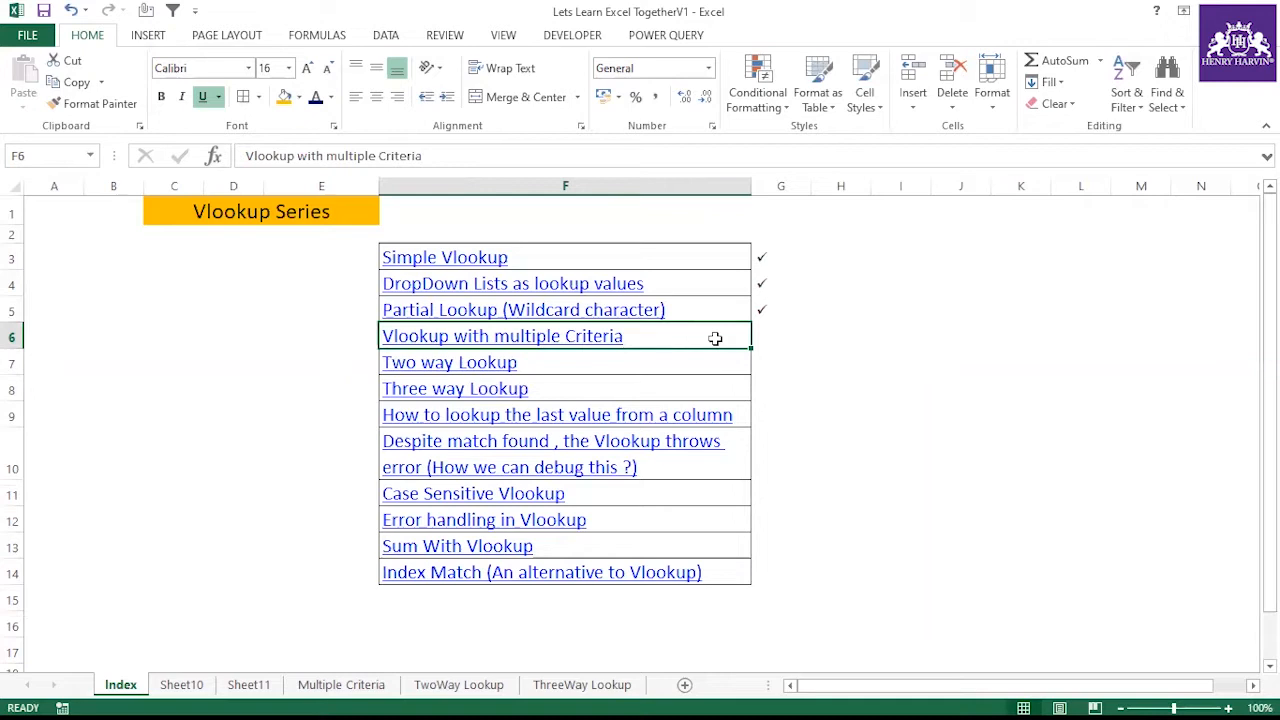
Switch to the Multiple Criteria sheet and examine the Candidate, Test and Score source data
left_click(340, 685)
left_click(444, 492)
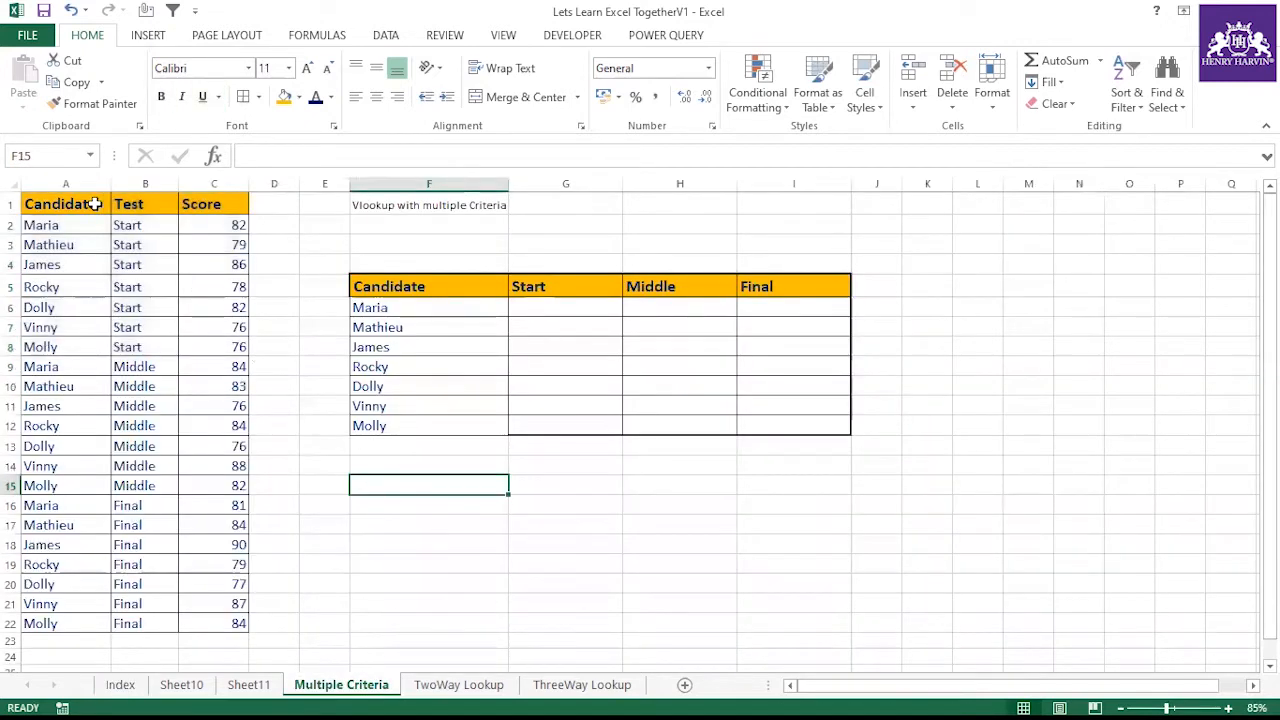
left_click_drag(74, 203, 240, 628)
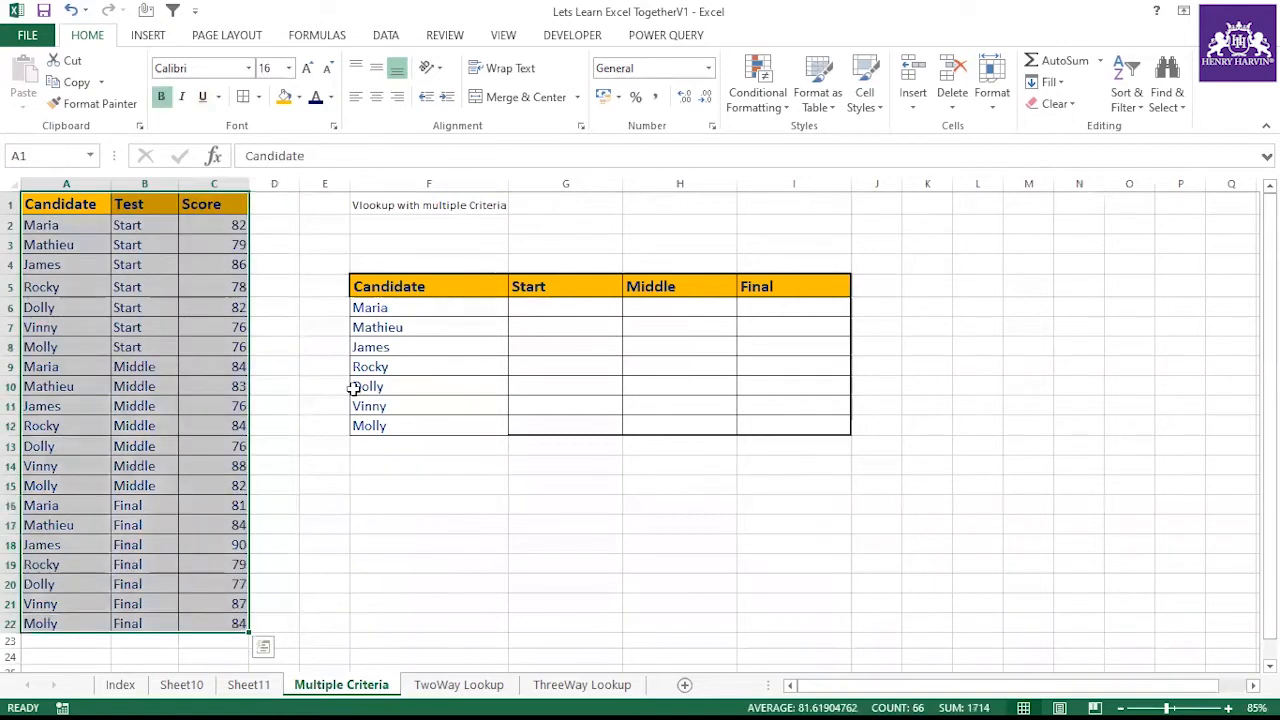
left_click(391, 206)
left_click(393, 485)
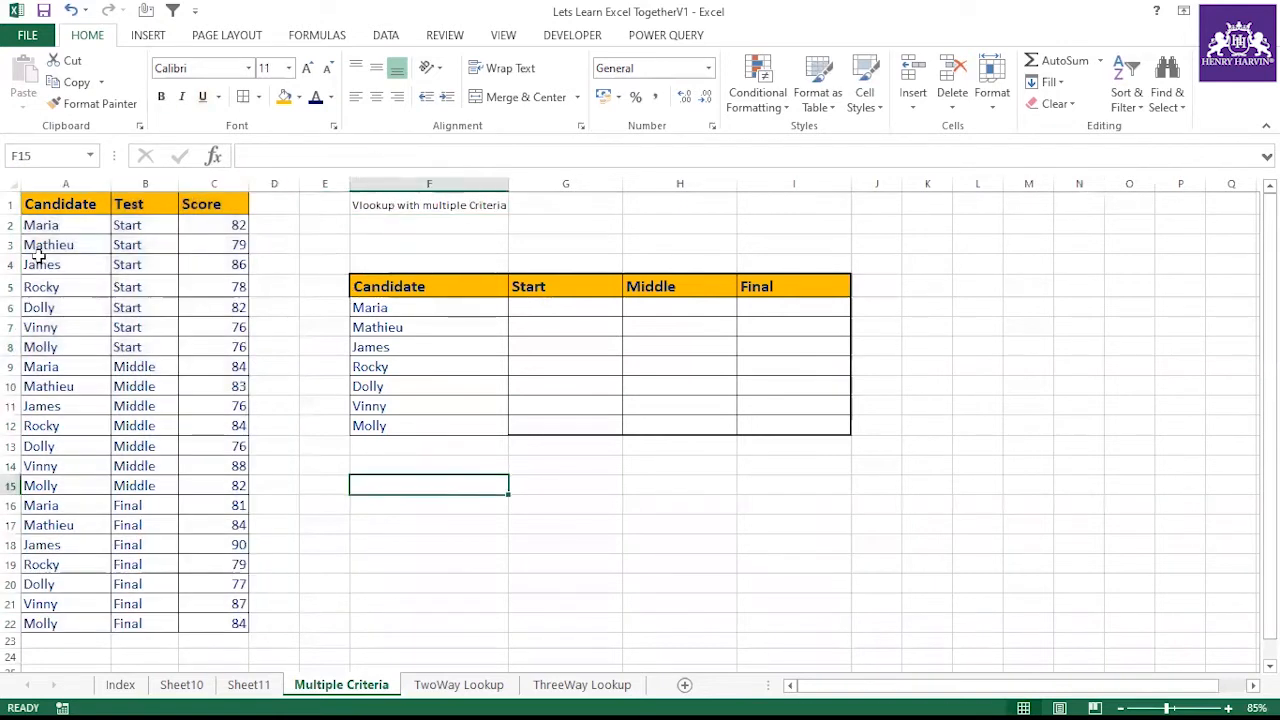
left_click_drag(40, 228, 43, 624)
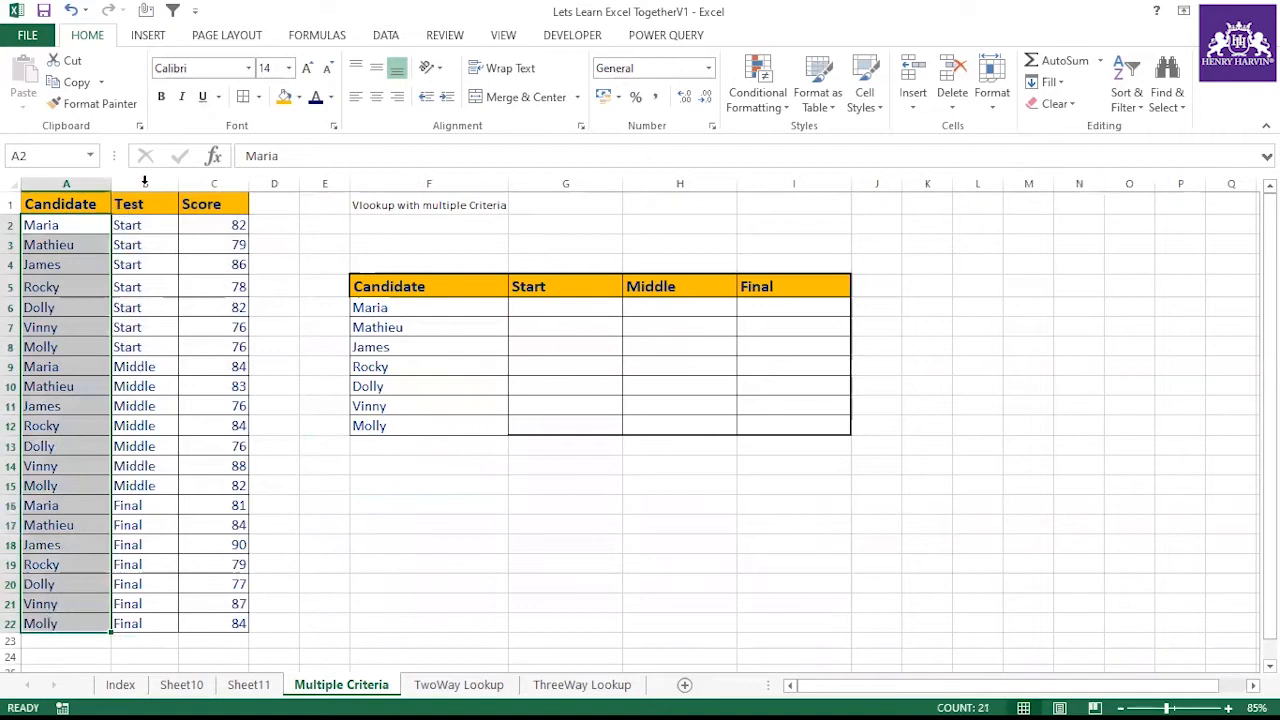
left_click_drag(195, 195, 215, 624)
left_click_drag(143, 205, 166, 623)
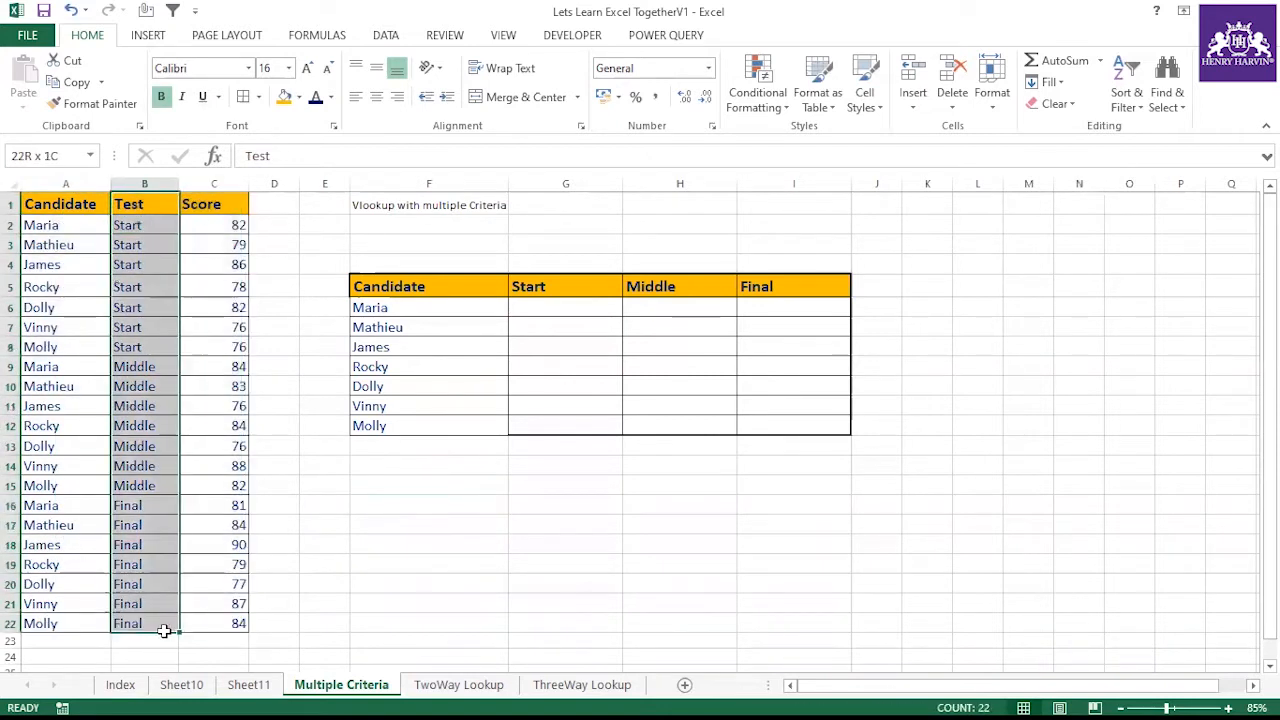
left_click(70, 226)
left_click_drag(70, 530, 230, 623)
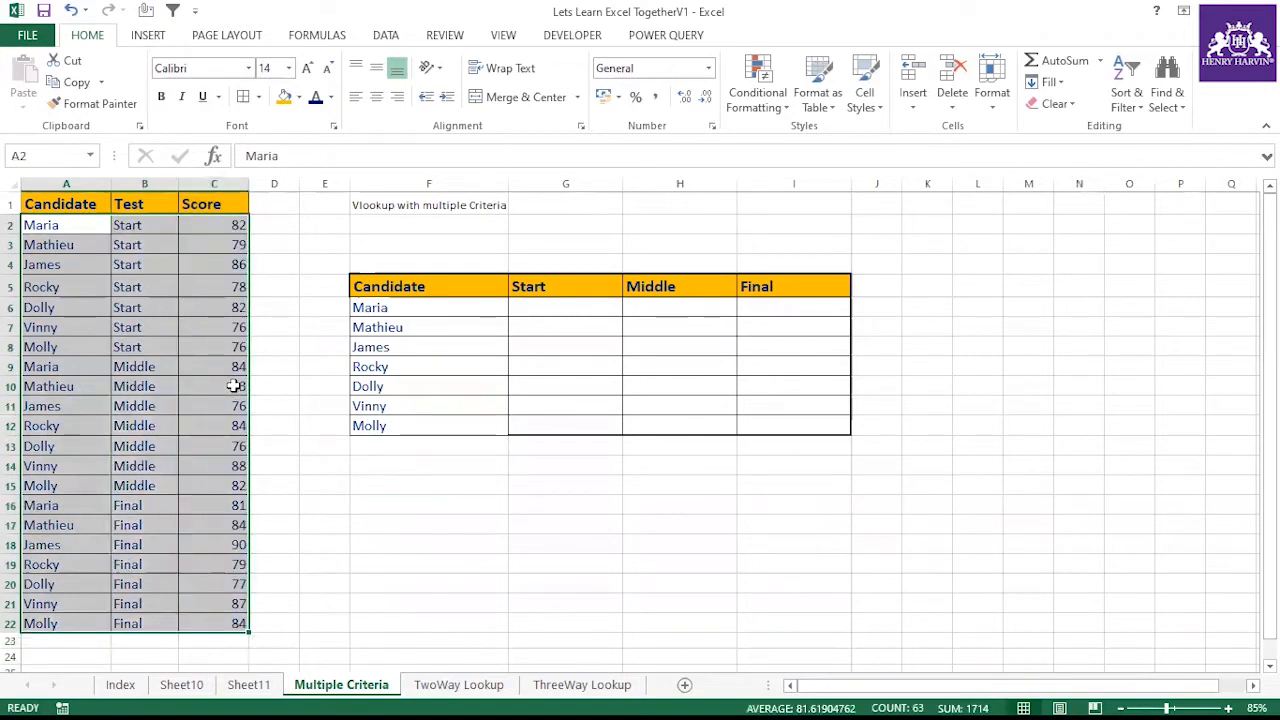
Examine the result grid of candidates against the Start, Middle and Final headers
left_click(405, 309)
left_click(545, 305)
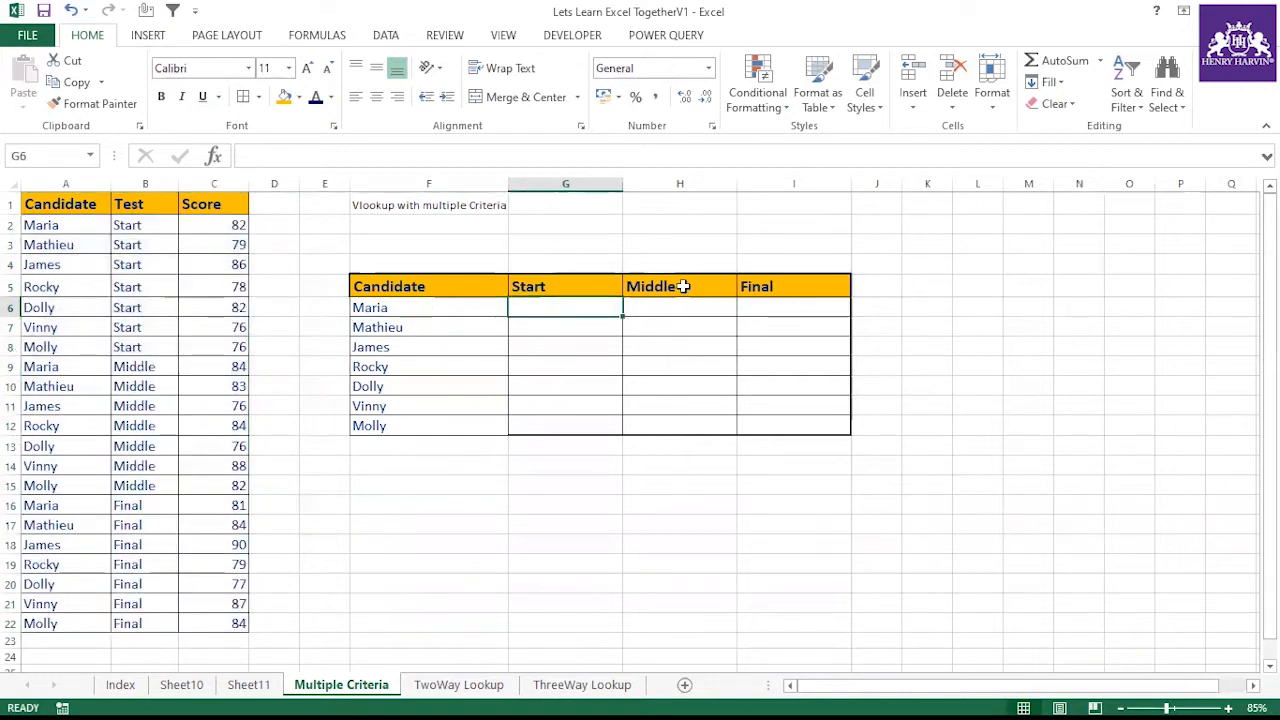
left_click_drag(526, 287, 781, 294)
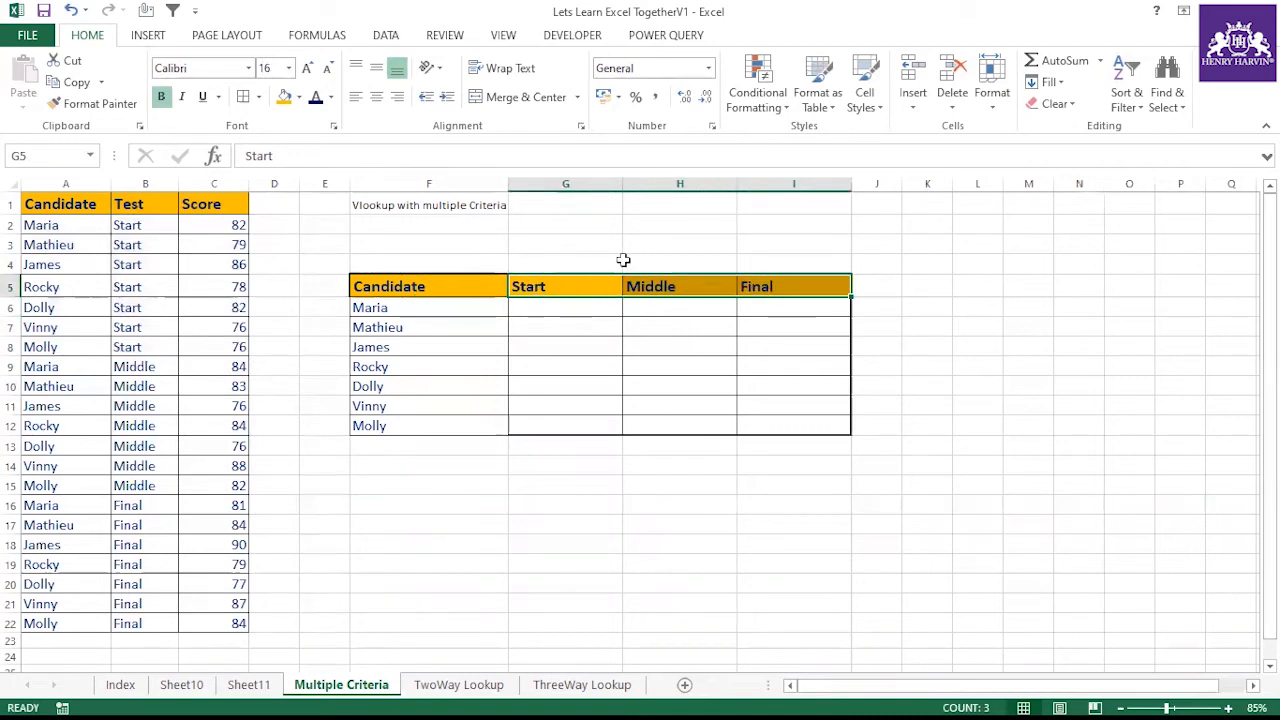
left_click(419, 308)
left_click(533, 291)
left_click(429, 306)
left_click(714, 305)
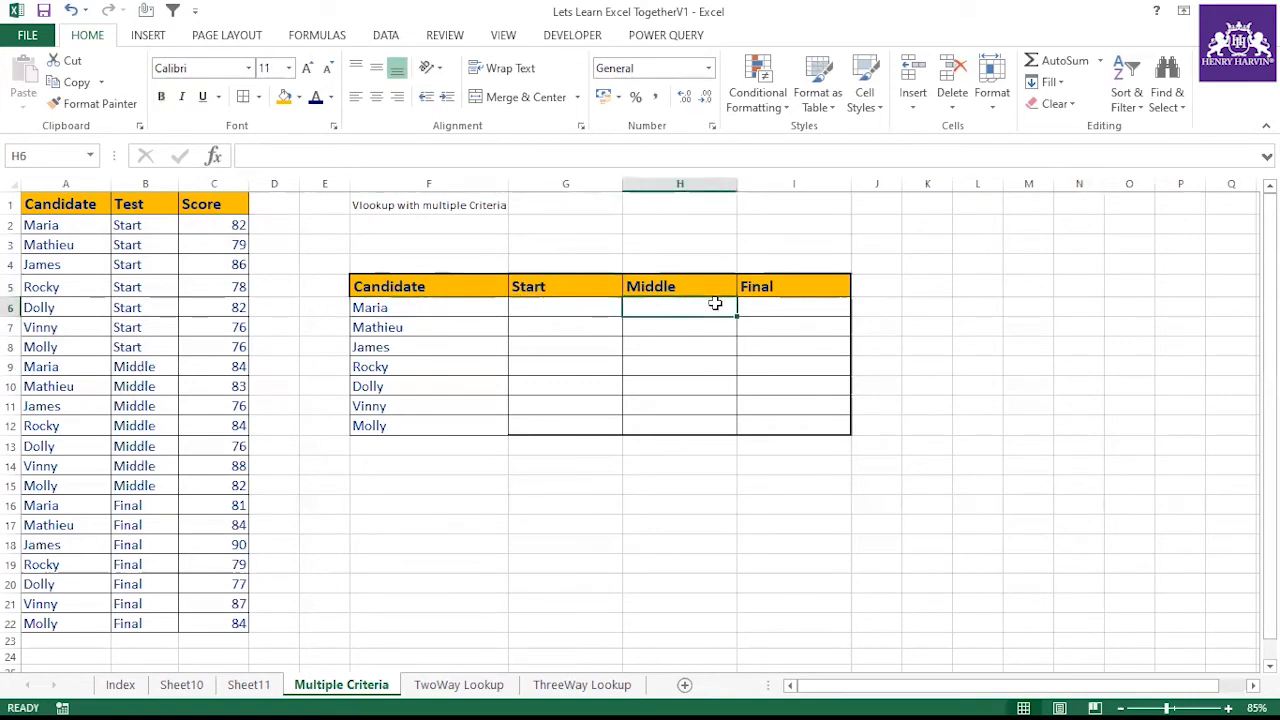
left_click(510, 307)
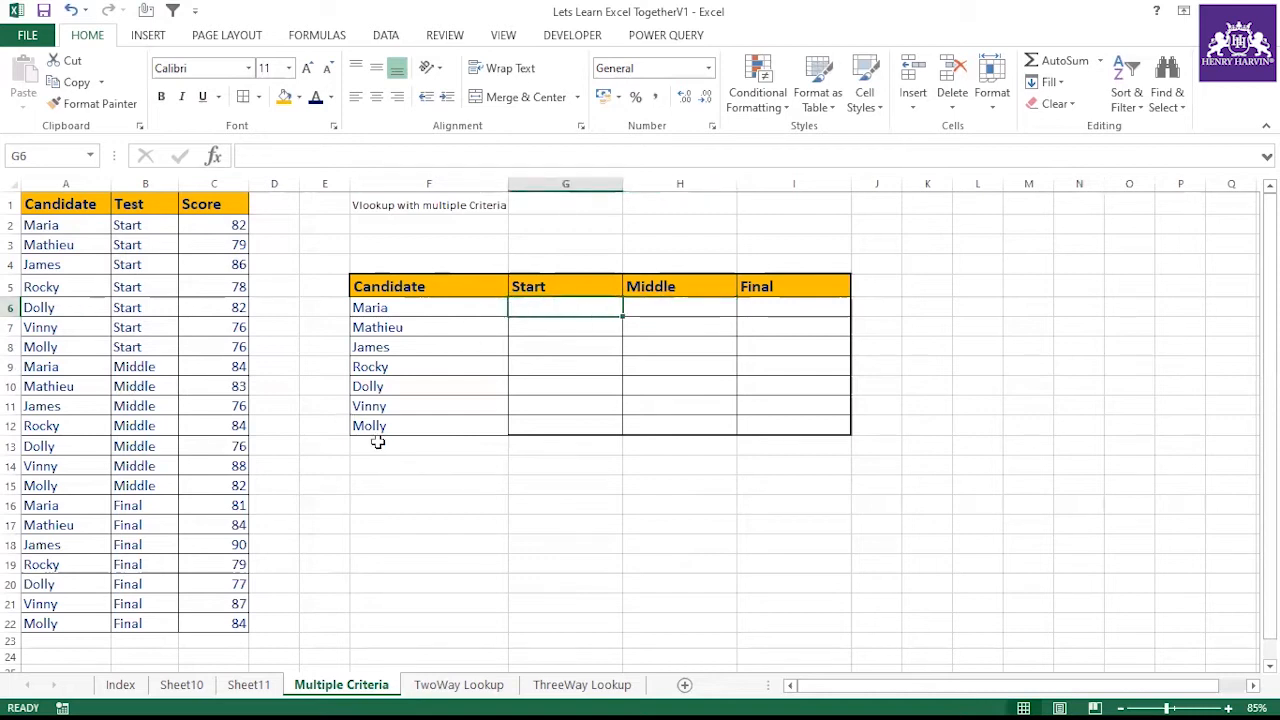
type("=vlook")
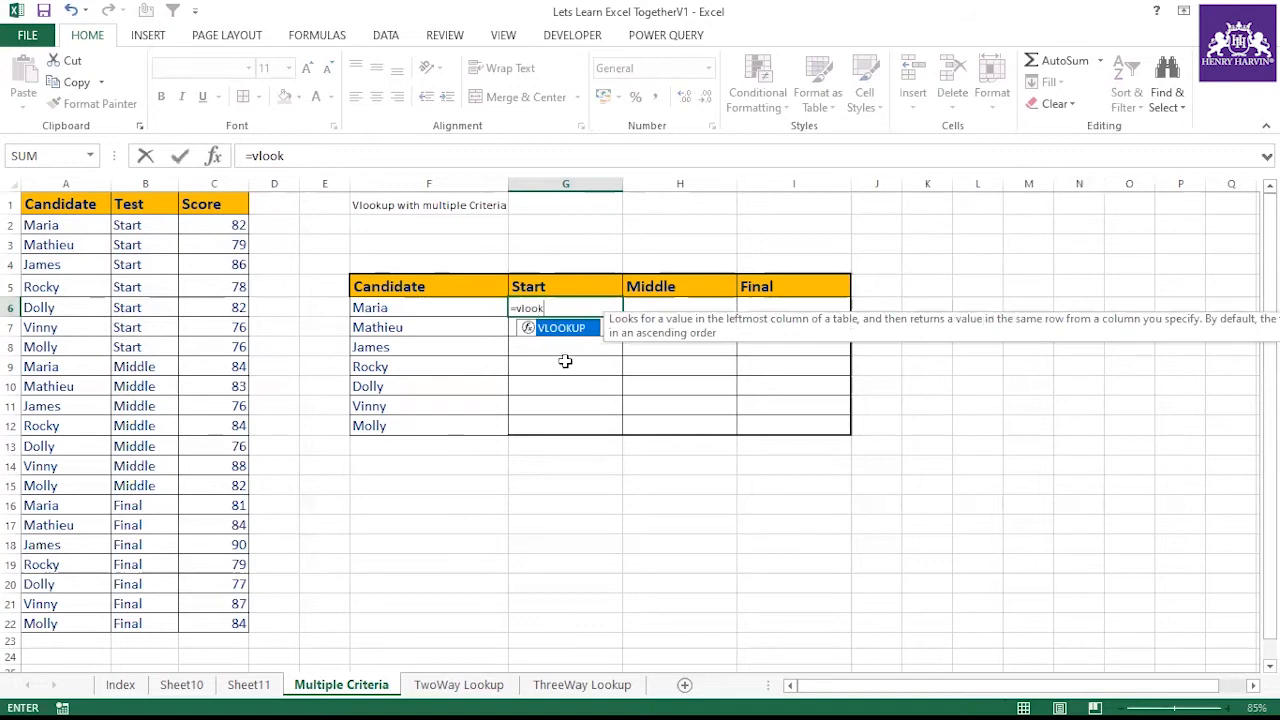
double_click(562, 328)
left_click(403, 308)
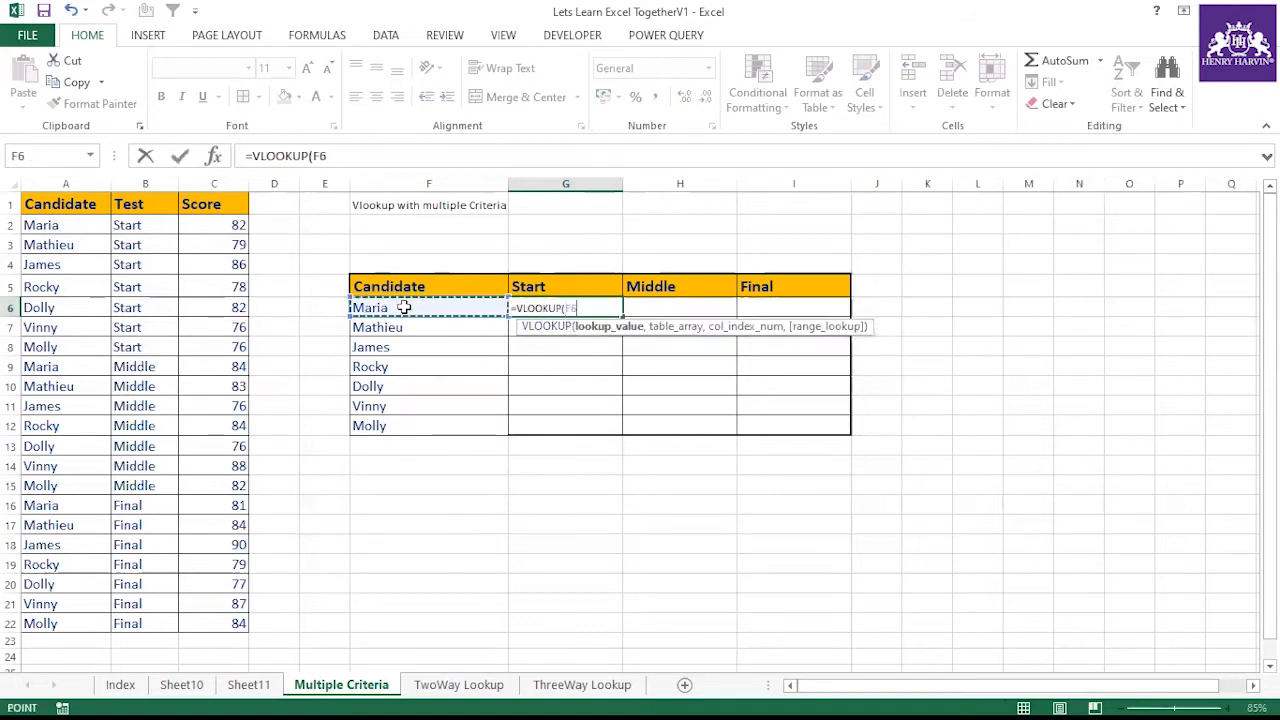
type(",")
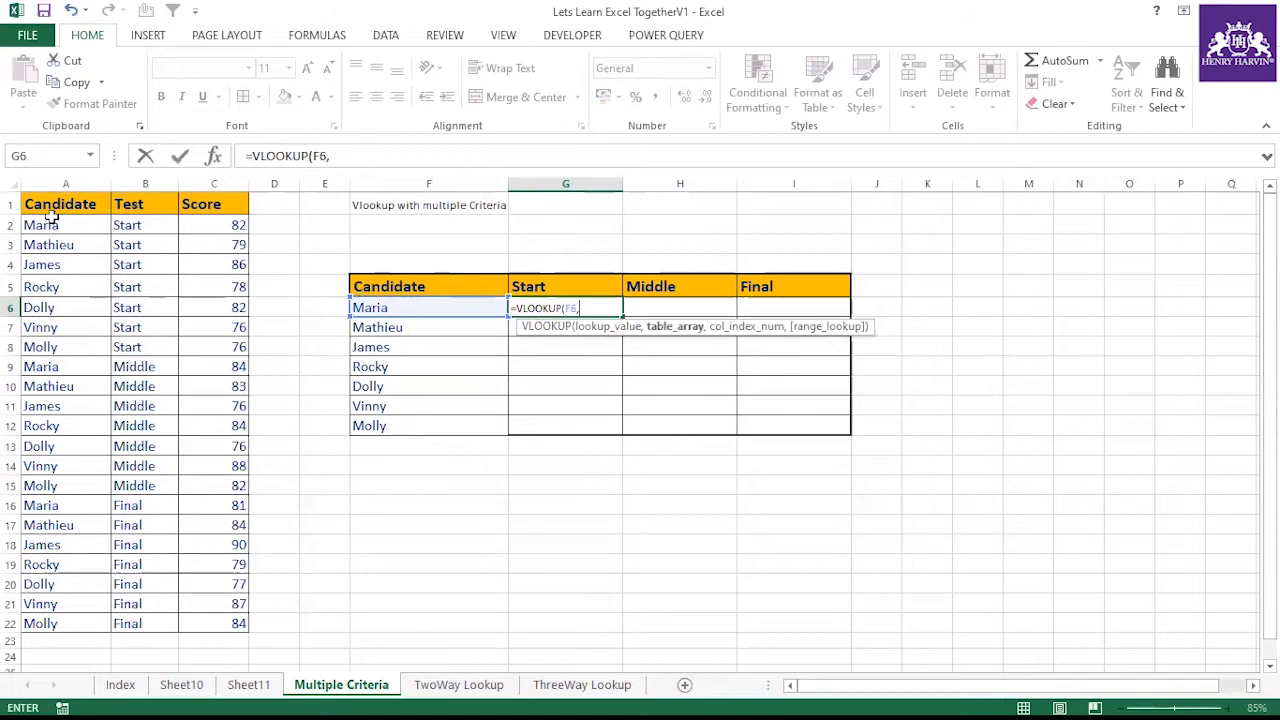
left_click_drag(52, 204, 225, 623)
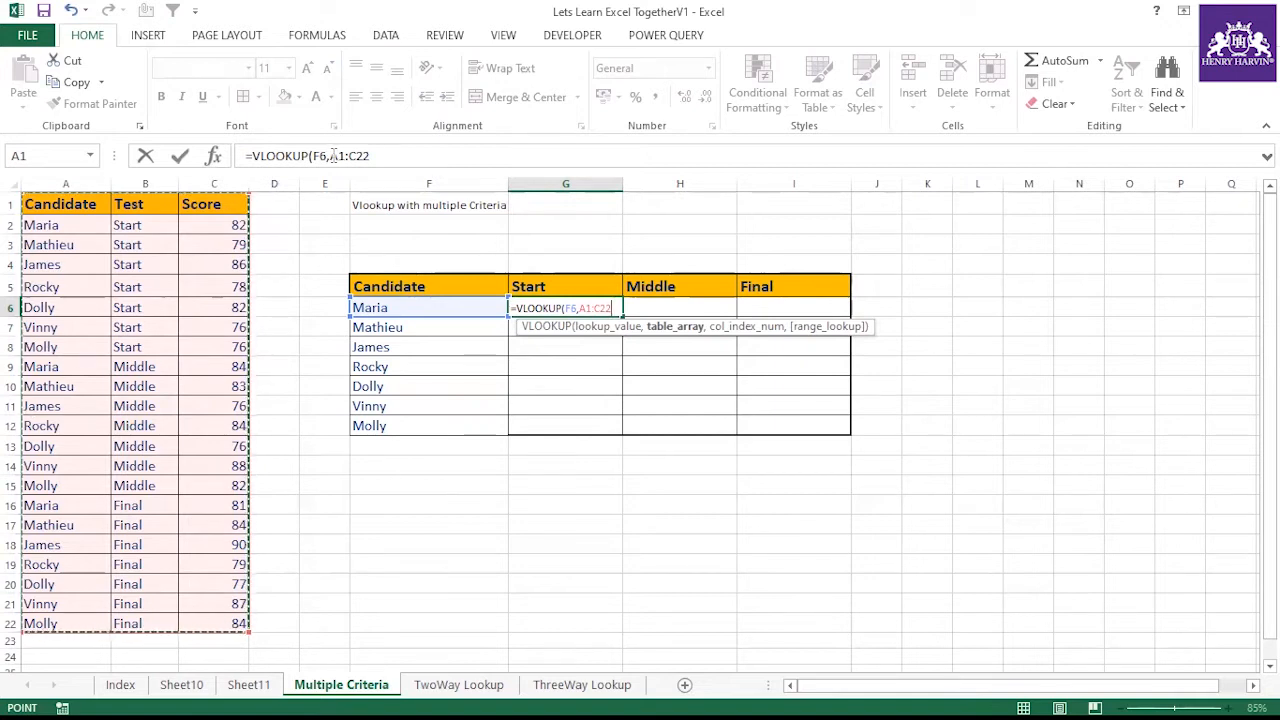
left_click_drag(330, 156, 393, 157)
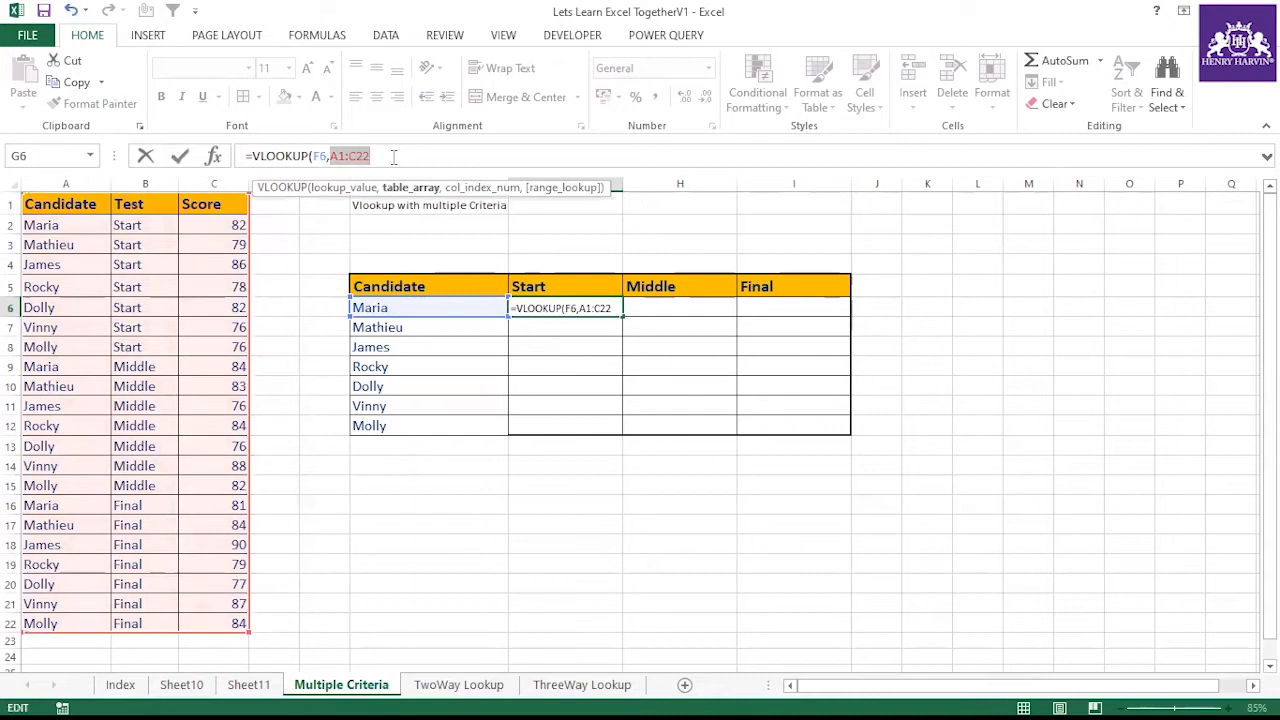
key("F4")
left_click(431, 155)
type(",")
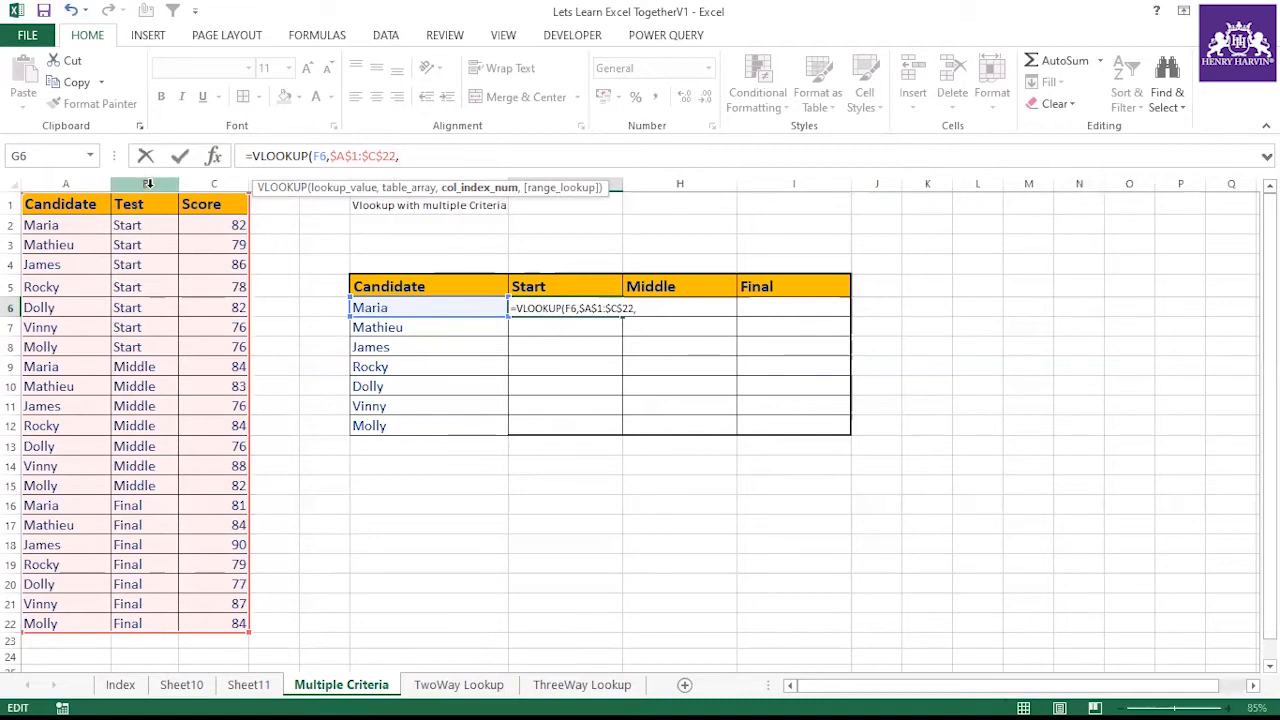
key("Escape")
left_click(681, 527)
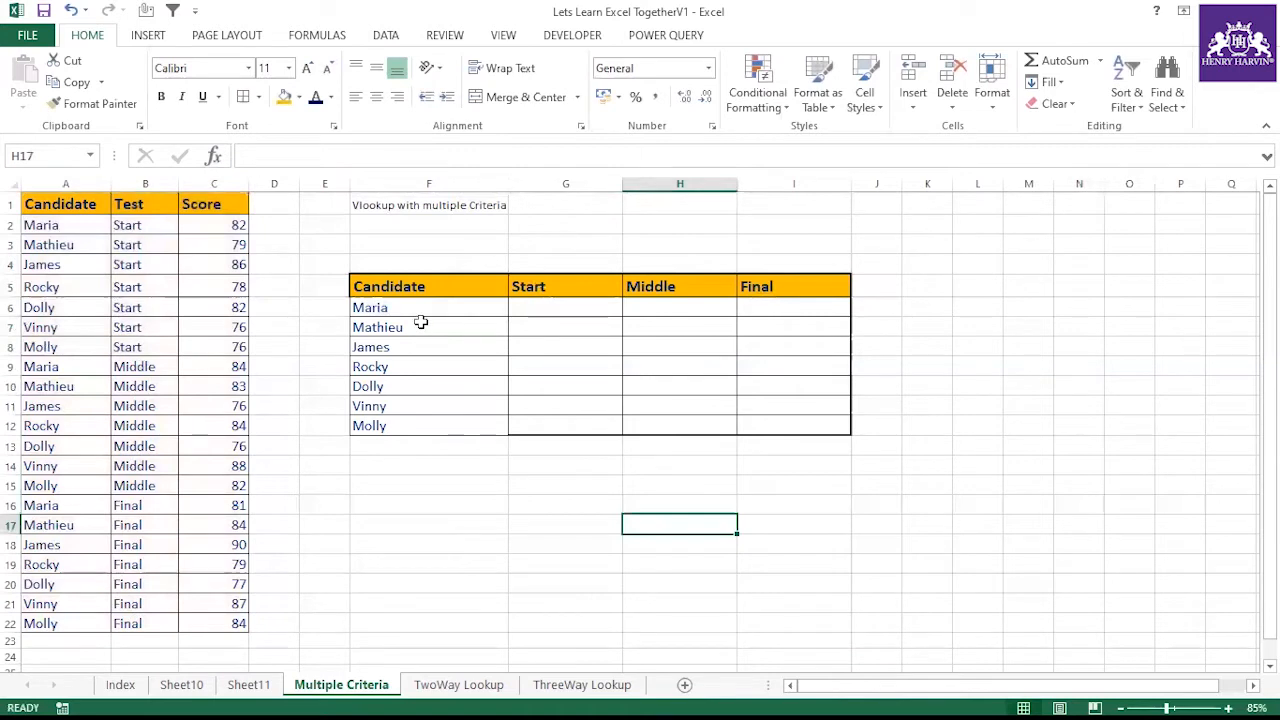
Examine the Candidate, Test and Score columns of the source data again
left_click(494, 307)
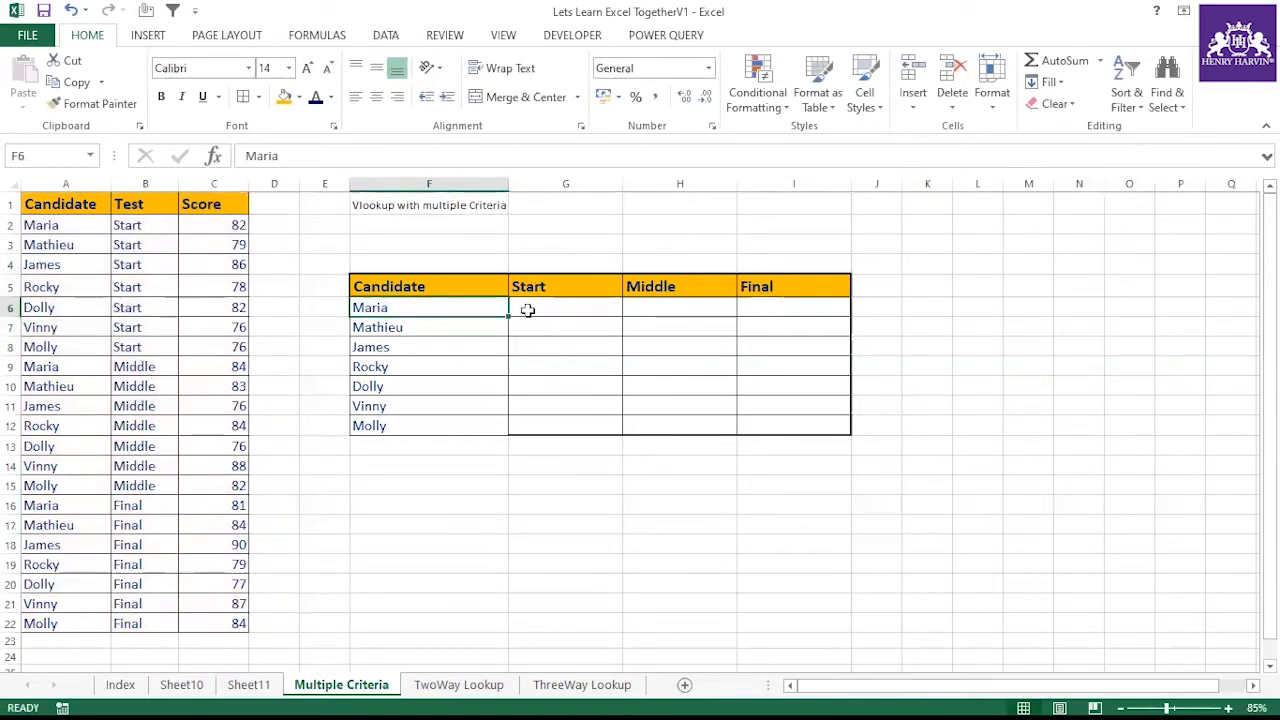
left_click_drag(94, 224, 92, 620)
left_click_drag(149, 228, 134, 620)
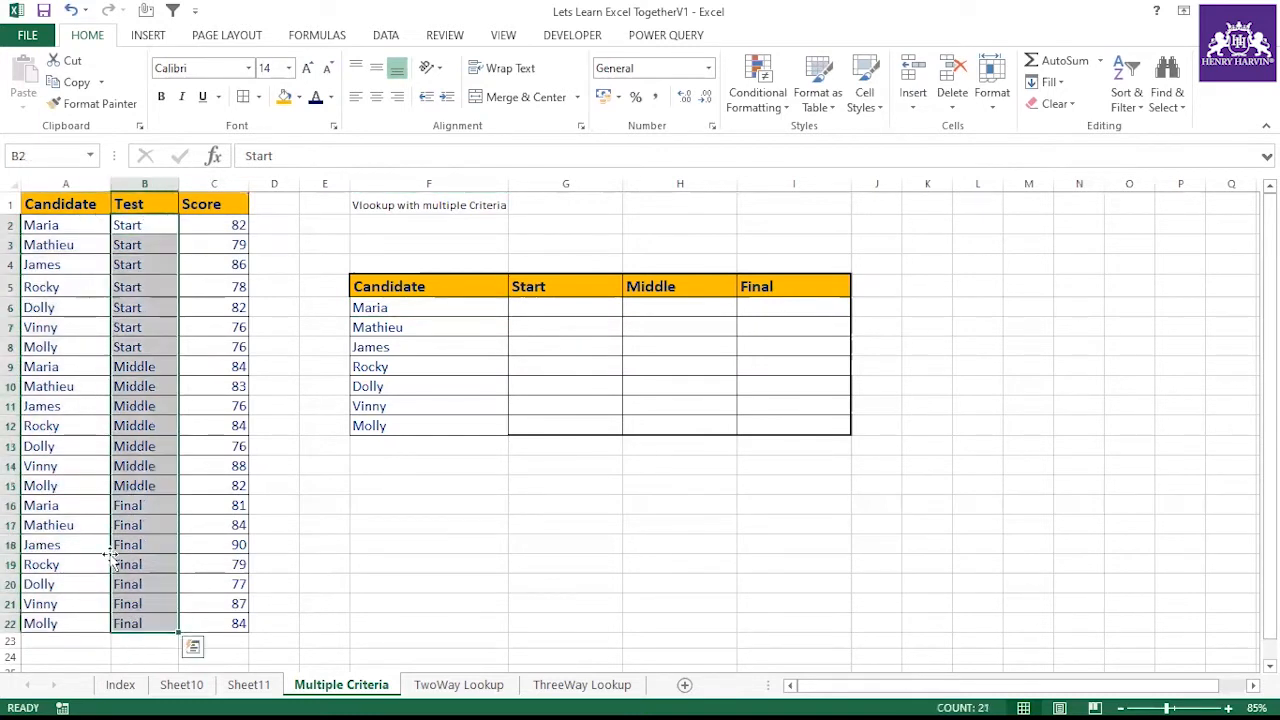
left_click_drag(214, 222, 237, 623)
left_click(274, 544)
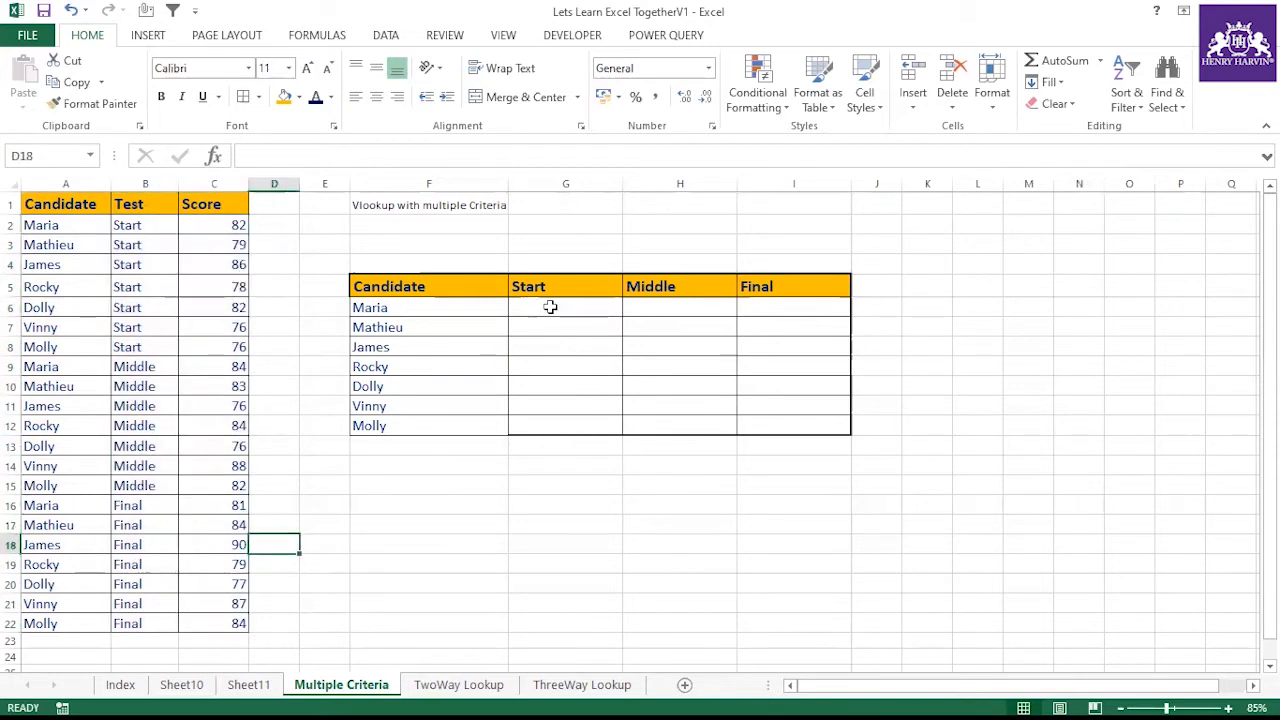
left_click(268, 199)
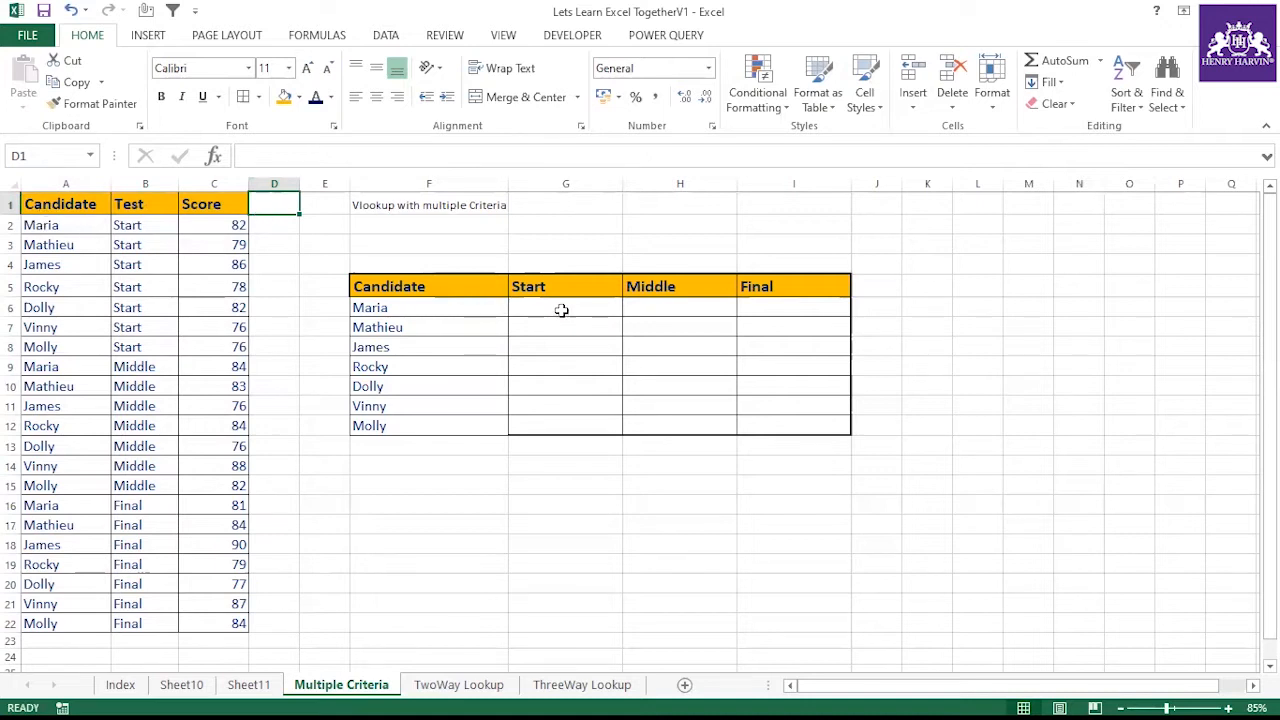
left_click_drag(60, 204, 140, 622)
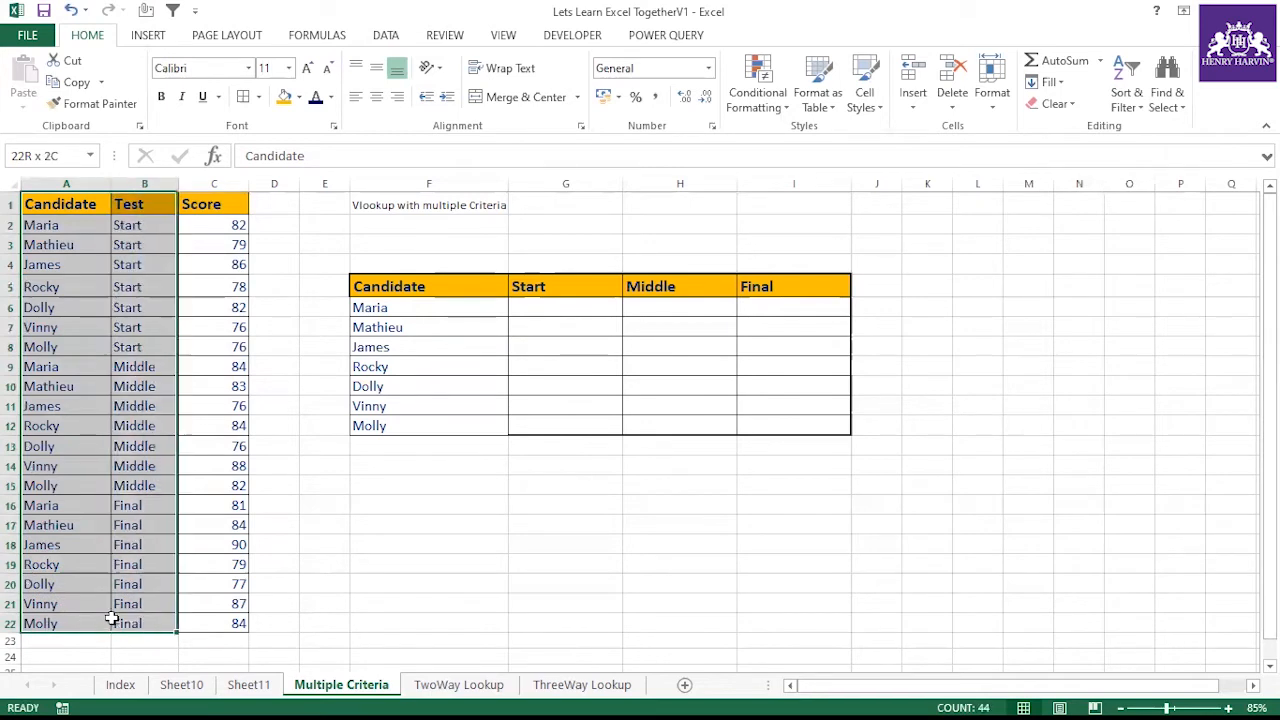
left_click(429, 544)
In G6, enter a formula joining the candidate in F6 with the Start header in G5
left_click(531, 310)
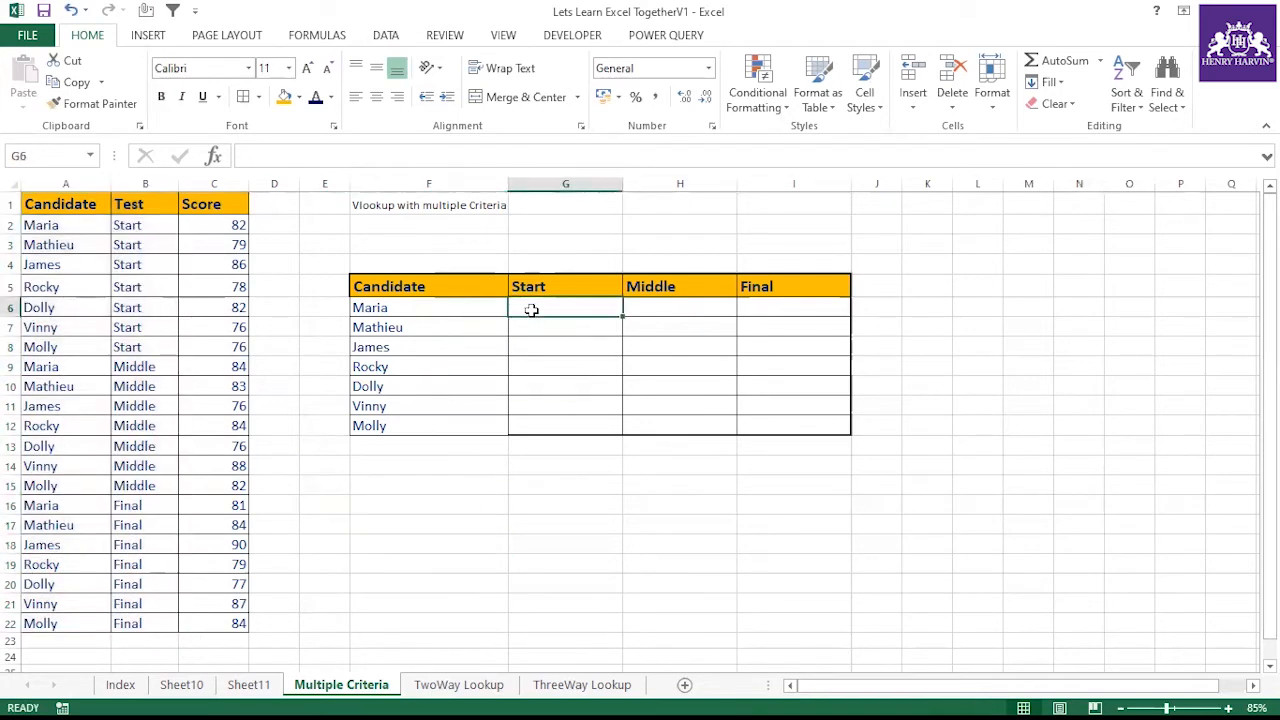
type("=")
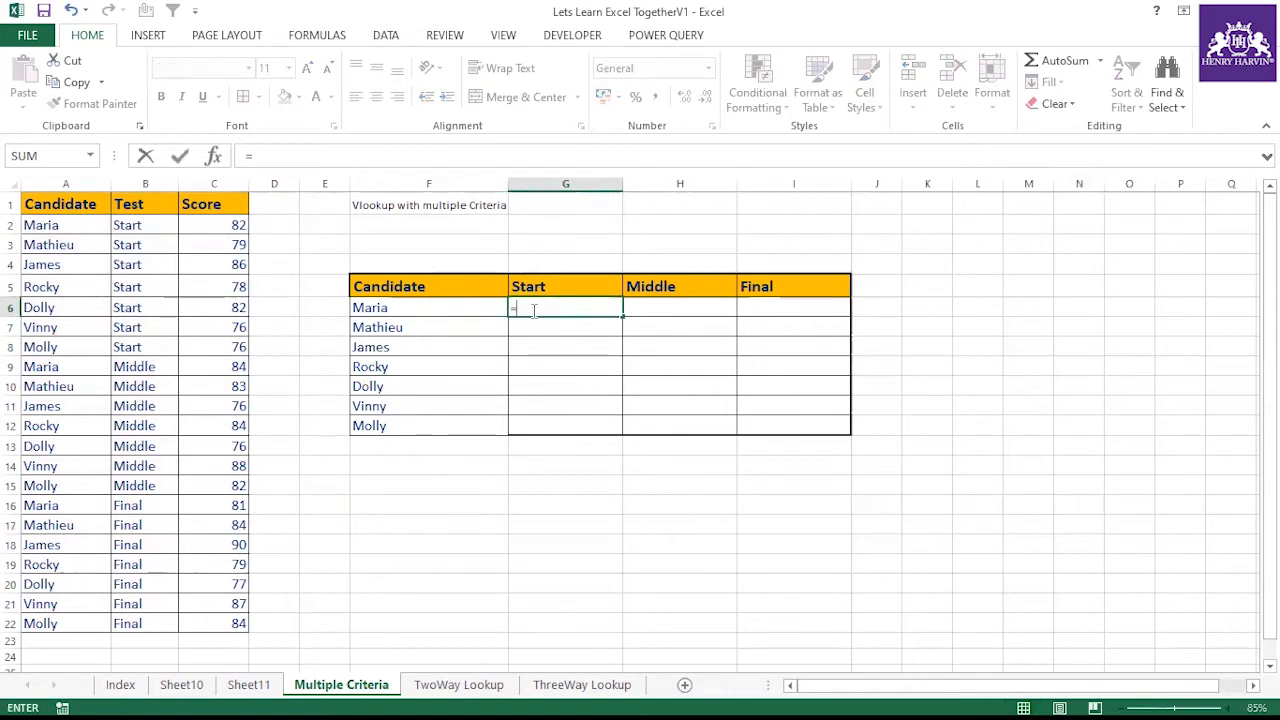
left_click(429, 311)
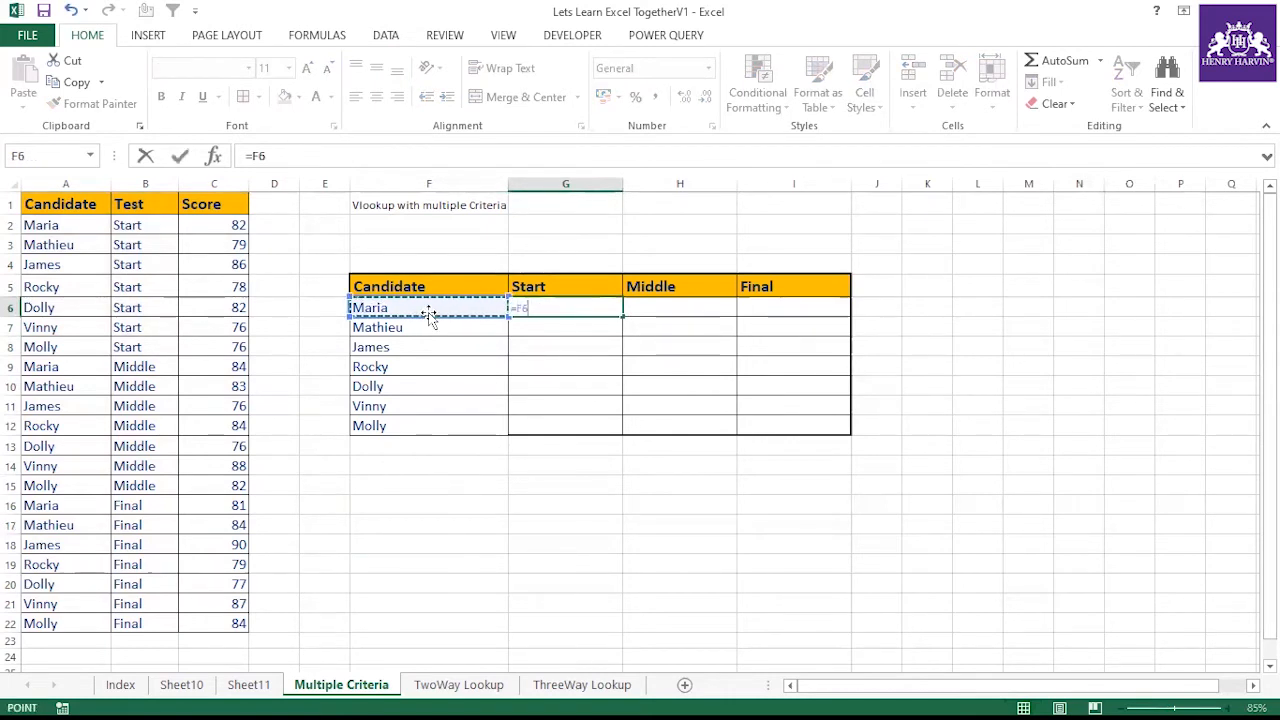
type("&")
left_click(527, 287)
key("F4")
key("Return")
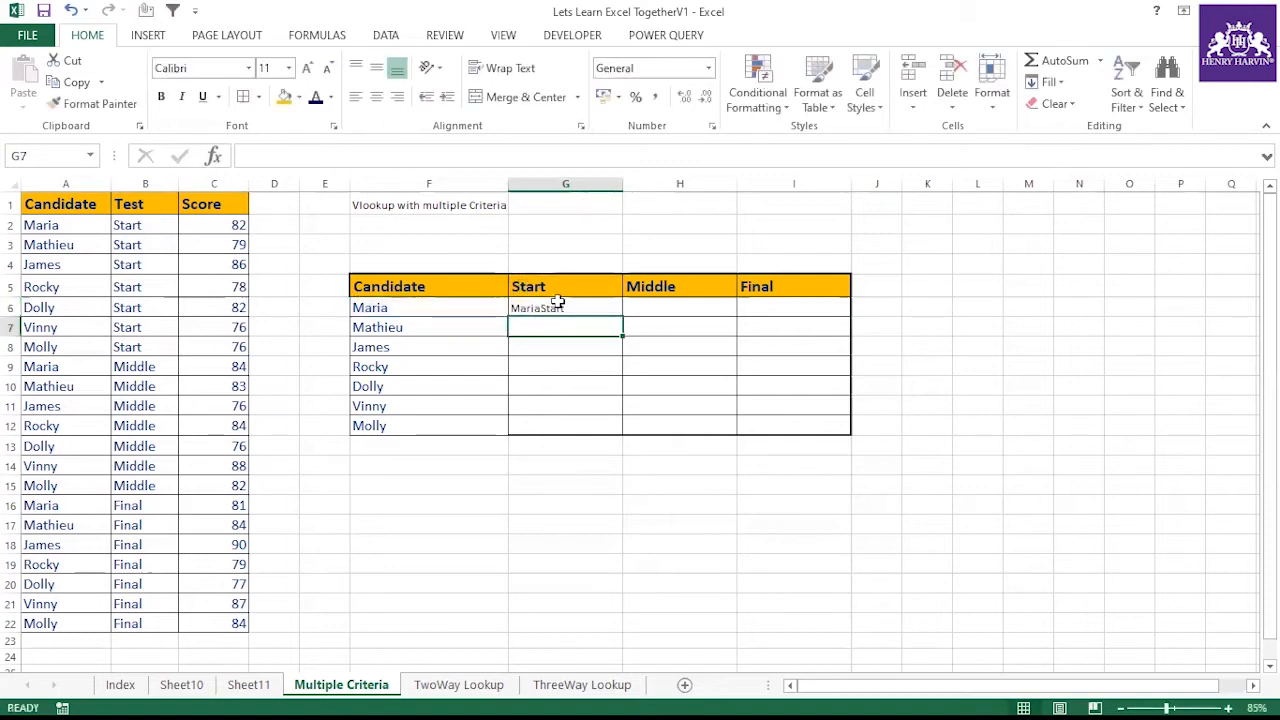
In G6, wrap the joined candidate-and-header value in a VLOOKUP function
left_click(557, 302)
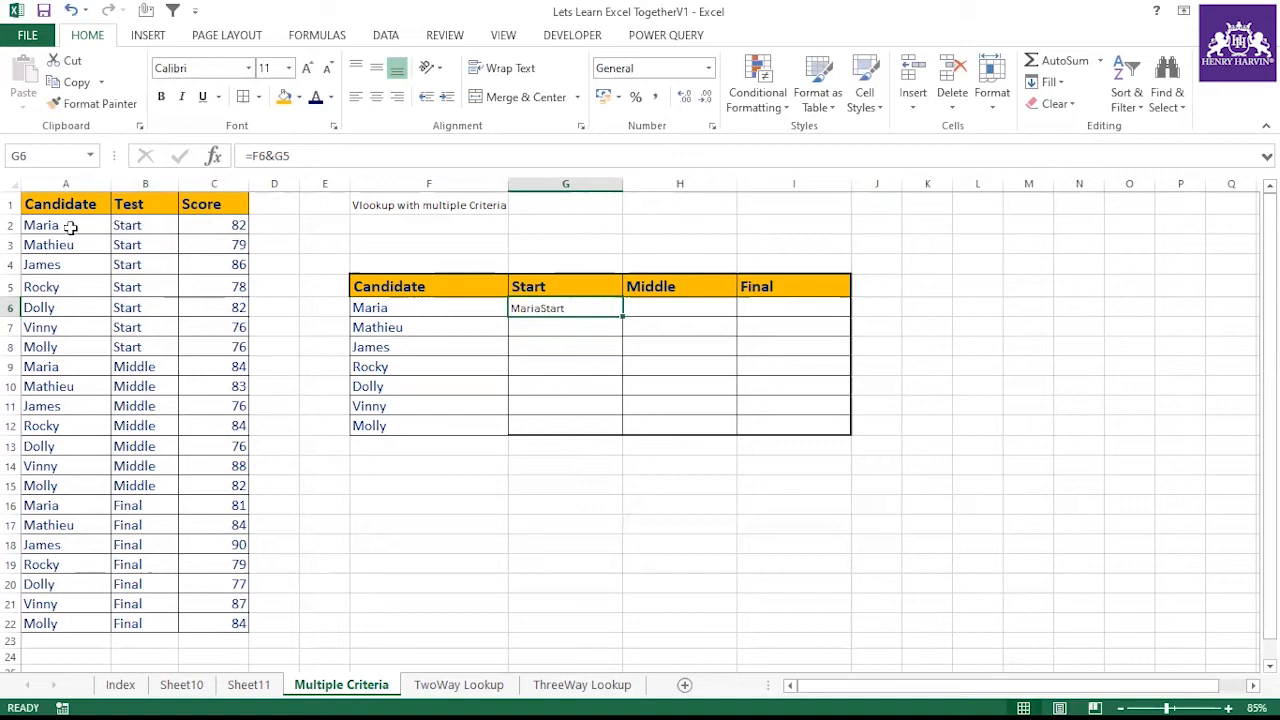
left_click_drag(70, 227, 143, 227)
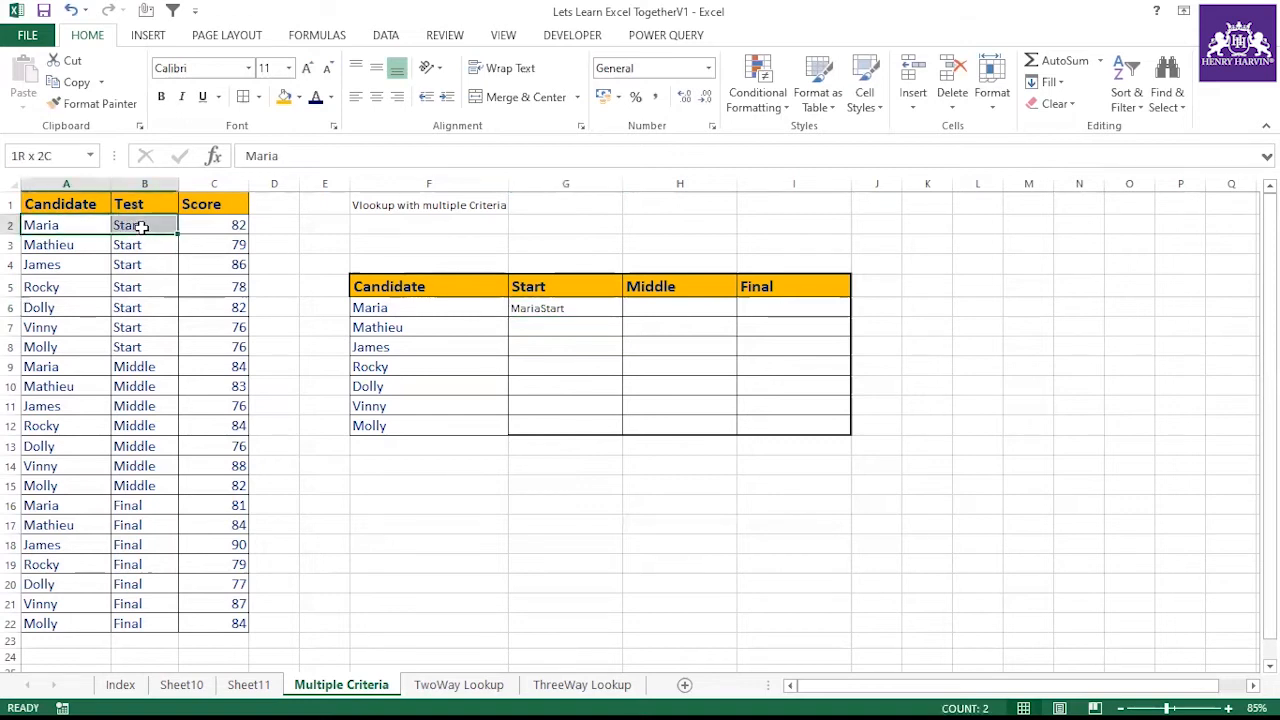
left_click(232, 227)
left_click(583, 309)
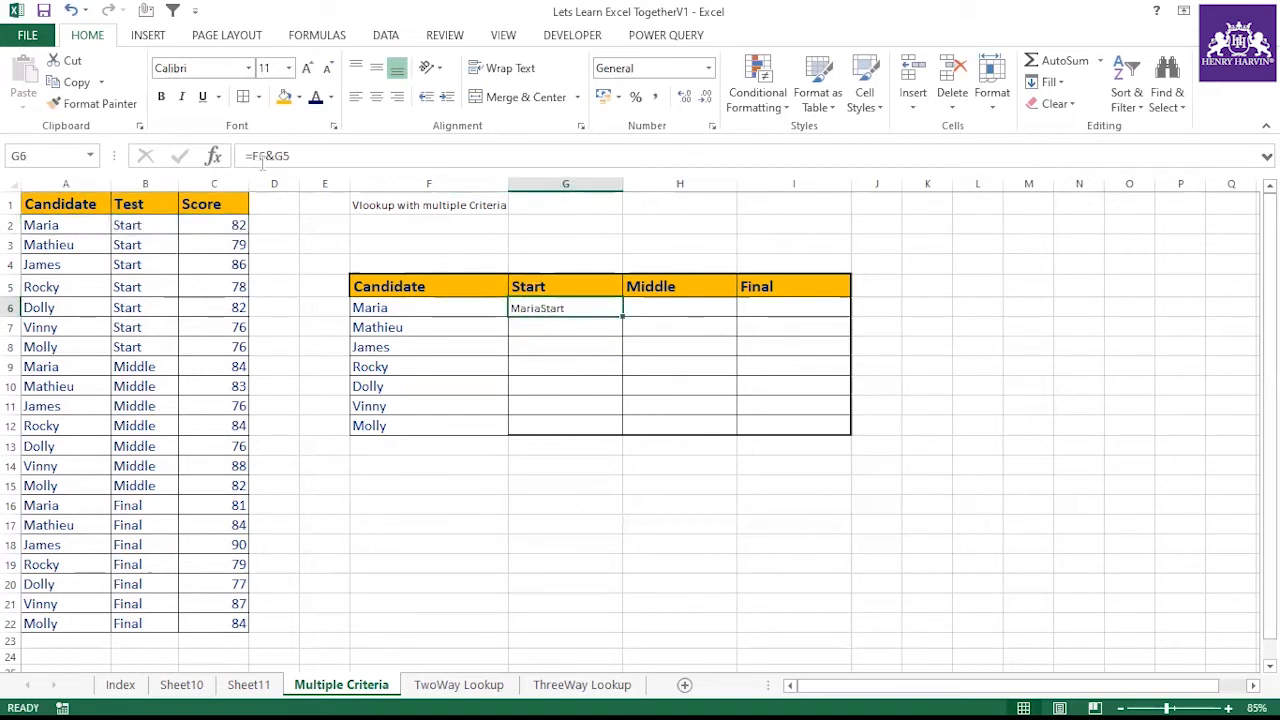
left_click(252, 156)
type("vlo")
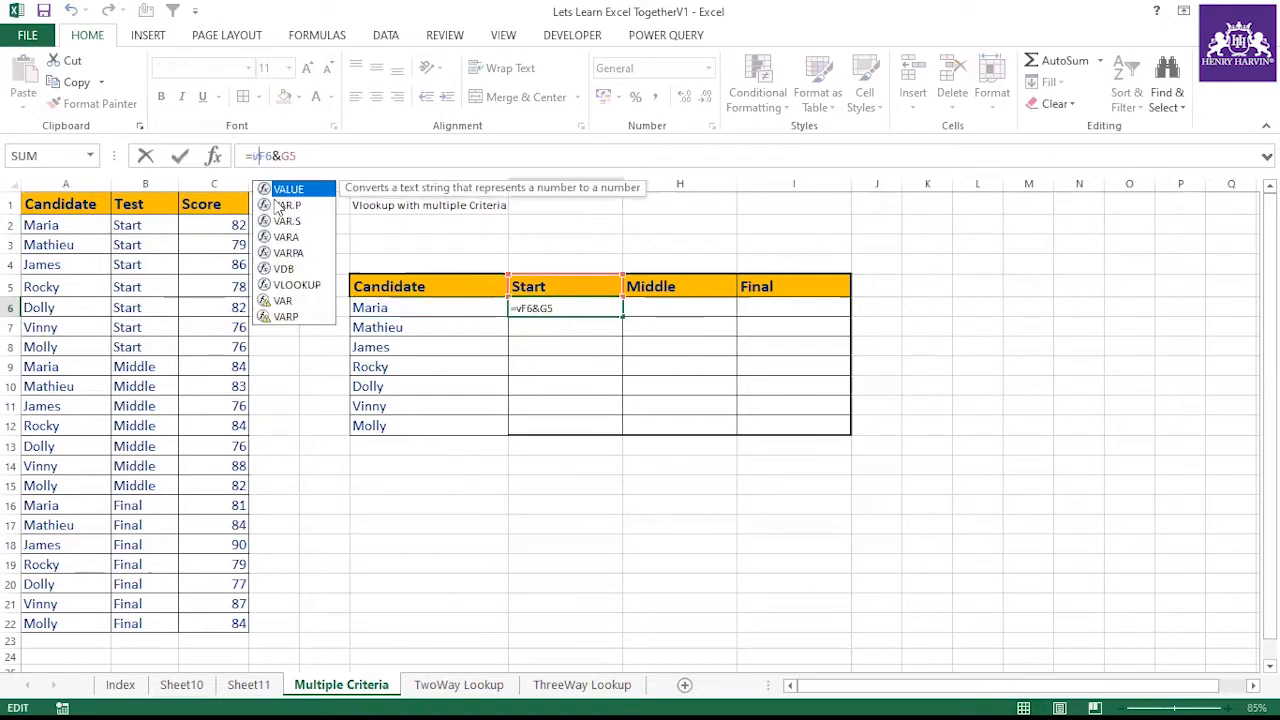
key("Tab")
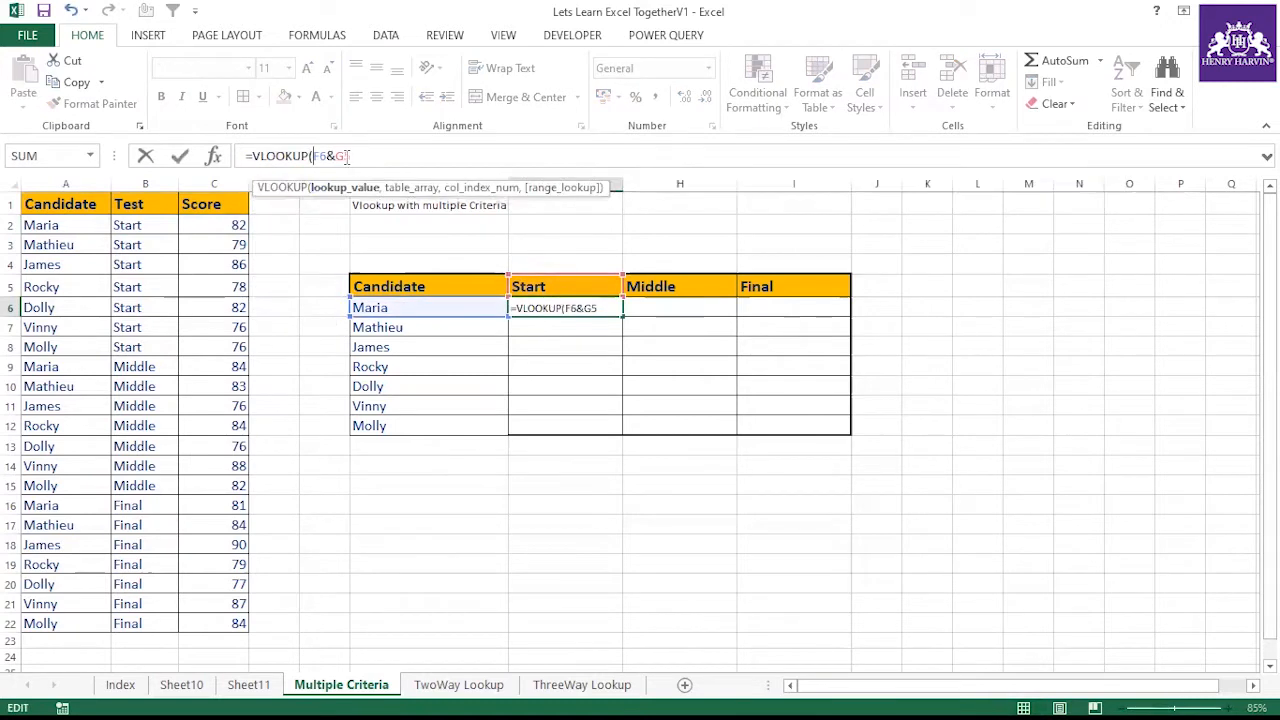
type(",")
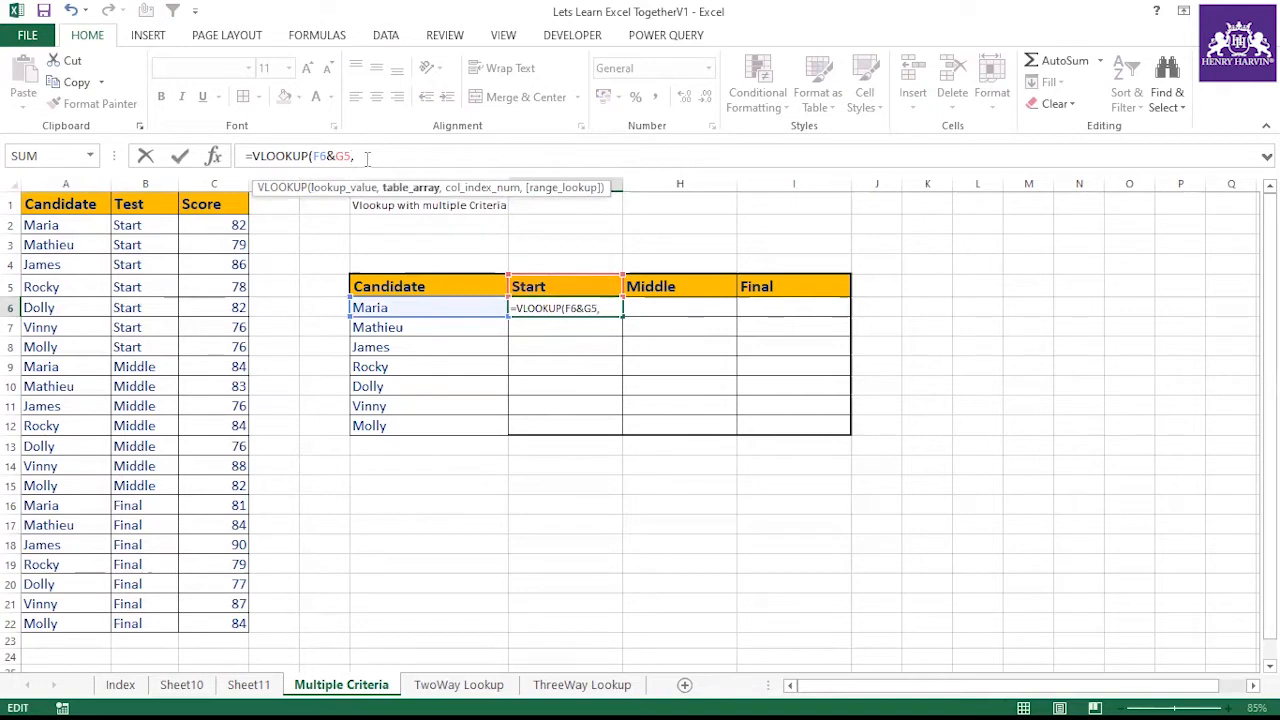
Try A2:A22&B2:B22 as the VLOOKUP table array, then remove it from the formula
left_click(60, 204)
left_click(58, 225)
left_click_drag(58, 225, 51, 622)
type("&")
left_click_drag(150, 225, 138, 623)
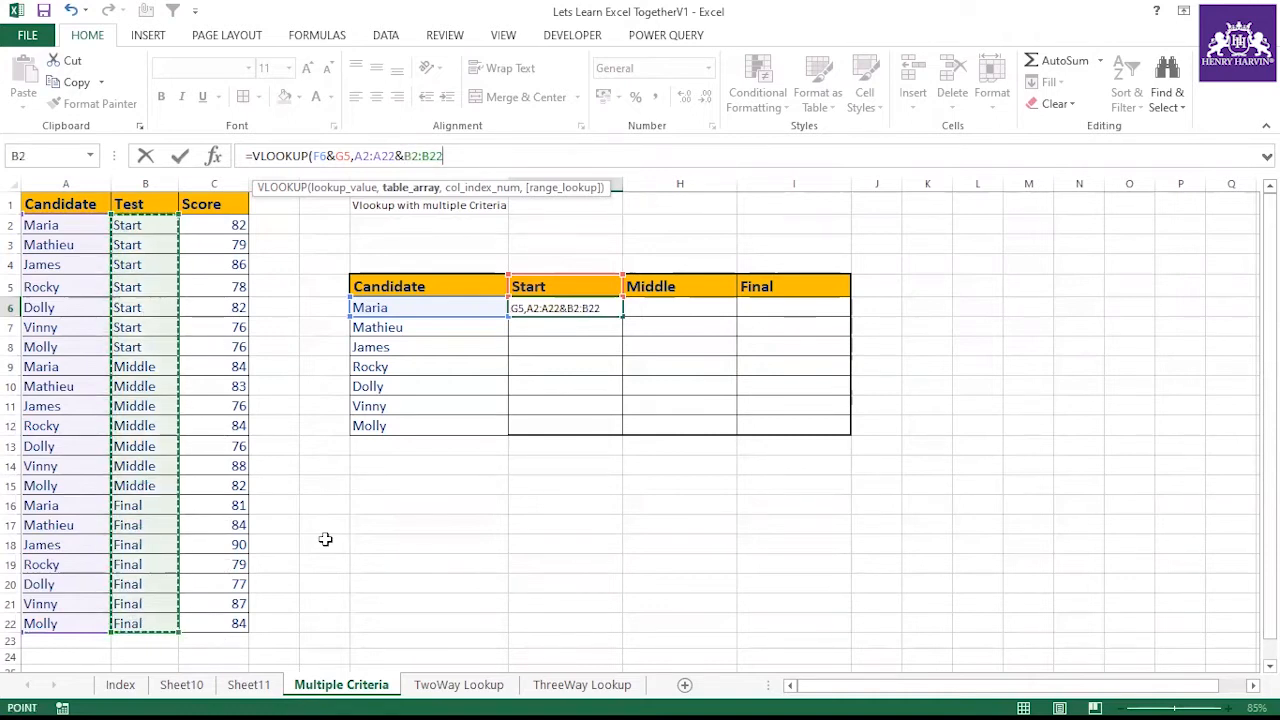
type(",")
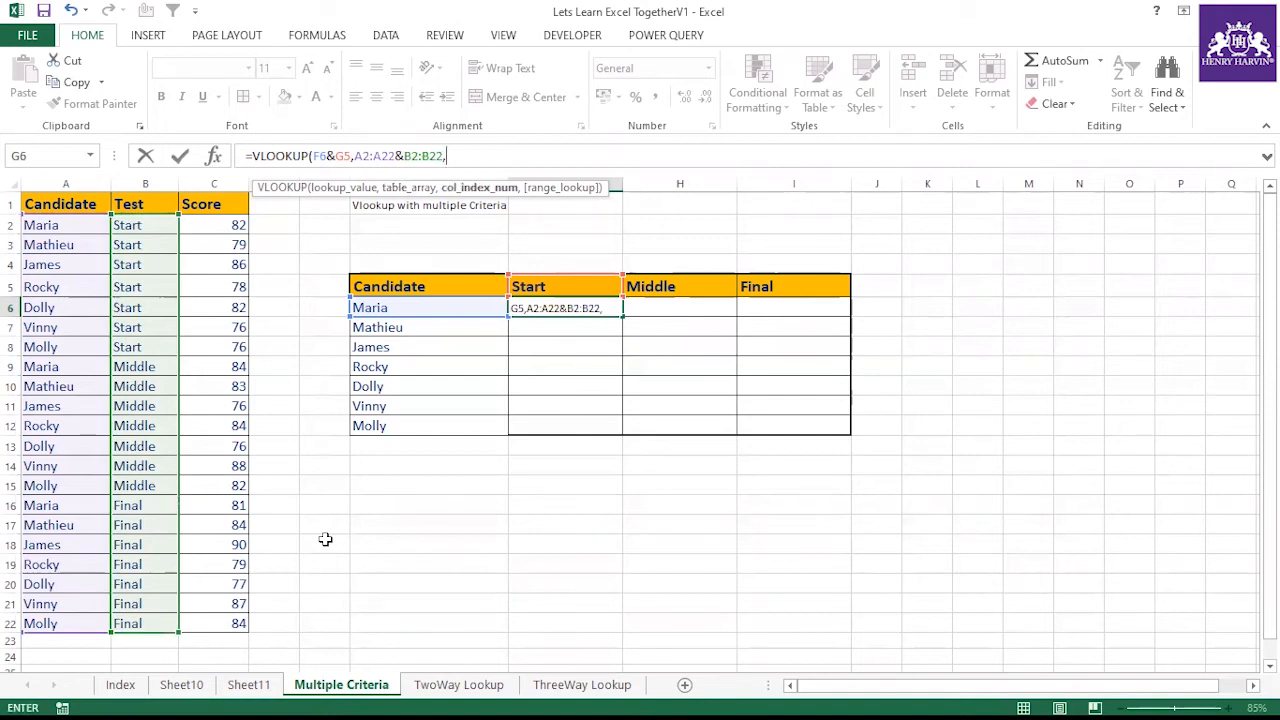
key("BackSpace")
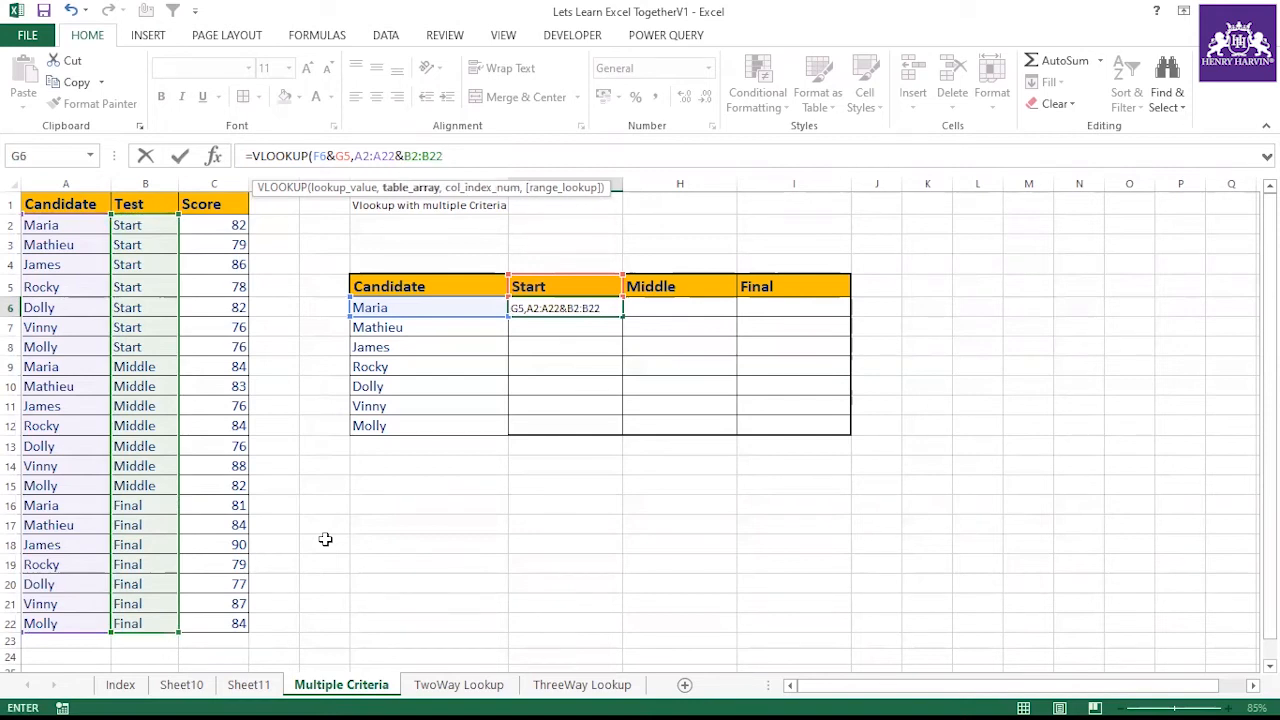
left_click_drag(356, 156, 452, 156)
left_click(453, 155)
left_click_drag(355, 156, 476, 155)
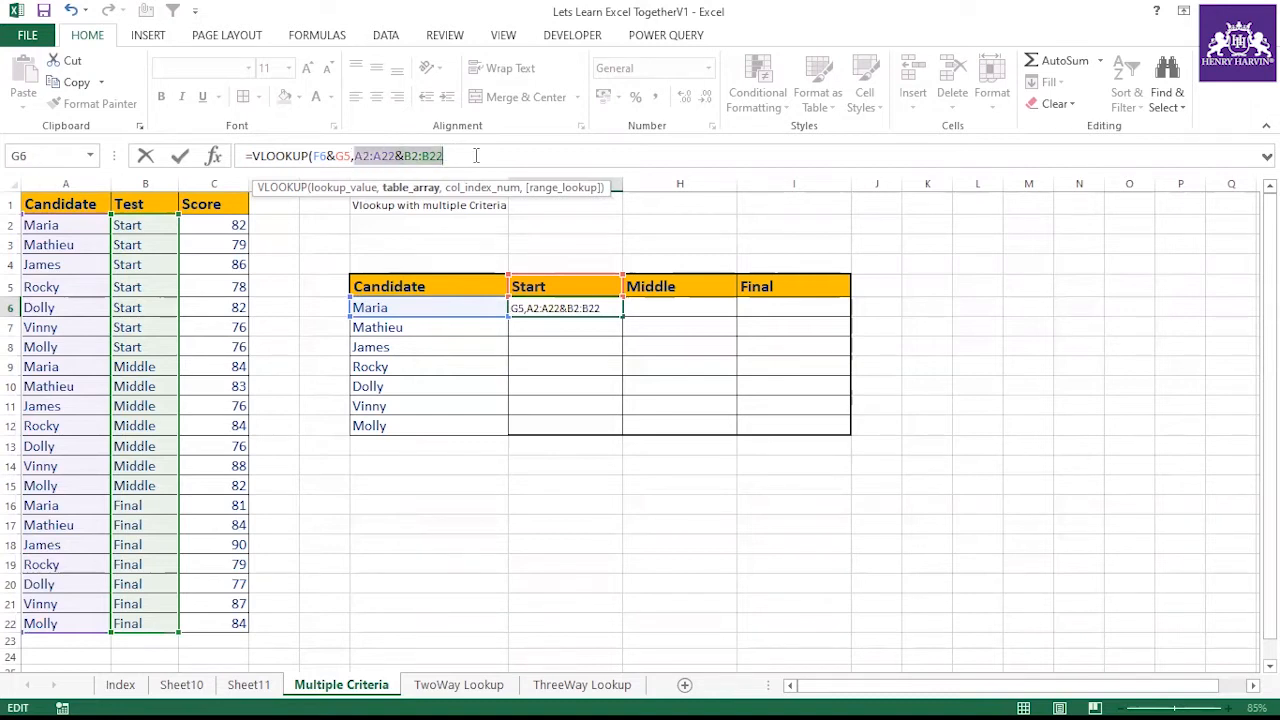
key("BackSpace")
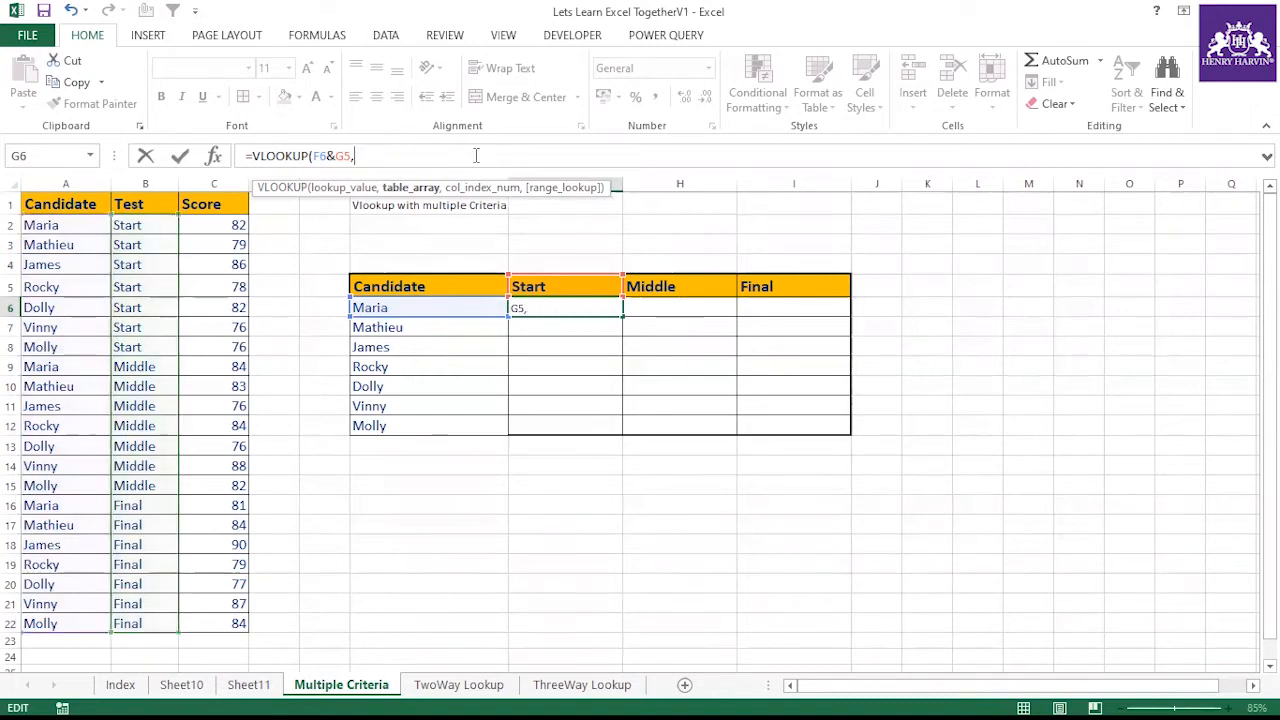
Complete the VLOOKUP in G6 with table array A2:B22&C2:C22, column 2 and exact match 0
left_click_drag(85, 222, 143, 624)
type("&")
left_click_drag(220, 226, 208, 620)
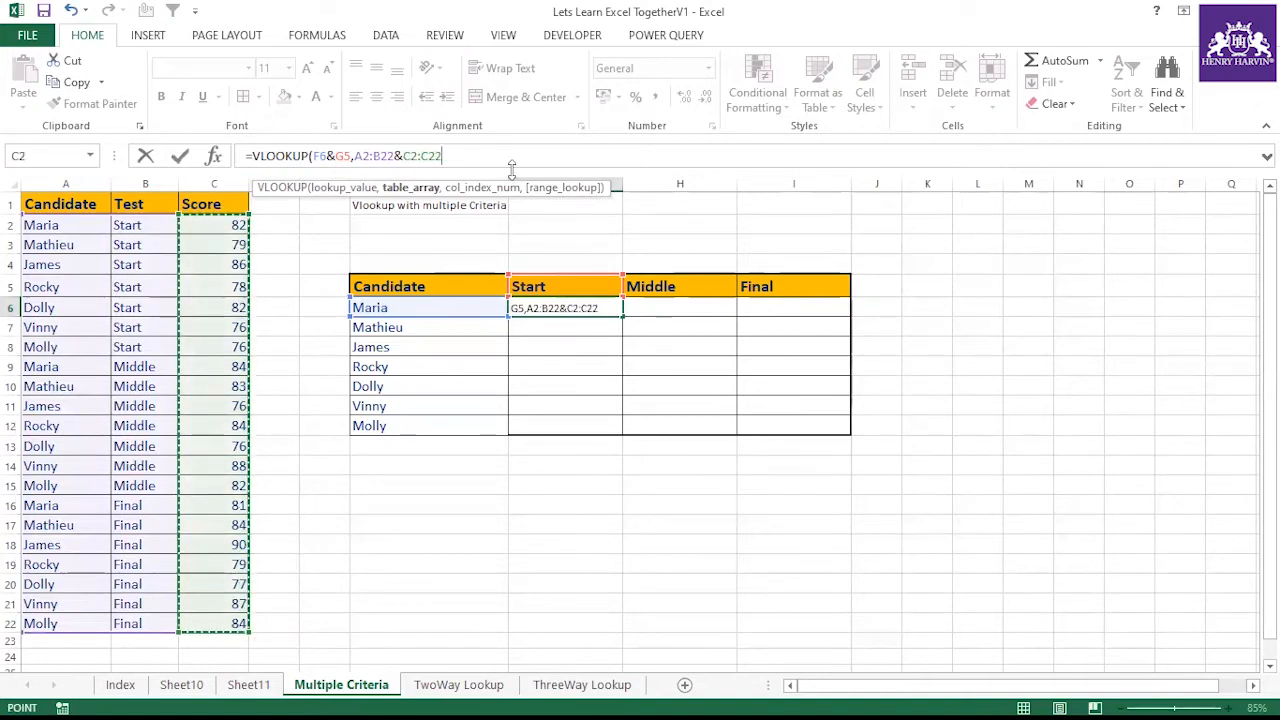
type(",2,0")
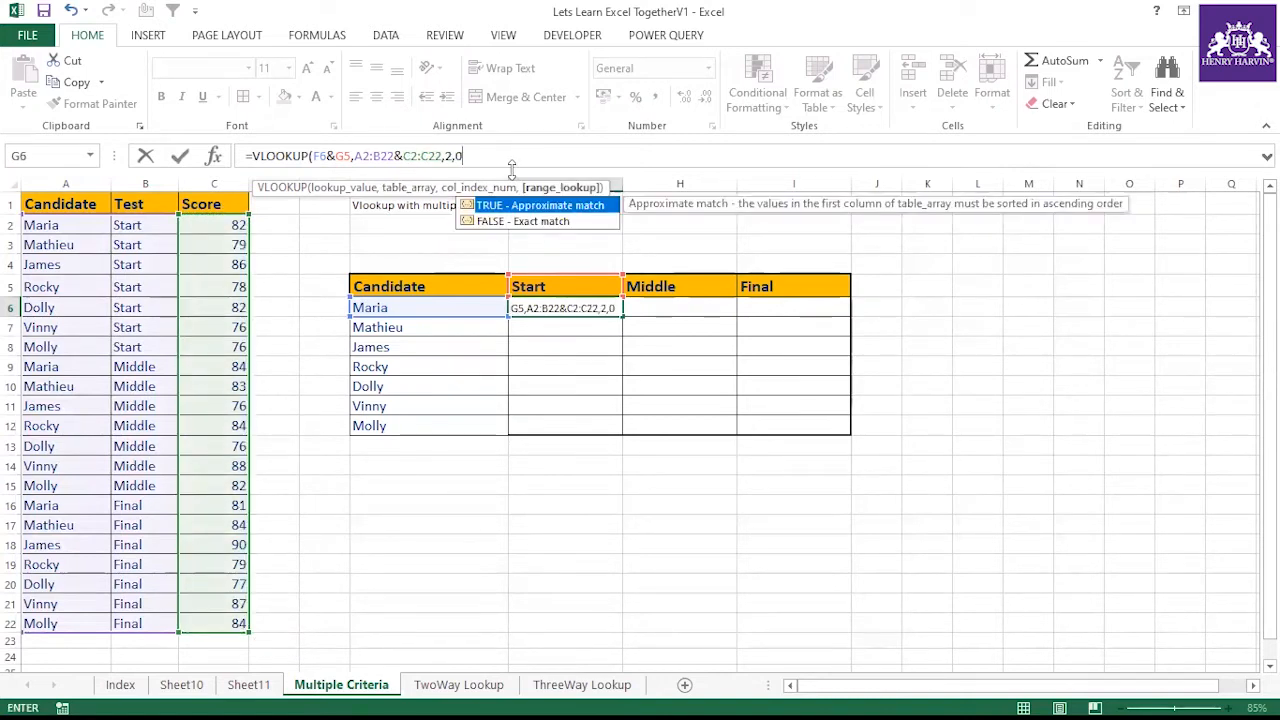
type(")")
key("Return")
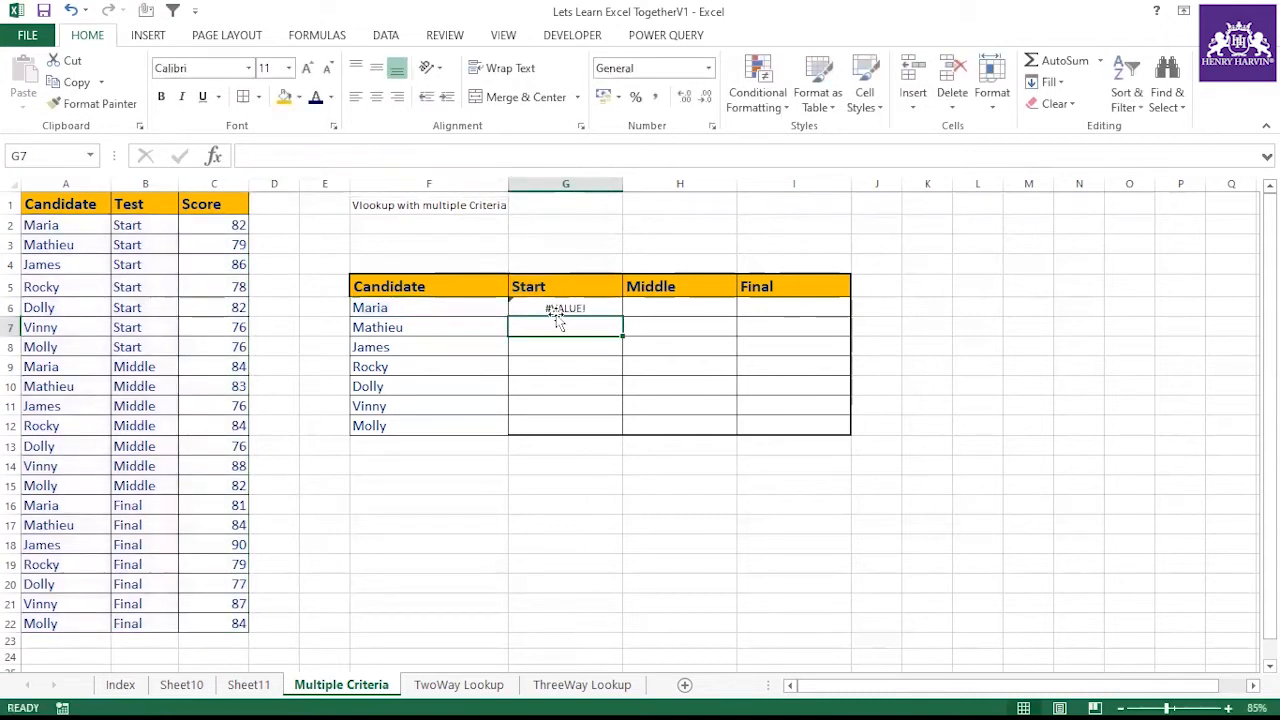
Re-enter the G6 VLOOKUP formula as an array formula
left_click(591, 308)
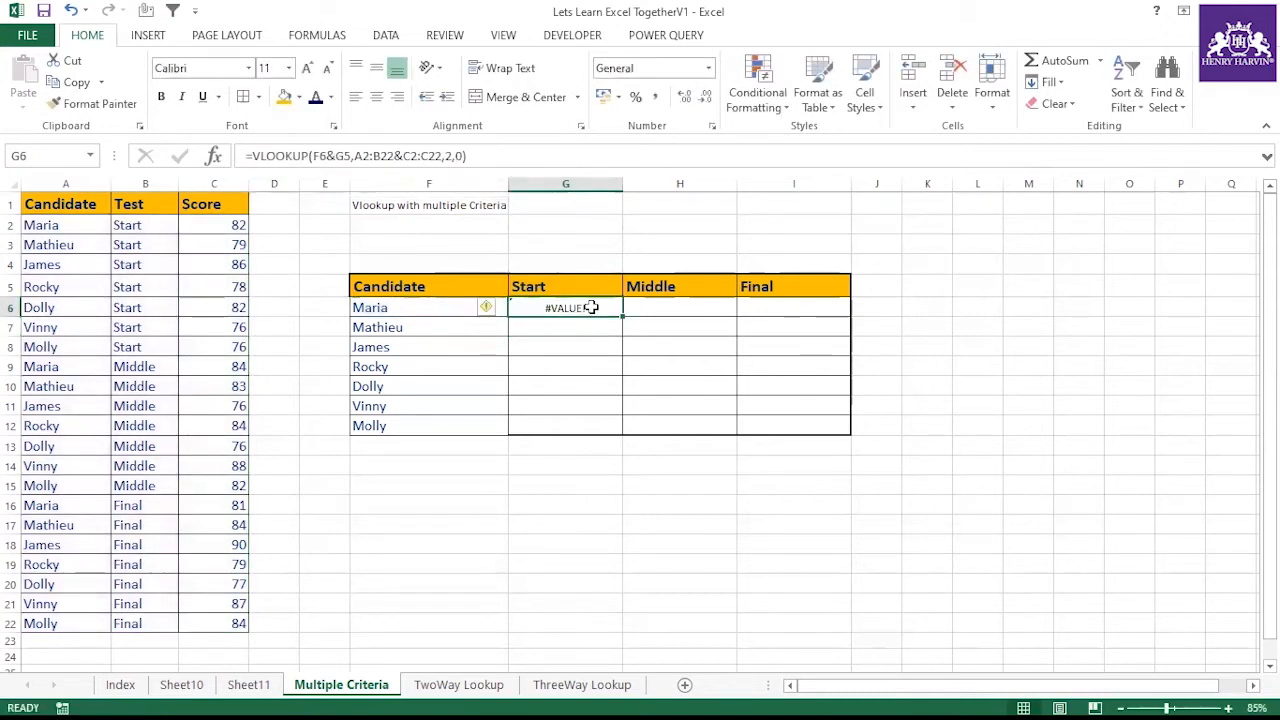
double_click(591, 308)
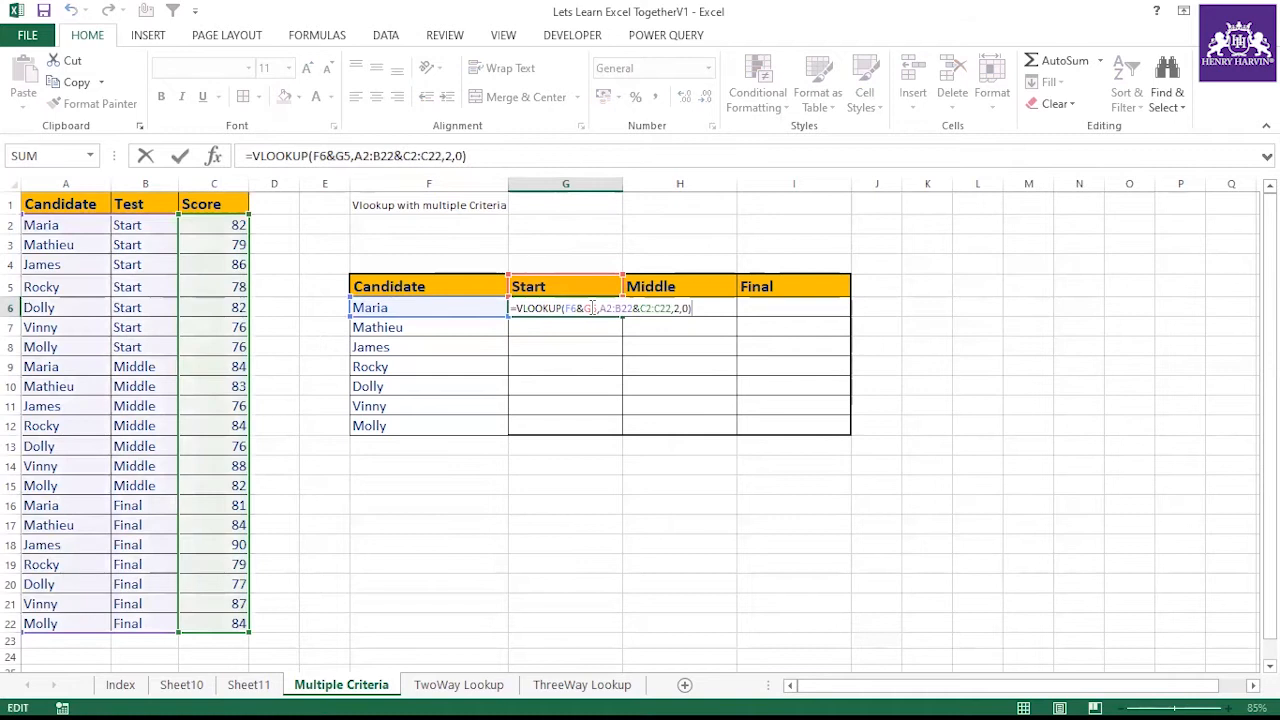
key("ctrl+shift+Return")
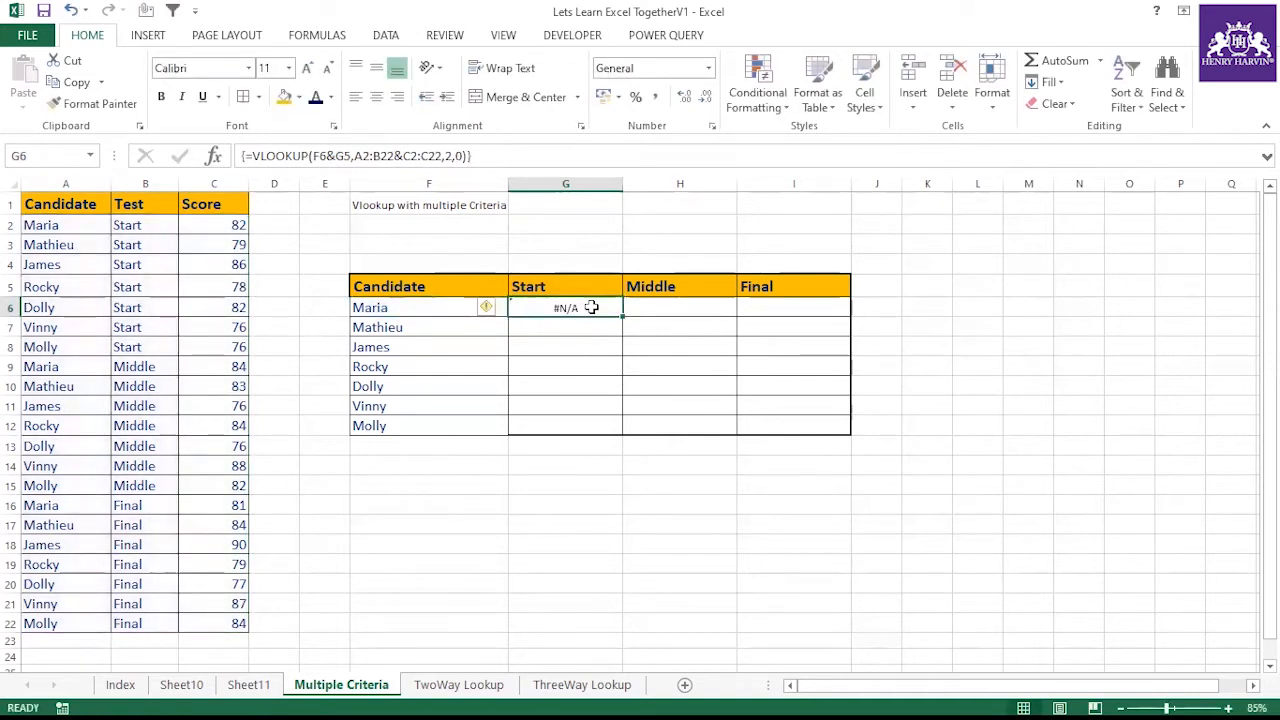
Clear the formula from cell G6
left_click(523, 155)
left_click(566, 361)
left_click(578, 307)
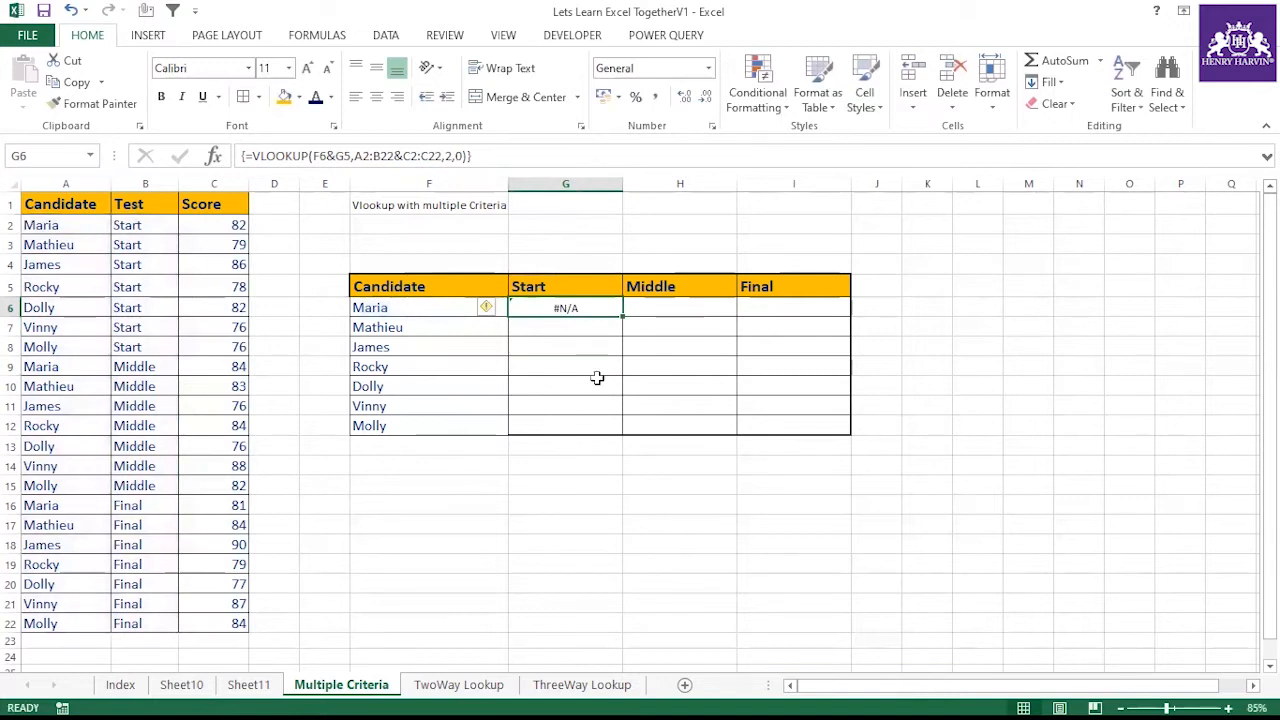
key("Delete")
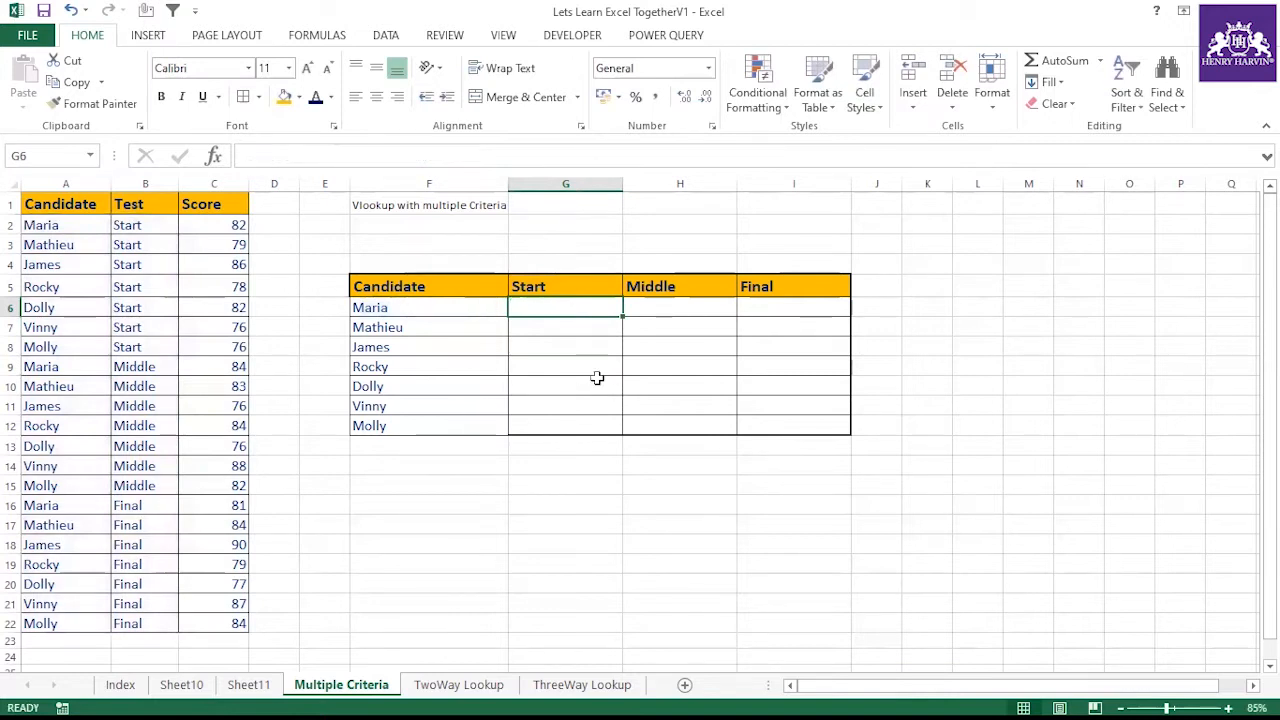
Add a Helper column header in D1 next to the Score column
left_click(597, 367)
left_click(563, 305)
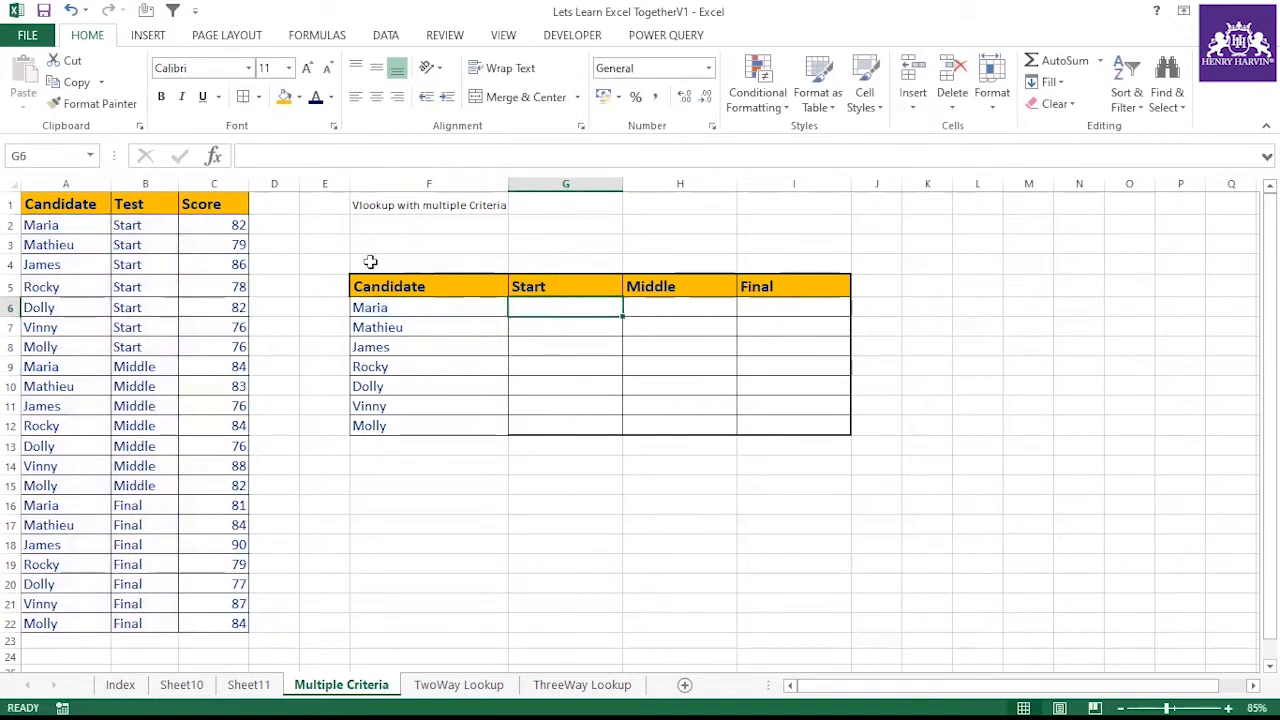
left_click(268, 203)
type("Helpe")
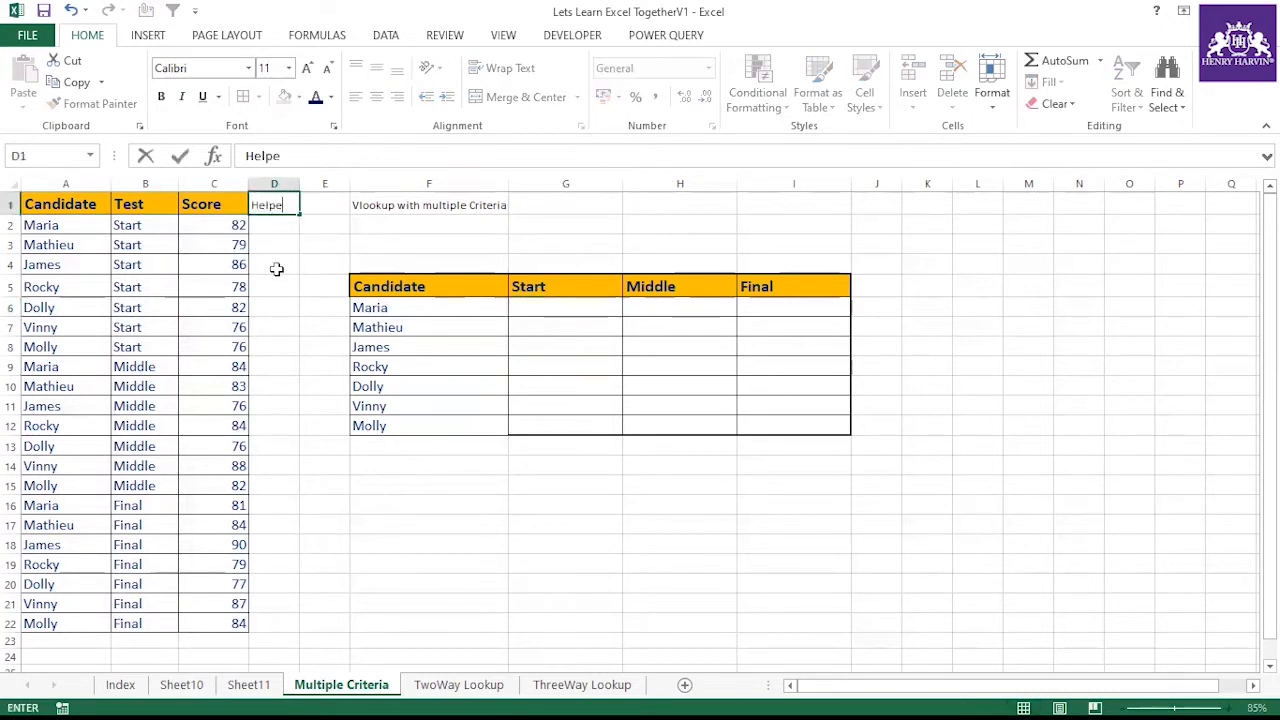
type("r")
In D2, enter a formula joining the candidate in A2 with the test in B2
left_click(278, 228)
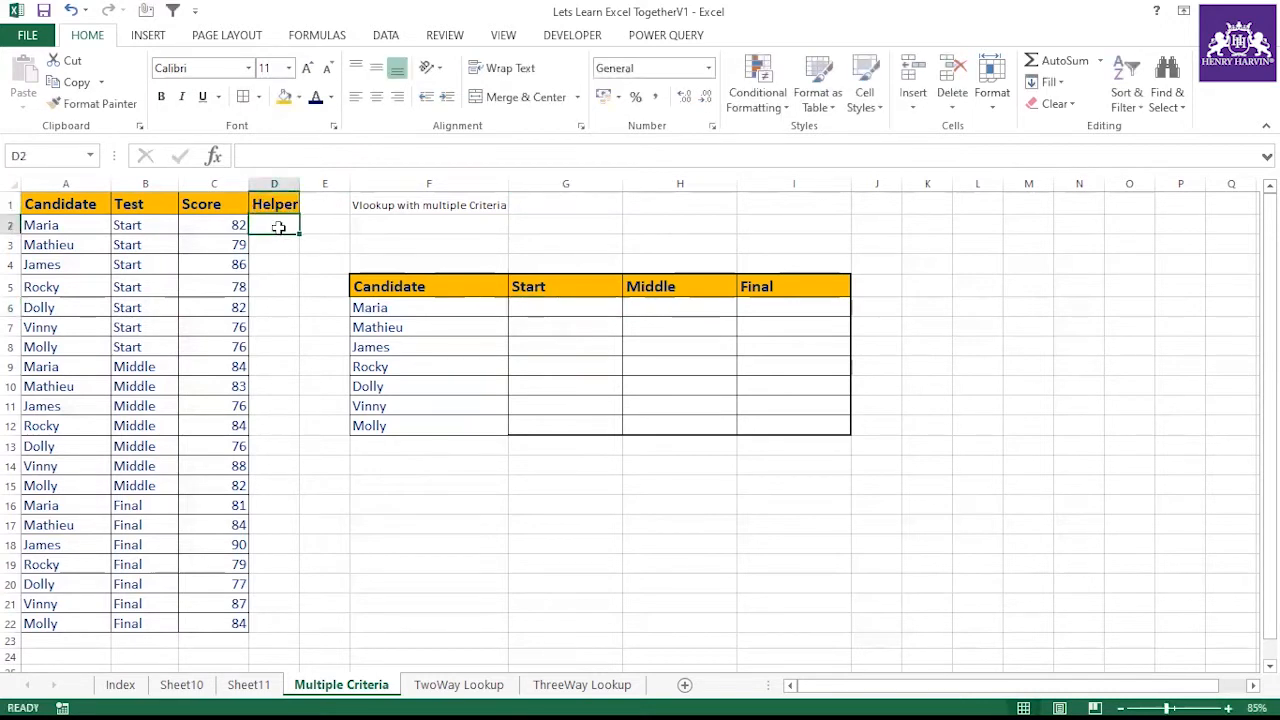
type("=")
left_click(94, 224)
type("&")
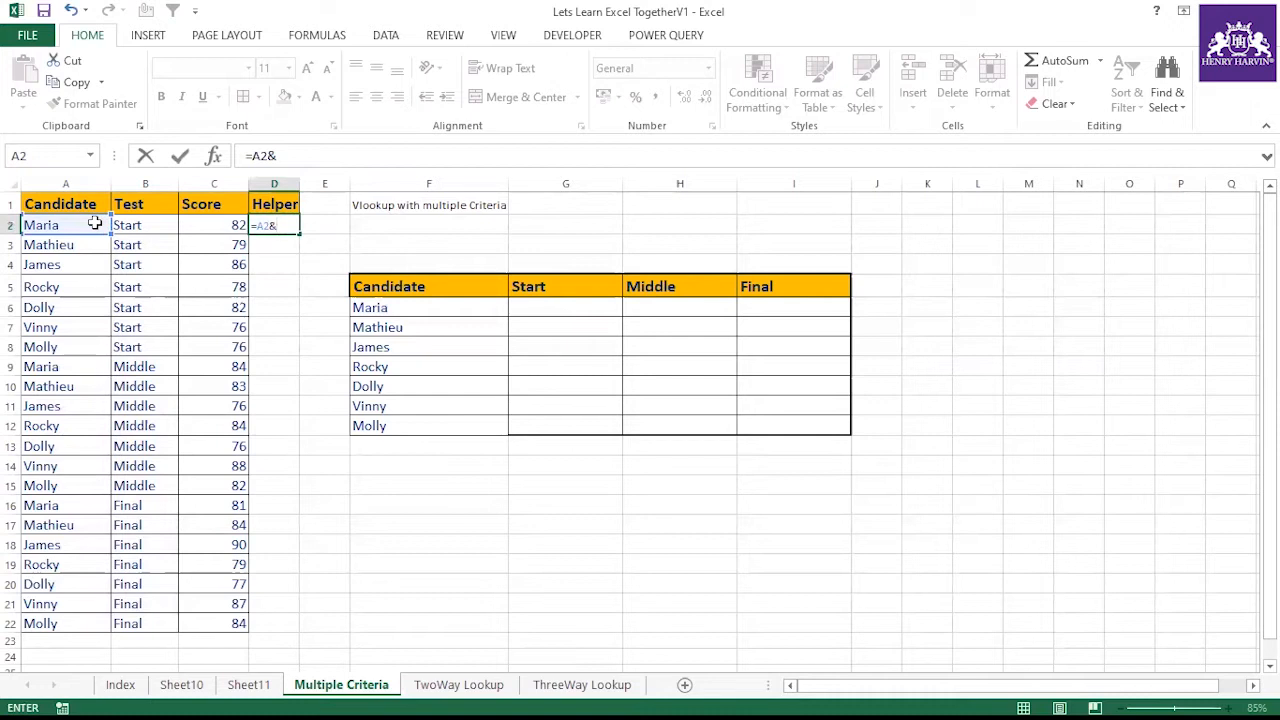
left_click(135, 228)
key("Return")
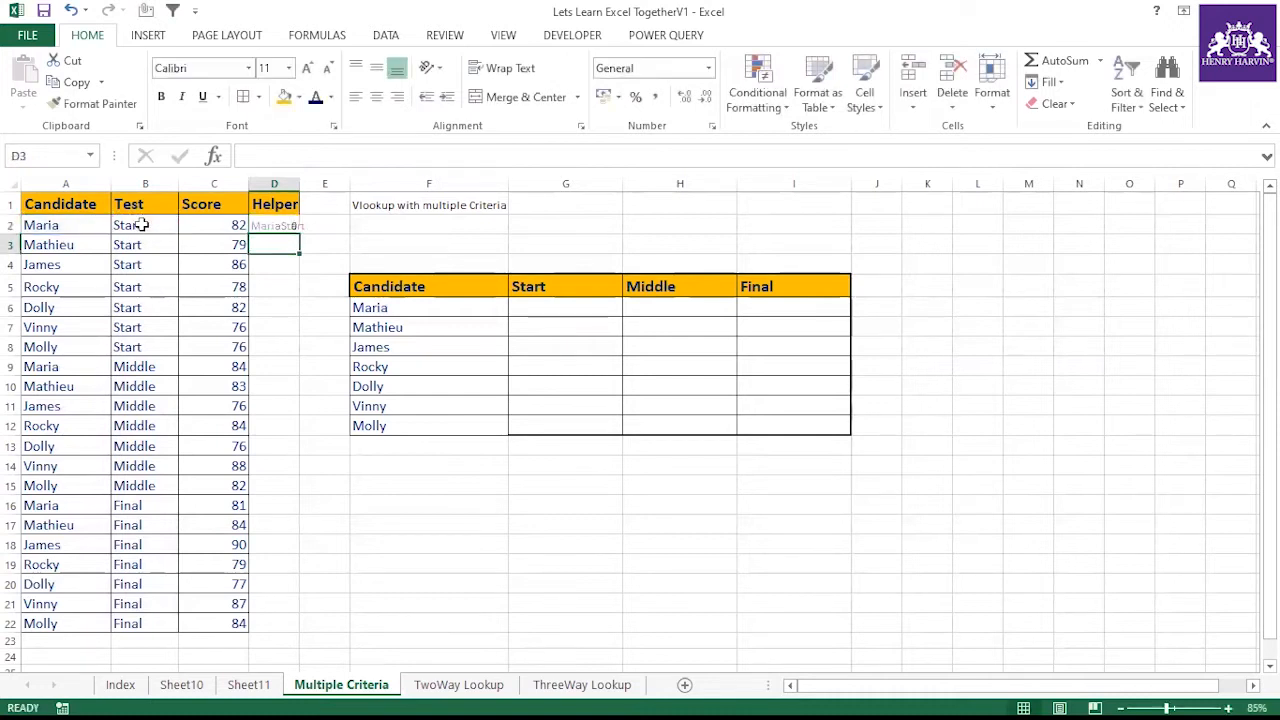
Fill the helper formula down to row 22 and autofit column D
left_click(255, 222)
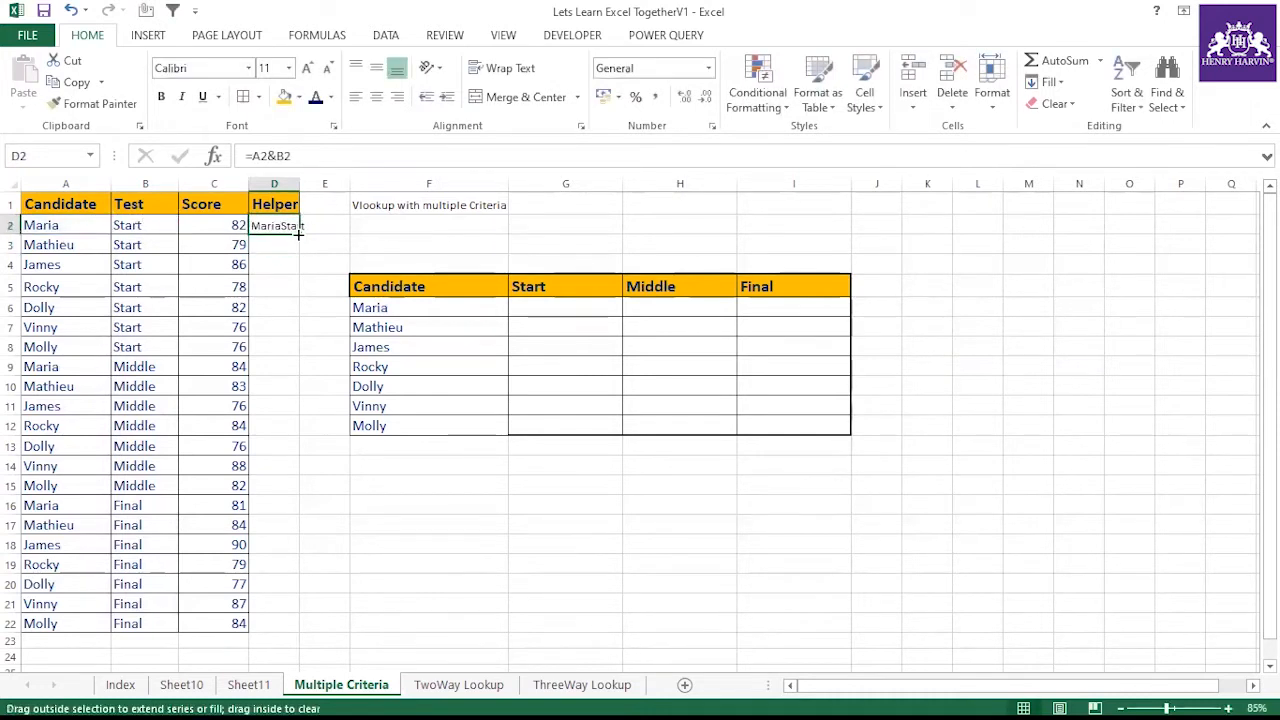
double_click(299, 235)
double_click(300, 183)
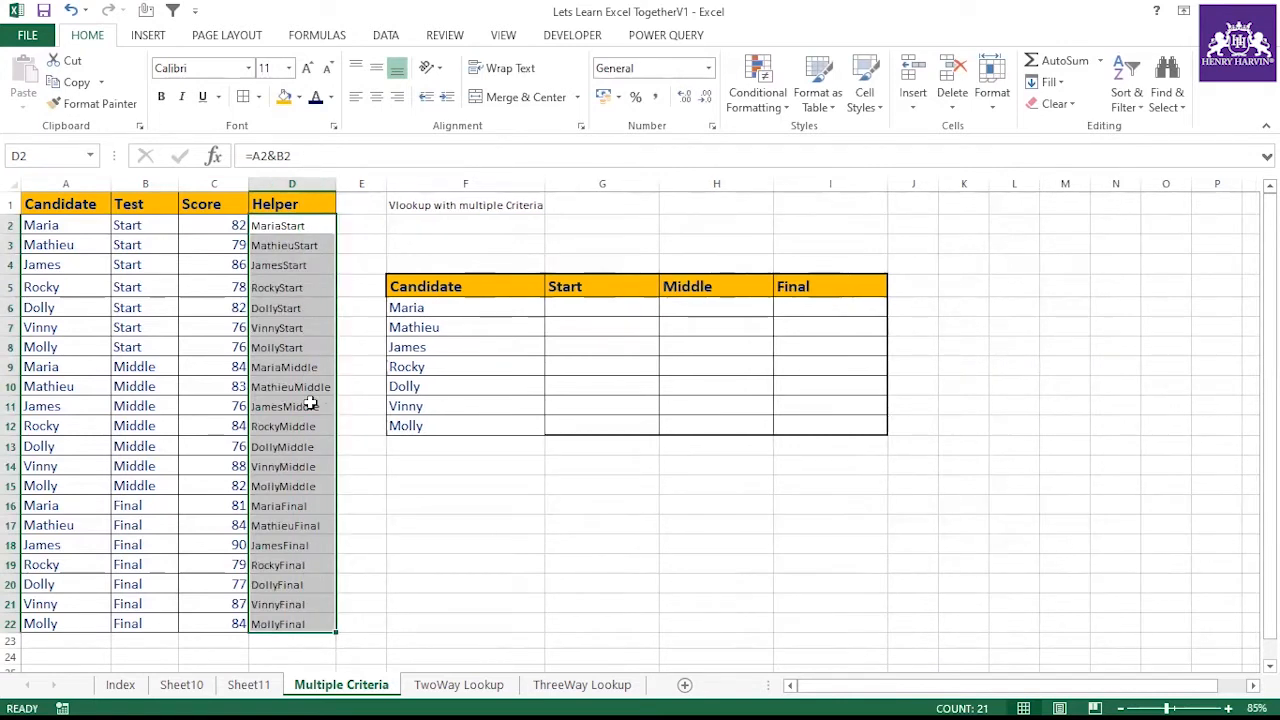
Convert the Helper column formulas into plain values with Paste Special
key("ctrl+c")
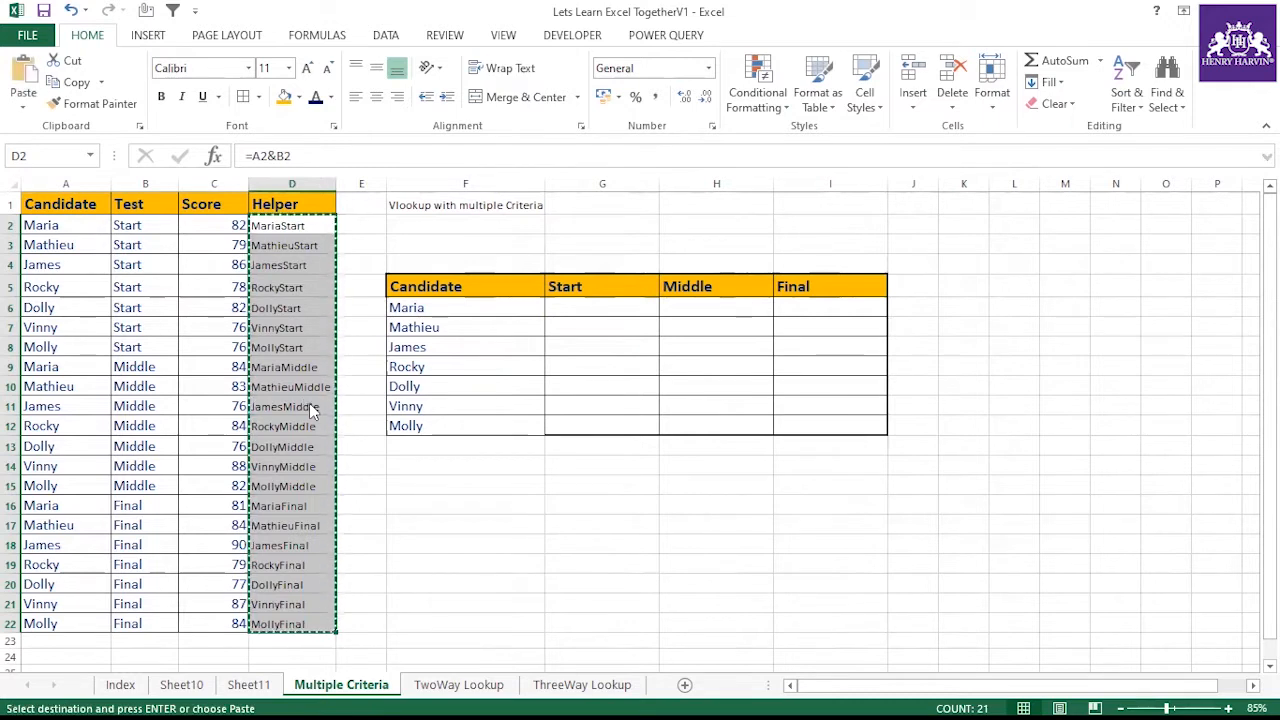
key("ctrl+alt+v")
key("v")
key("Return")
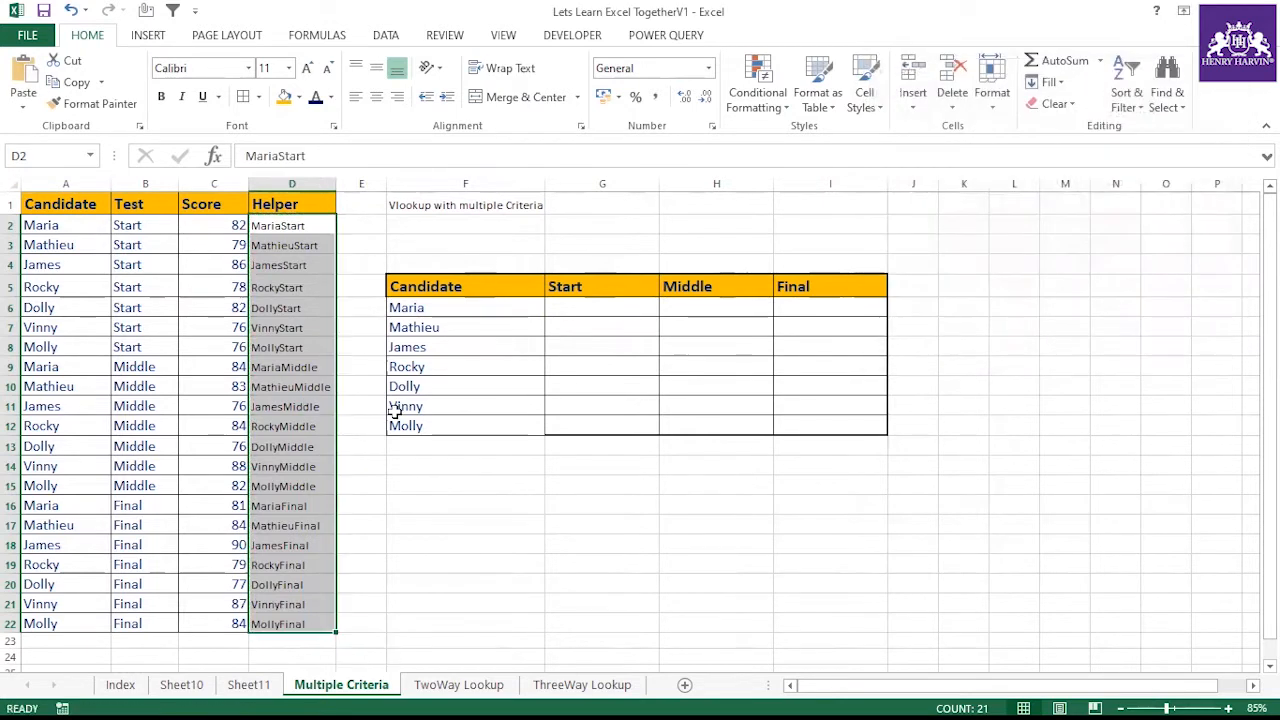
left_click(320, 385)
left_click(292, 485)
left_click(287, 370)
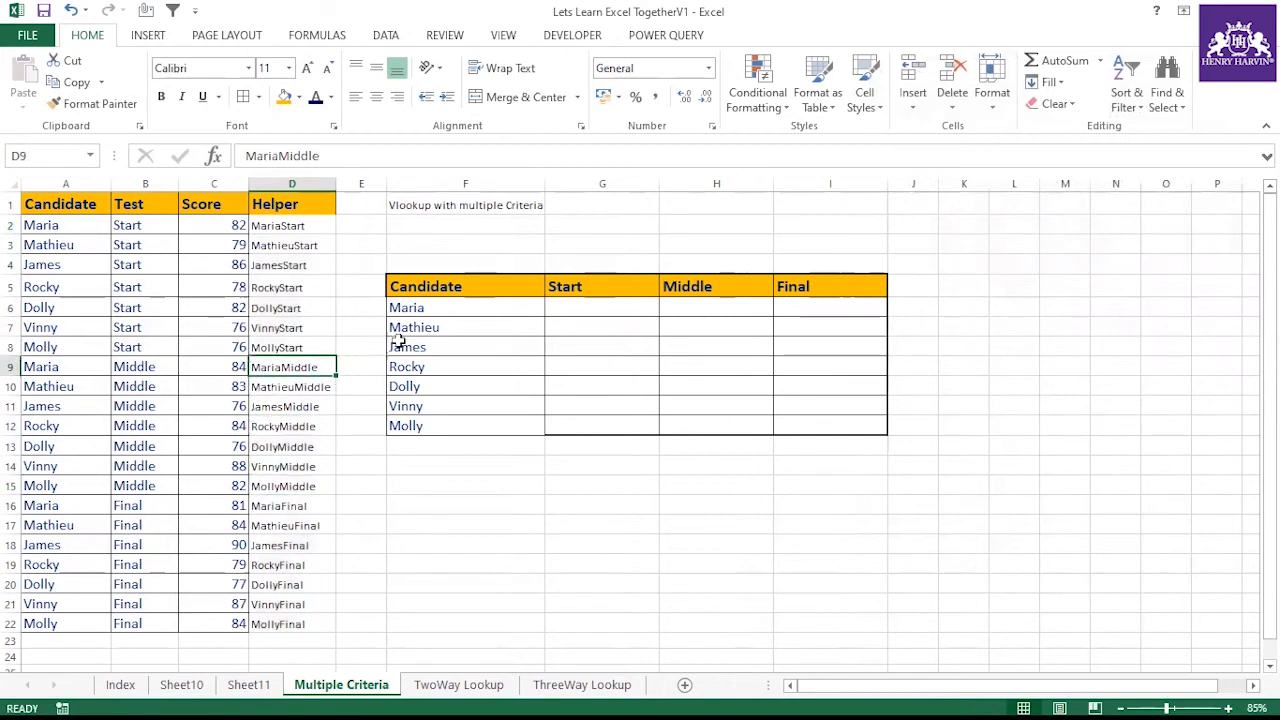
In G6, enter a MATCH formula that finds F6&G5 within D1:D22 with exact match (0)
left_click(584, 306)
type("=")
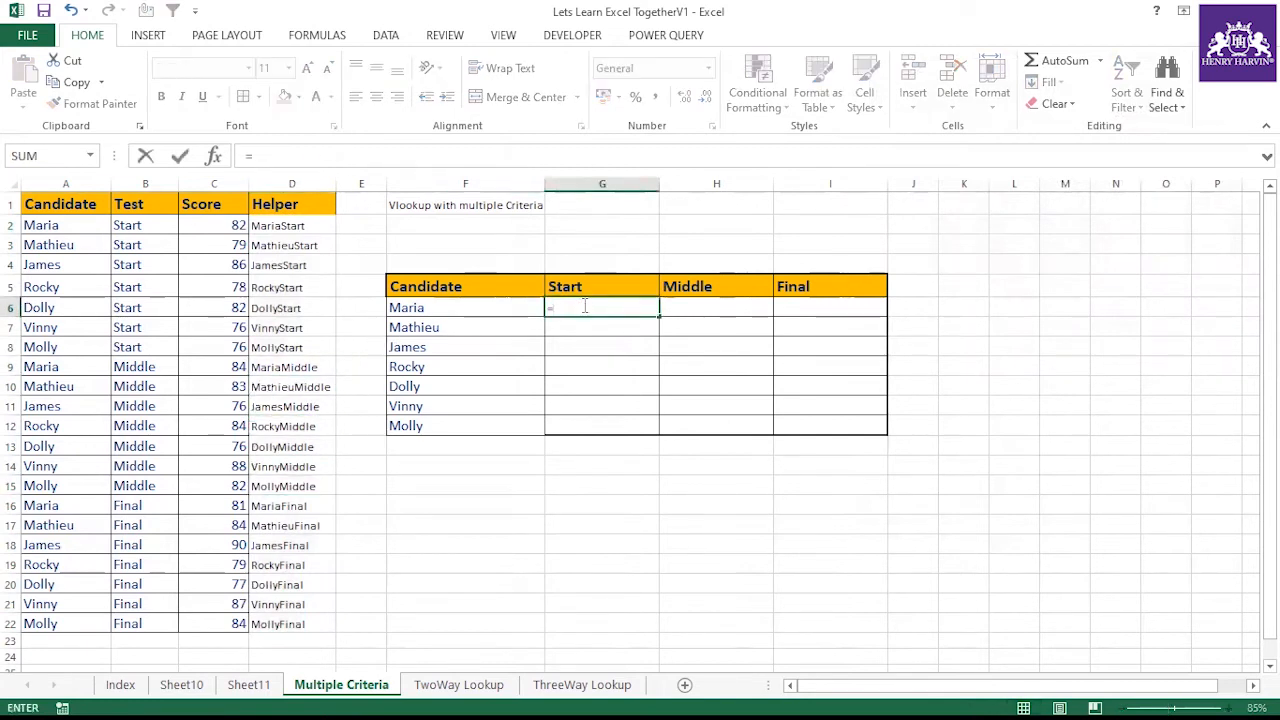
type("vlo")
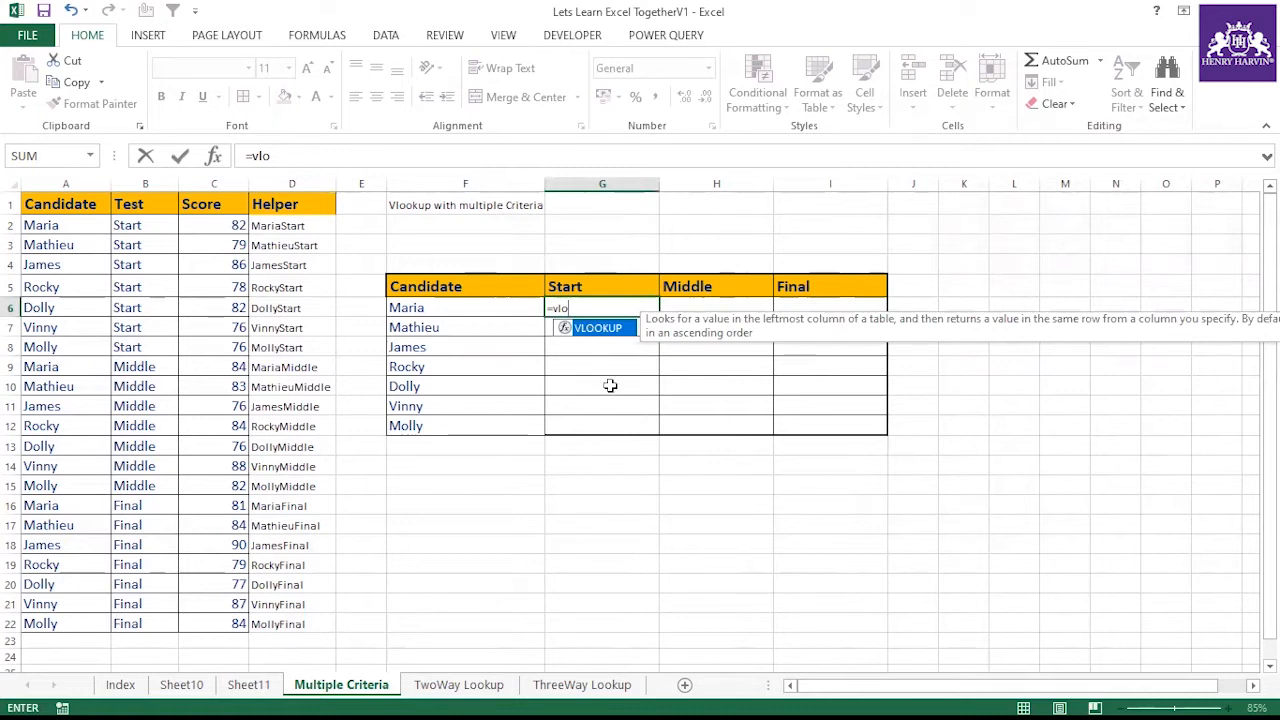
key("BackSpace")
key("BackSpace")
key("BackSpace")
type("=mat")
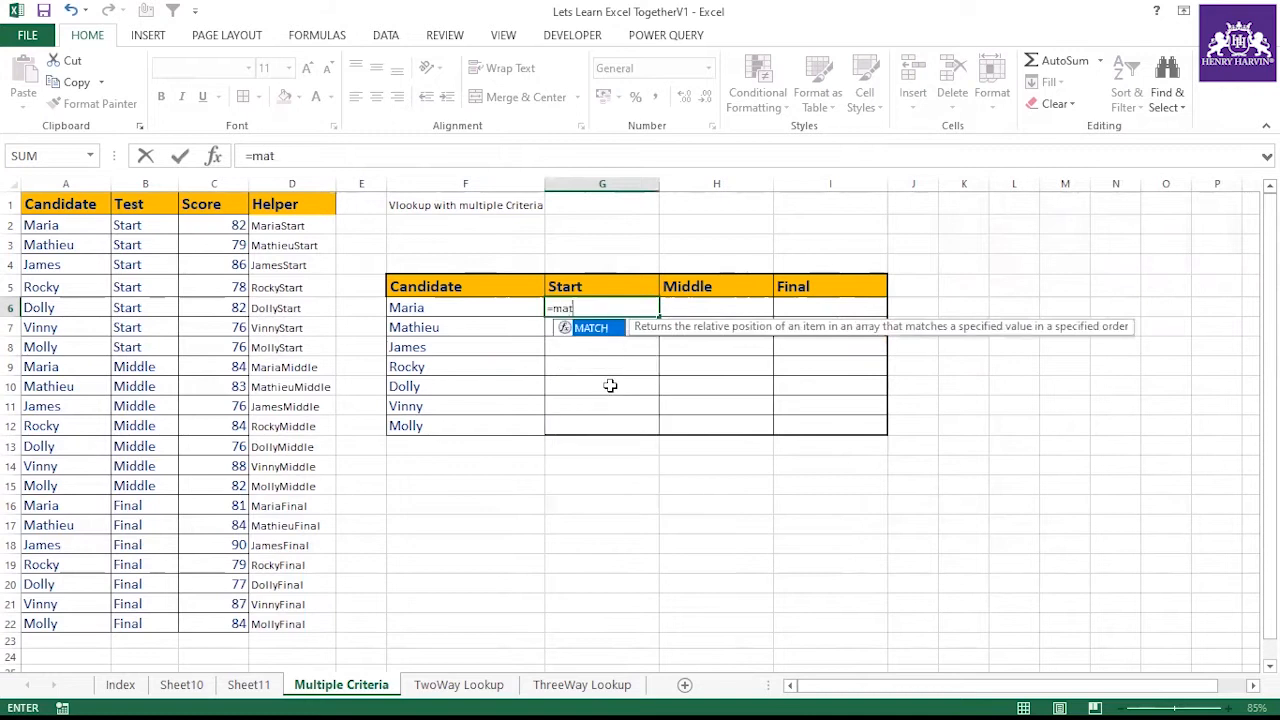
type("ch(")
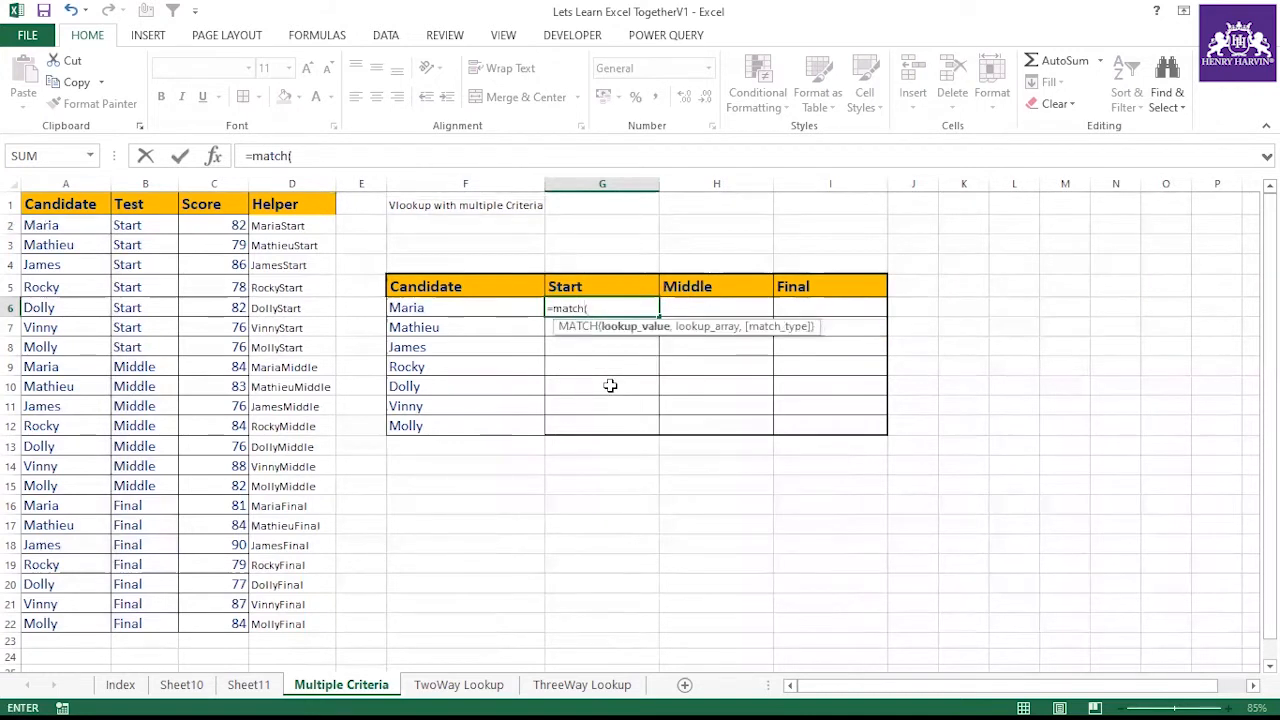
left_click(445, 308)
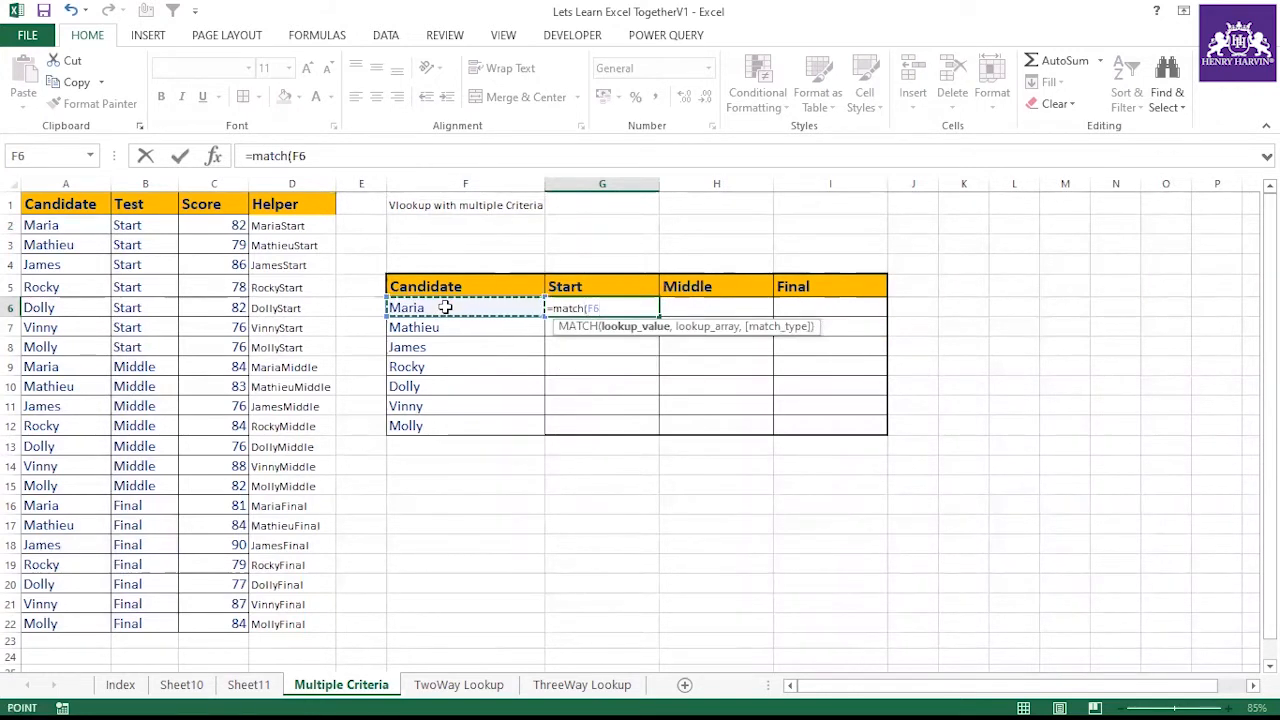
type("&")
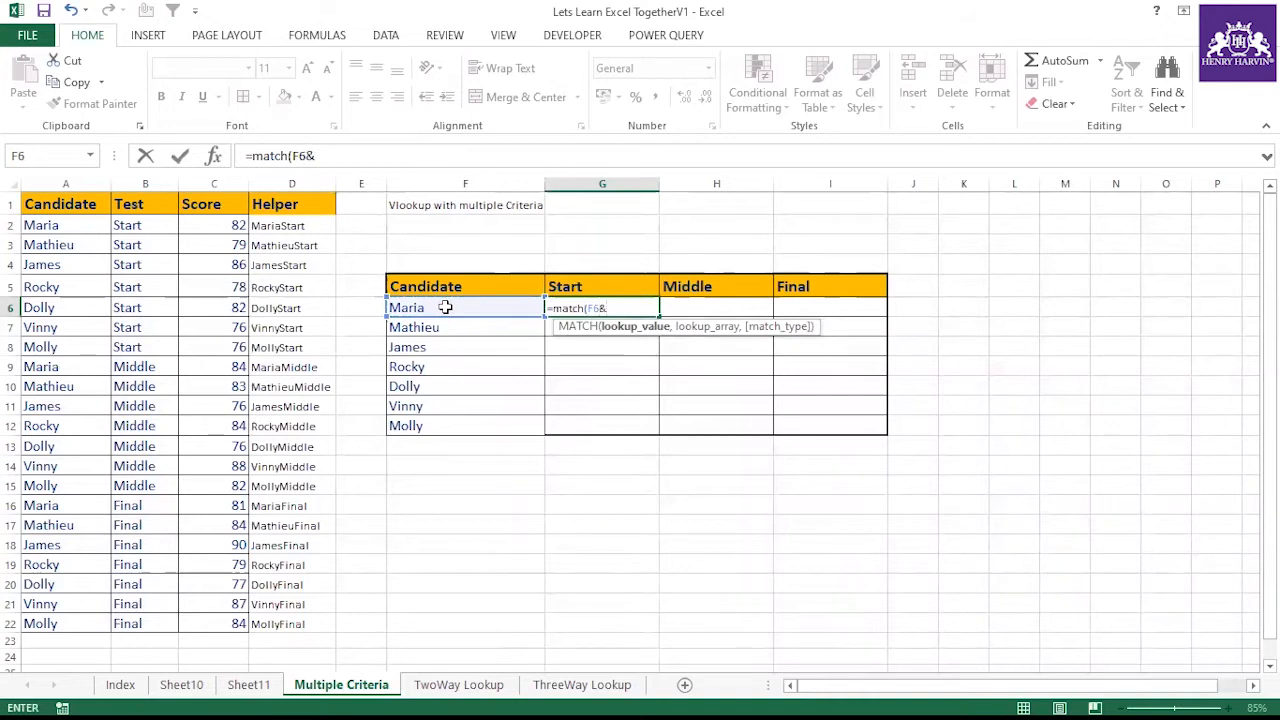
left_click(578, 288)
type(",")
left_click_drag(286, 204, 320, 620)
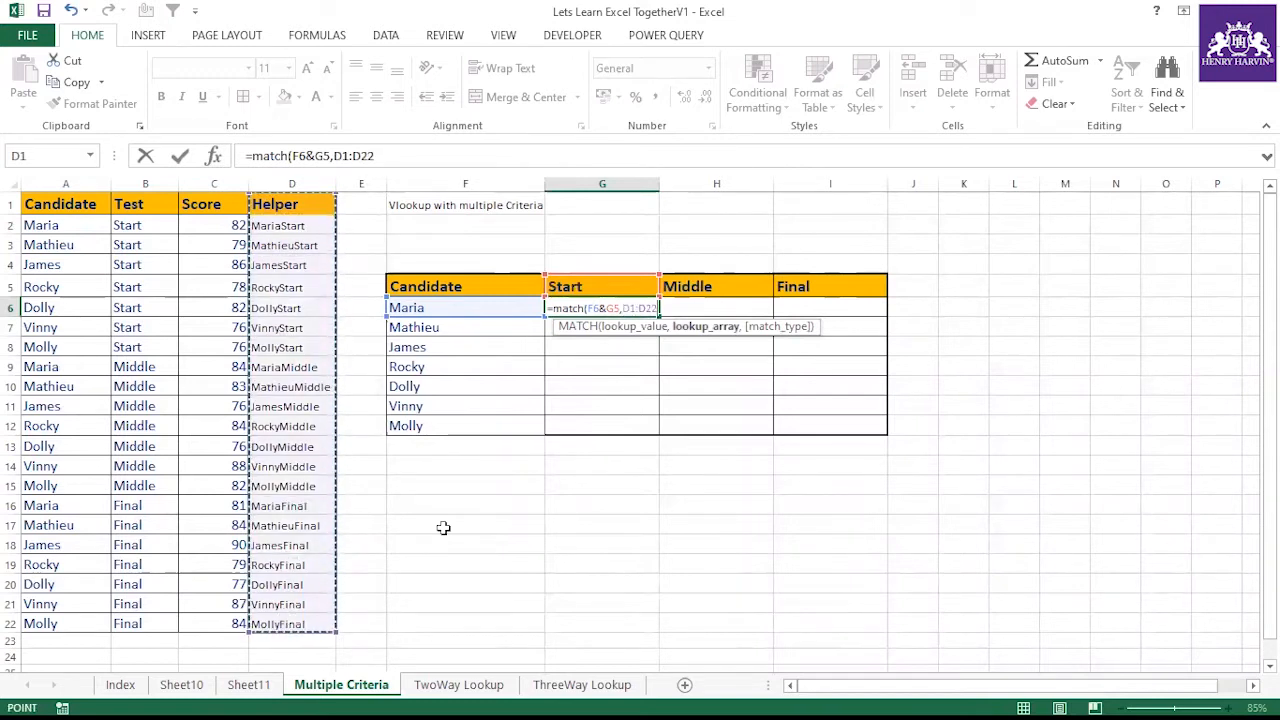
type(",0)")
key("Return")
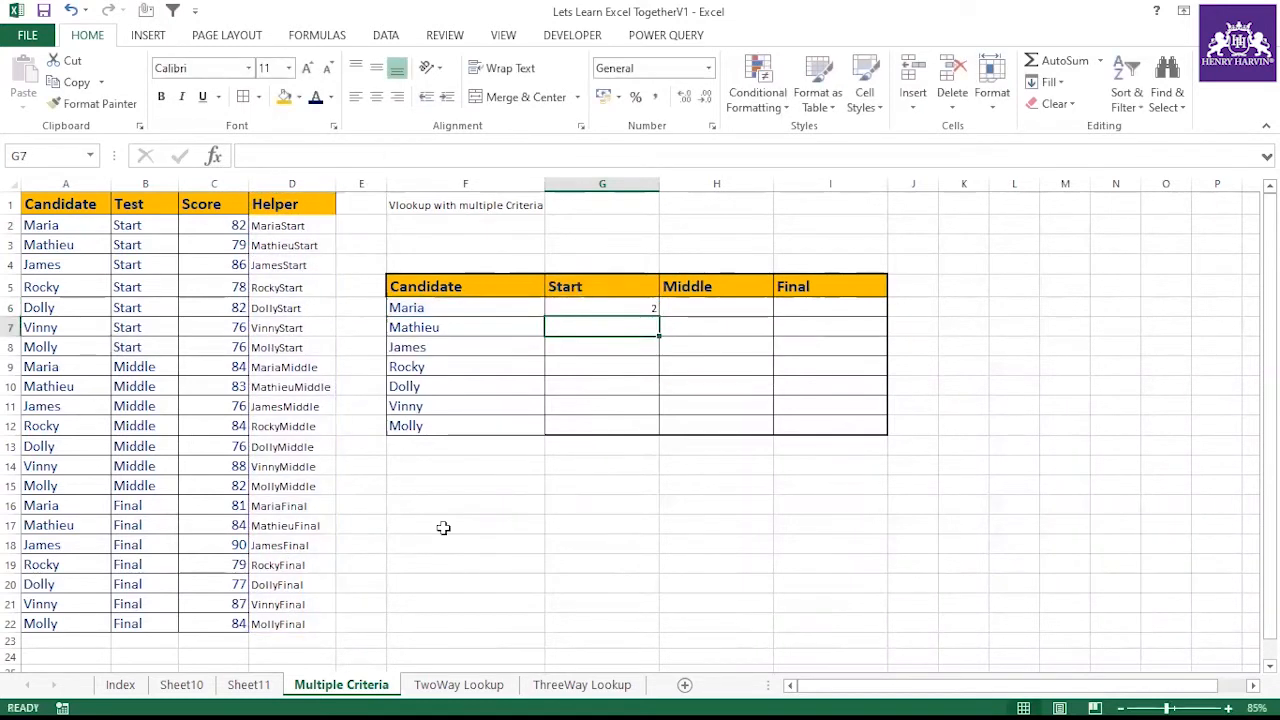
Make the D1:D22 range in the G6 formula absolute as $D$1:$D$22
left_click(580, 306)
left_click_drag(381, 156, 340, 156)
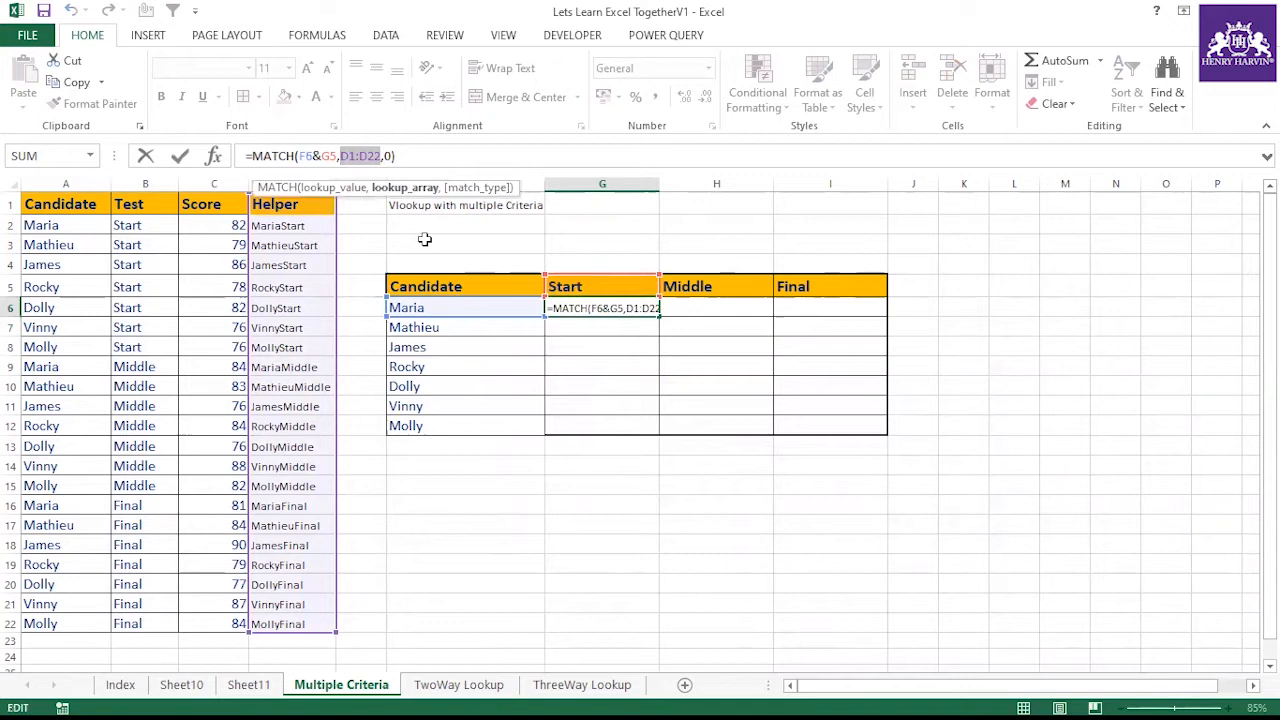
key("F4")
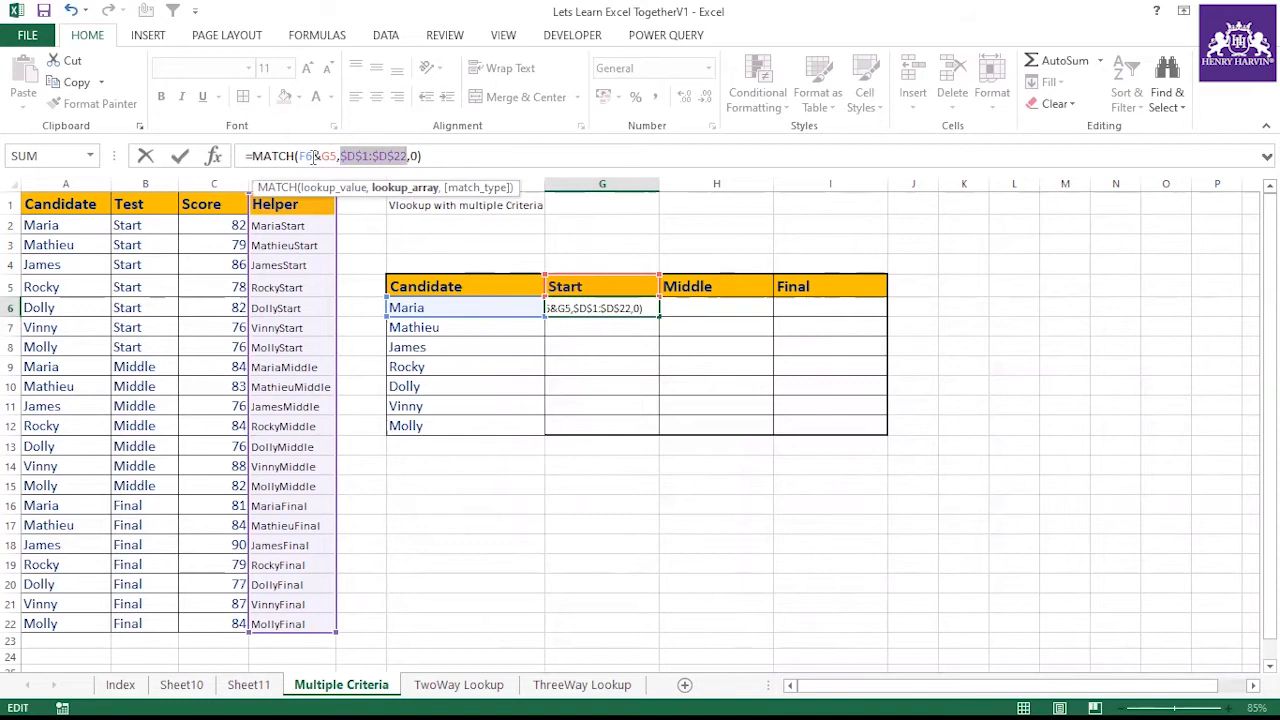
key("Return")
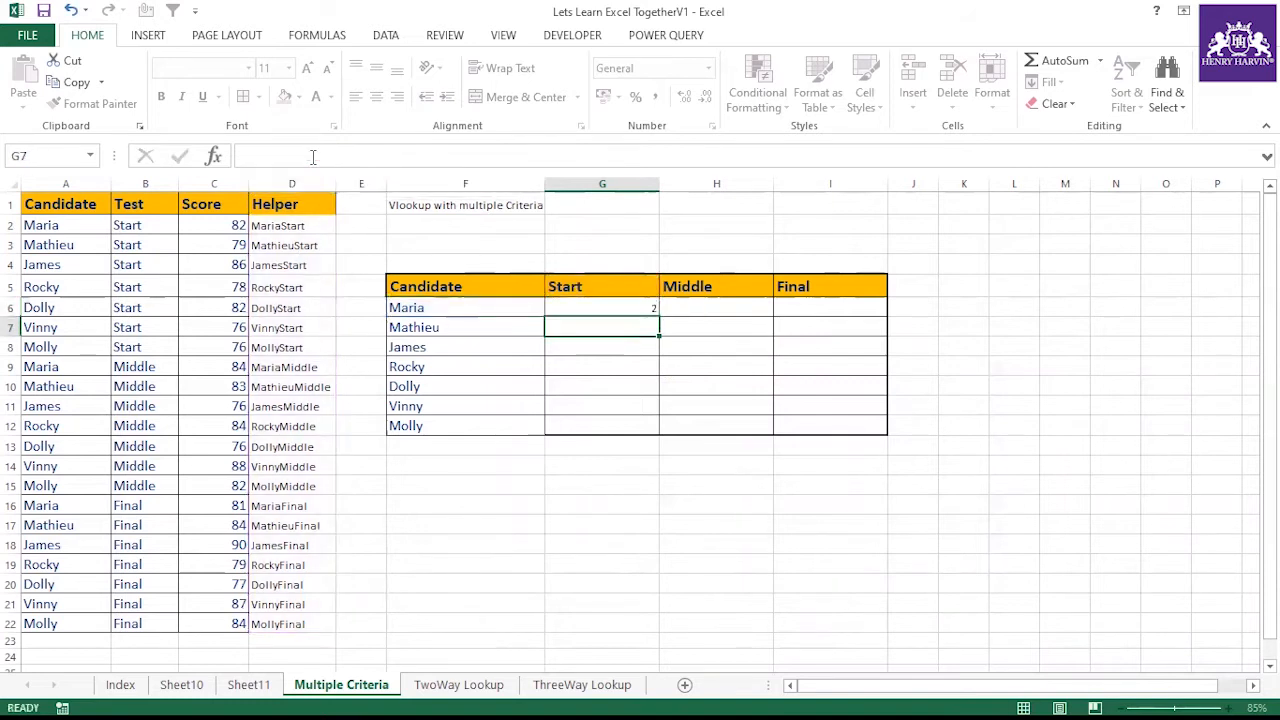
Lock the column of the F6 reference in the G6 formula, making it $F6
left_click(608, 314)
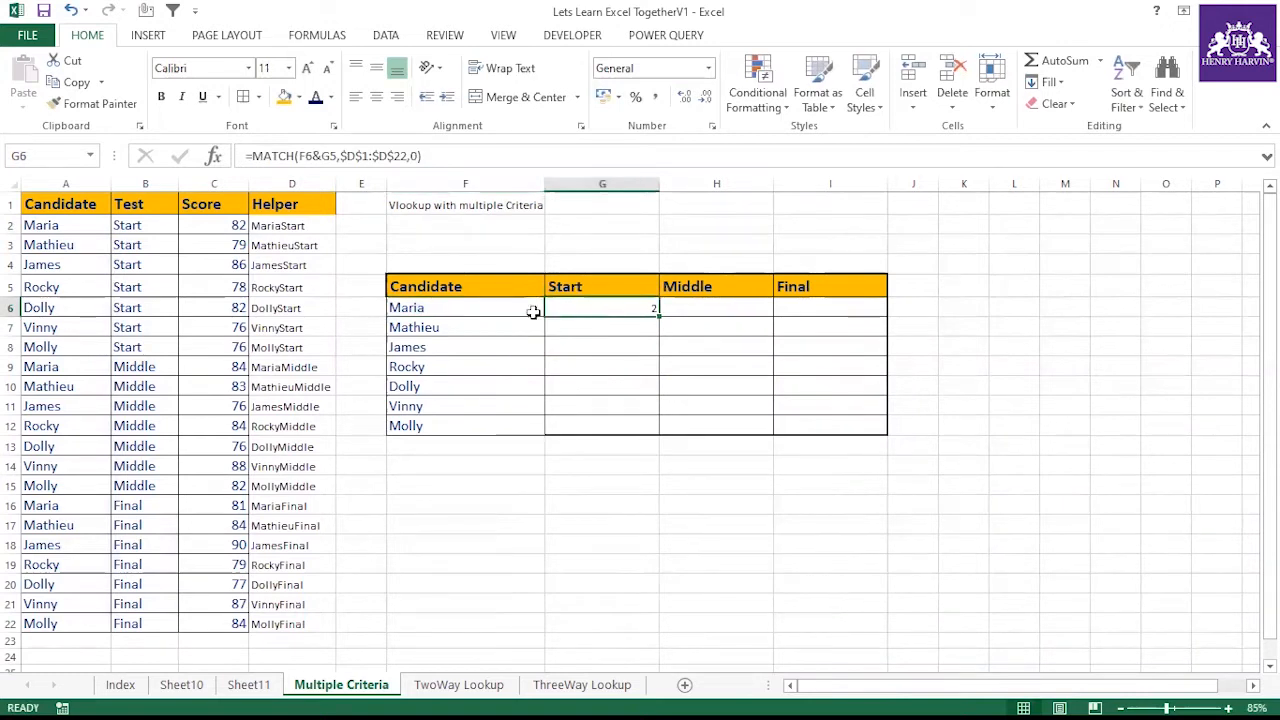
left_click(276, 224)
left_click(578, 310)
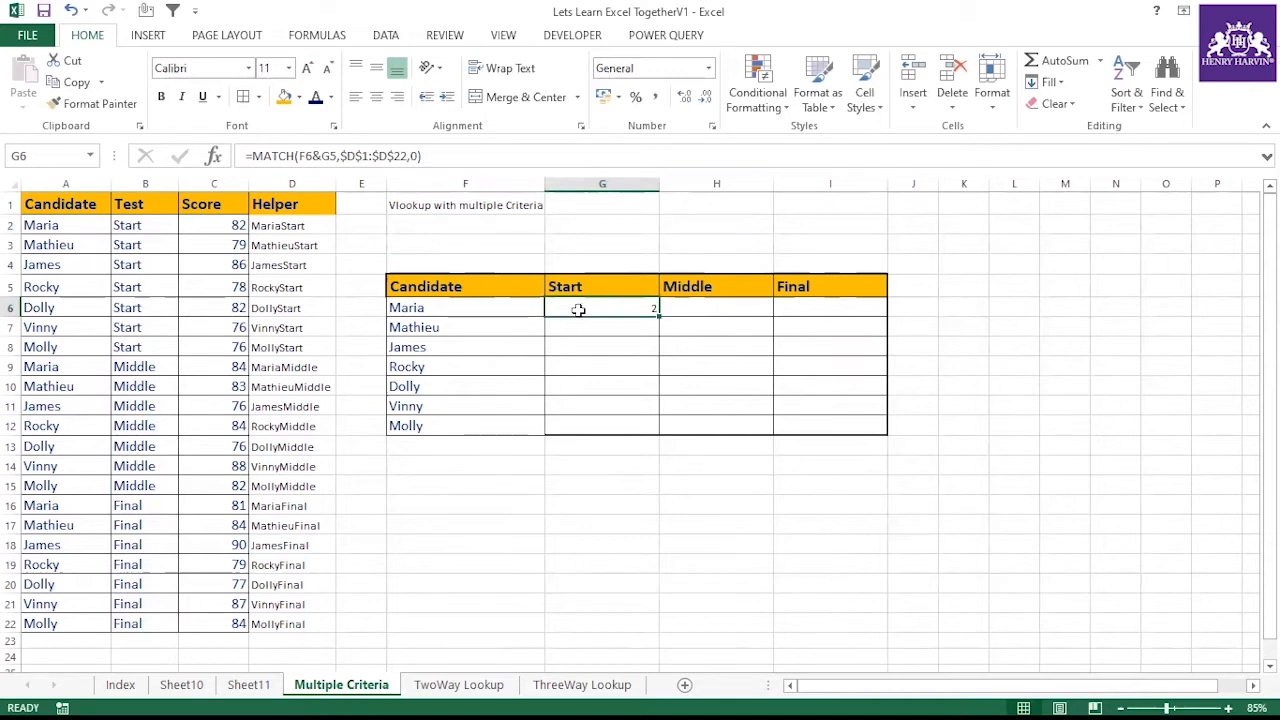
left_click(462, 308)
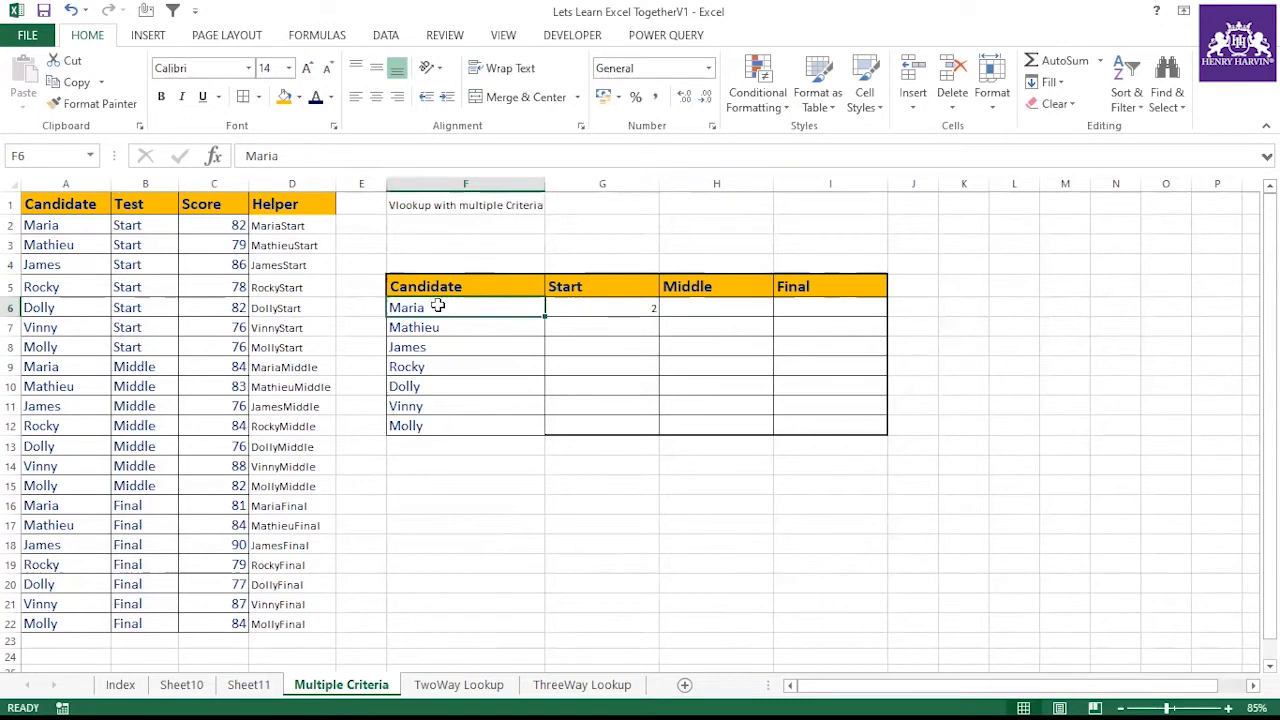
left_click(567, 315)
double_click(306, 156)
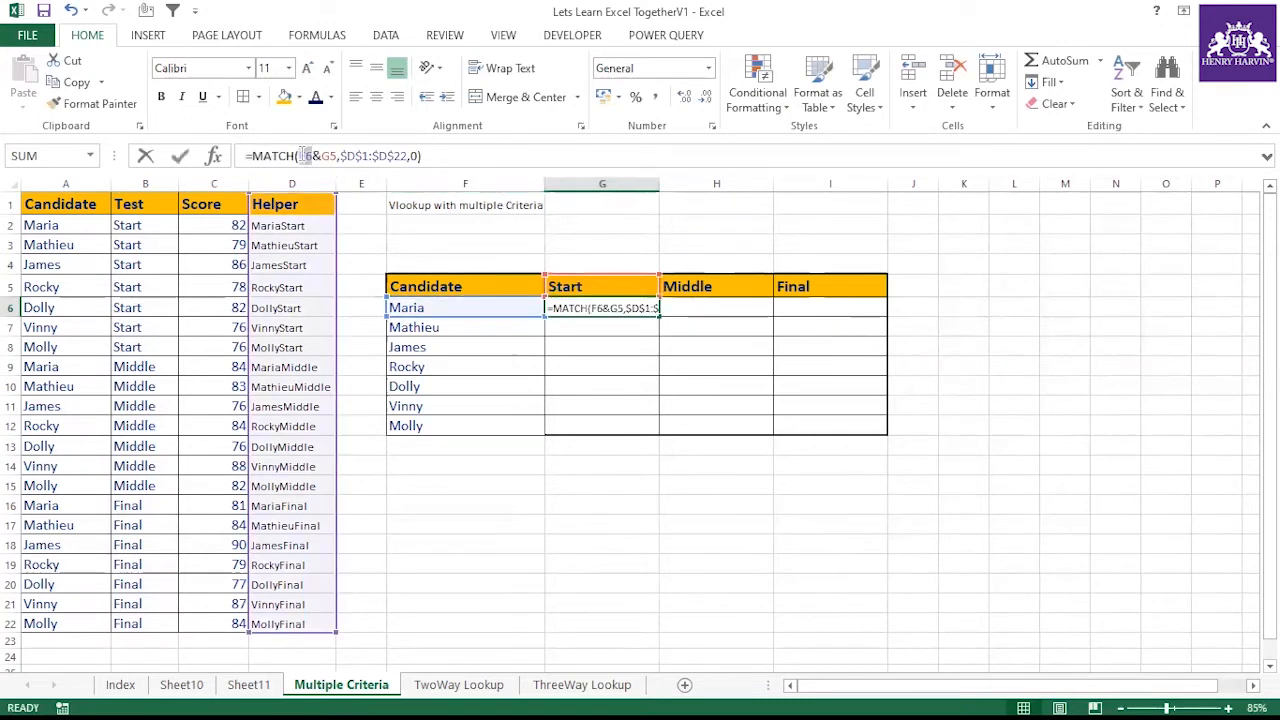
key("F4")
key("F4")
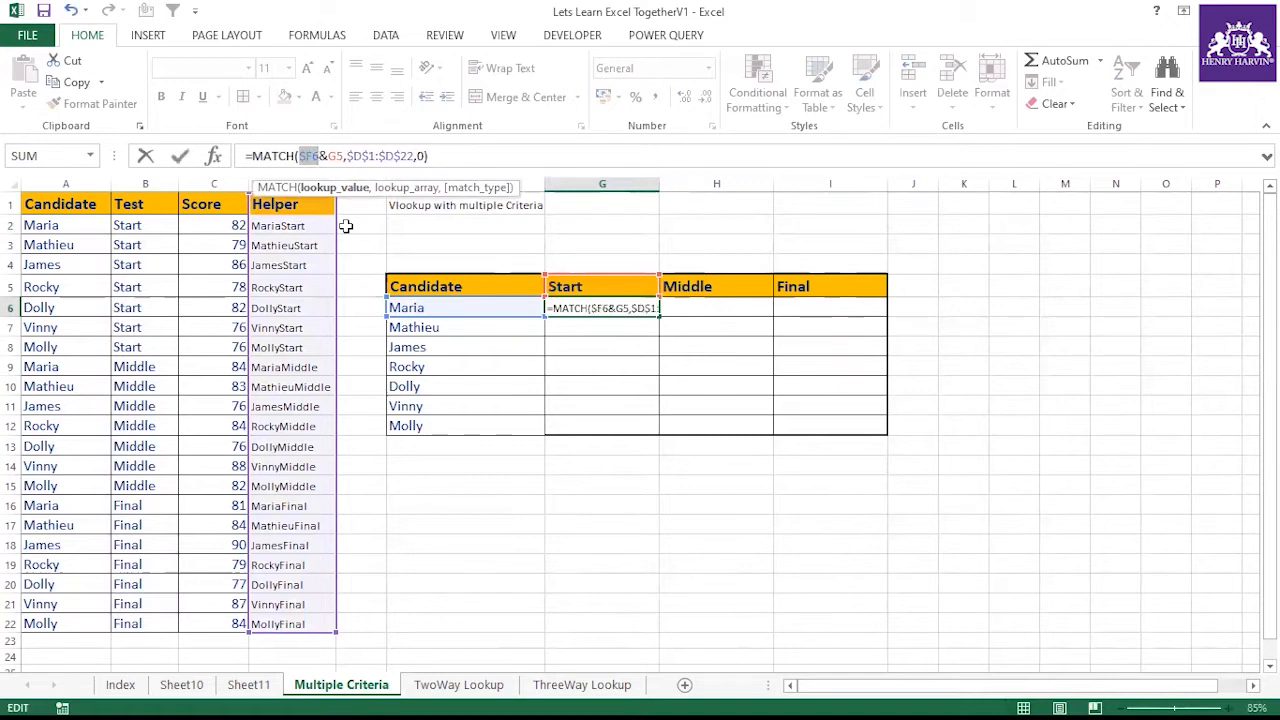
key("Return")
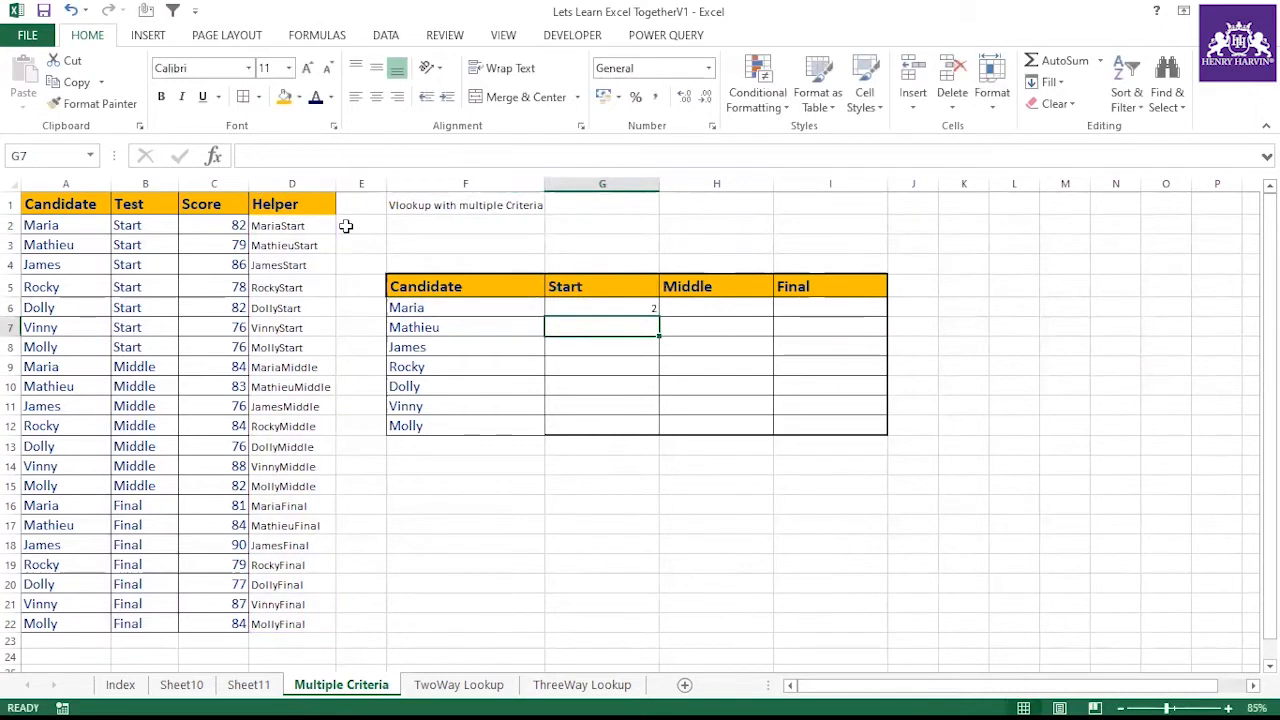
Lock the row of the G5 reference in the G6 formula, making it G$5
left_click(582, 285)
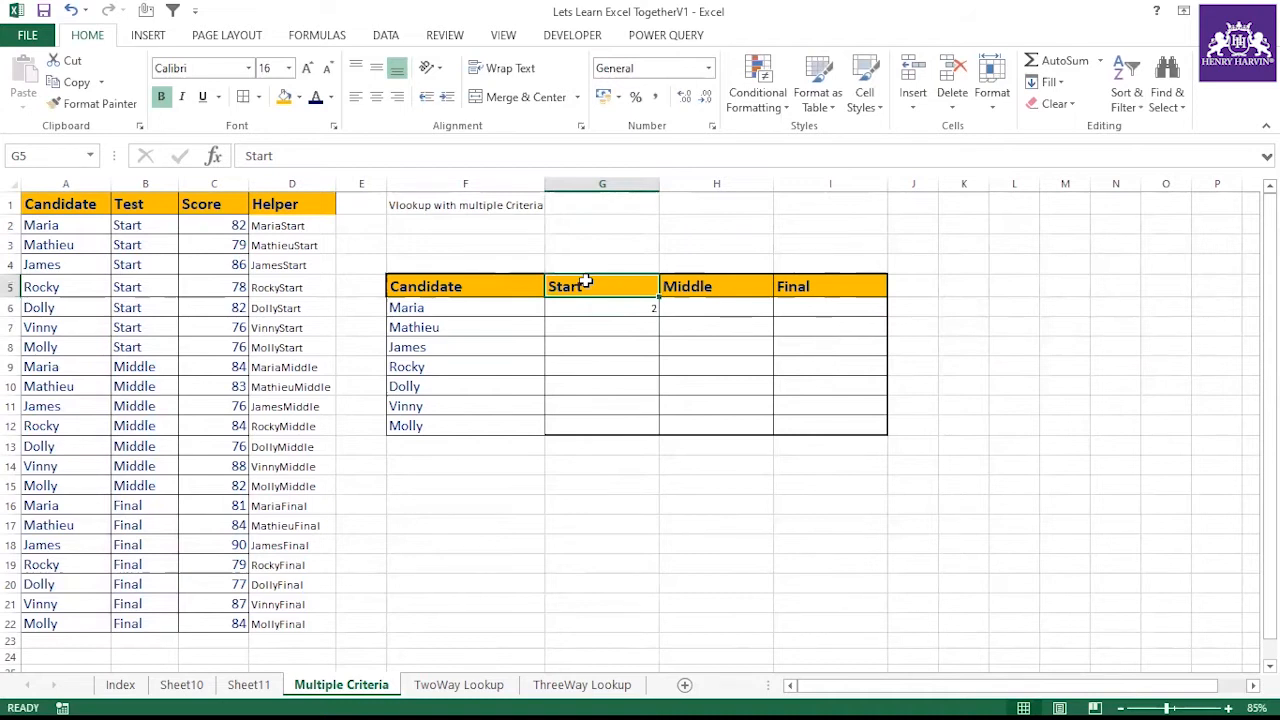
left_click_drag(577, 286, 744, 288)
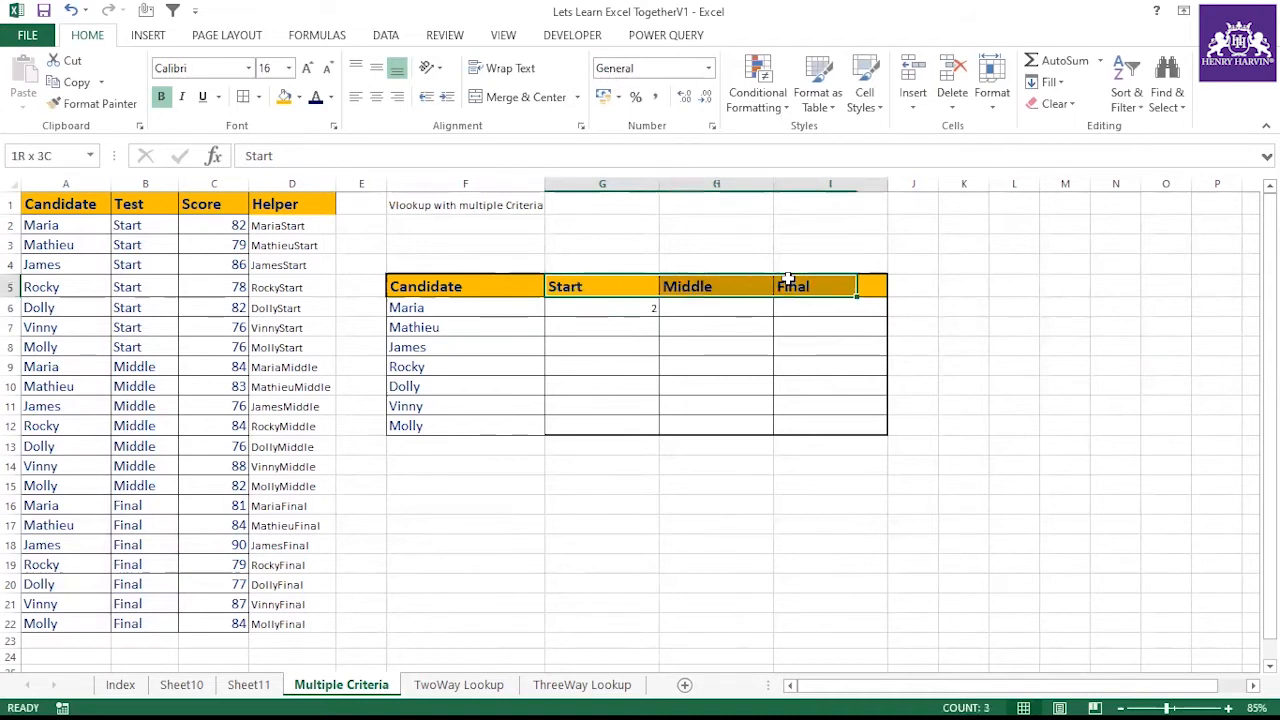
left_click(618, 306)
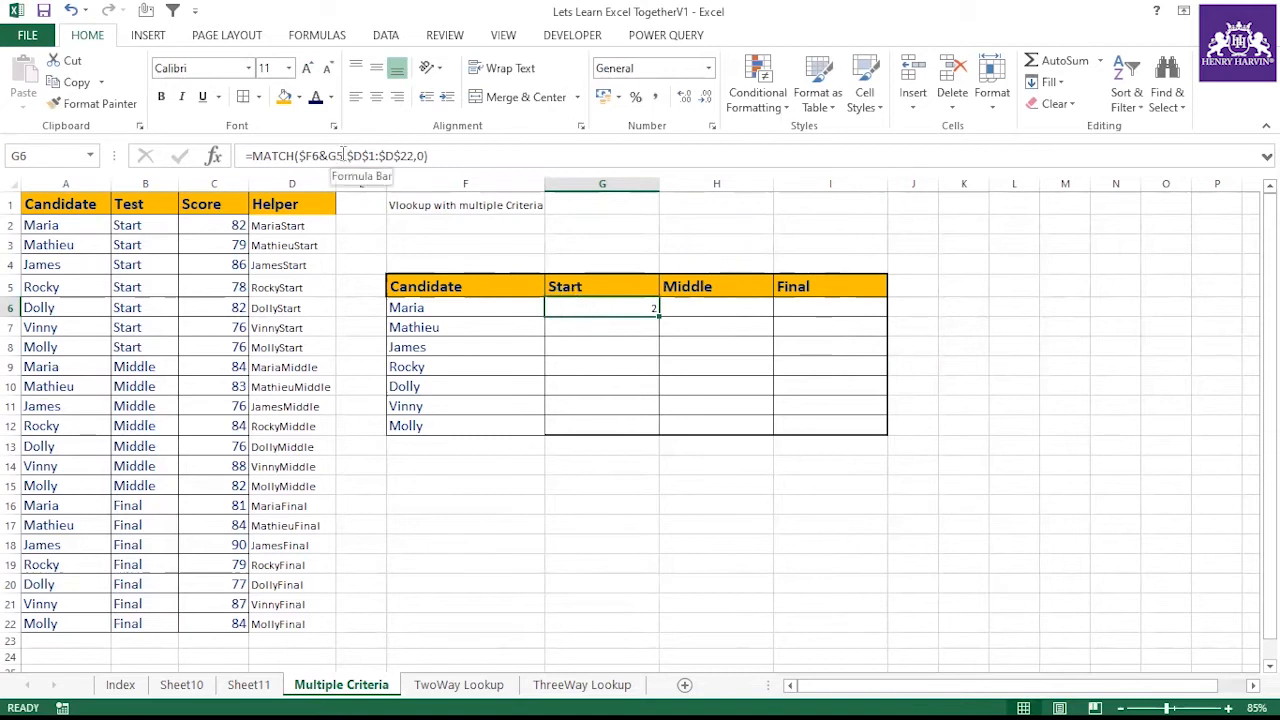
left_click(331, 156)
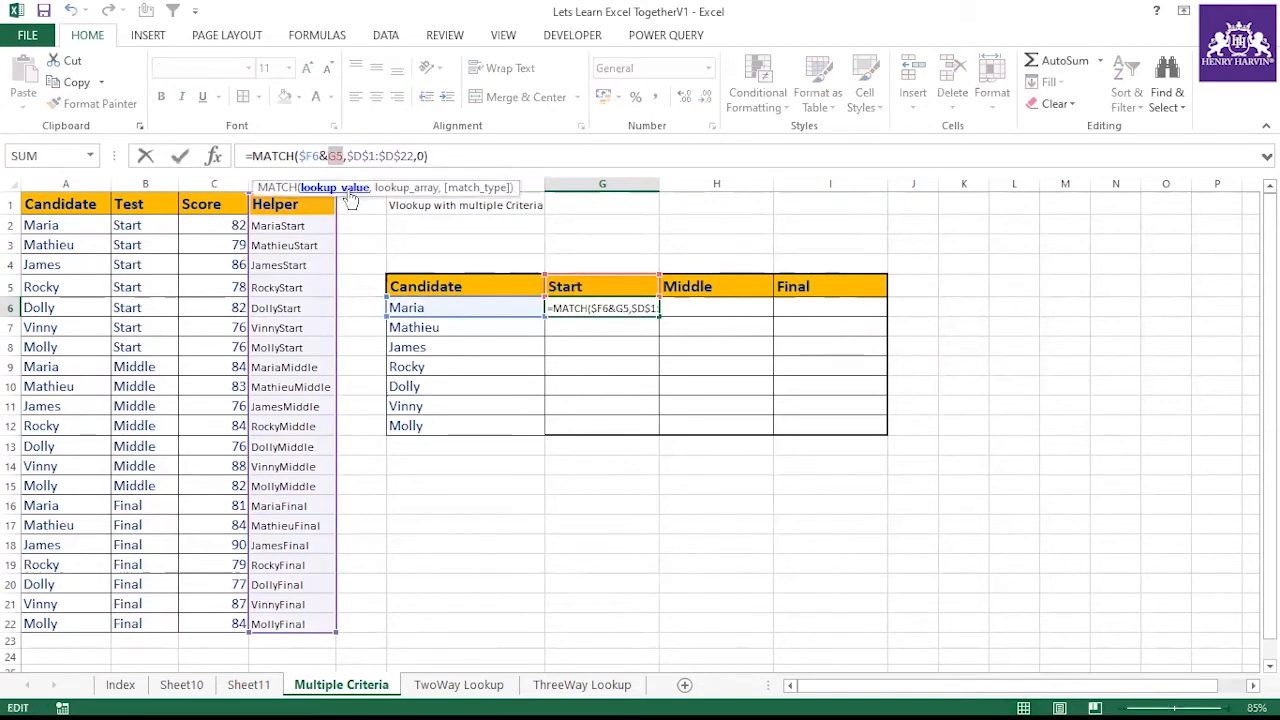
key("F4")
key("F4")
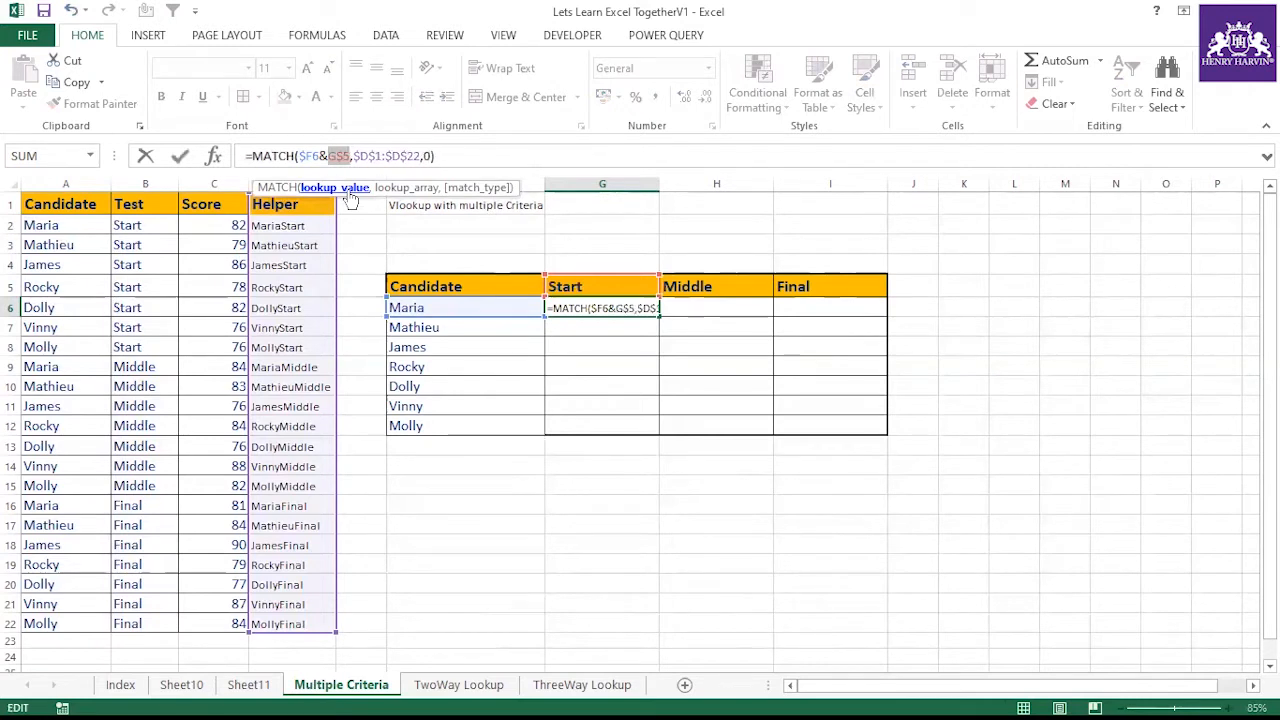
key("Return")
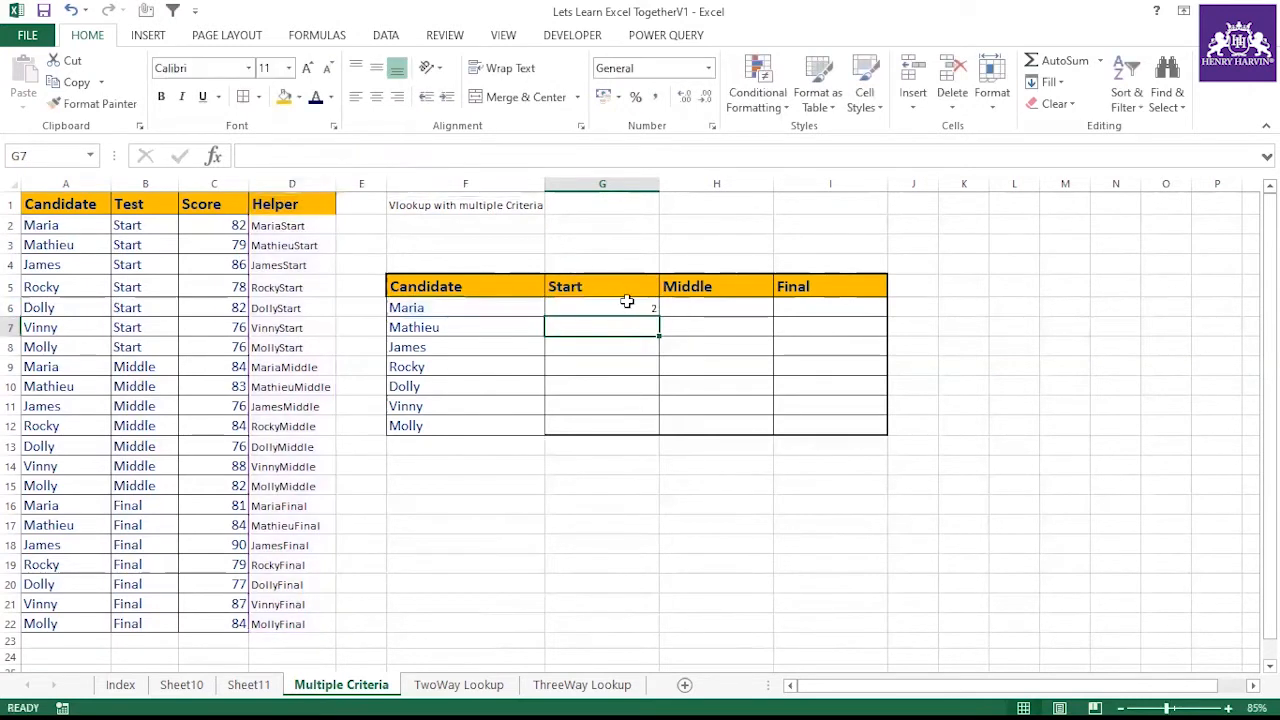
Fill the MATCH formula from G6 across and down the results table to I12
left_click(626, 303)
left_click_drag(658, 317, 845, 430)
left_click(456, 409)
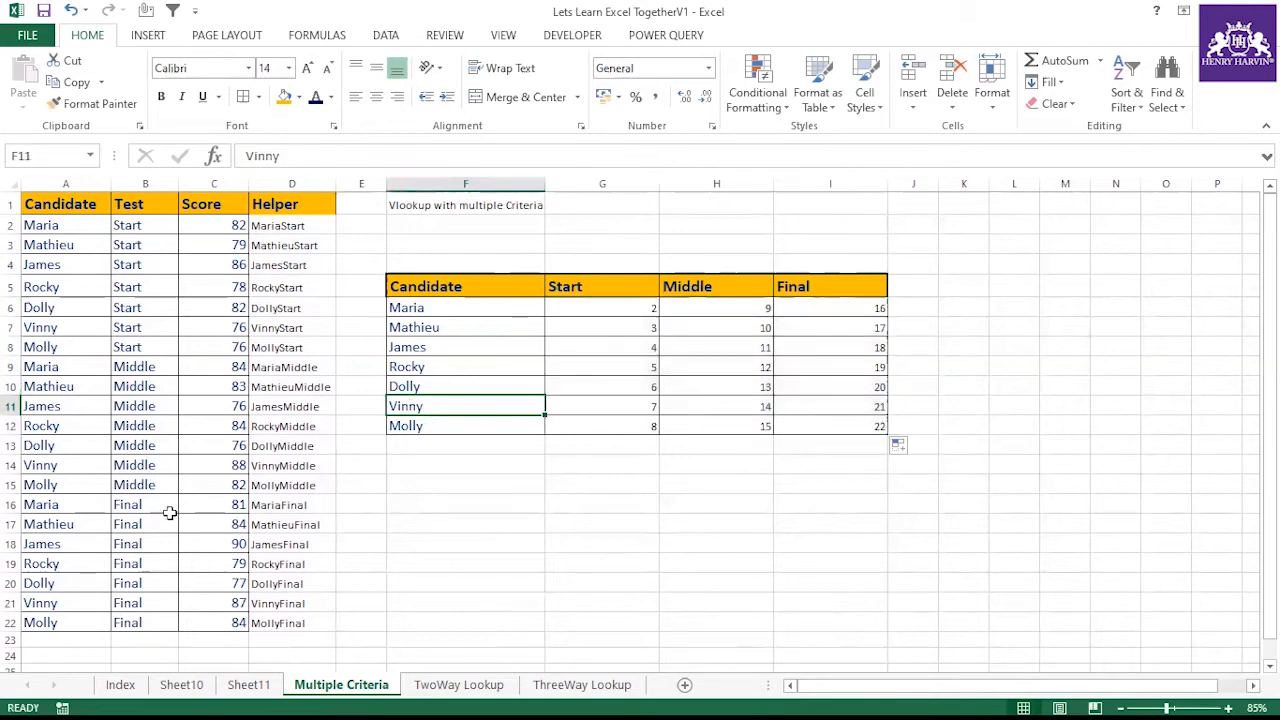
Wrap the MATCH formula in G6 inside INDEX over the Score range $C$1:$C$22
left_click(40, 603)
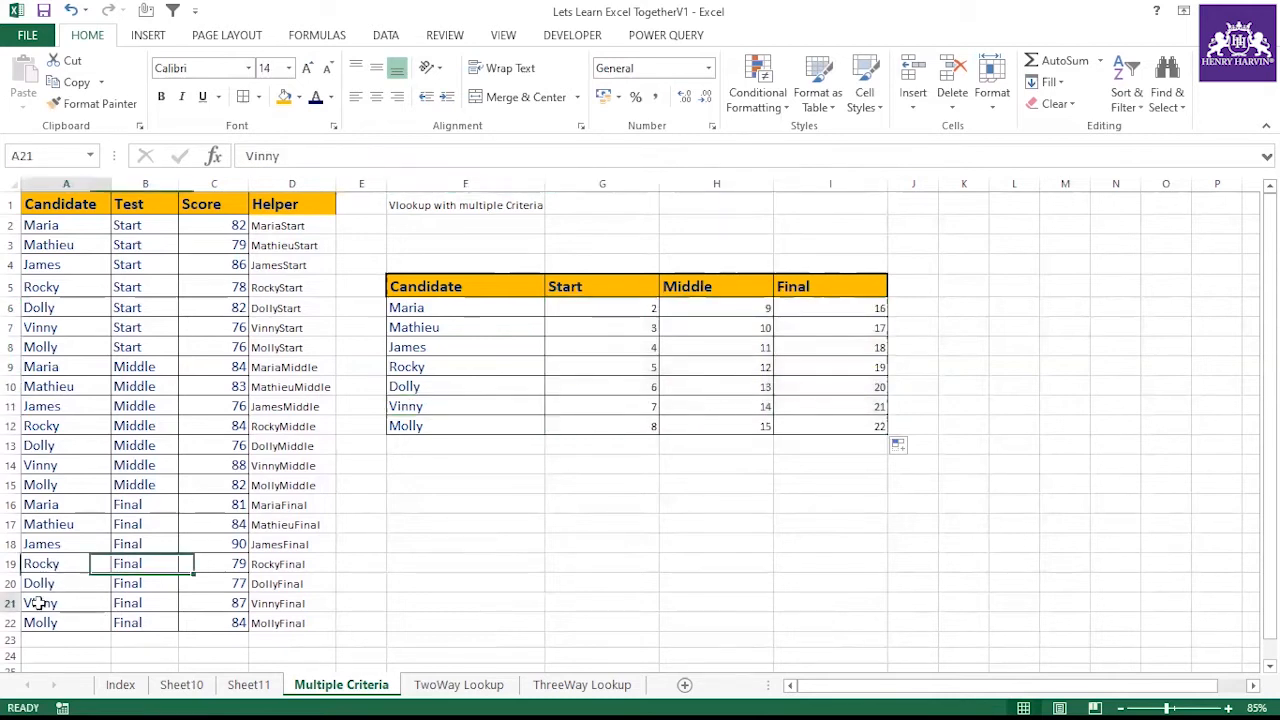
left_click(128, 603)
left_click(583, 312)
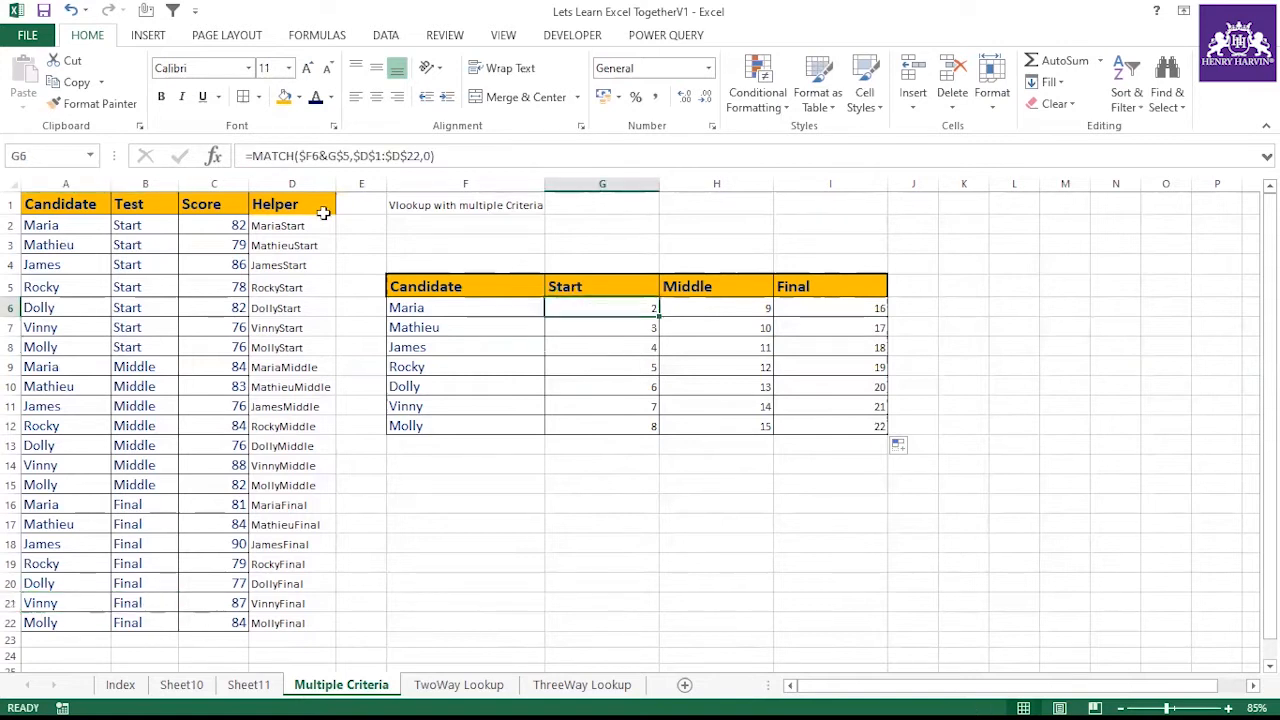
left_click(252, 157)
type("index(")
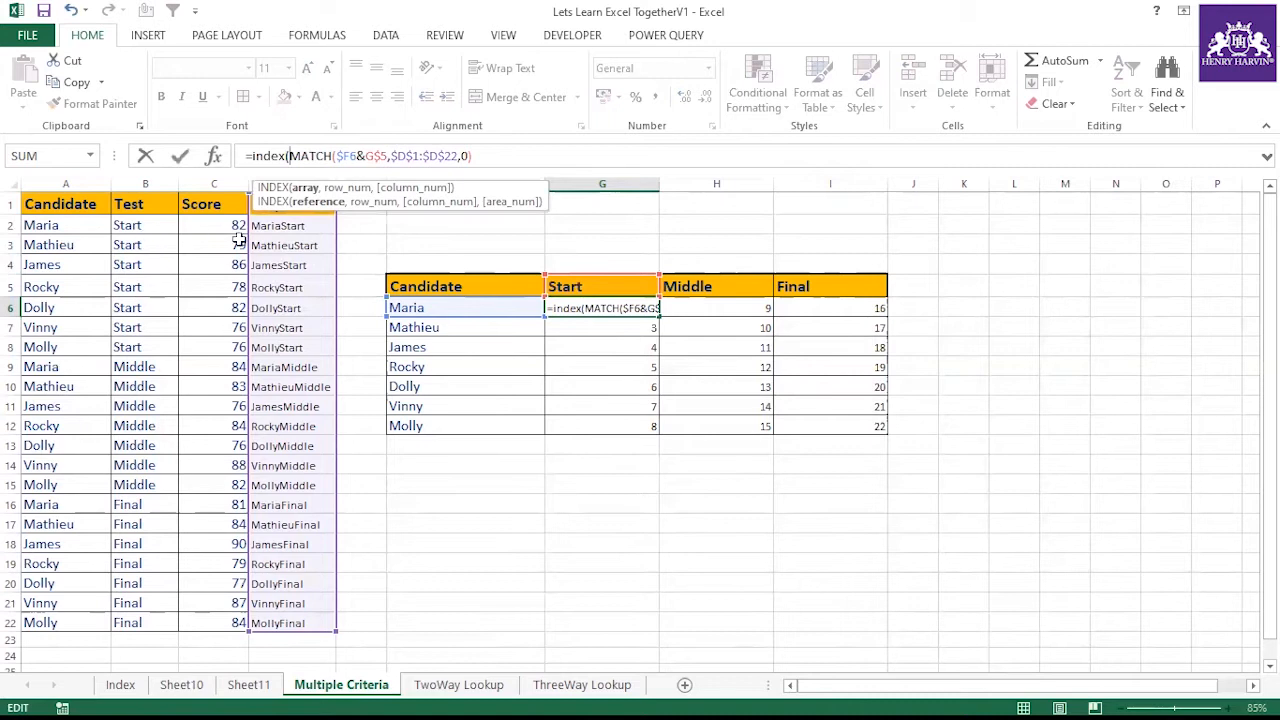
left_click_drag(222, 205, 214, 617)
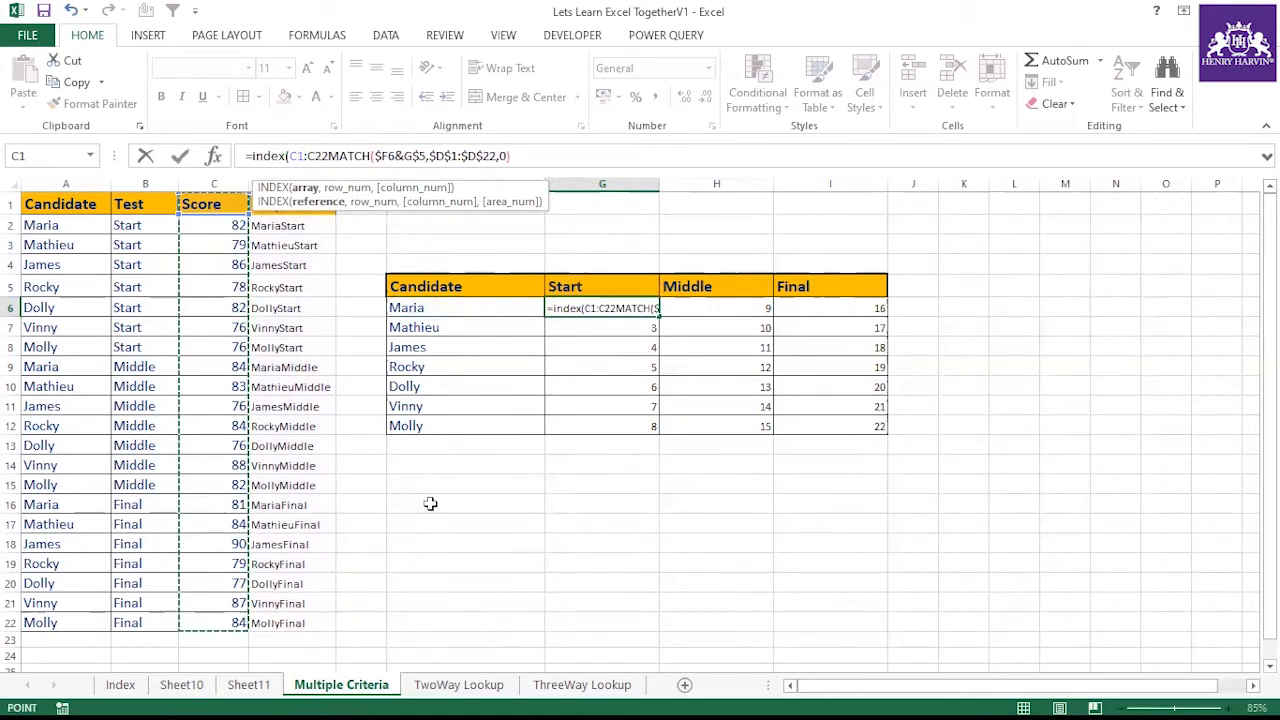
key("F4")
type(",")
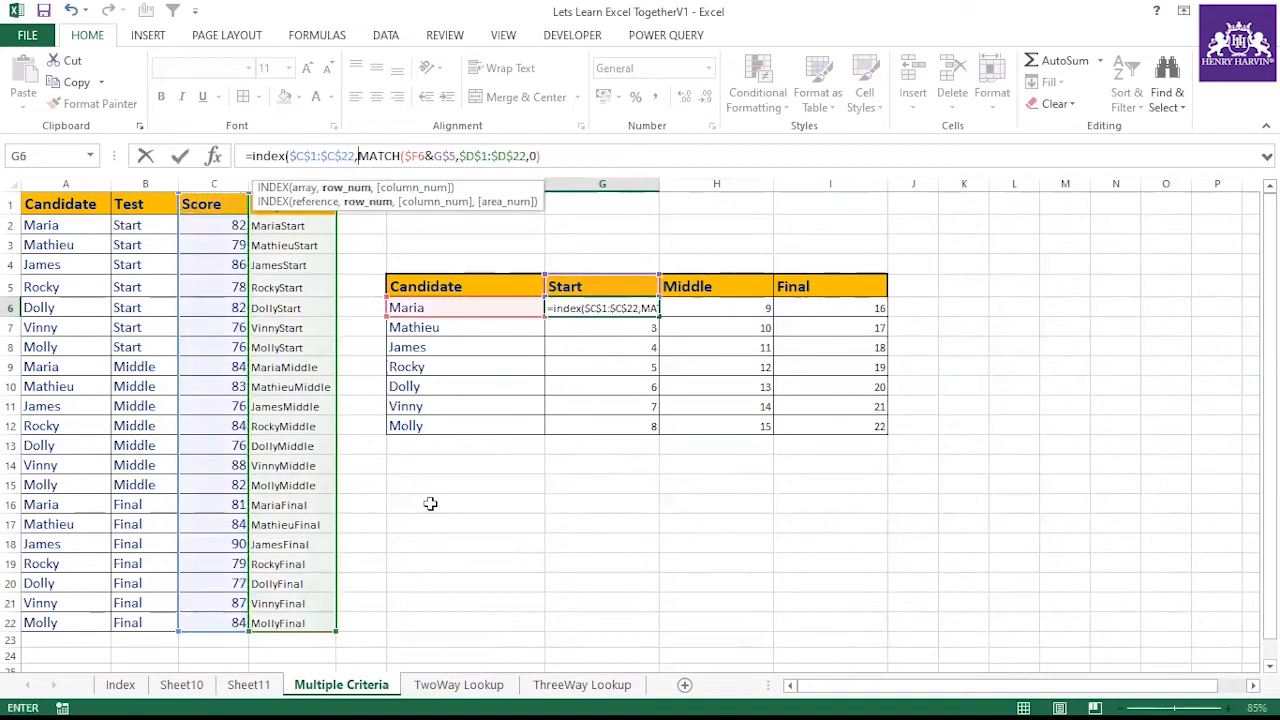
key("Return")
Fill the INDEX formula from G6 across the results table to I12
left_click(618, 442)
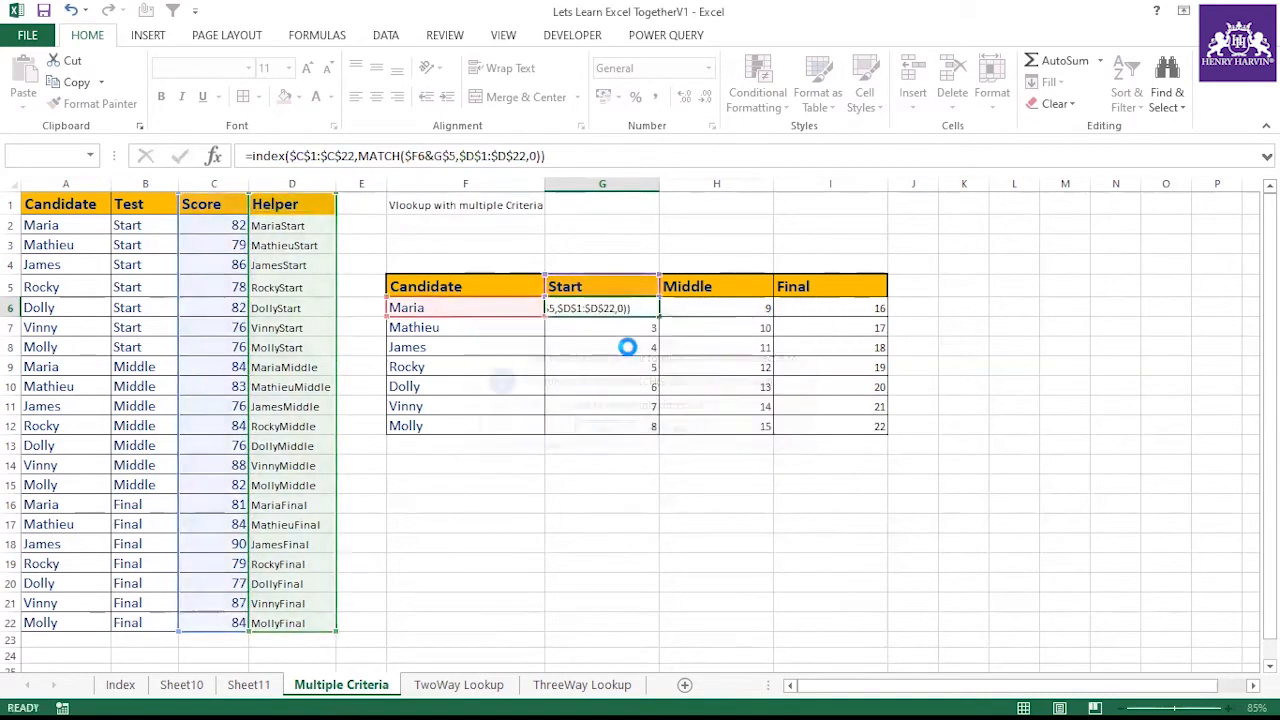
left_click(645, 305)
left_click_drag(658, 314, 663, 434)
left_click_drag(860, 445, 860, 445)
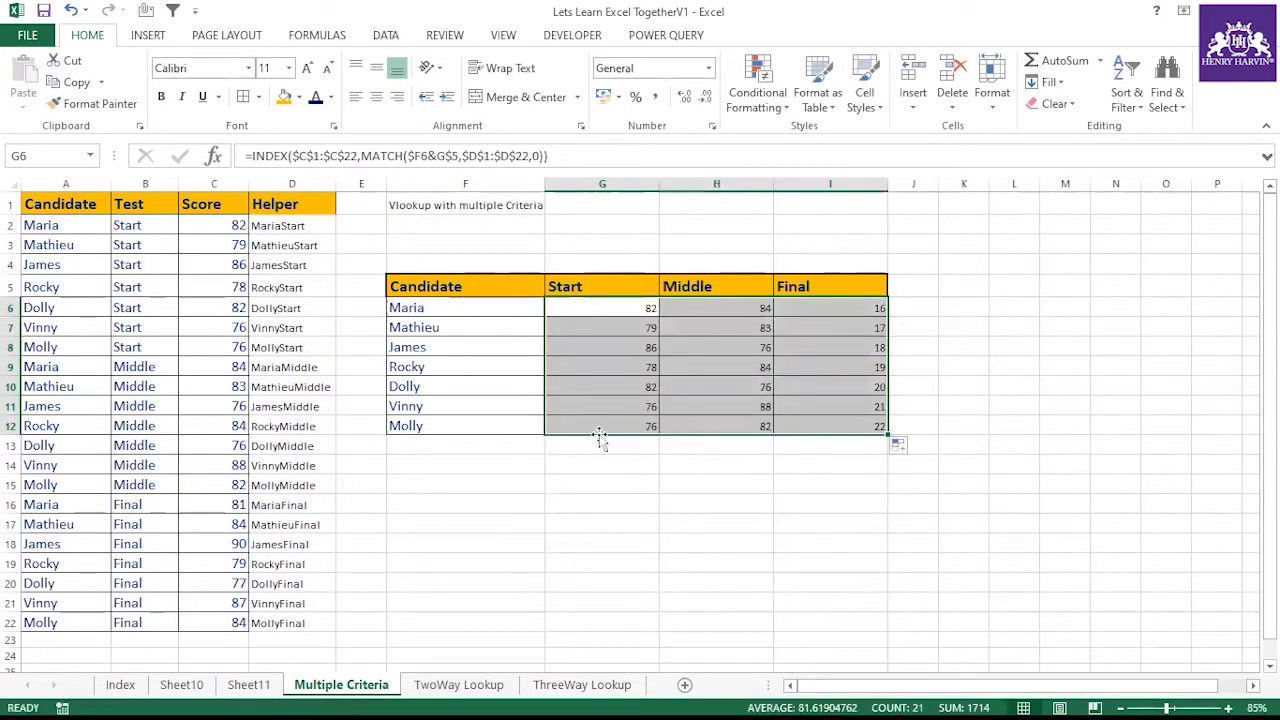
left_click(471, 426)
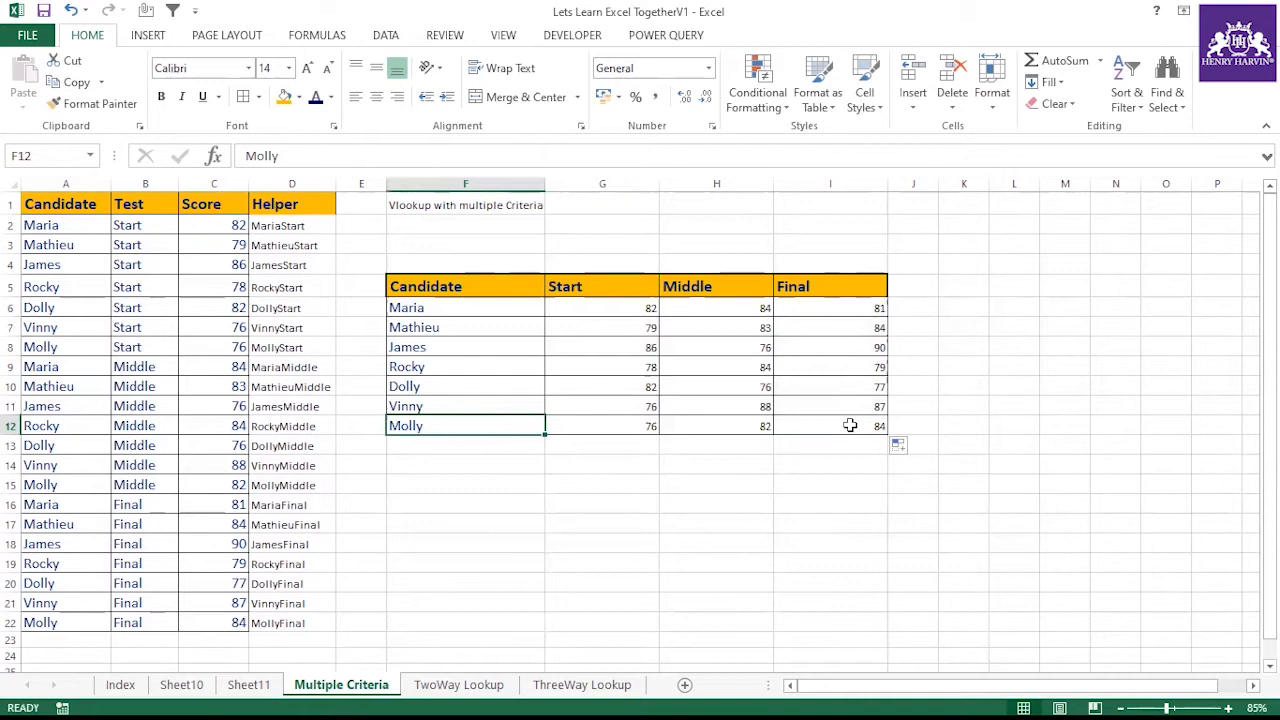
Compare Molly's Final row in the source data with the results table
left_click(62, 621)
left_click(225, 622)
key("Left")
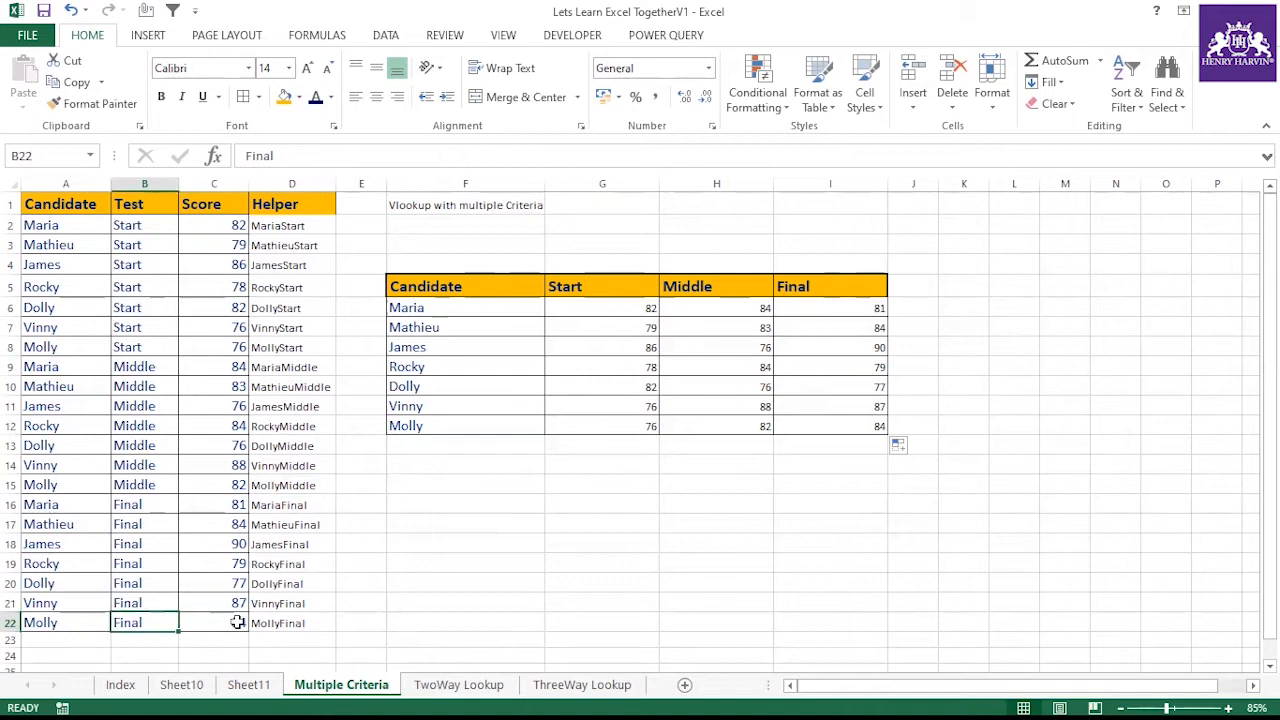
left_click(64, 621)
left_click(240, 621)
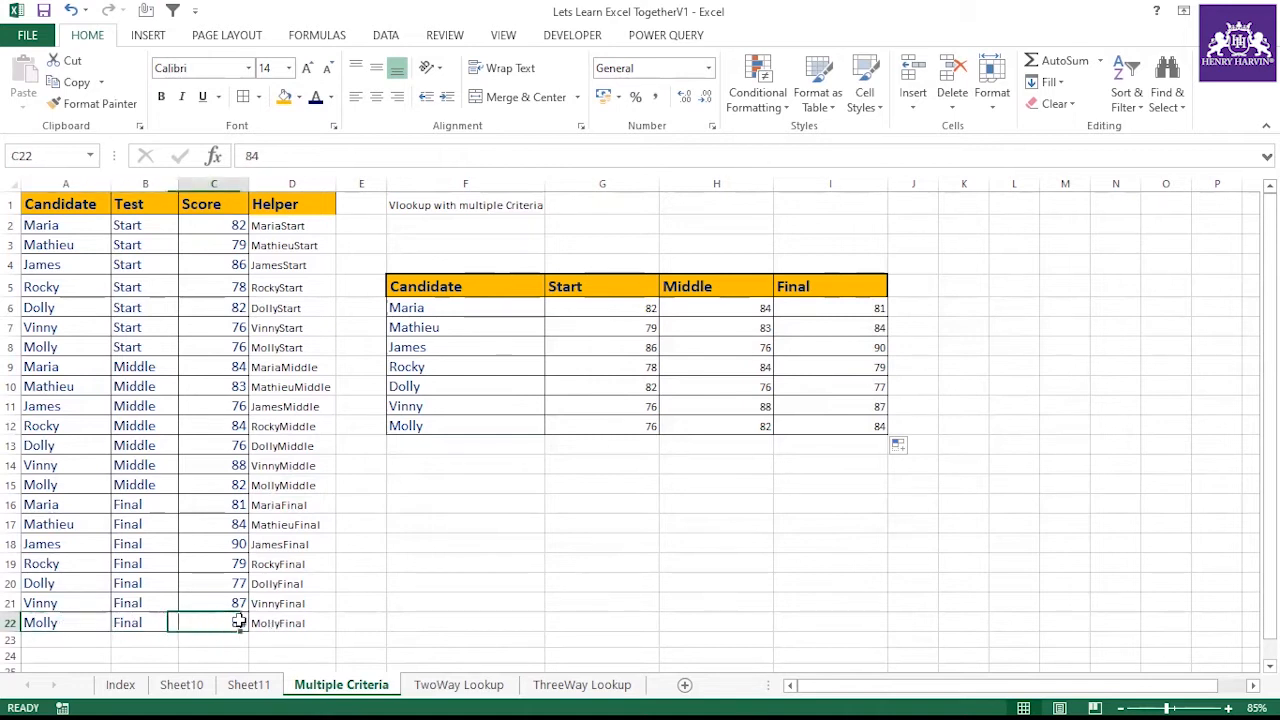
Compare values in the results table with the matching candidate rows of the source data
left_click(174, 621)
left_click(432, 364)
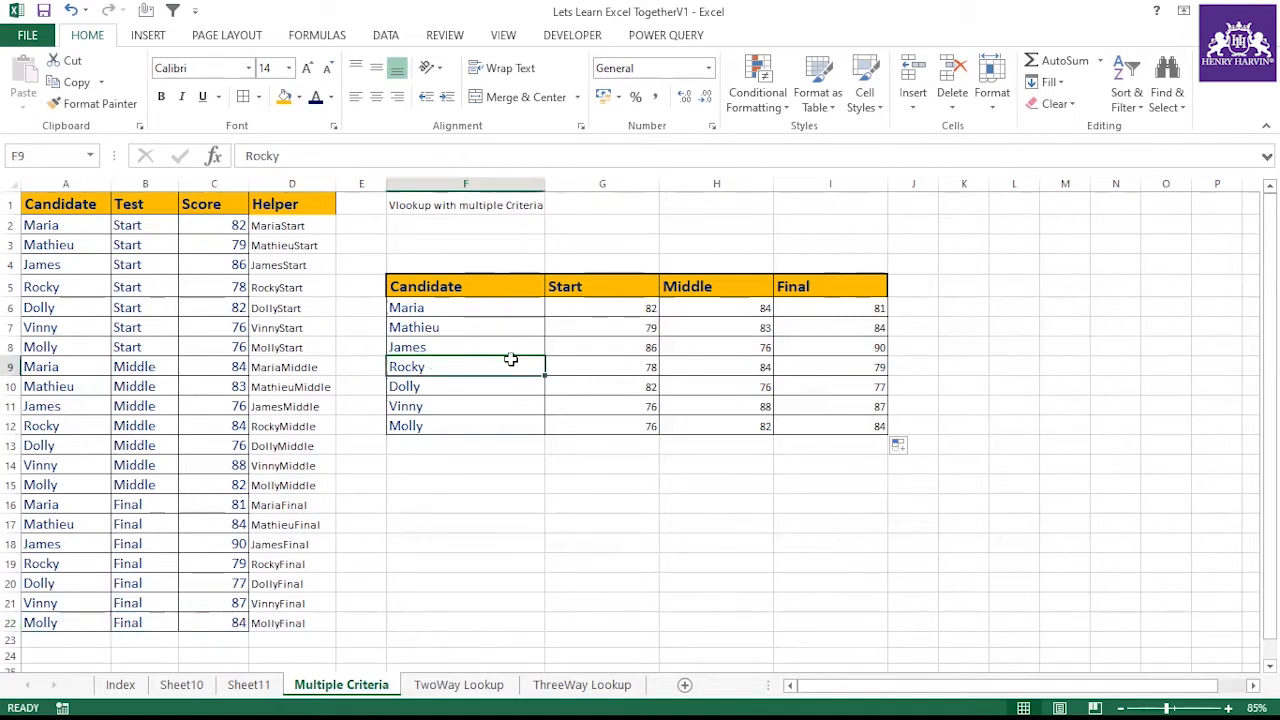
left_click(720, 365)
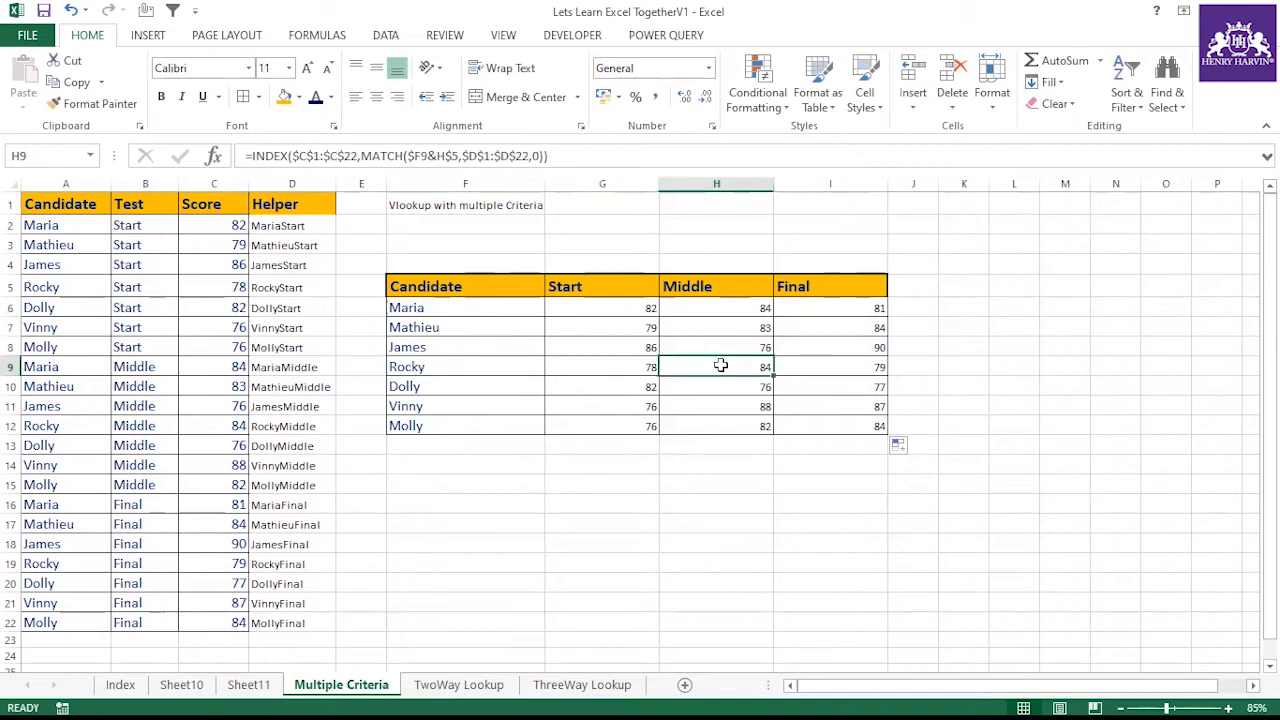
left_click(62, 425)
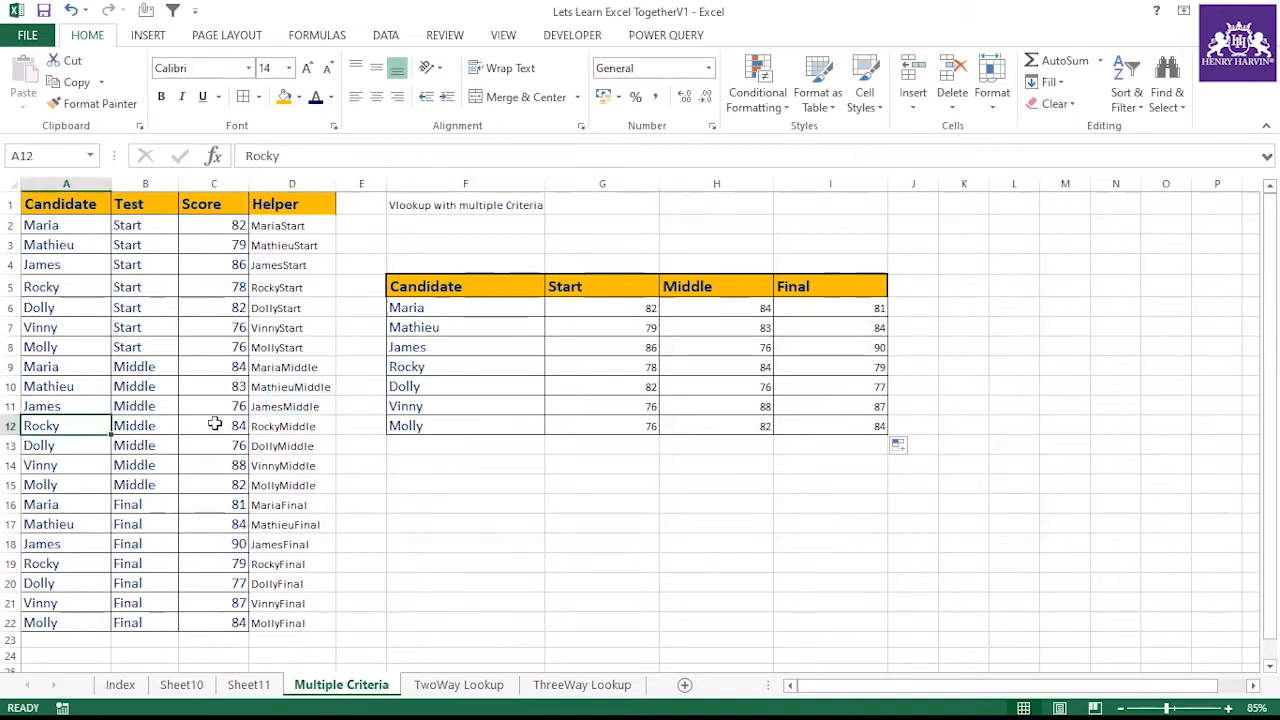
left_click(237, 424)
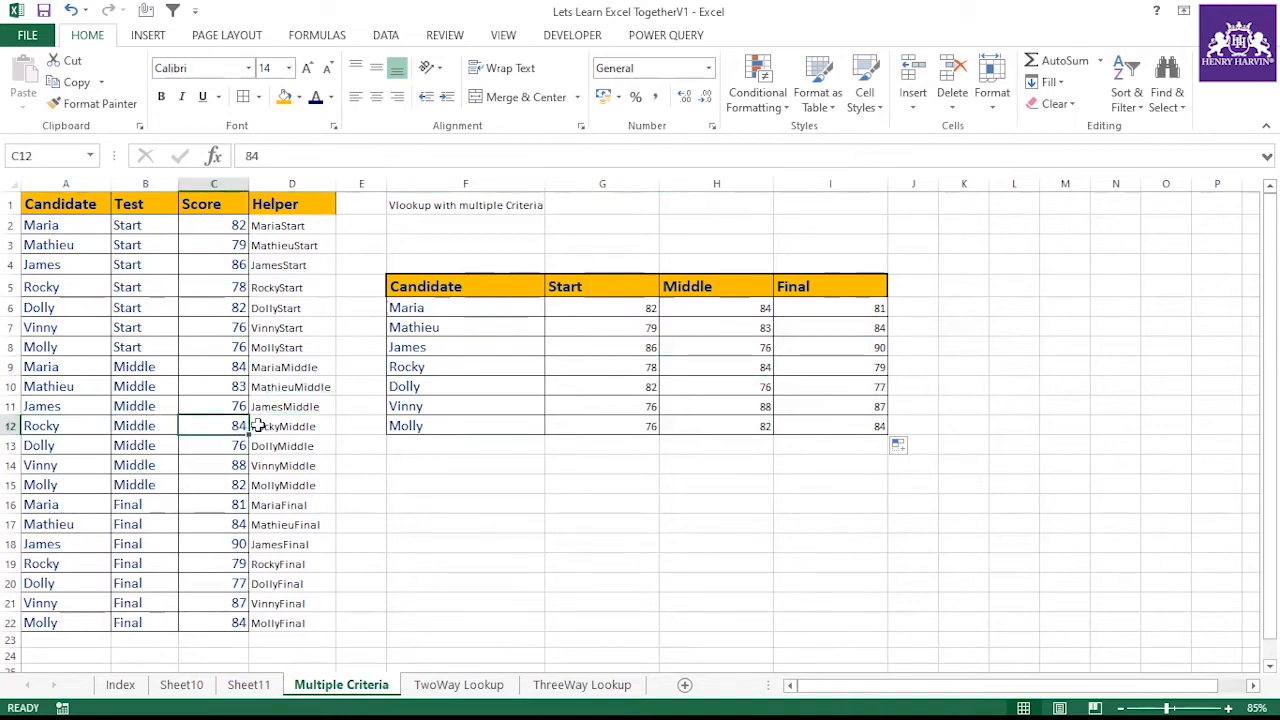
left_click(260, 425)
left_click(443, 348)
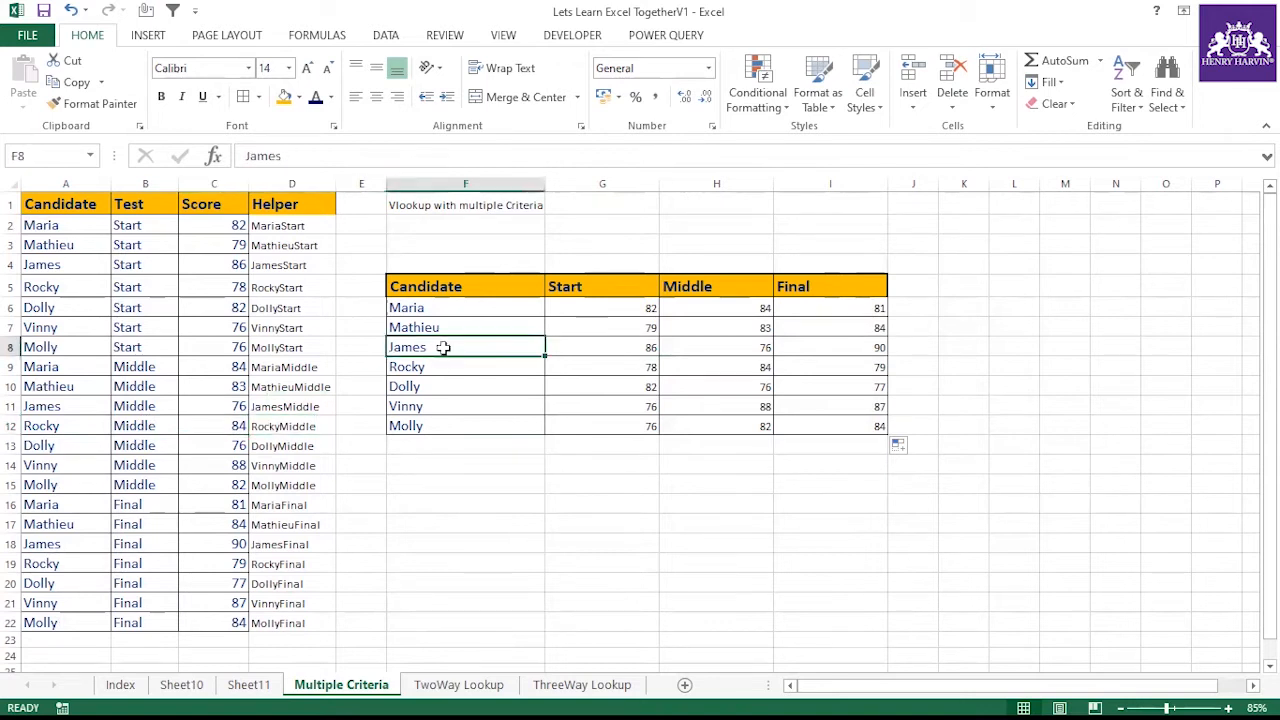
left_click(702, 348)
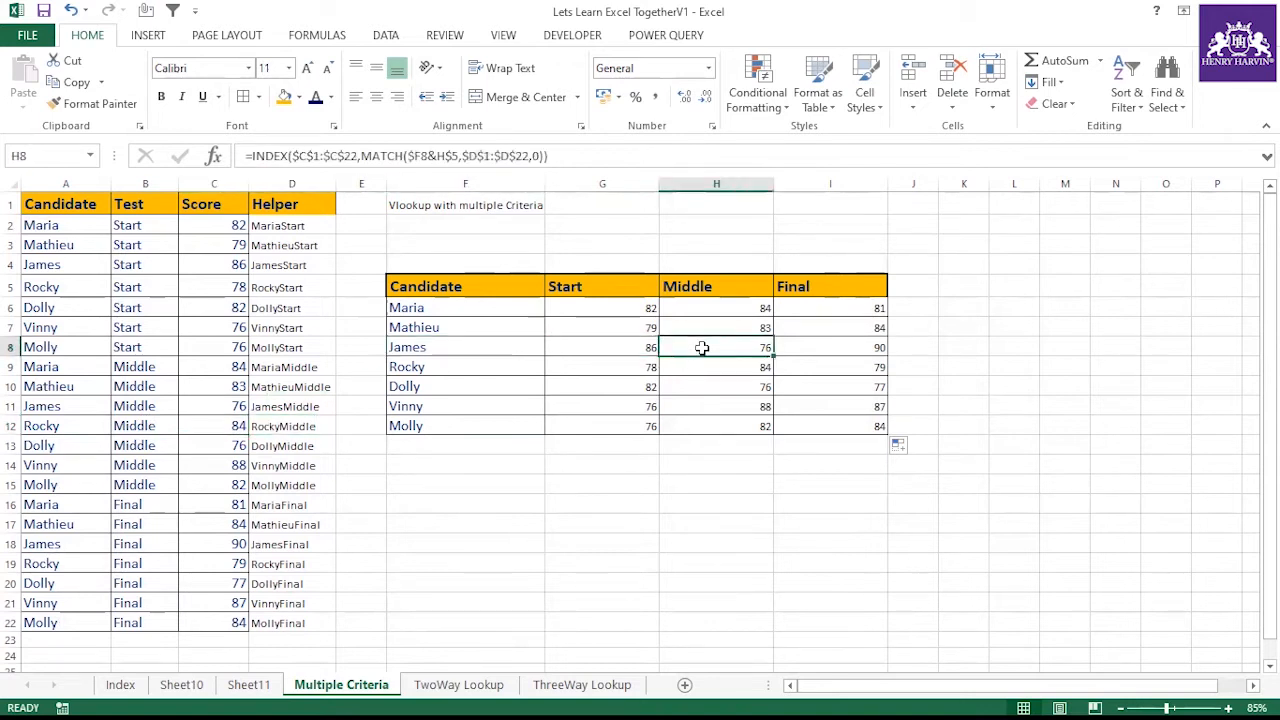
left_click(66, 403)
left_click(160, 404)
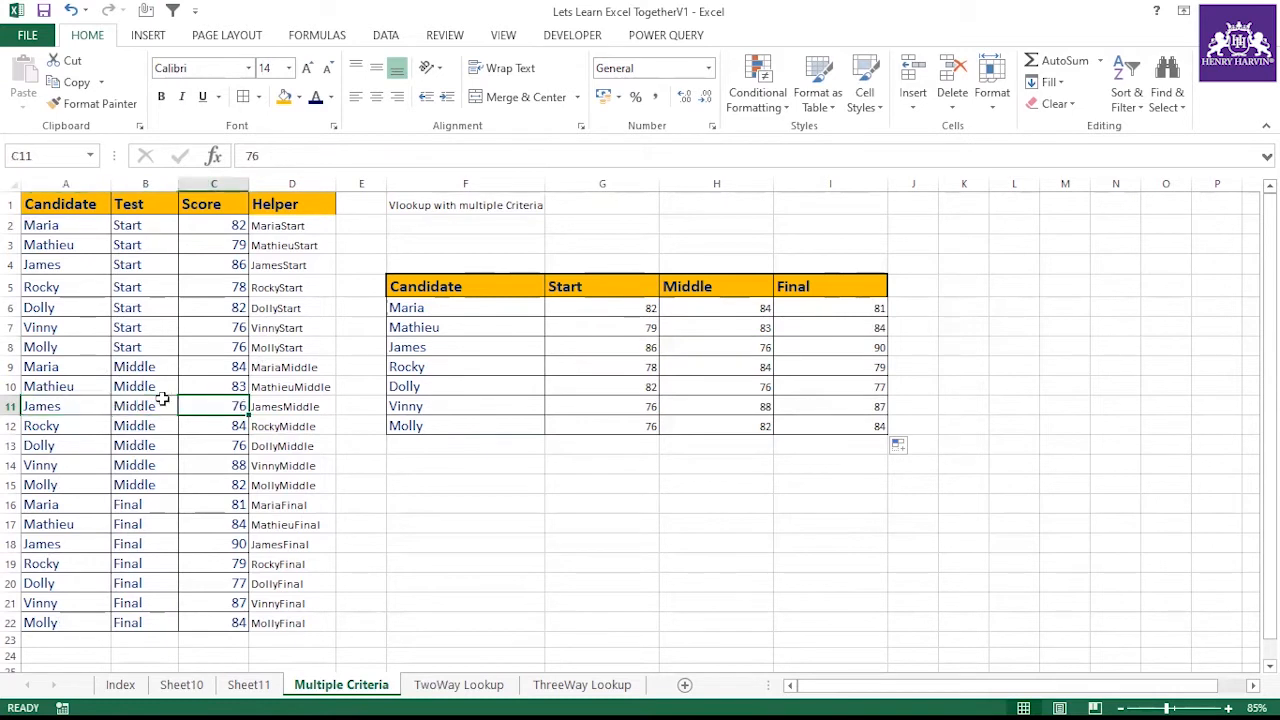
left_click(593, 314)
Copy the results table F5:I12 and paste a duplicate starting at F16
key("Down")
key("Down")
key("Down")
key("Down")
key("Down")
key("Down")
left_click_drag(497, 290, 833, 423)
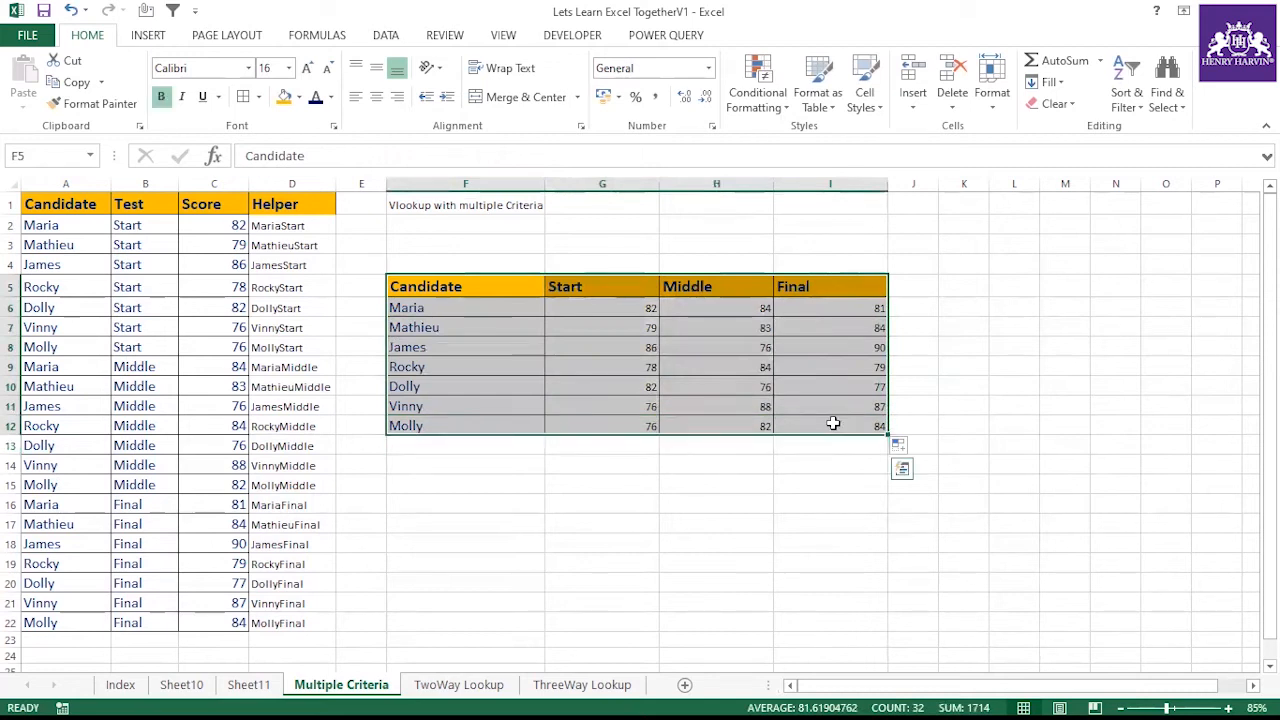
key("ctrl+c")
left_click(470, 507)
key("ctrl+v")
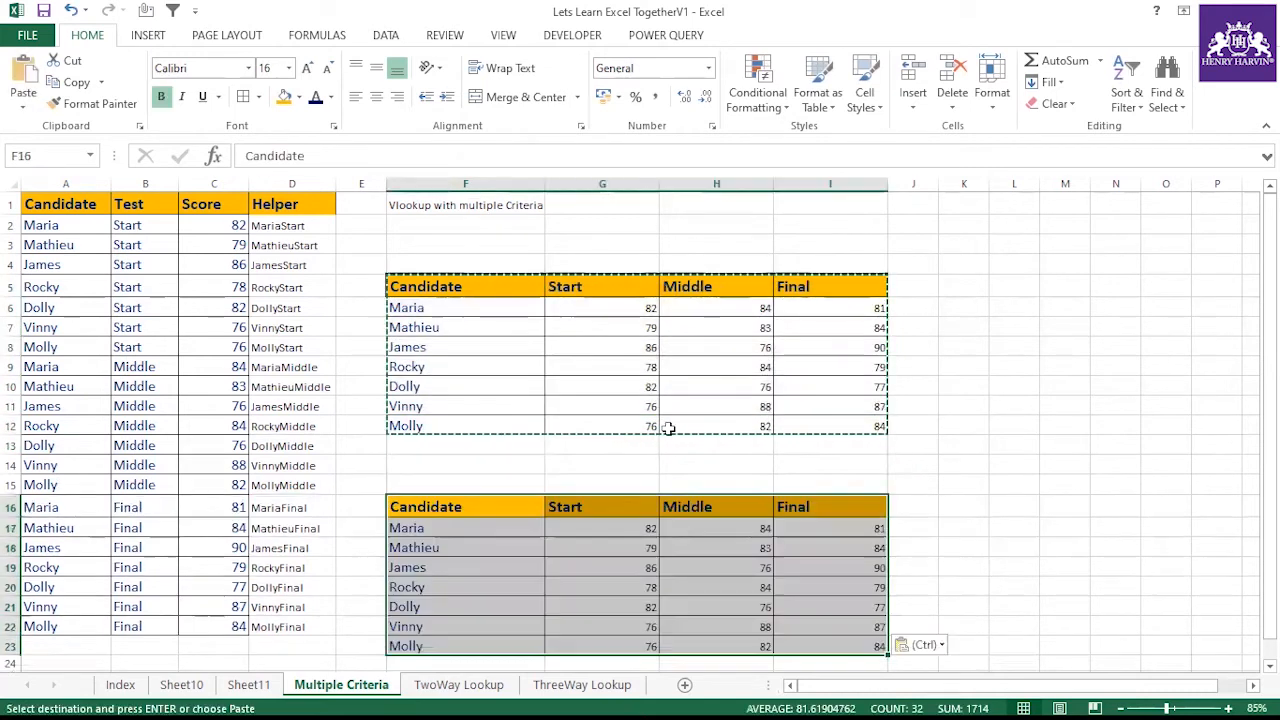
Clear the pasted scores from G17:I23, leaving the candidate names and headers
scroll(668, 427, "down", 2)
left_click_drag(634, 403, 825, 511)
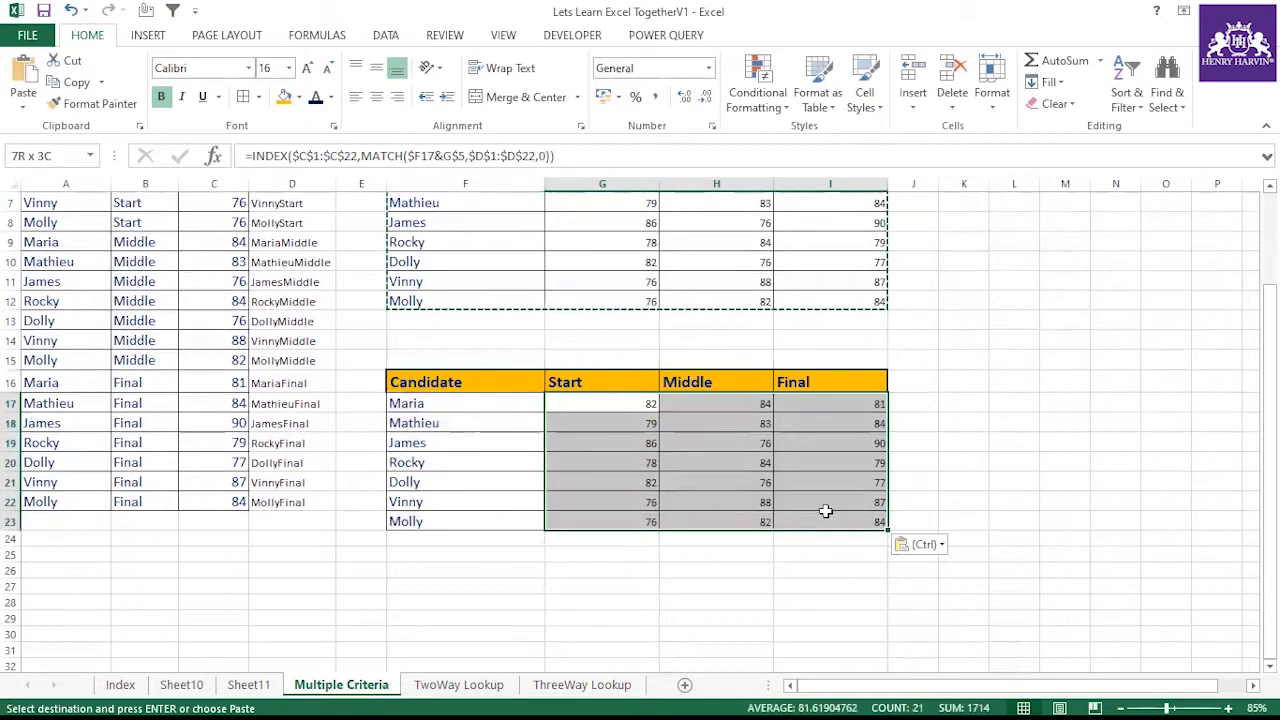
key("Delete")
scroll(591, 540, "up", 2)
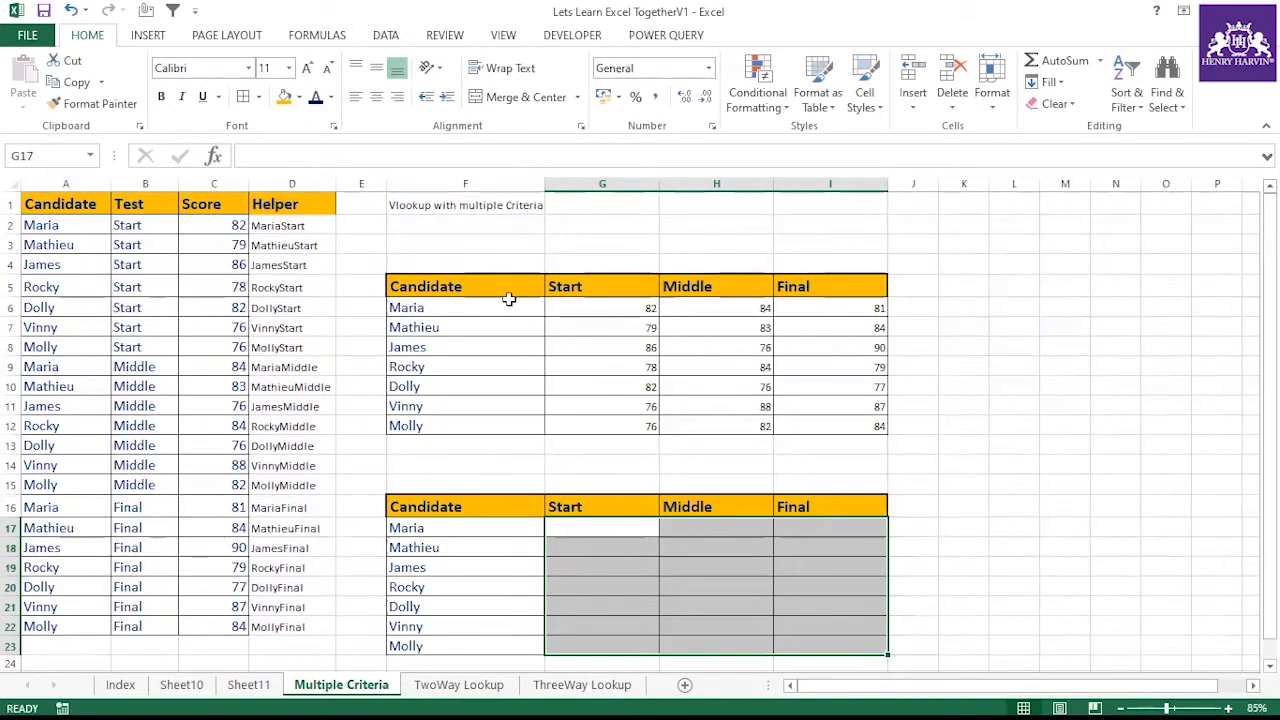
left_click(818, 466)
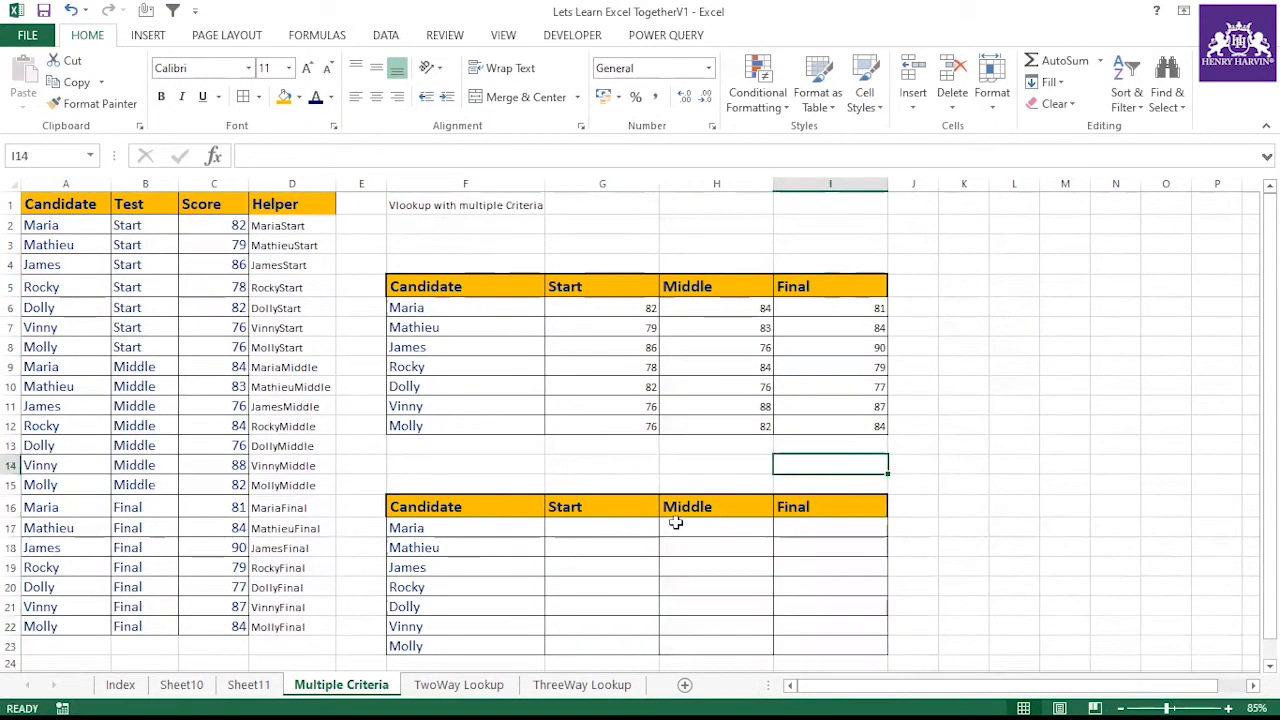
Start a formula in G17 joining the ranges as A2:A22&B2:B22:C2:C22
left_click(622, 531)
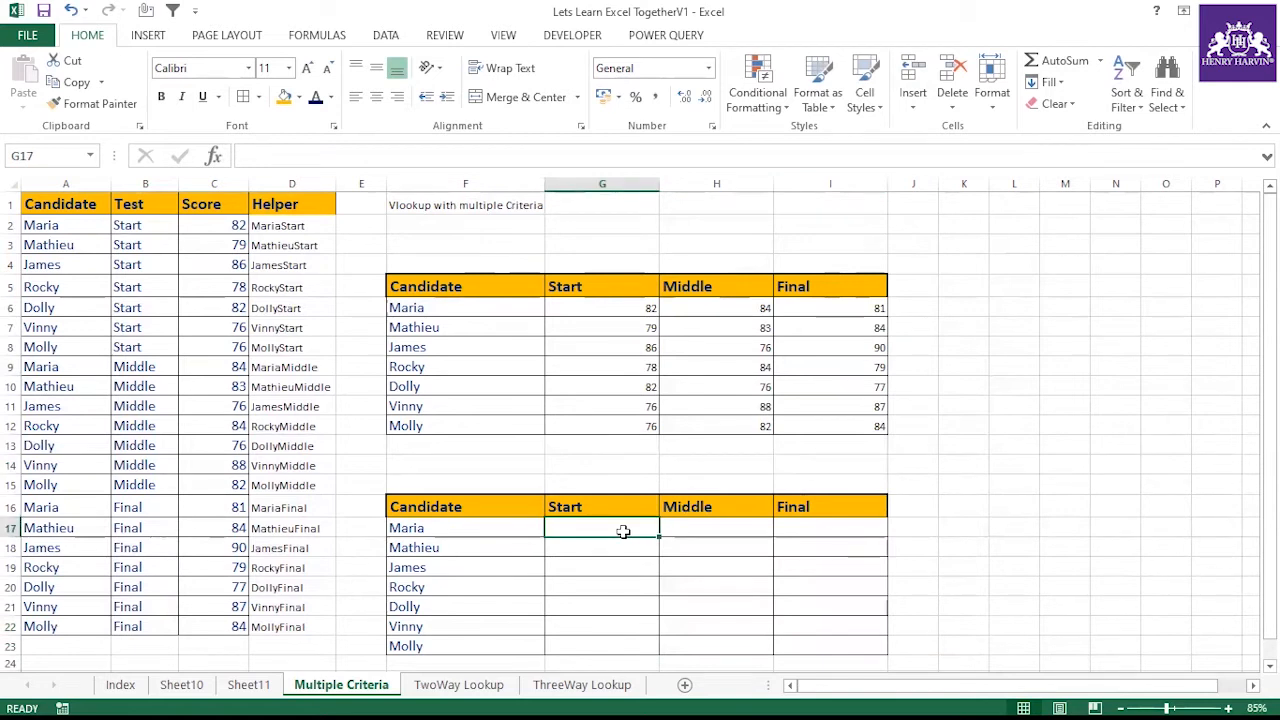
type("=")
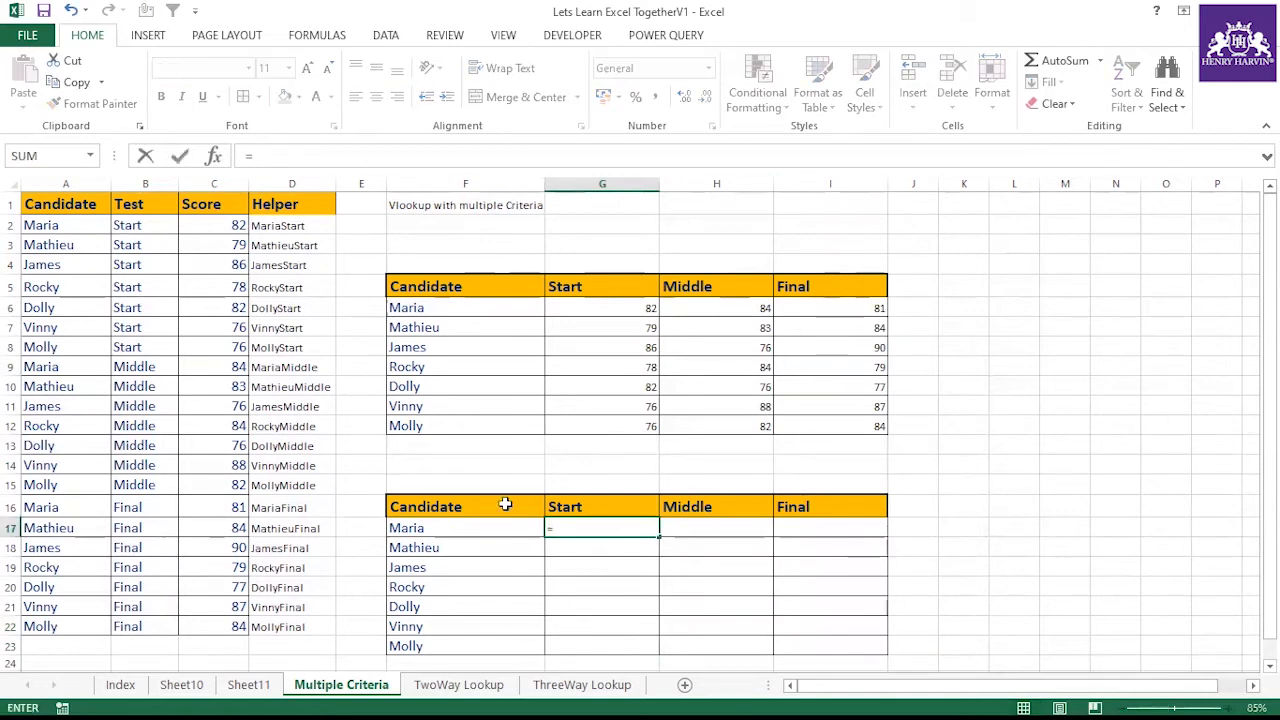
left_click_drag(54, 226, 57, 629)
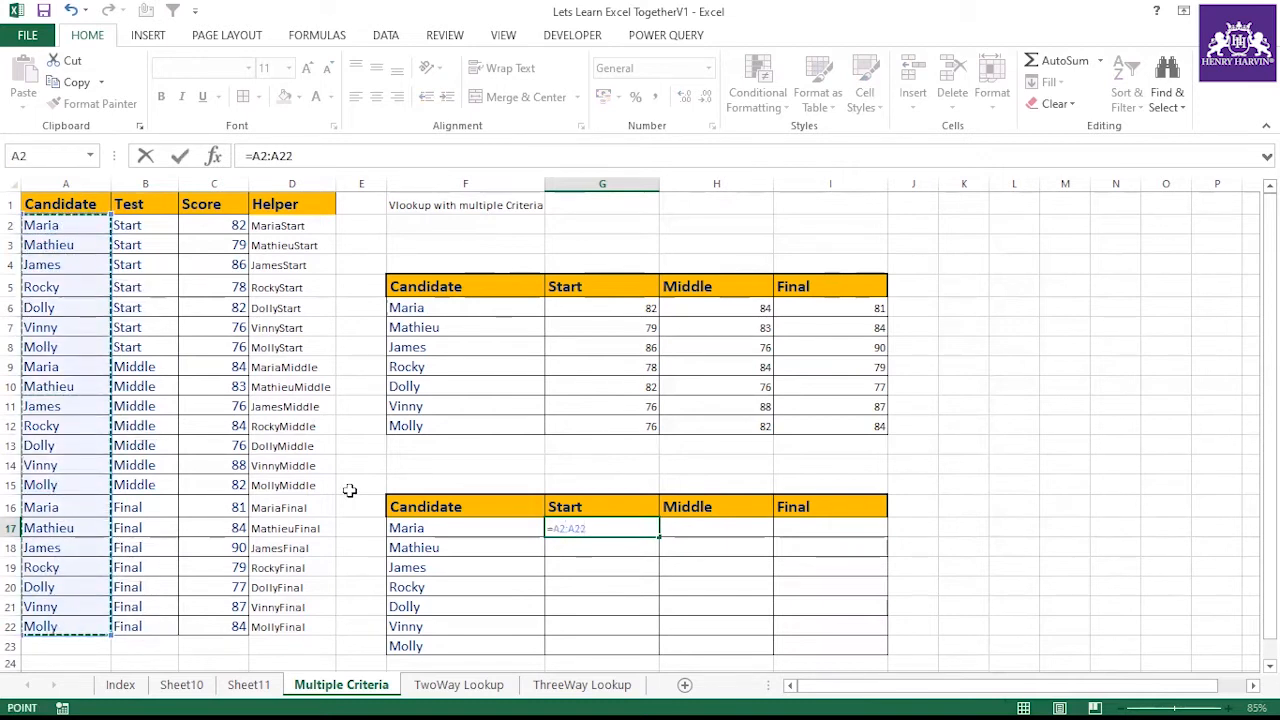
type("&")
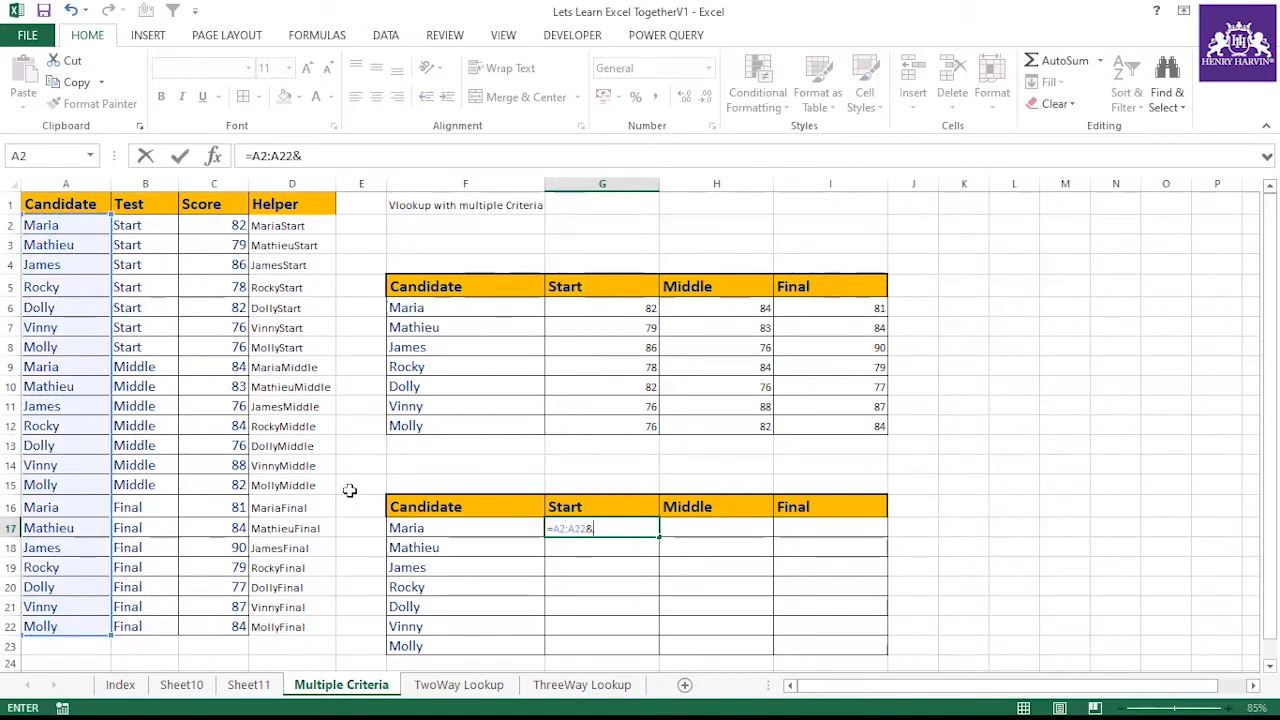
left_click_drag(130, 600, 130, 626)
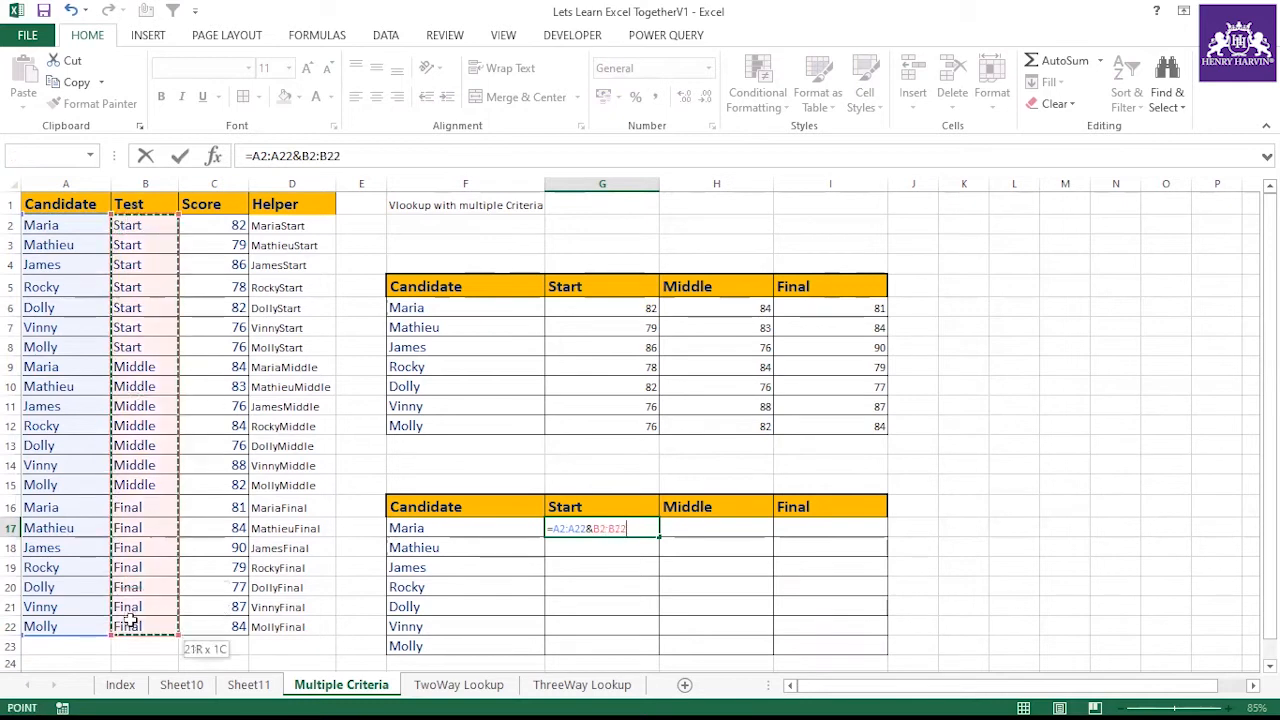
left_click_drag(253, 157, 342, 157)
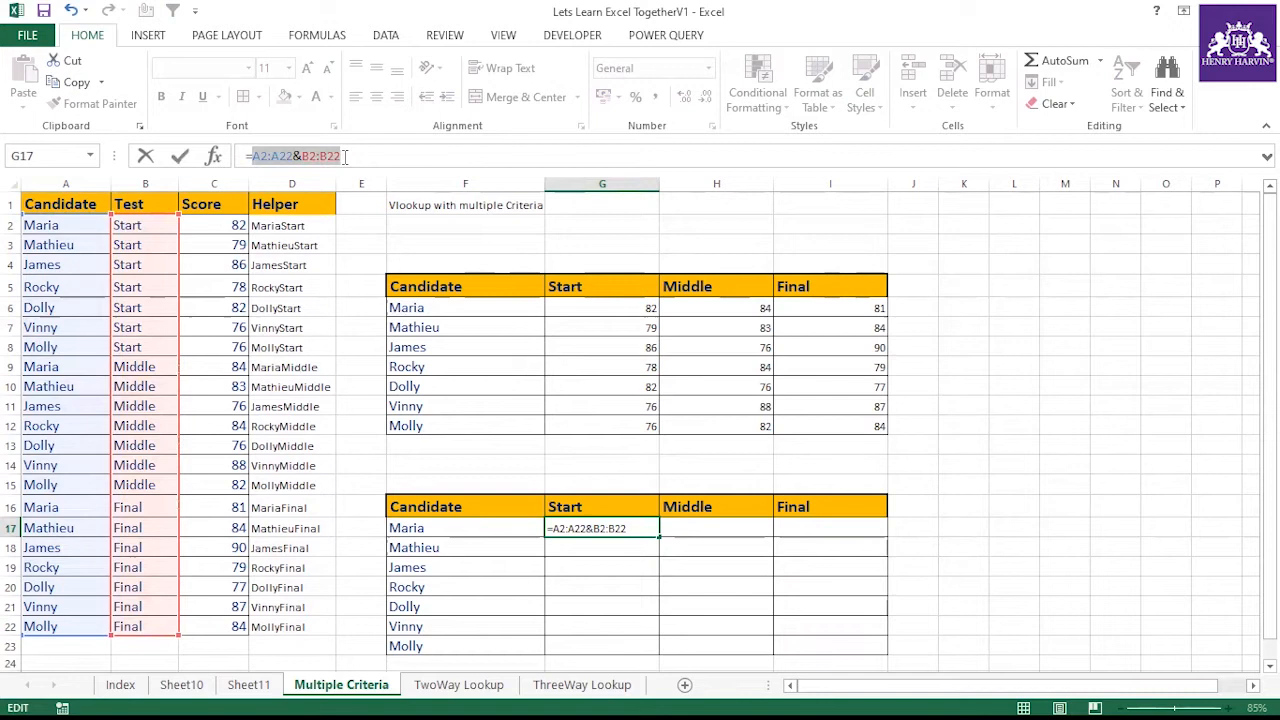
left_click_drag(344, 157, 253, 157)
left_click(356, 157)
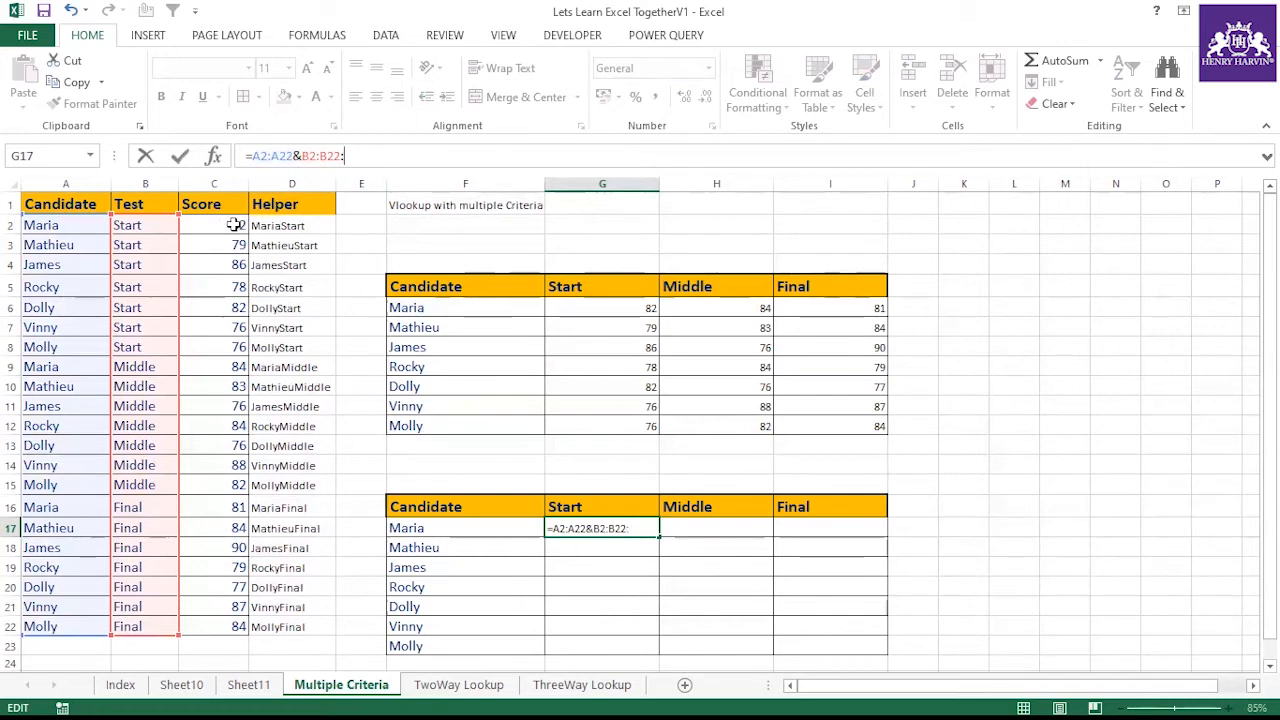
left_click_drag(231, 225, 225, 626)
Copy the expression and evaluate it in the formula bar to preview its combined array values, then cancel the entry
left_click_drag(252, 156, 427, 162)
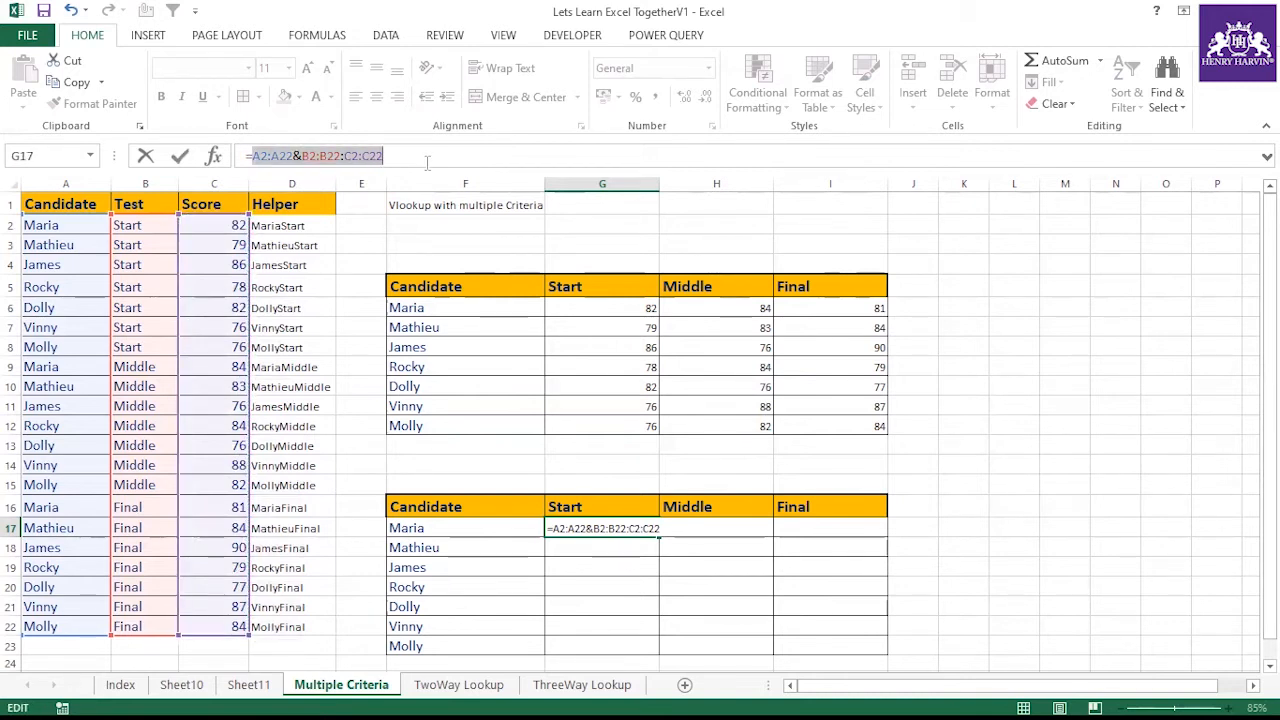
key("ctrl+c")
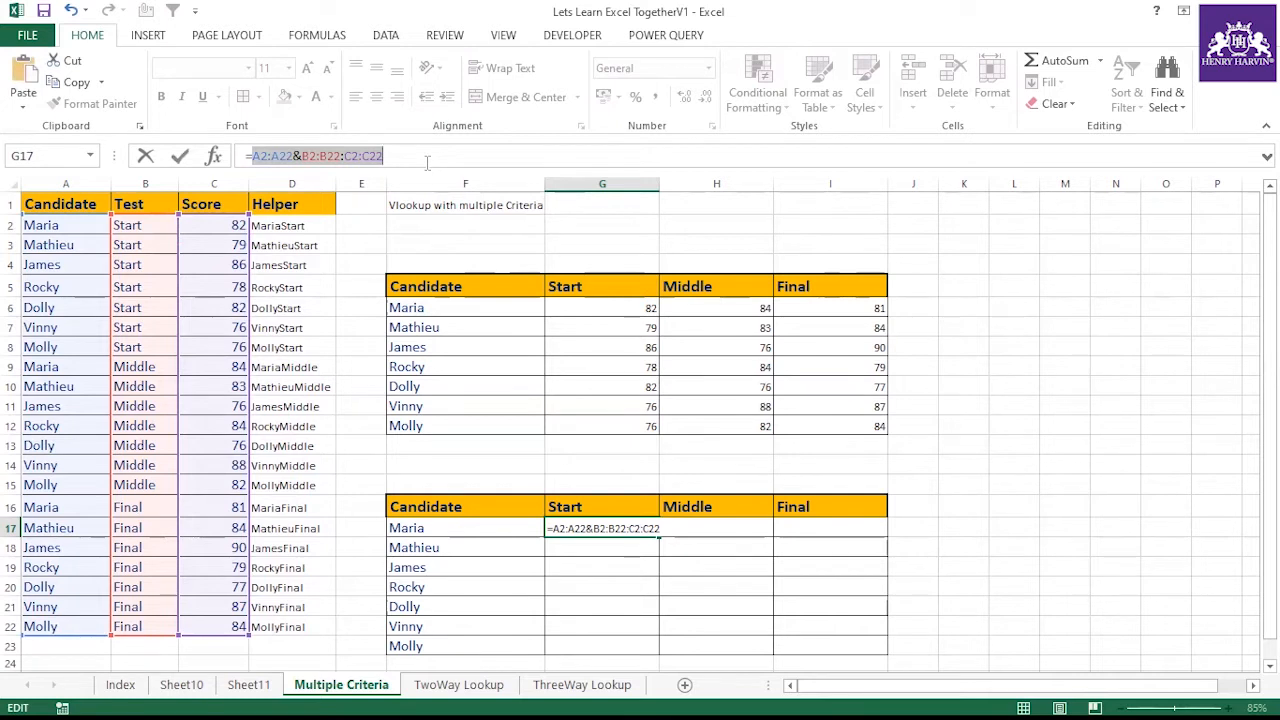
key("F9")
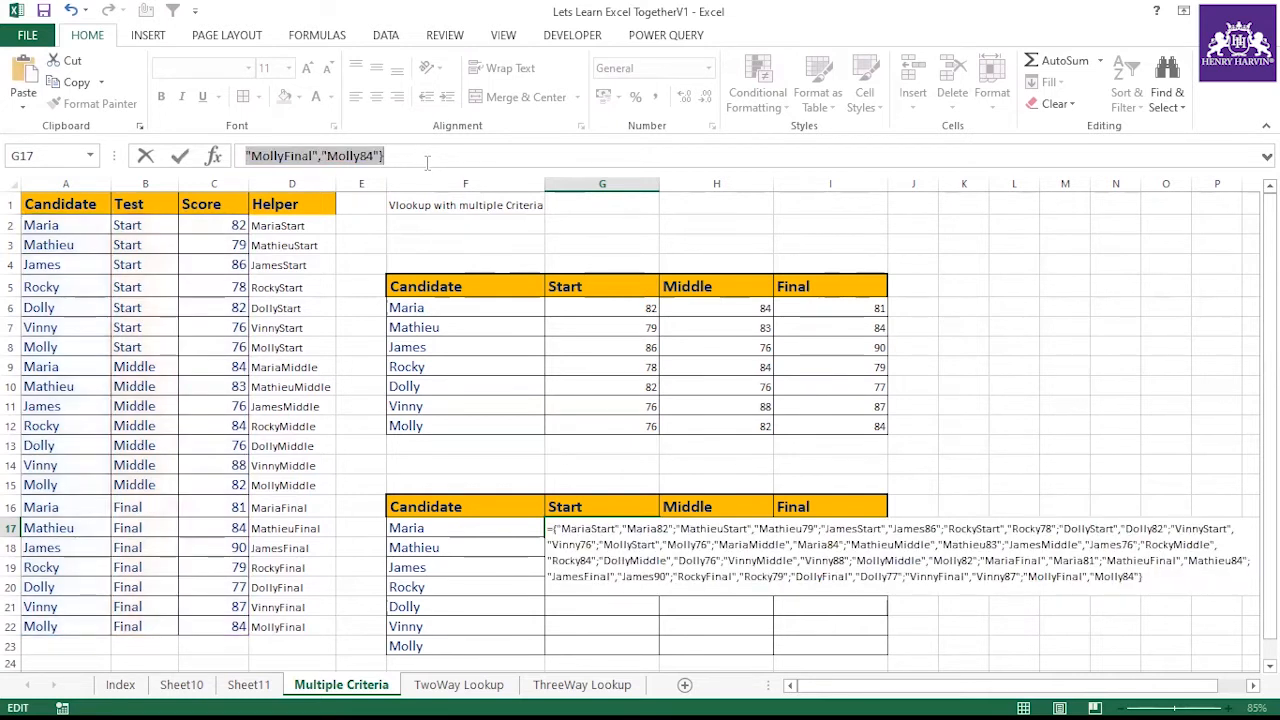
left_click_drag(427, 169, 430, 231)
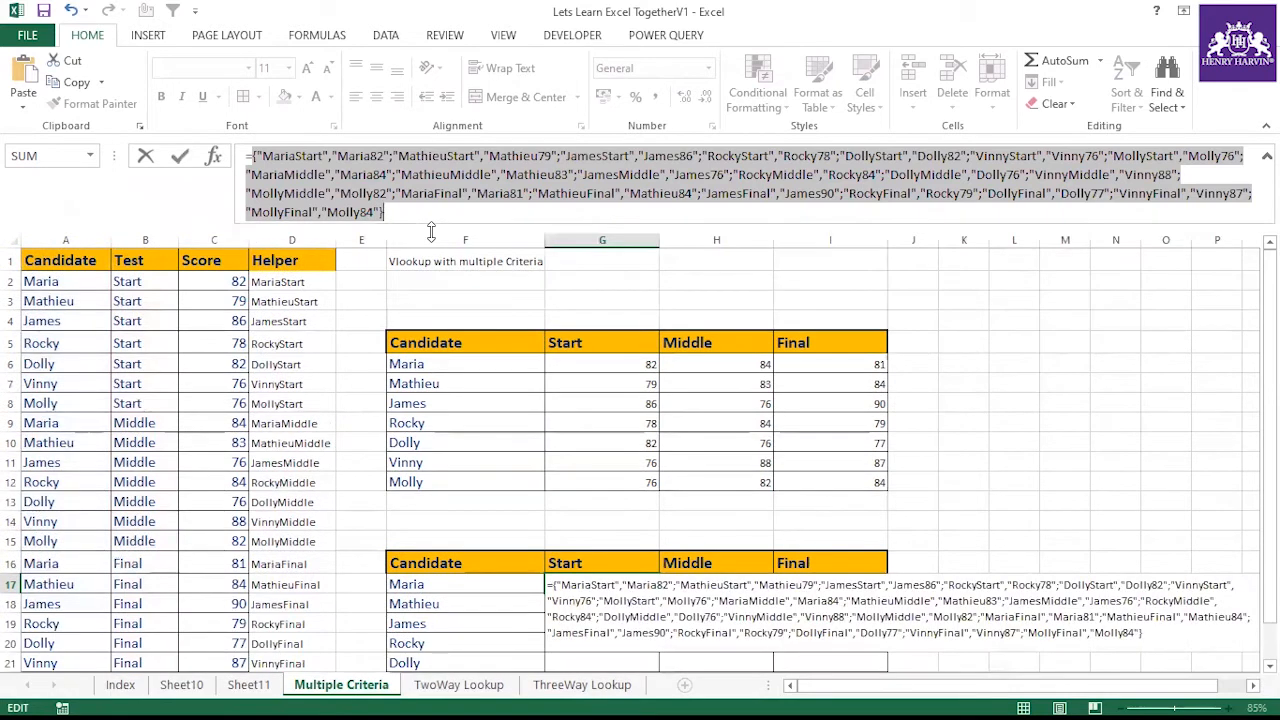
key("Escape")
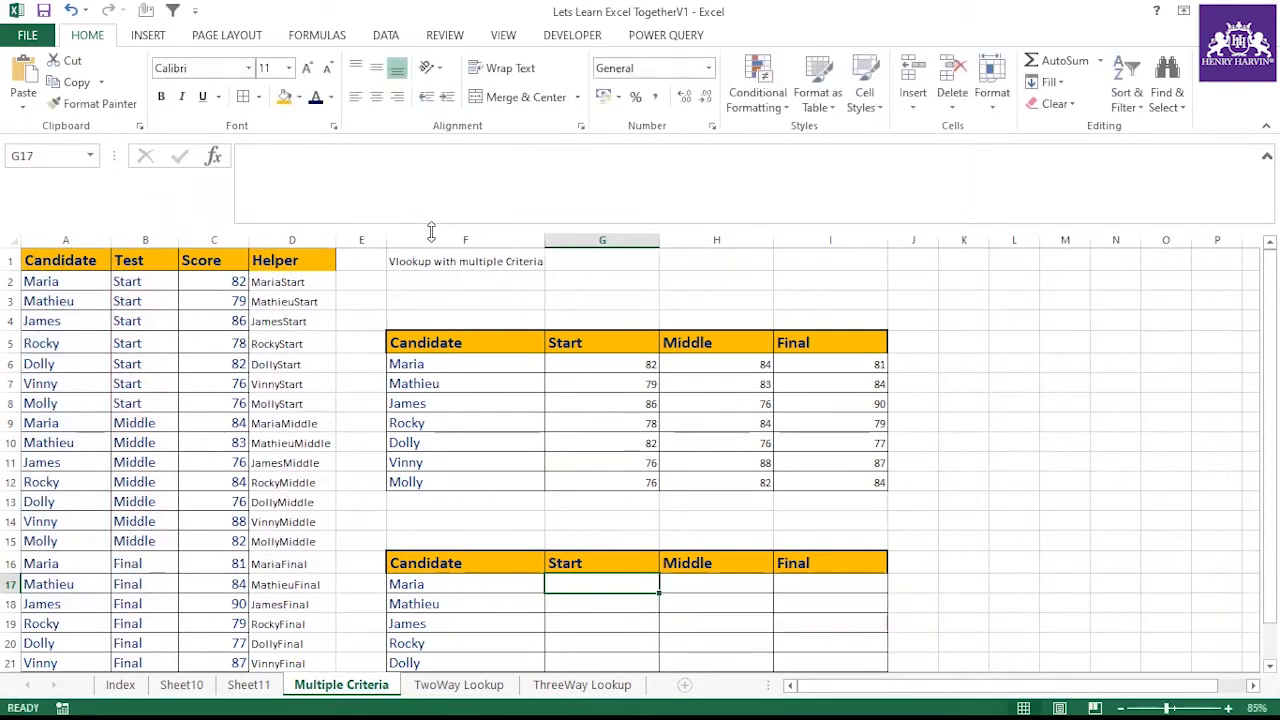
Enter =VLOOKUP(F17&G16,A2:A22&B2:B22:C2:C22,2,0) in G17
left_click_drag(433, 228, 433, 172)
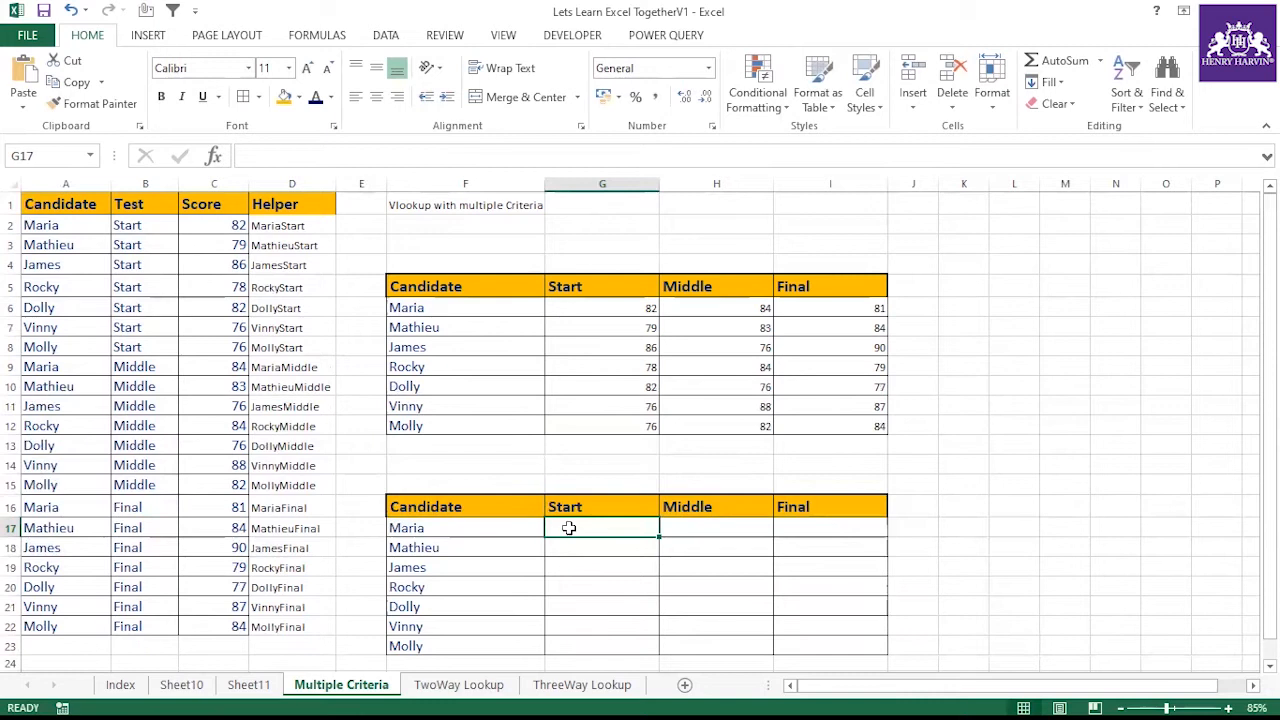
type("=vlo")
key("Tab")
left_click(469, 525)
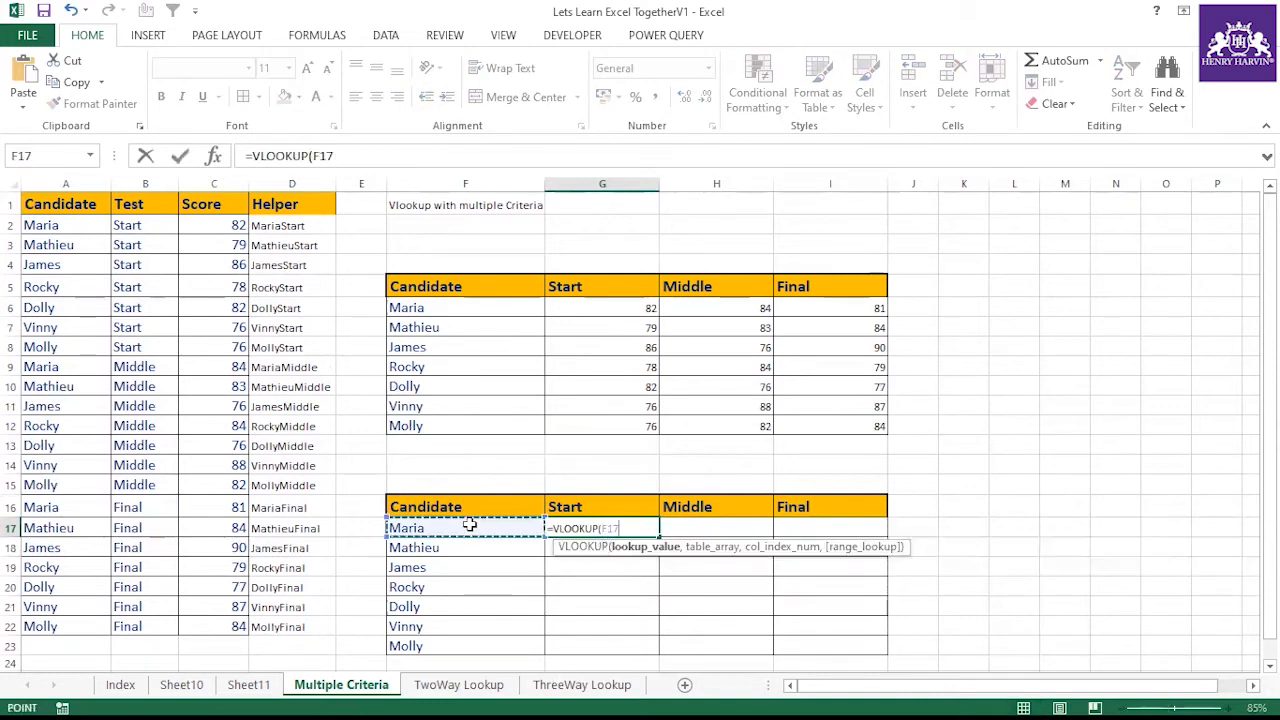
type("&")
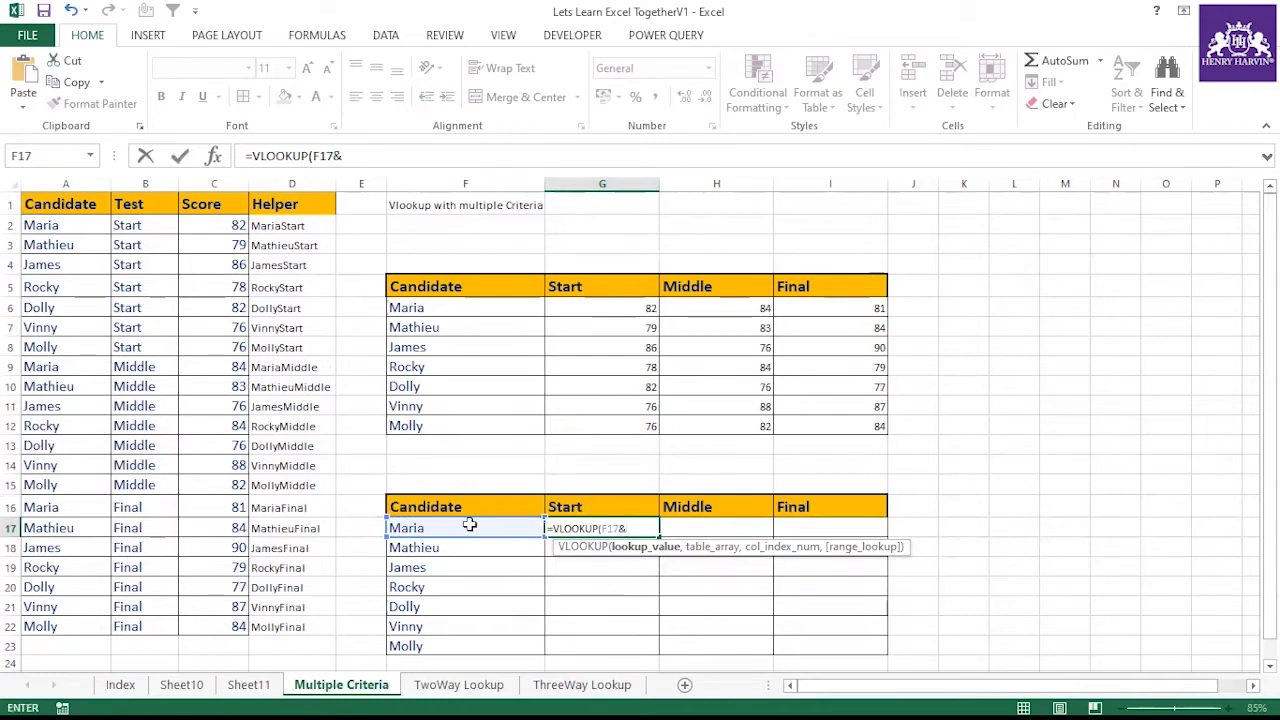
left_click(593, 507)
type(",")
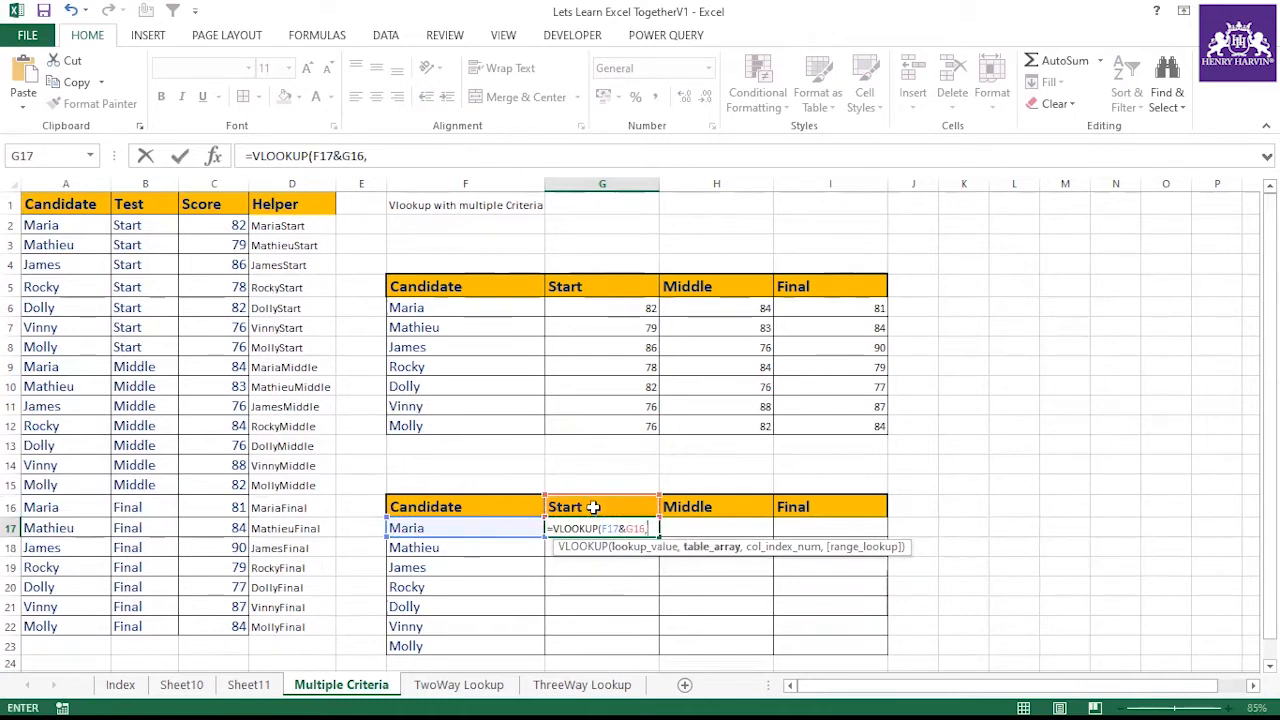
type("A2:A22&B2:B22:C2:C22")
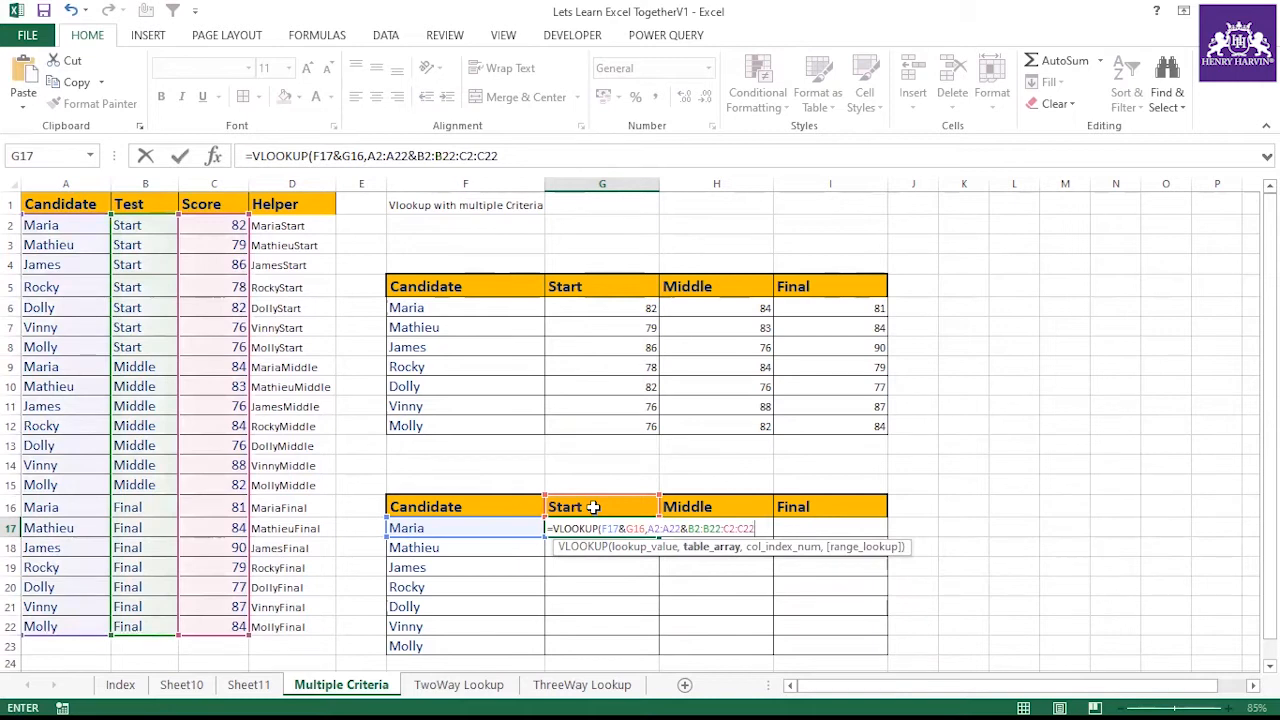
type(",")
type("3,")
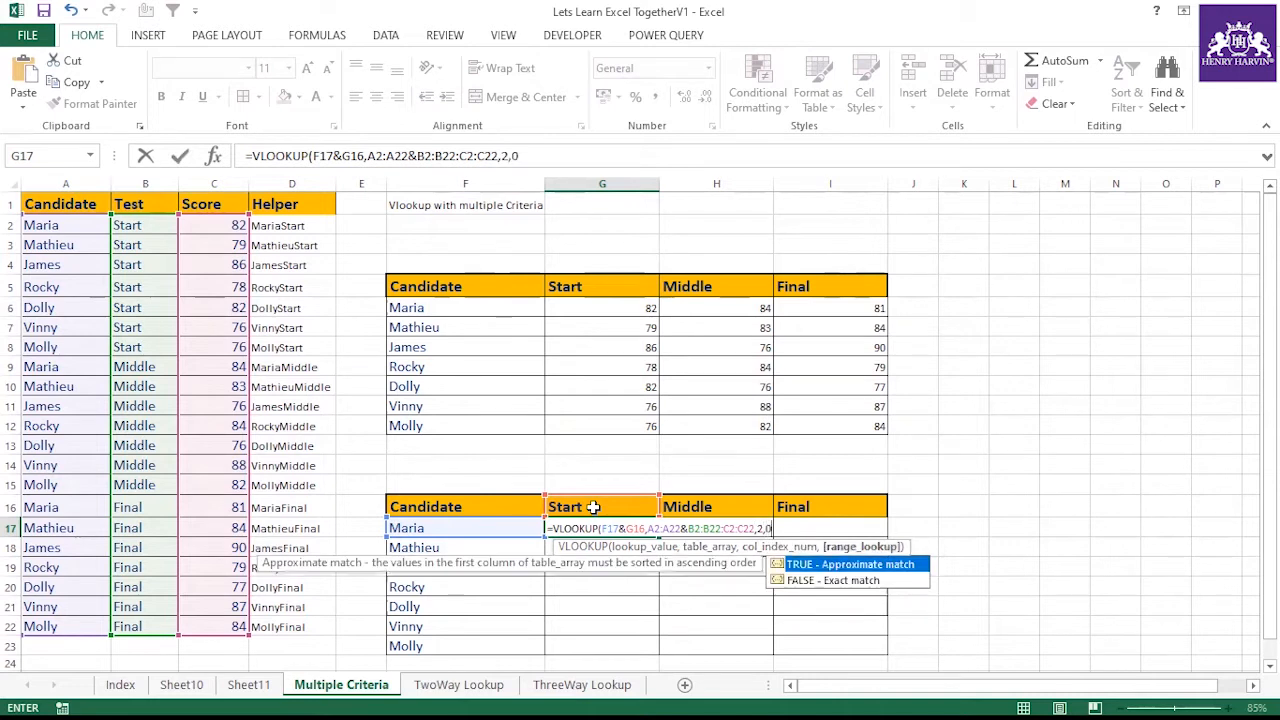
type("0)")
key("Return")
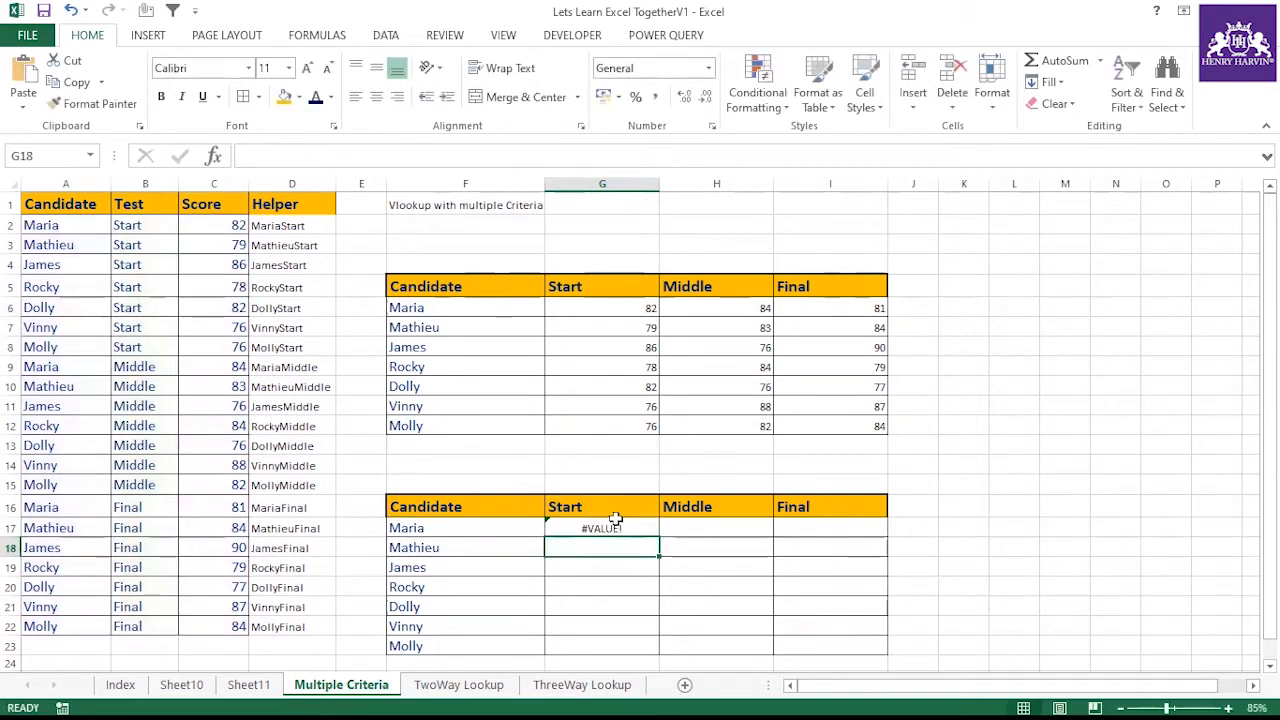
Confirm the G17 VLOOKUP as an array formula and fill it across to I17
left_click(612, 528)
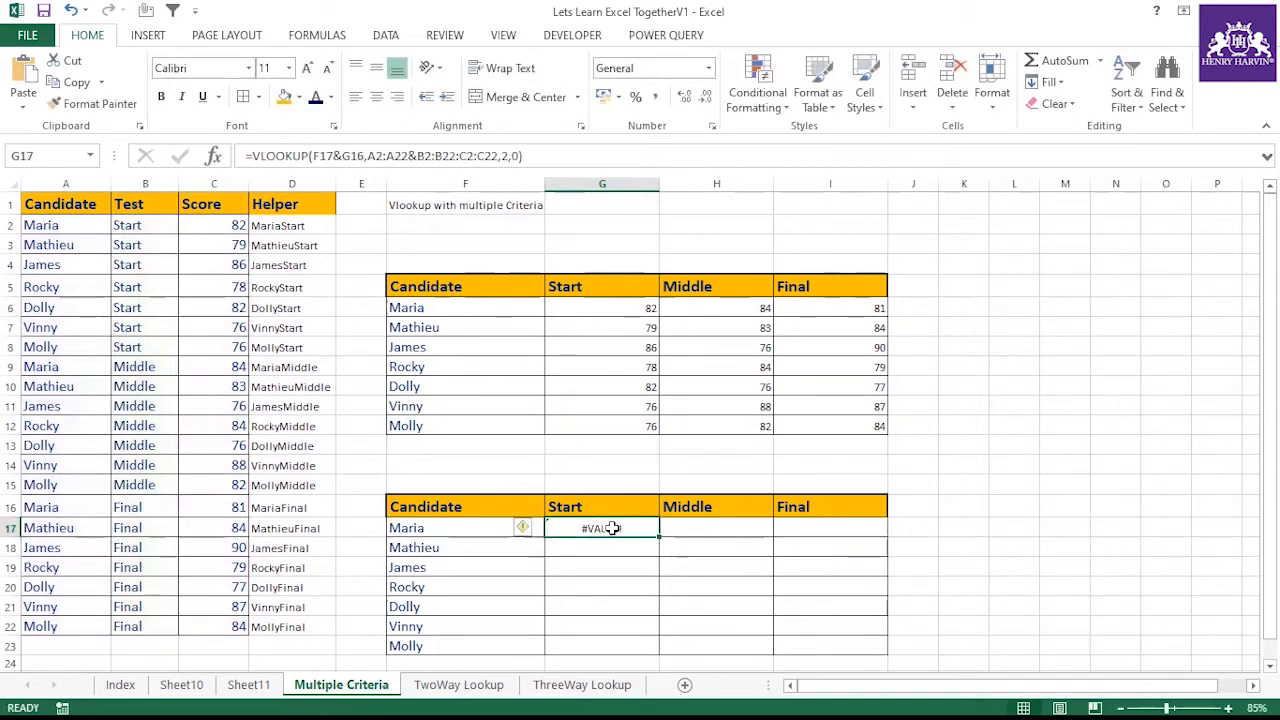
double_click(612, 528)
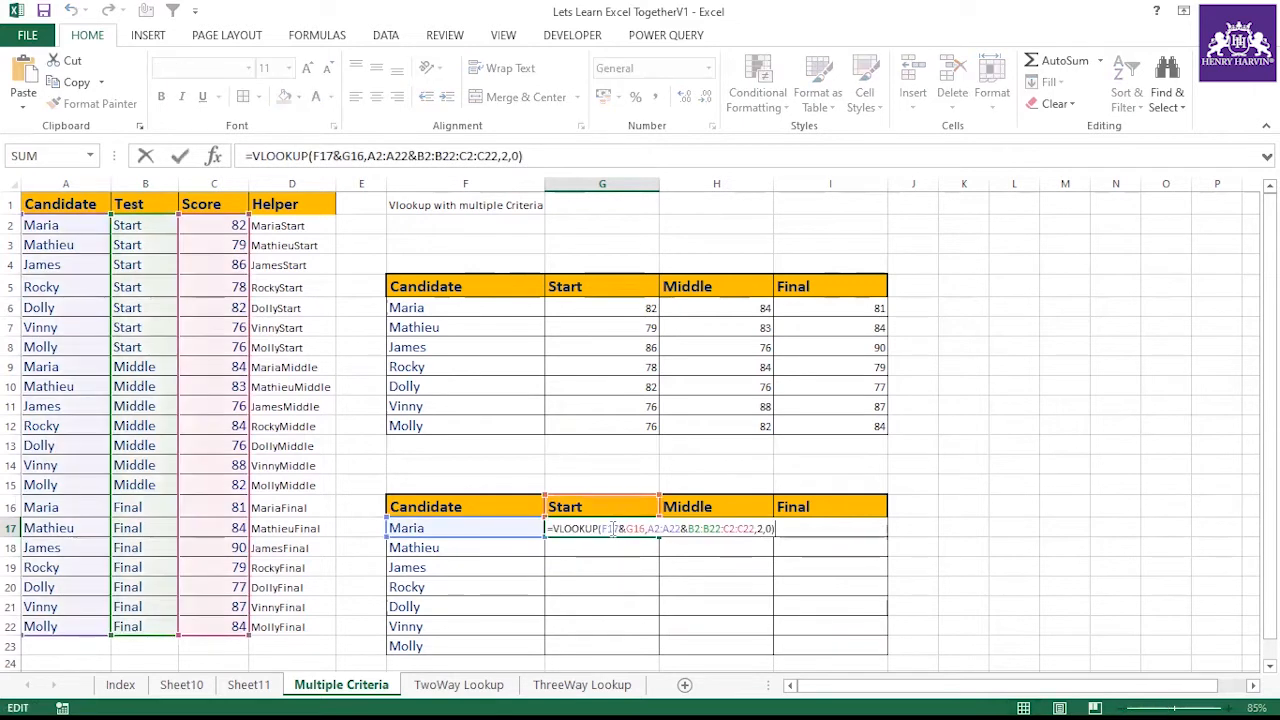
key("ctrl+shift+Return")
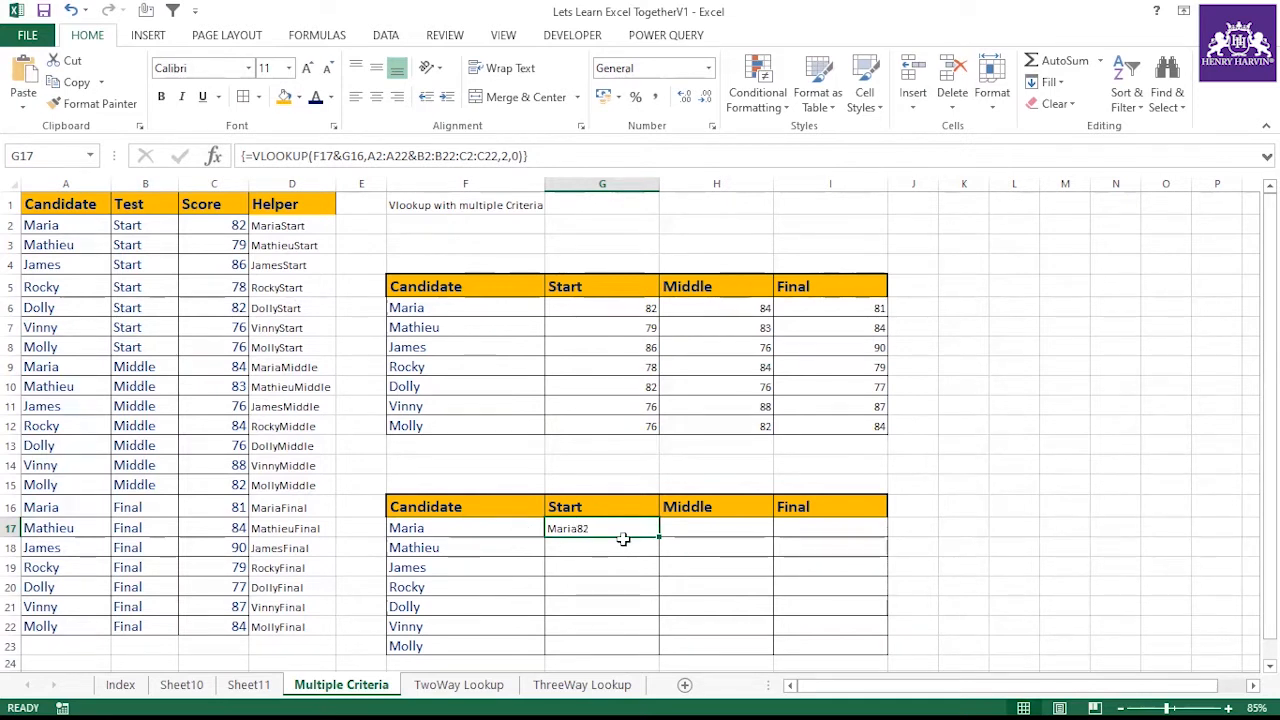
left_click_drag(658, 537, 848, 531)
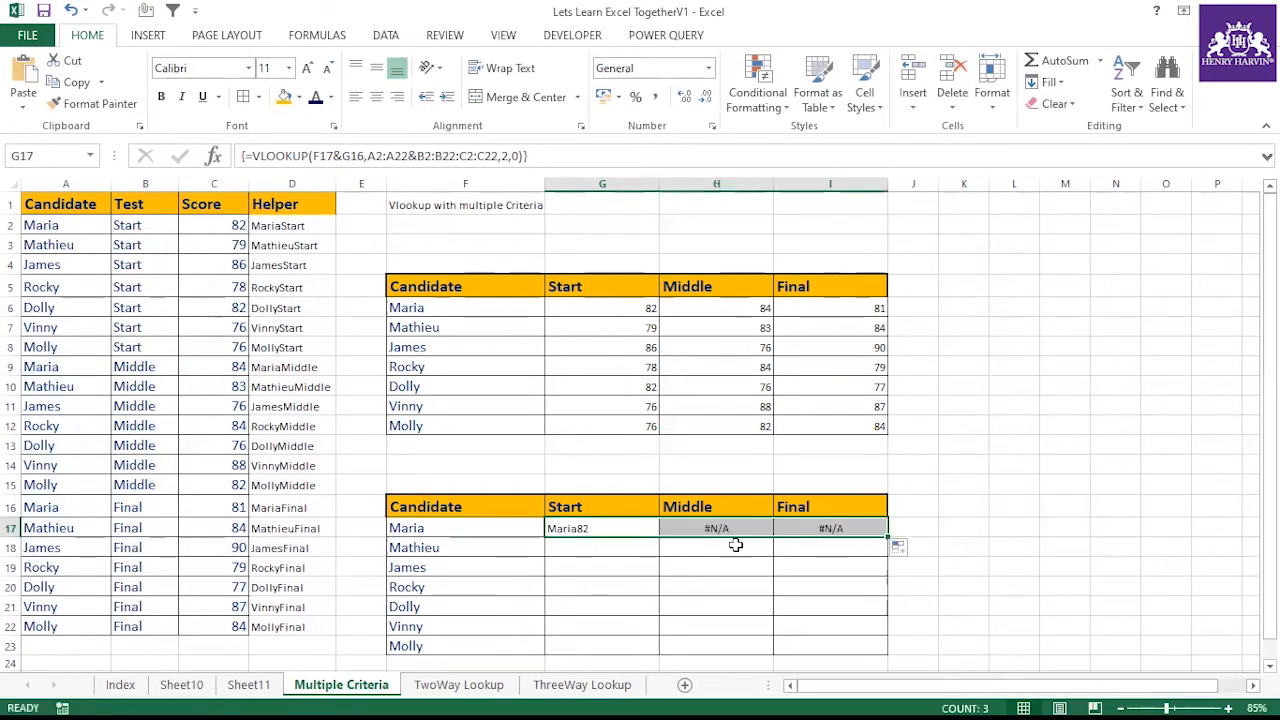
Inspect the VLOOKUP formulas in H17 and G17 of the lower table
left_click(711, 528)
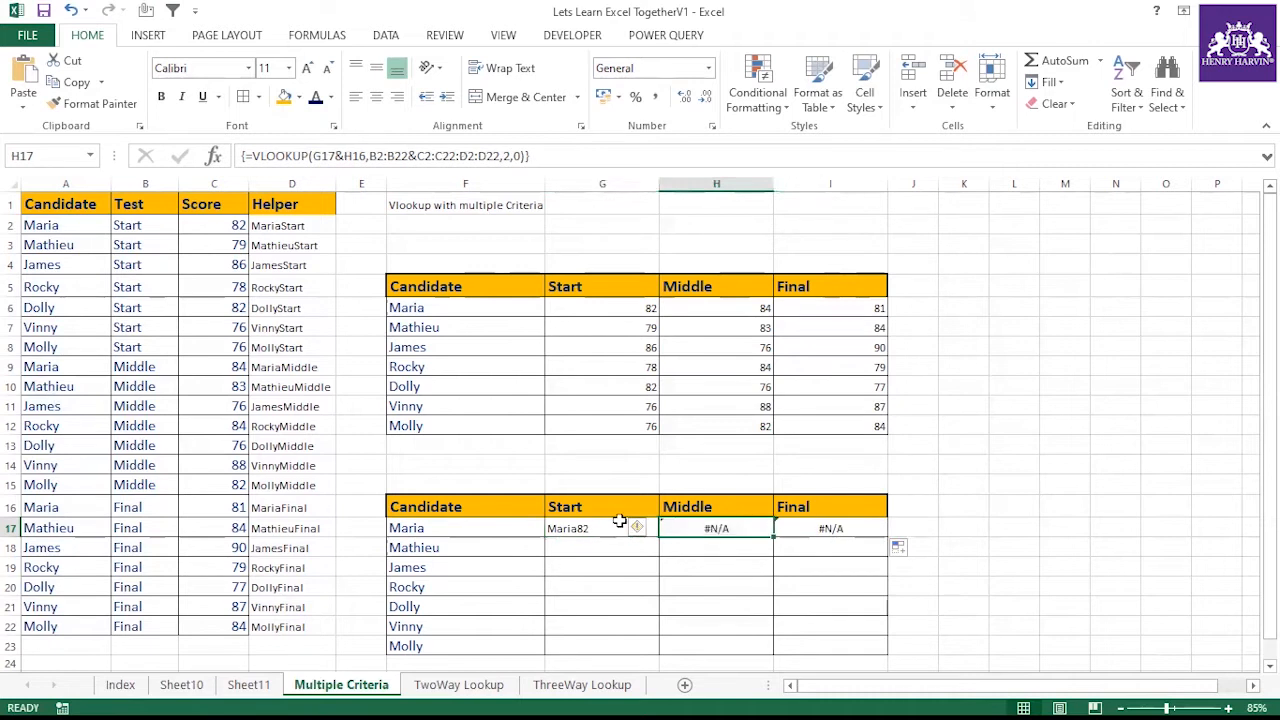
left_click(589, 526)
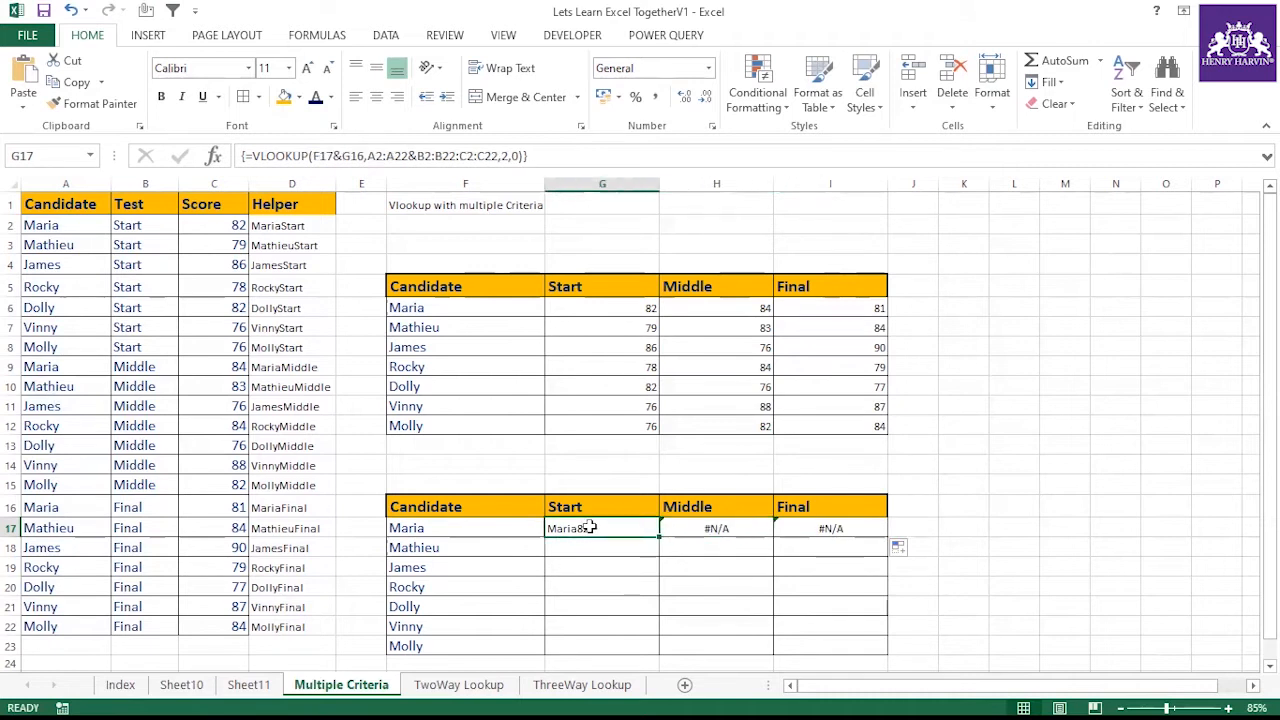
left_click(578, 161)
key("Escape")
key("Down")
key("Down")
left_click(560, 528)
key("Left")
key("Up")
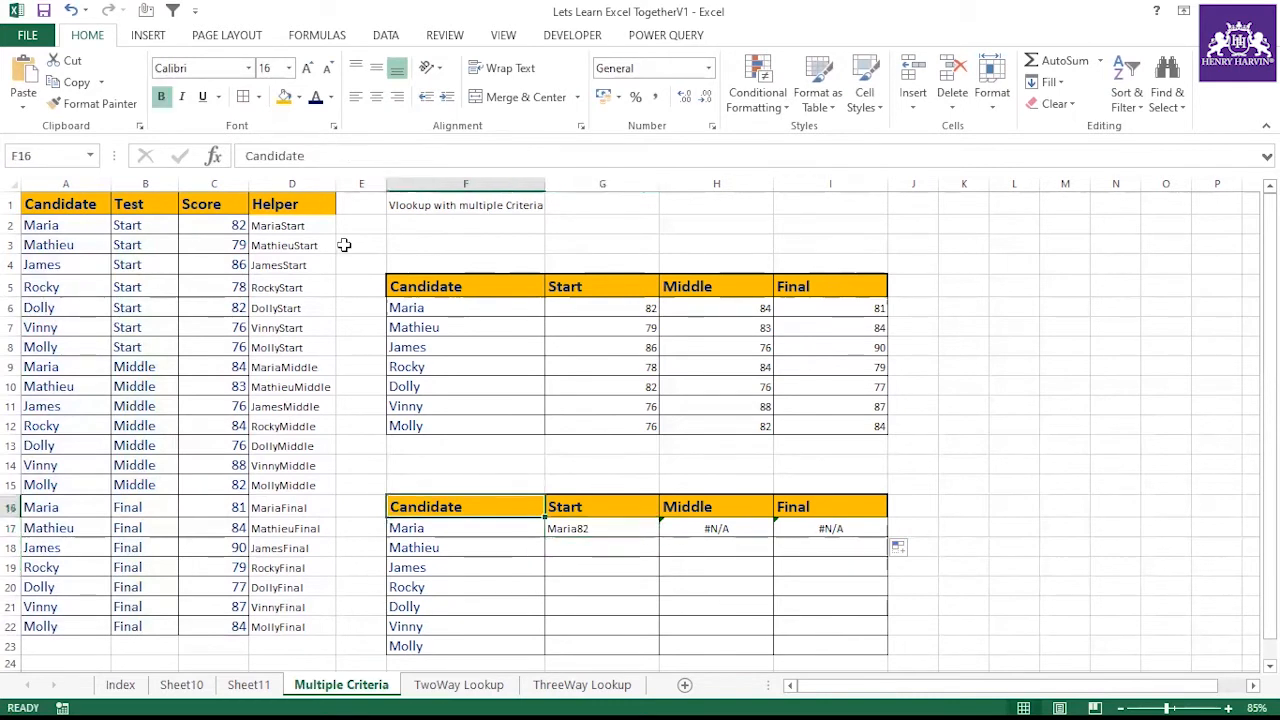
key("Down")
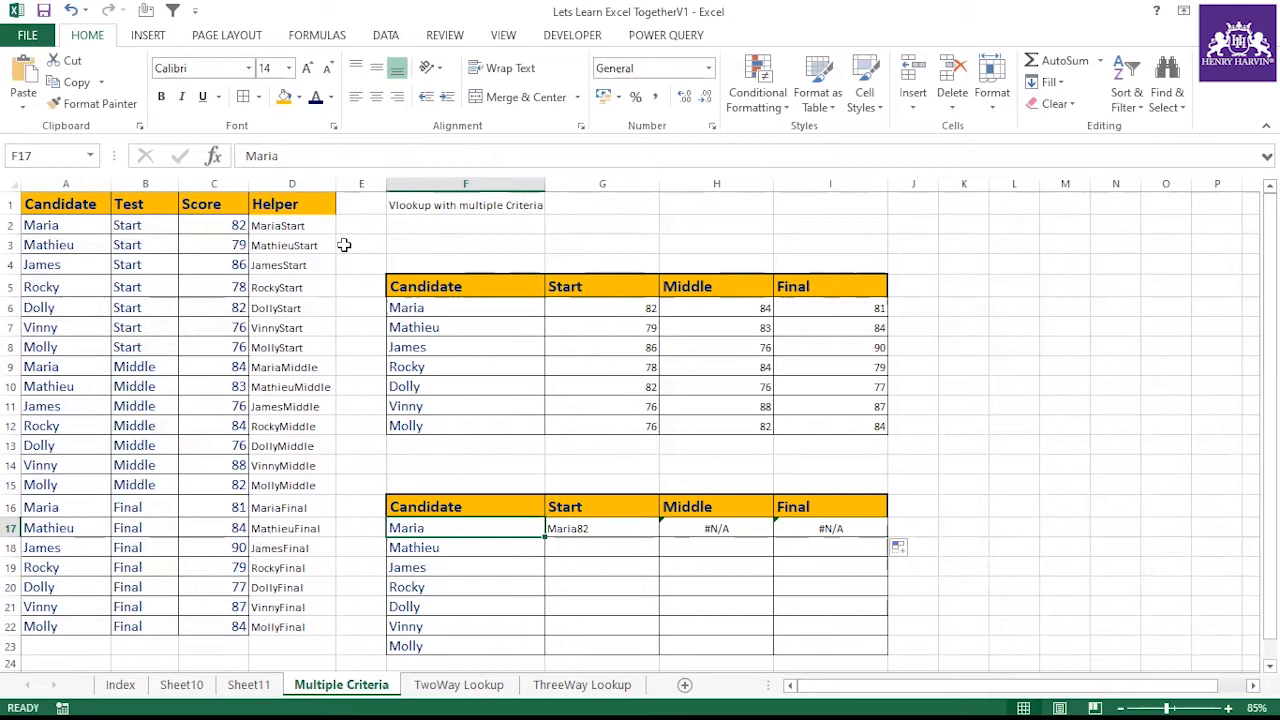
key("Right")
Edit the G17 VLOOKUP to lock the lookup value as $F17&G$16 and re-enter it
key("F2")
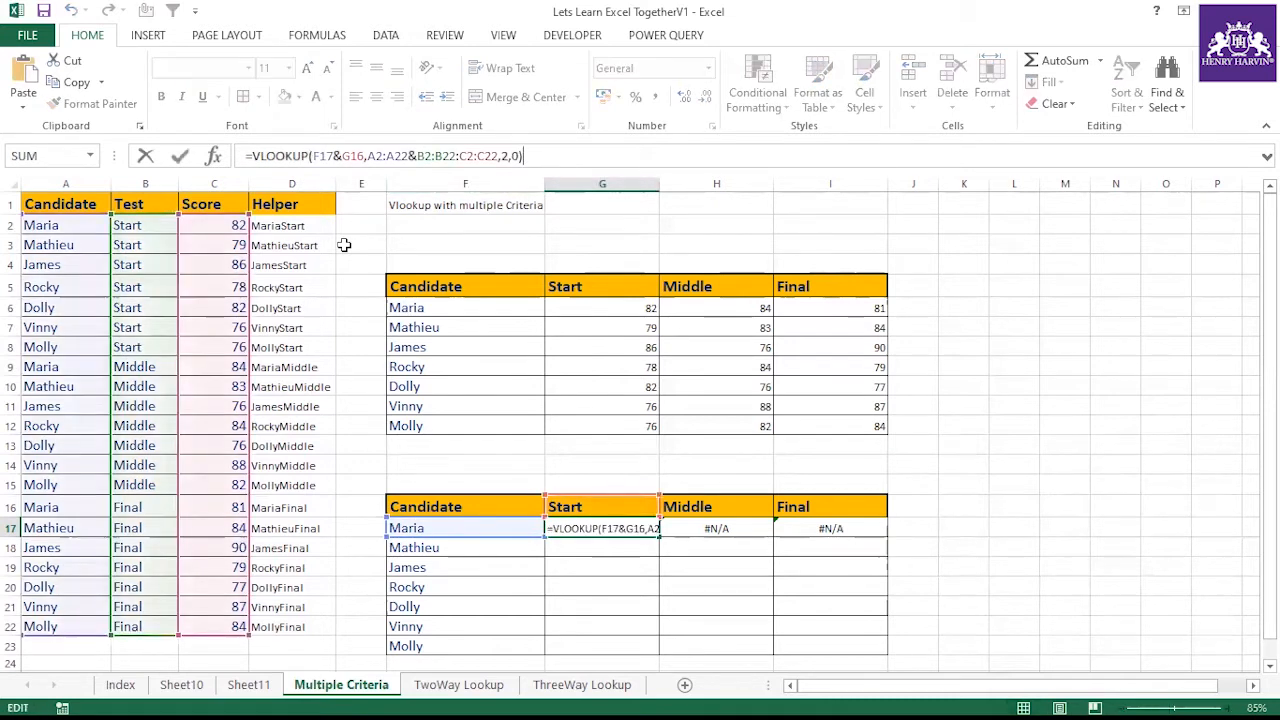
key("shift+Left")
key("shift+Left")
key("shift+Left")
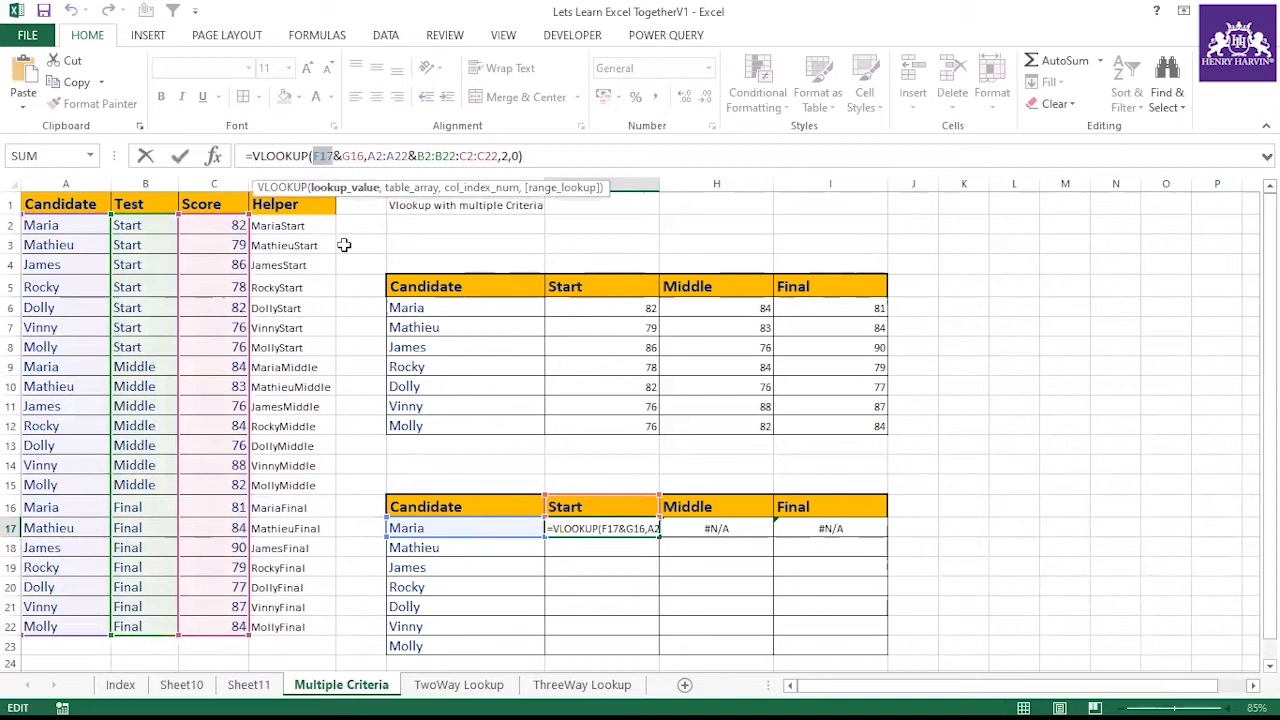
key("F4")
key("F4")
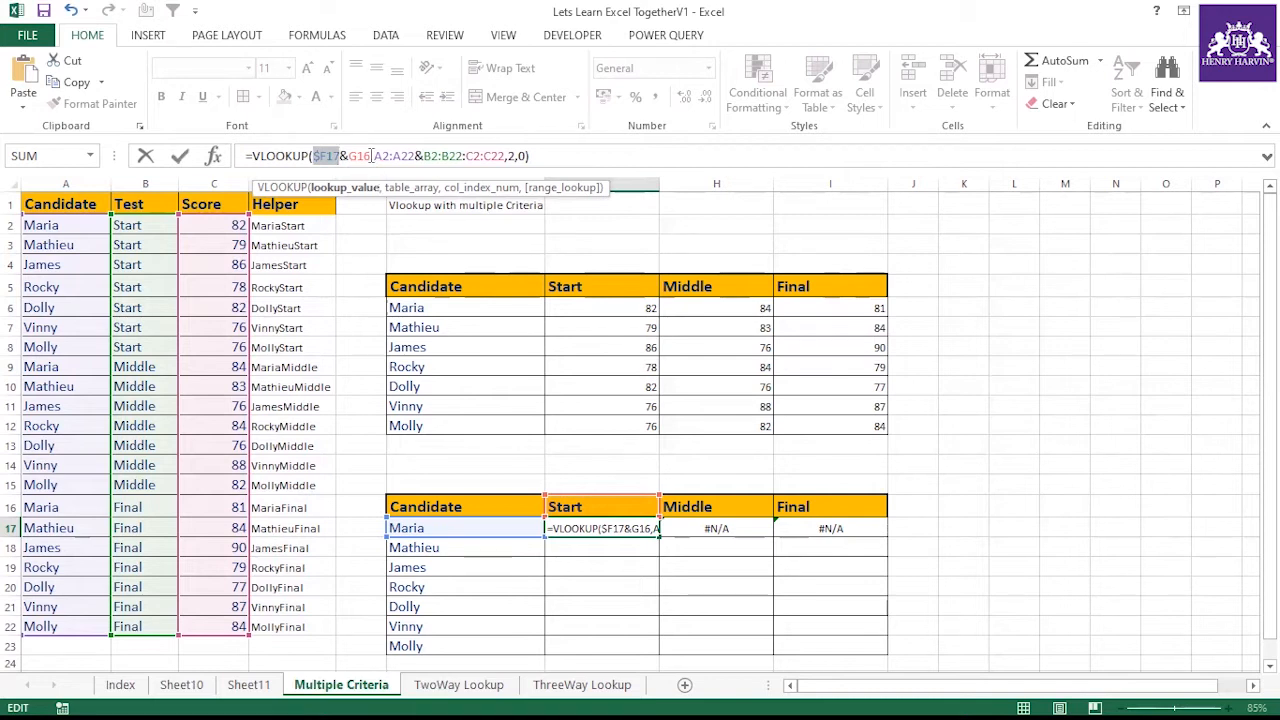
left_click_drag(372, 156, 348, 156)
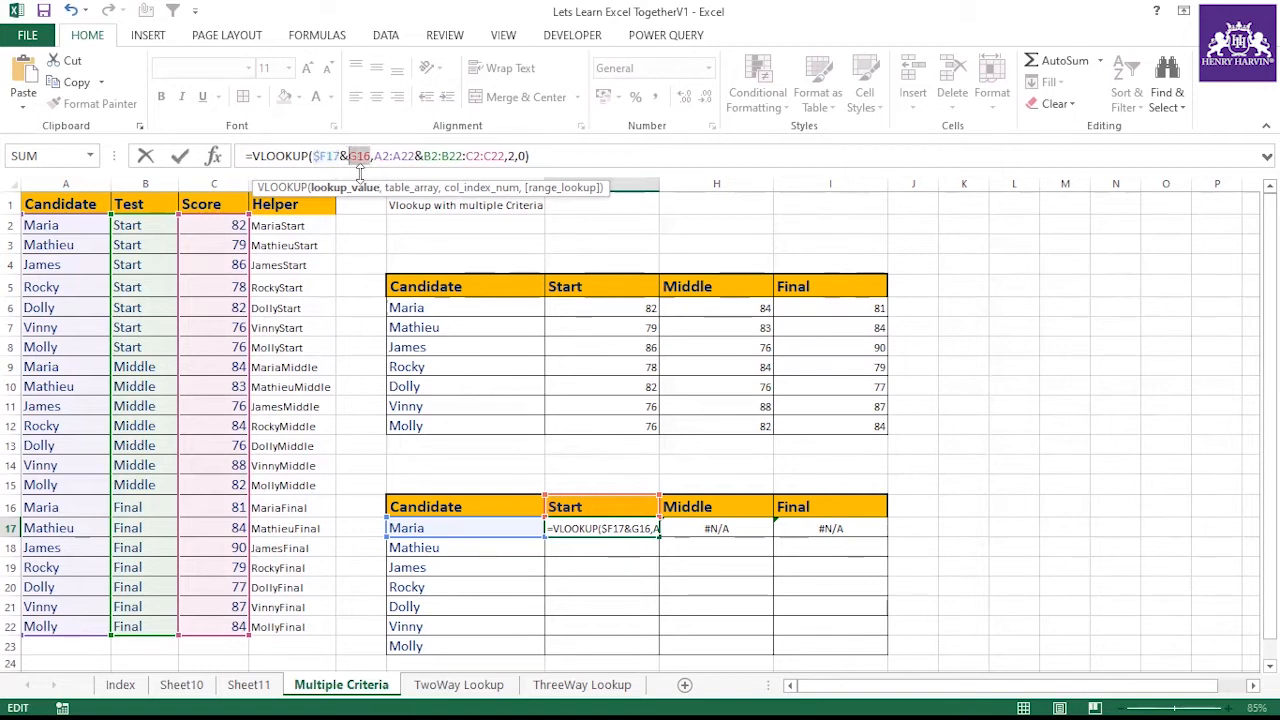
key("F4")
key("F4")
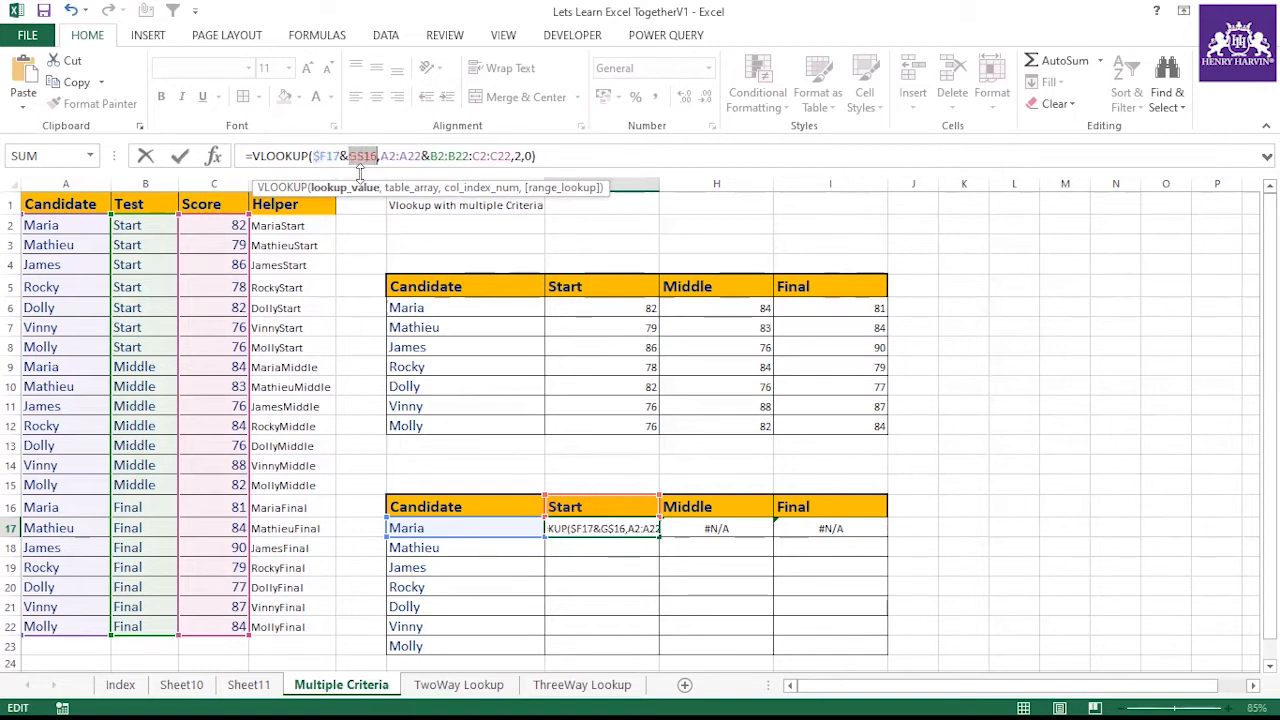
key("Return")
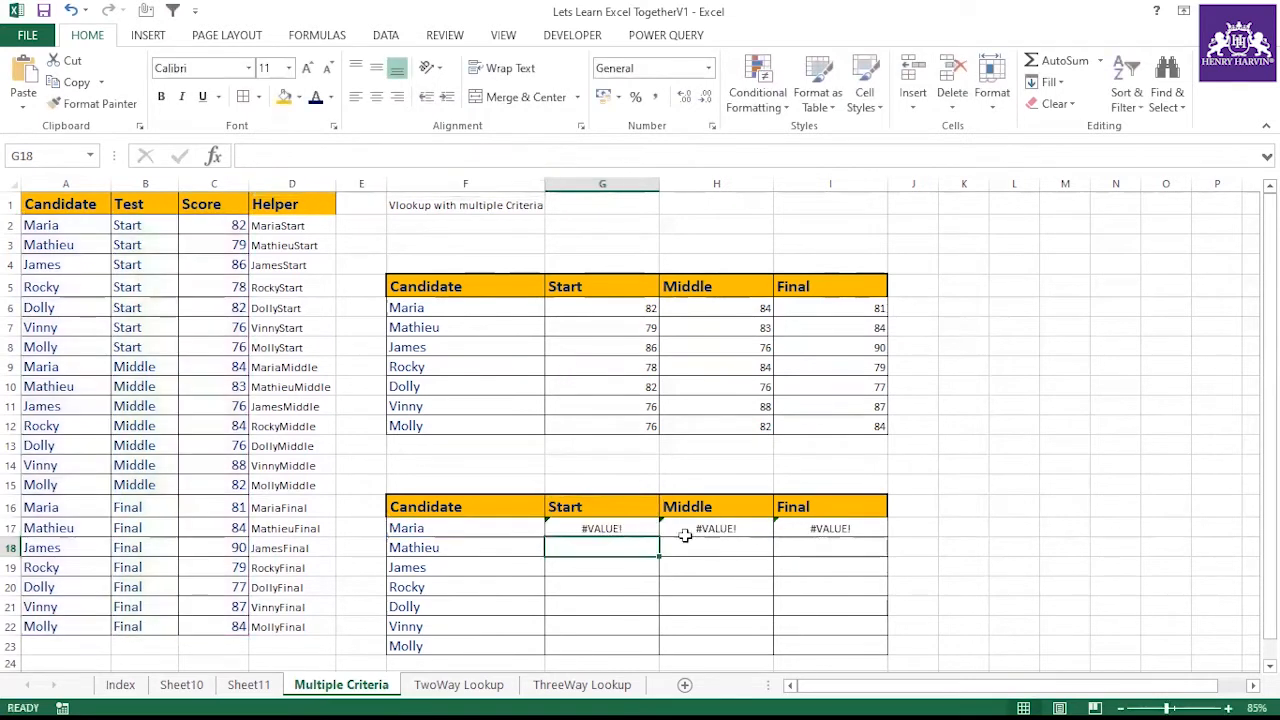
Fill the G17 formula across to I17
left_click(597, 527)
left_click_drag(659, 537, 845, 535)
key("Right")
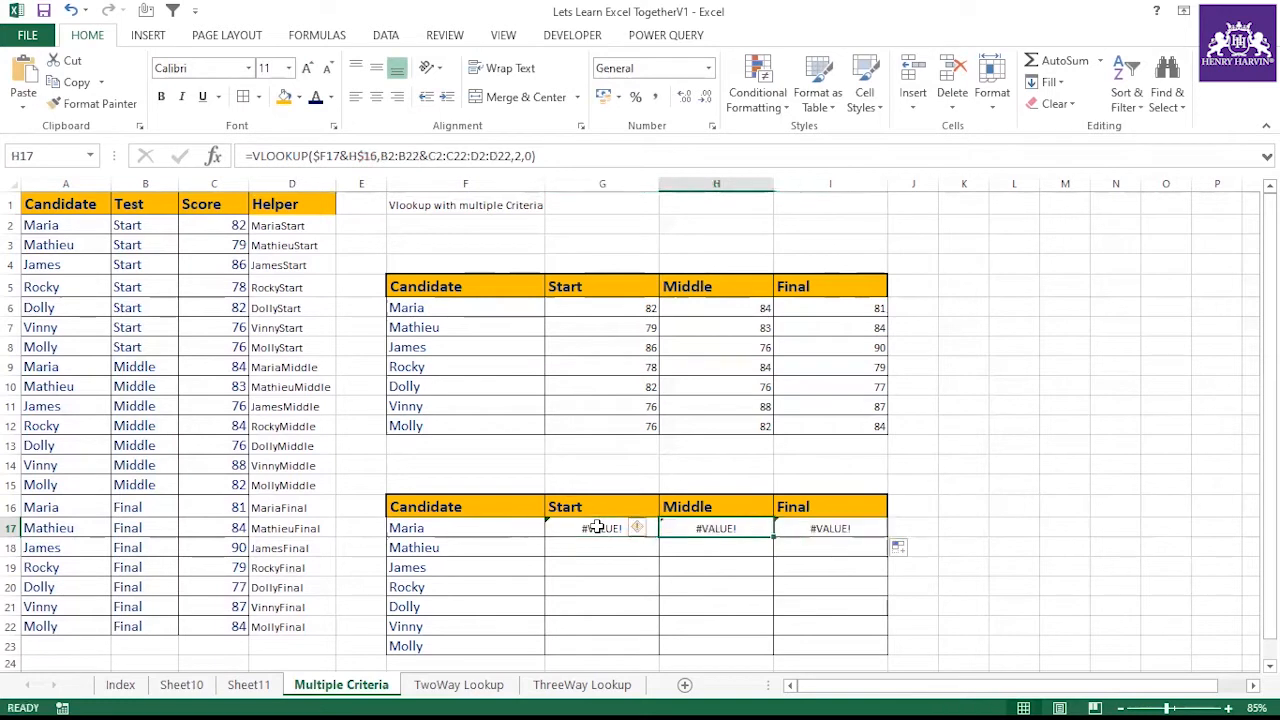
key("Left")
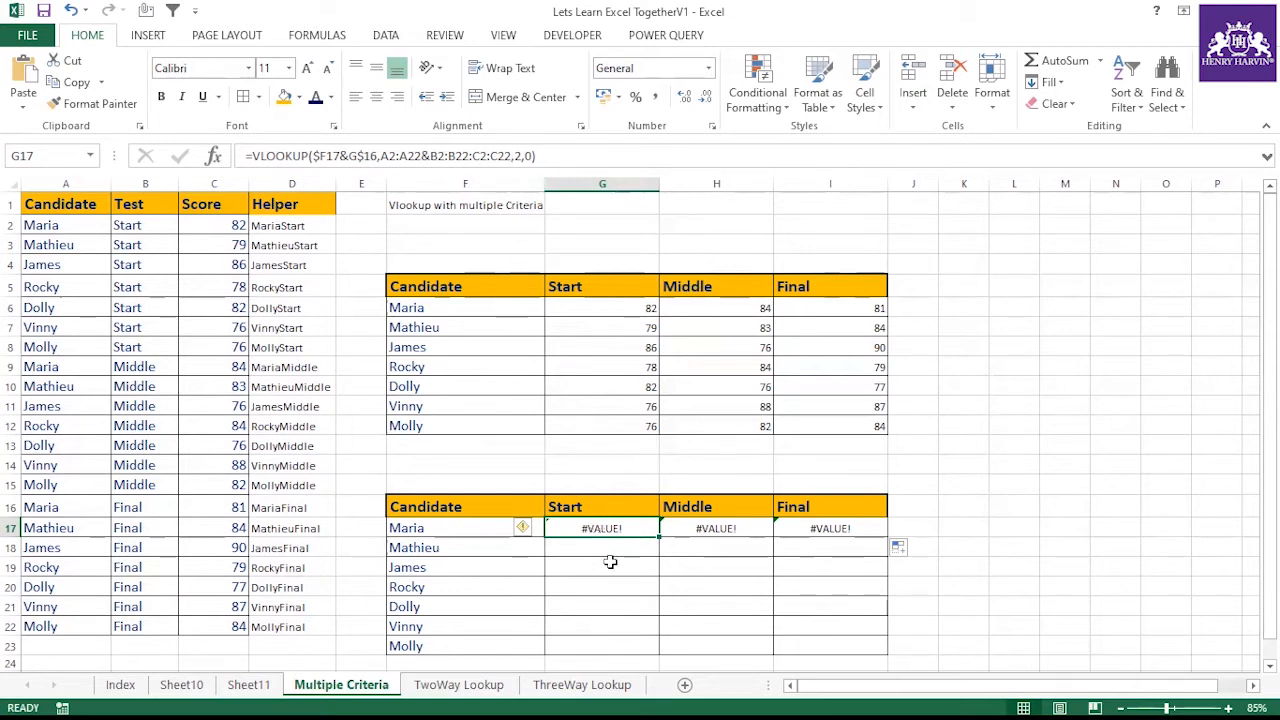
key("Down")
key("Down")
key("Down")
key("Down")
key("Down")
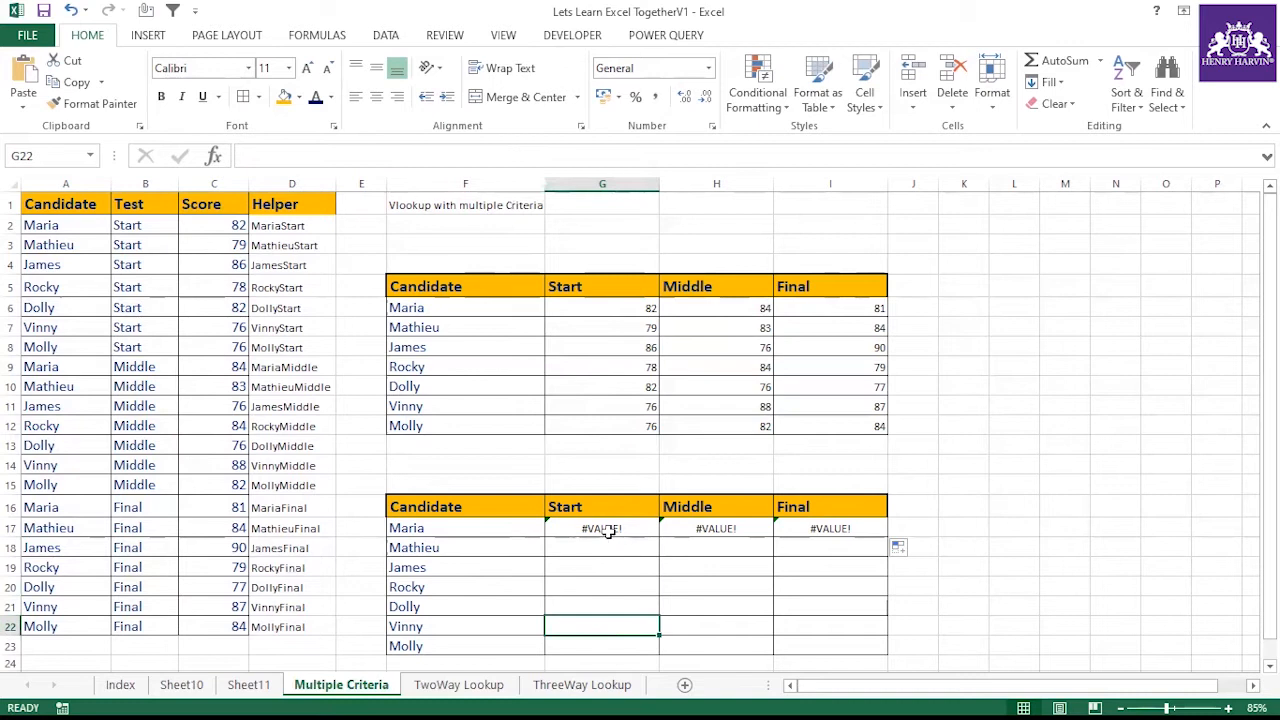
left_click(606, 530)
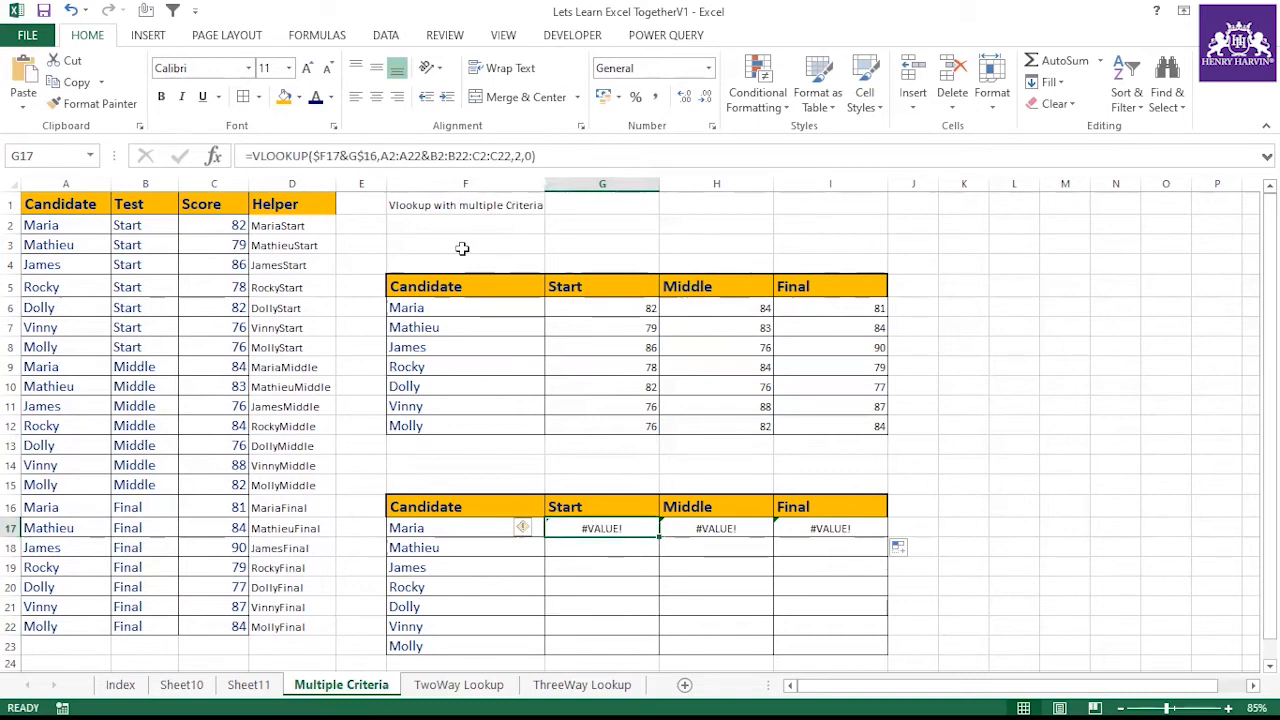
Make the joined table ranges absolute as $A$2:$A$22&$B$2:$B$22:$C$2:$C$22 in G17 and fill it across to I17
left_click_drag(380, 156, 512, 156)
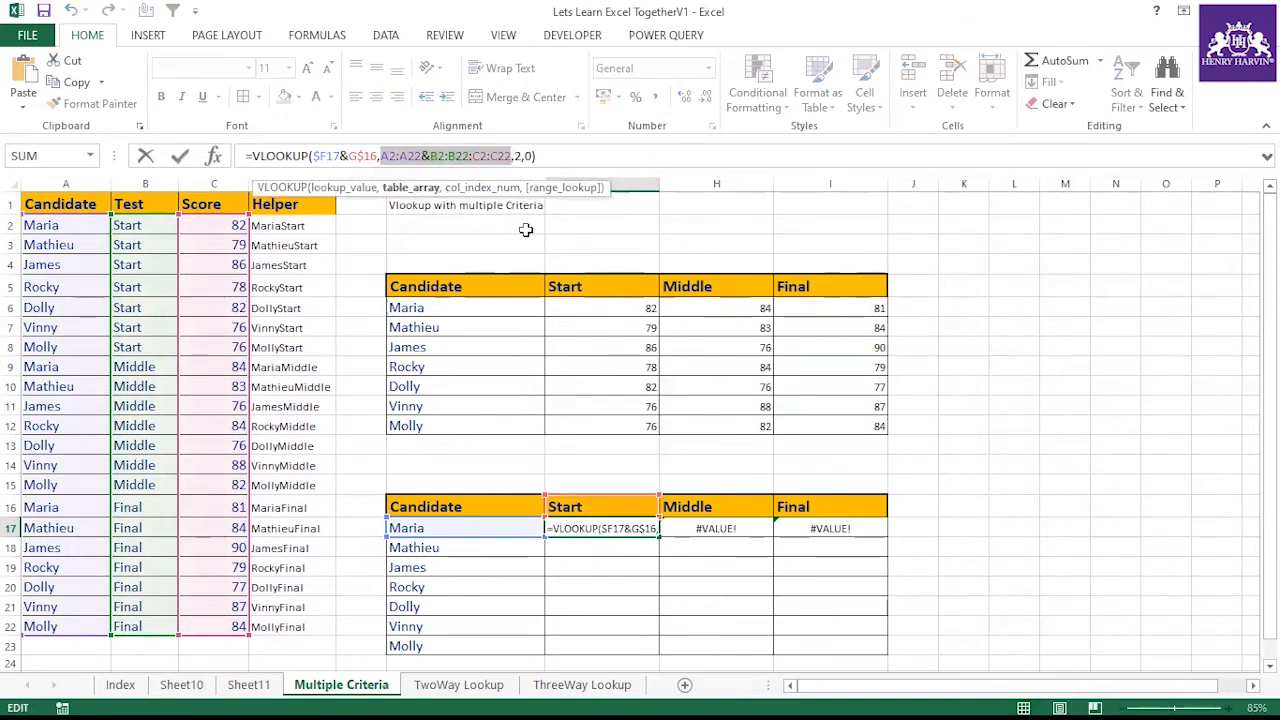
key("F4")
key("Return")
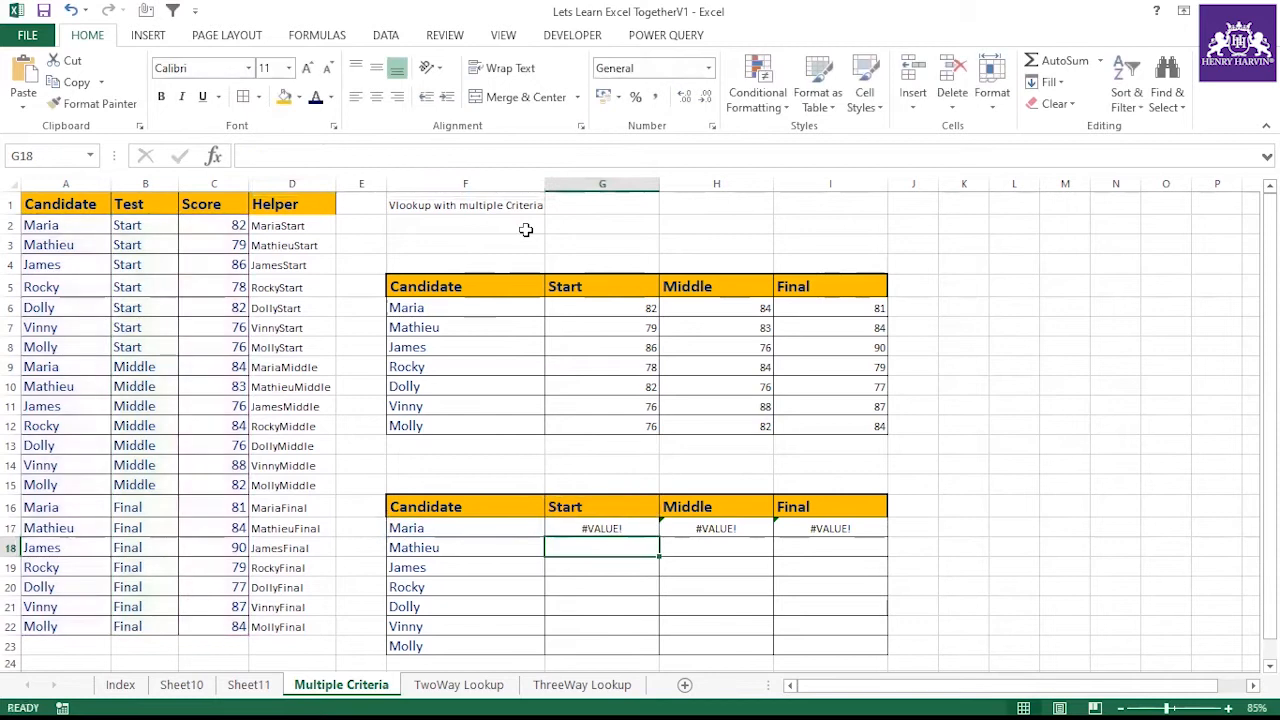
left_click(624, 526)
left_click_drag(658, 538, 835, 536)
left_click(612, 530)
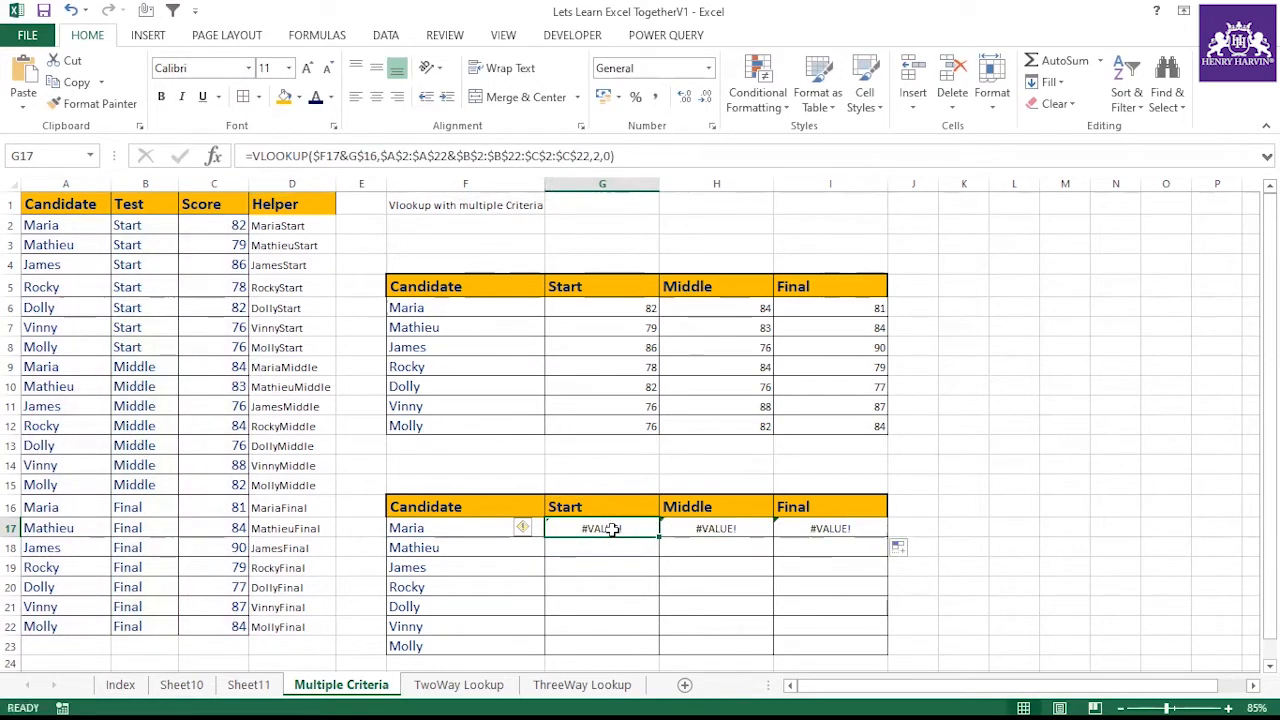
Re-enter G17 as an array formula and fill it across and down to I23
double_click(612, 530)
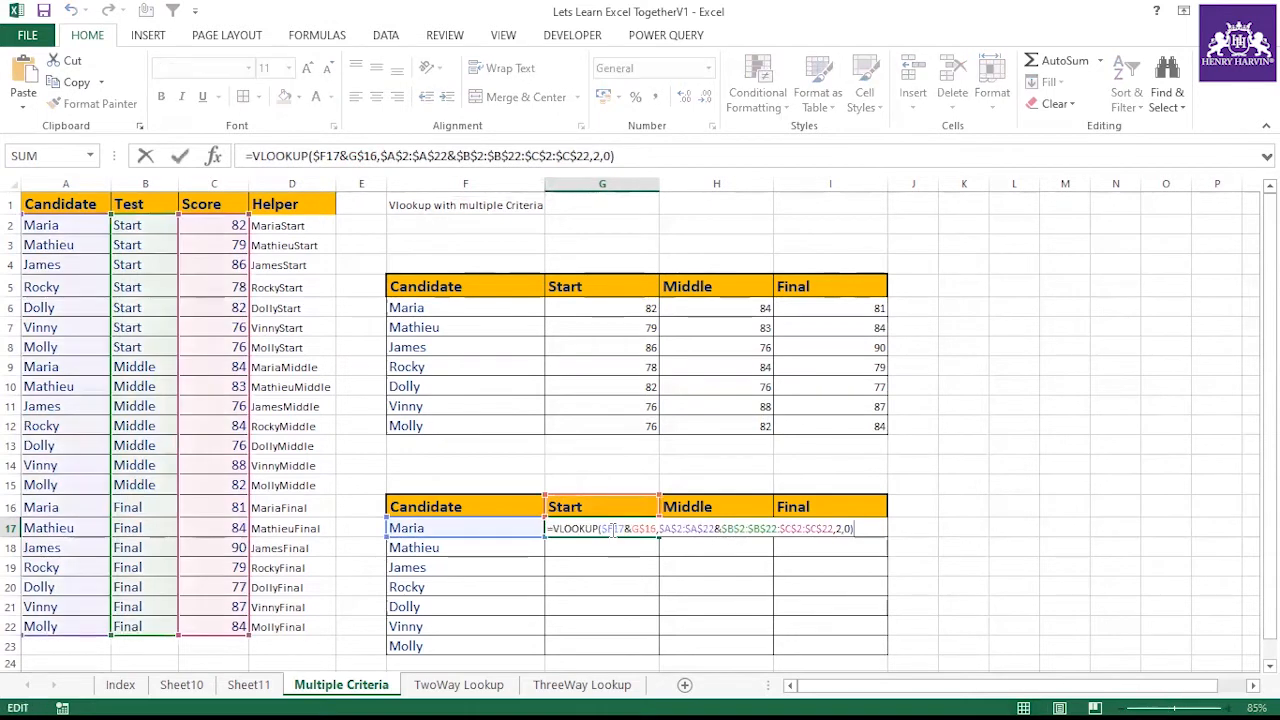
key("ctrl+shift+Return")
left_click_drag(656, 535, 882, 652)
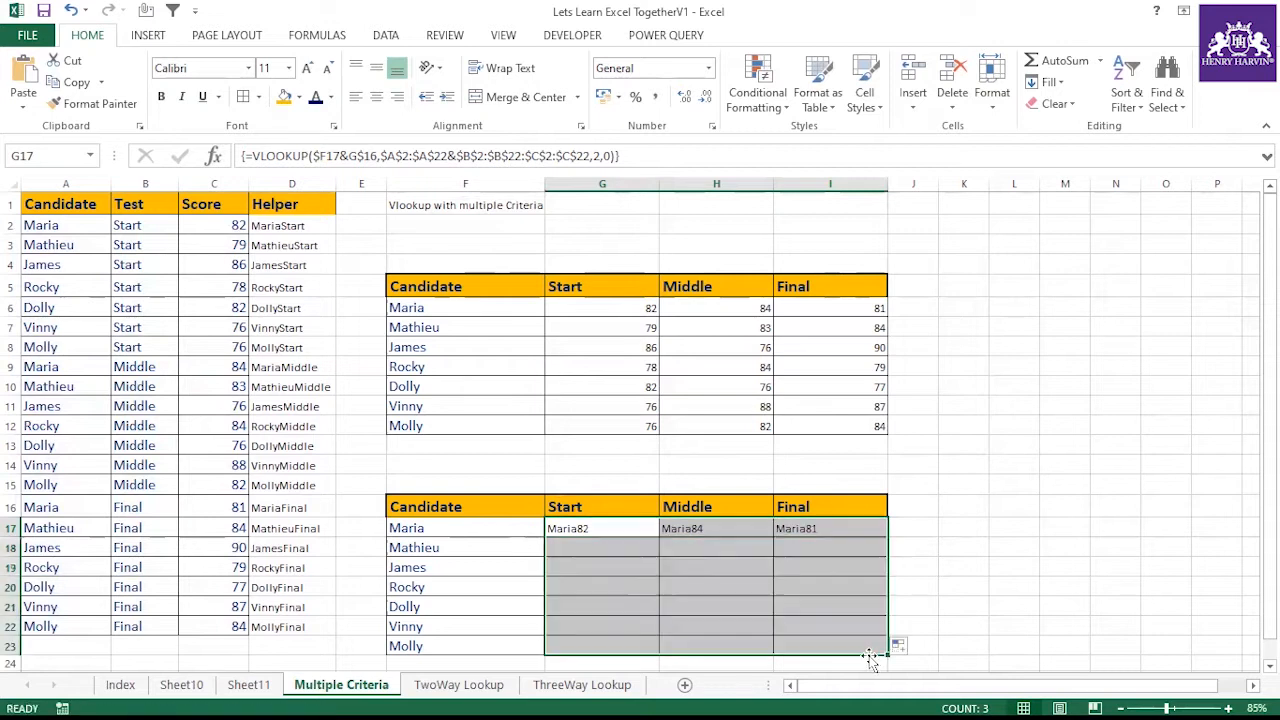
Compare the lower table's lookup results for Dolly and Vinny against their source scores
left_click(436, 610)
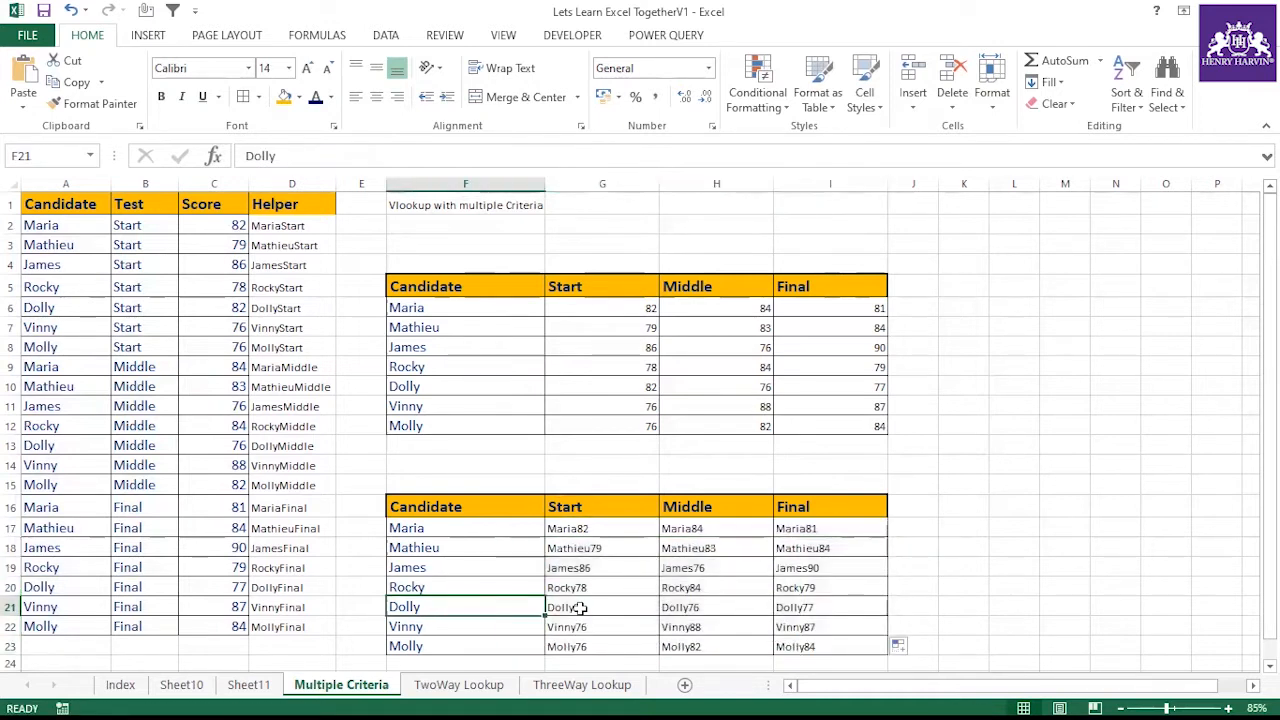
left_click(706, 608)
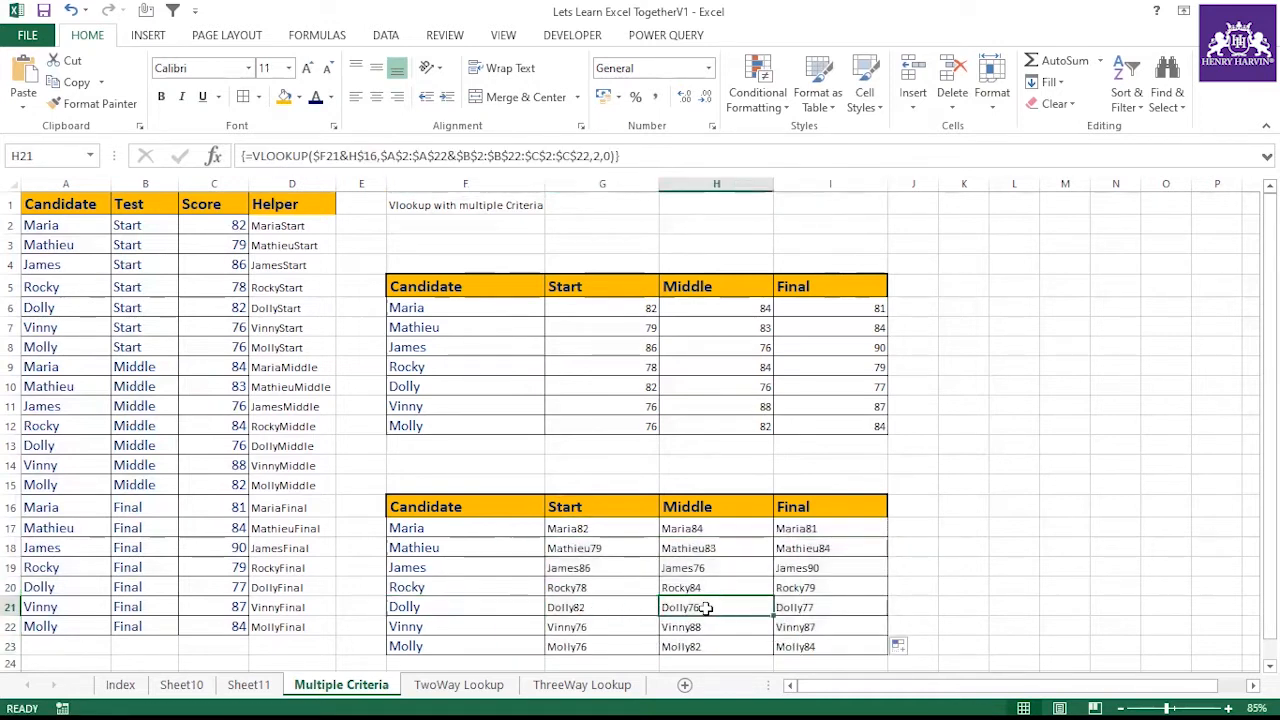
left_click(68, 447)
left_click(208, 446)
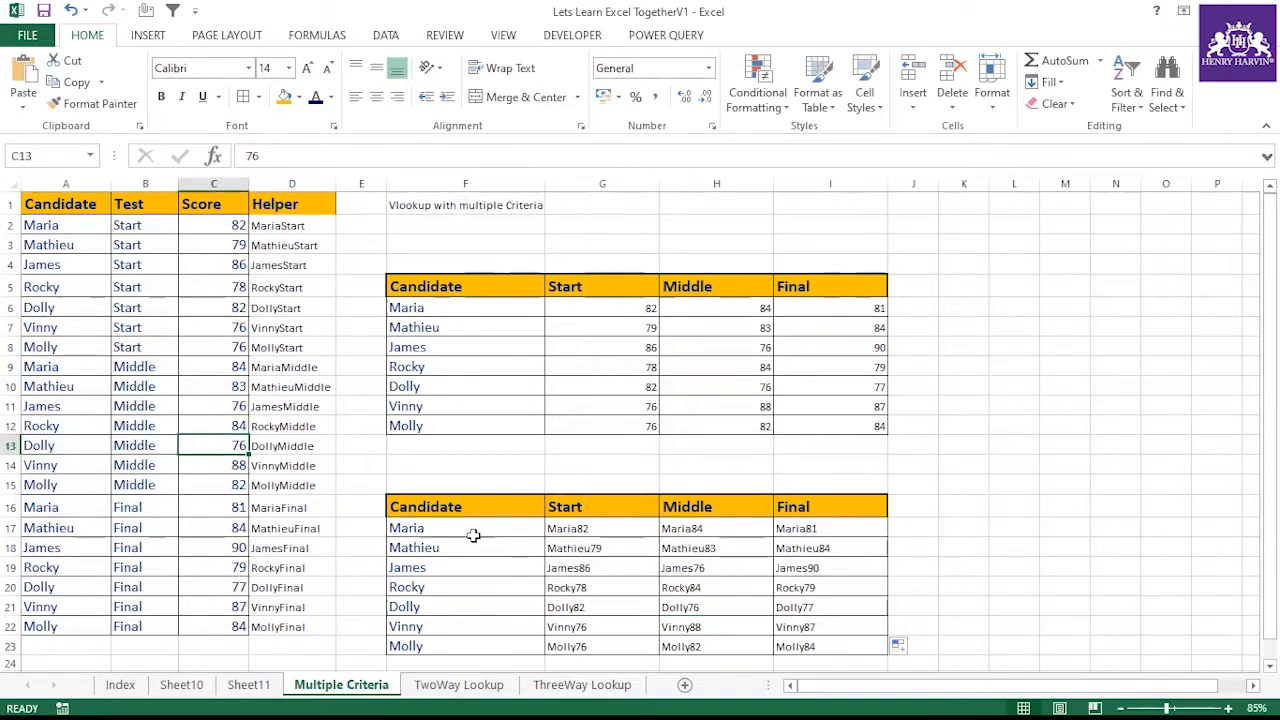
left_click(466, 621)
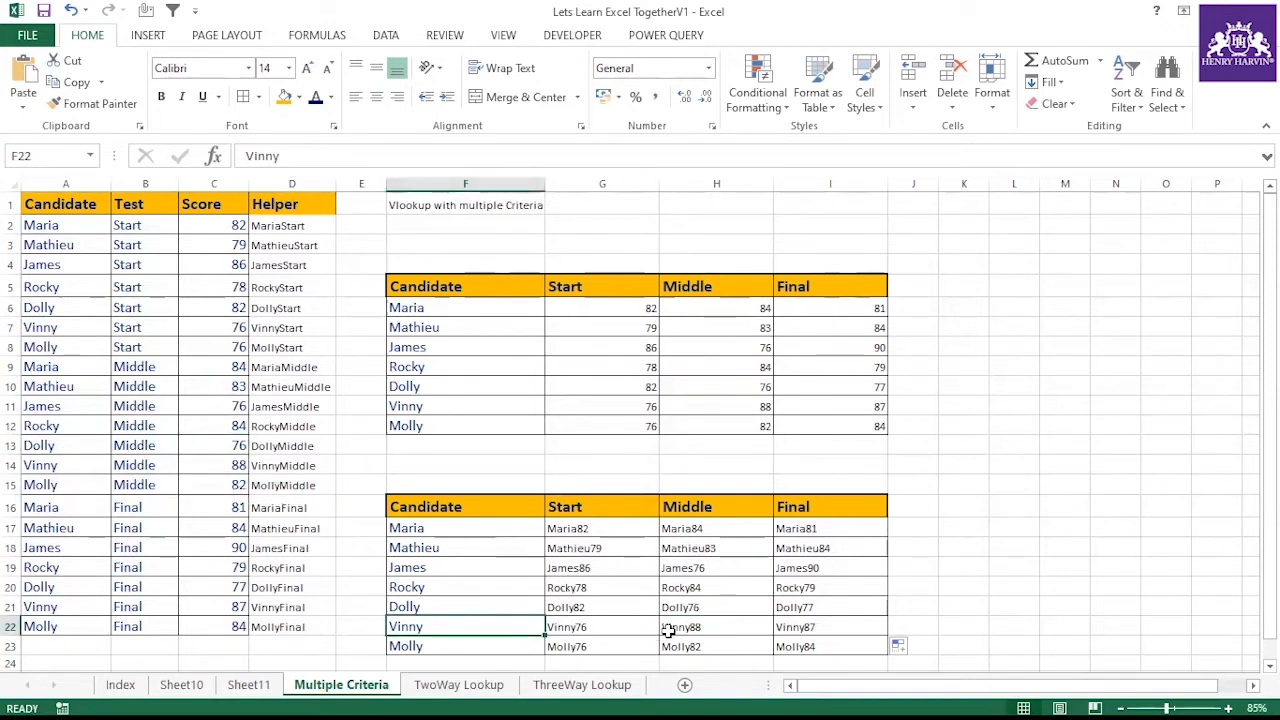
left_click(703, 624)
left_click(452, 621)
left_click(214, 467)
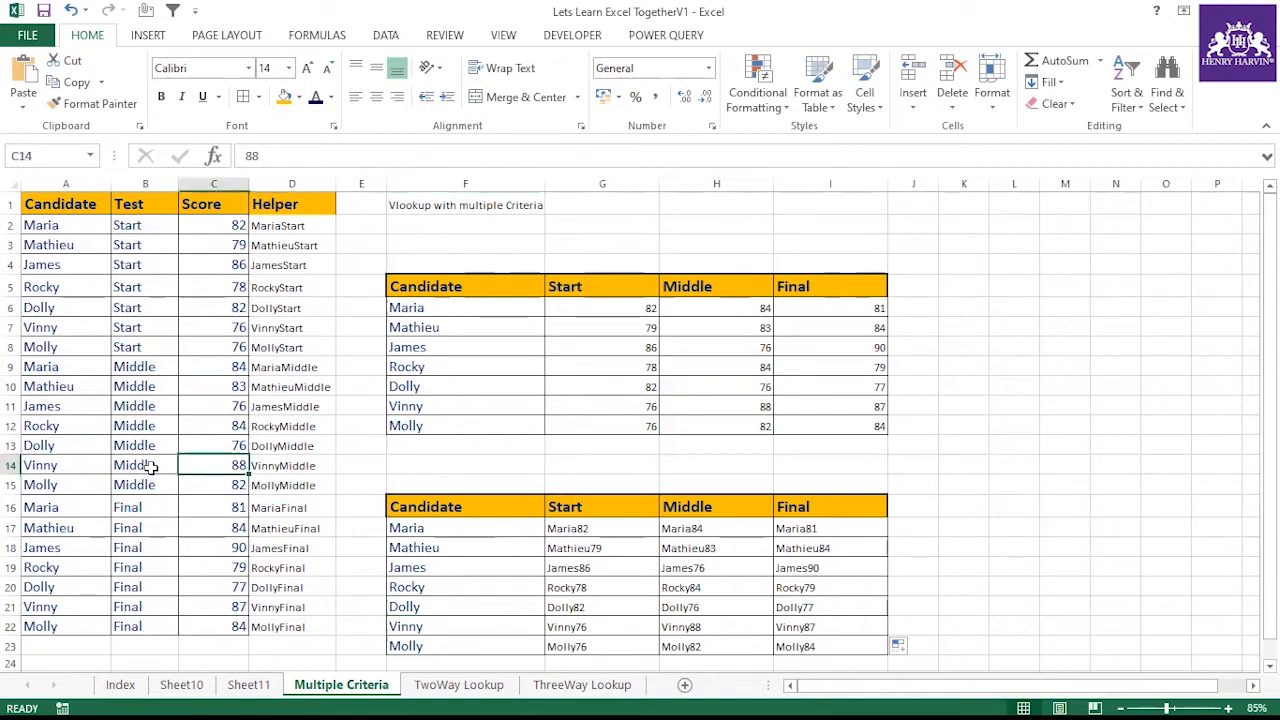
left_click(262, 465)
left_click(592, 530)
key("Down")
key("Down")
key("Down")
key("Down")
key("Down")
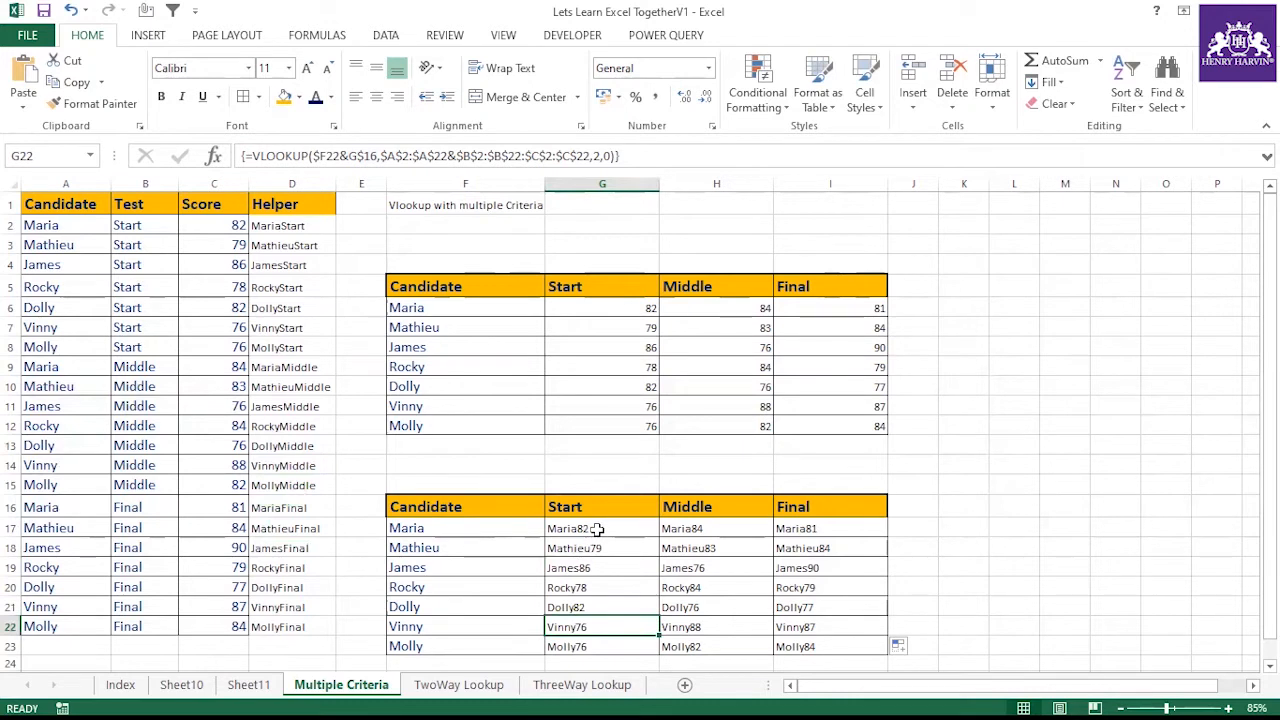
left_click(597, 529)
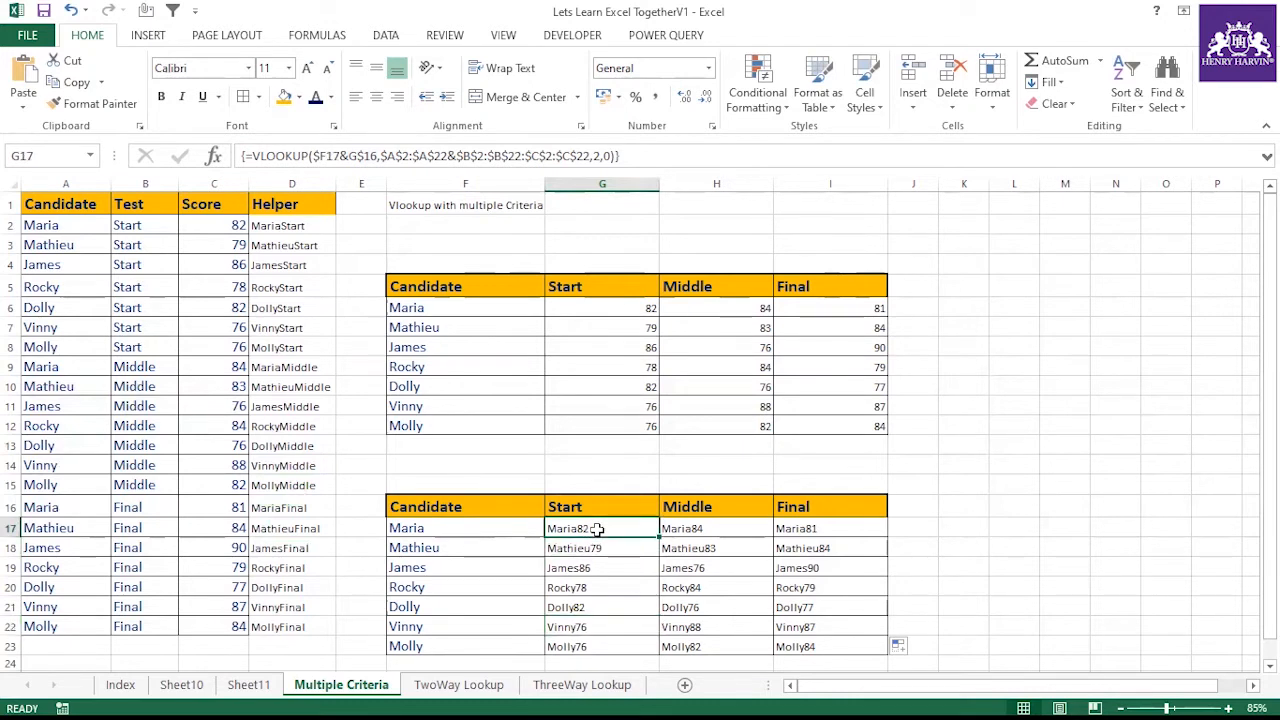
Undo the recent VLOOKUP edits and fills, then delete the formula in G17
key("ctrl+z")
key("ctrl+z")
key("ctrl+z")
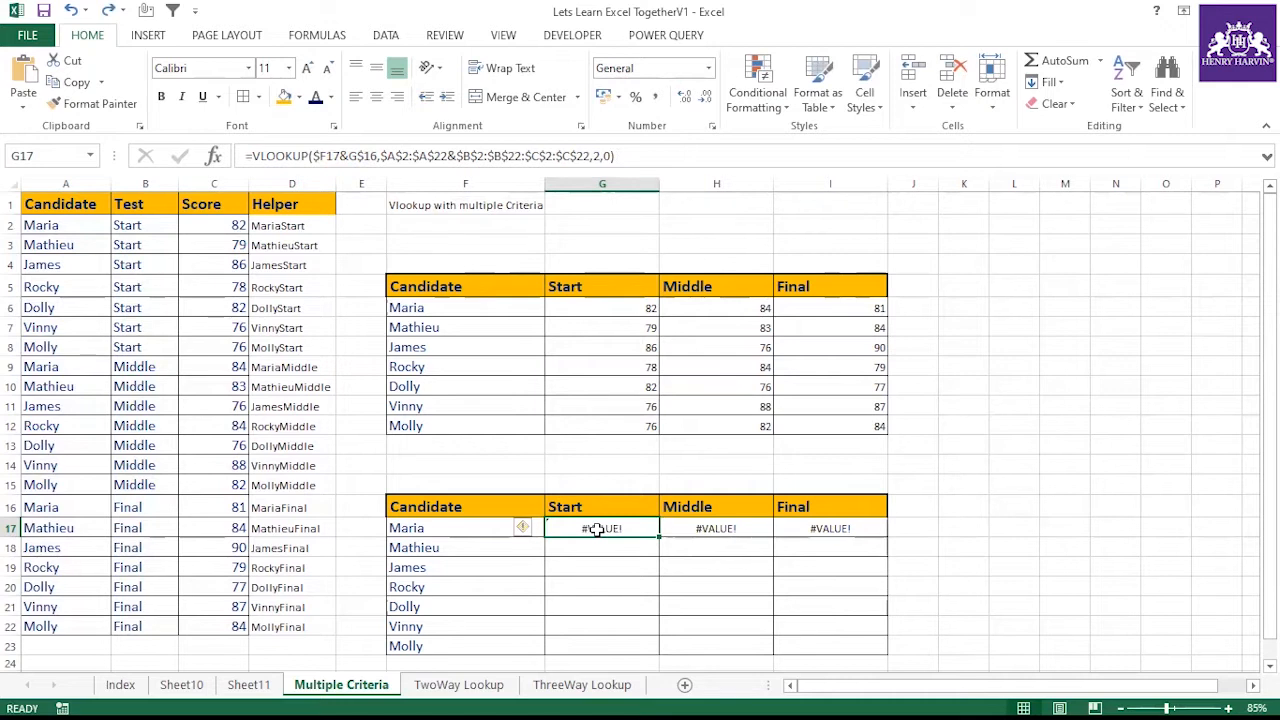
key("ctrl+z")
key("ctrl+z")
key("ctrl+z")
key("ctrl+z")
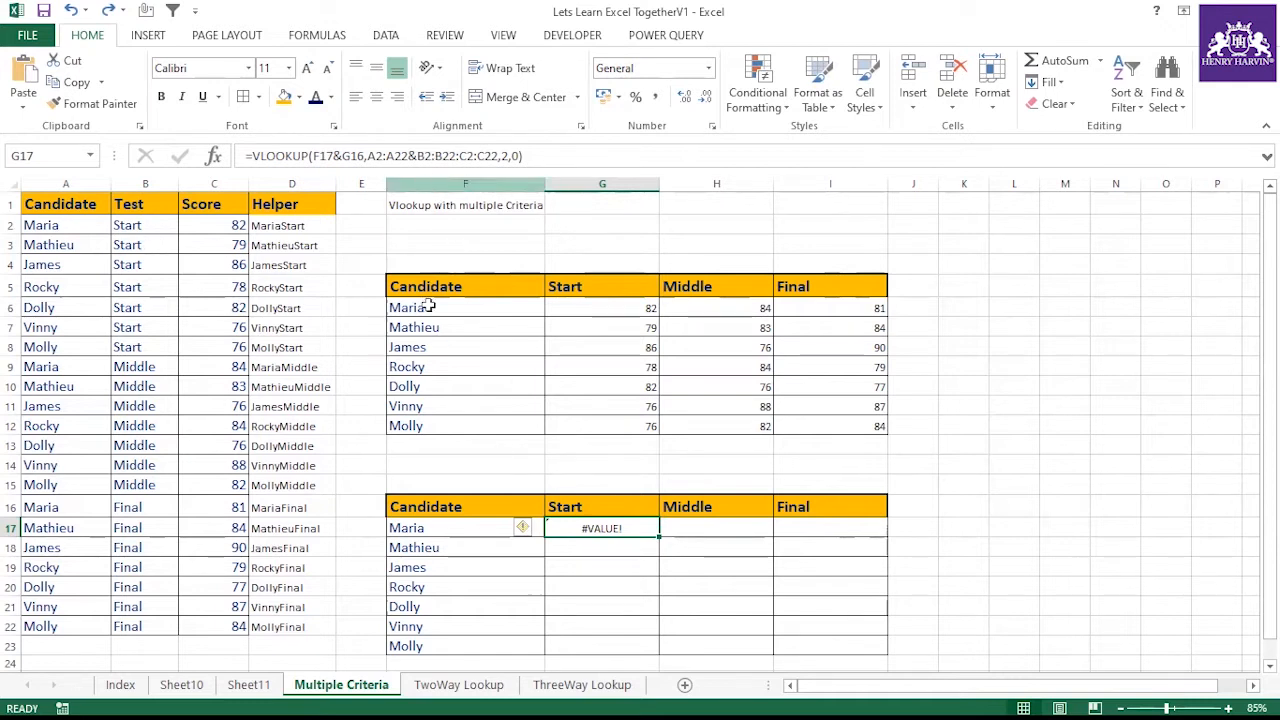
left_click_drag(58, 224, 146, 618)
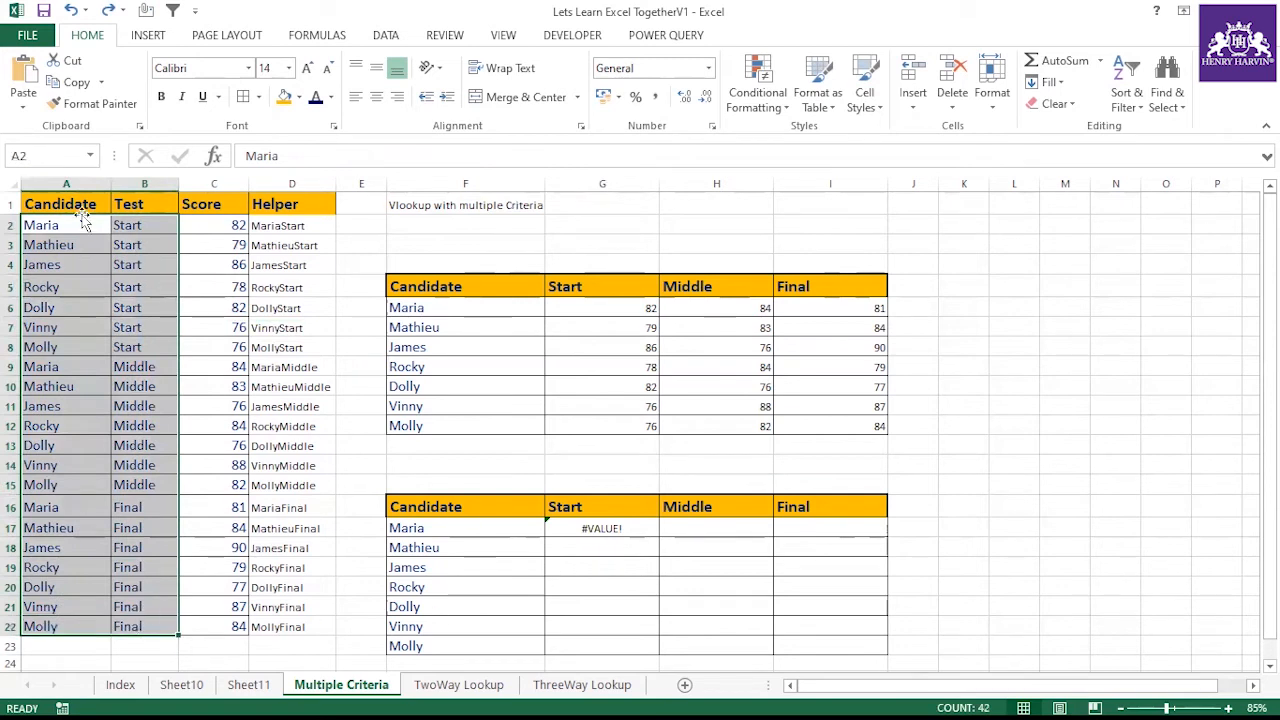
left_click_drag(76, 222, 58, 625)
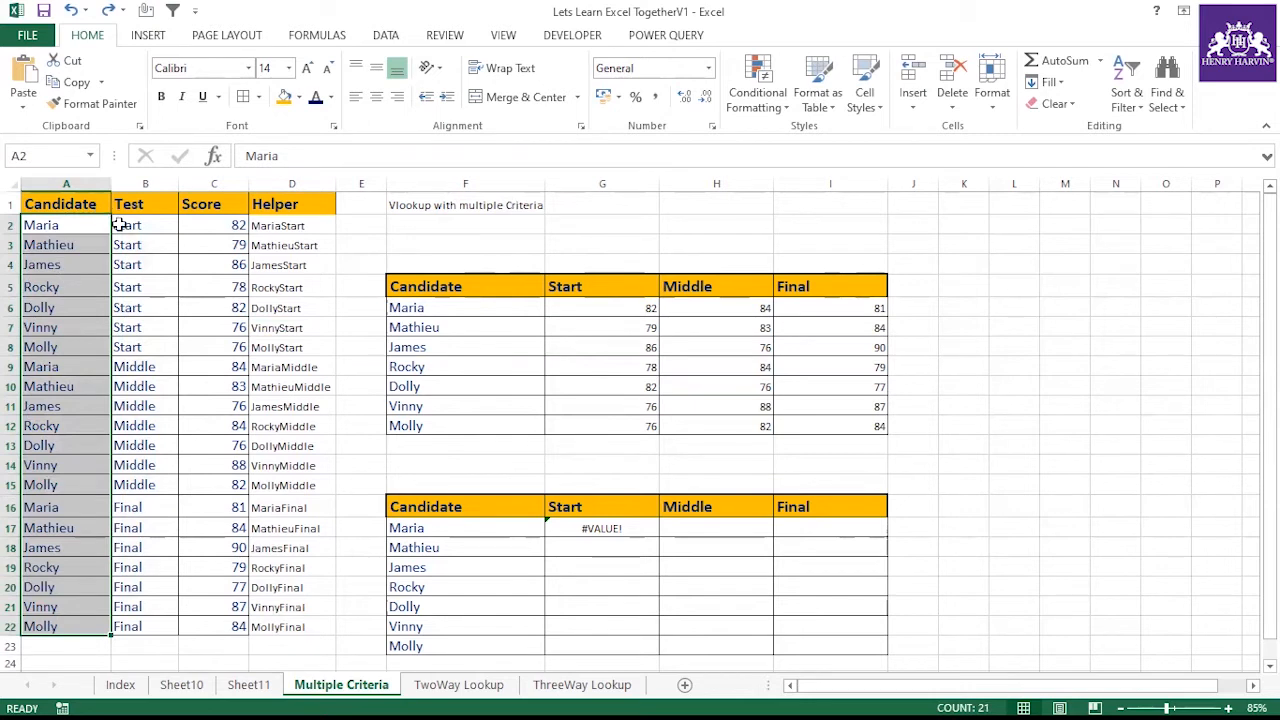
left_click_drag(86, 225, 216, 628)
left_click(612, 532)
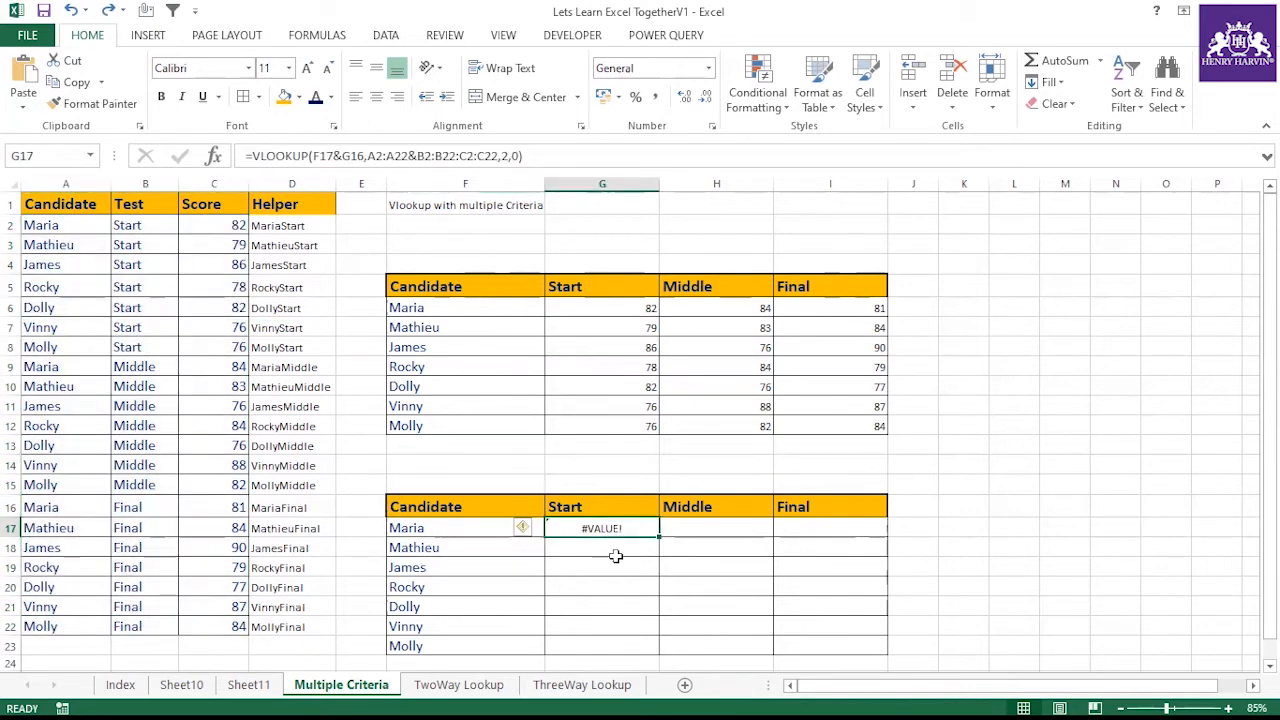
key("Delete")
left_click(615, 560)
scroll(685, 500, "down", 1)
scroll(634, 403, "up", 1)
scroll(534, 380, "down", 2)
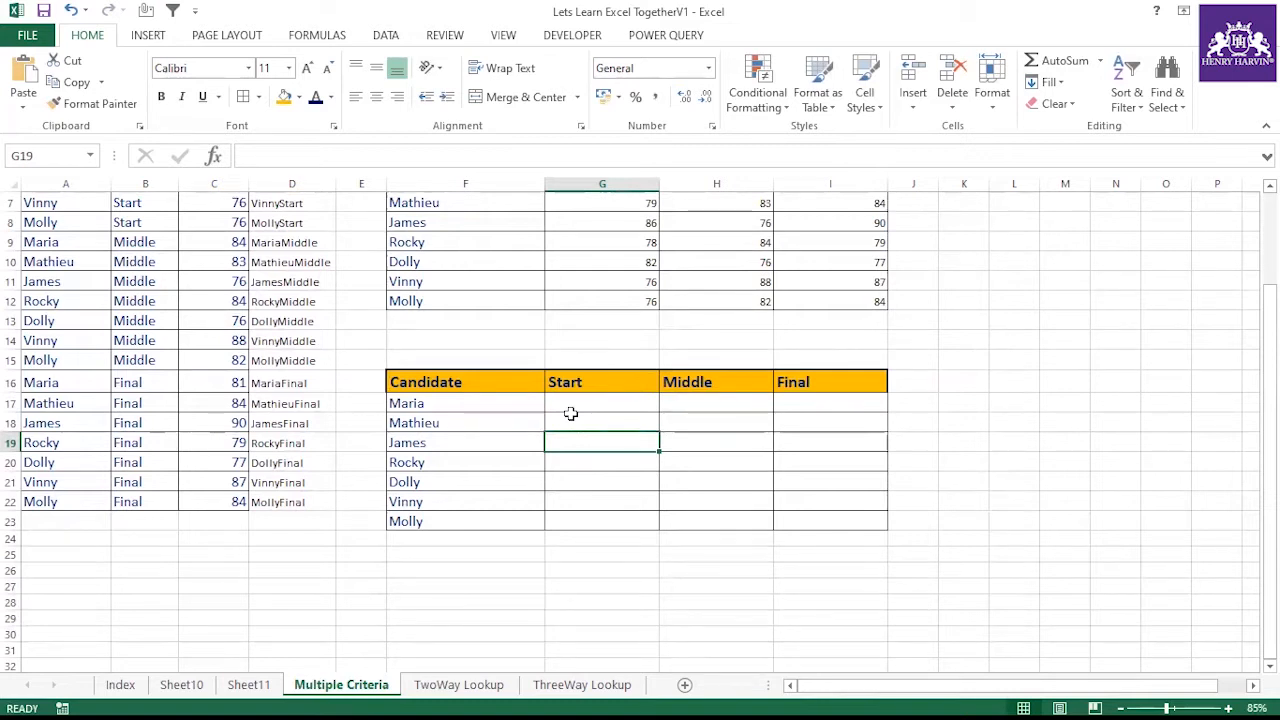
scroll(570, 413, "up", 2)
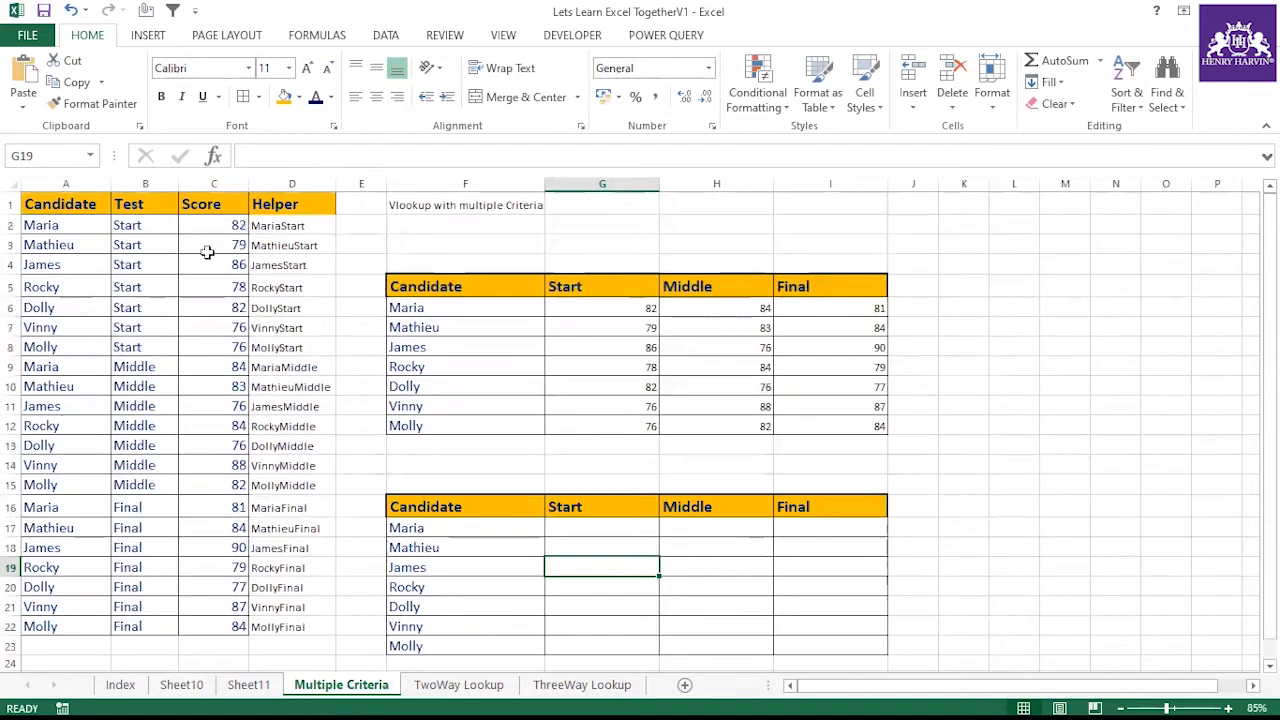
Review the Helper column entries and the INDEX/MATCH results in the upper table
left_click(281, 229)
left_click(284, 284)
left_click(287, 349)
left_click(306, 386)
left_click_drag(434, 286, 871, 429)
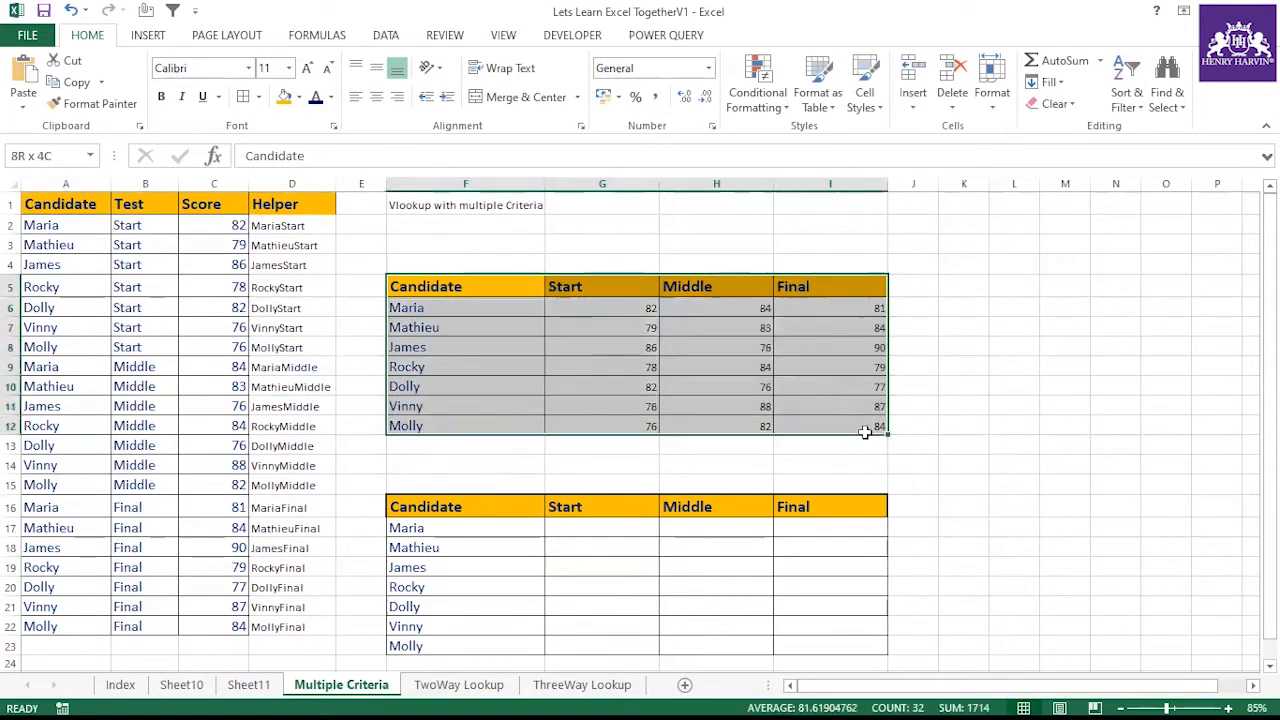
Review the Helper column entries in D1:D22 alongside both result tables
left_click(586, 545)
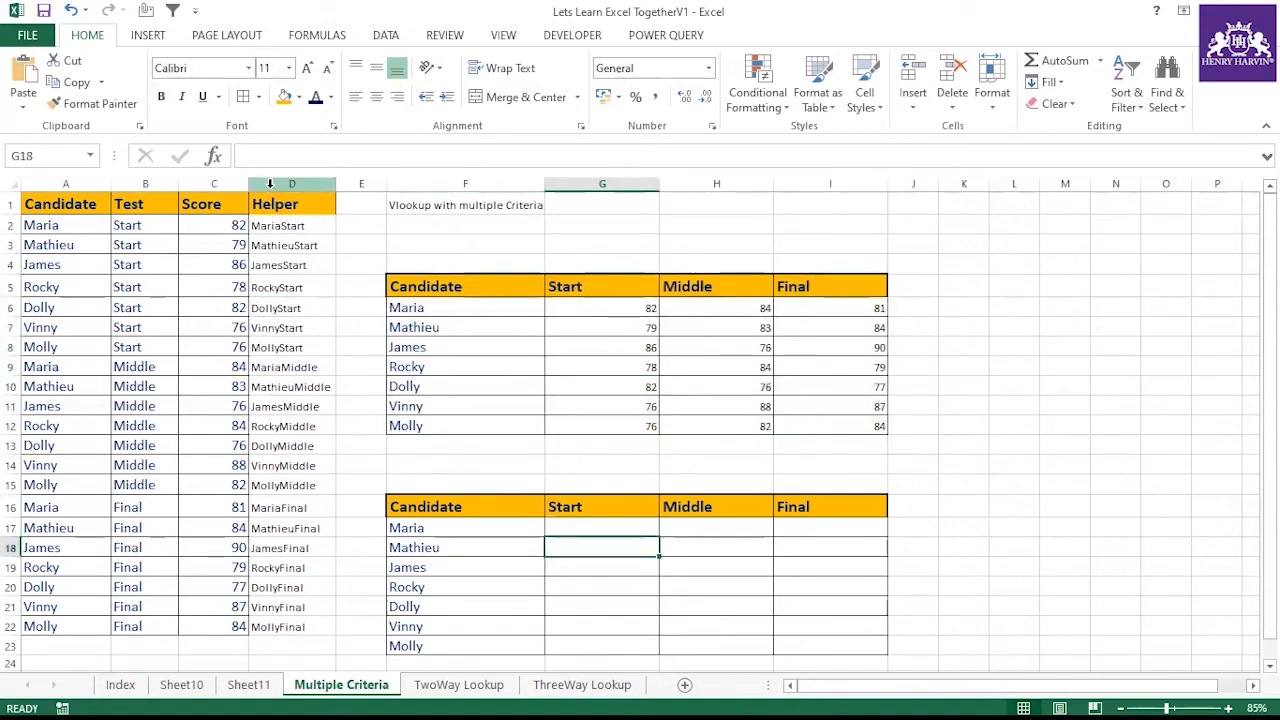
left_click(272, 184)
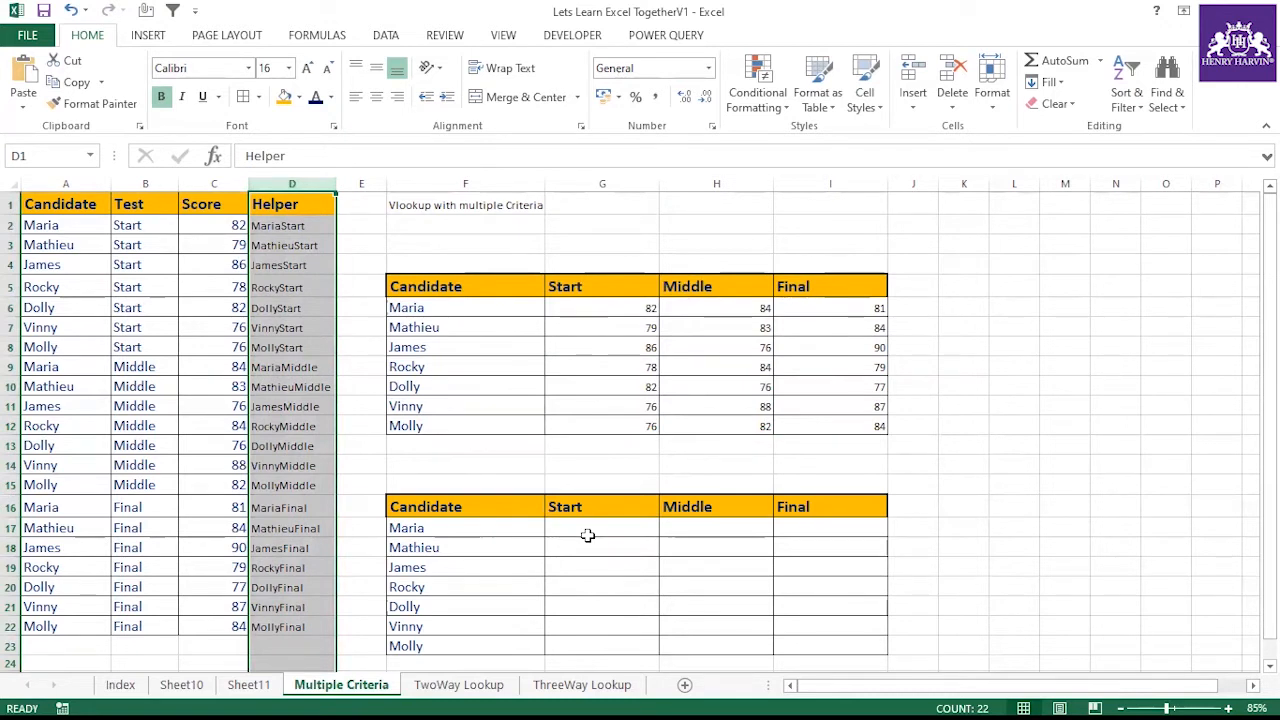
scroll(535, 483, "down", 1)
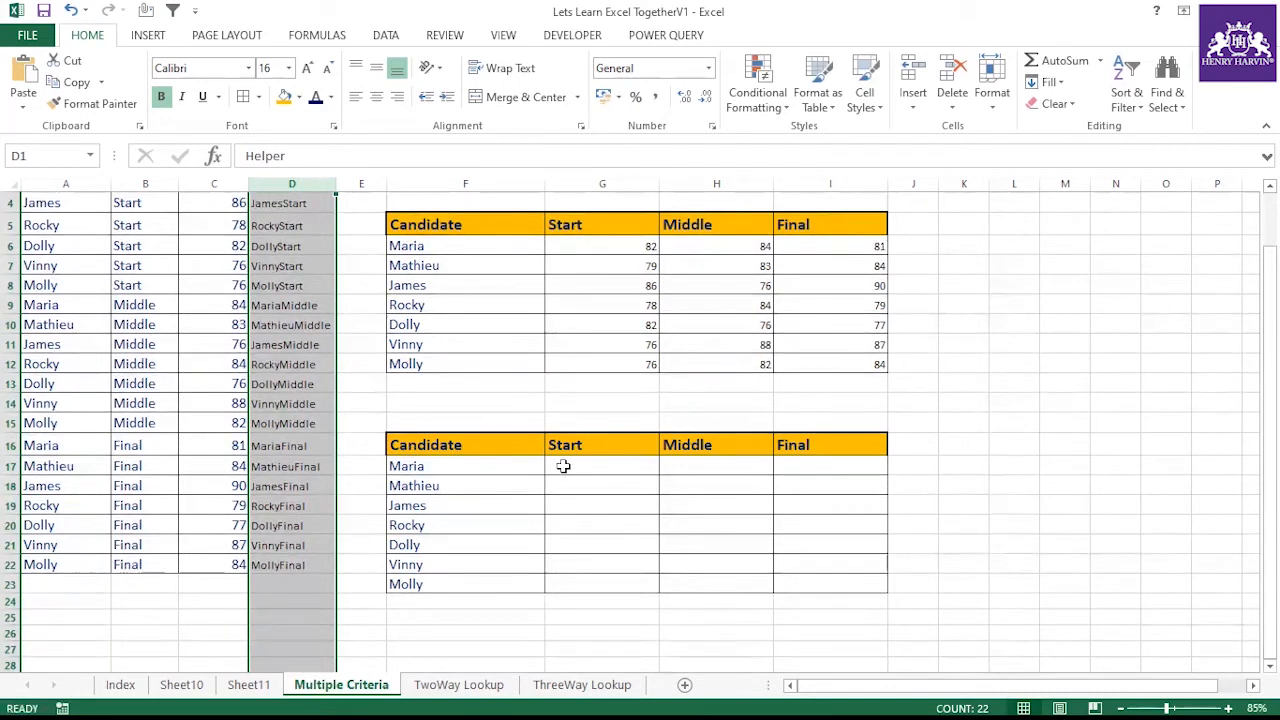
left_click(469, 463)
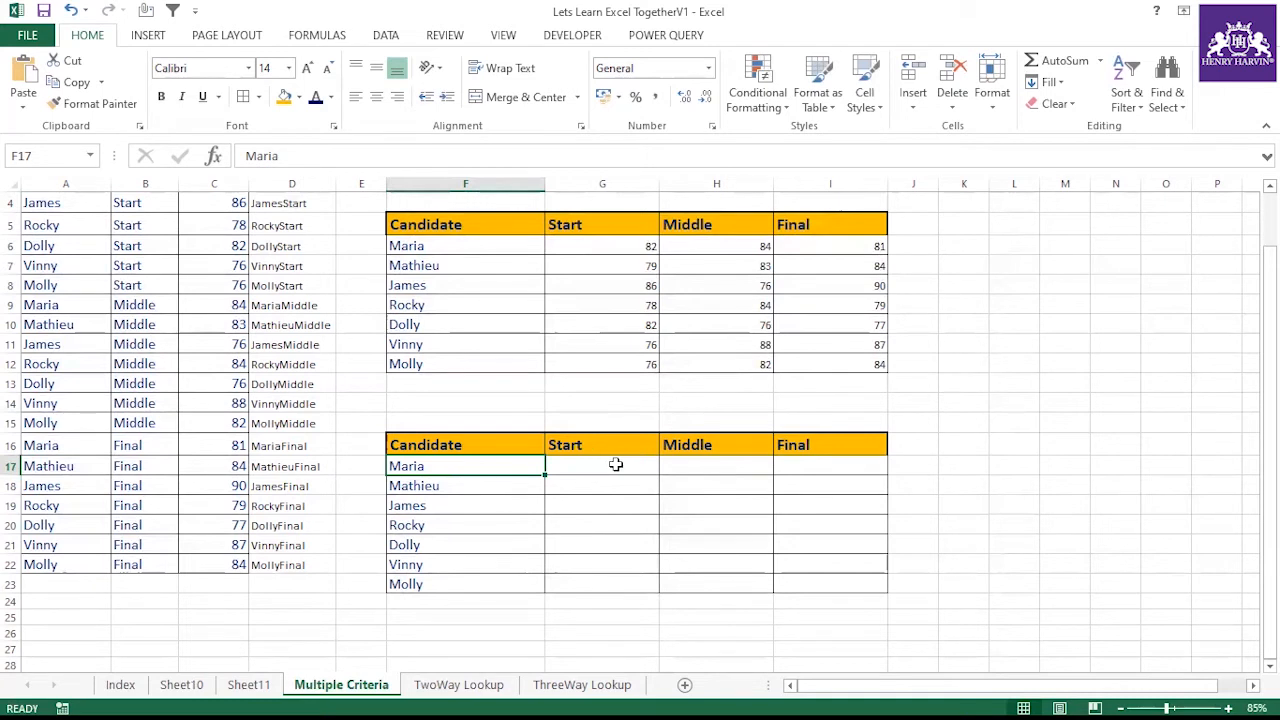
scroll(320, 415, "up", 1)
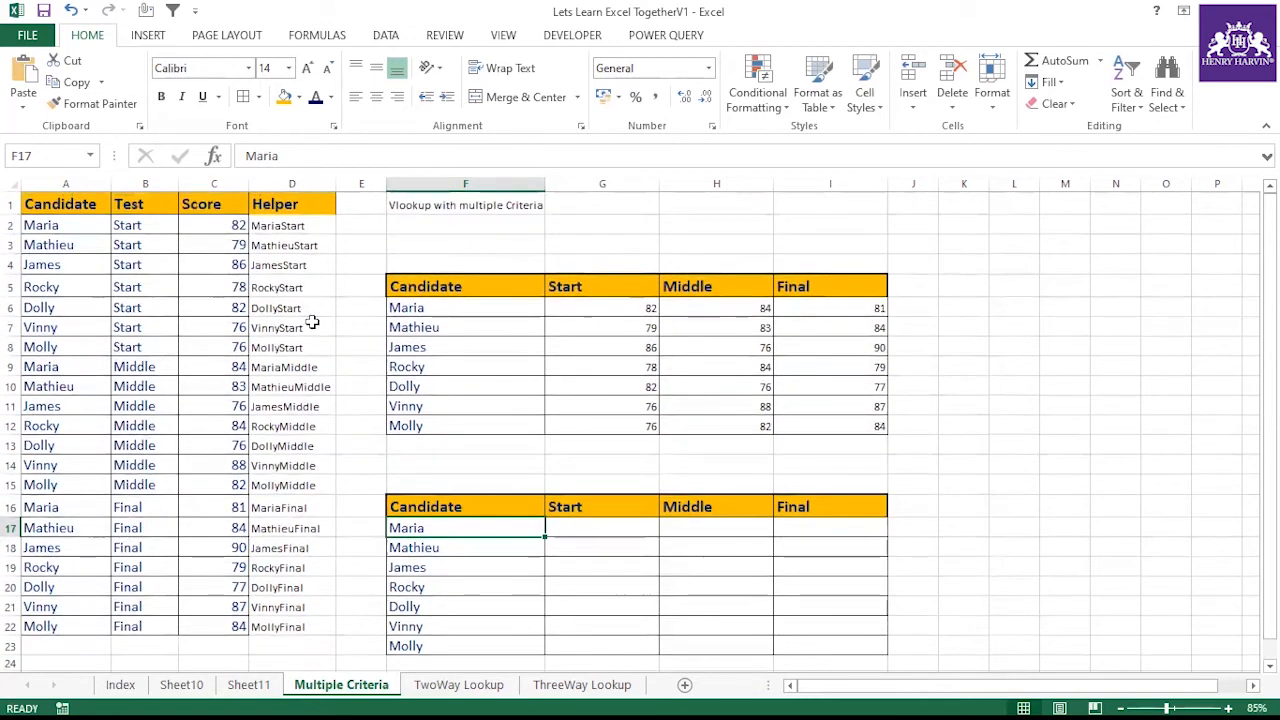
left_click(290, 200)
left_click_drag(290, 200, 280, 625)
left_click_drag(289, 203, 280, 625)
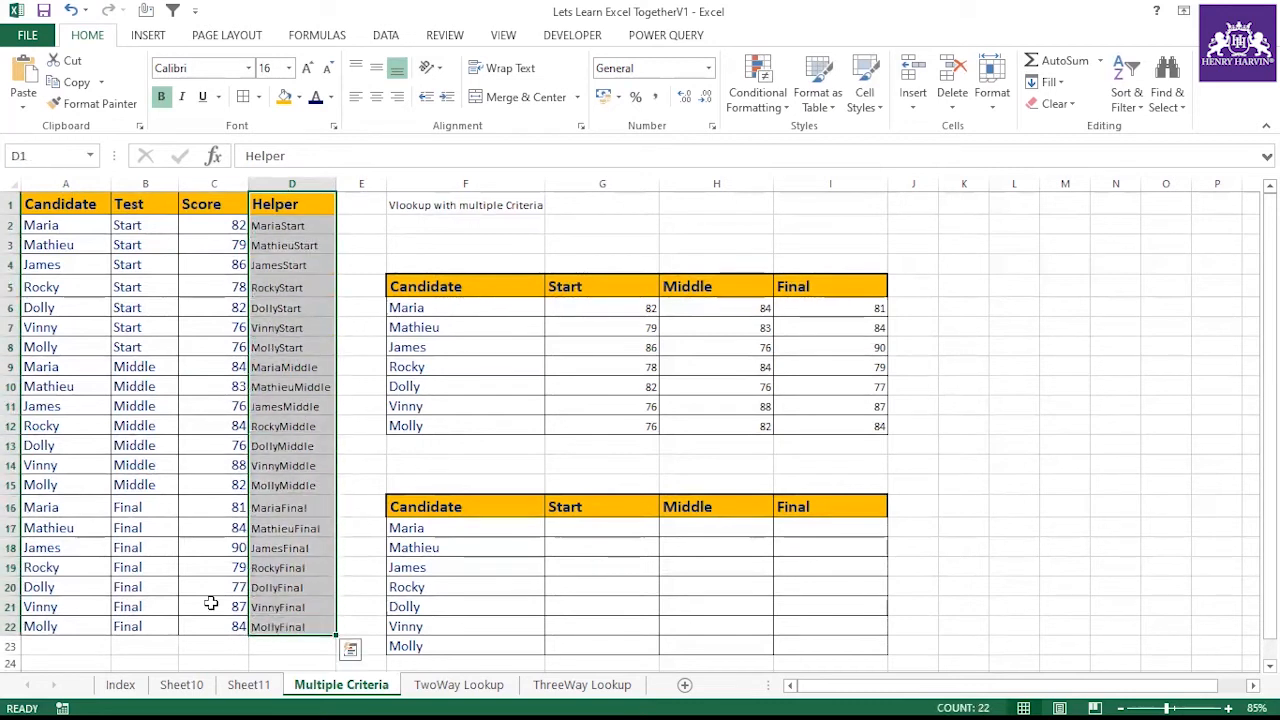
left_click_drag(289, 204, 278, 626)
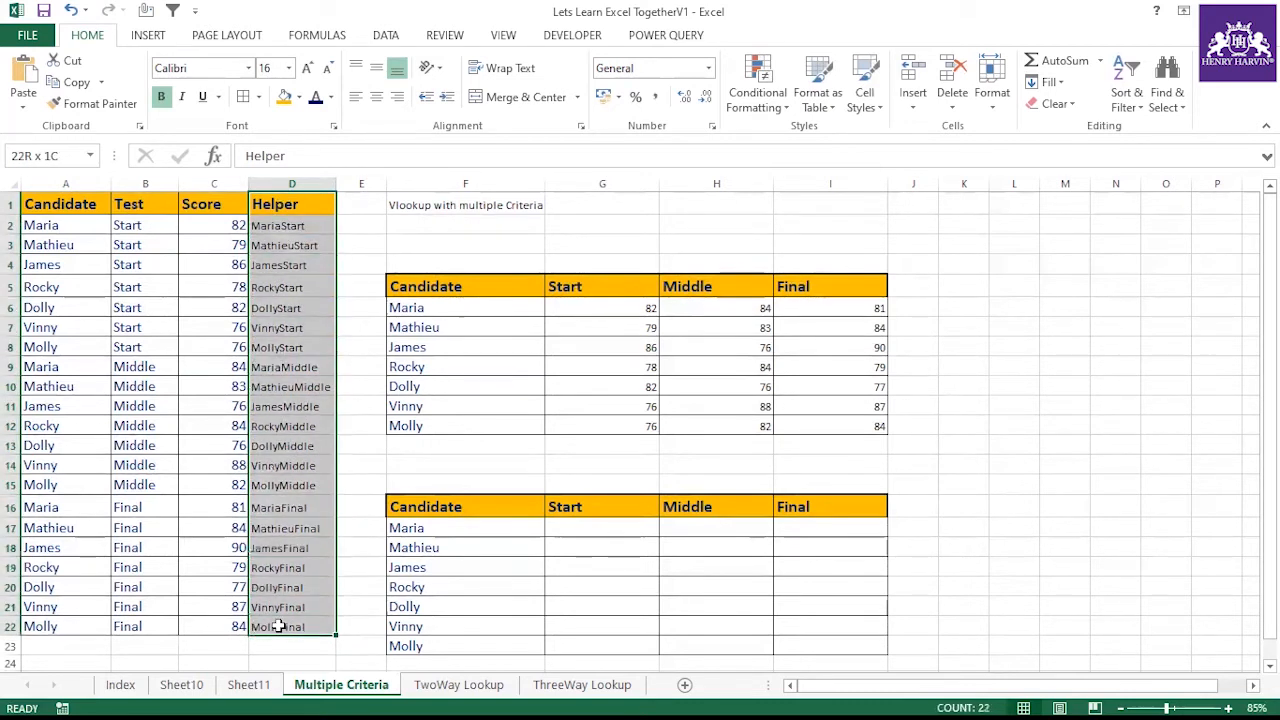
left_click(274, 184)
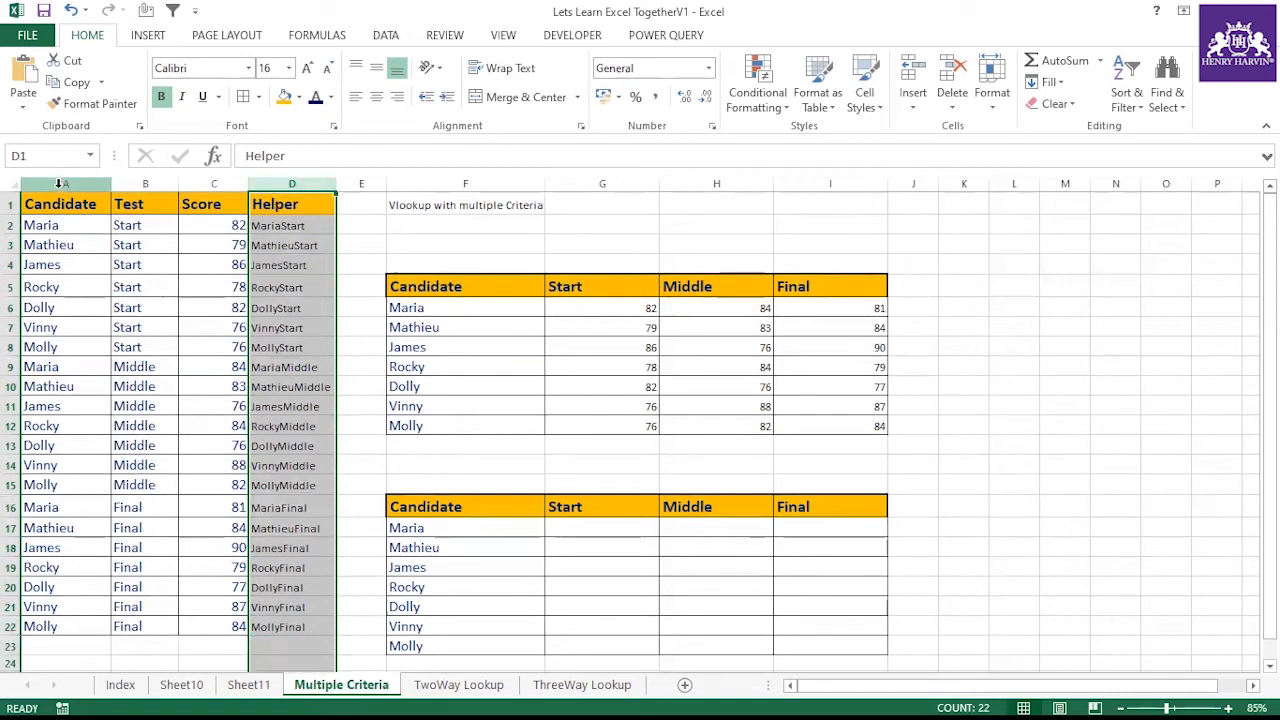
left_click(264, 222)
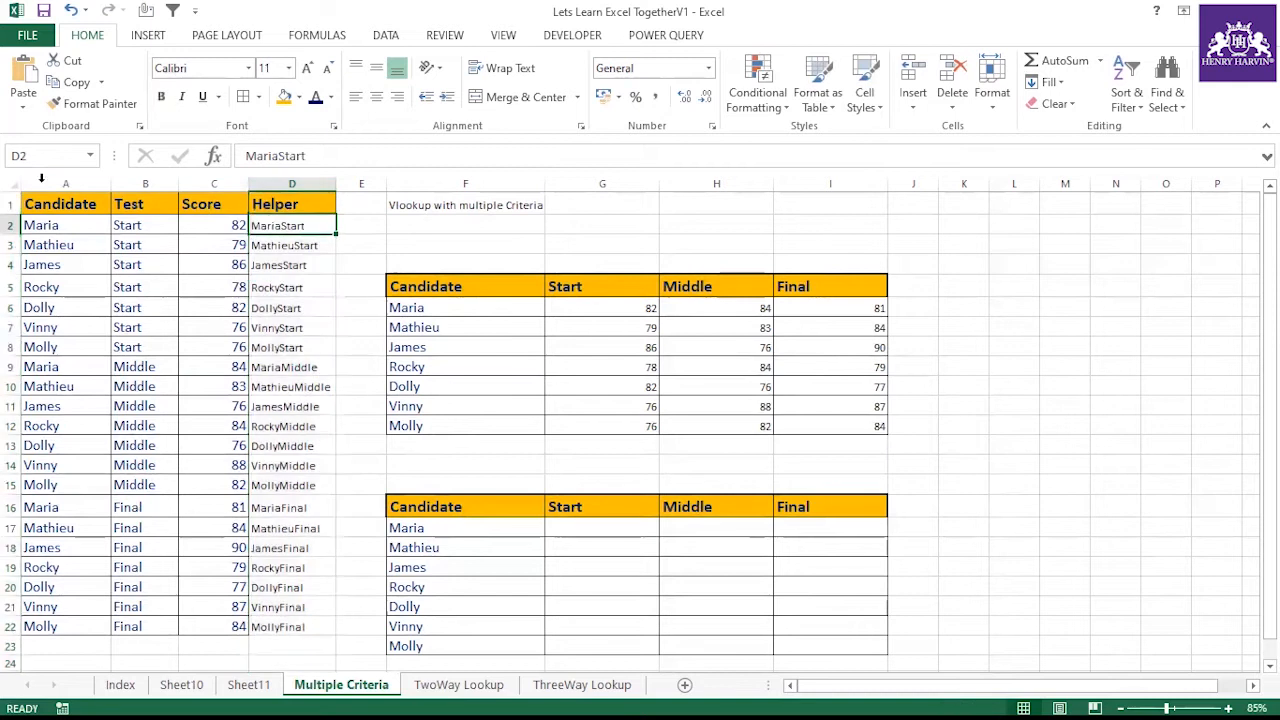
scroll(242, 325, "down", 1)
scroll(454, 326, "up", 1)
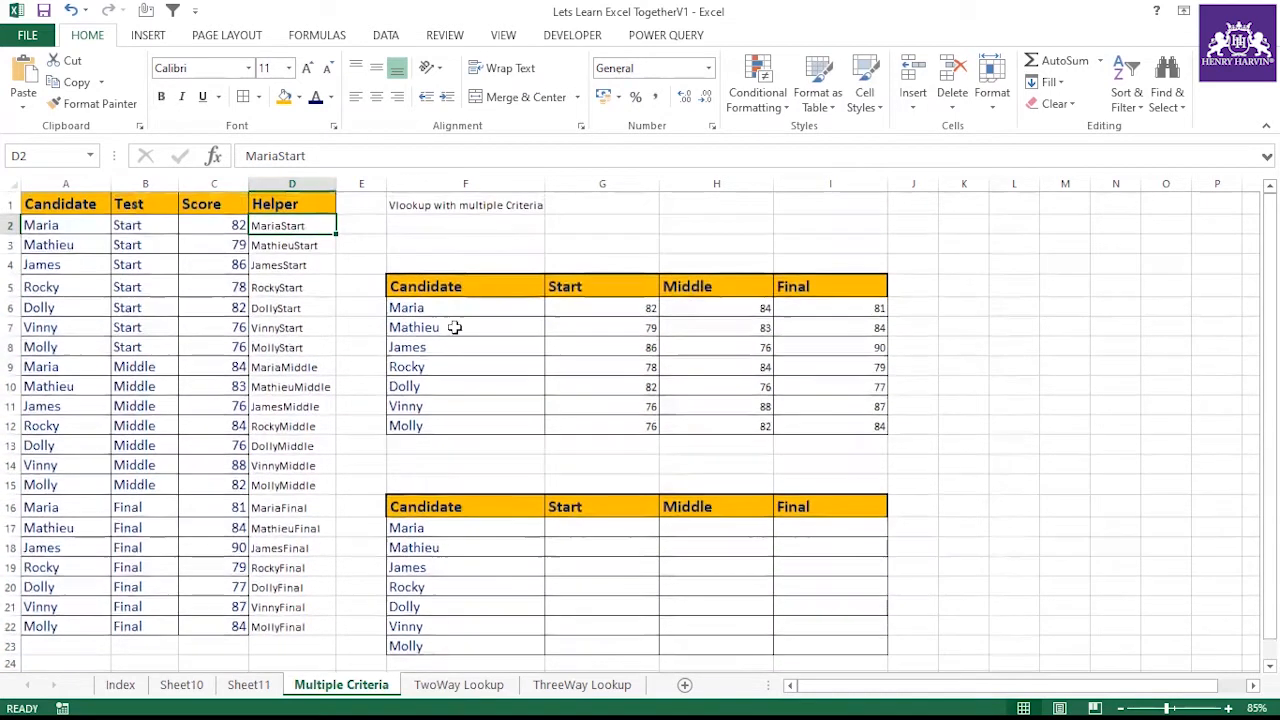
scroll(600, 450, "down", 2)
scroll(575, 370, "up", 2)
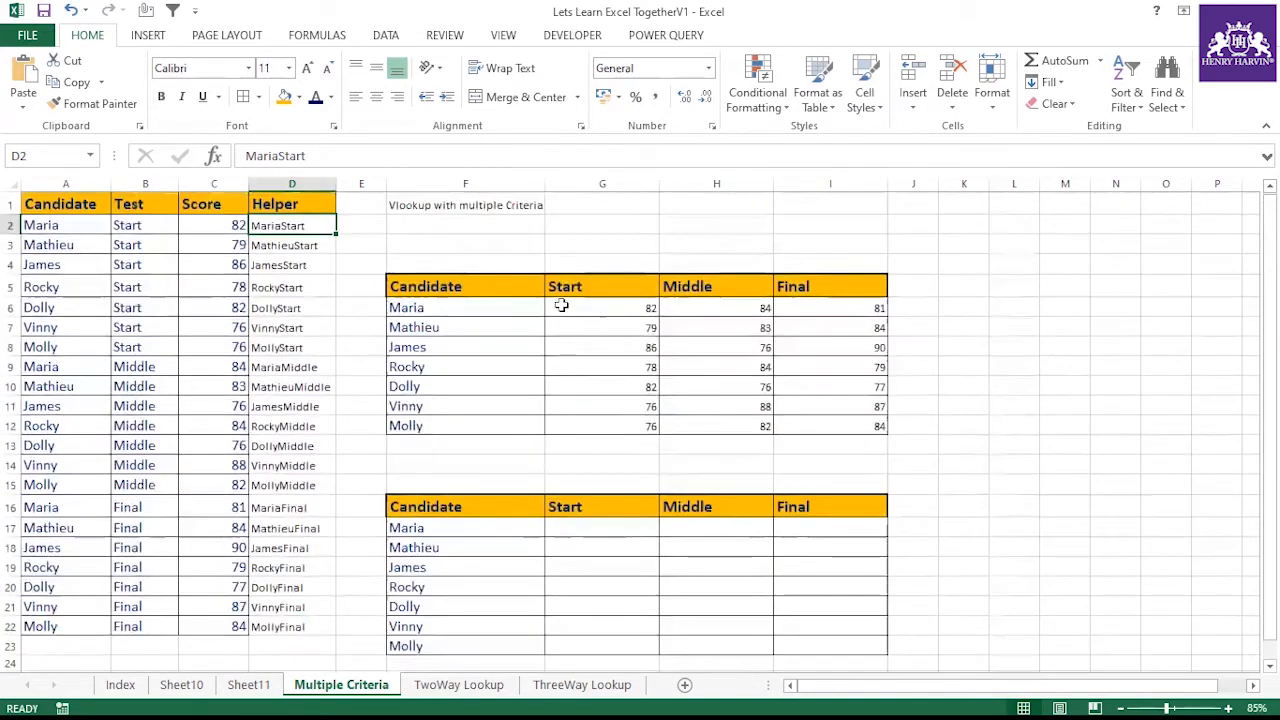
Enter the formula =F17=A1:A22 in G17 to compare Maria against the Candidate column
left_click(598, 529)
type("=")
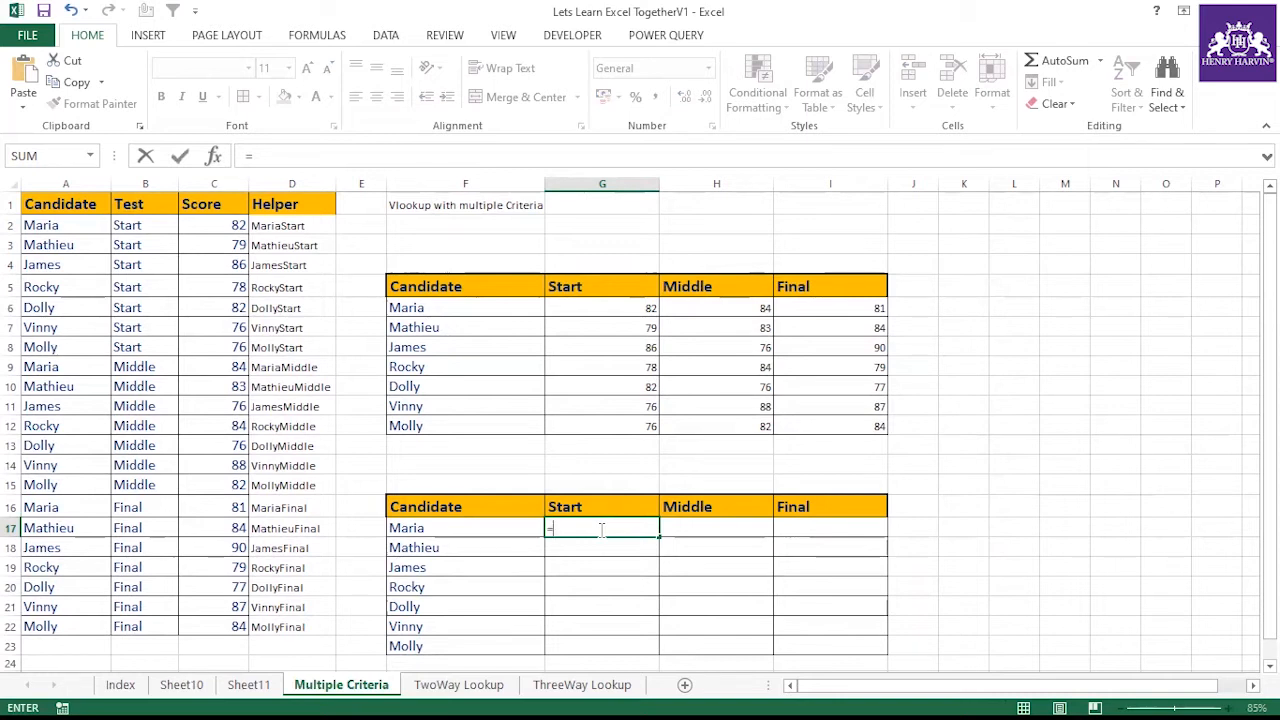
key("BackSpace")
type("=")
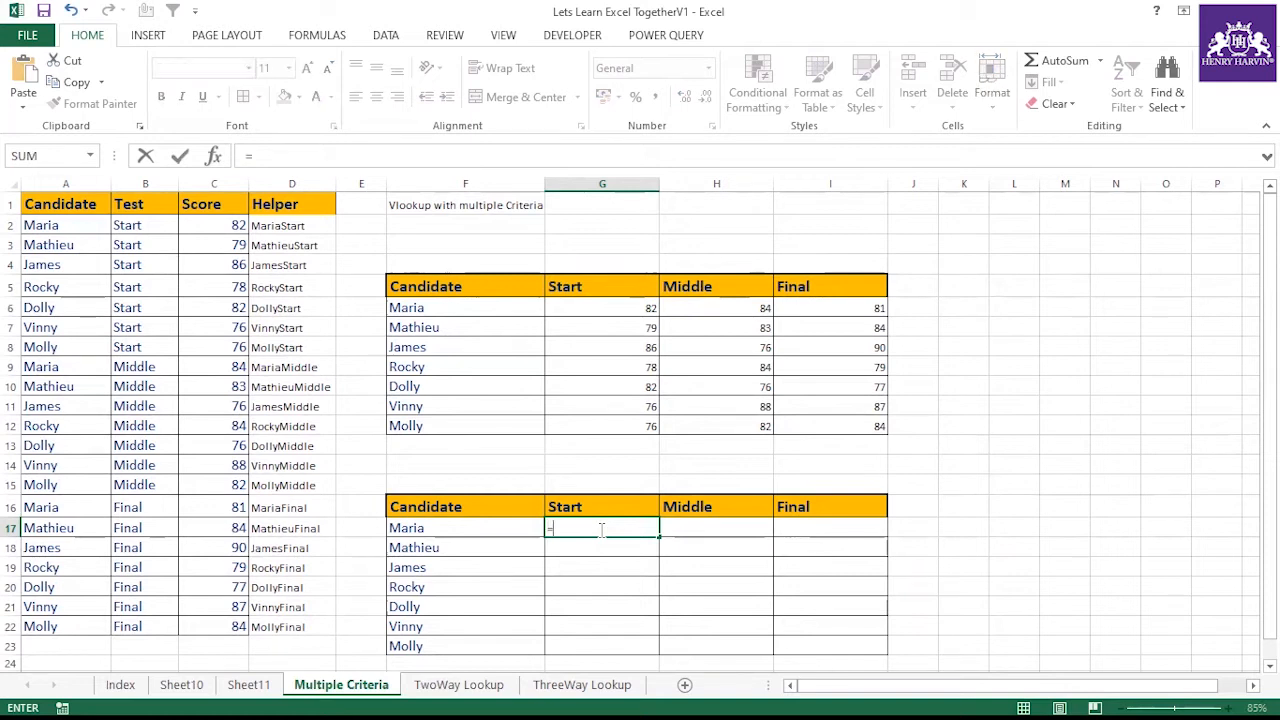
left_click(60, 225)
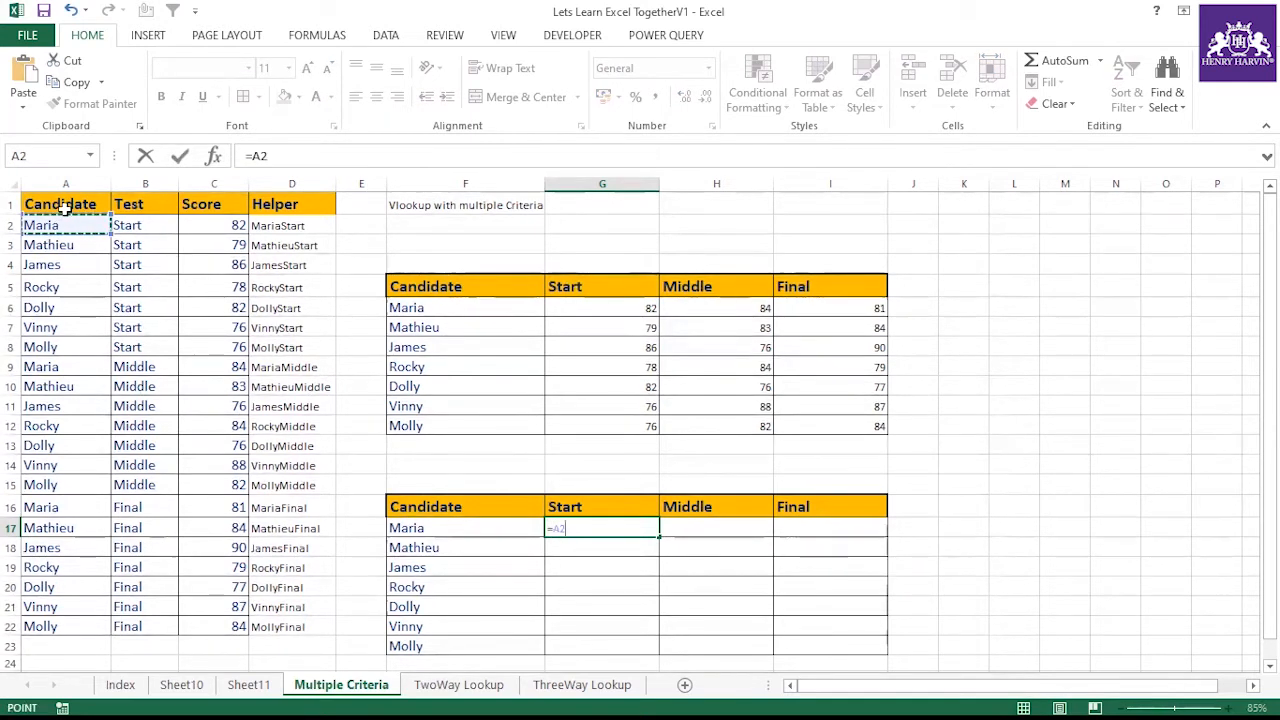
left_click_drag(63, 207, 45, 627)
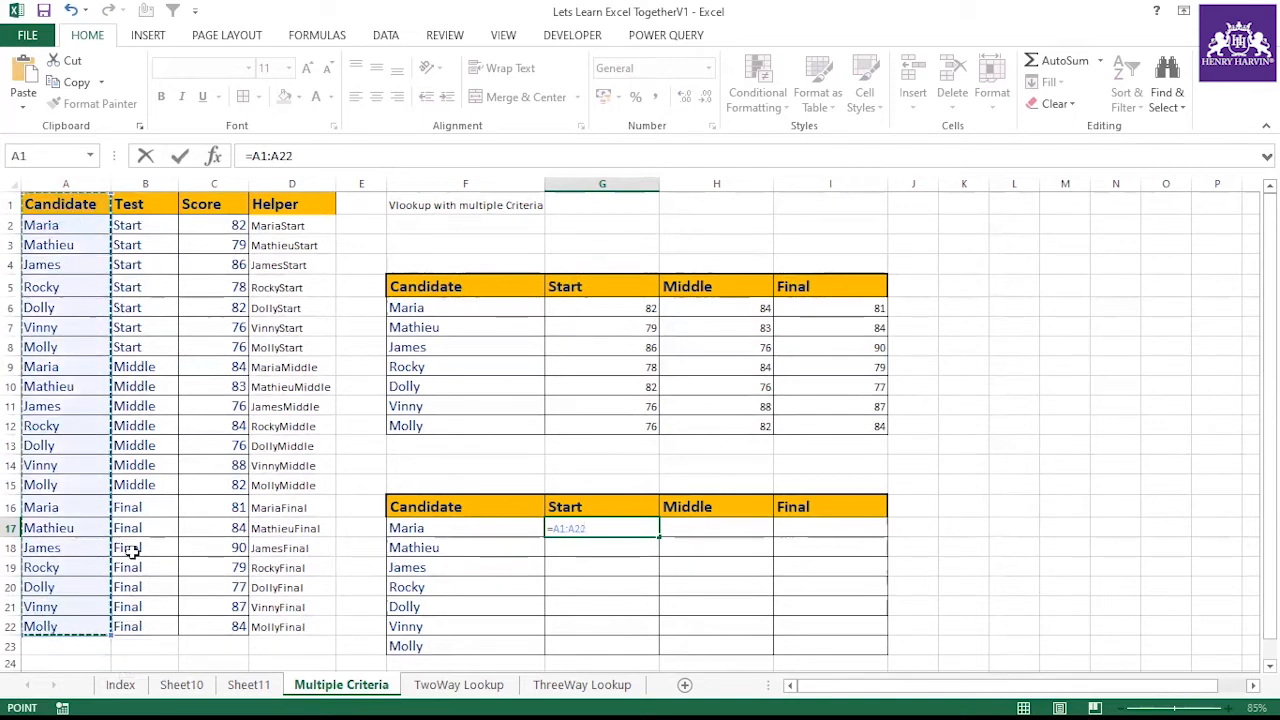
key("F2")
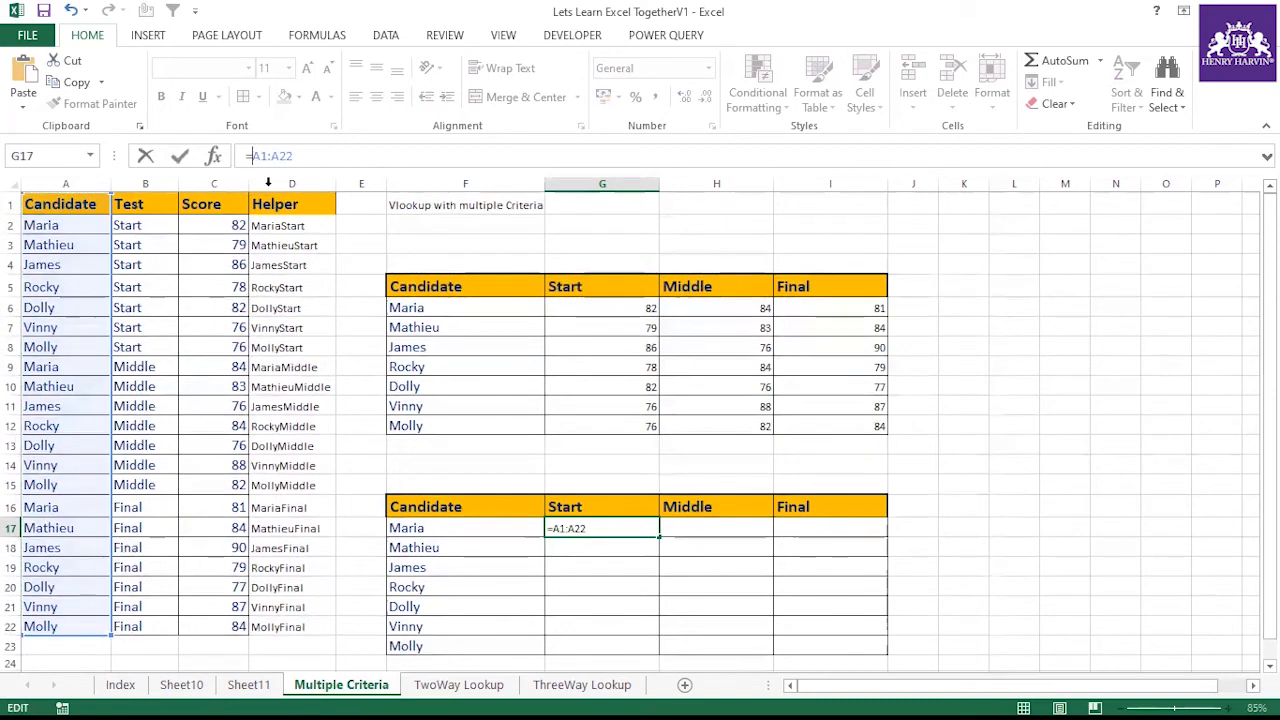
left_click(481, 527)
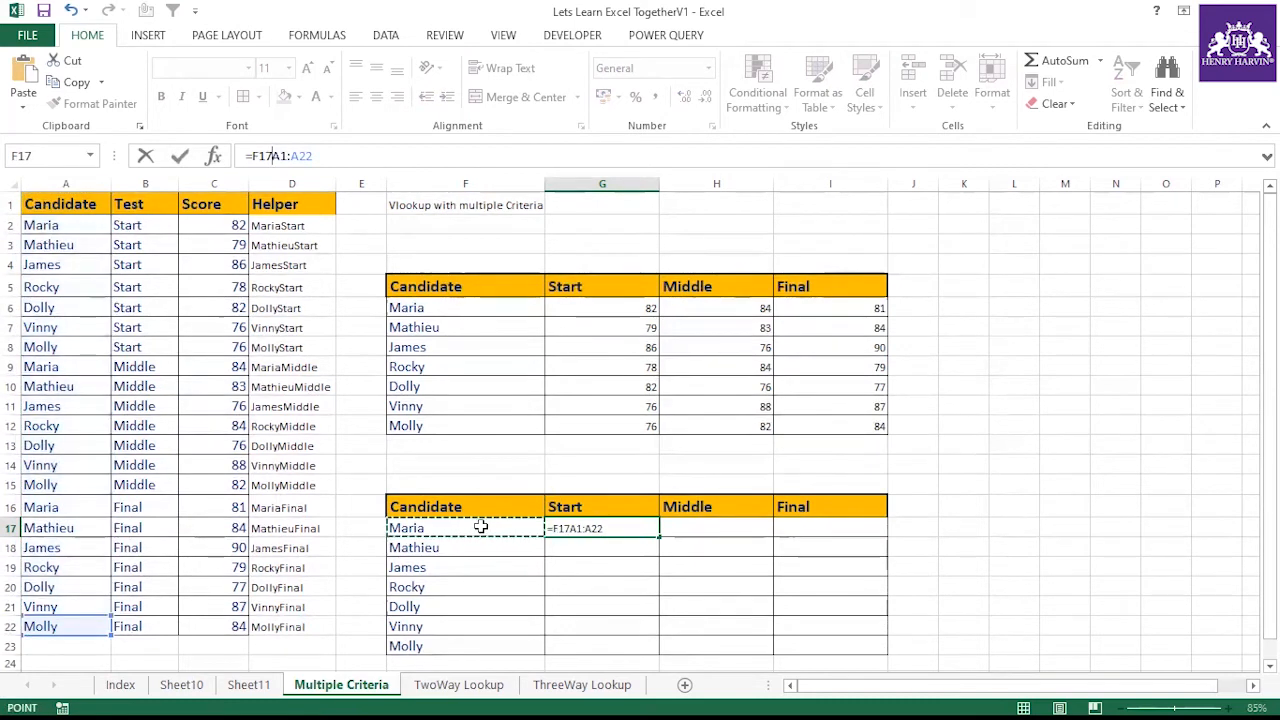
type("=")
key("Return")
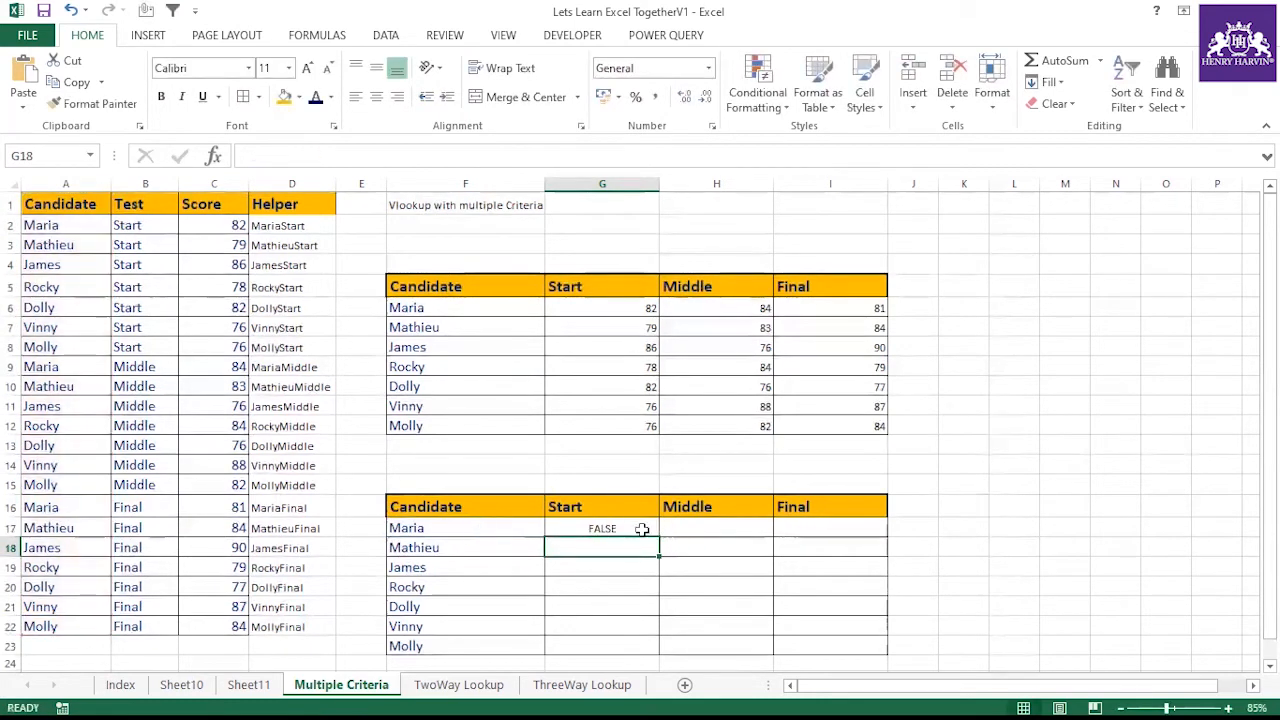
Make the A1:A22 range in G17's formula absolute as $A$1:$A$22
key("Up")
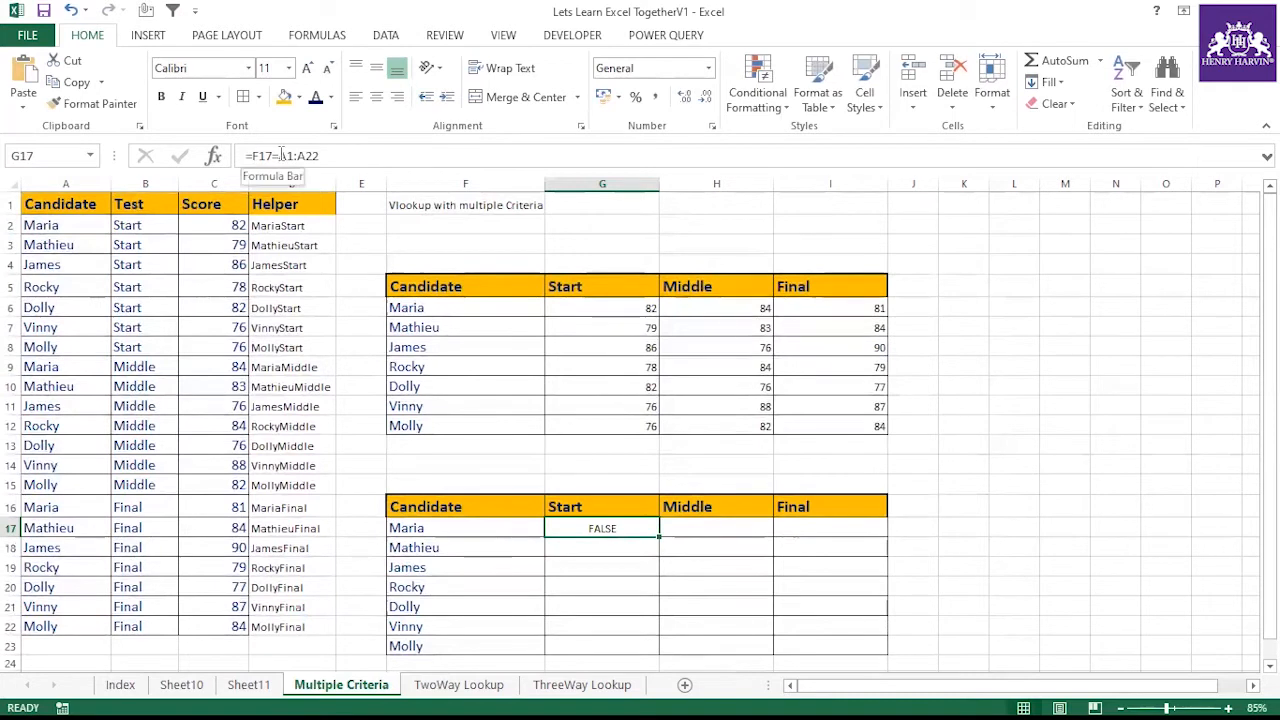
left_click_drag(281, 156, 327, 156)
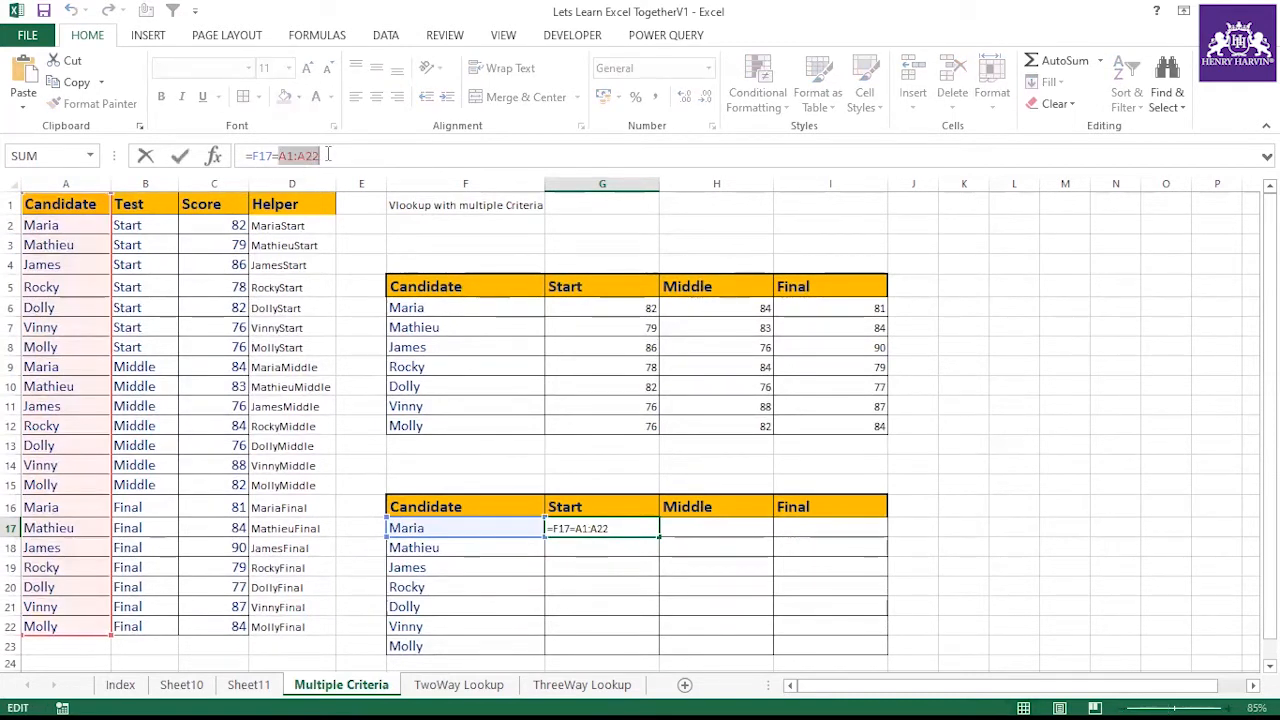
key("F4")
key("Return")
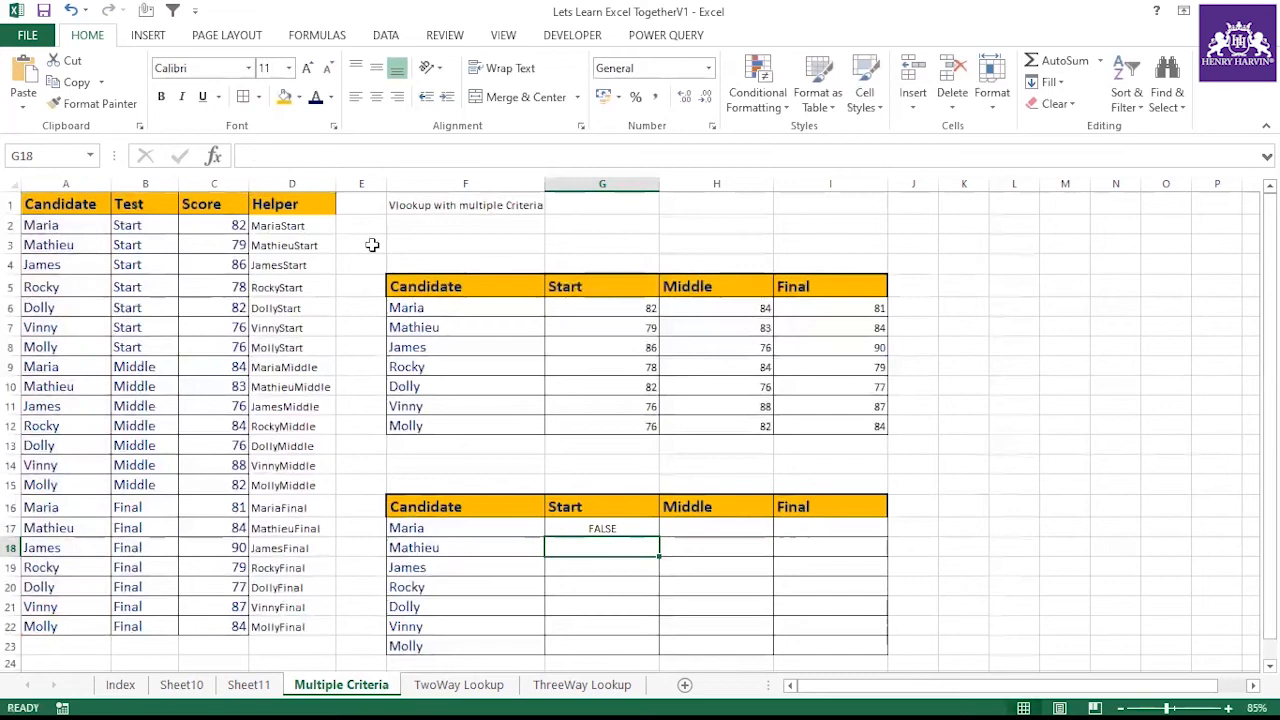
Evaluate G17's comparison formula to view its TRUE/FALSE array, then revert the evaluation
left_click(613, 526)
left_click_drag(252, 155, 393, 160)
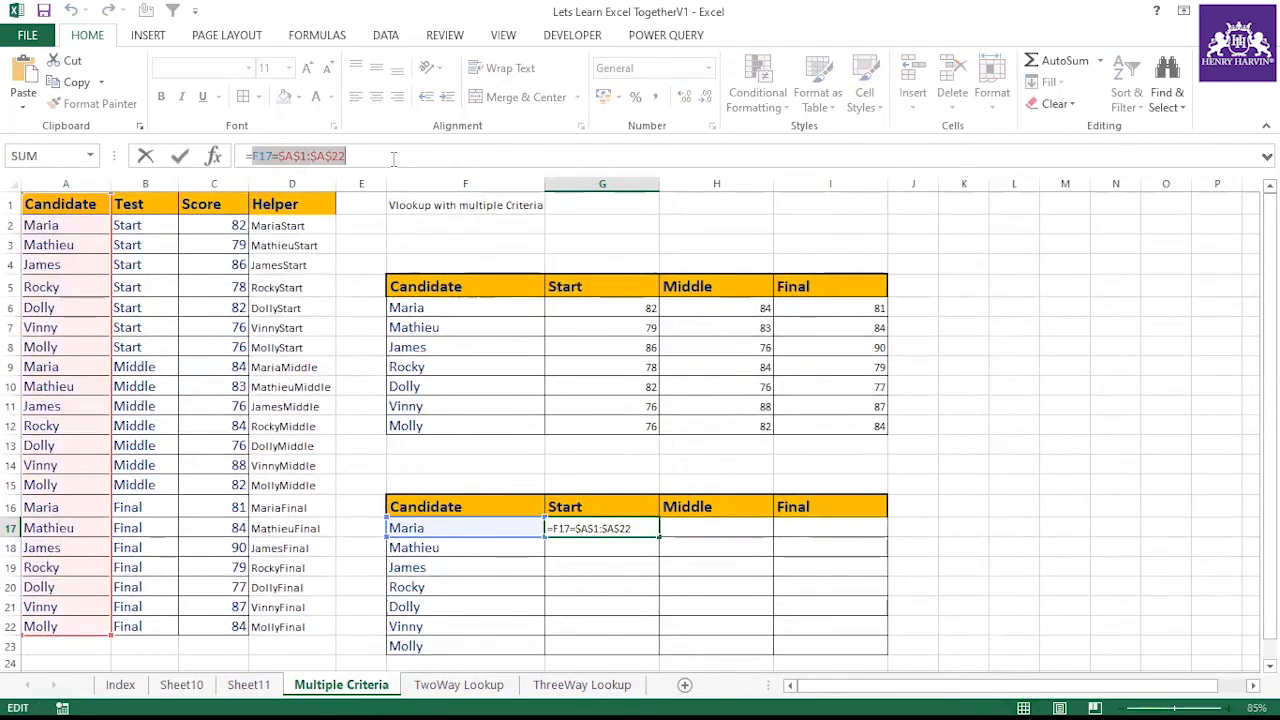
key("F9")
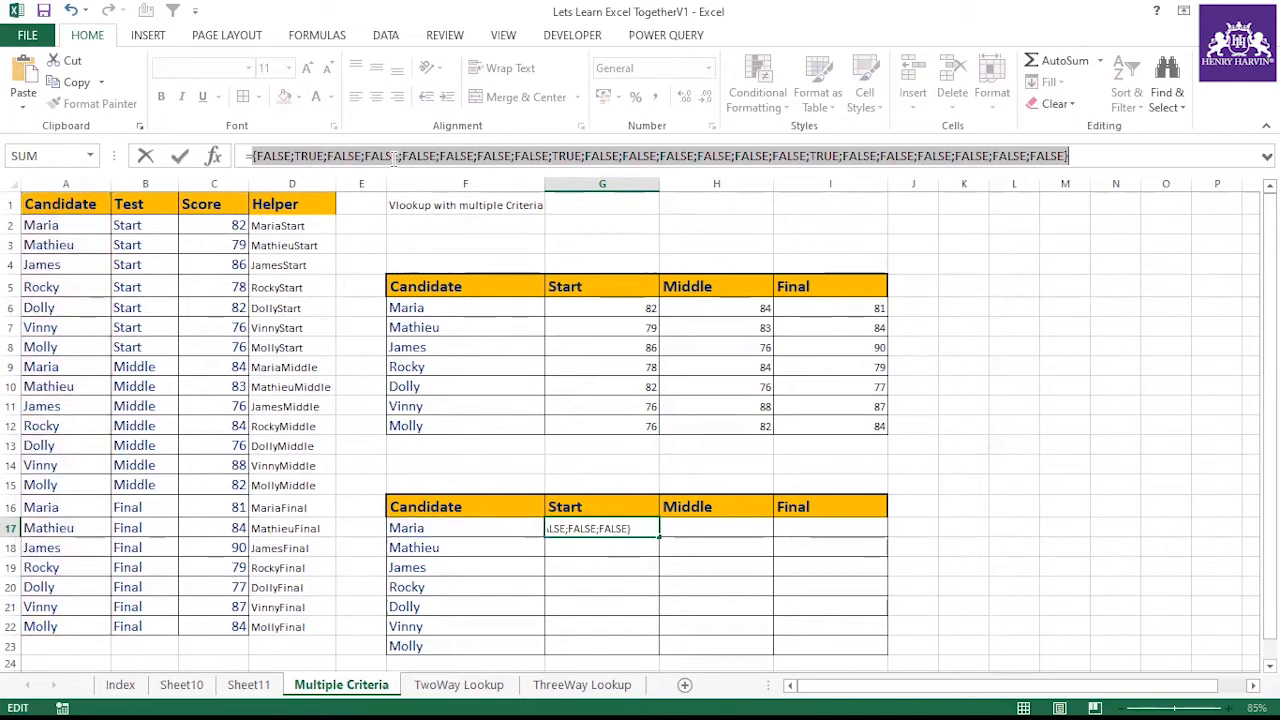
mouse_move(451, 172)
left_mouse_down()
mouse_move(452, 200)
mouse_move(452, 176)
left_mouse_up()
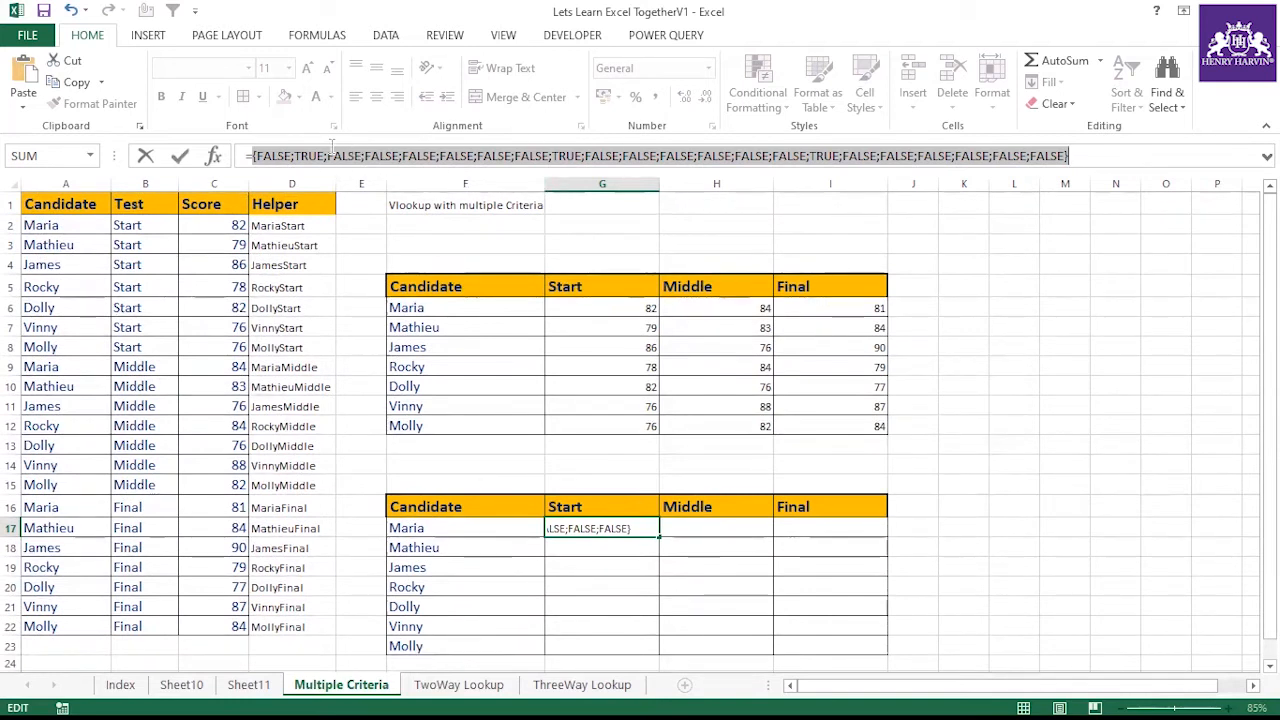
key("ctrl+z")
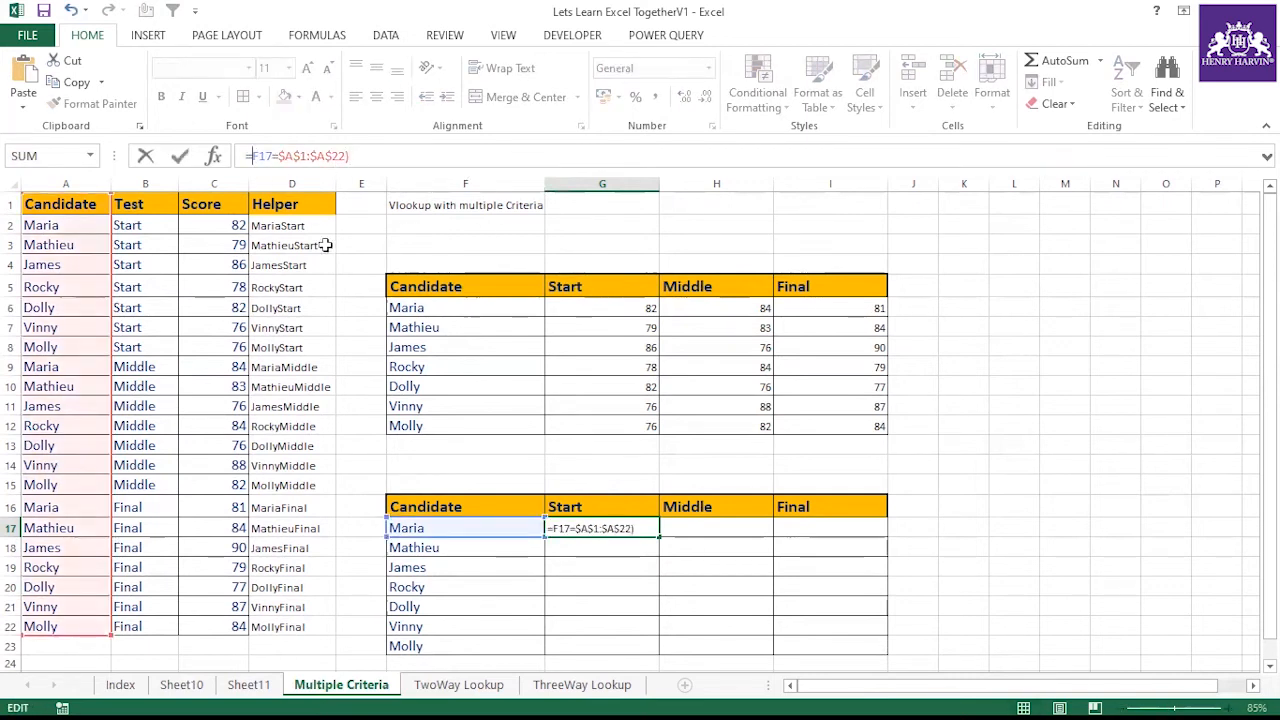
Extend G17's formula to =(F17=$A$1:$A$22)*(G16=B1:B22), multiplying the candidate and test conditions
type("(")
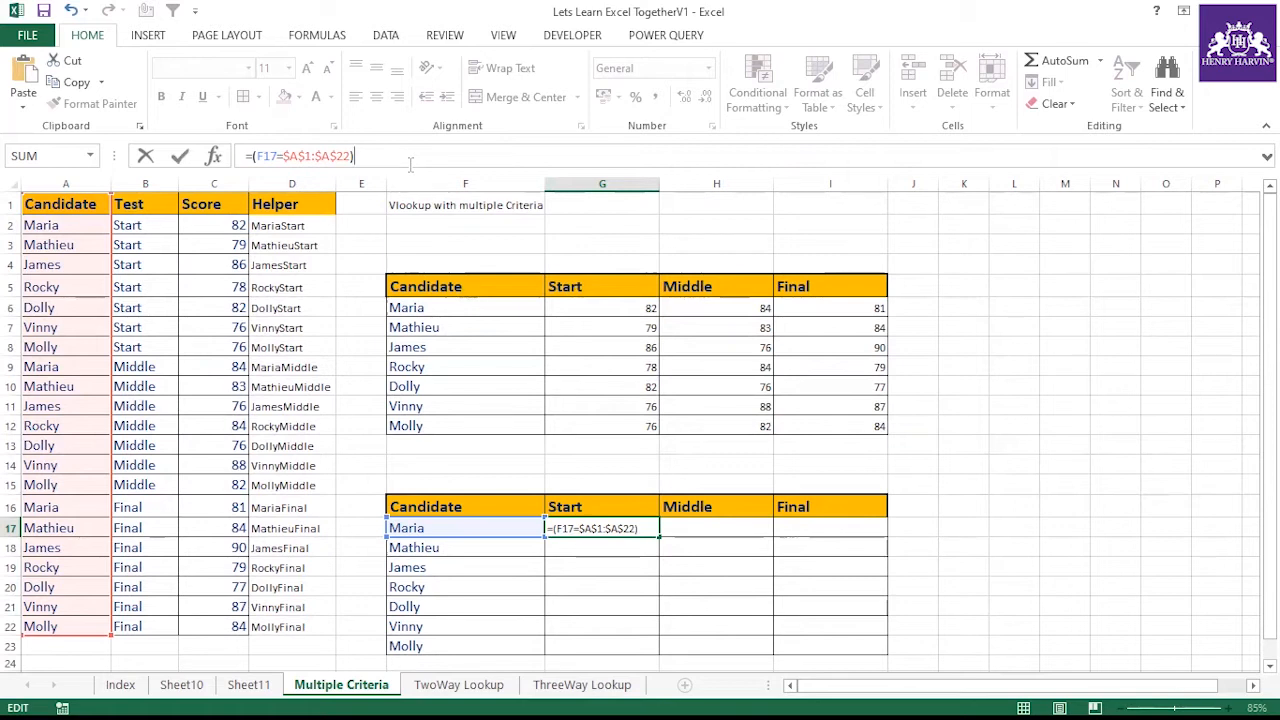
type("*(")
left_click(608, 507)
type("=")
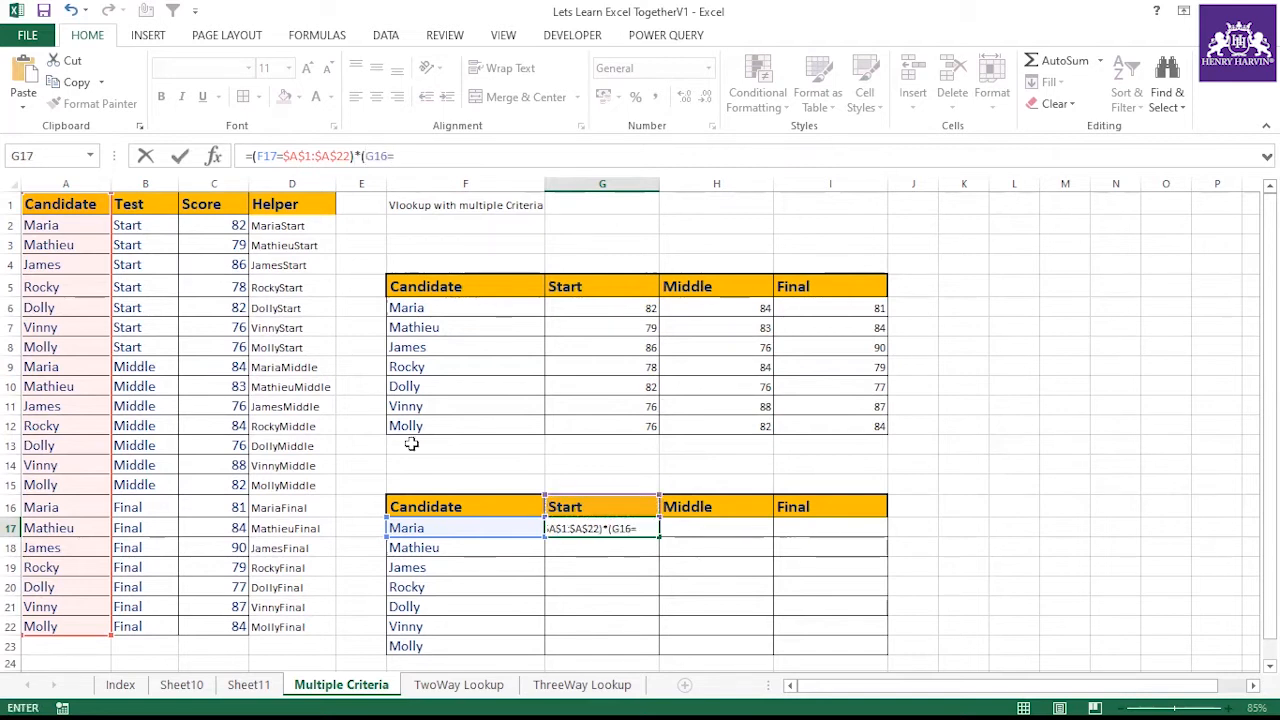
left_click_drag(158, 208, 152, 620)
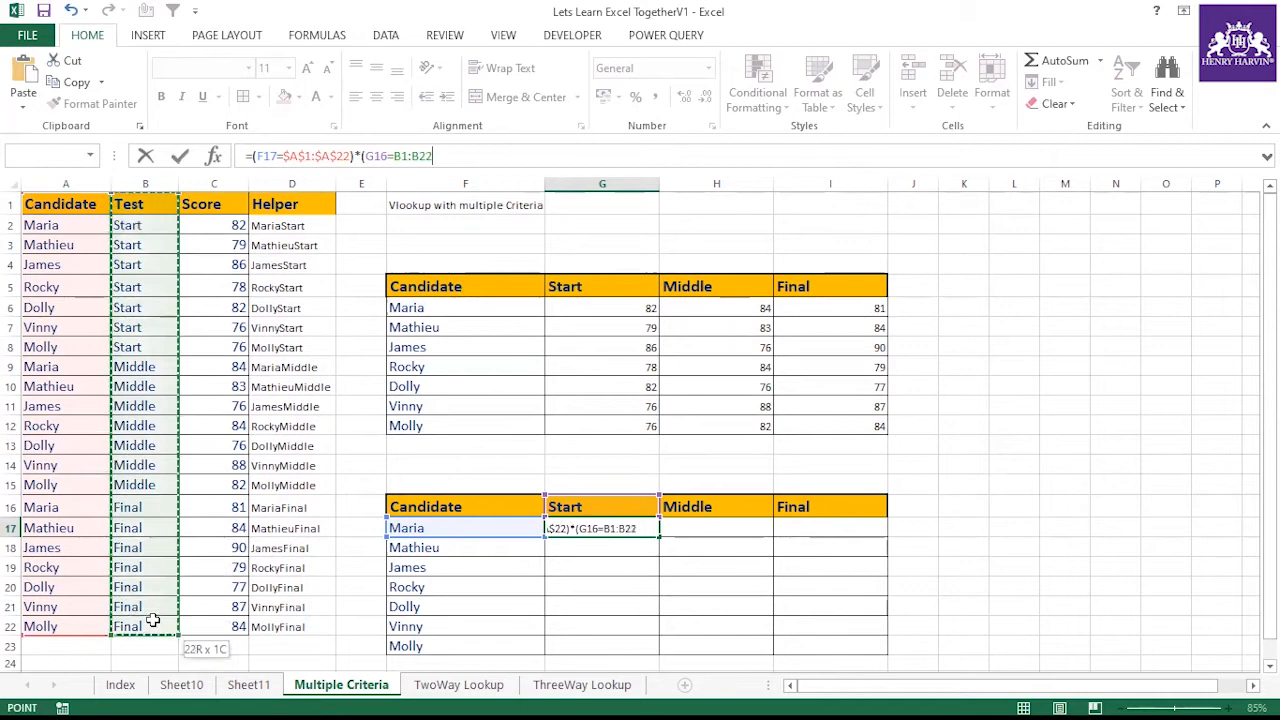
key("ctrl+Return")
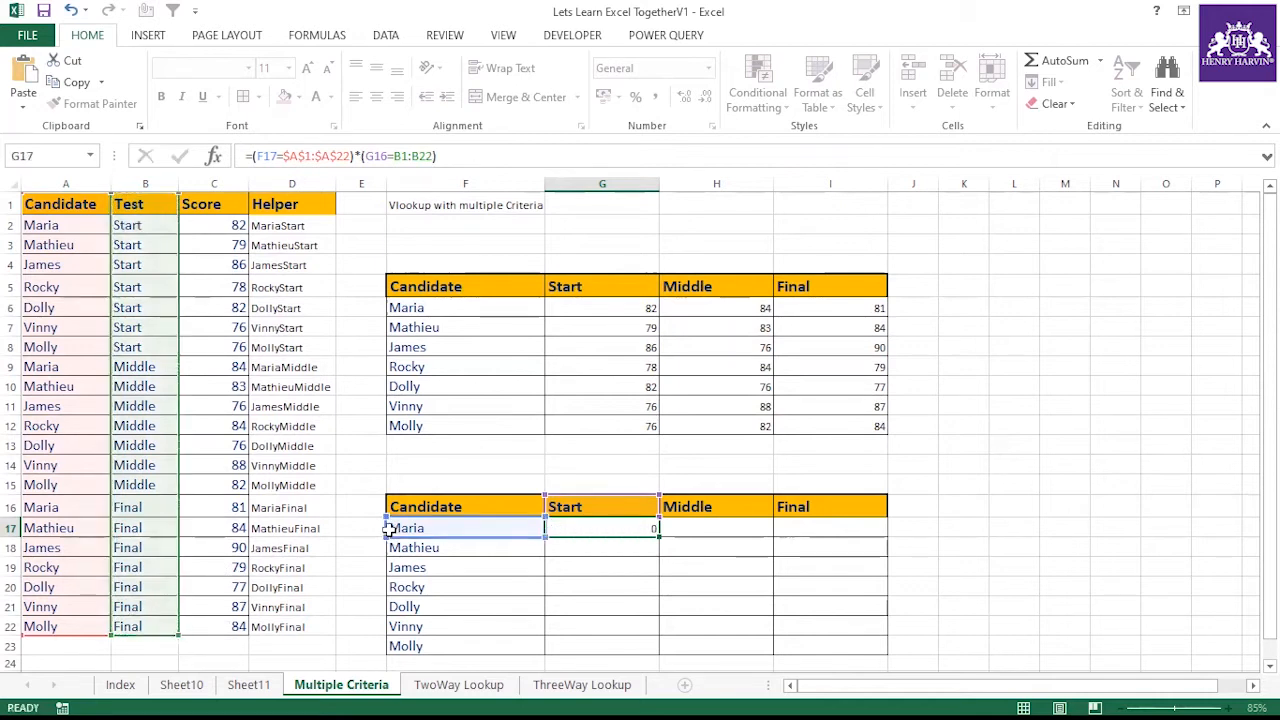
key("Return")
left_click(486, 529)
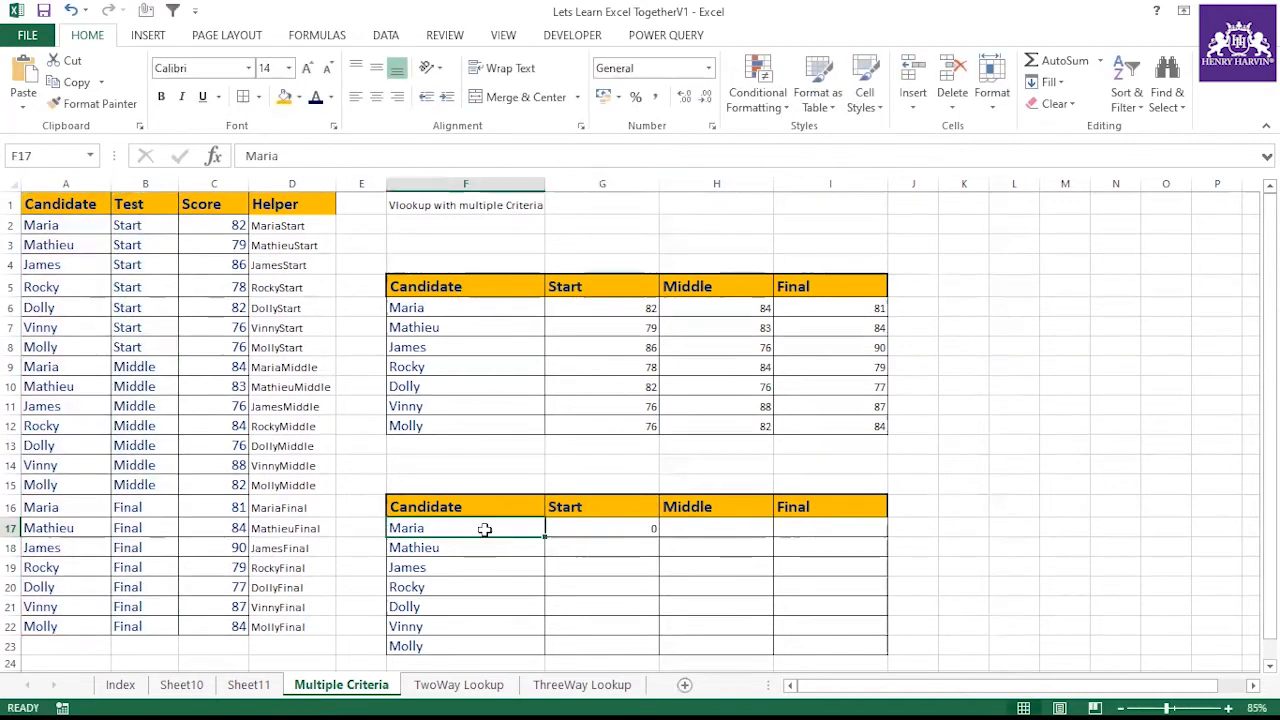
Lock the column of the F17 reference in G17's formula, making it $F17
left_click(609, 529)
left_click(281, 155)
left_click_drag(277, 155, 257, 155)
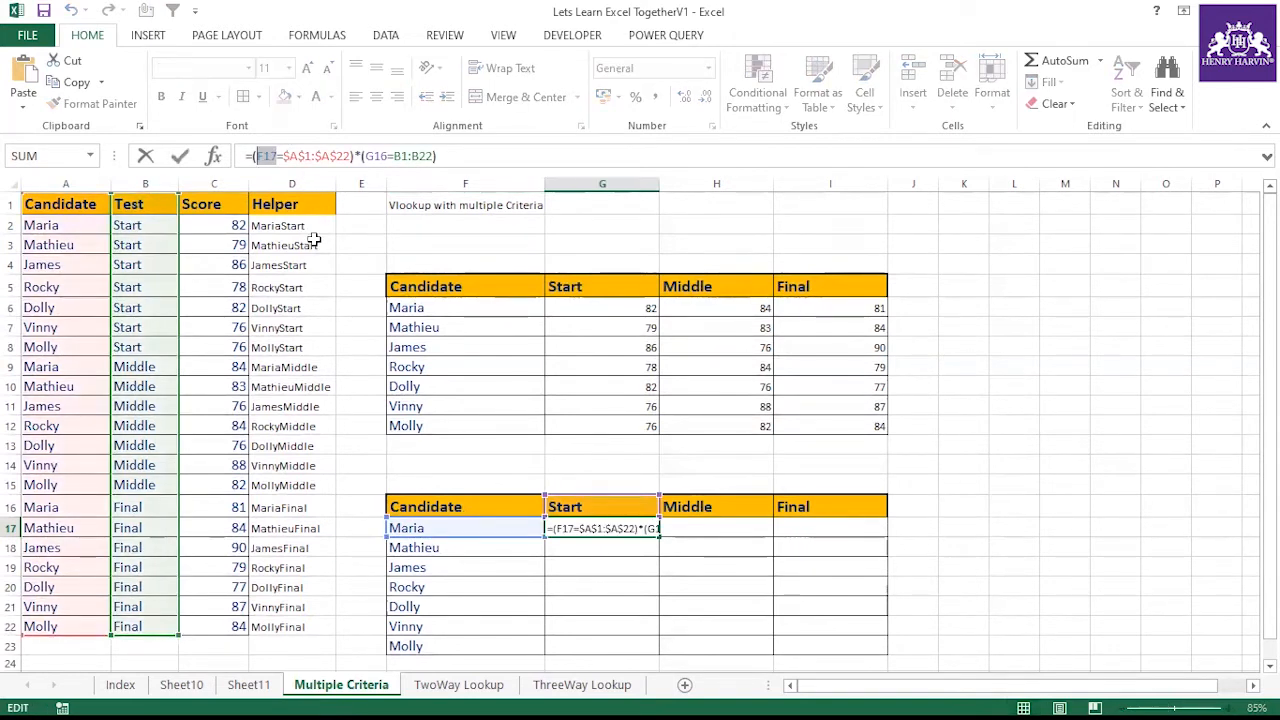
key("F4")
key("F4")
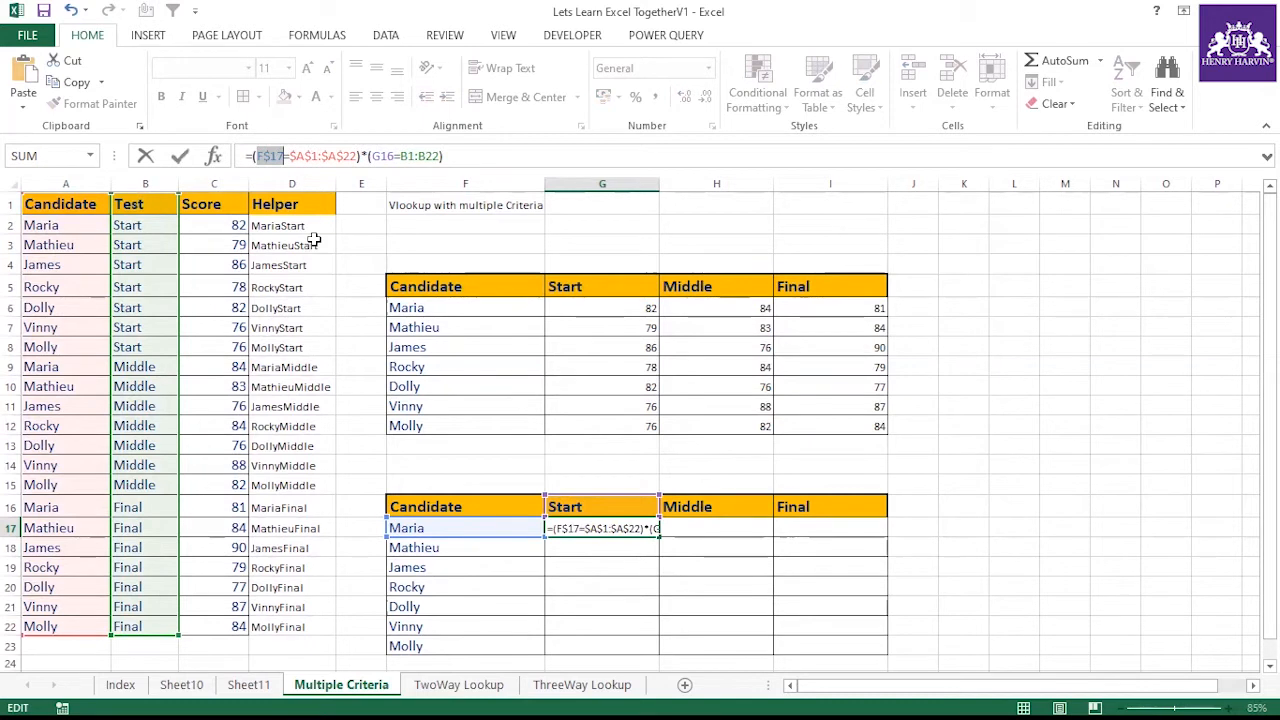
key("Return")
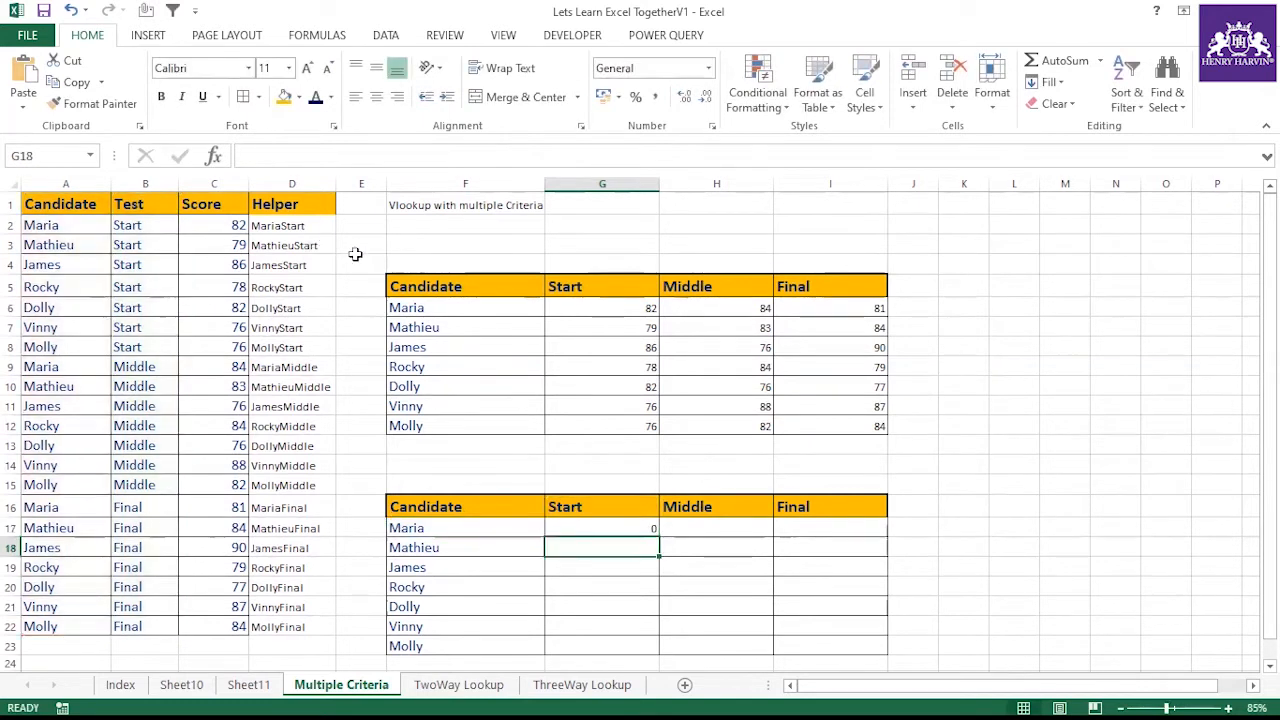
Lock the column of the G16 reference in G17's formula, making it $G16
left_click(598, 529)
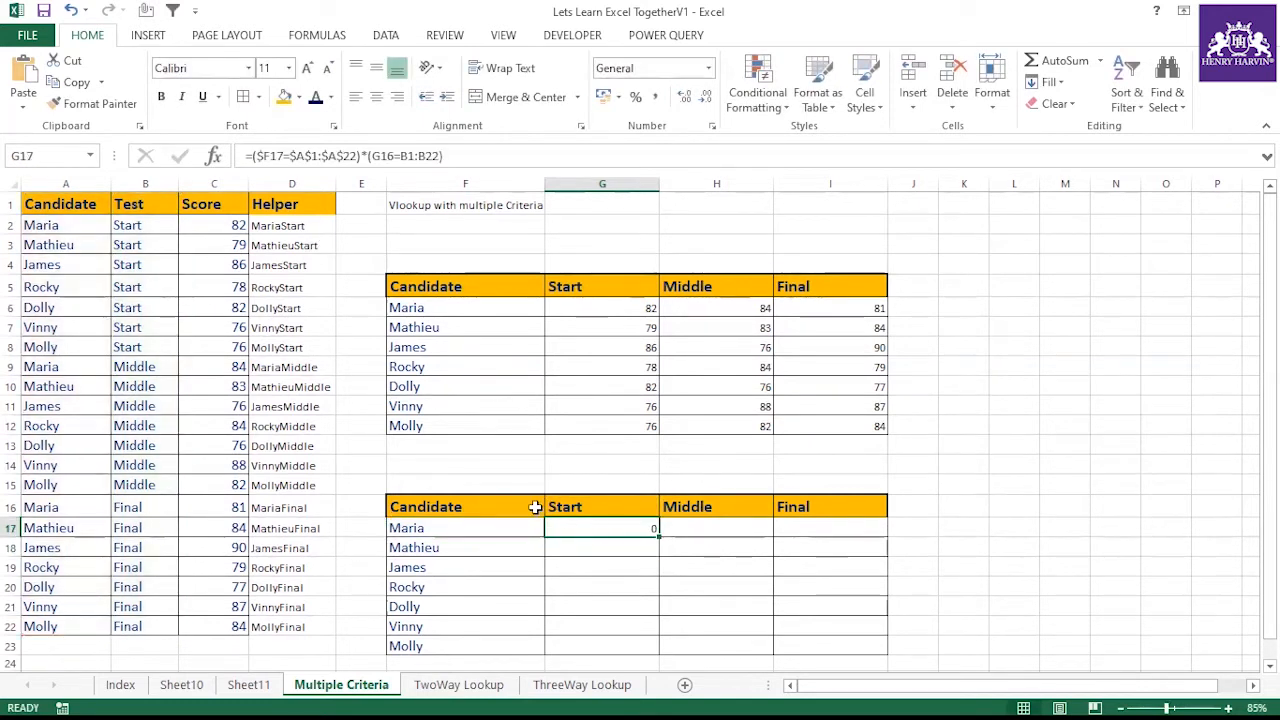
left_click(399, 152)
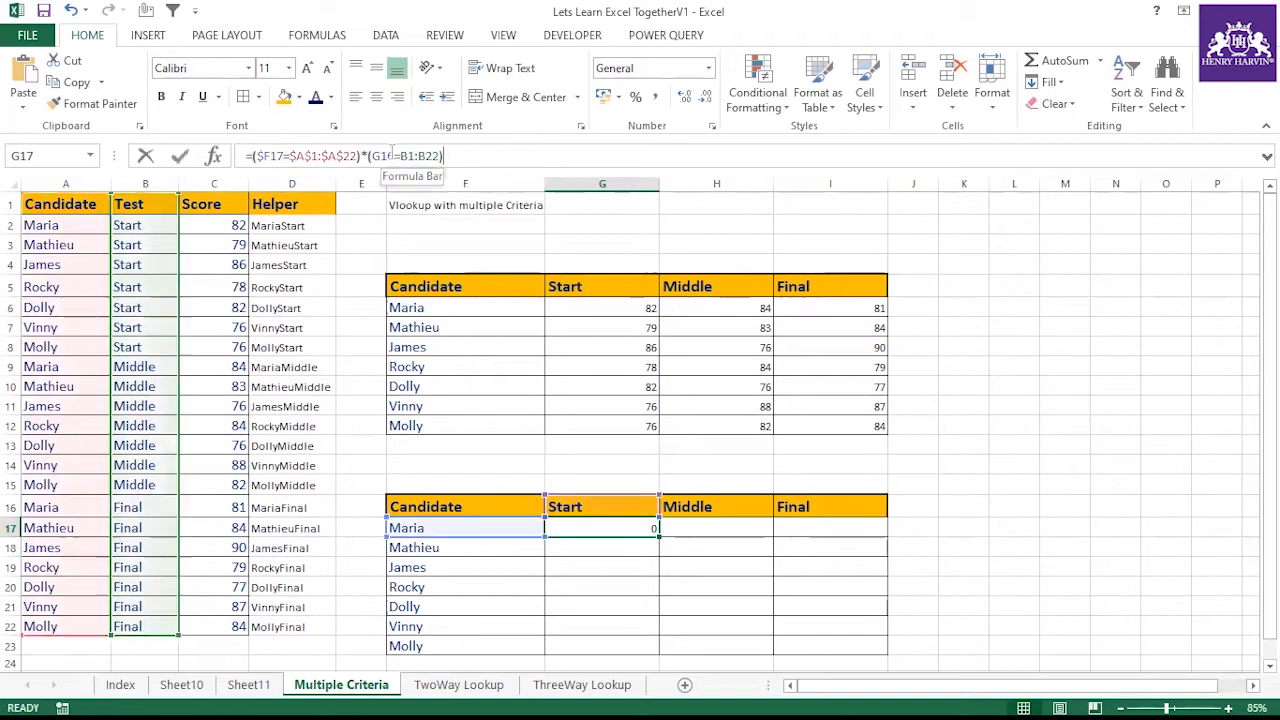
left_click_drag(395, 156, 370, 156)
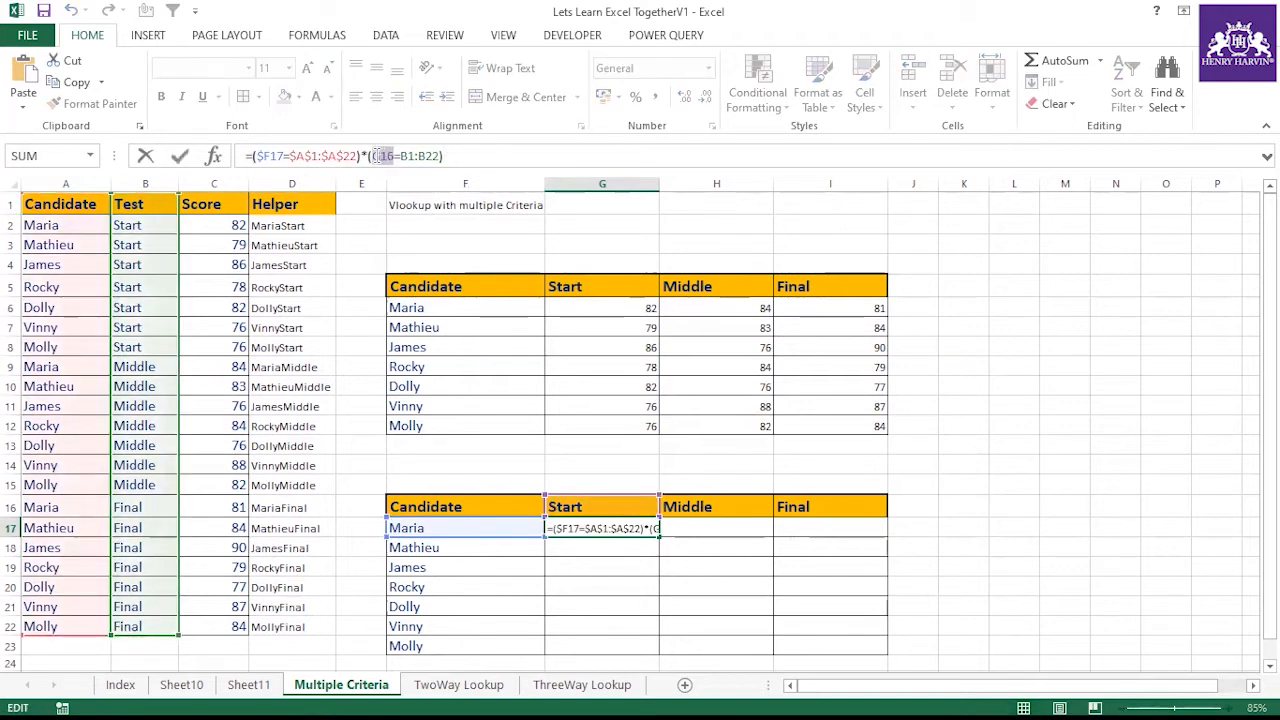
key("F4")
key("F4")
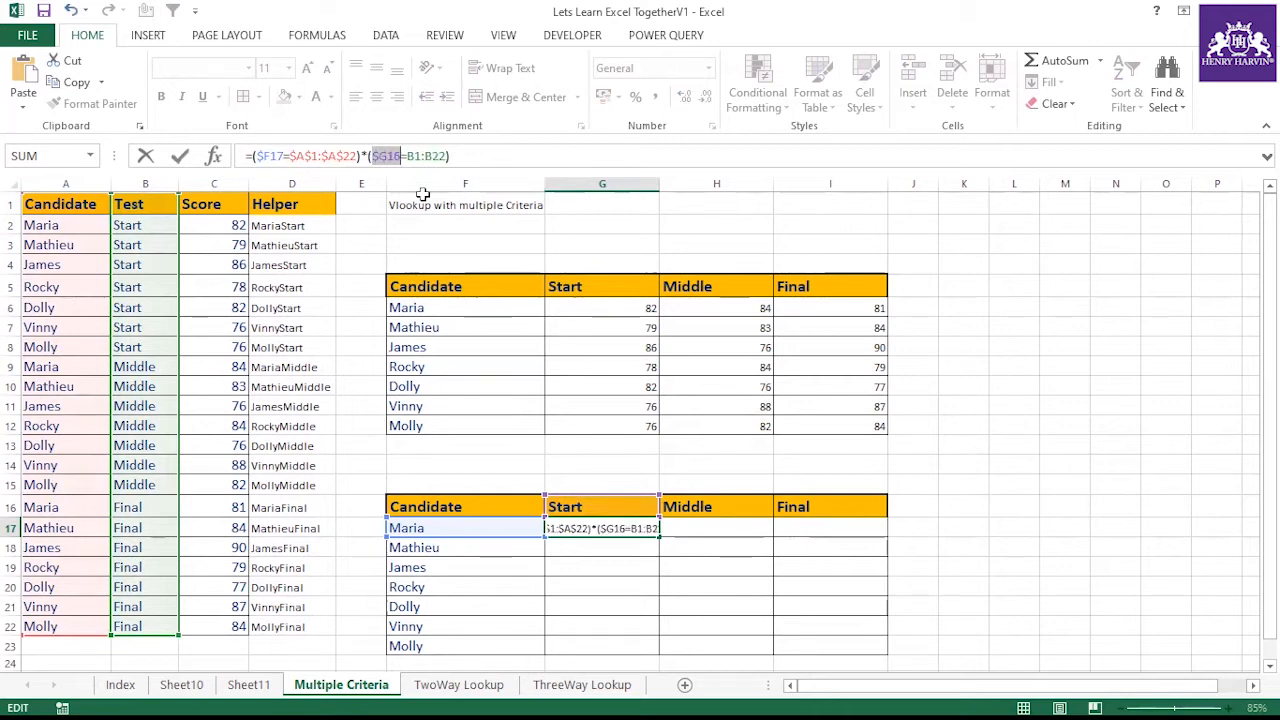
key("Return")
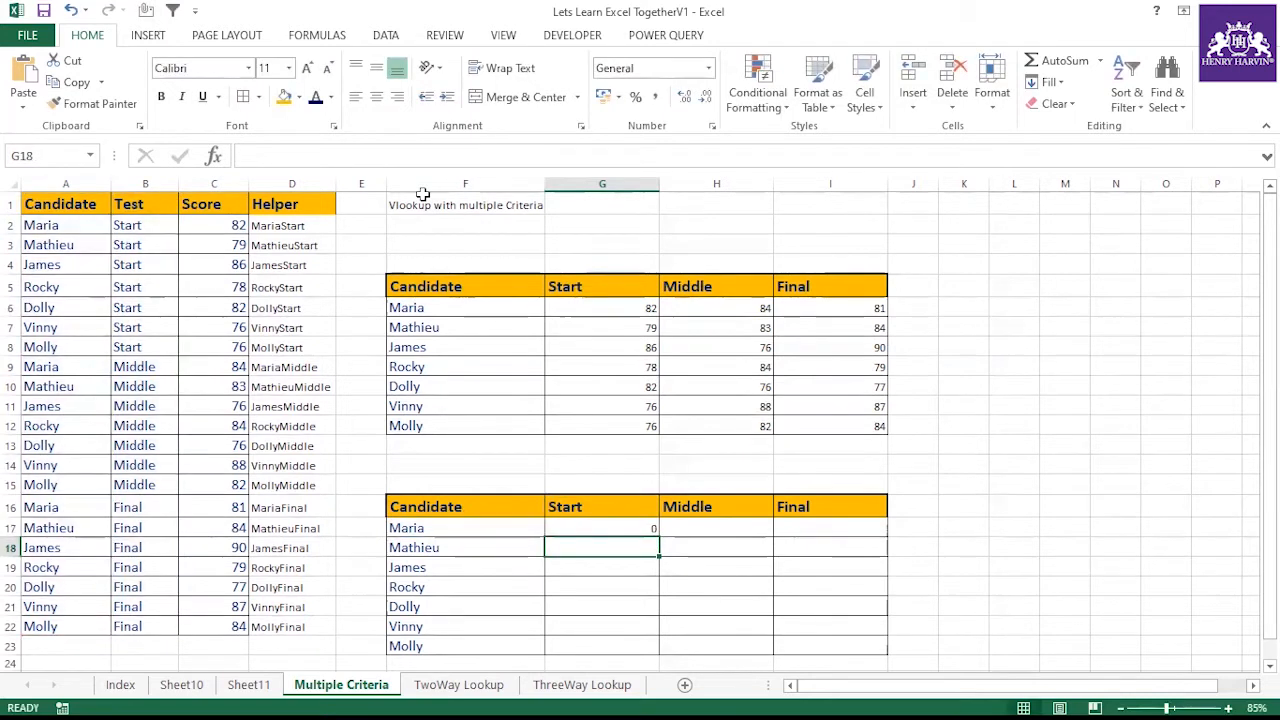
left_click(621, 523)
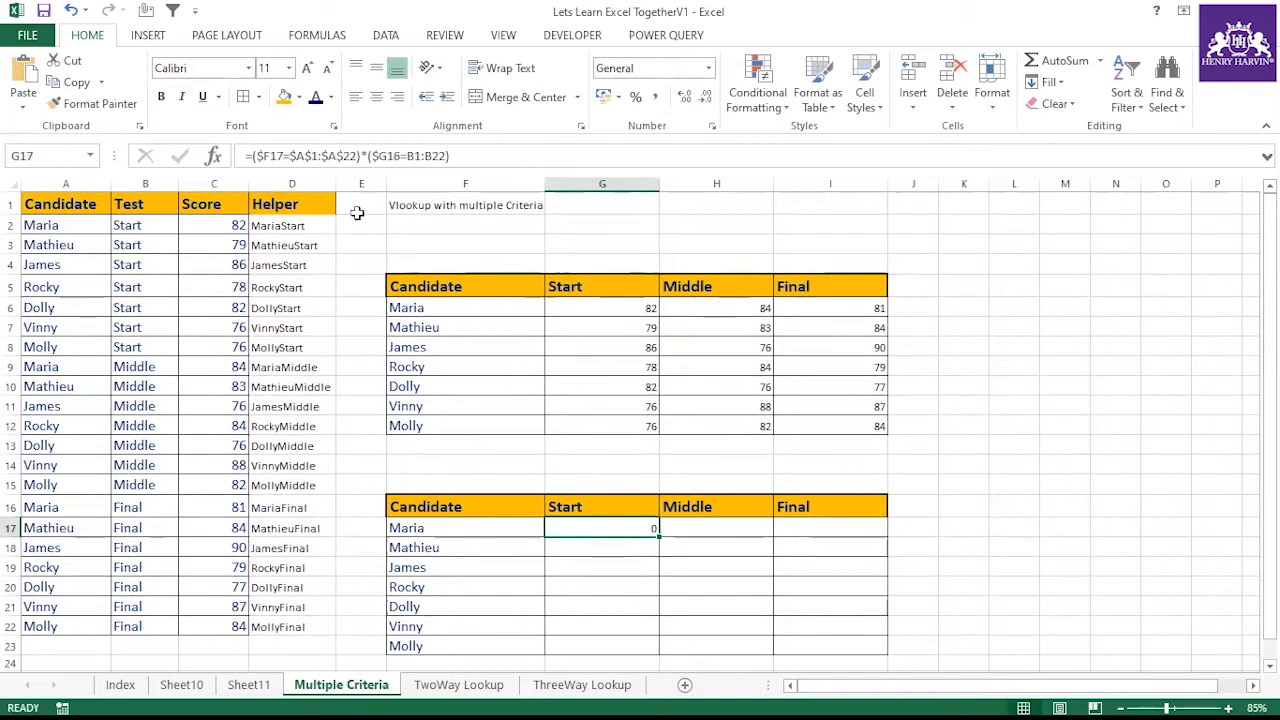
left_click(250, 156)
left_click_drag(253, 156, 305, 157)
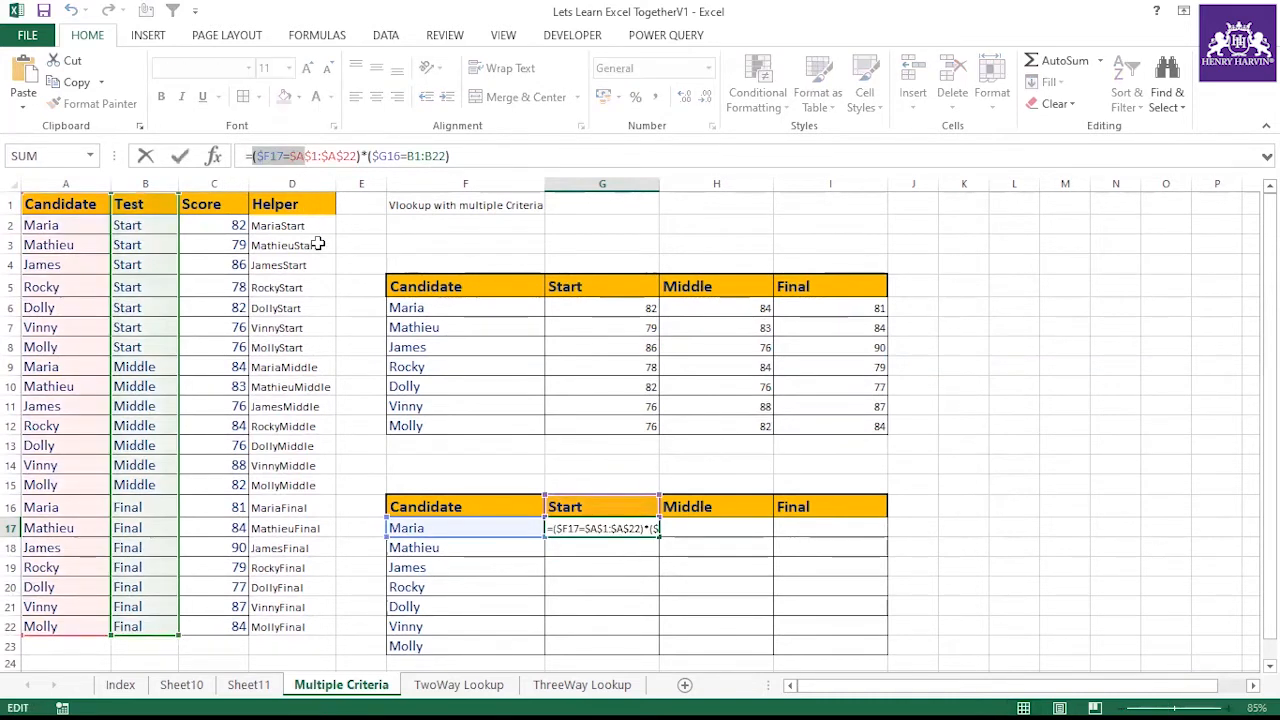
key("Escape")
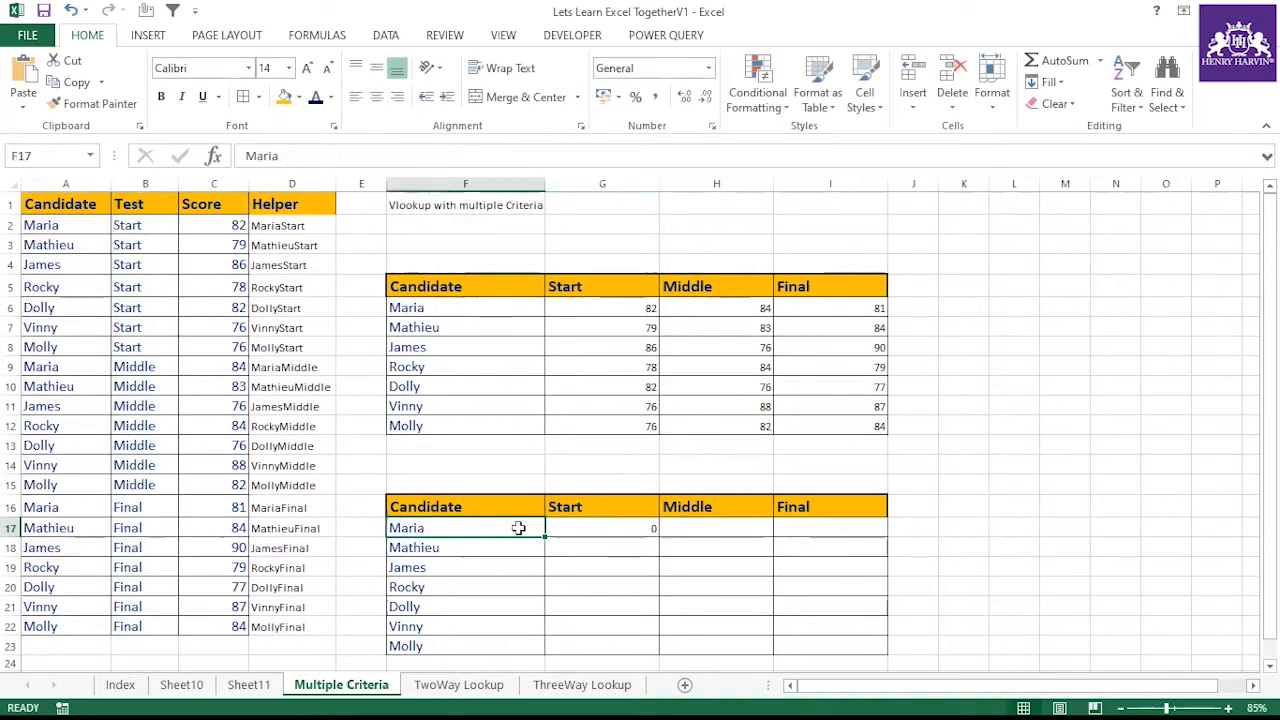
Evaluate G17's whole formula to view its resulting 0/1 array, then cancel the evaluation
left_click(583, 506)
left_click(296, 224)
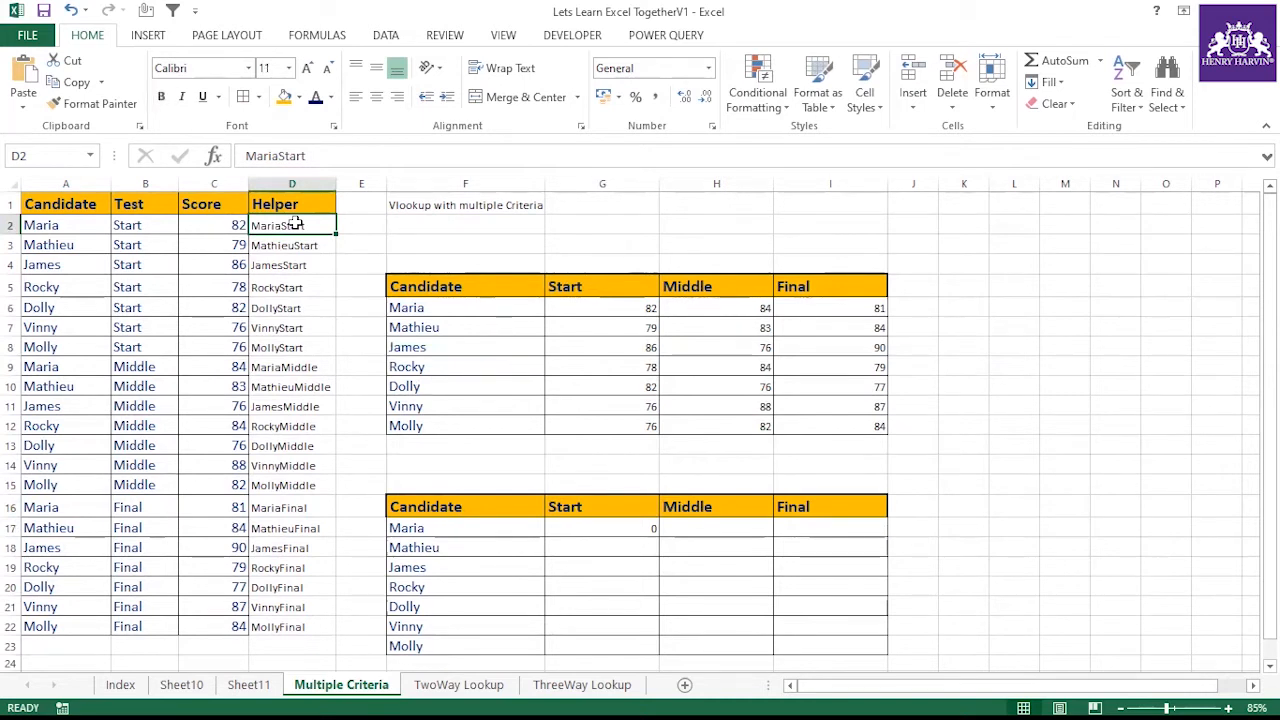
left_click(614, 526)
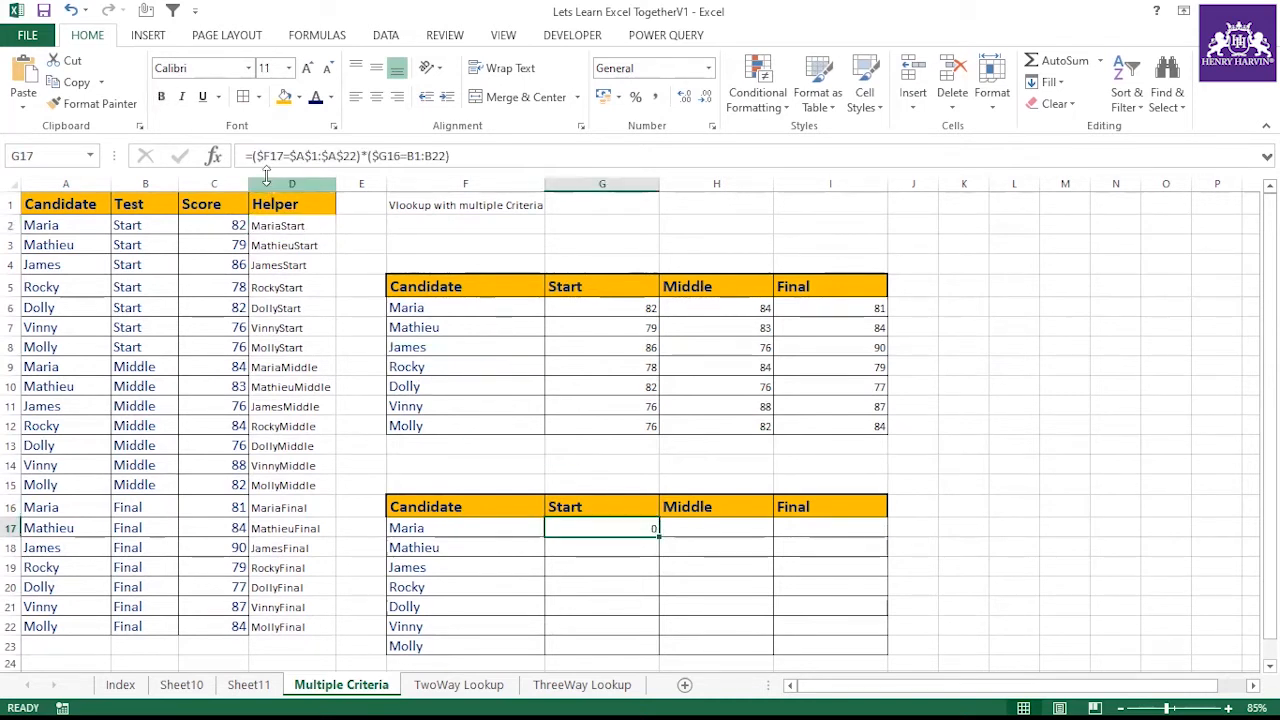
left_click_drag(252, 156, 498, 160)
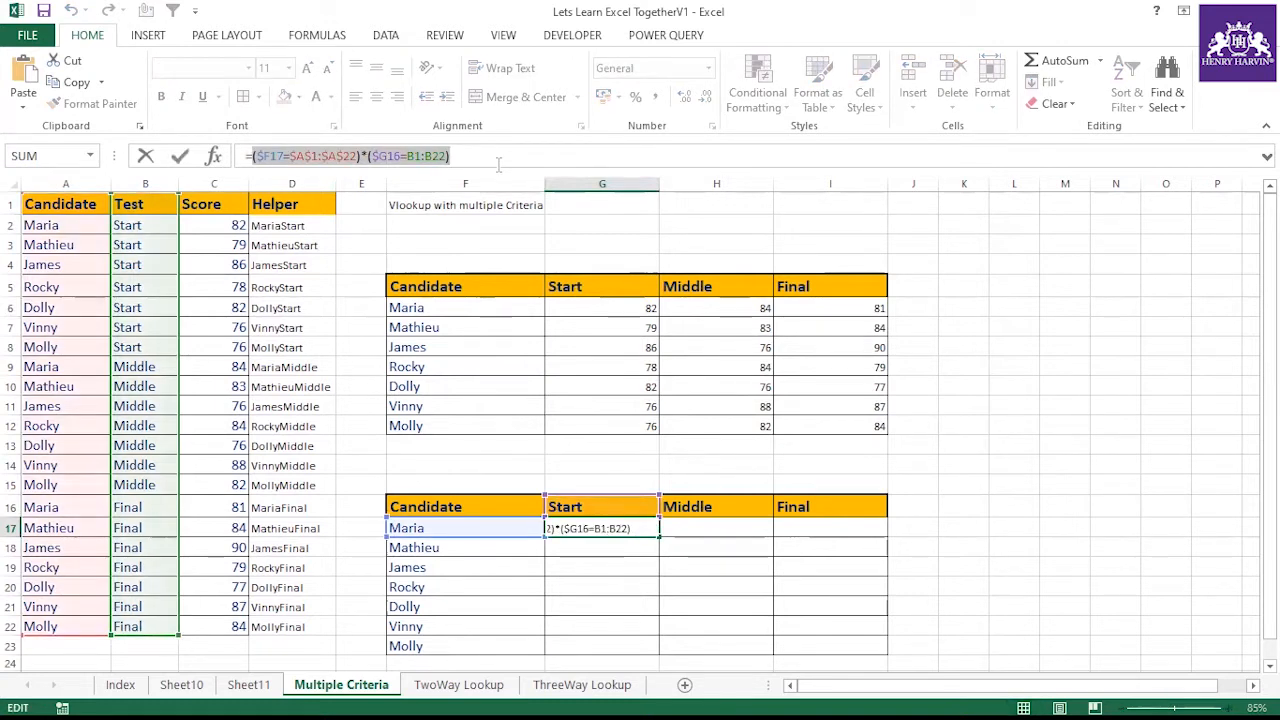
key("F9")
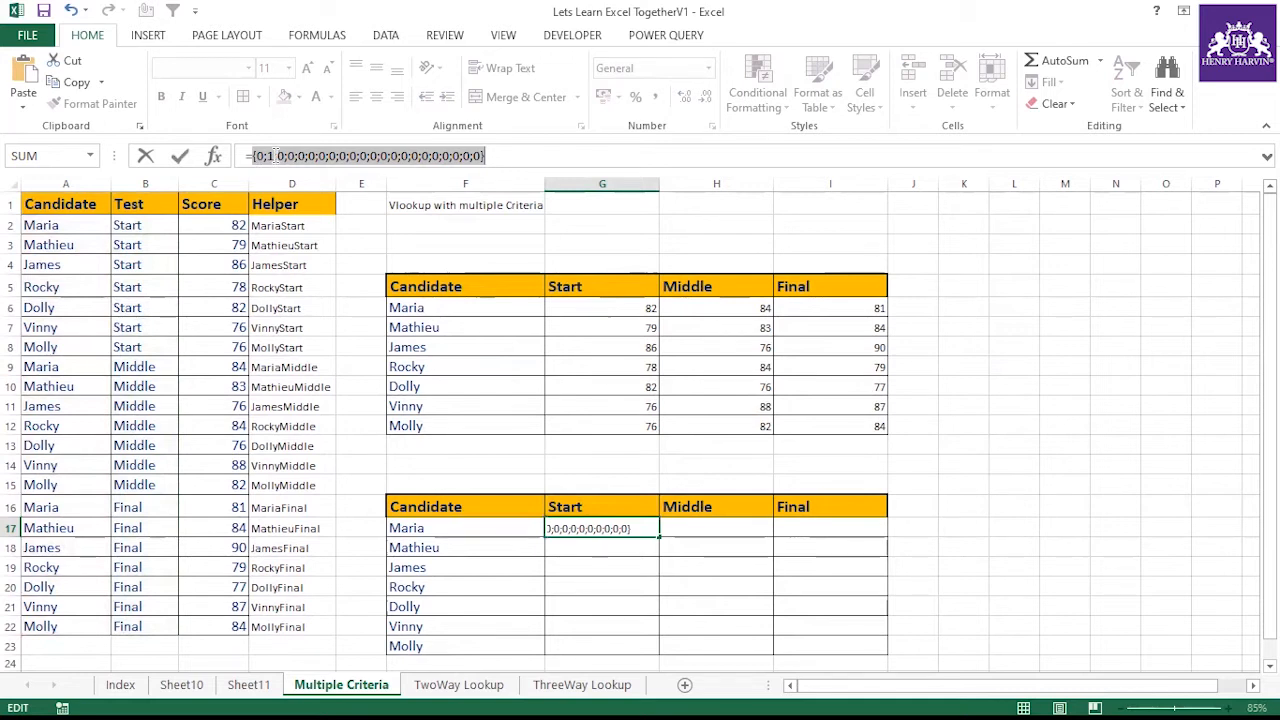
key("Escape")
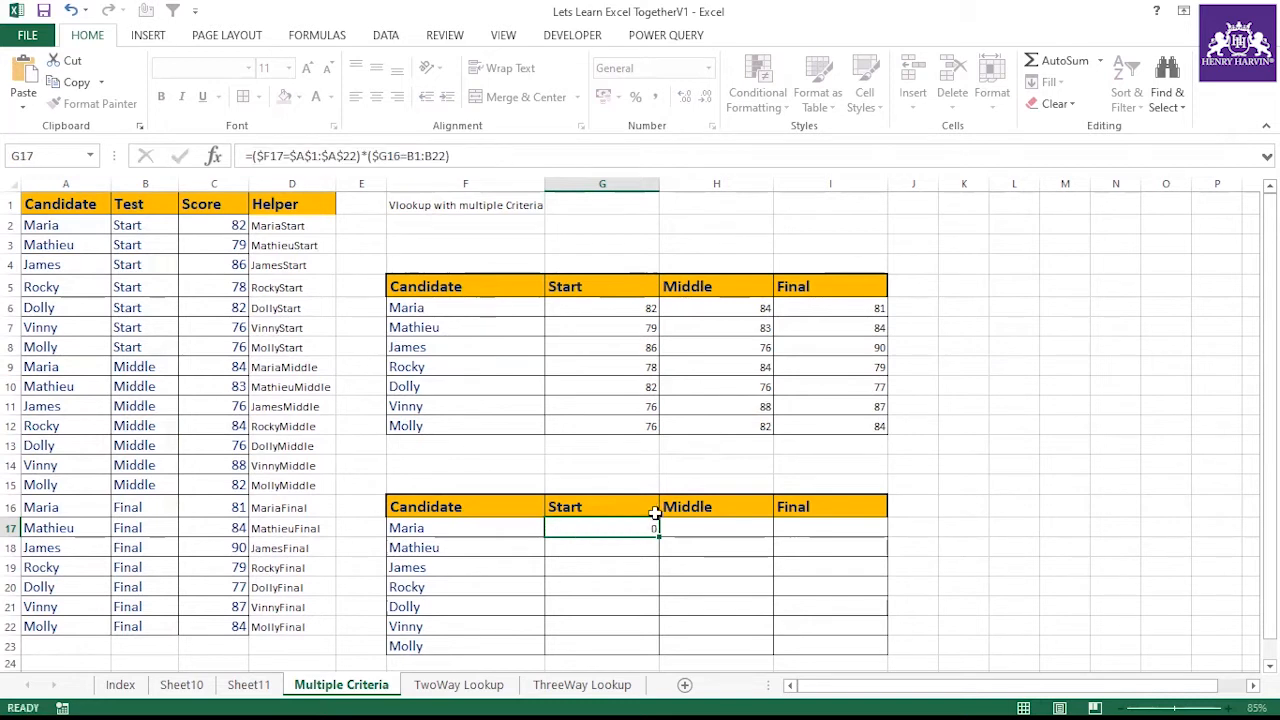
Wrap G17's formula in MATCH as =MATCH(1,(($F17=$A$1:$A$22)*($G16=B1:B22)),0)
left_click_drag(252, 156, 456, 156)
left_click(455, 156)
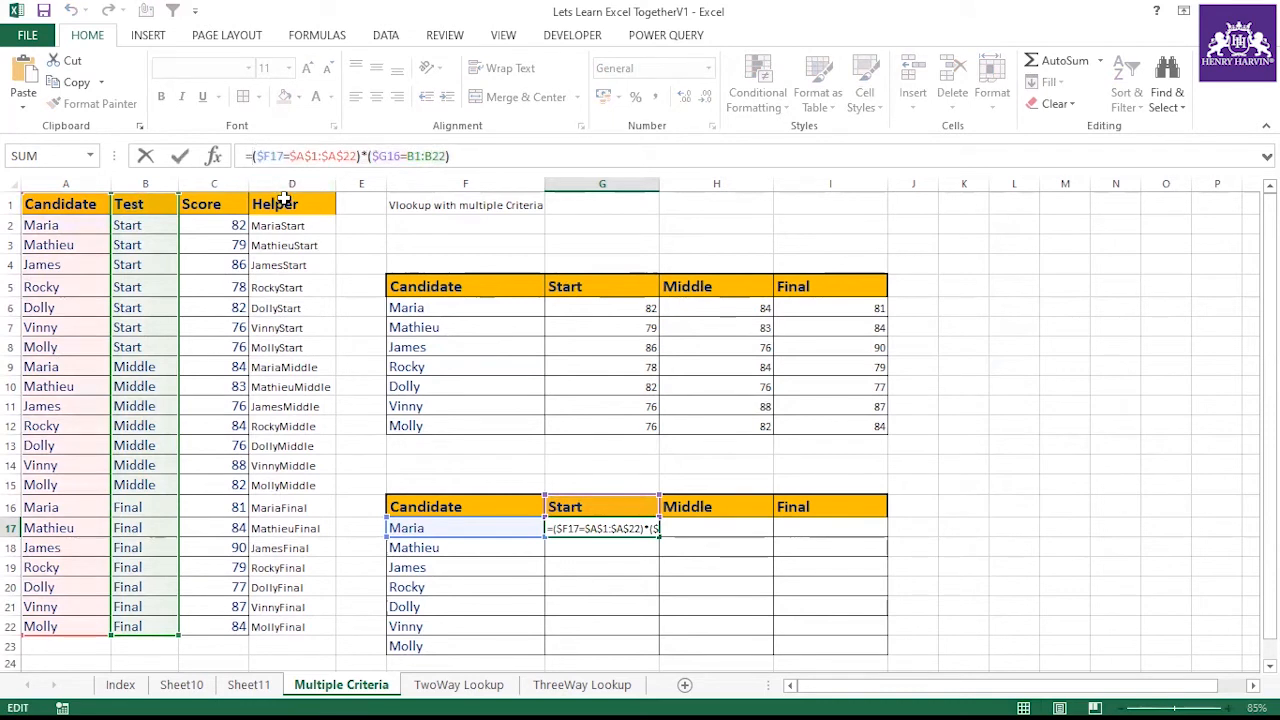
type("Match")
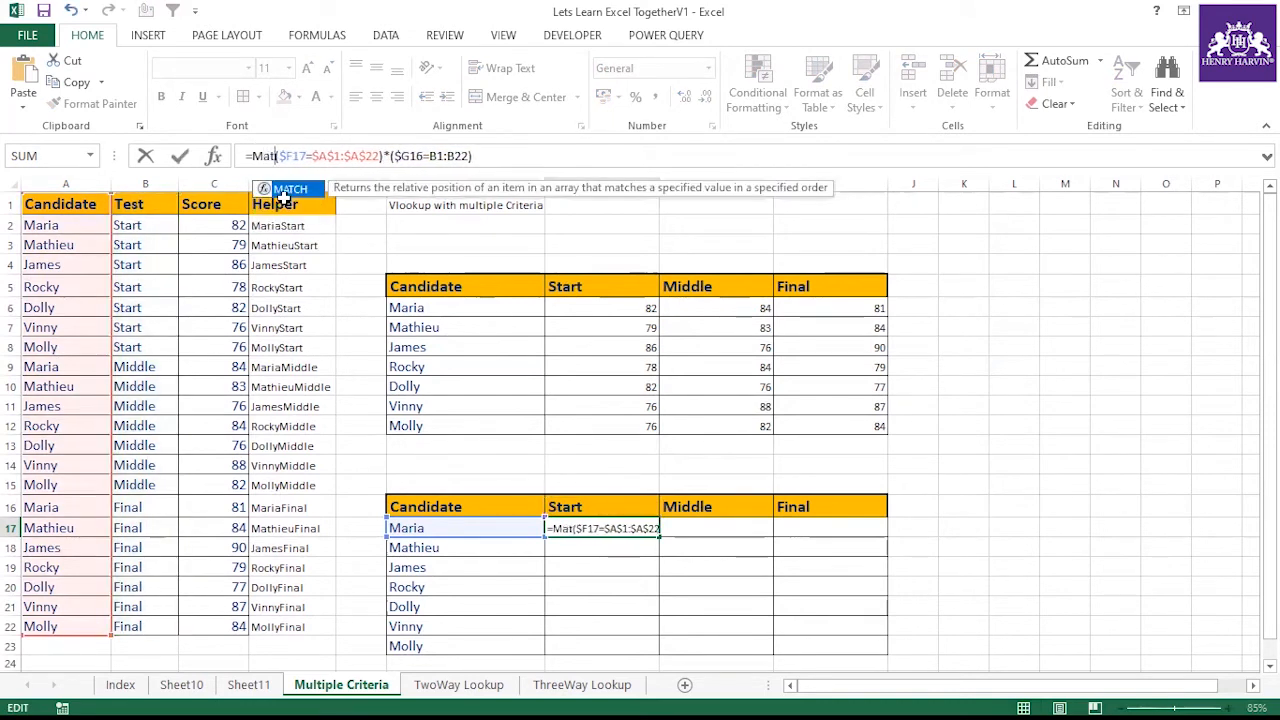
type("(1,")
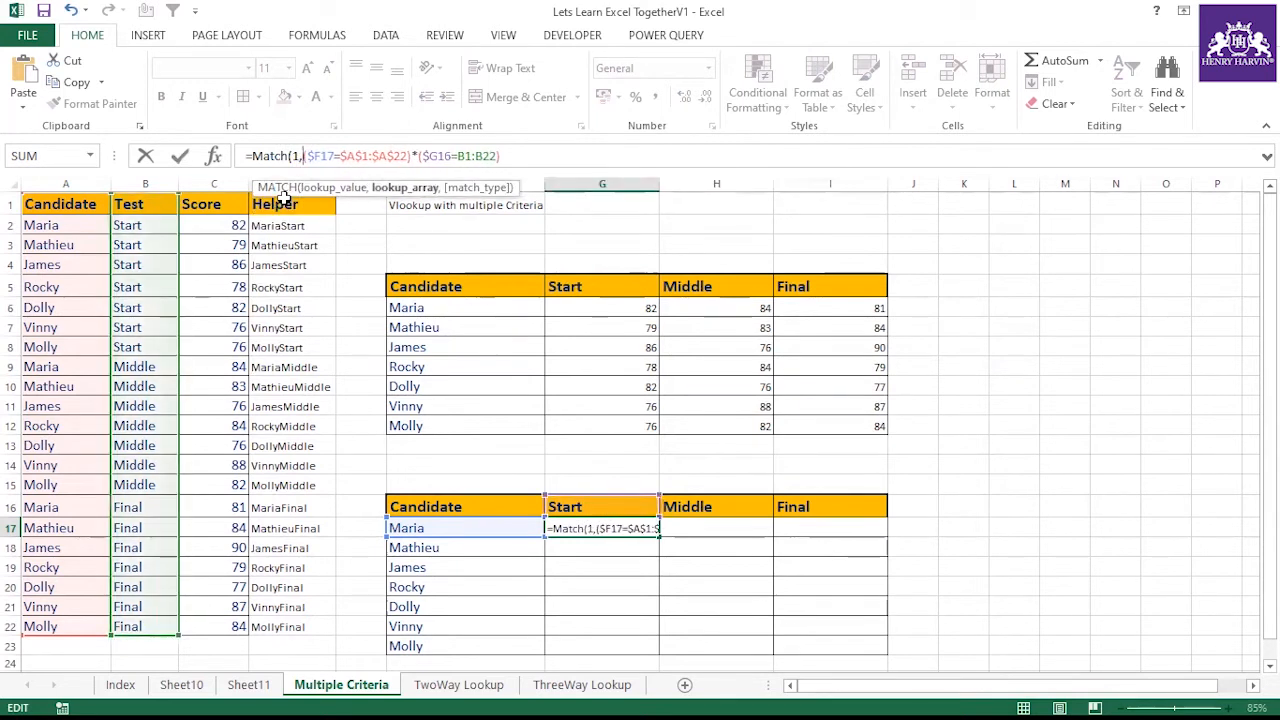
type("(")
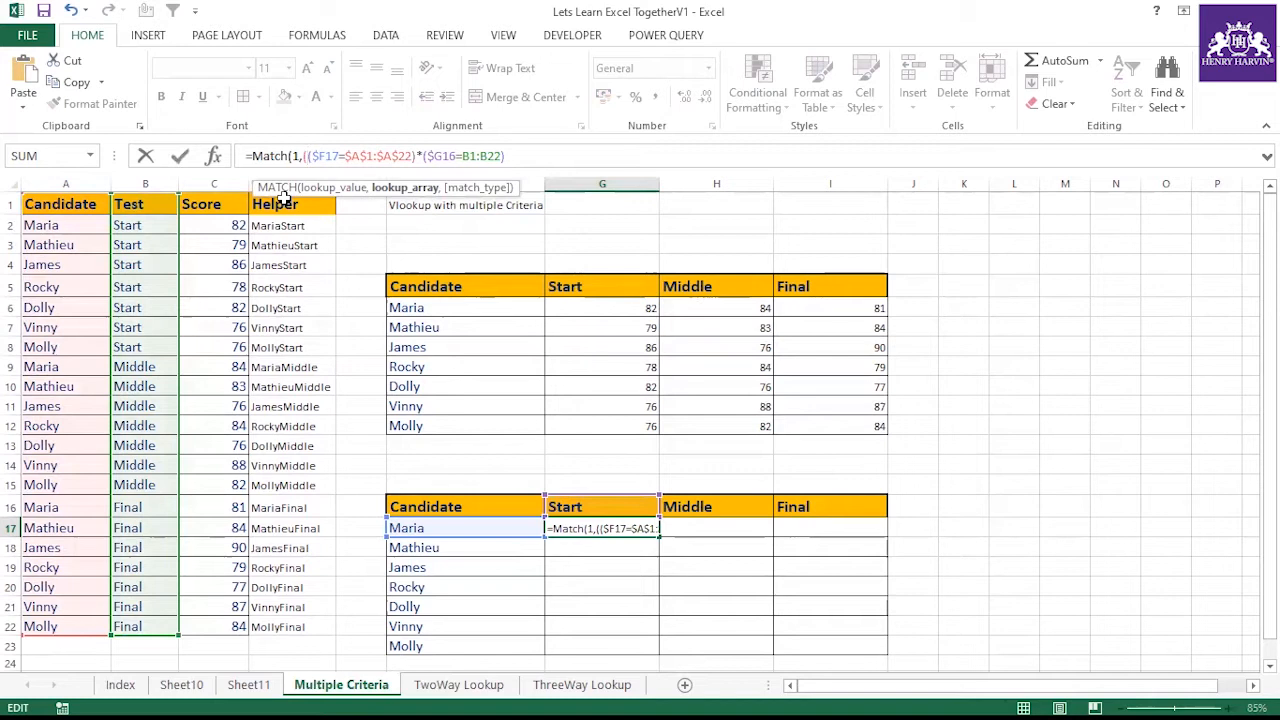
type("),")
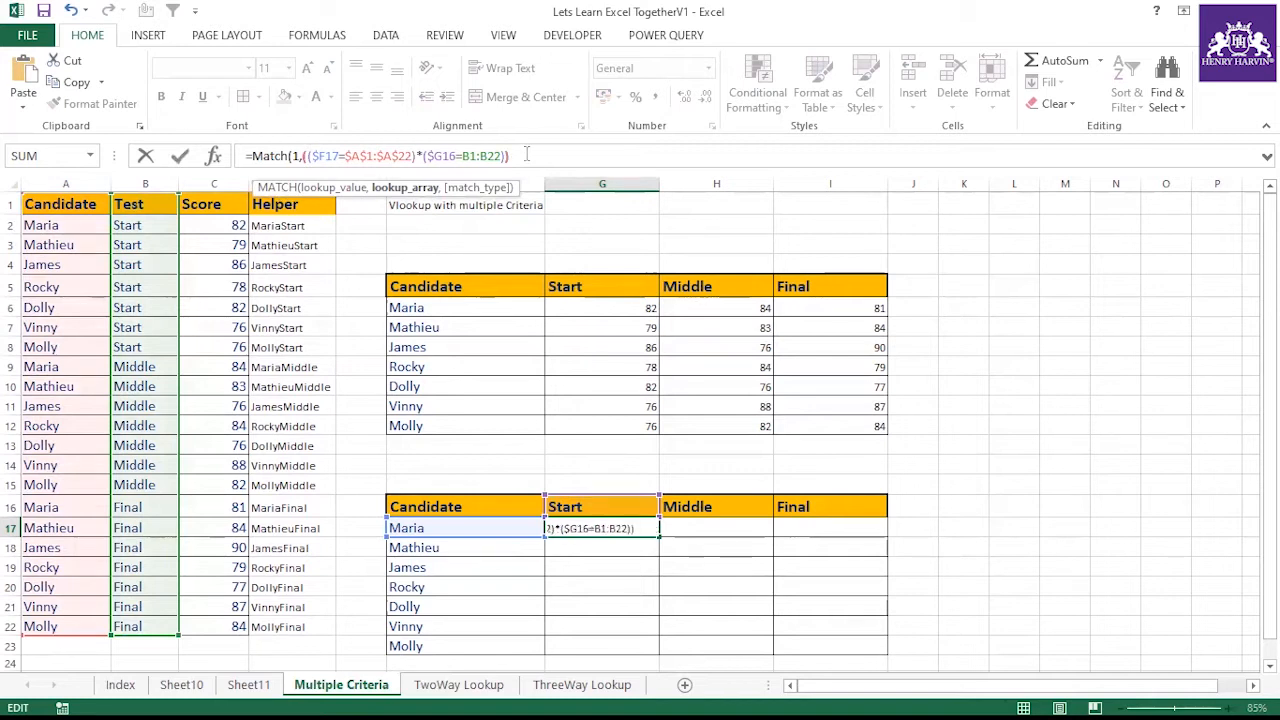
type("0)")
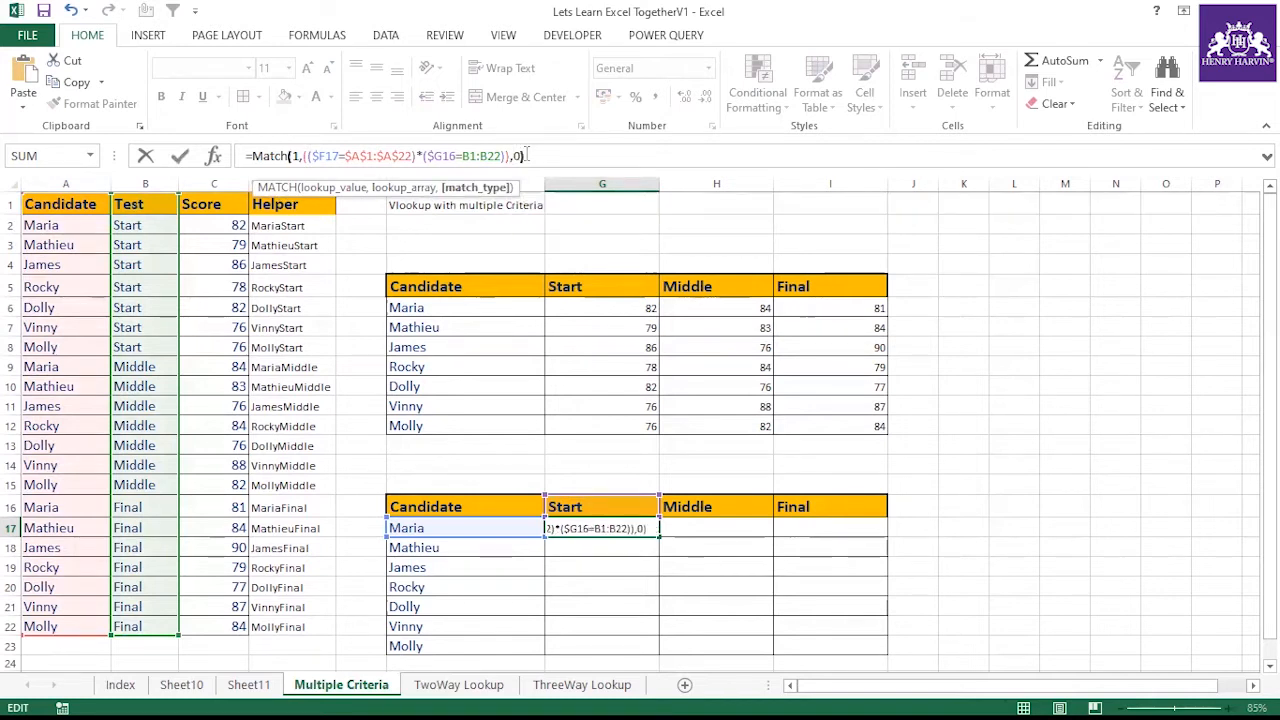
key("Return")
Confirm G17's MATCH formula as an array formula
left_click(588, 522)
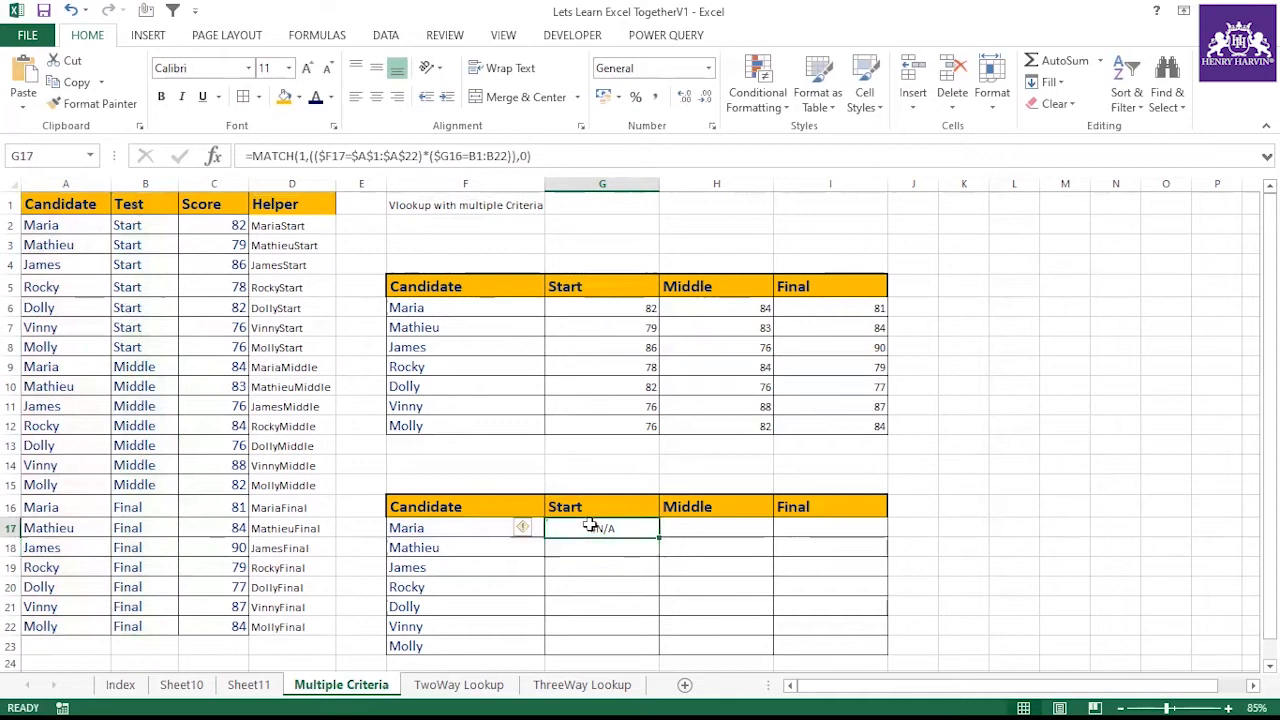
key("F2")
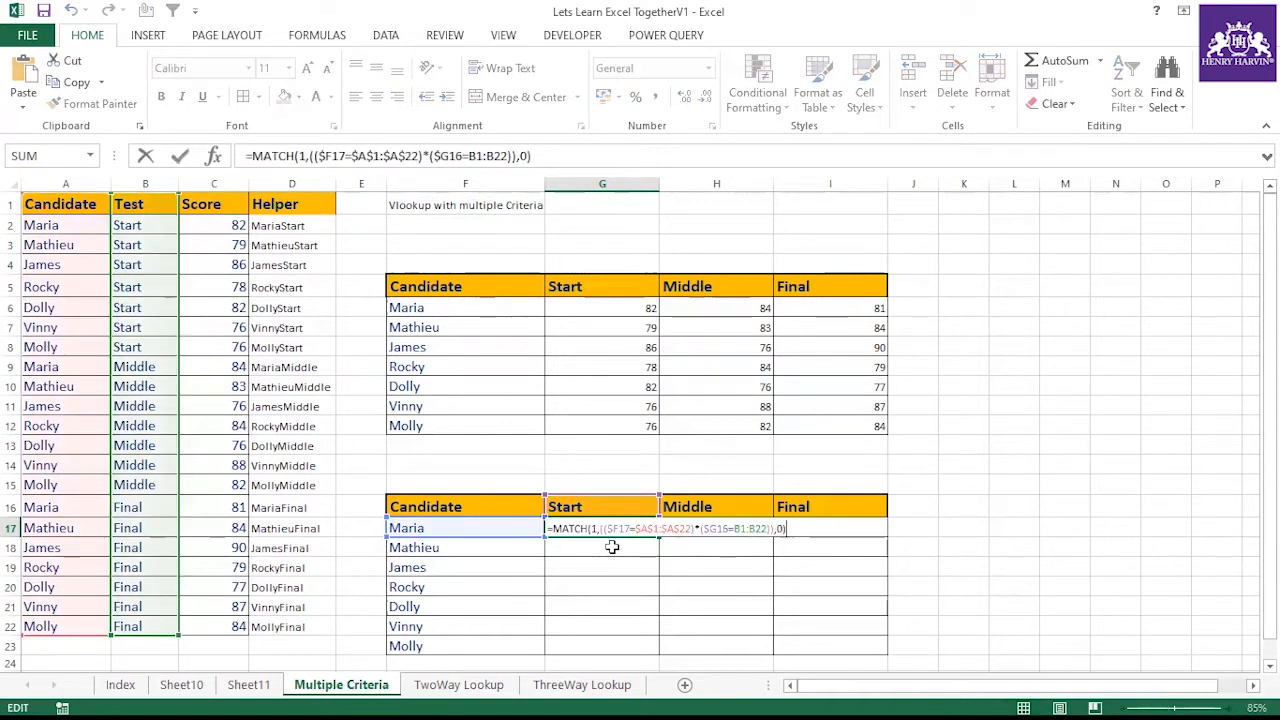
key("ctrl+shift+Return")
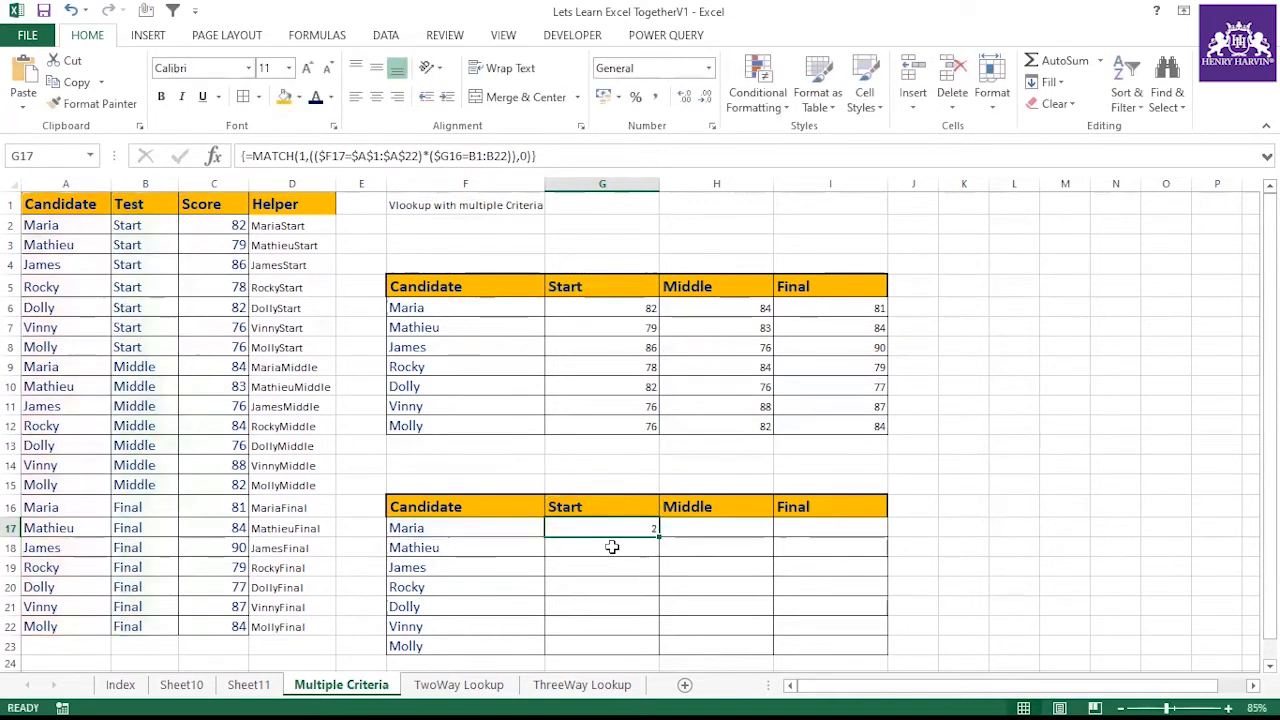
Copy G17's array formula down through G23
left_click_drag(660, 568, 660, 650)
left_click(646, 532)
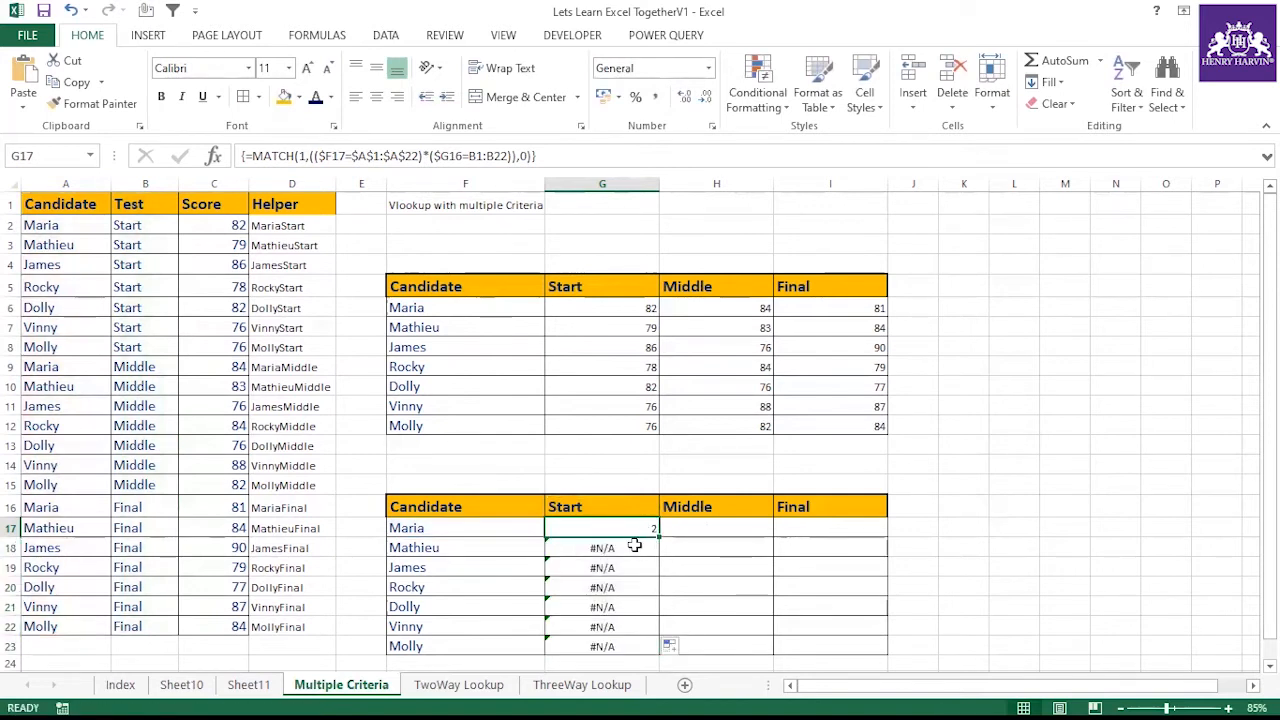
left_click(741, 560)
left_click(652, 530)
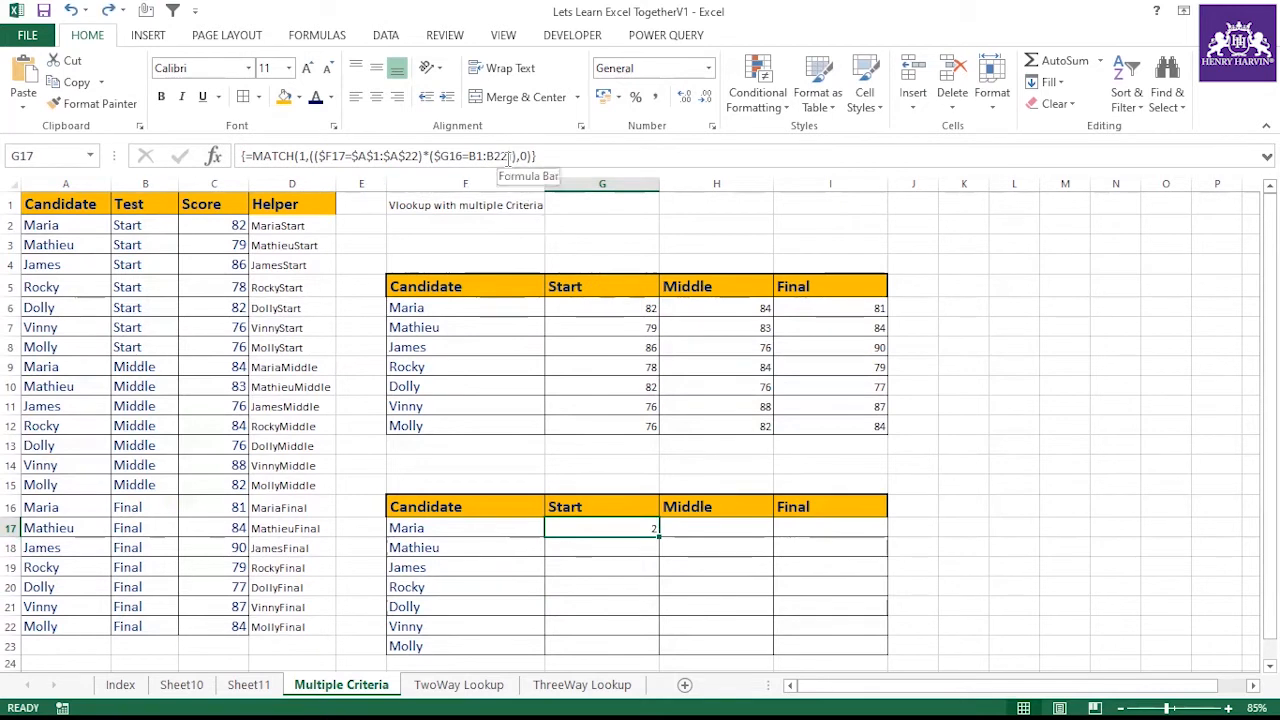
Make the B1:B22 range in G17's formula absolute as $B$1:$B$22
left_click_drag(509, 157, 483, 158)
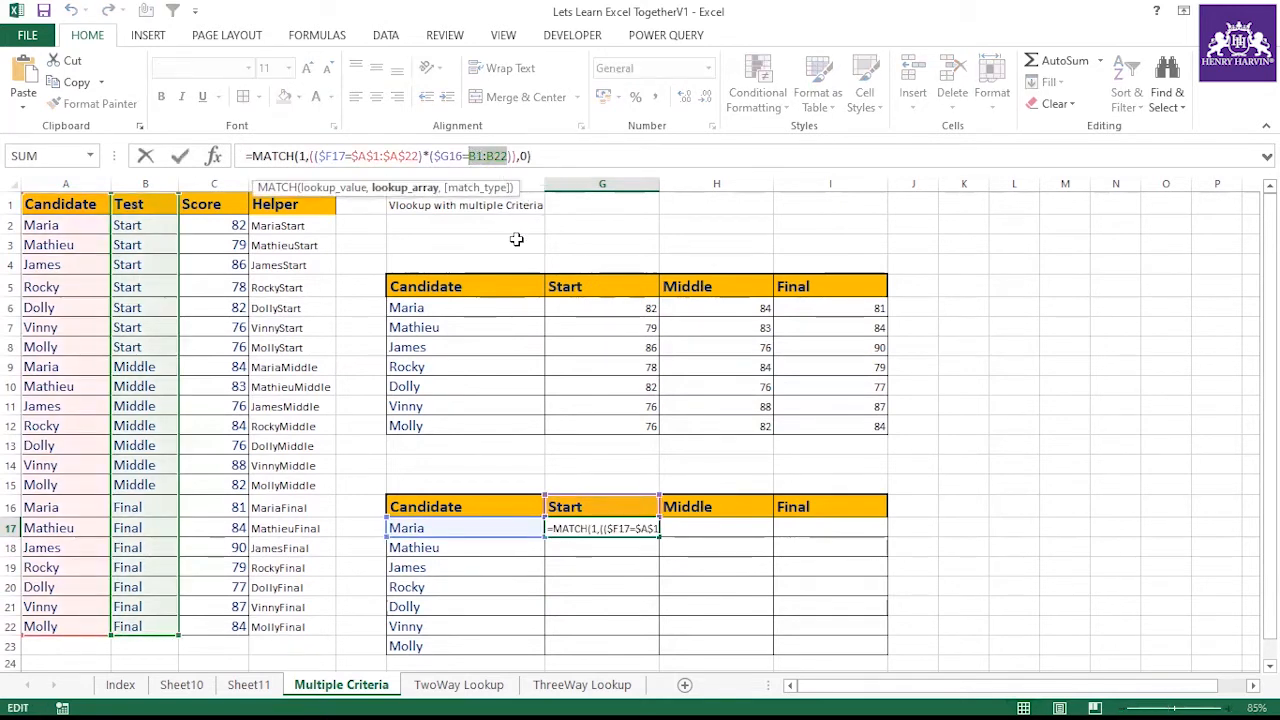
key("F4")
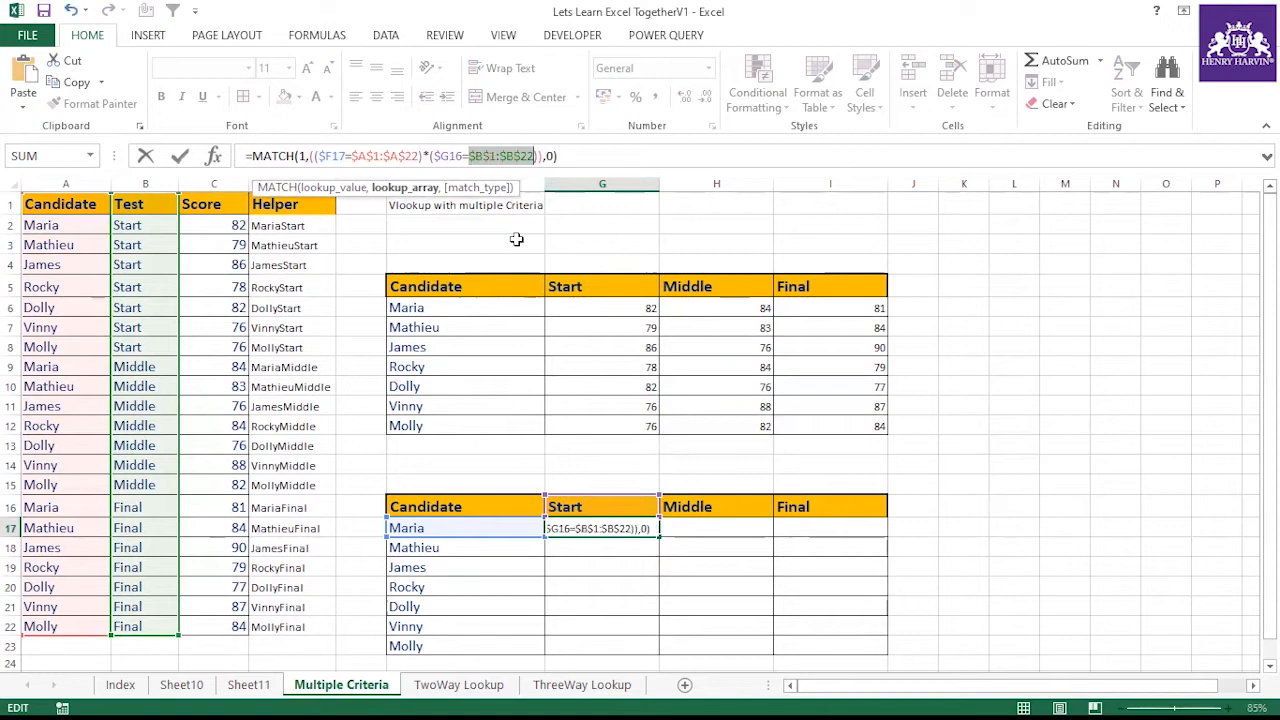
key("ctrl+shift+Return")
Fill G17's updated formula down to G23
left_click_drag(612, 528, 610, 645)
left_click(613, 527)
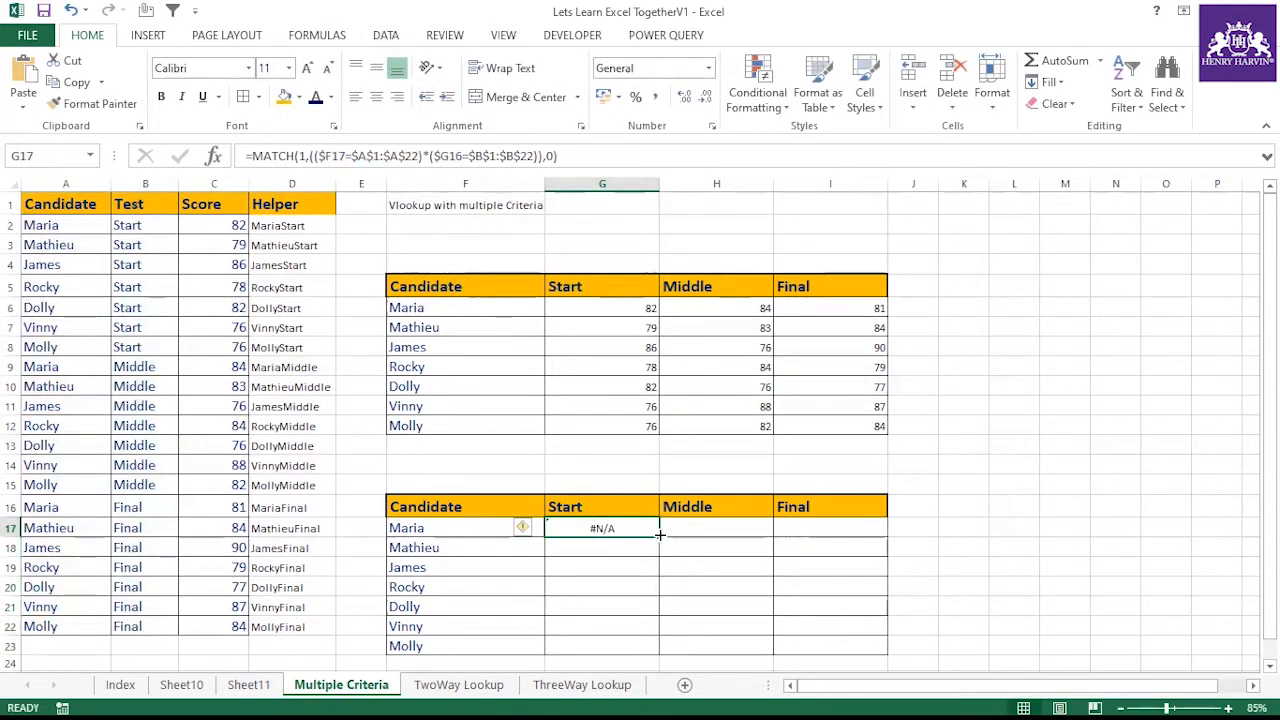
left_click_drag(659, 537, 660, 652)
left_click(625, 528)
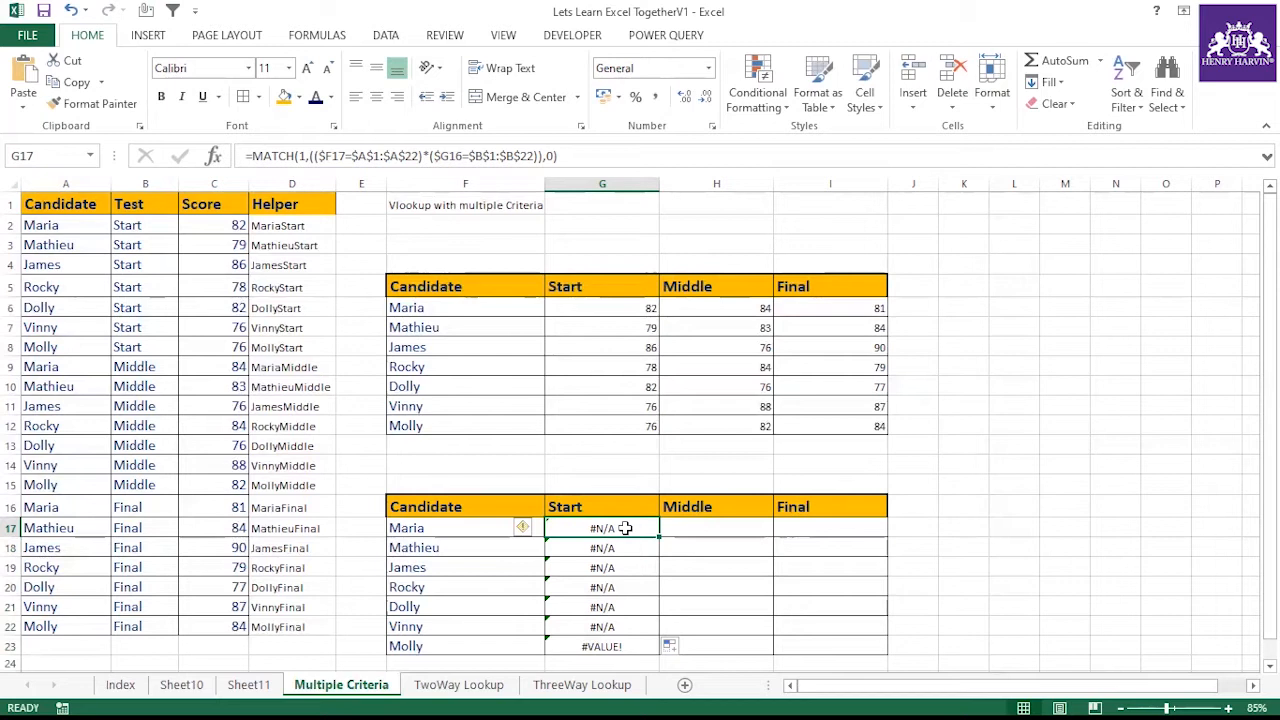
Re-enter G17's formula as an array formula and fill it down to G23
double_click(625, 528)
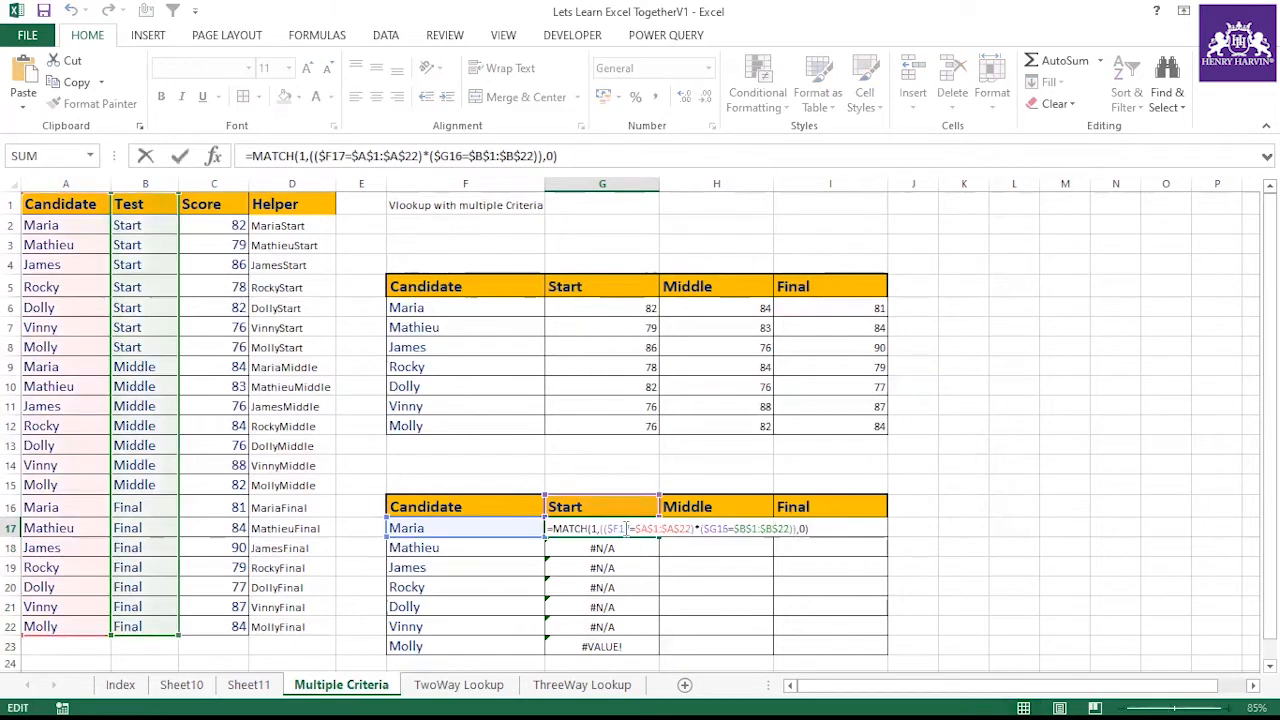
key("ctrl+shift+Return")
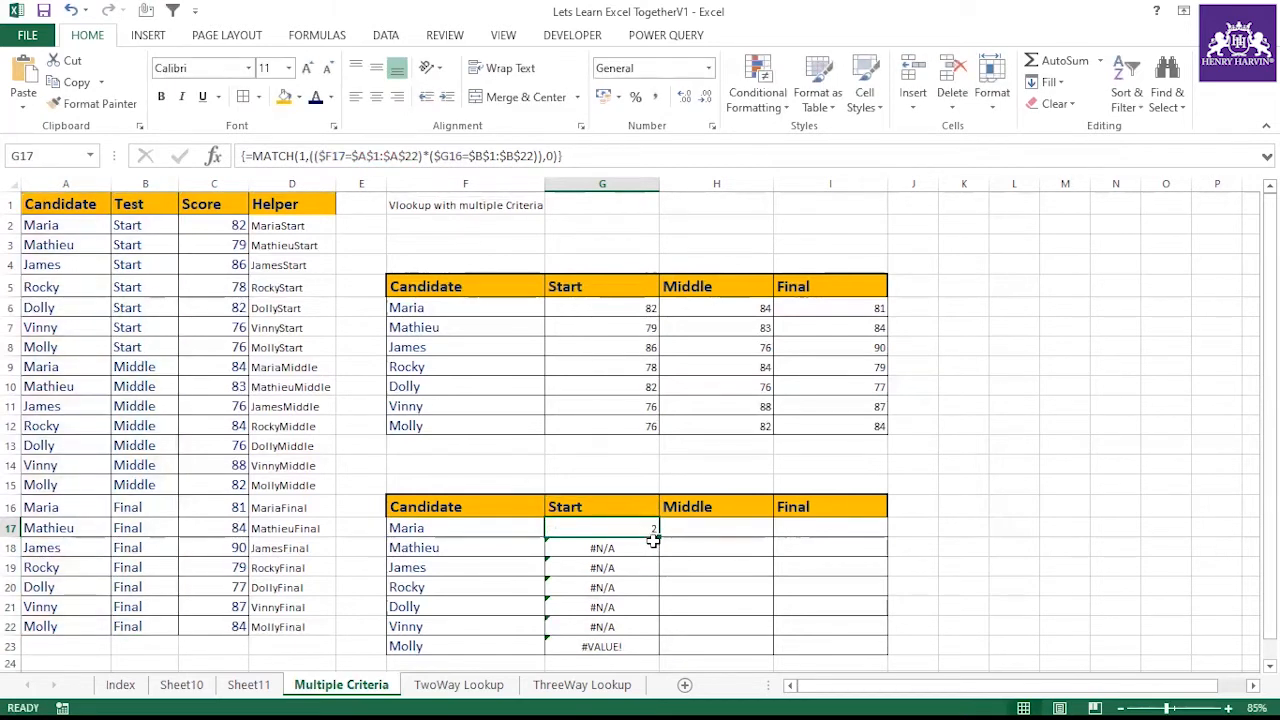
double_click(659, 537)
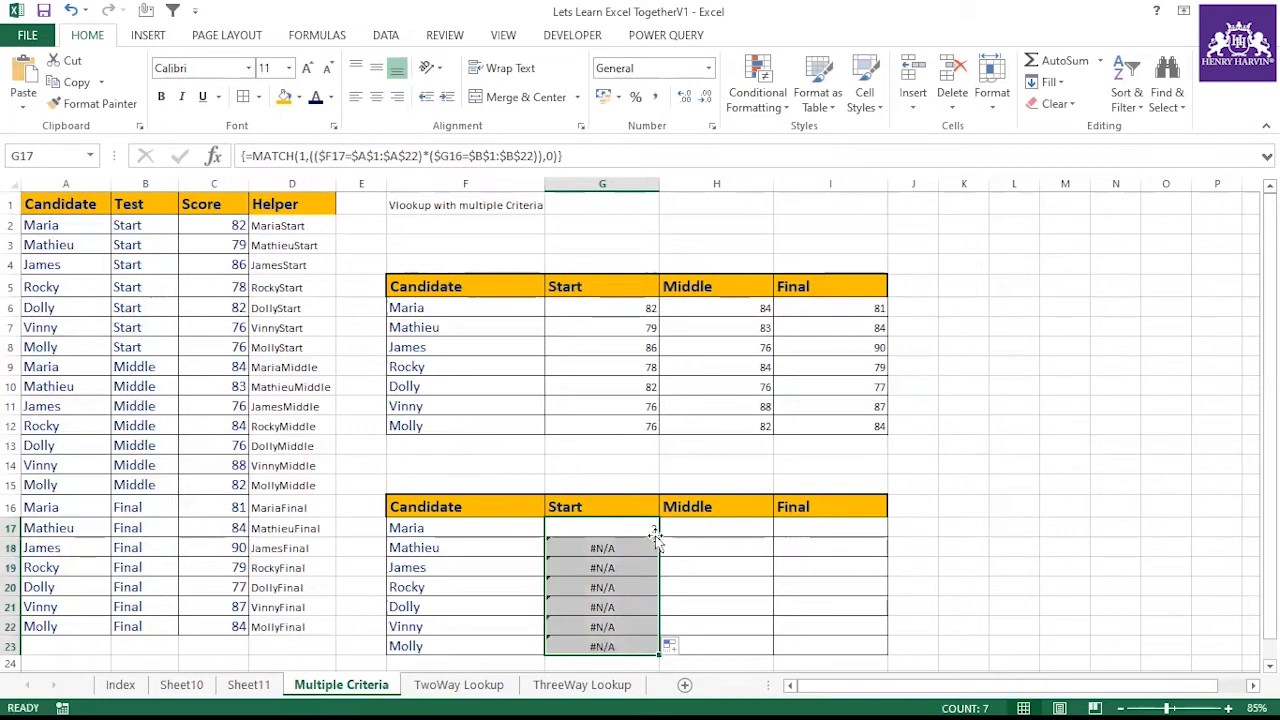
left_click(656, 530)
left_click_drag(661, 538, 660, 648)
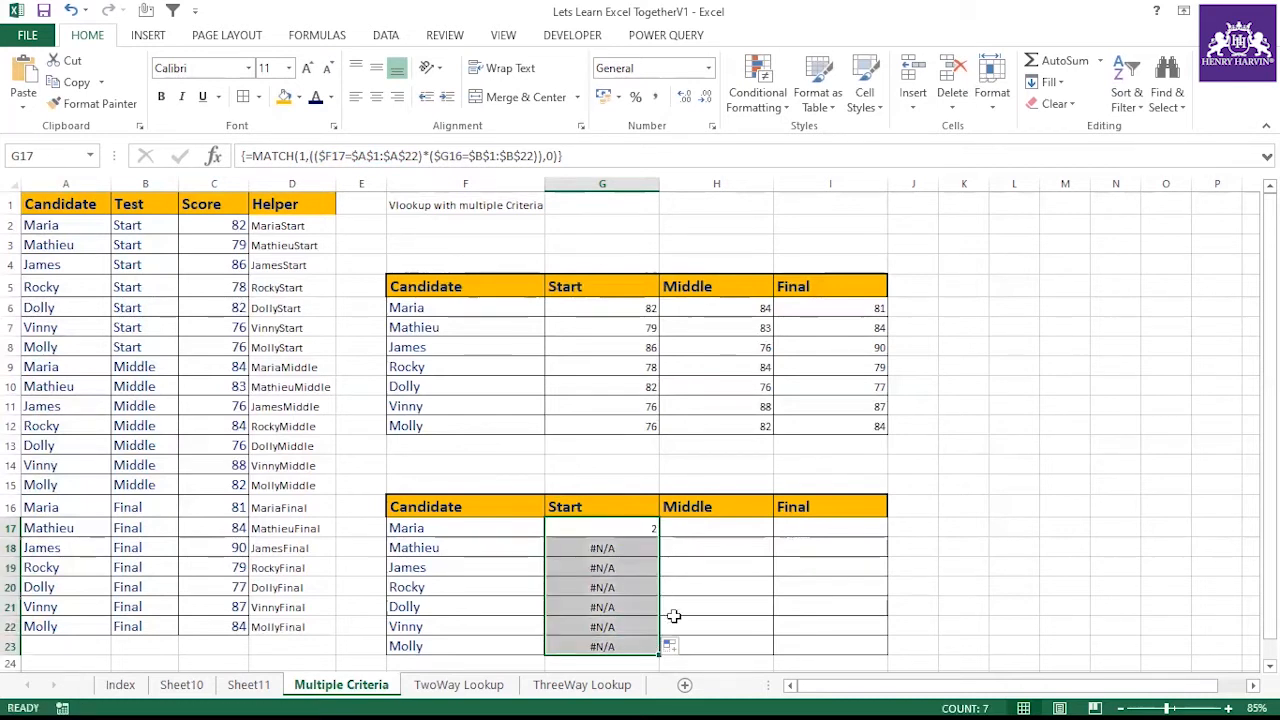
left_click(655, 531)
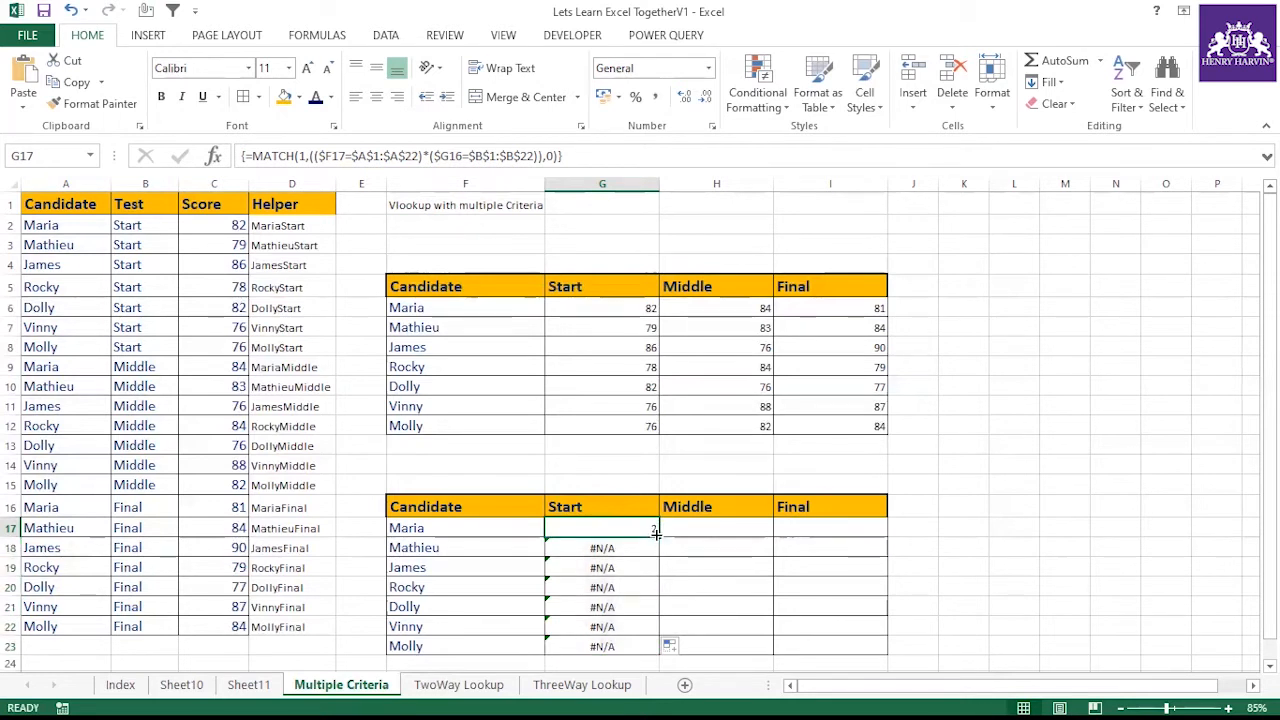
left_click_drag(656, 535, 845, 540)
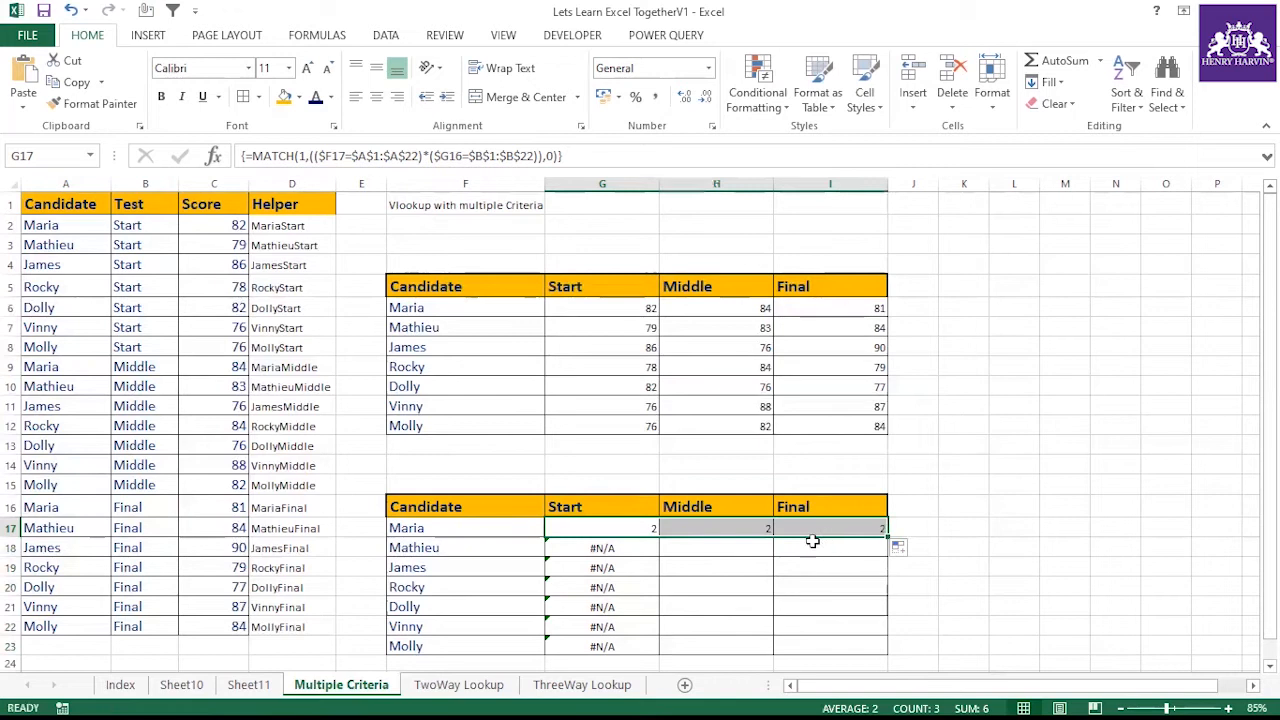
left_click(642, 525)
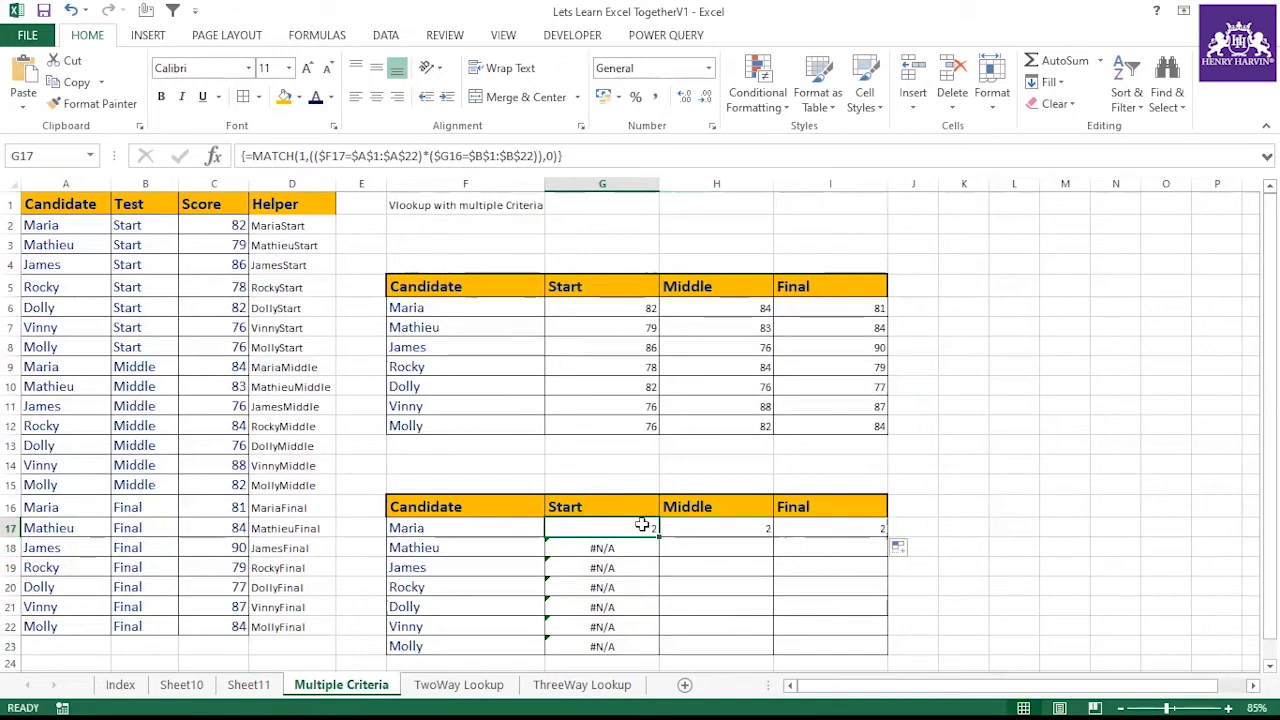
key("F2")
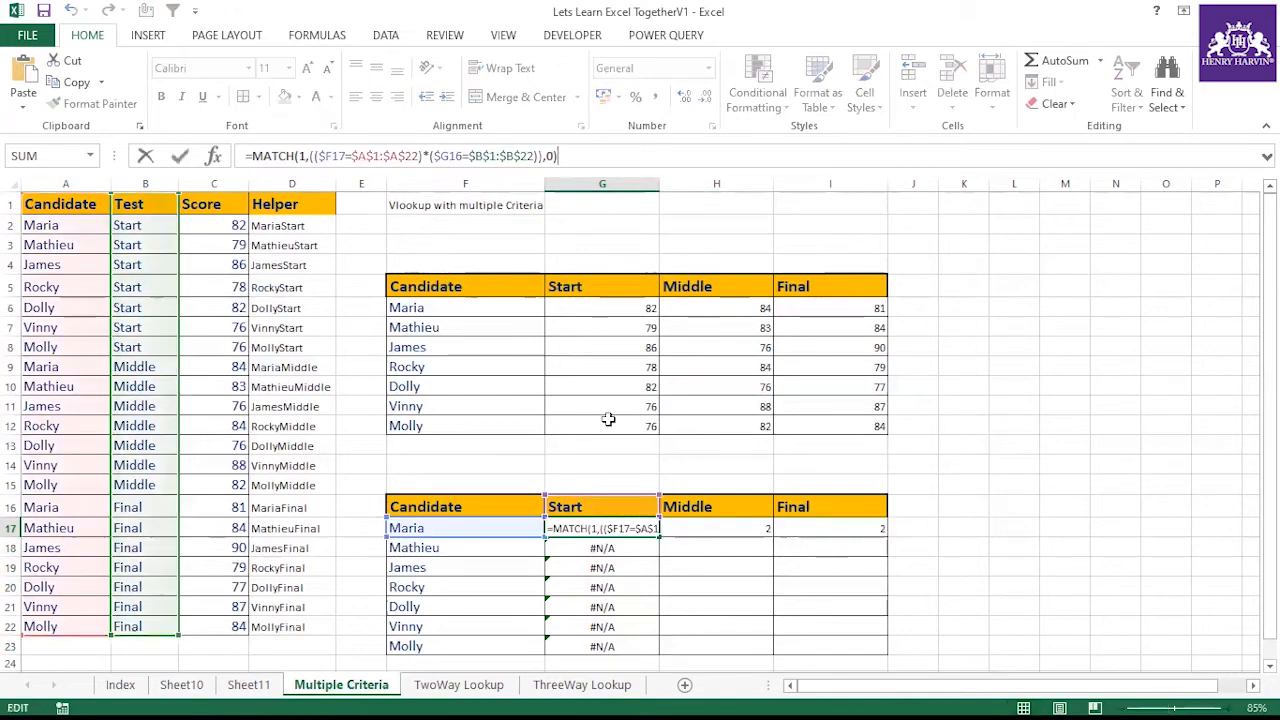
left_click(661, 570)
scroll(649, 531, "down", 2)
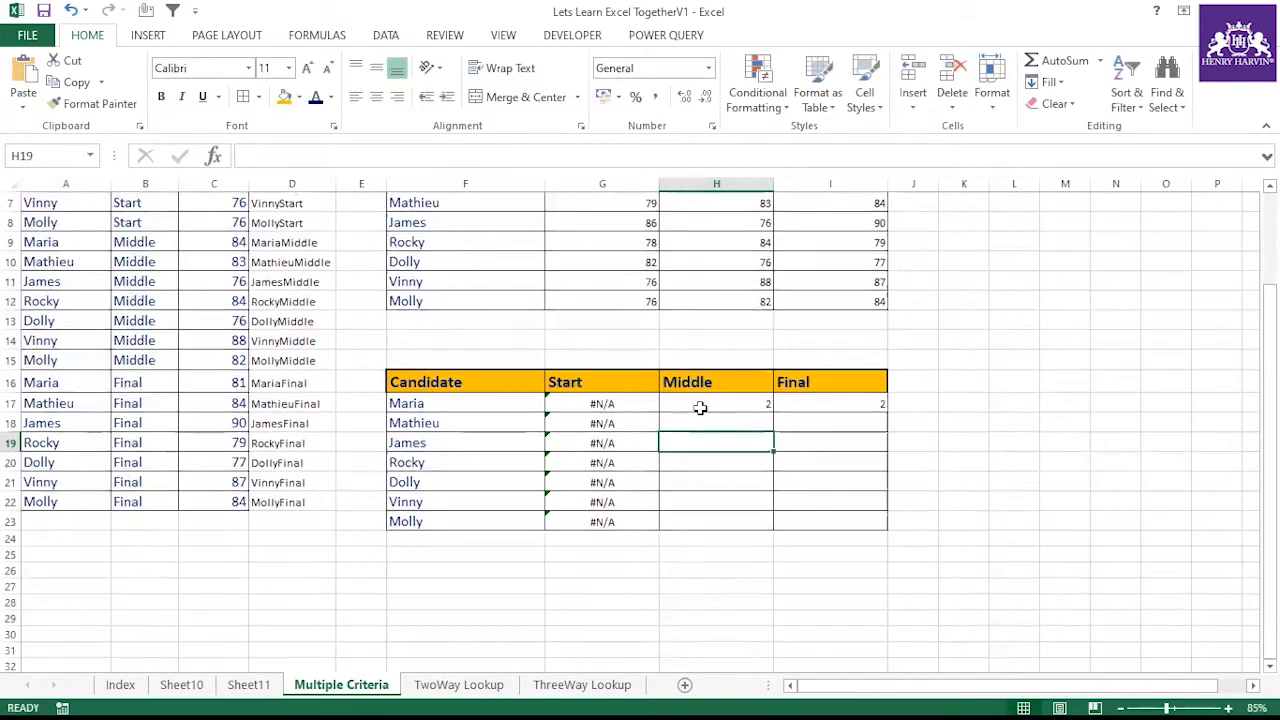
left_click(445, 406)
left_click(689, 384)
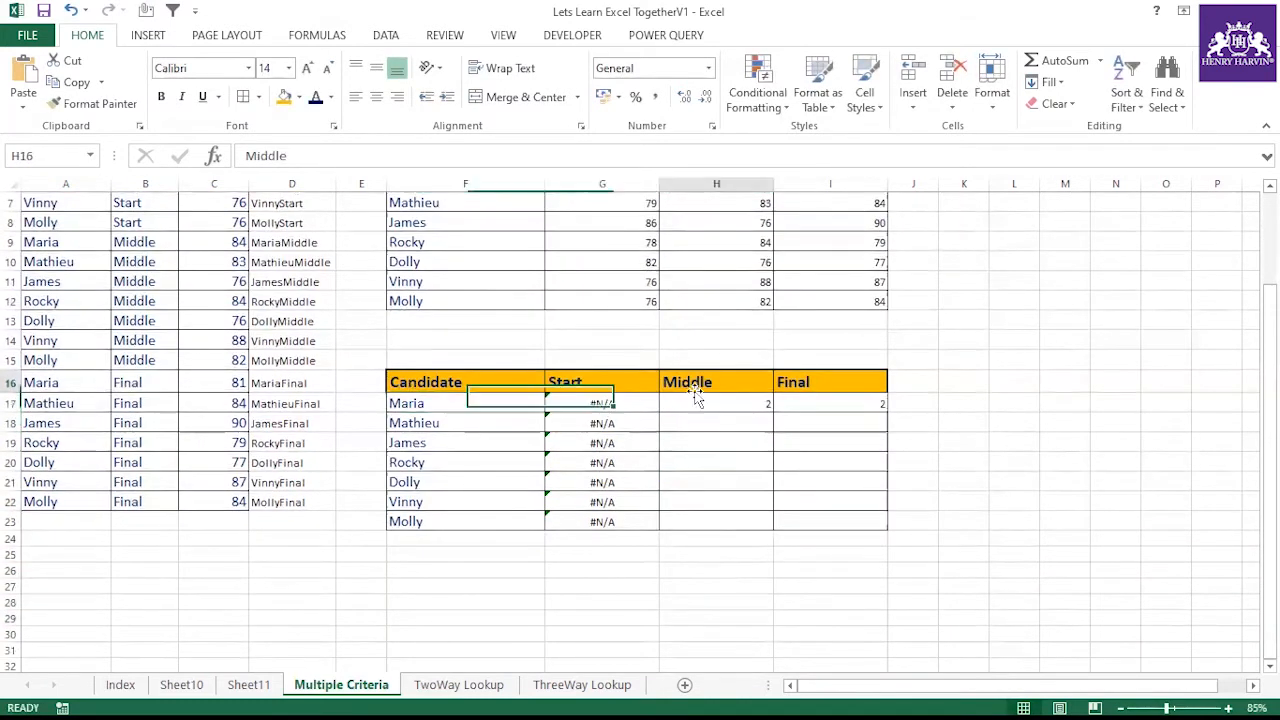
scroll(566, 414, "up", 2)
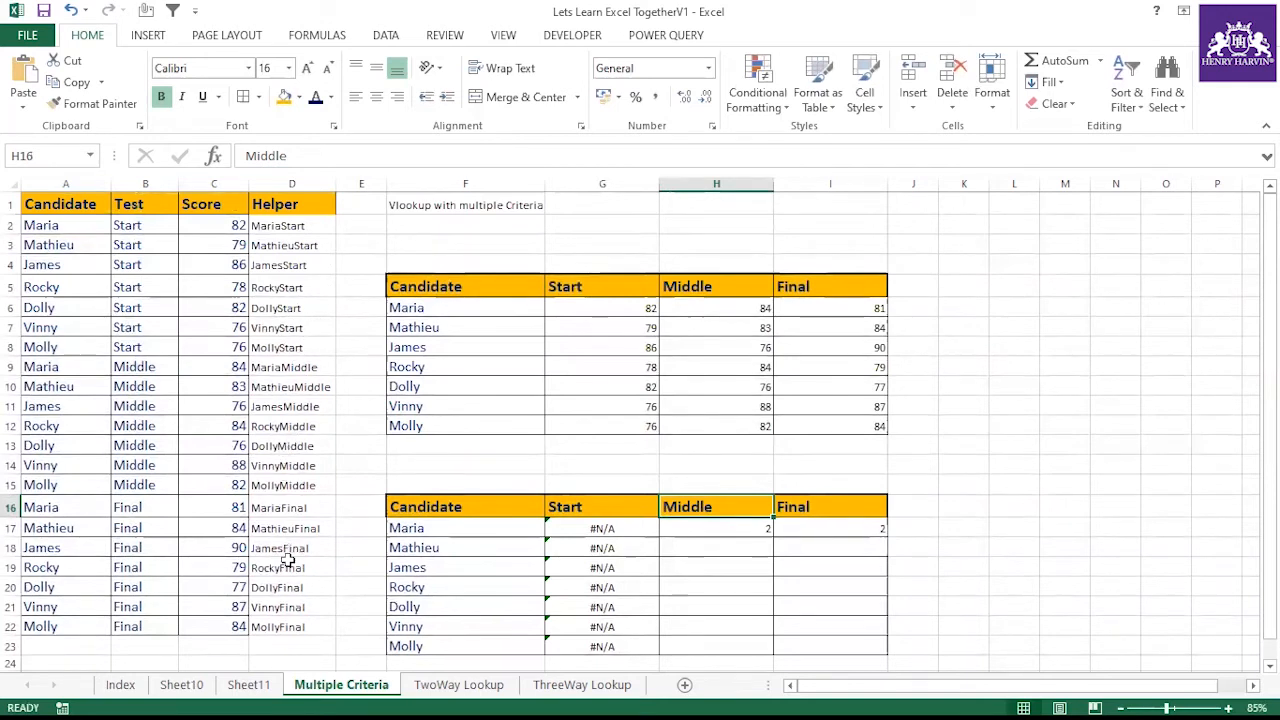
left_click(600, 548)
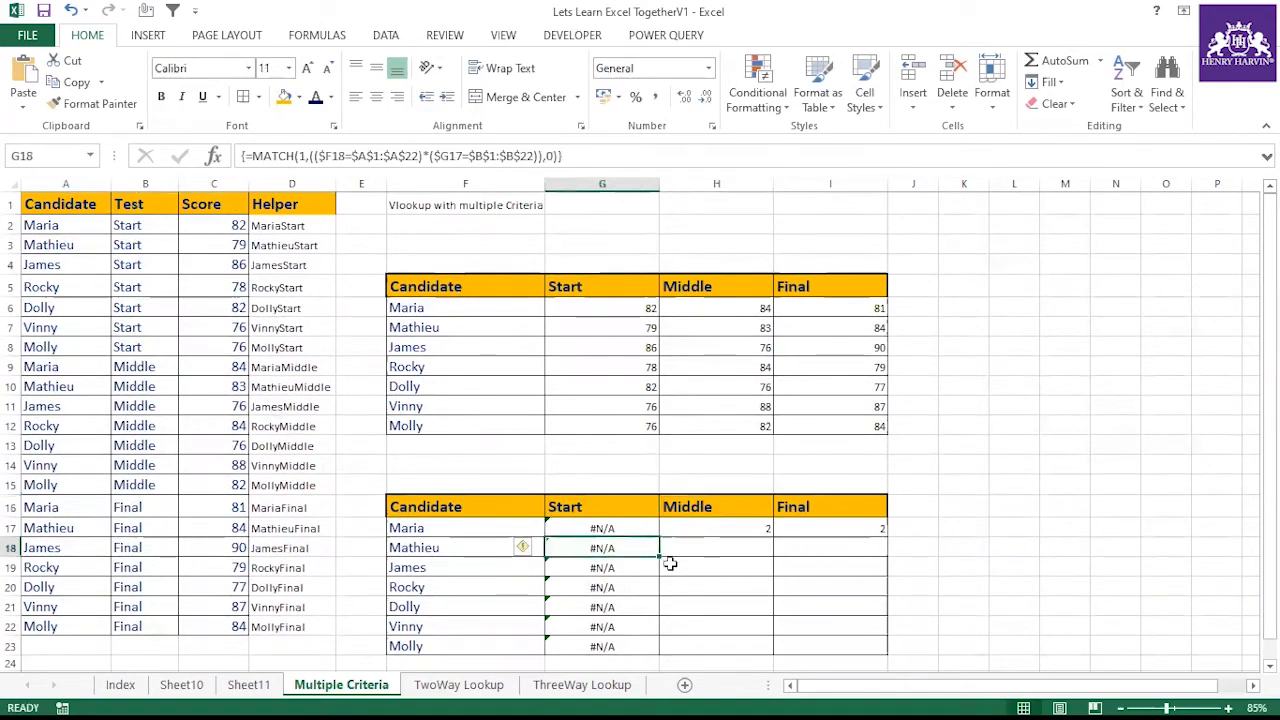
Undo the last four changes to the Start column of the lower lookup table
key("ctrl+z")
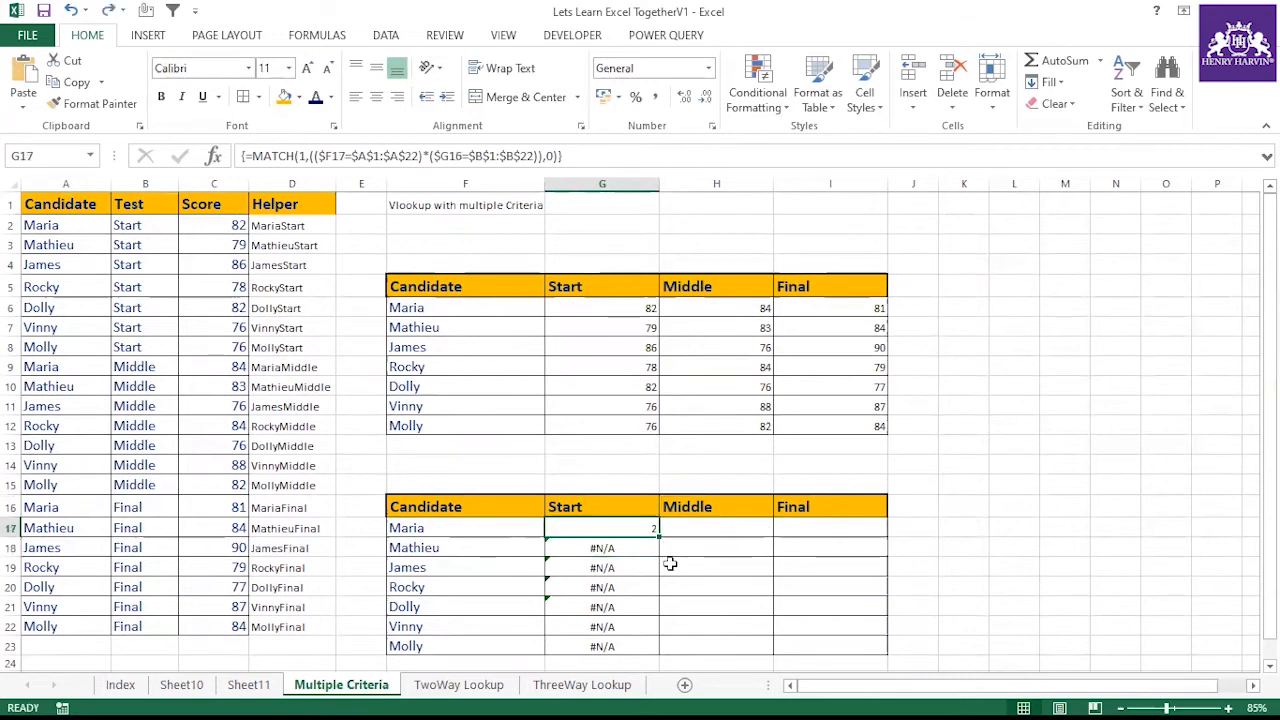
key("ctrl+z")
key("ctrl+z")
key("ctrl+z")
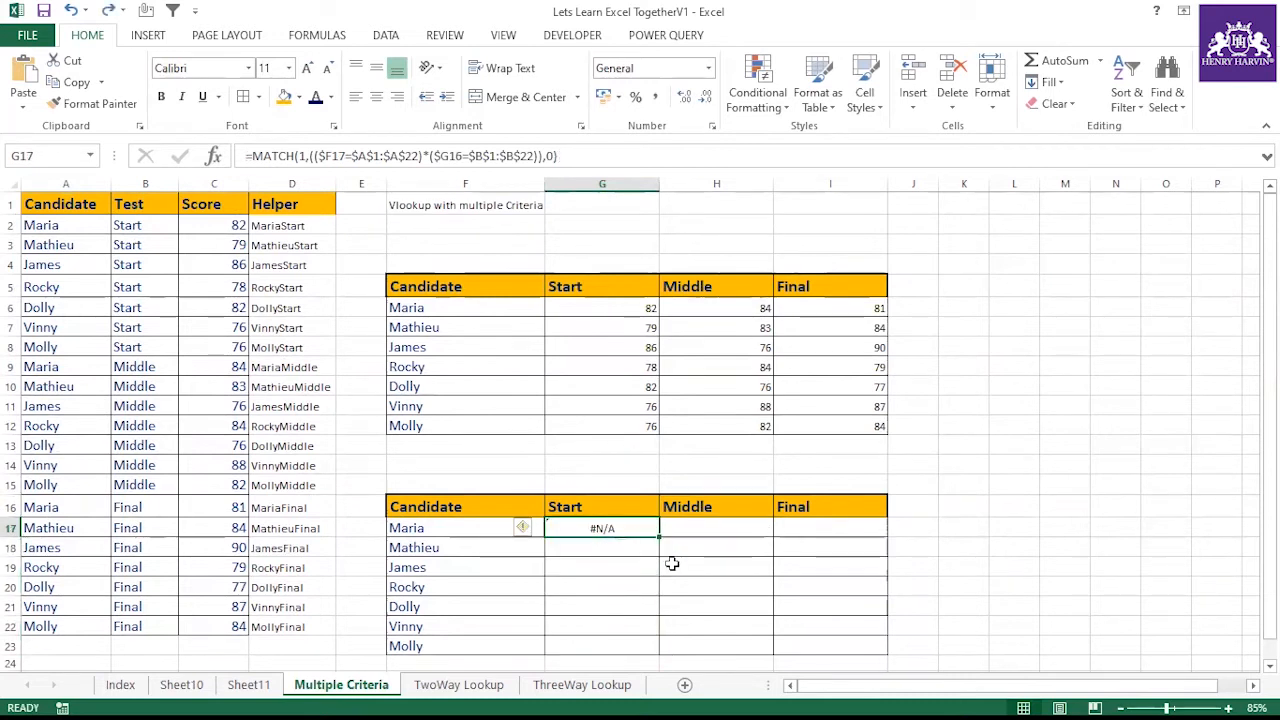
Replace the MATCH lookup value 1 with TRUE in G17's formula and re-enter it
left_click(674, 564)
left_click(640, 530)
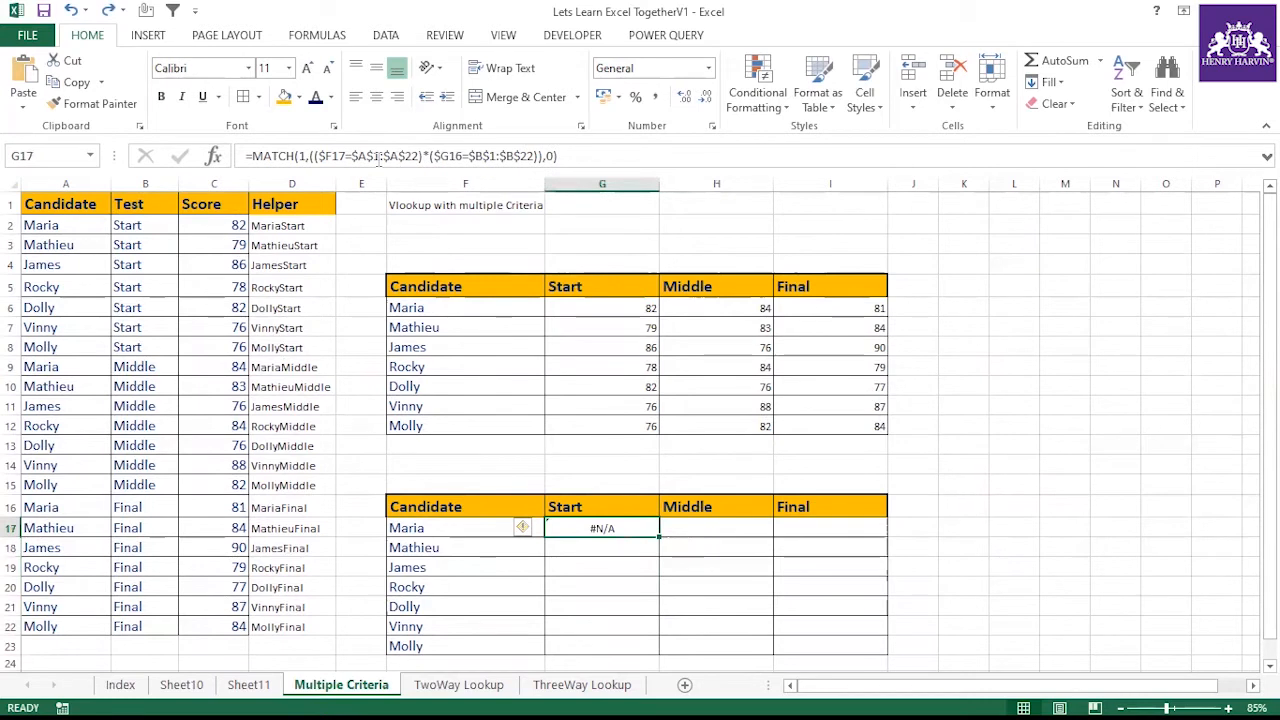
left_click(308, 155)
key("BackSpace")
type("True")
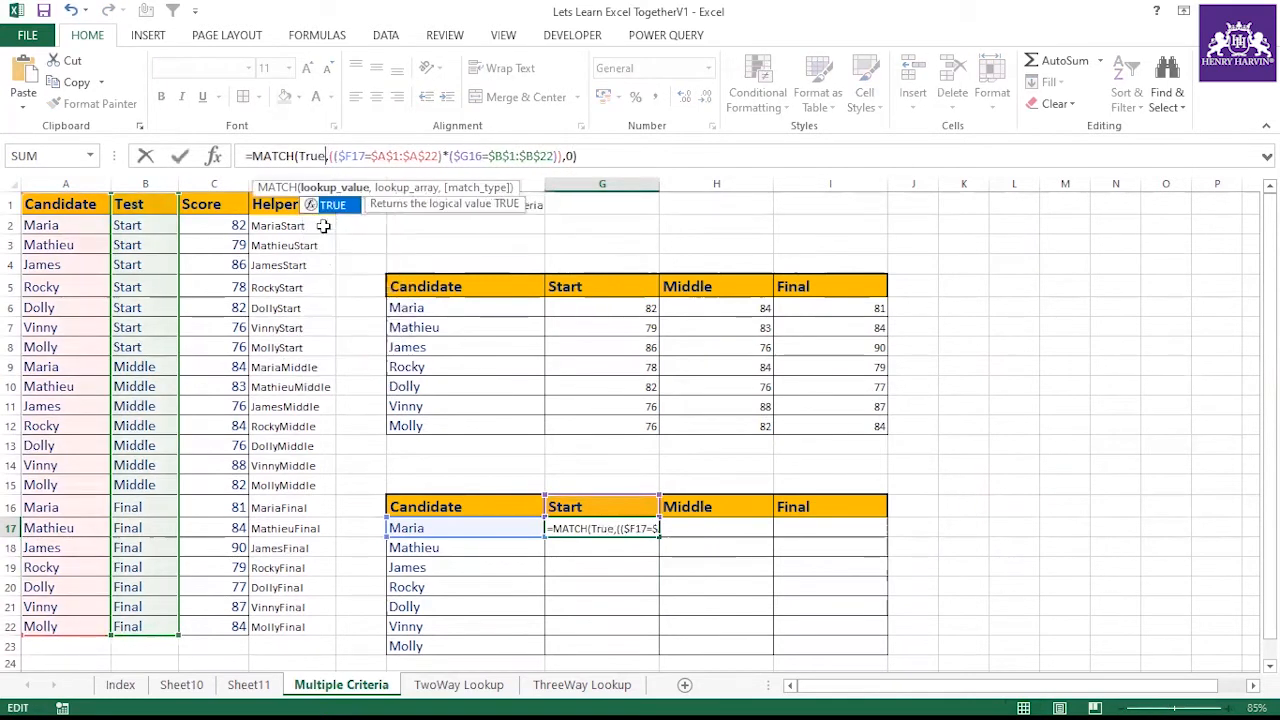
key("ctrl+shift+Return")
Fill G17's formula down through G23 and inspect the copied formula in G21
left_click(604, 528)
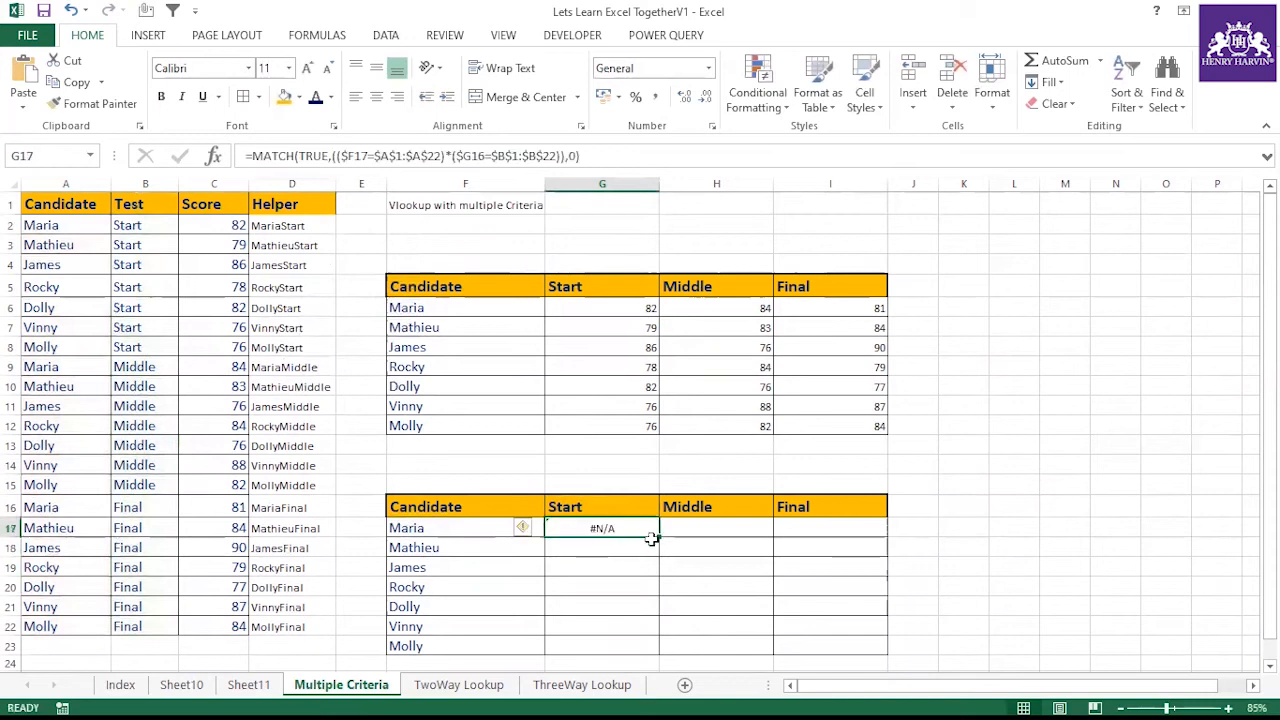
left_click_drag(660, 540, 657, 646)
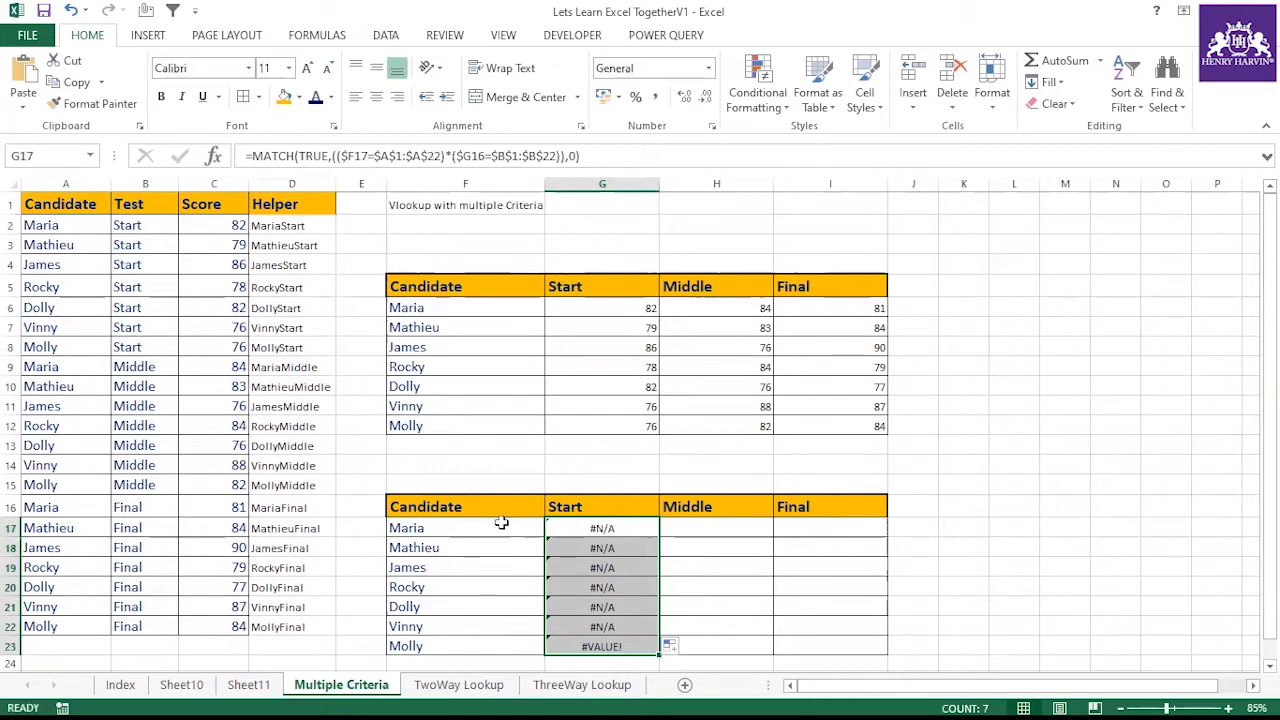
left_click(466, 606)
left_click(578, 608)
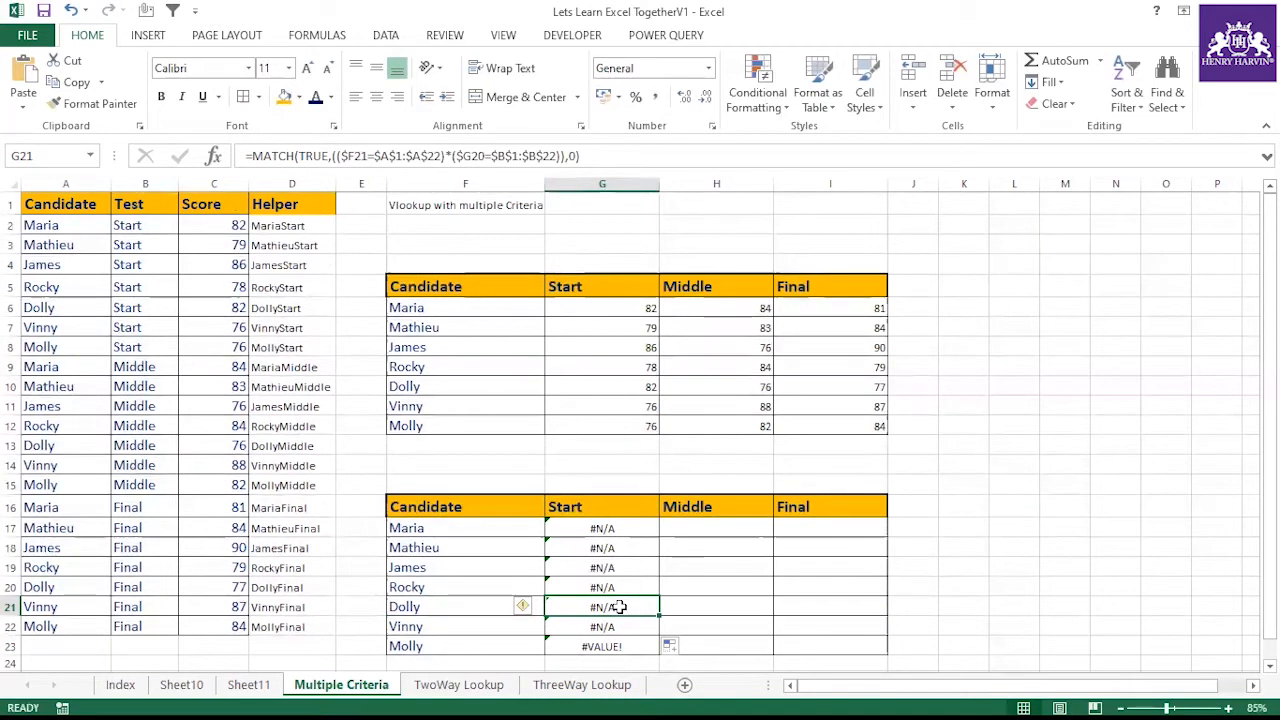
left_click(592, 525)
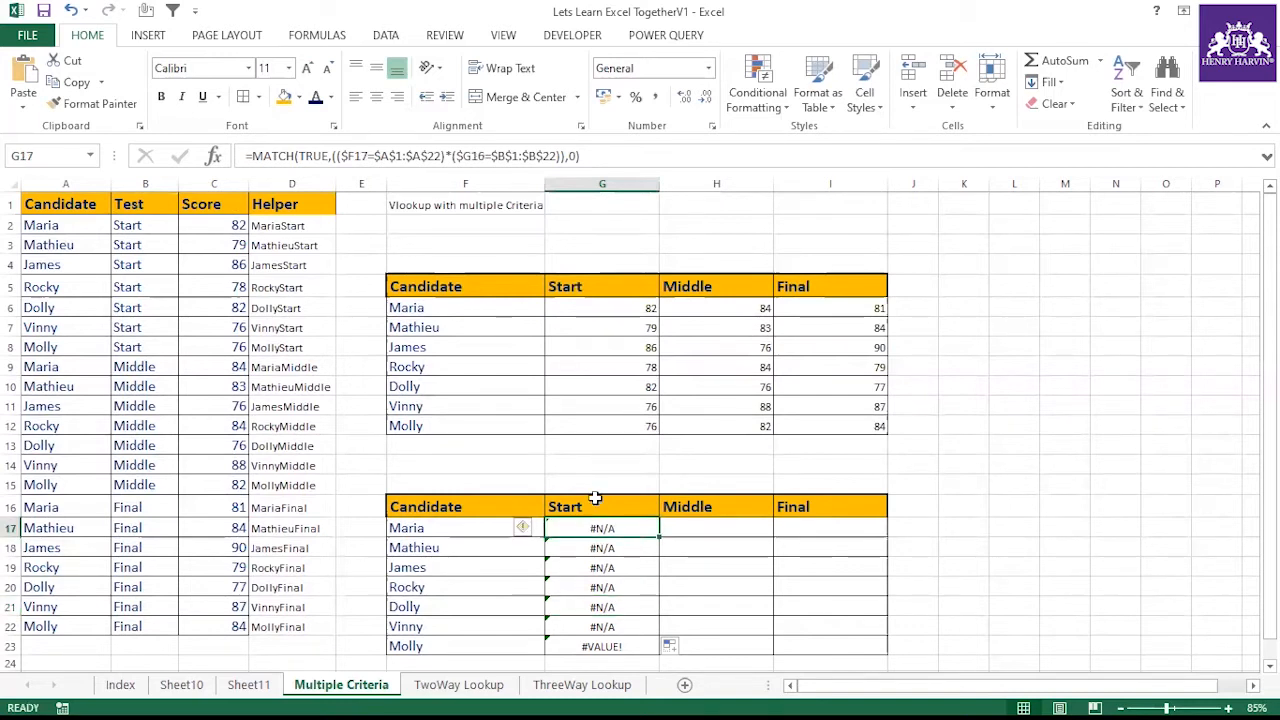
Change the $G16 reference in G17's formula to the mixed reference G$16
left_click(476, 155)
left_click_drag(486, 155, 456, 155)
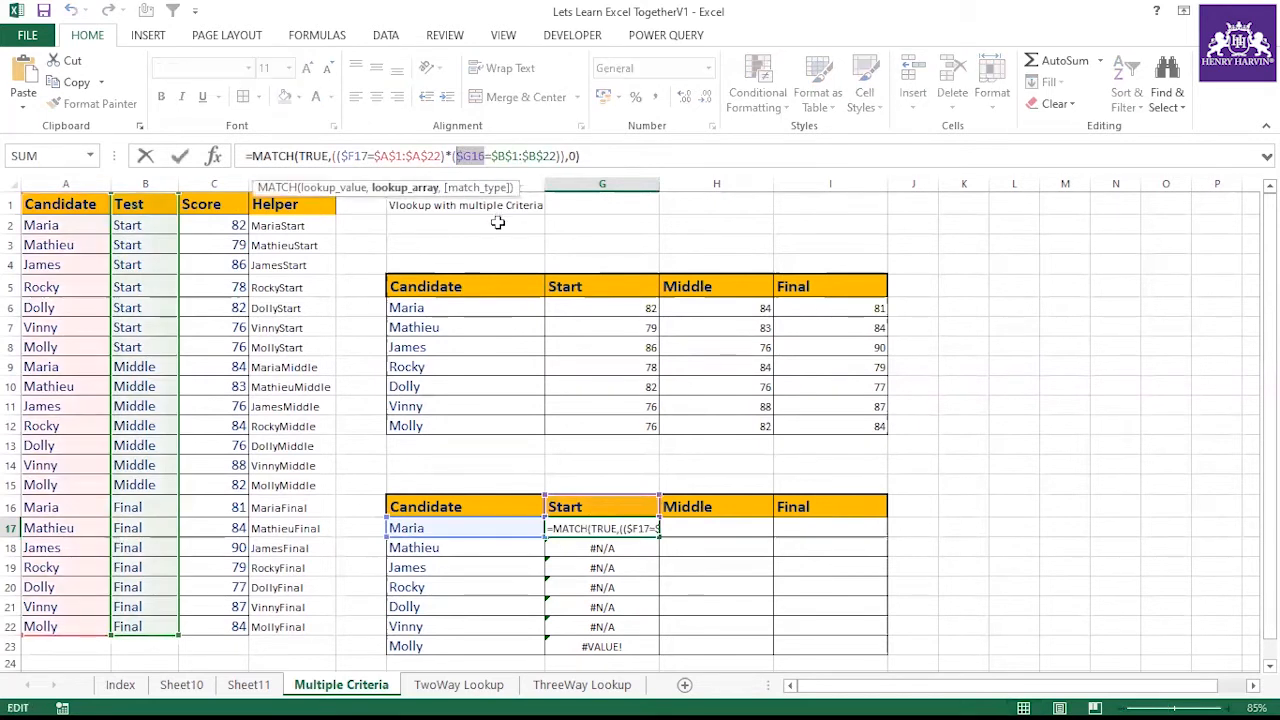
key("F4")
key("F4")
key("F4")
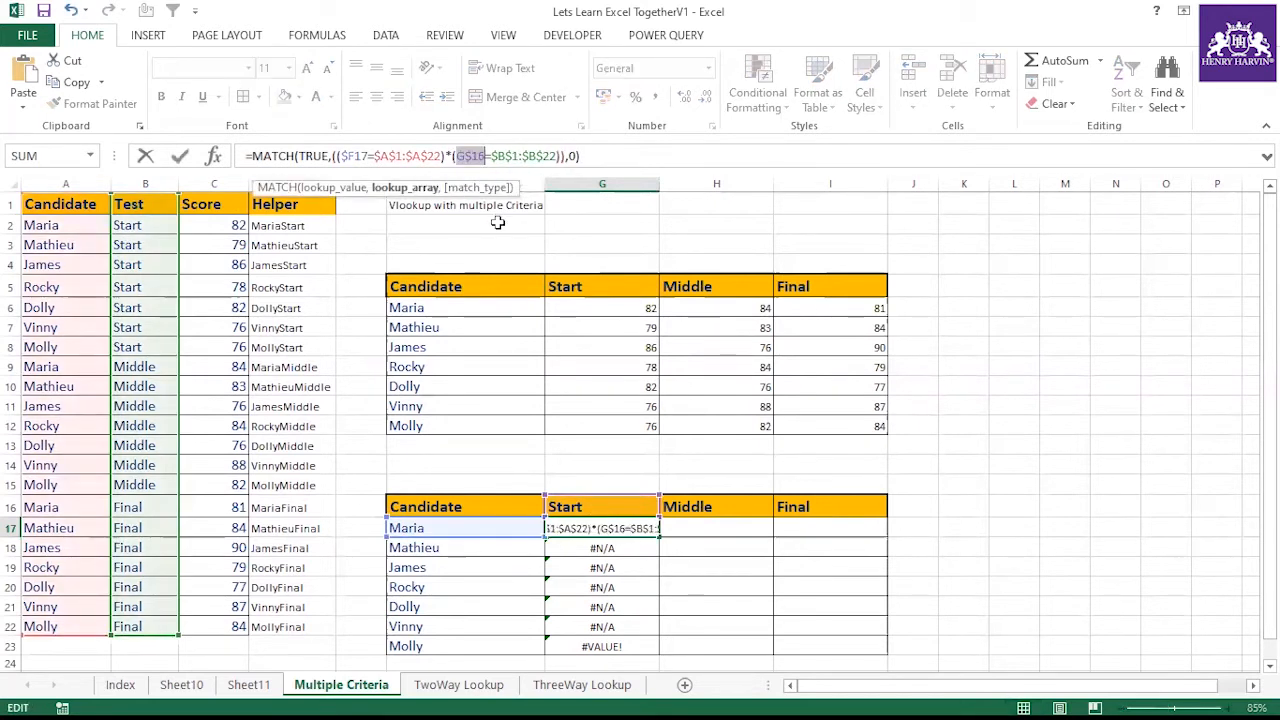
key("Return")
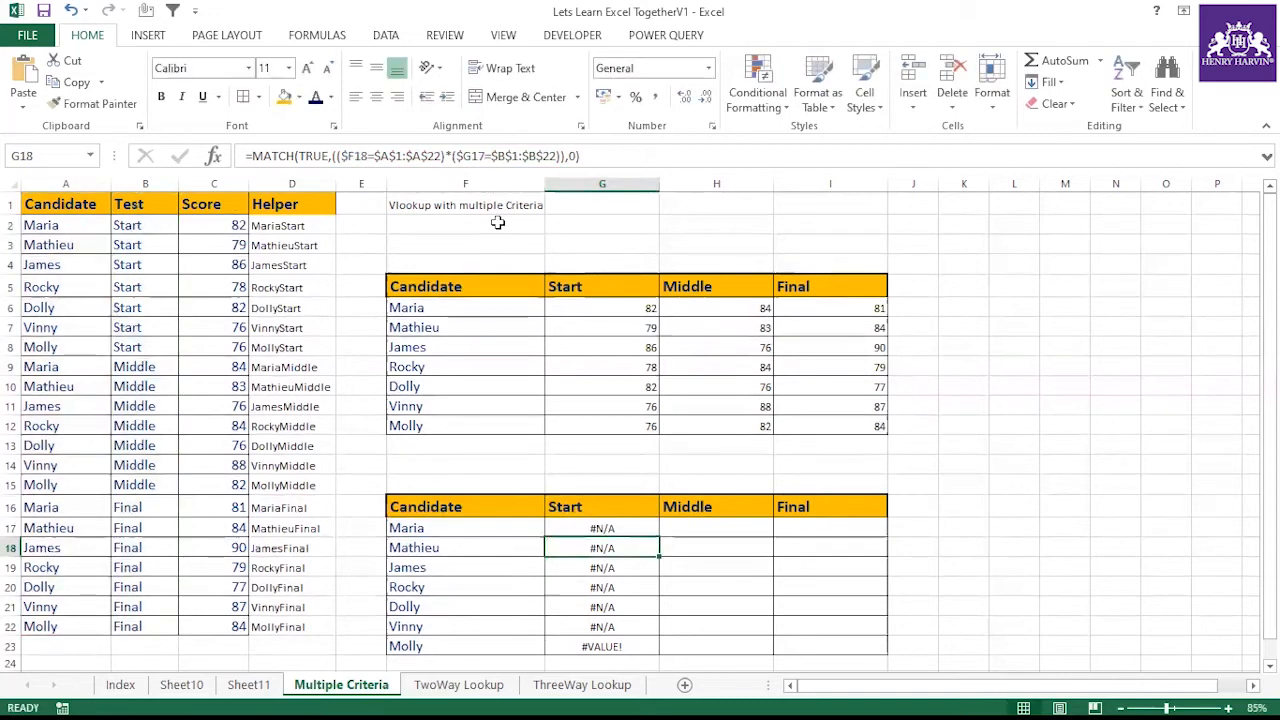
Fill G17's revised formula down through G23
left_click(632, 533)
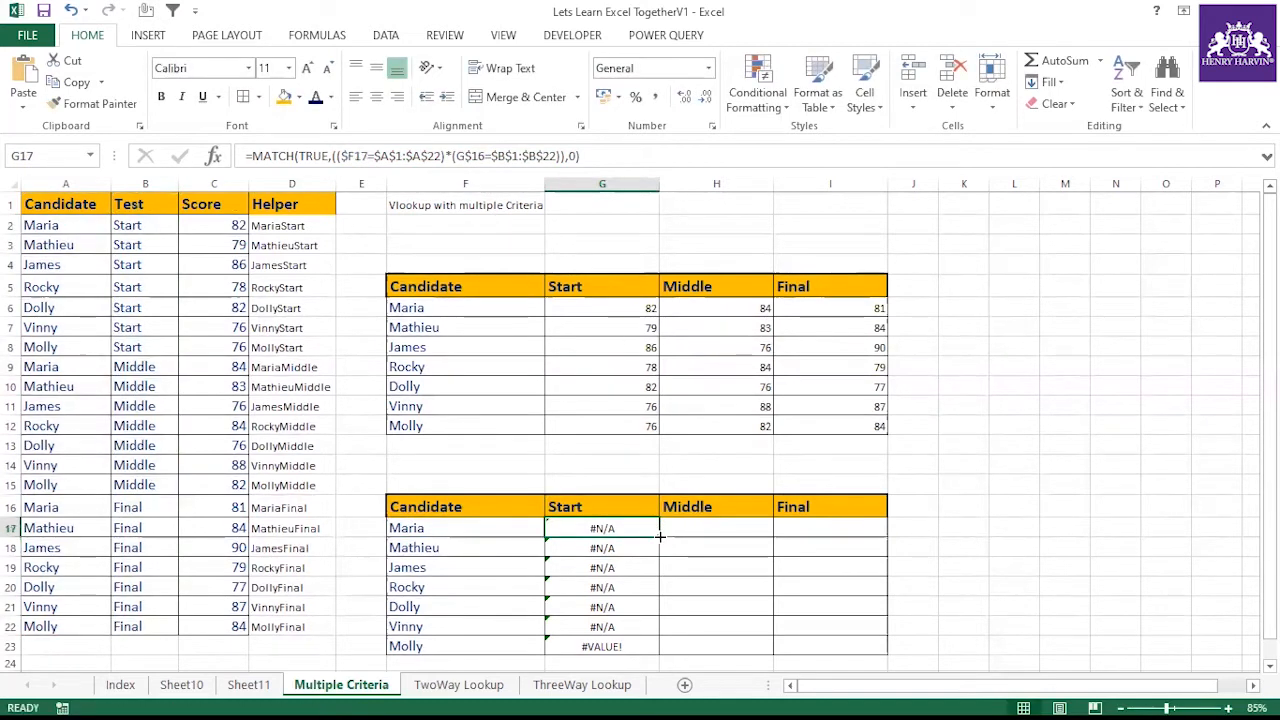
double_click(660, 537)
left_click(652, 533)
left_click_drag(655, 537, 650, 642)
left_click(620, 525)
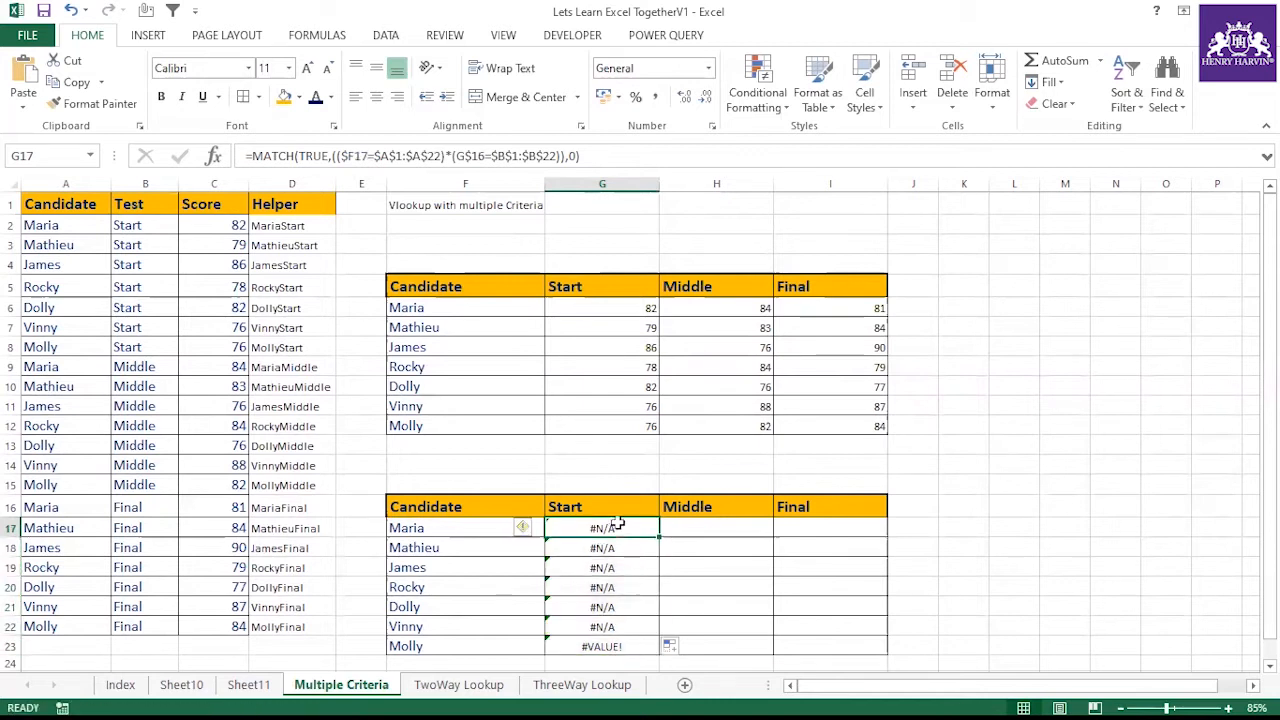
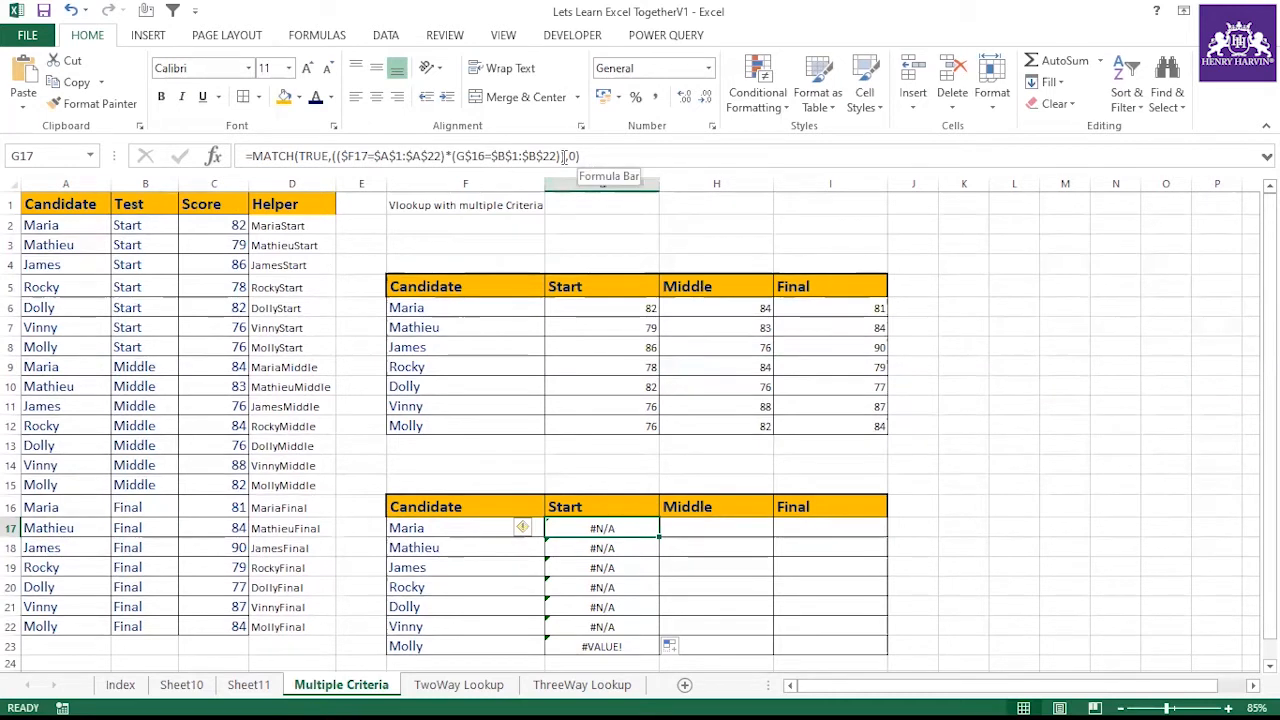
Evaluate the combined criteria array inside G17's MATCH formula to preview its values, then cancel the edit
left_click_drag(566, 156, 383, 233)
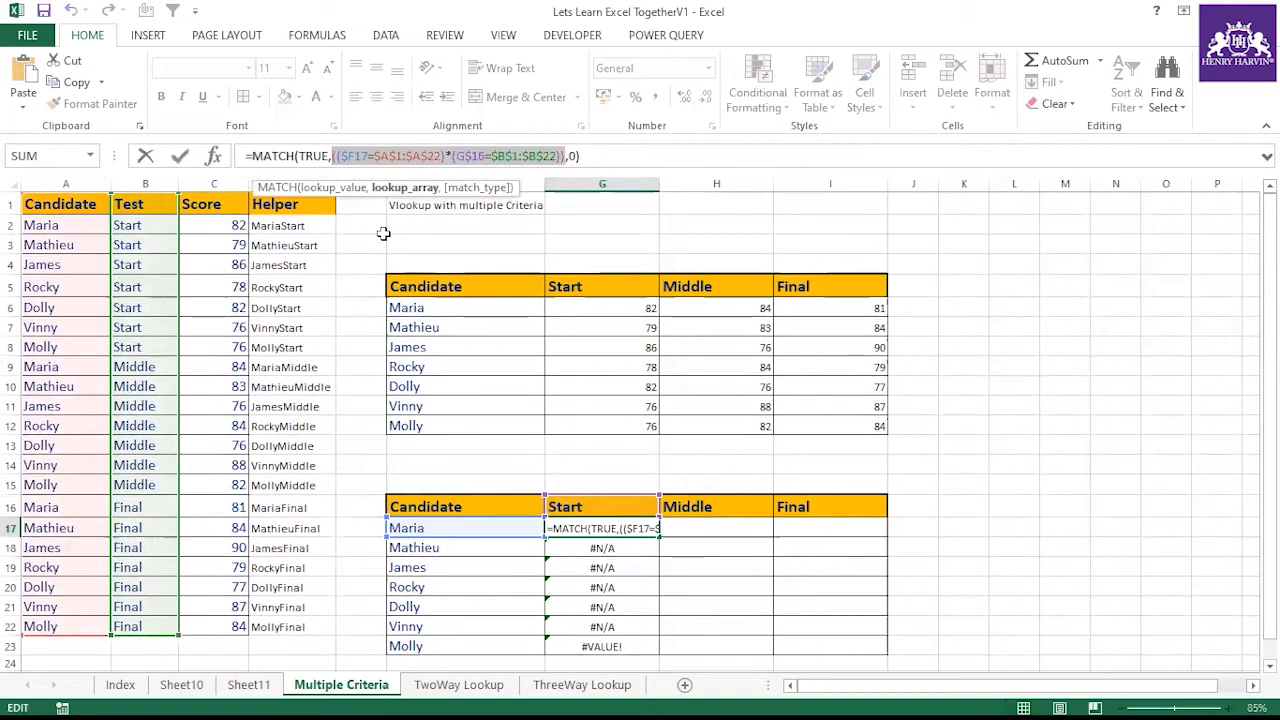
key("F9")
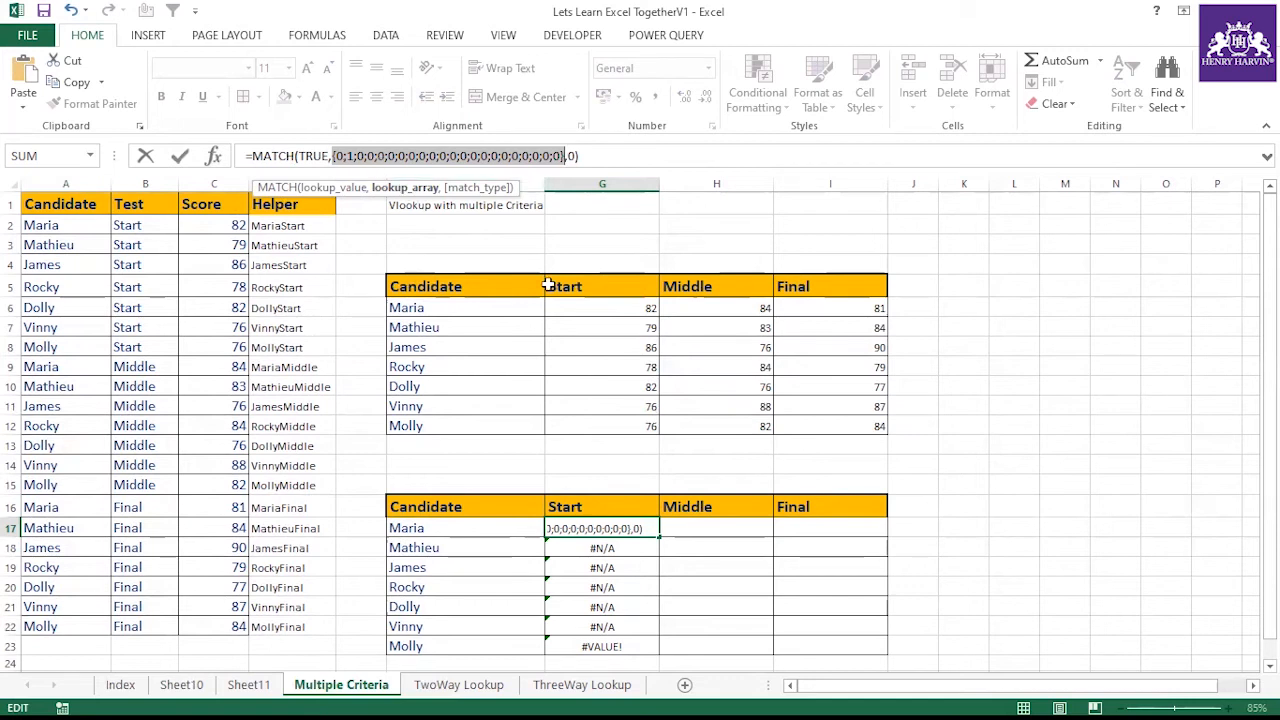
key("Escape")
Step through G18's formula with Evaluate Formula to examine how each criterion is calculated, then close the dialog
left_click(607, 546)
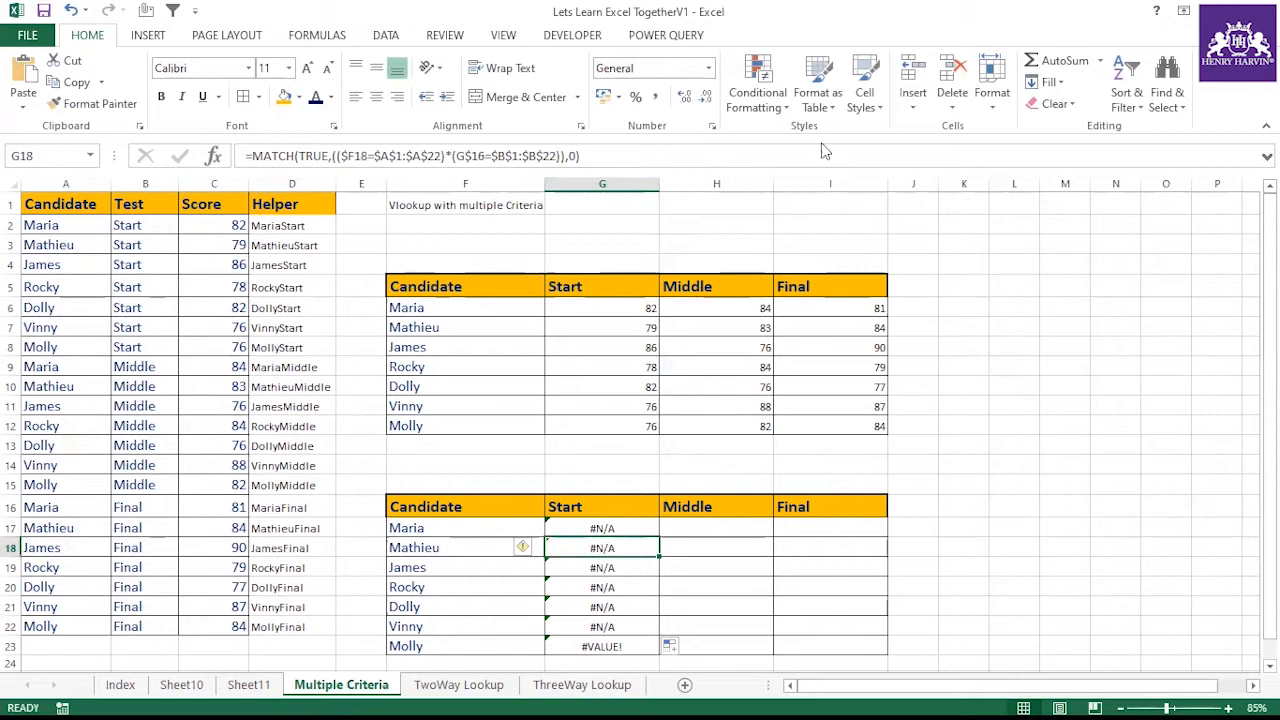
left_click(316, 35)
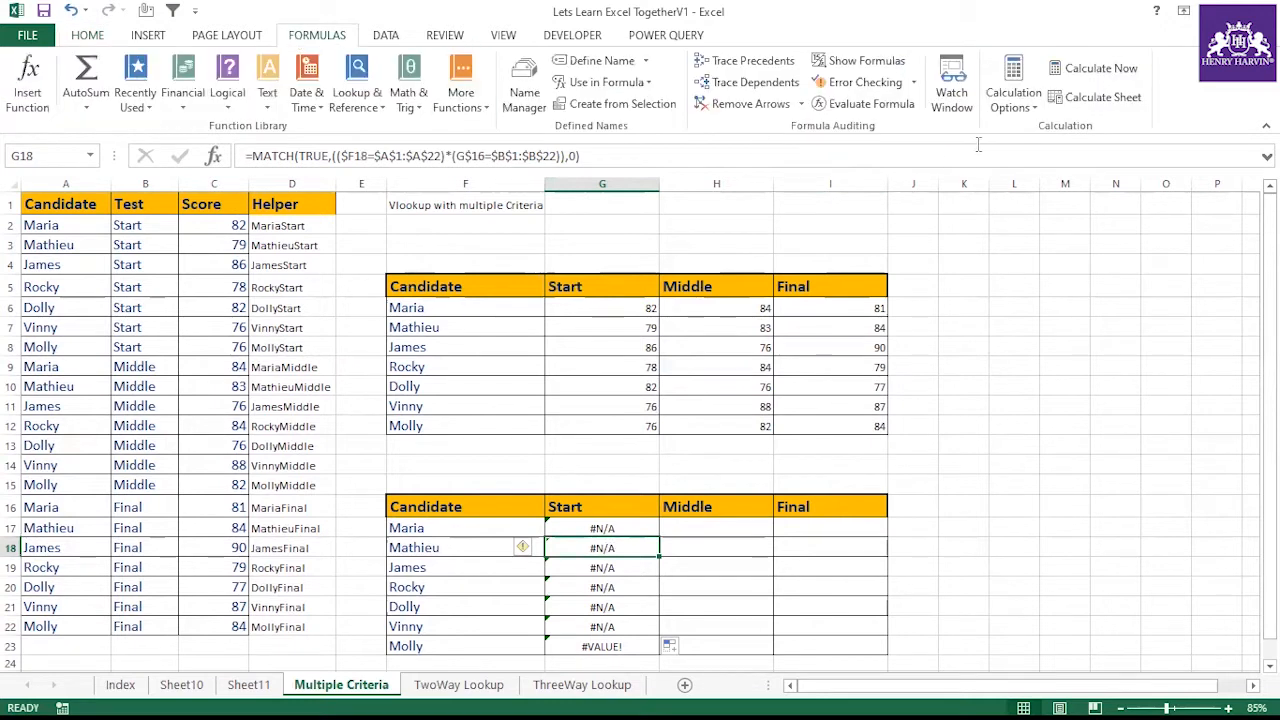
left_click(862, 103)
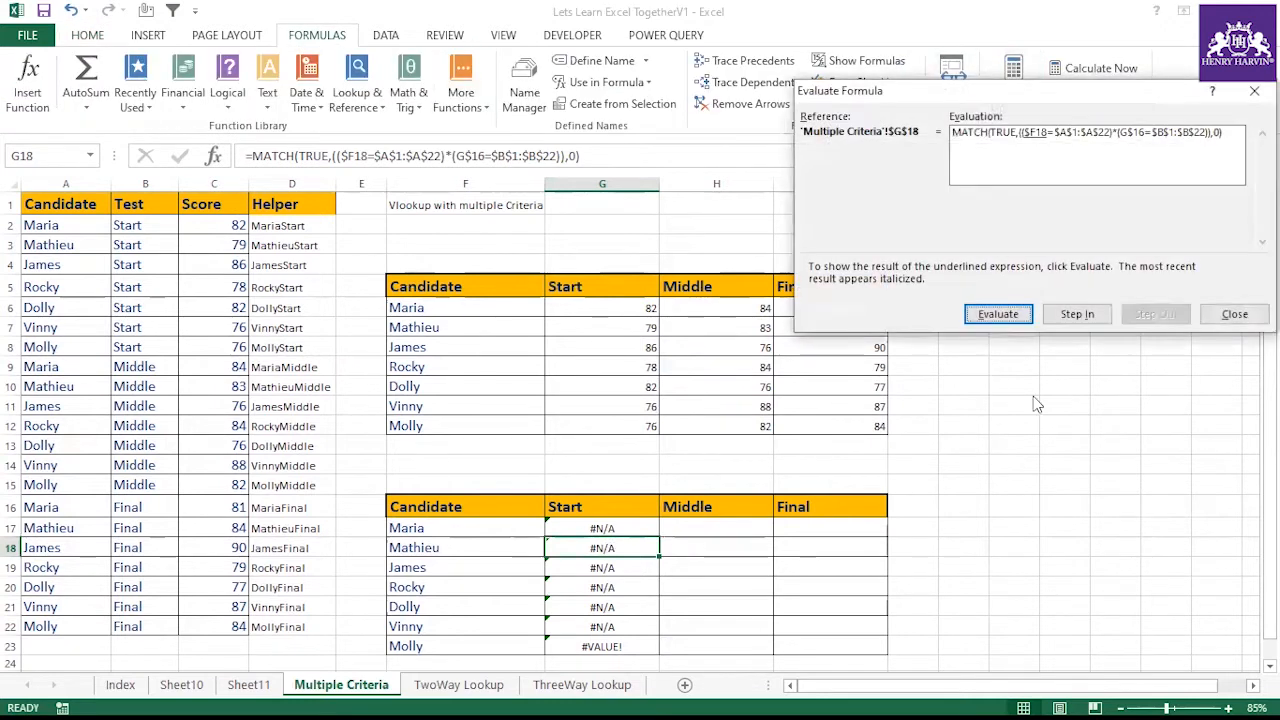
left_click(1000, 315)
left_click(1000, 315)
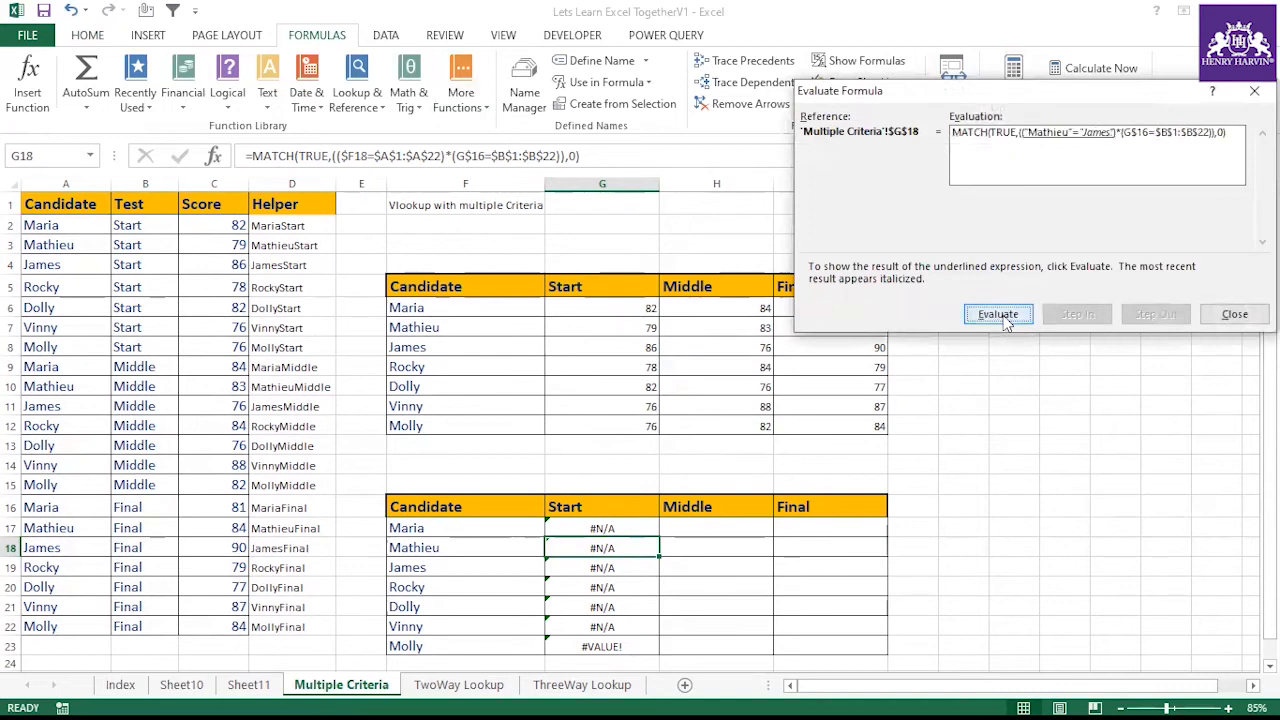
left_click(998, 314)
left_click(998, 314)
left_click(998, 314)
left_click(1000, 315)
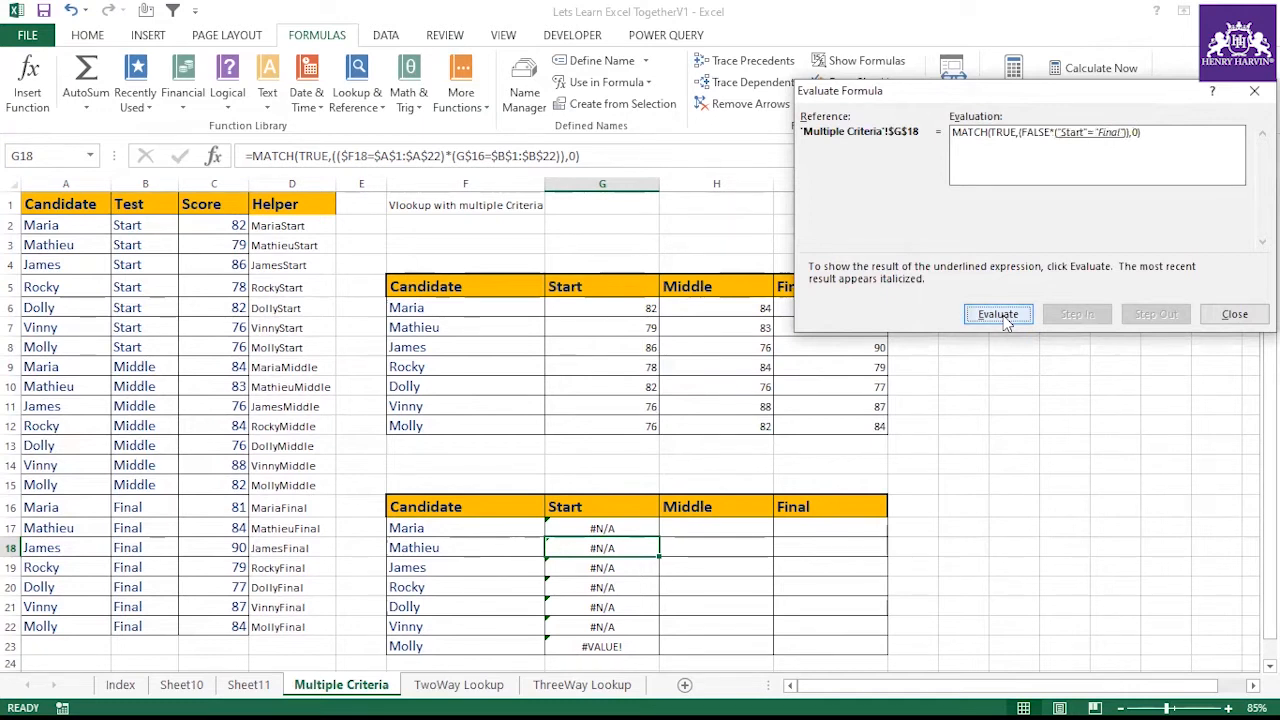
left_click(998, 314)
left_click(1233, 314)
Clear the copied formulas from G18 through G23
left_click(671, 423)
left_click_drag(605, 528, 624, 648)
key("Delete")
left_click(688, 563)
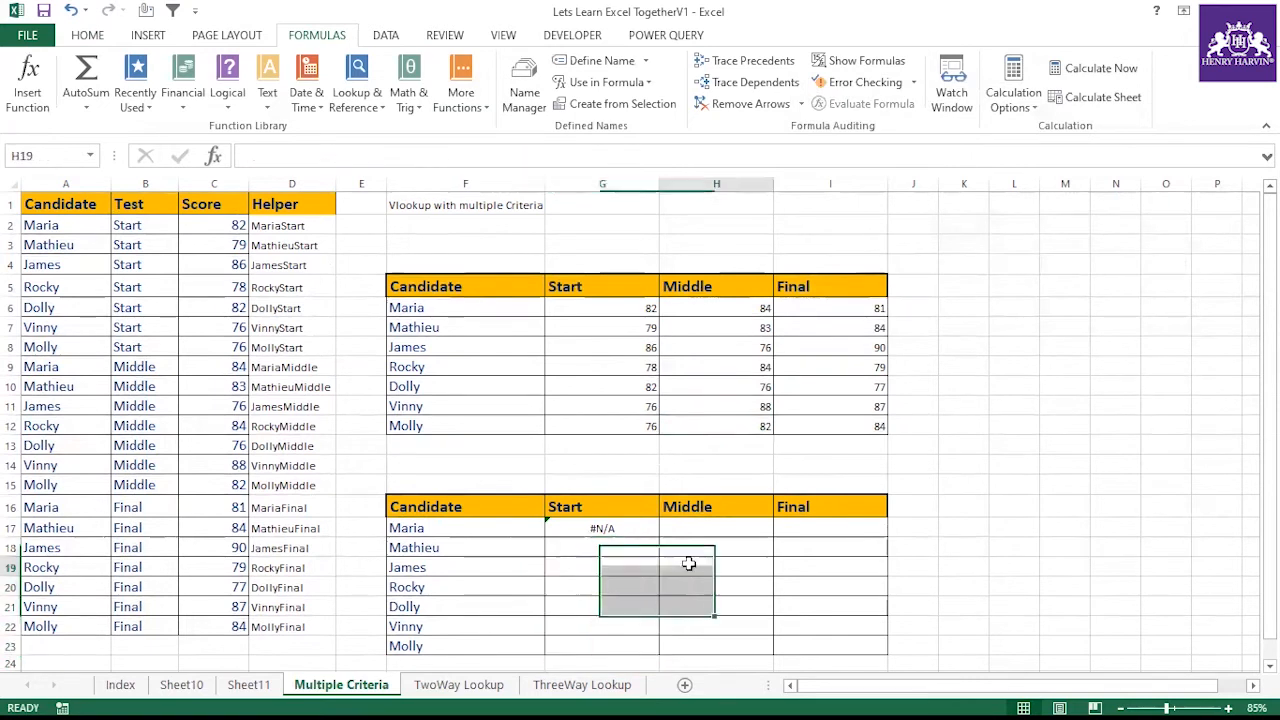
left_click(631, 525)
left_click(615, 156)
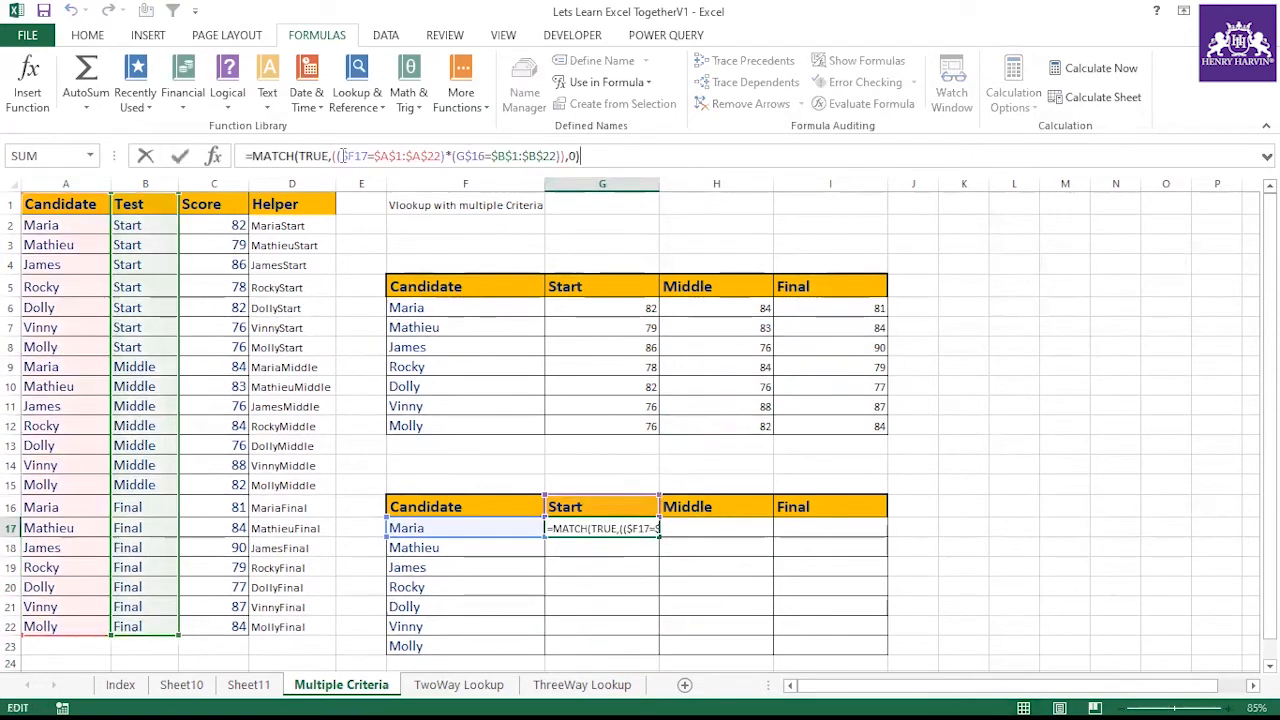
left_click_drag(329, 158, 302, 160)
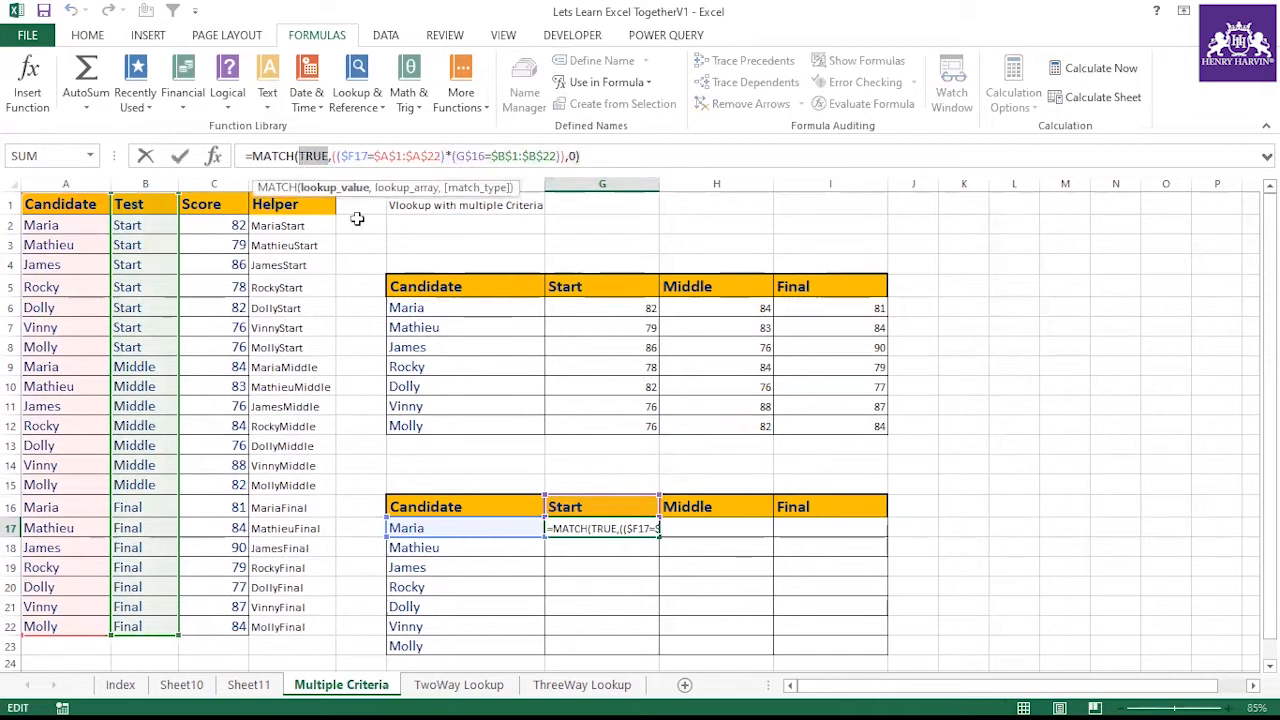
type("1")
key("Escape")
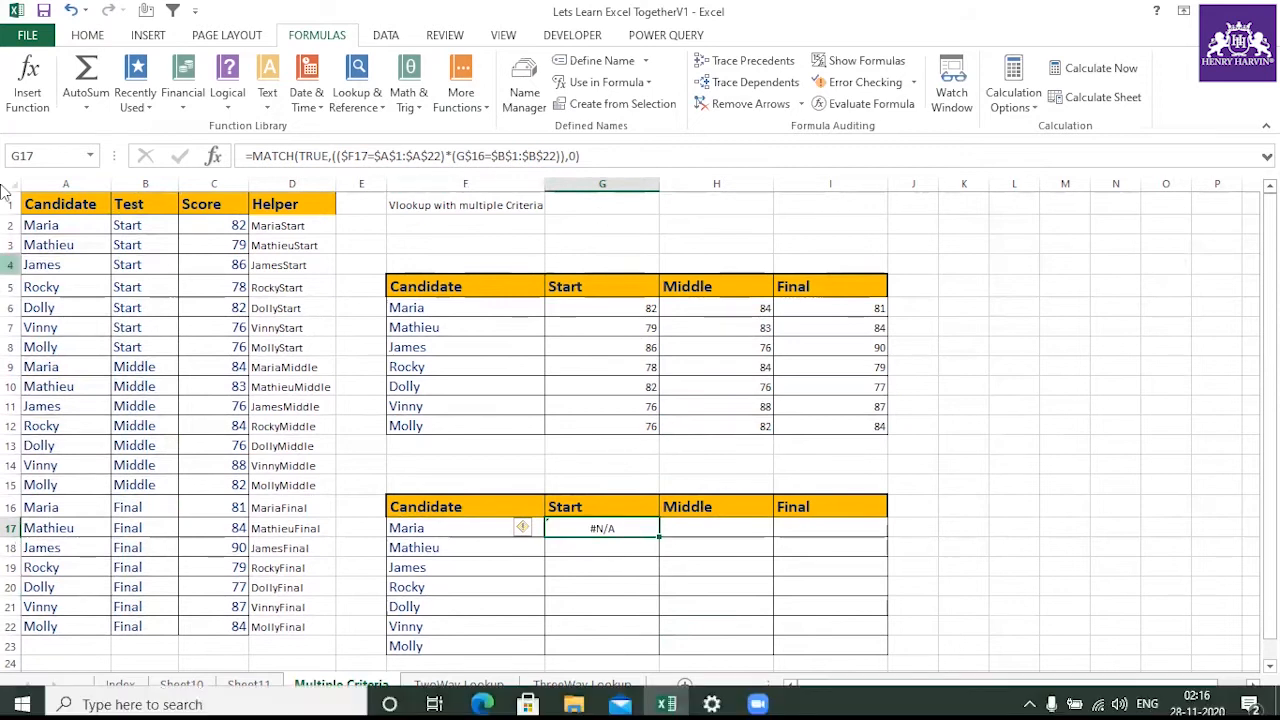
Remove the MATCH(TRUE, wrapper and trailing ,0) from G17's formula, leaving only the multiplied criteria array, and re-enter it
left_click_drag(252, 156, 325, 156)
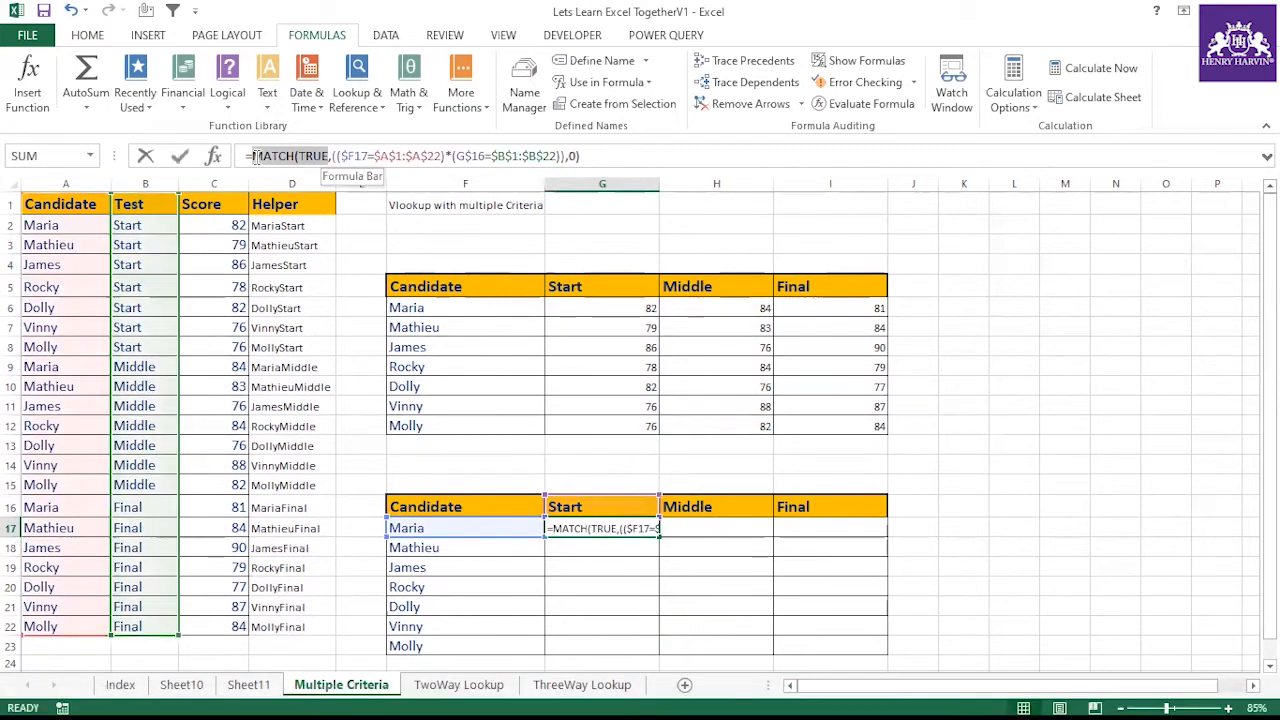
key("BackSpace")
left_click(520, 157)
key("BackSpace")
key("BackSpace")
key("BackSpace")
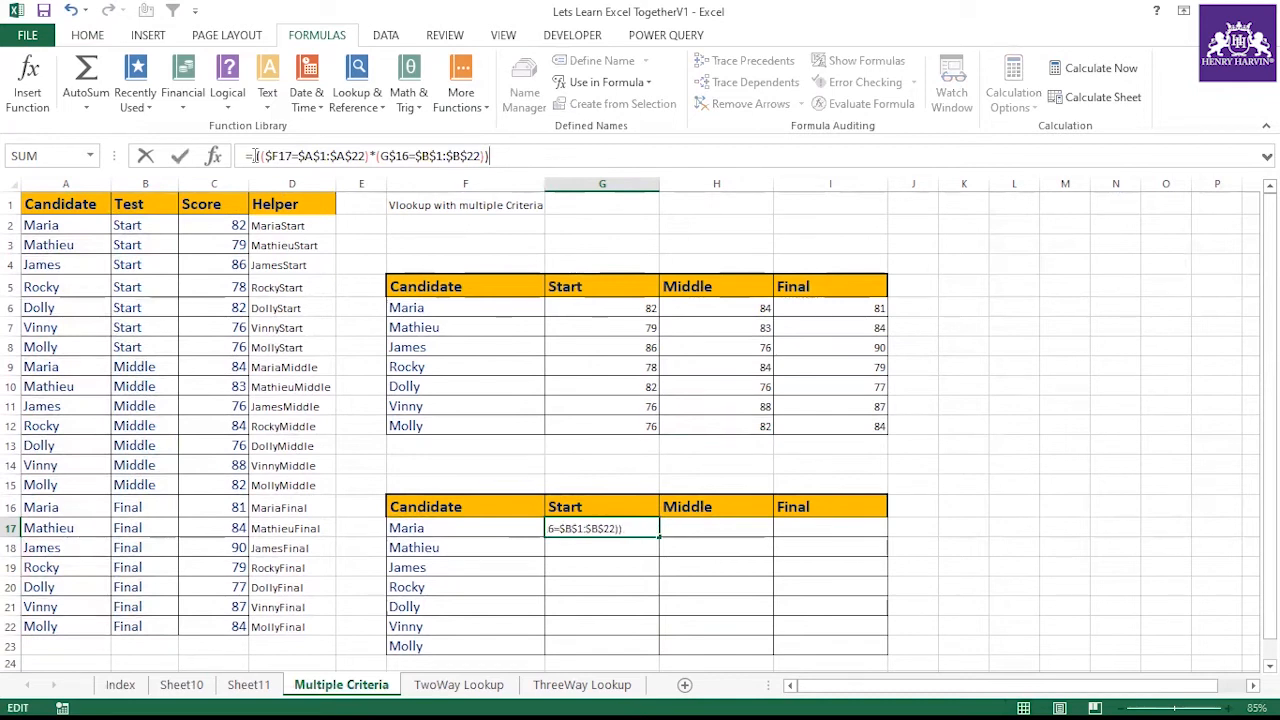
key("ctrl+Return")
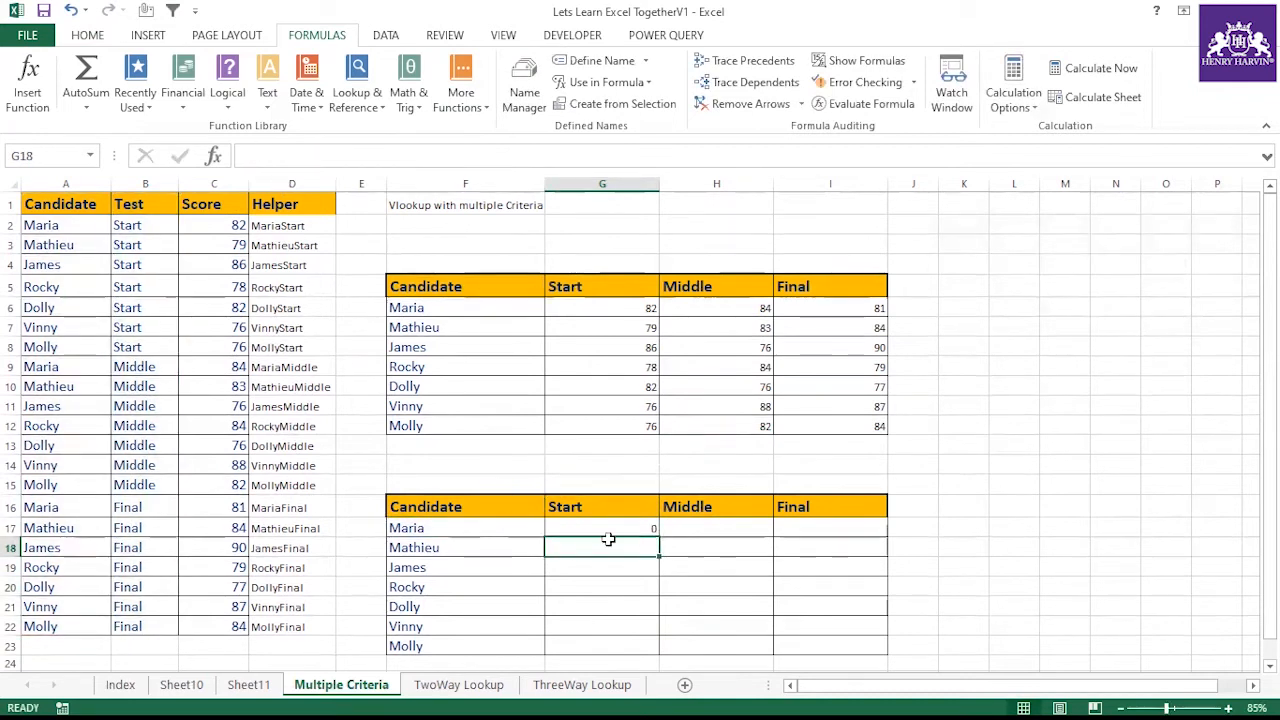
Evaluate G17's criteria-array formula to preview the array of 1s and 0s, cancelling the edit each time
left_click_drag(252, 156, 490, 157)
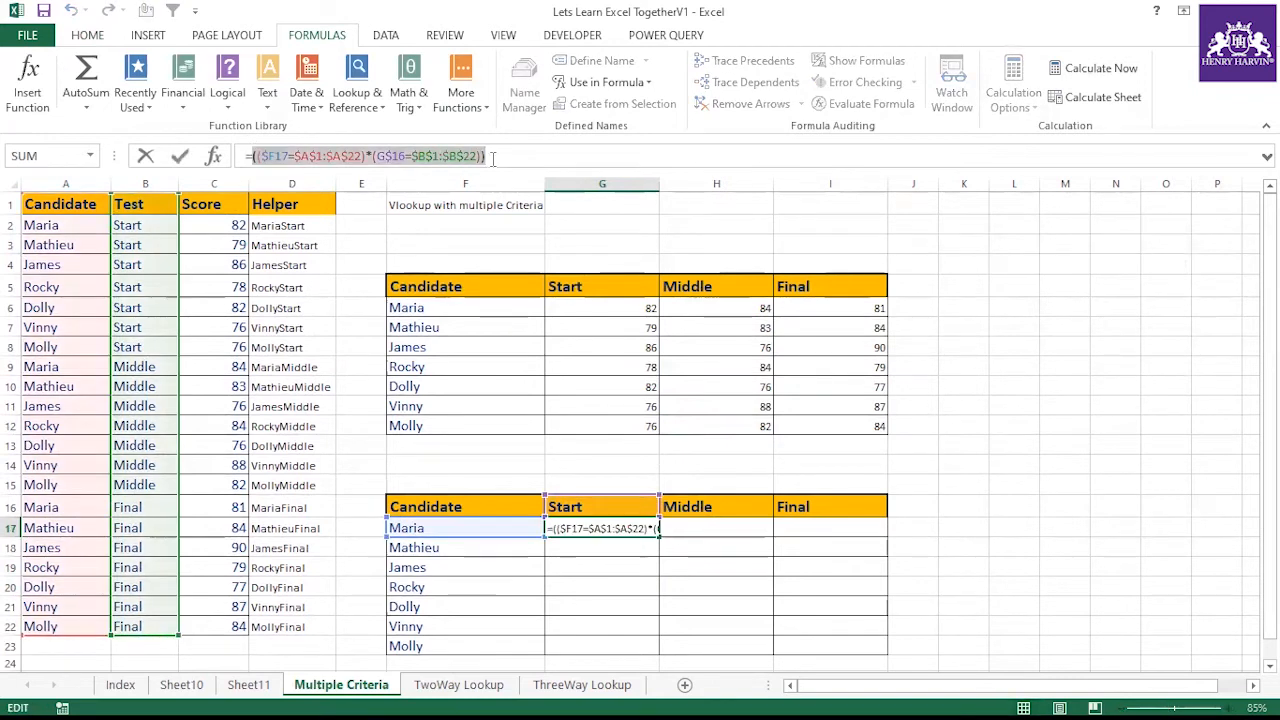
key("F9")
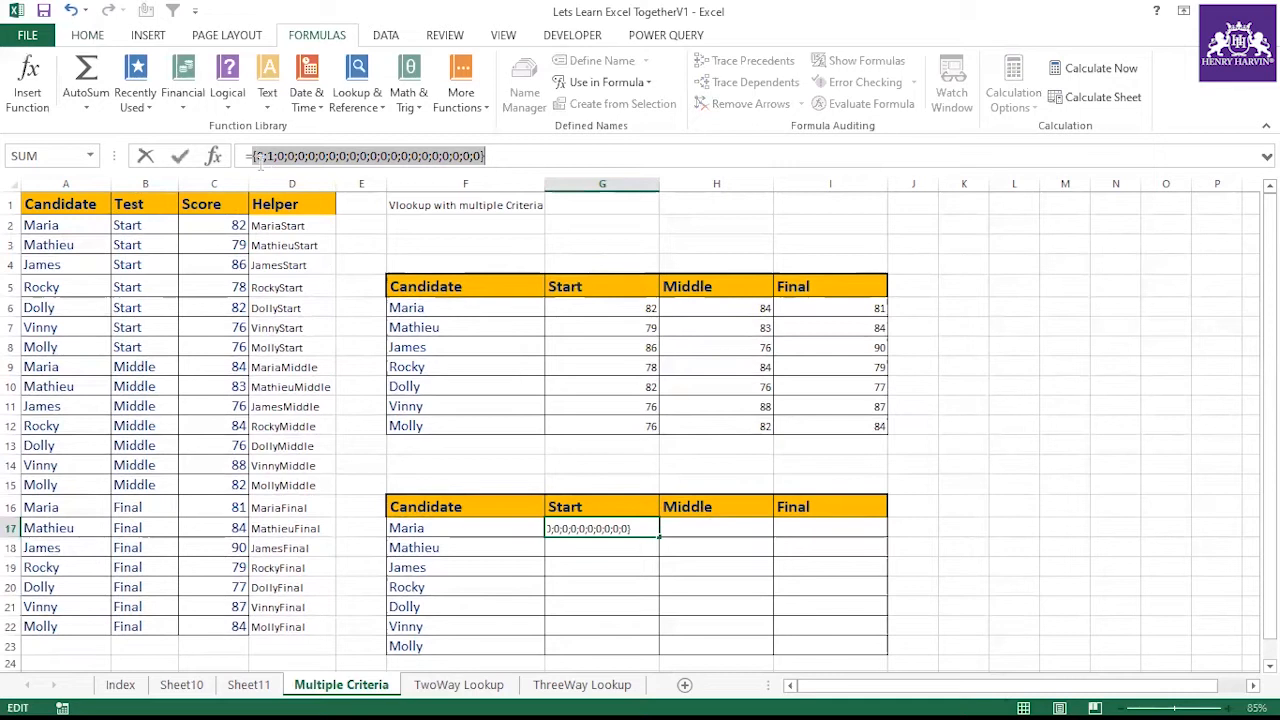
key("Escape")
left_click(615, 581)
left_click(614, 528)
left_click_drag(251, 155, 539, 159)
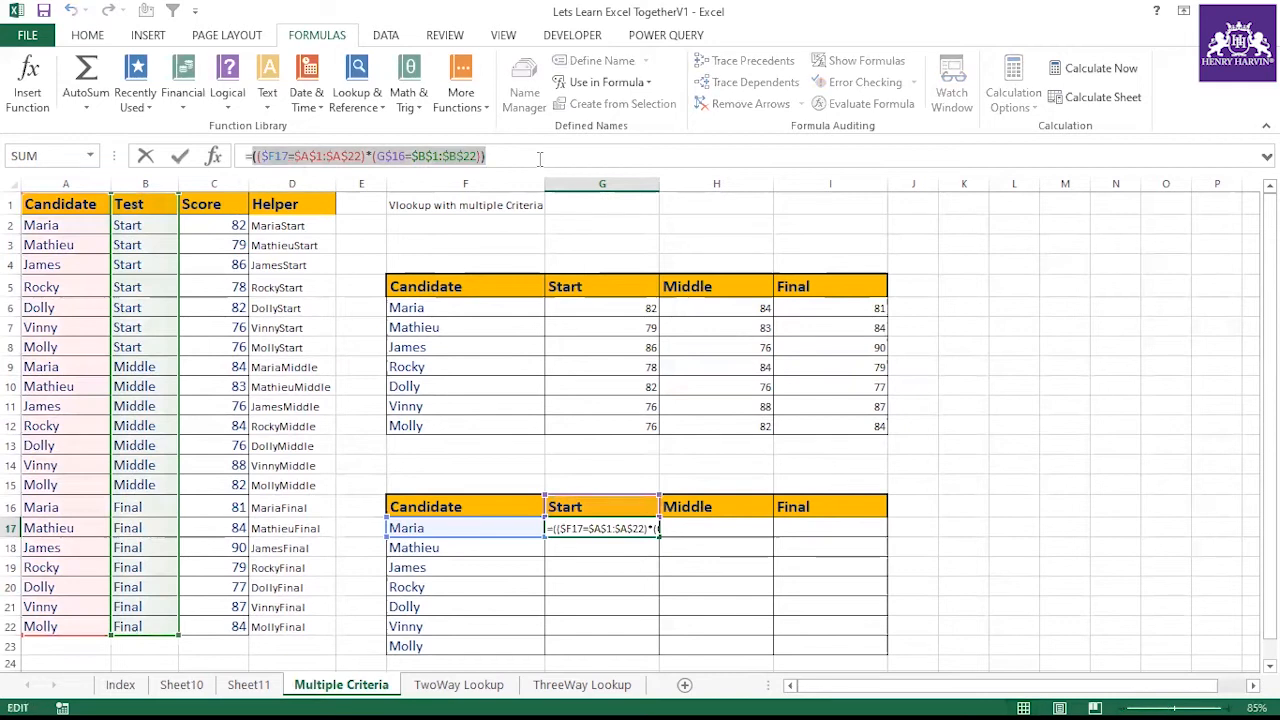
key("F9")
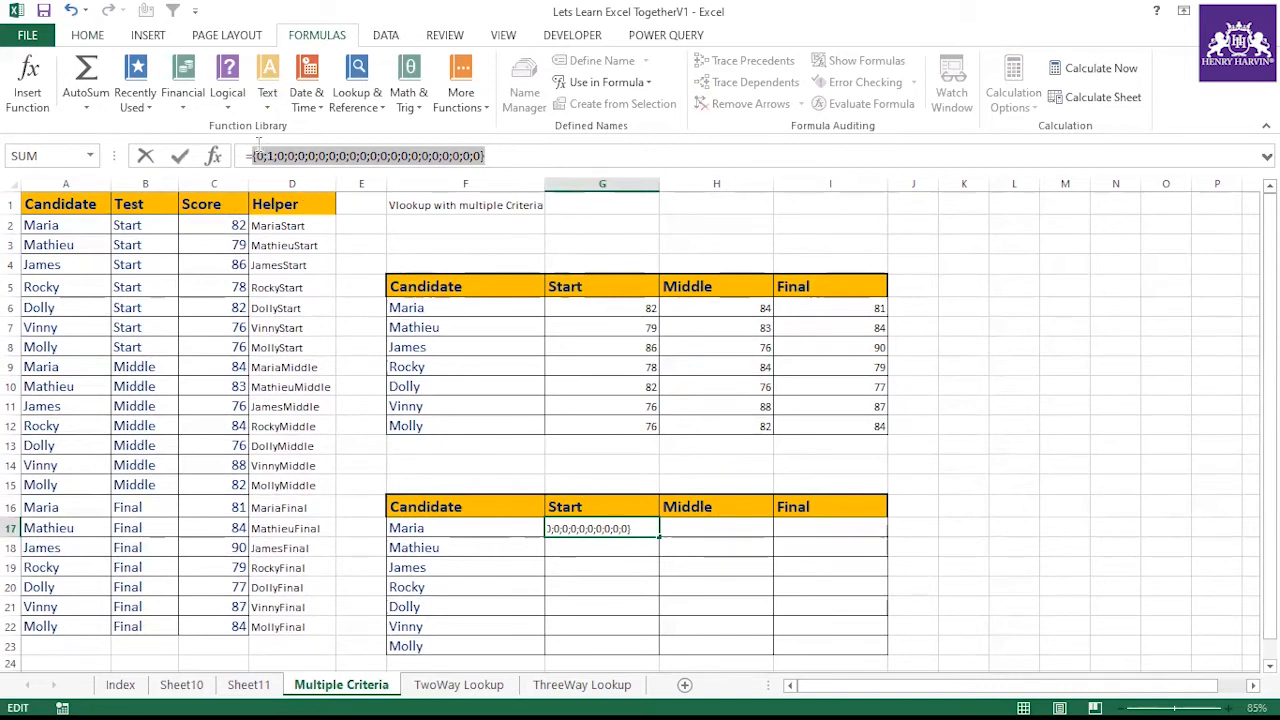
key("Escape")
Fill G17's criteria-array formula down through G23
key("Down")
key("Down")
left_click(642, 533)
left_click_drag(663, 537, 662, 650)
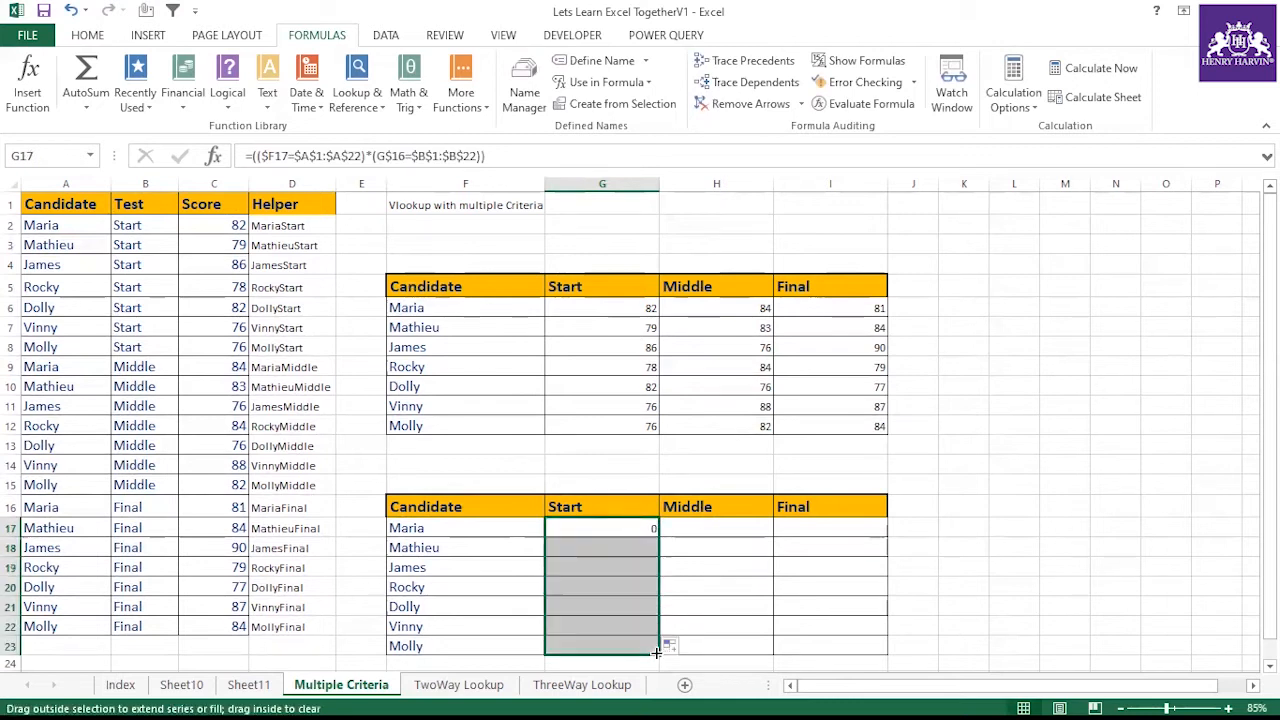
Evaluate G20's criteria-array formula to preview its array, then cancel the edit
left_click(633, 589)
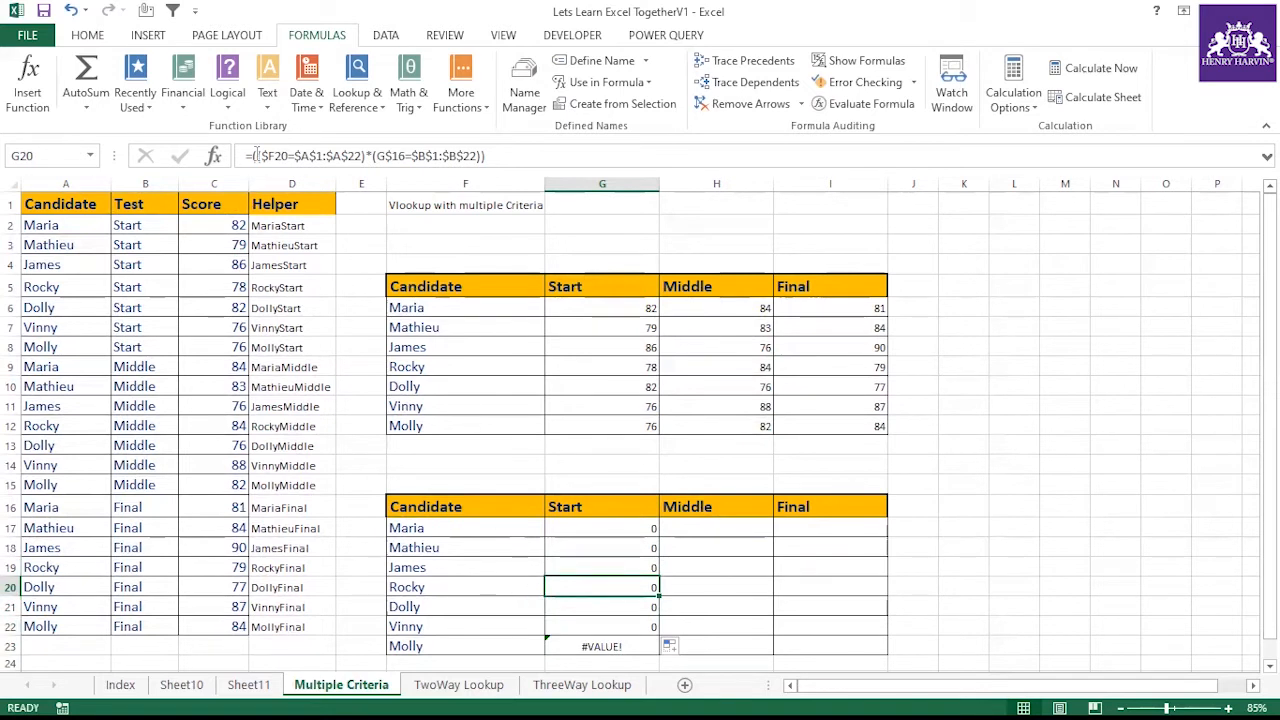
left_click_drag(253, 156, 558, 156)
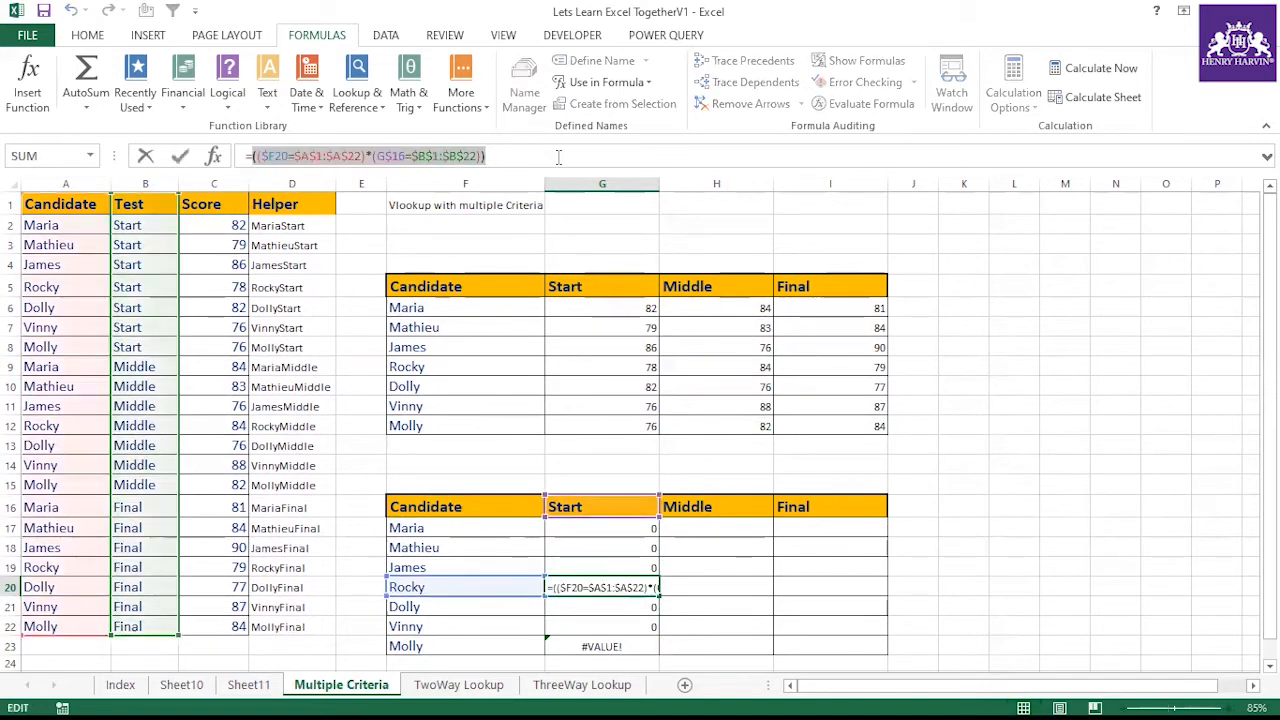
key("F9")
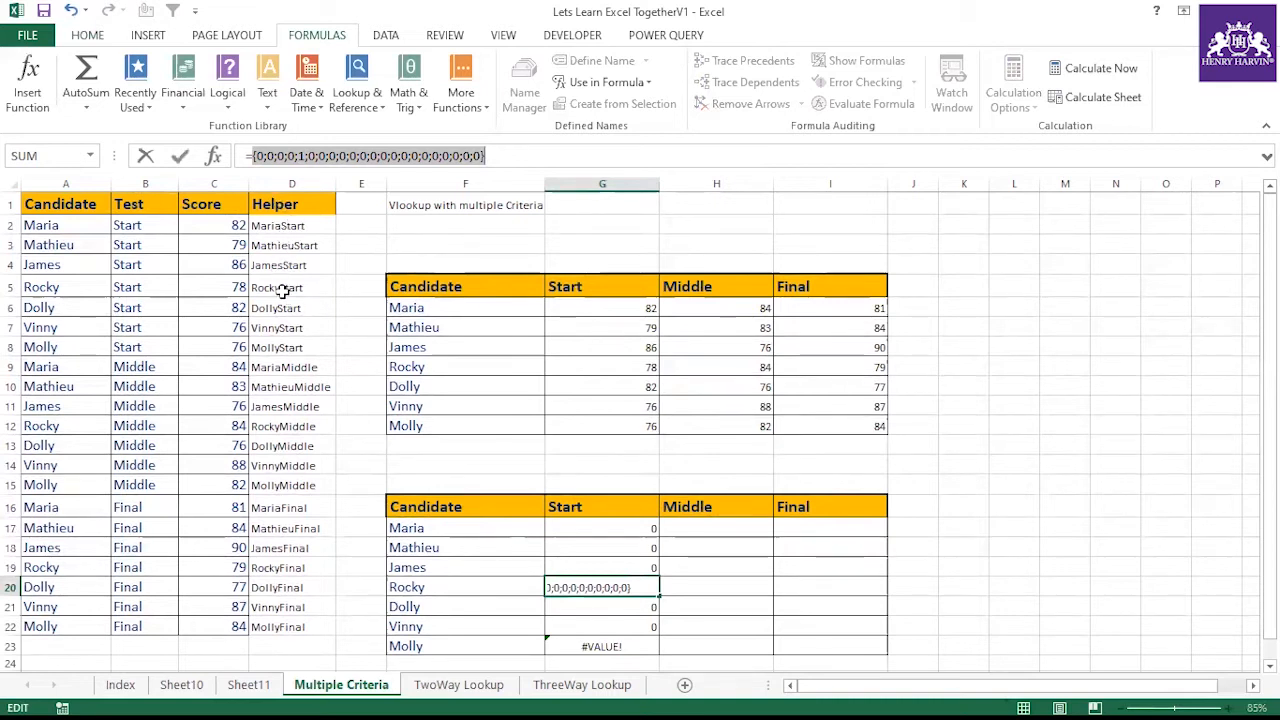
key("Escape")
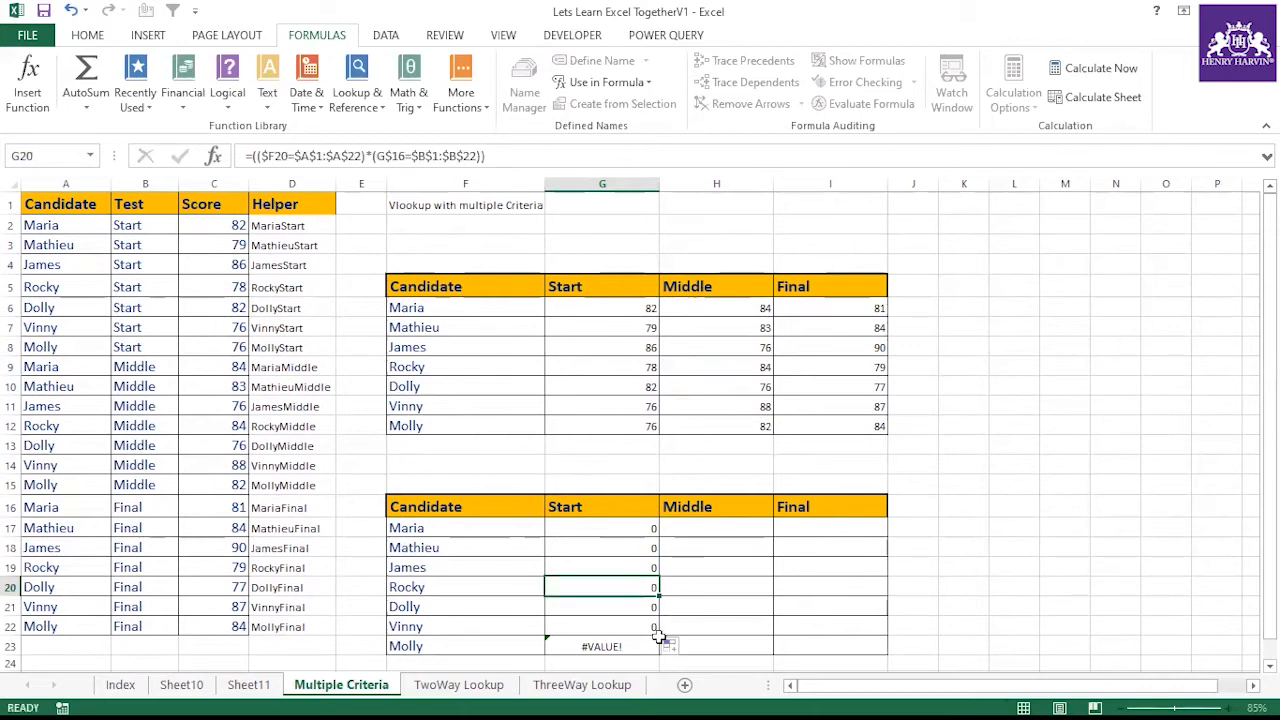
Evaluate G23's criteria-array formula to preview its array, then cancel the edit
left_click(632, 645)
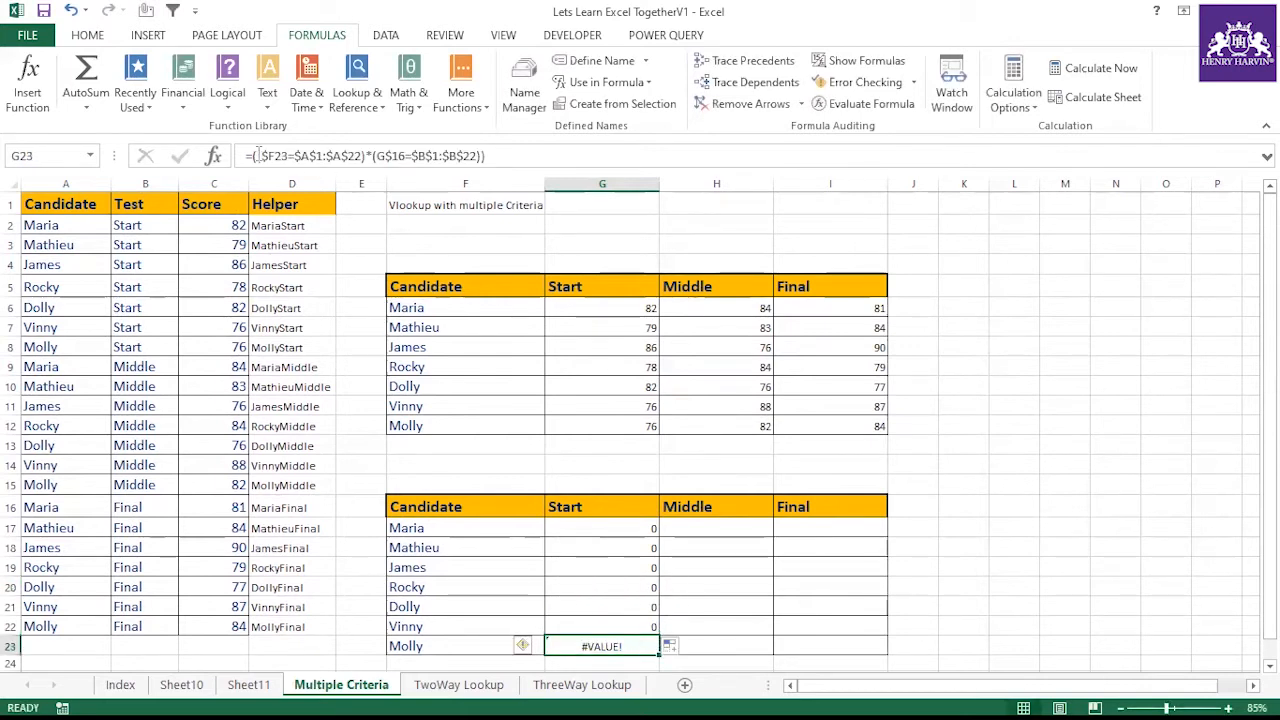
left_click_drag(254, 155, 485, 157)
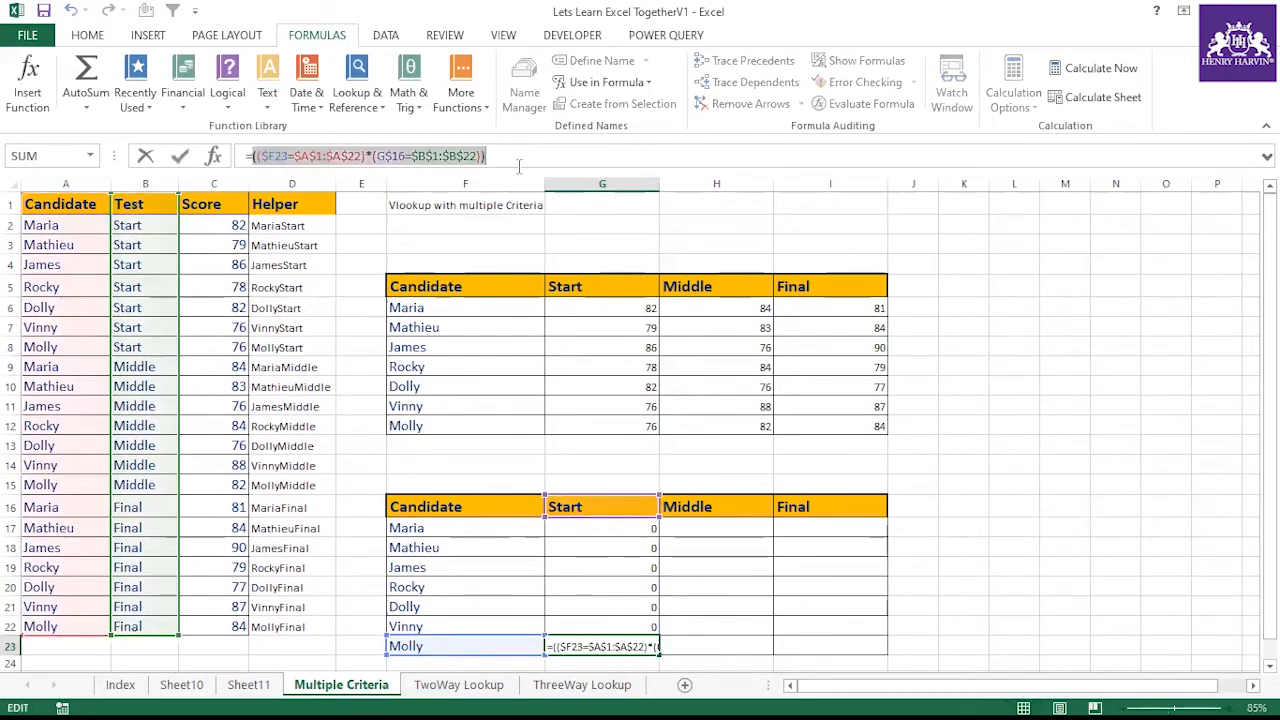
key("F9")
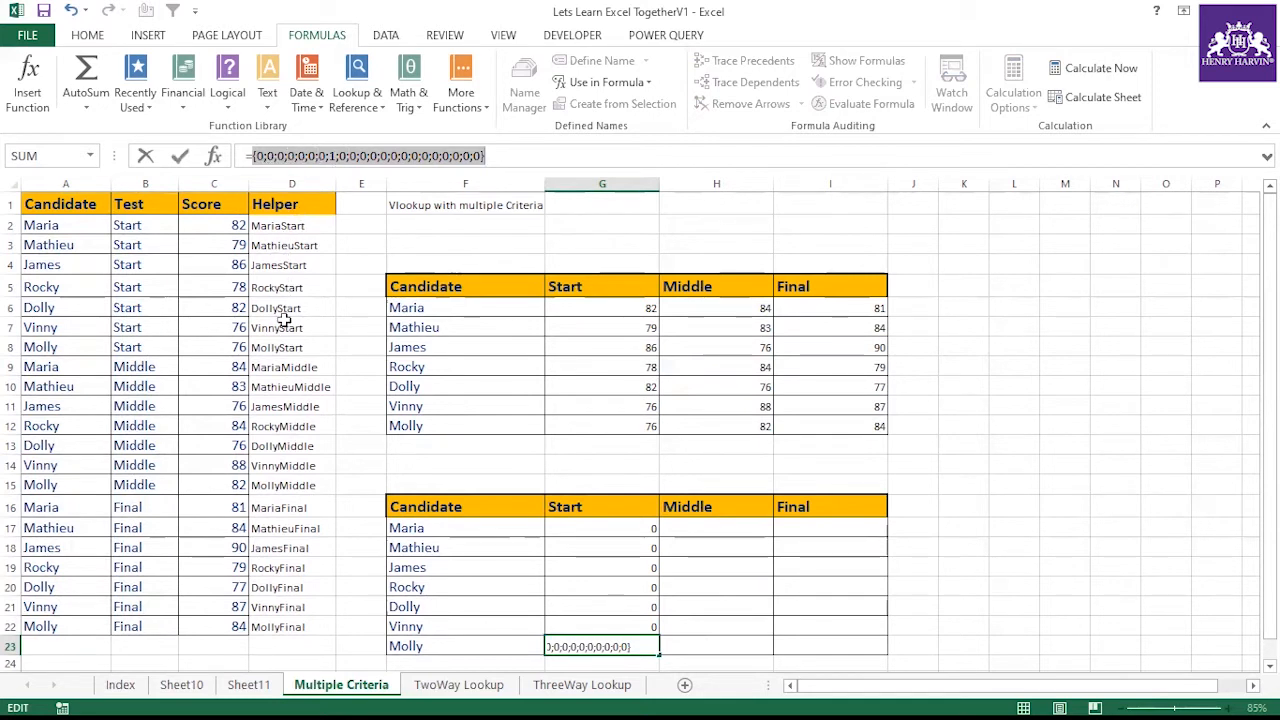
key("Escape")
Inspect the criteria-array formulas in G17 and G18 without changing them
left_click(617, 528)
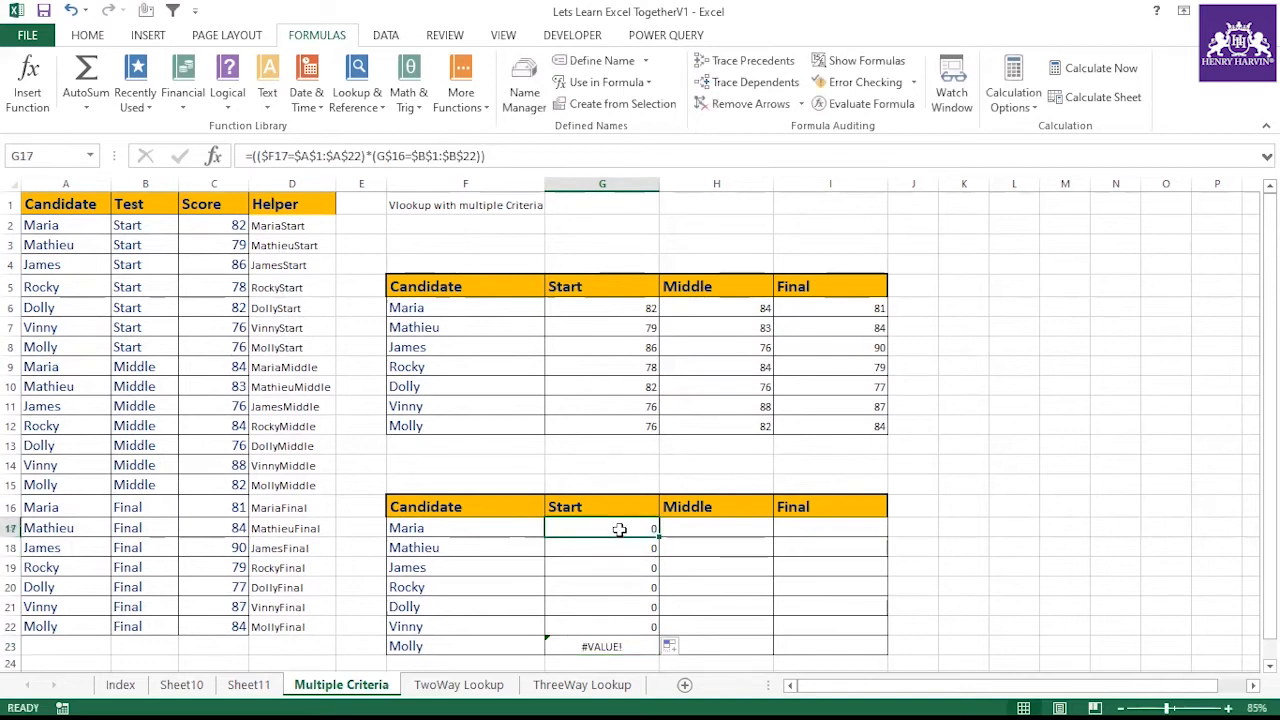
left_click(253, 155)
key("shift+End")
left_click(609, 564)
key("Escape")
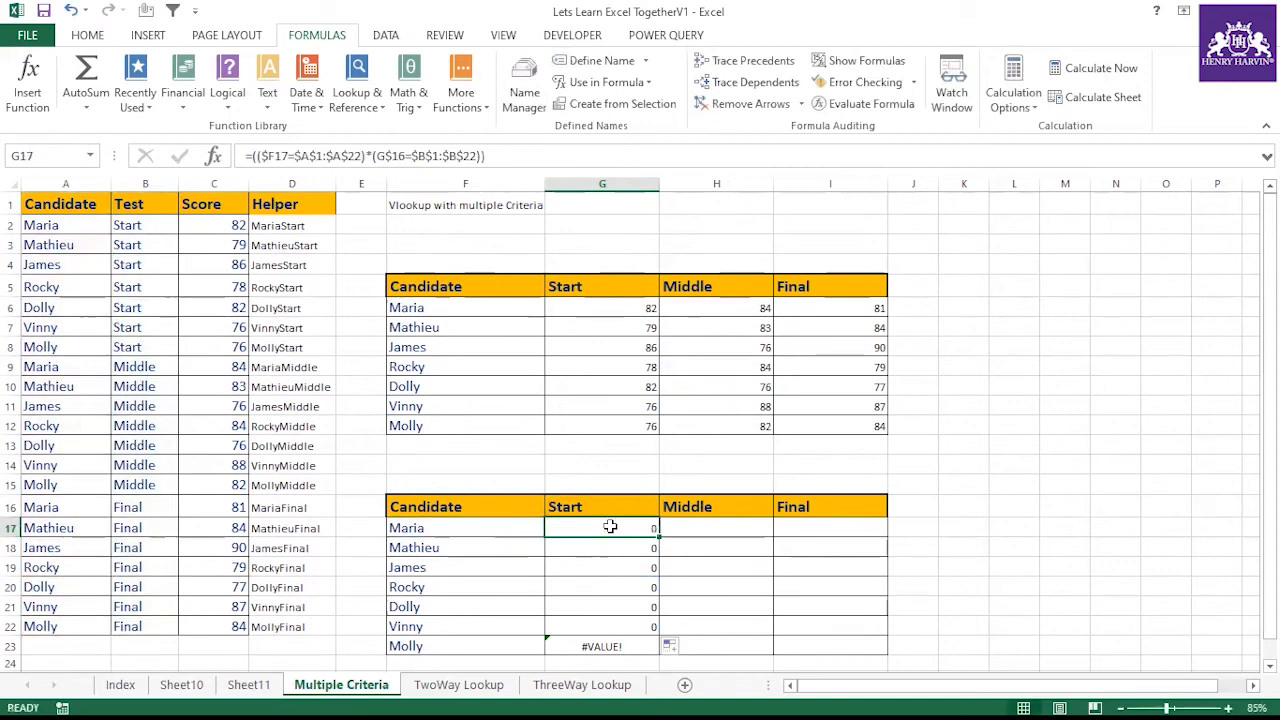
left_click(253, 155)
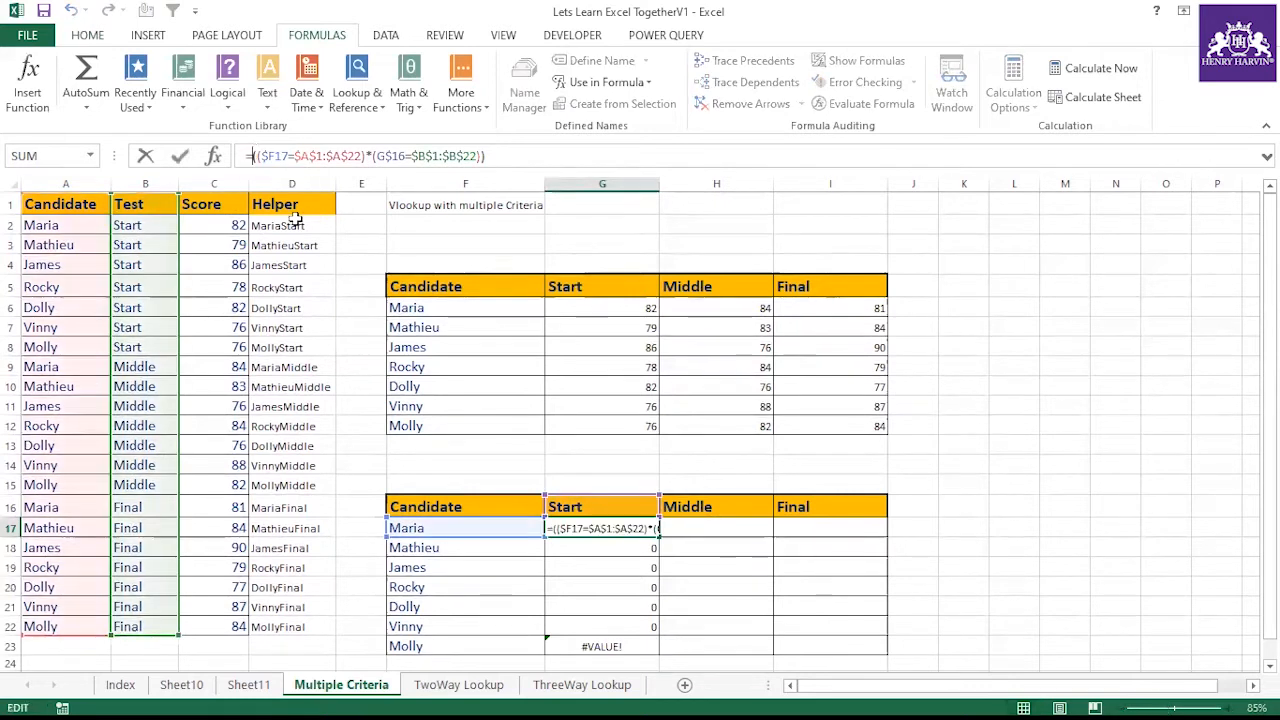
key("Escape")
left_click(638, 550)
Wrap G19's criteria array in MATCH(1,…,0), enter it as an array formula, and fill it down through G23
left_click(626, 568)
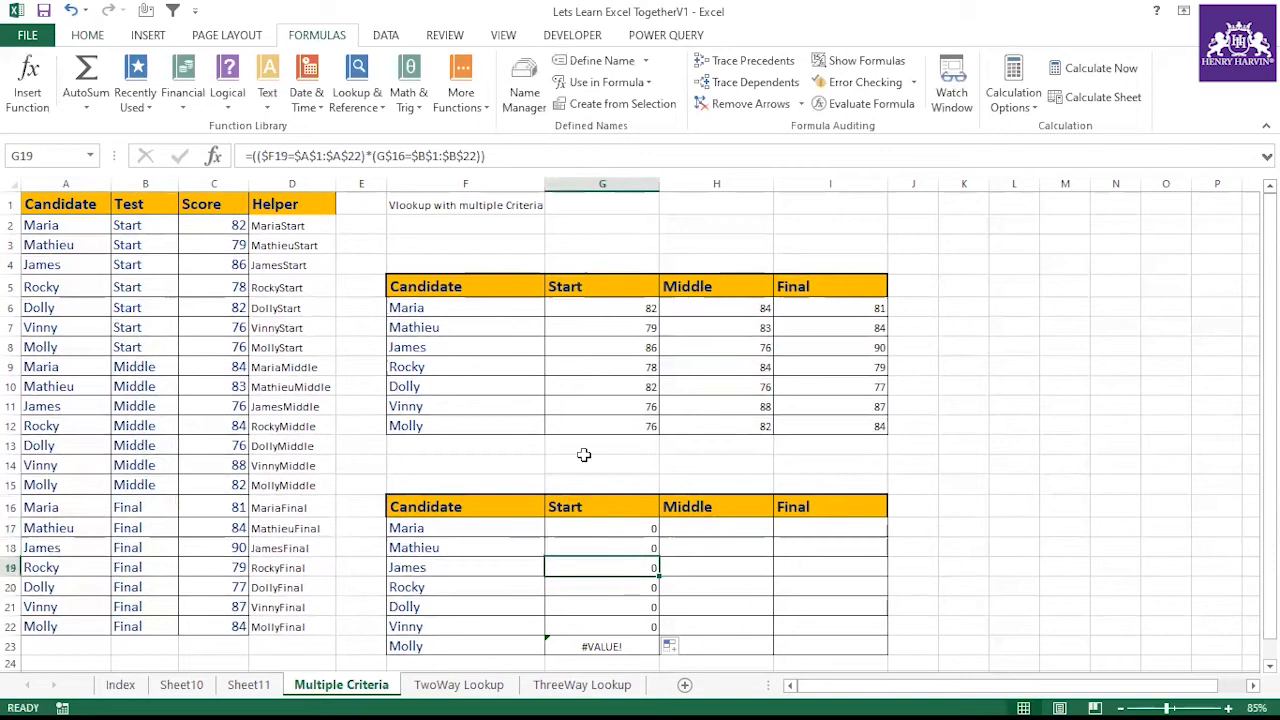
left_click(253, 155)
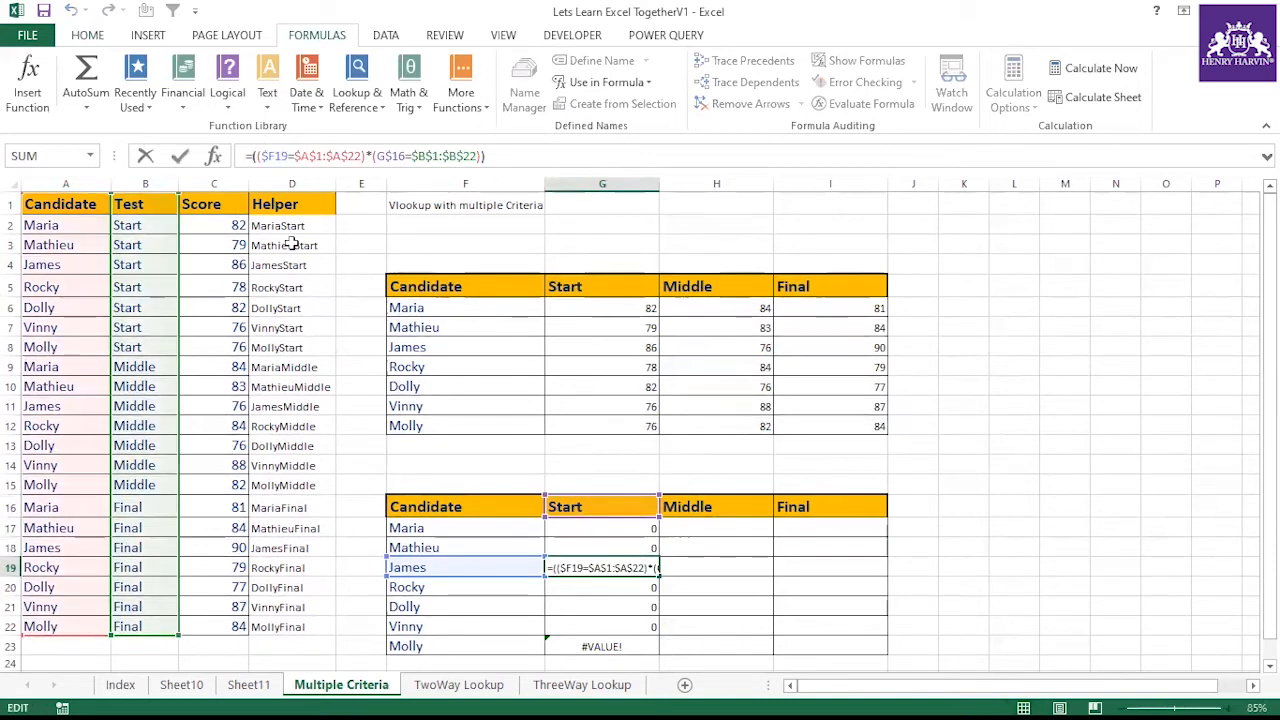
key("BackSpace")
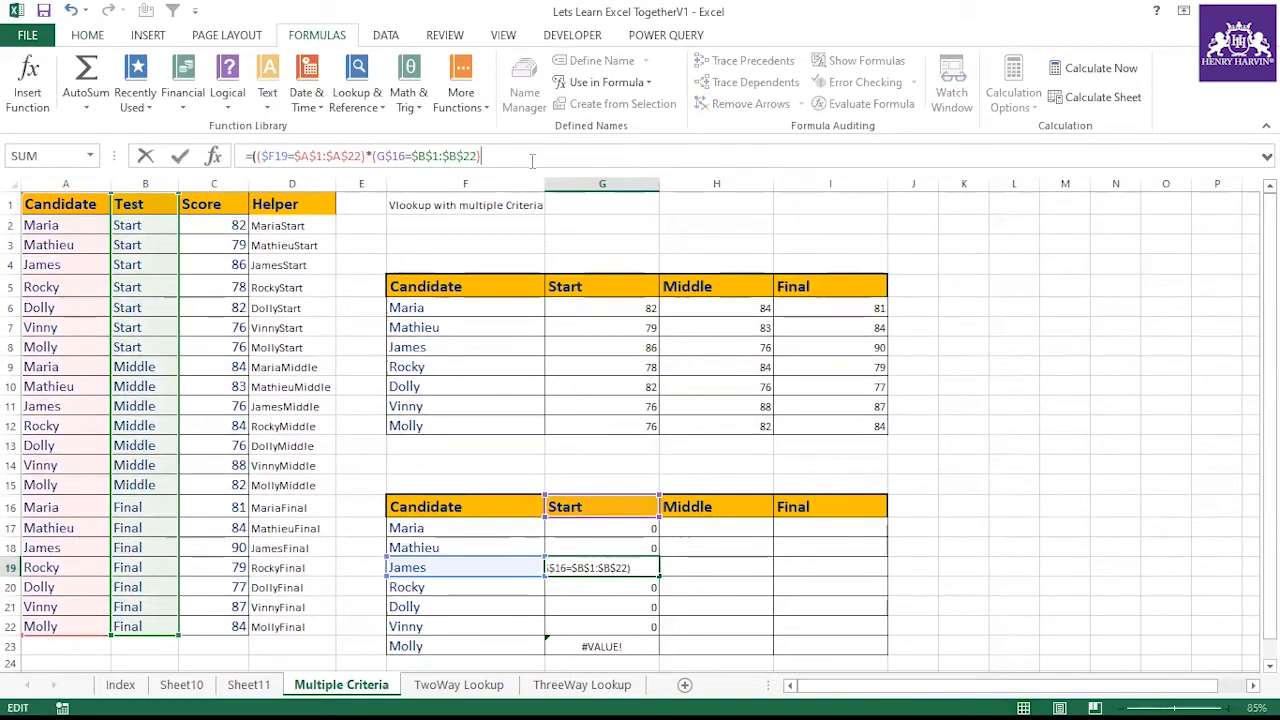
left_click(259, 152)
key("BackSpace")
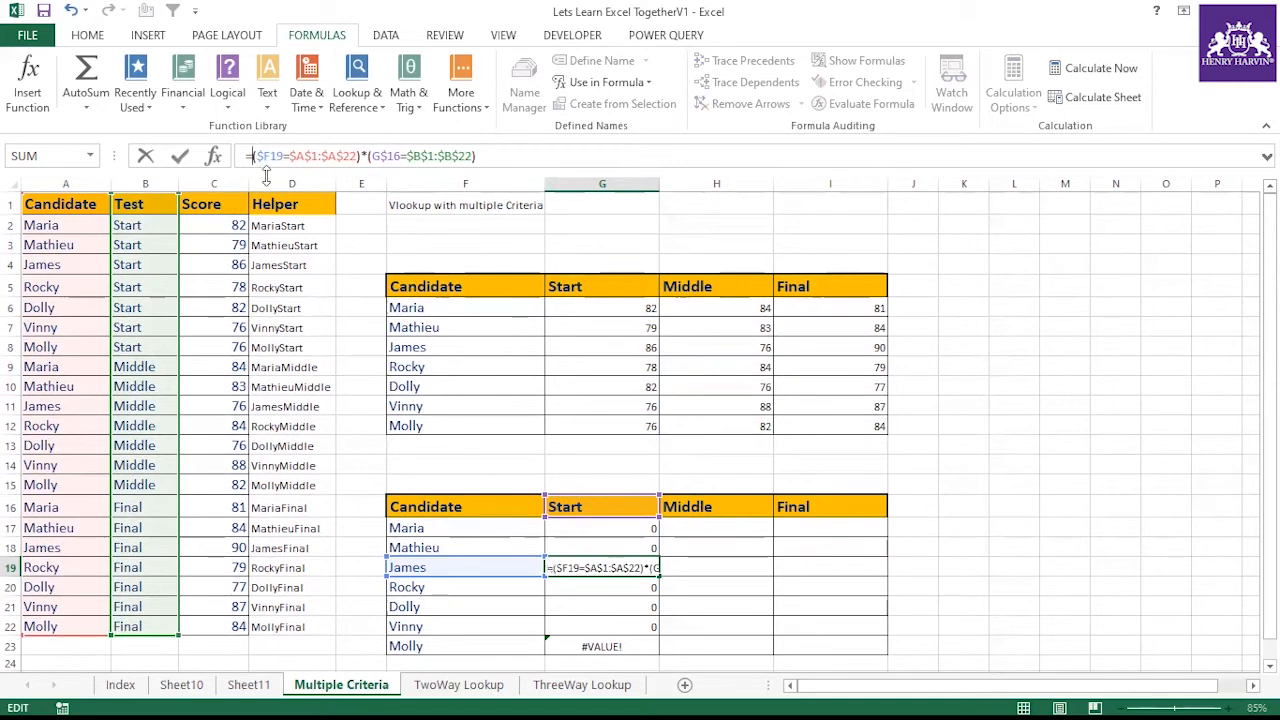
type("Mat")
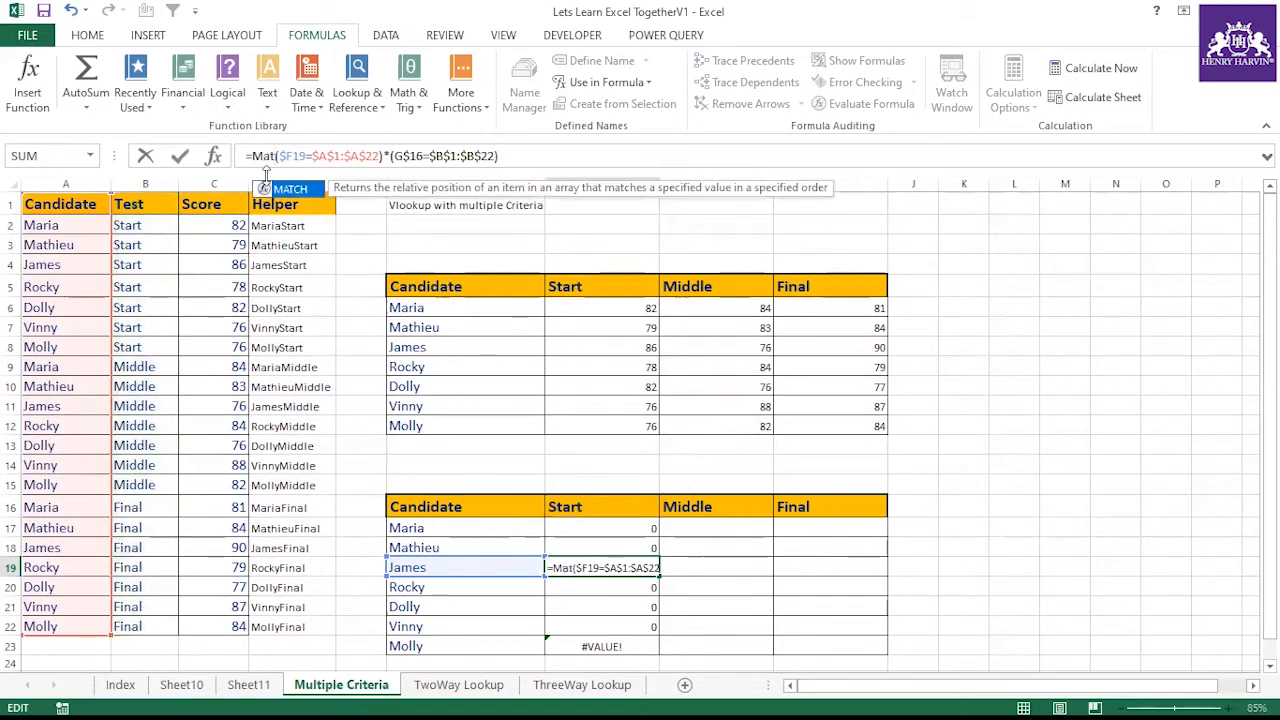
type("ch(1,(")
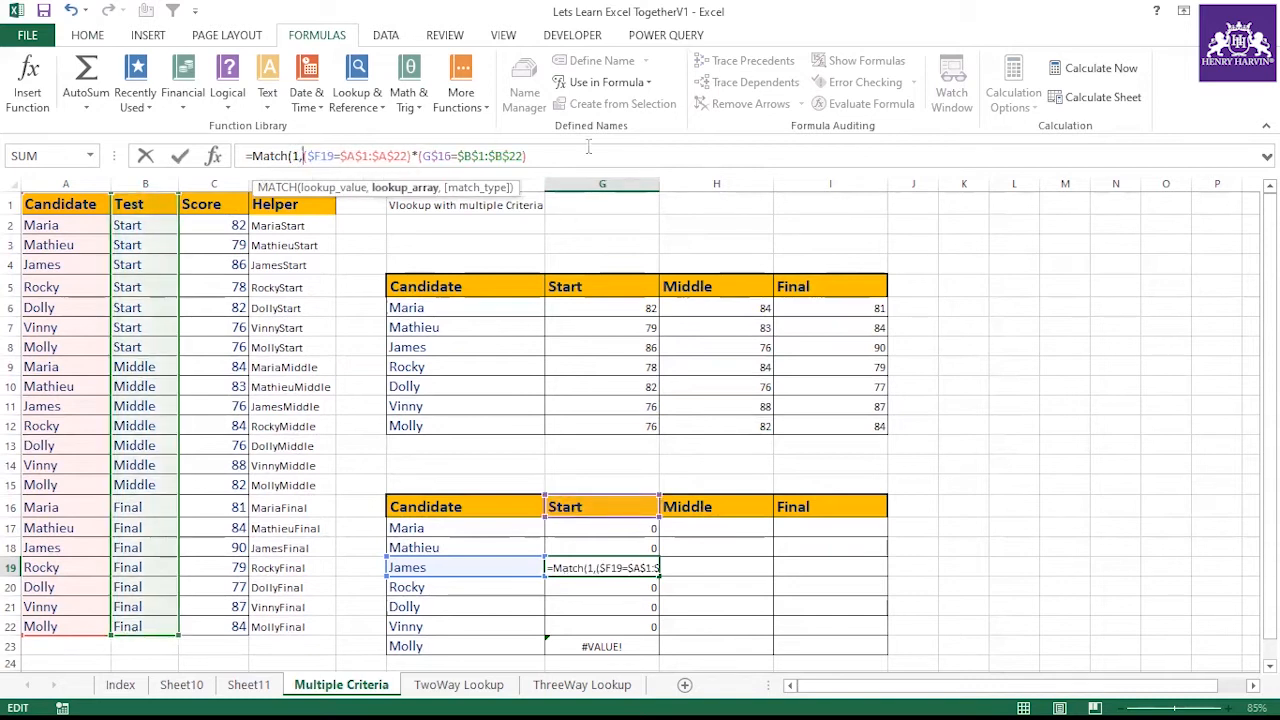
type(",0")
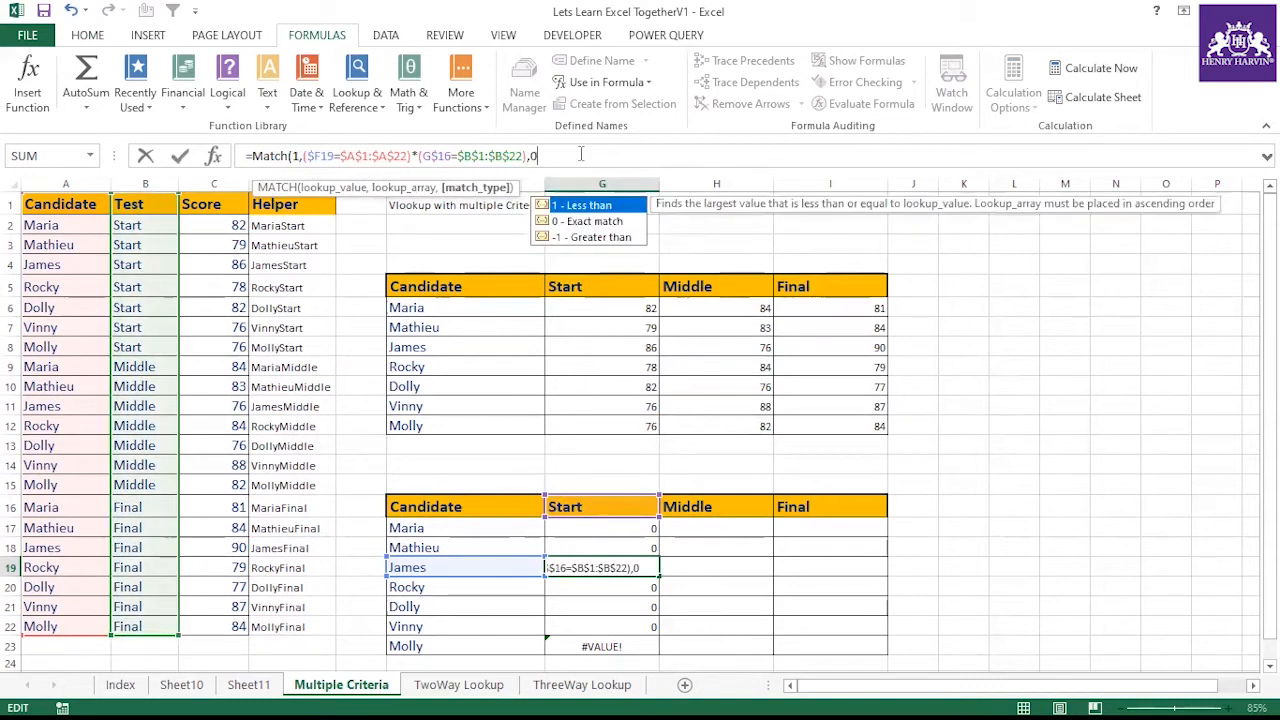
type(")")
key("Return")
left_click(632, 563)
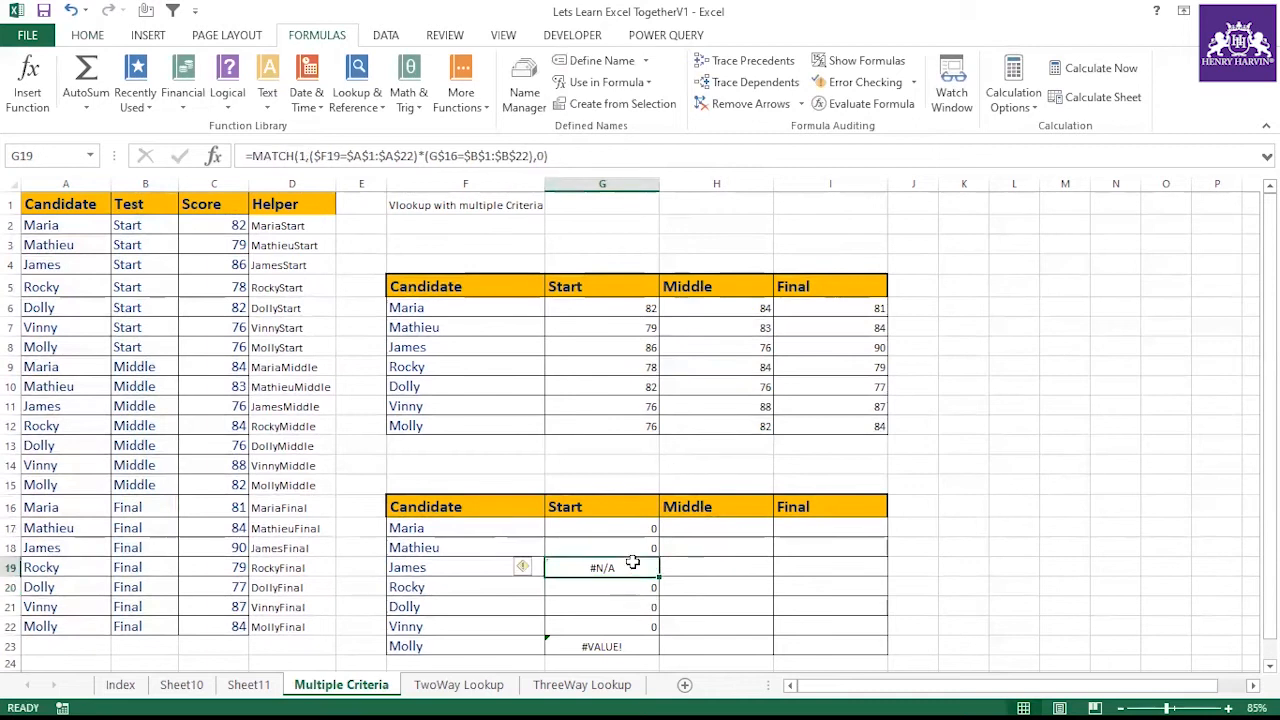
key("F2")
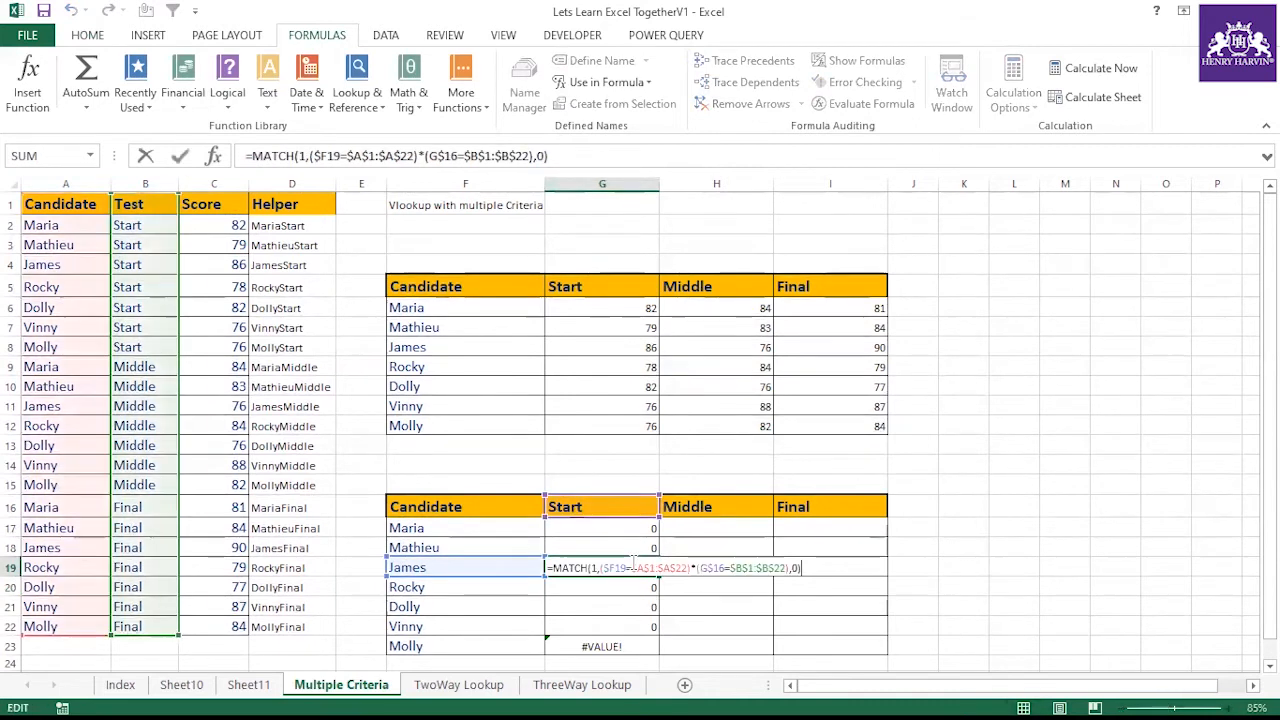
key("ctrl+shift+Return")
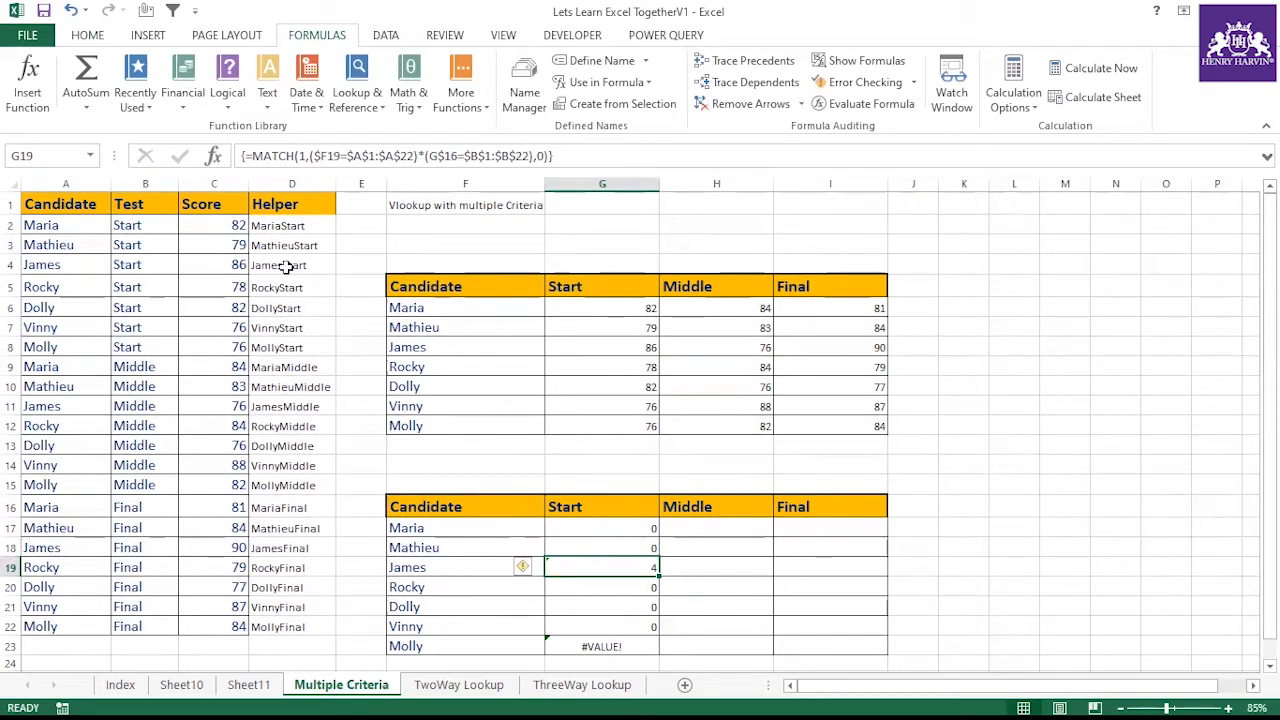
left_click_drag(660, 571, 658, 650)
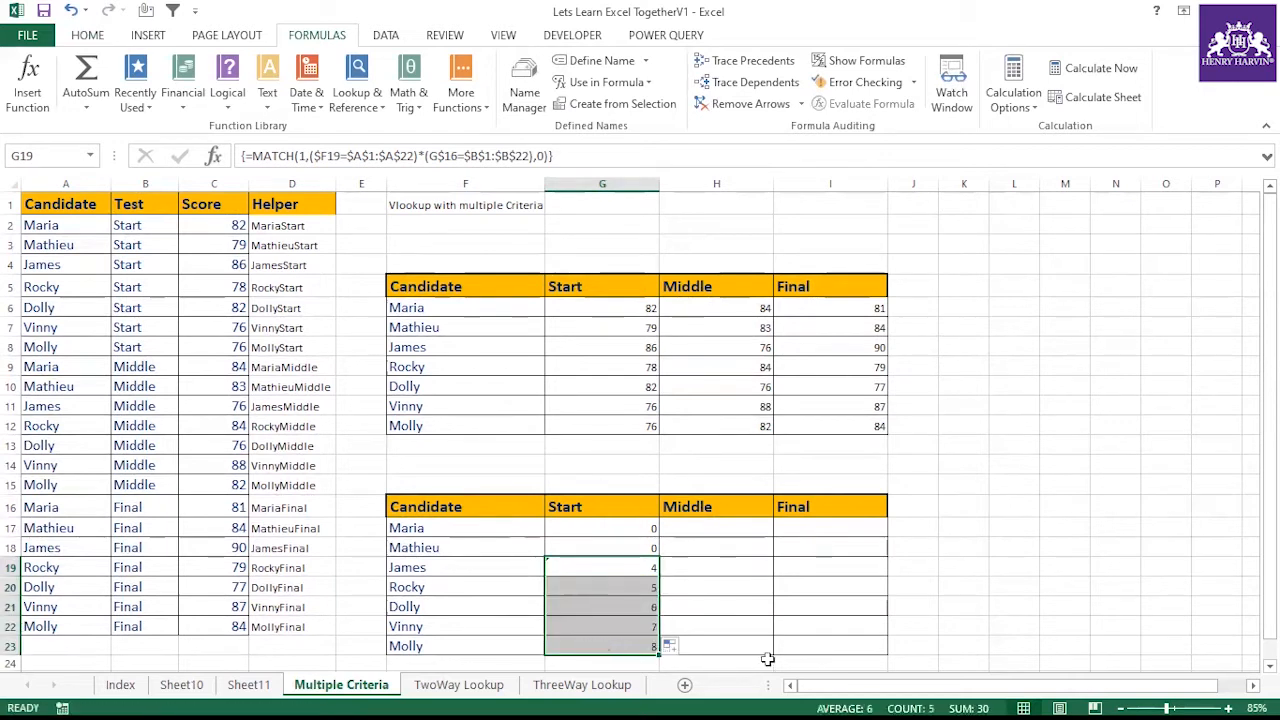
Try to paste the MATCH formula into G17 and fill it down the Start column
left_click(649, 529)
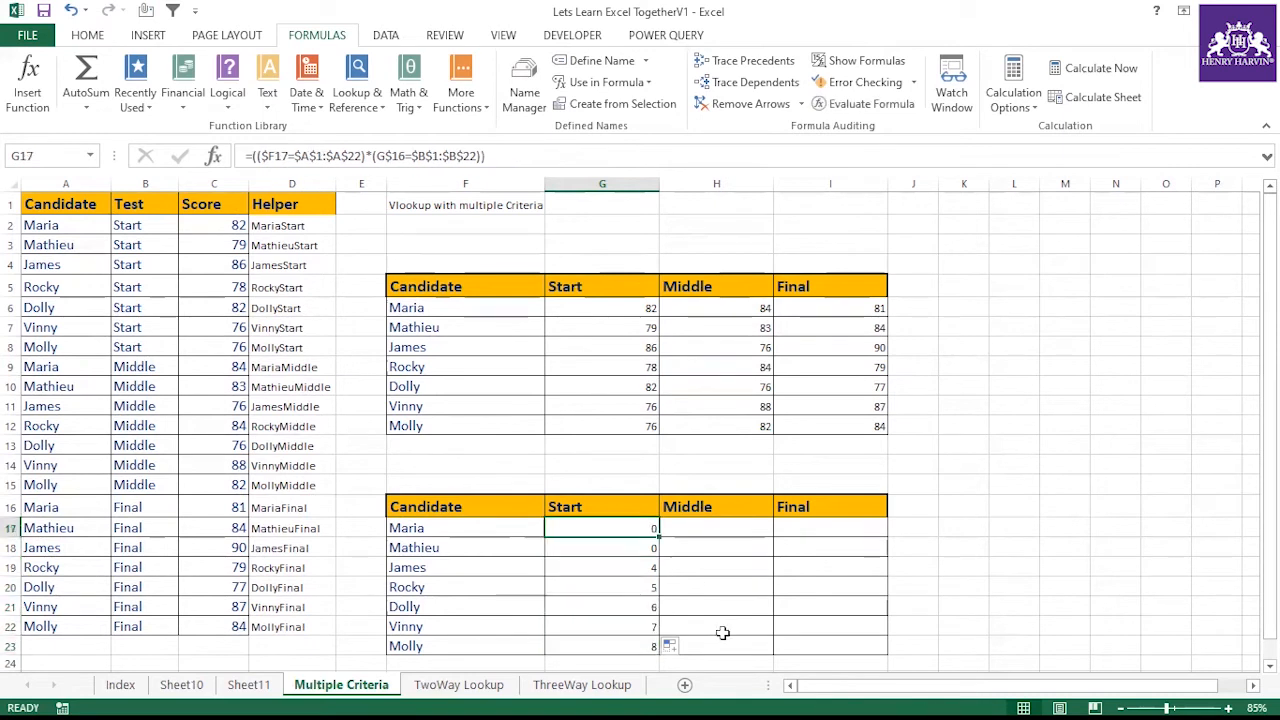
left_click(654, 566)
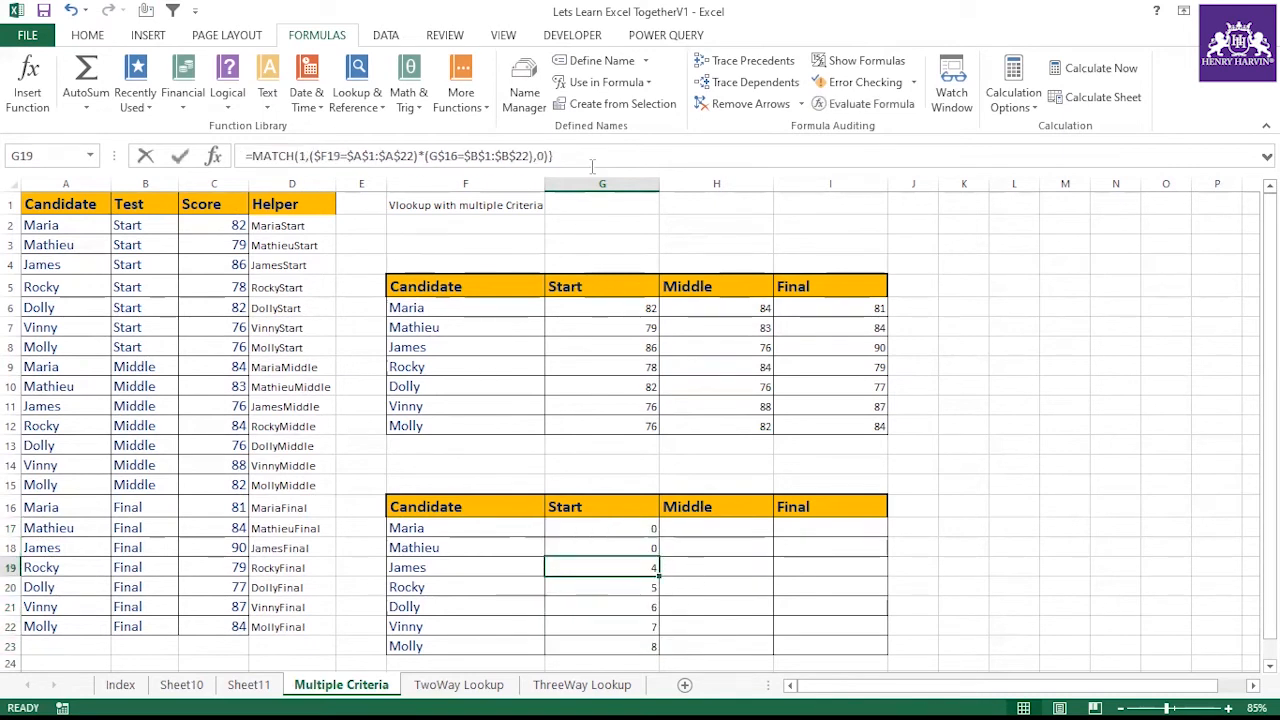
left_click(592, 160)
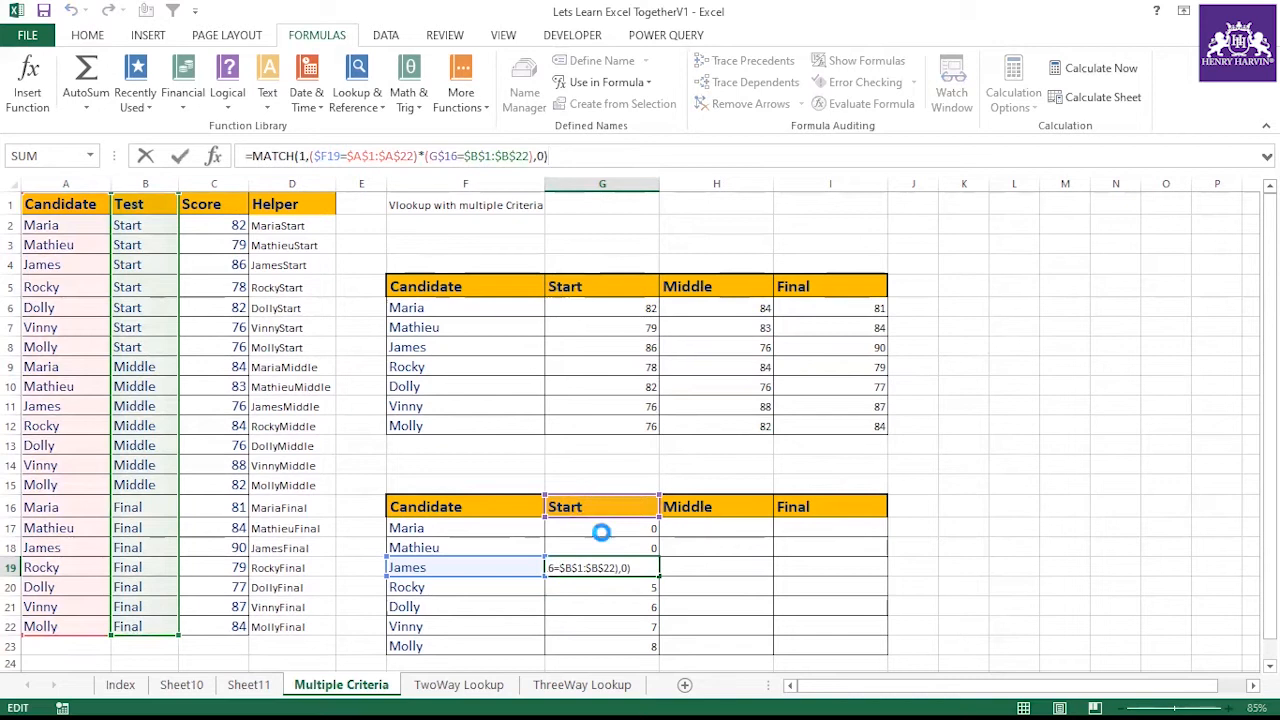
left_click(600, 528)
key("ctrl+v")
left_click_drag(661, 535, 657, 648)
left_click(737, 611)
left_click(651, 527)
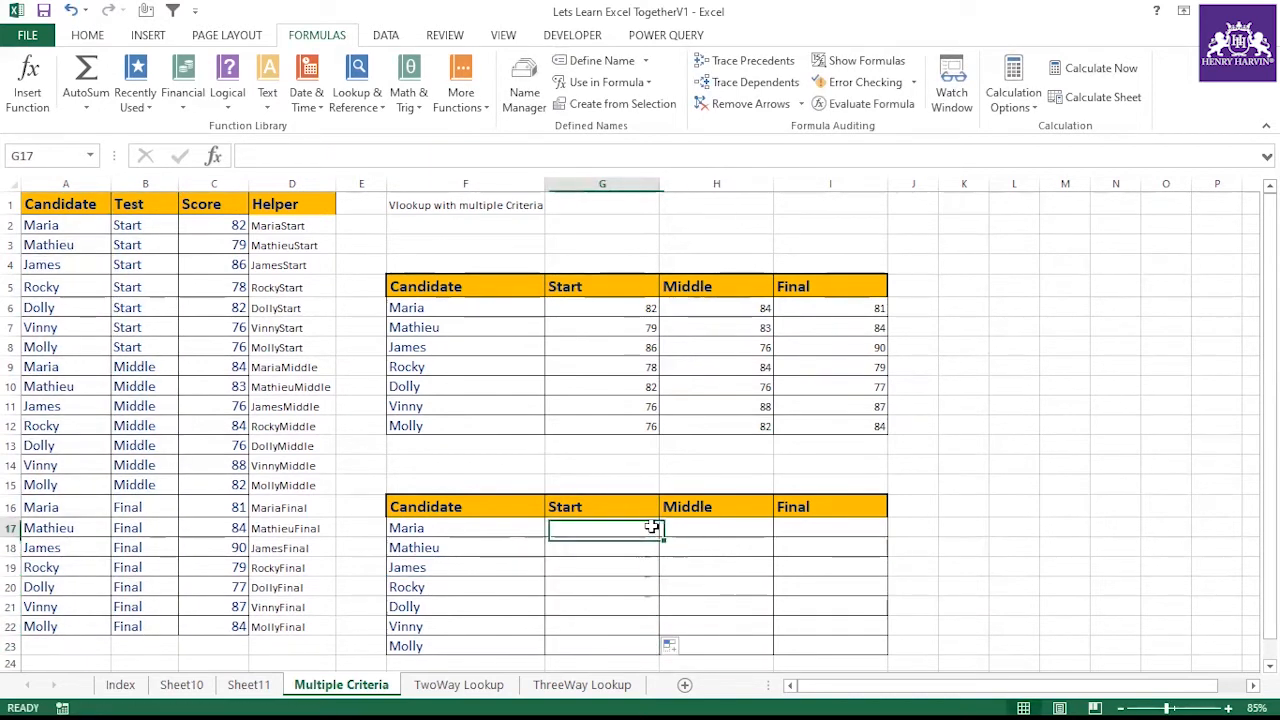
Undo the last two changes in the Start column
left_click(634, 515)
left_click(629, 521)
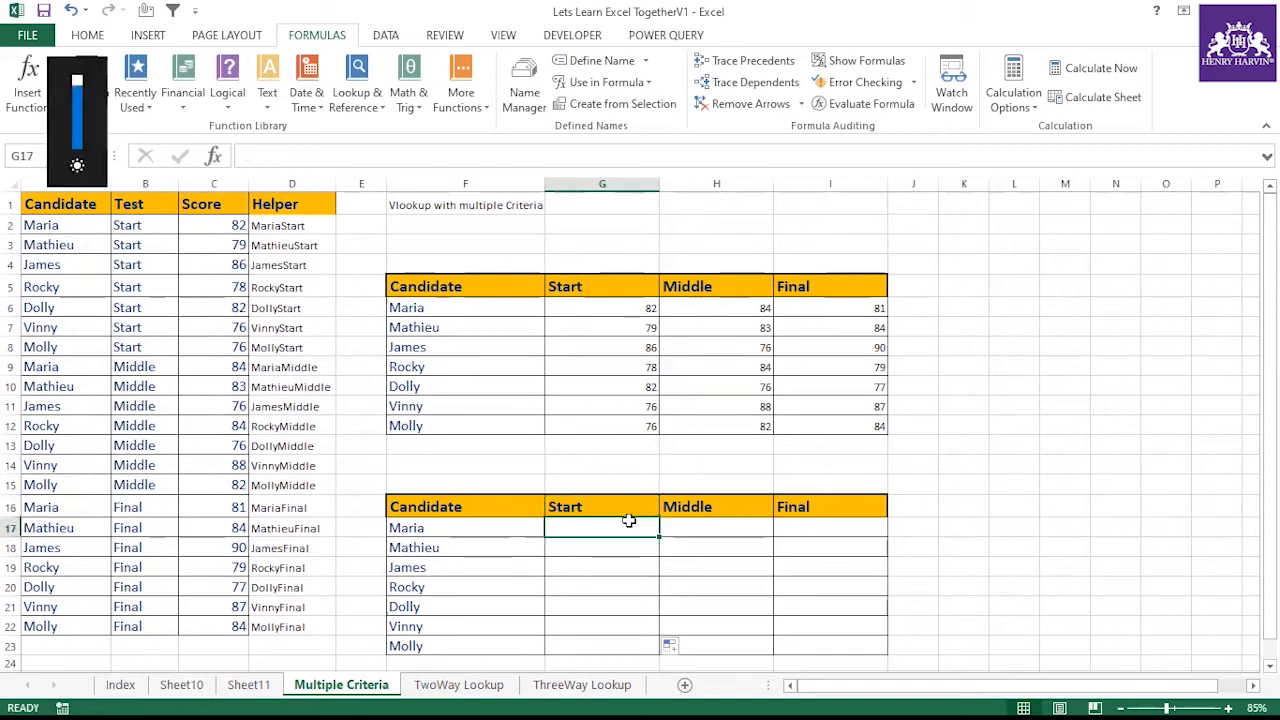
double_click(629, 521)
left_click(715, 559)
left_click(634, 540)
left_click(630, 533)
left_click(629, 549)
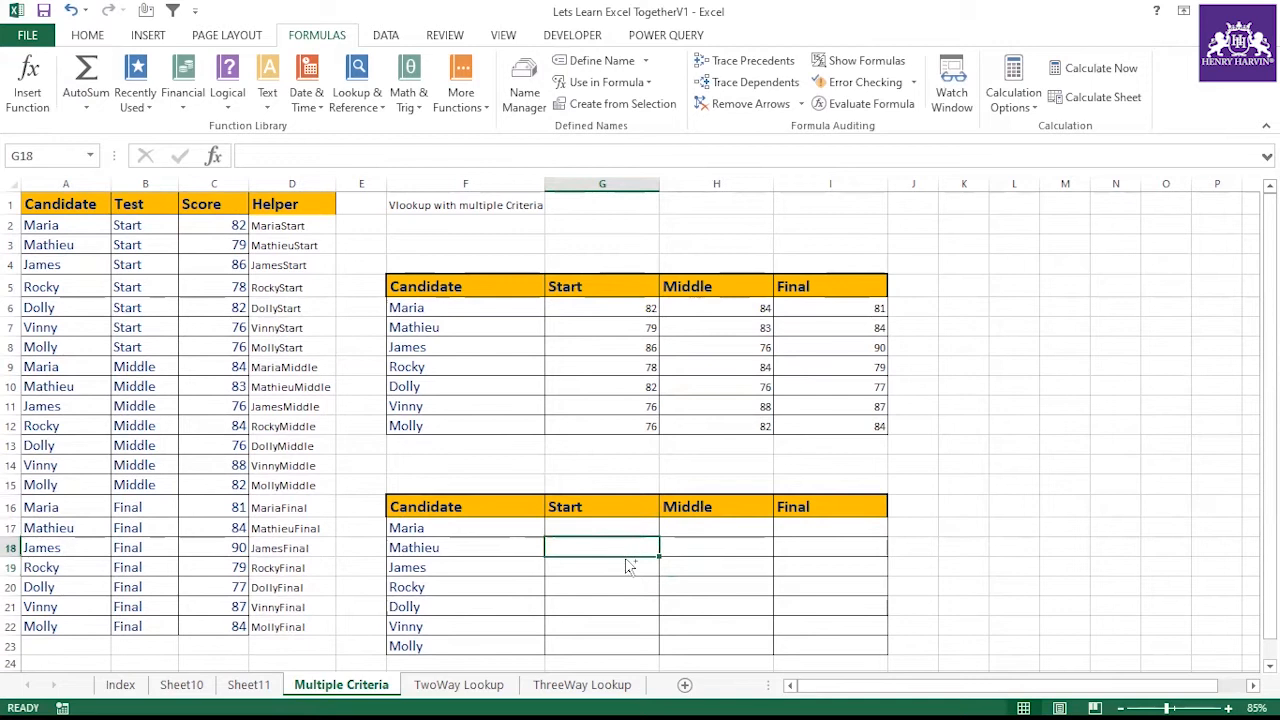
key("ctrl+z")
key("ctrl+z")
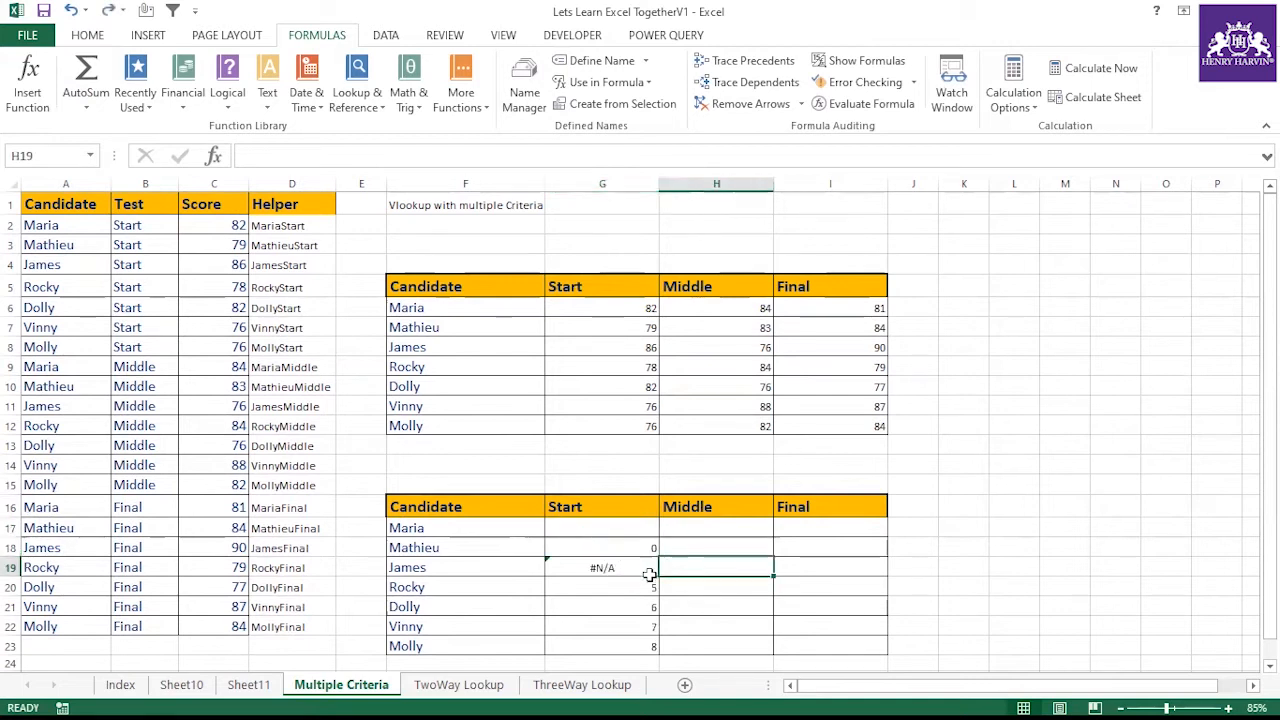
Copy G20's MATCH formula text and enter it into G17
left_click(650, 585)
left_click(565, 157)
left_click_drag(565, 157, 252, 157)
key("ctrl+c")
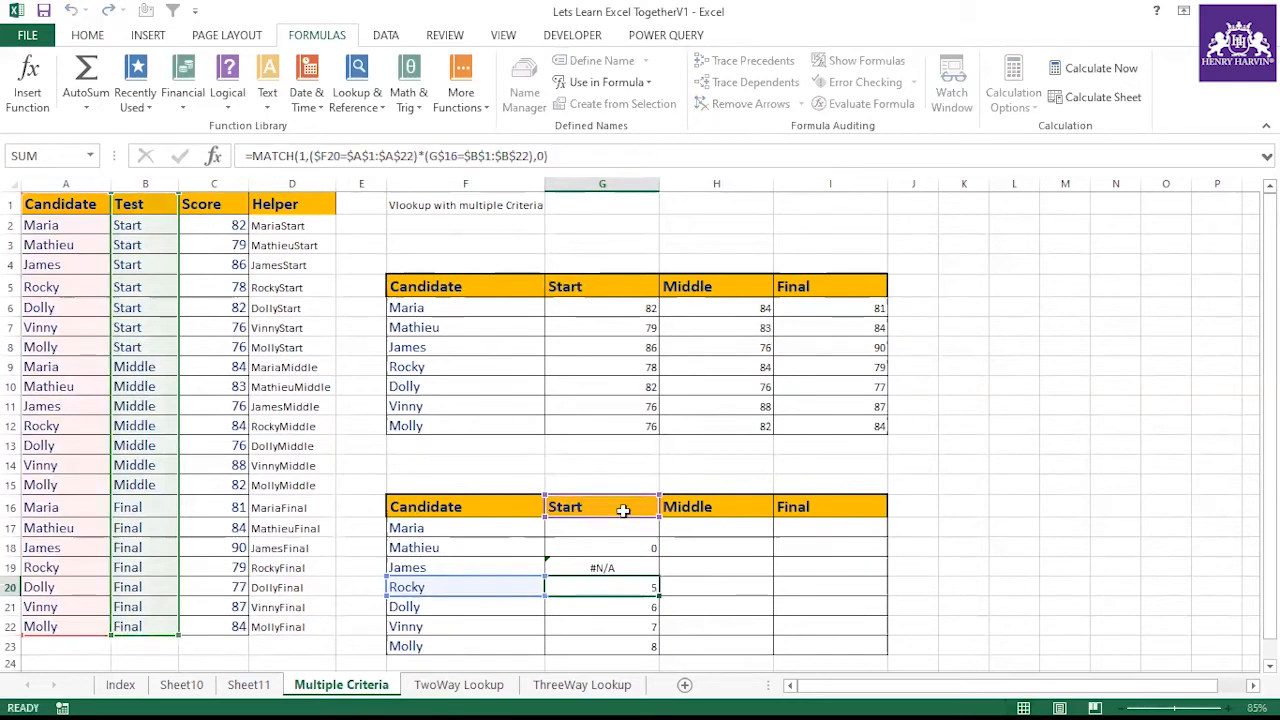
key("Escape")
left_click(629, 526)
type("=")
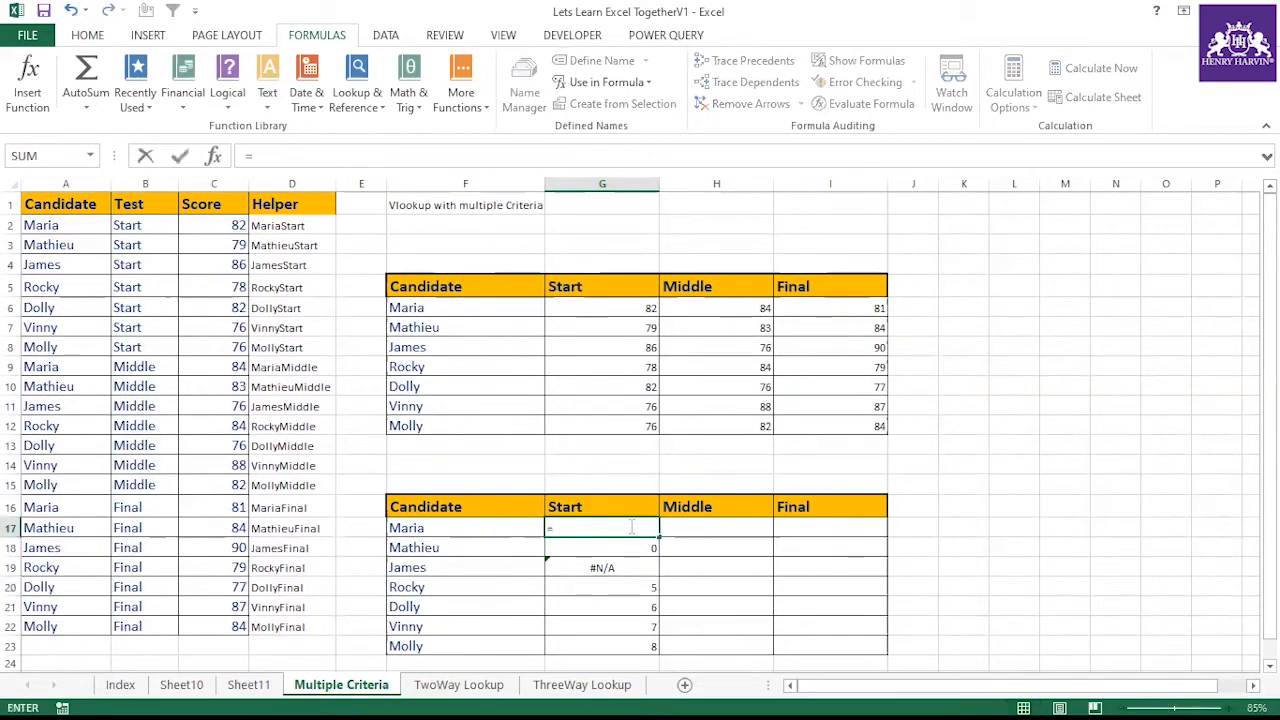
key("ctrl+v")
key("ctrl+Return")
Re-enter G17's MATCH formula as an array formula and fill it down through G23 and across to column I
left_click_drag(661, 538, 662, 650)
left_click(623, 527)
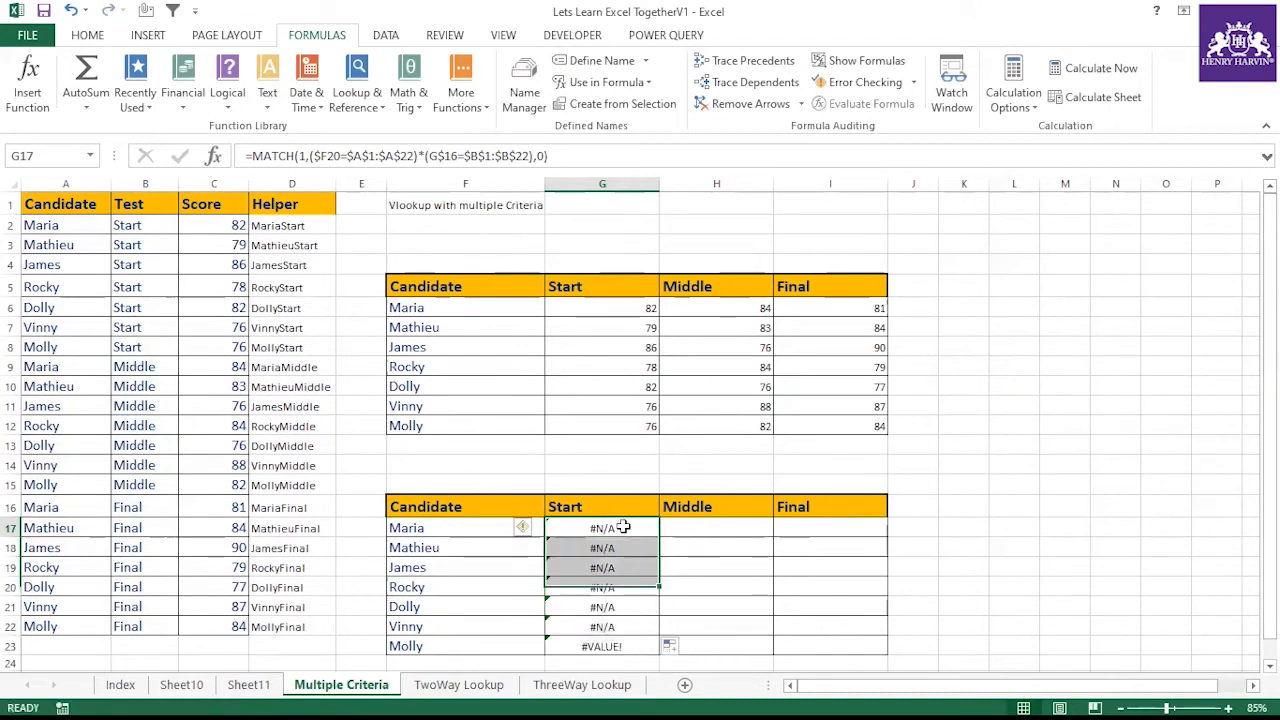
double_click(591, 528)
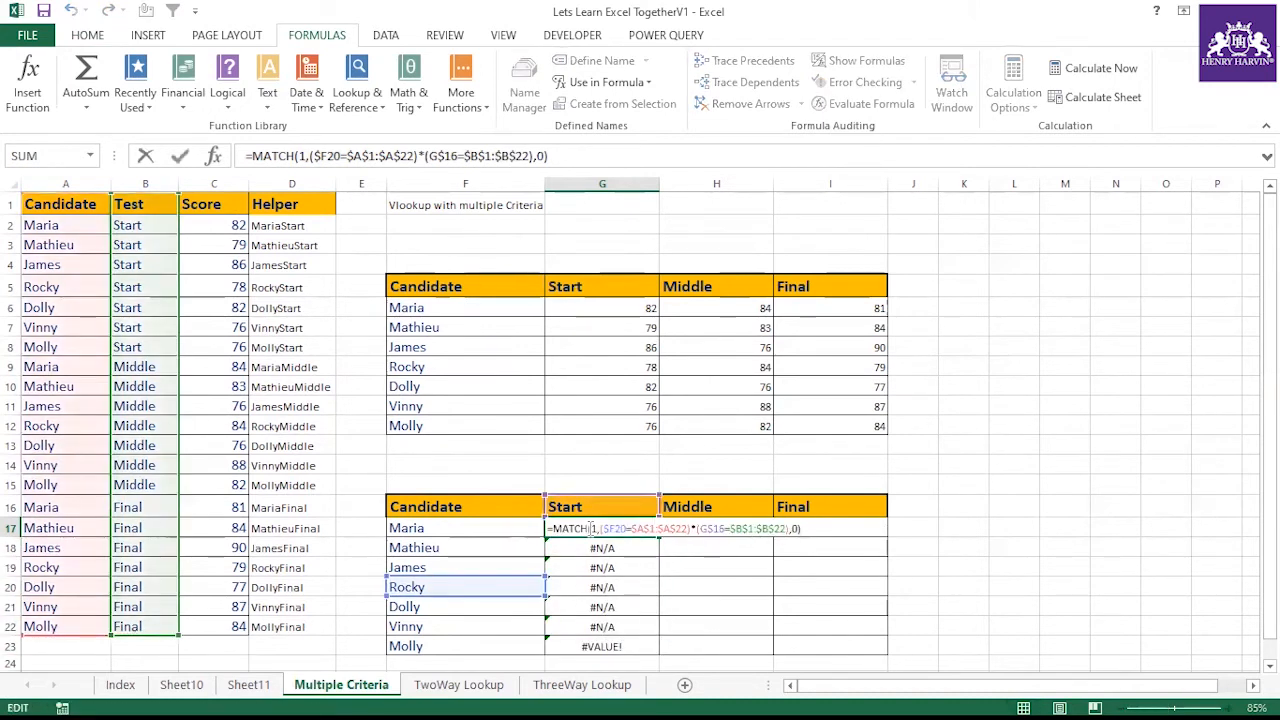
key("ctrl+shift+Return")
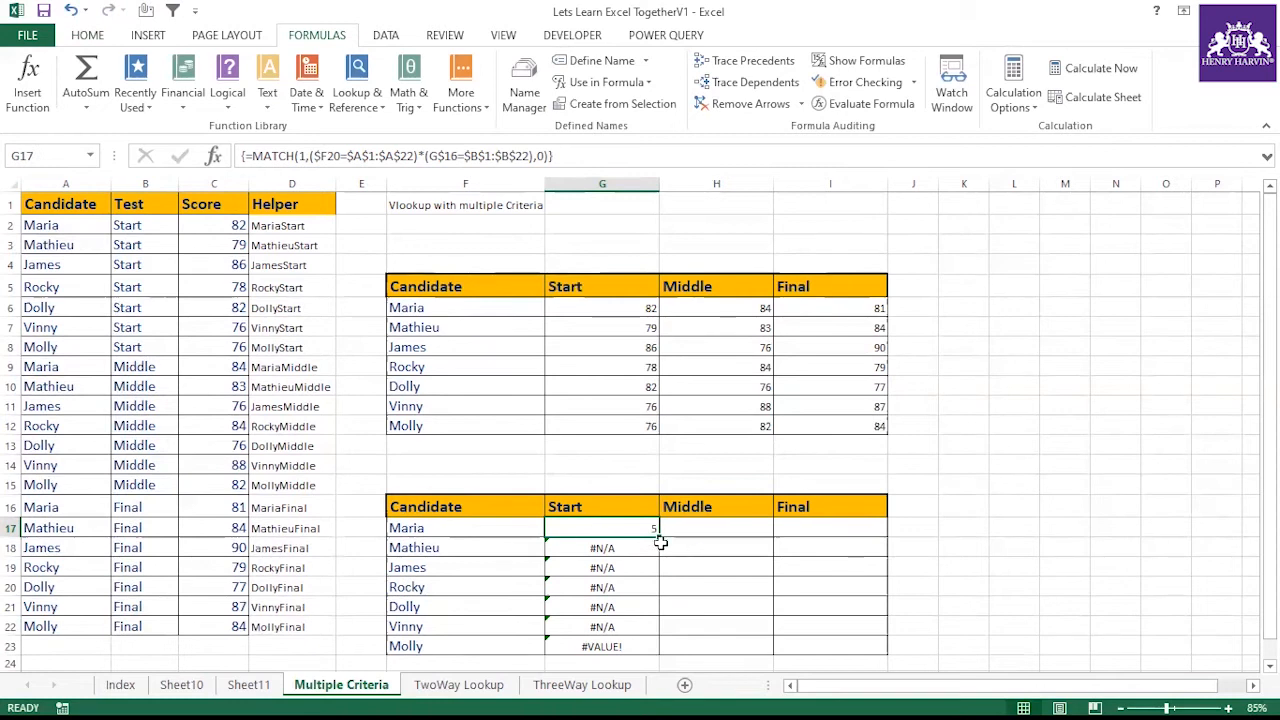
left_click_drag(656, 537, 660, 652)
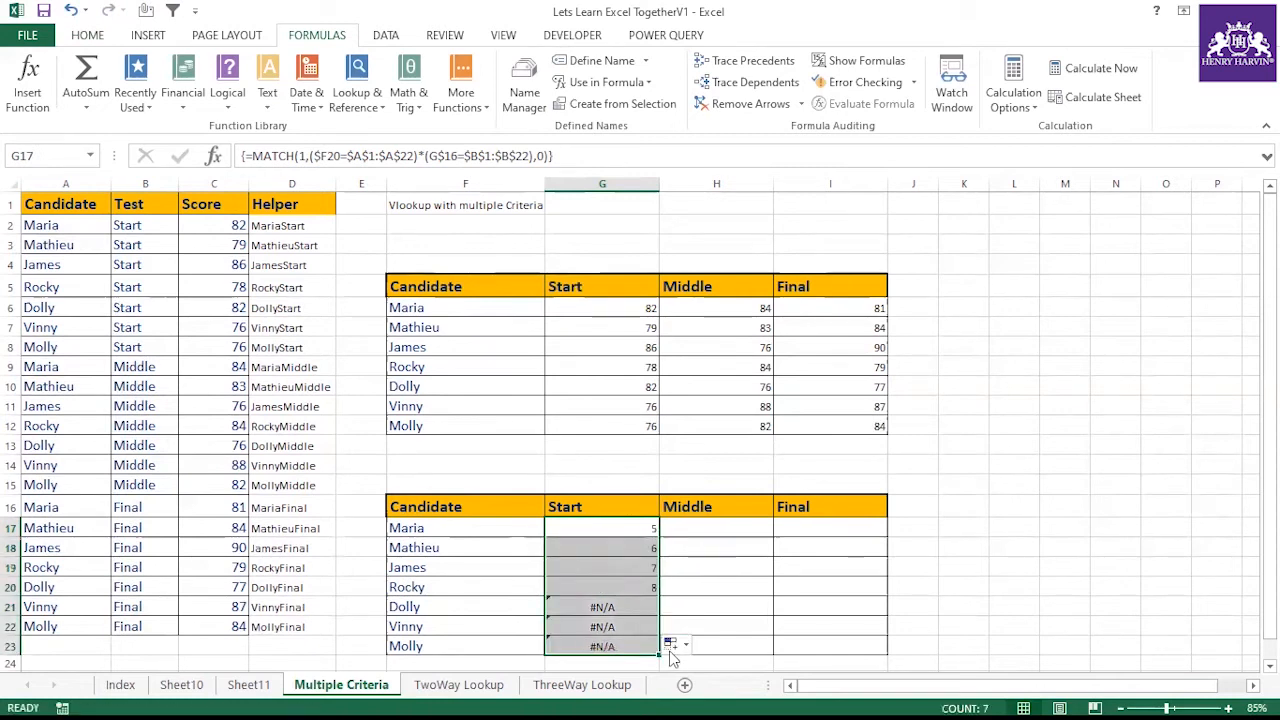
left_click_drag(663, 660, 860, 654)
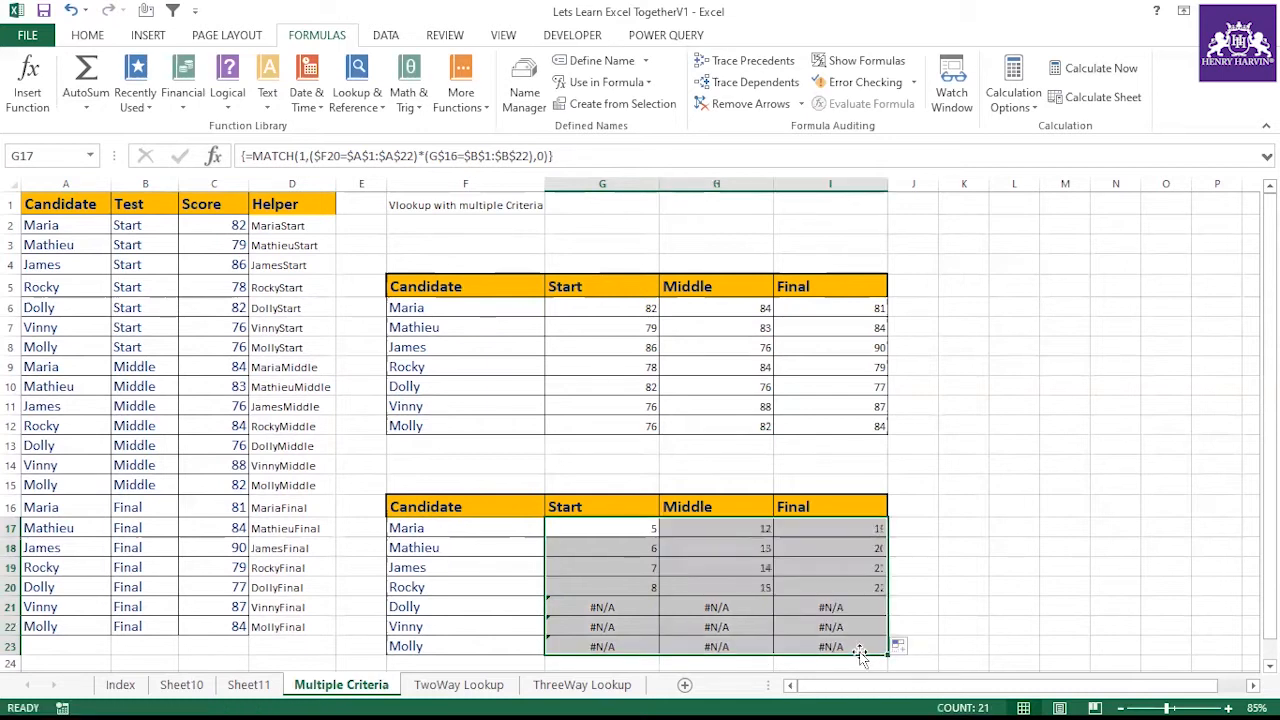
Fill G20's formula down through G23 and re-enter G21's formula as an array formula
left_click(625, 607)
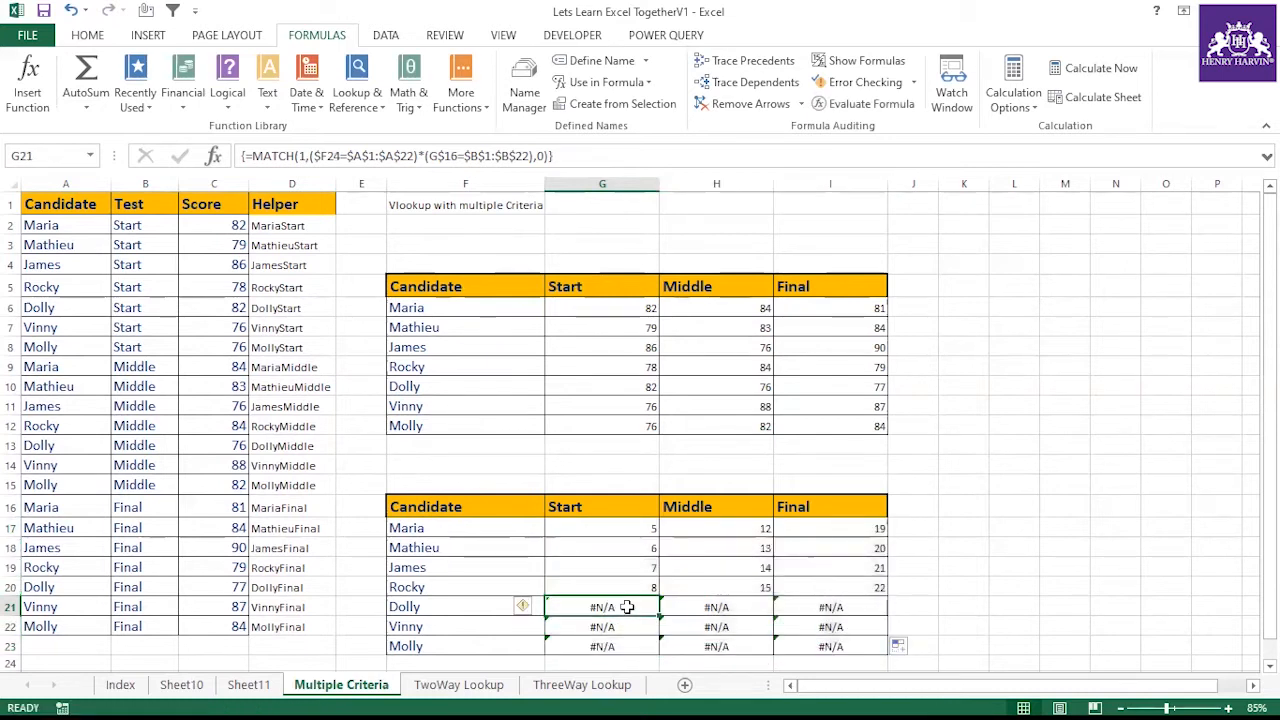
left_click(634, 590)
left_click_drag(658, 598, 659, 652)
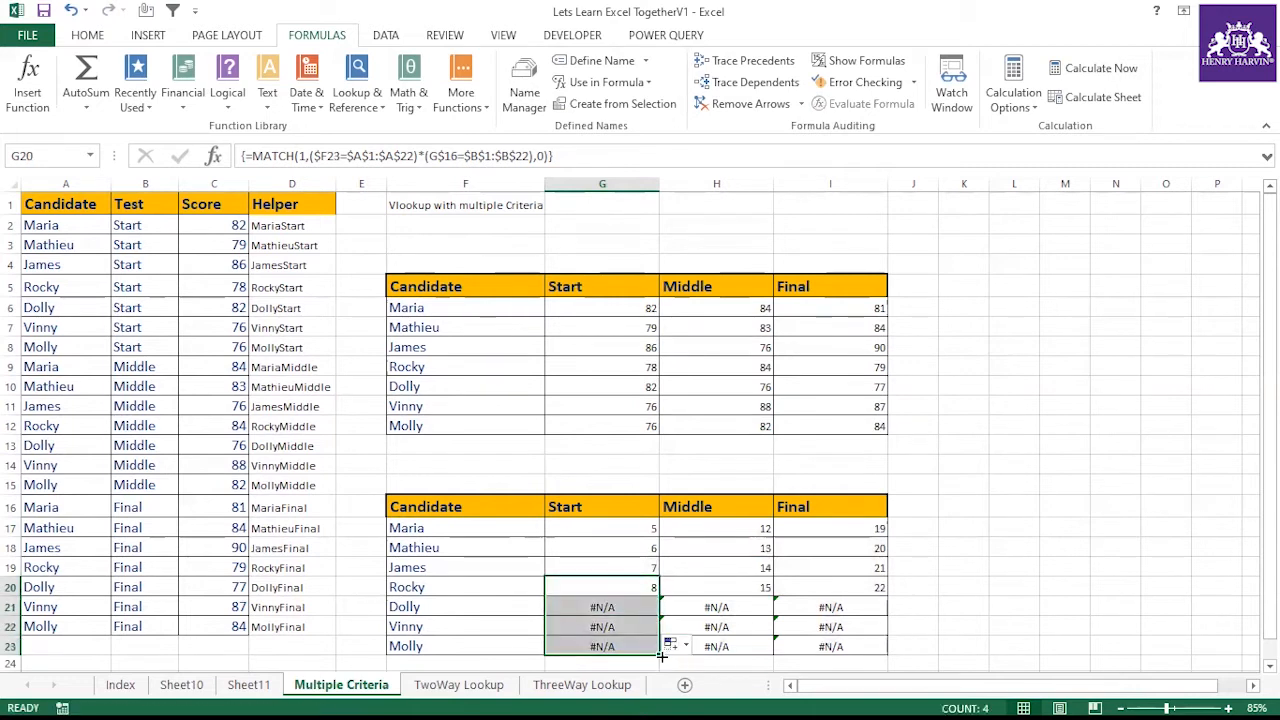
left_click(634, 610)
left_click(690, 549)
key("XF86MonBrightnessDown")
left_click(649, 603)
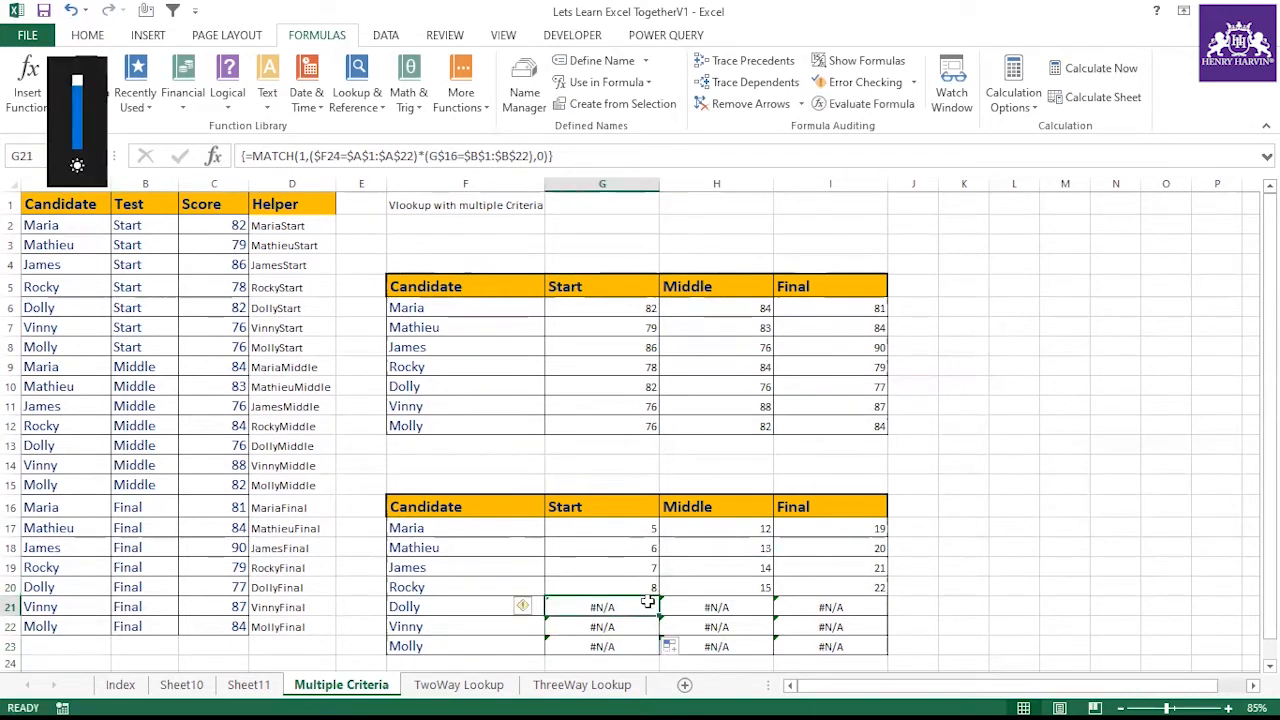
key("F2")
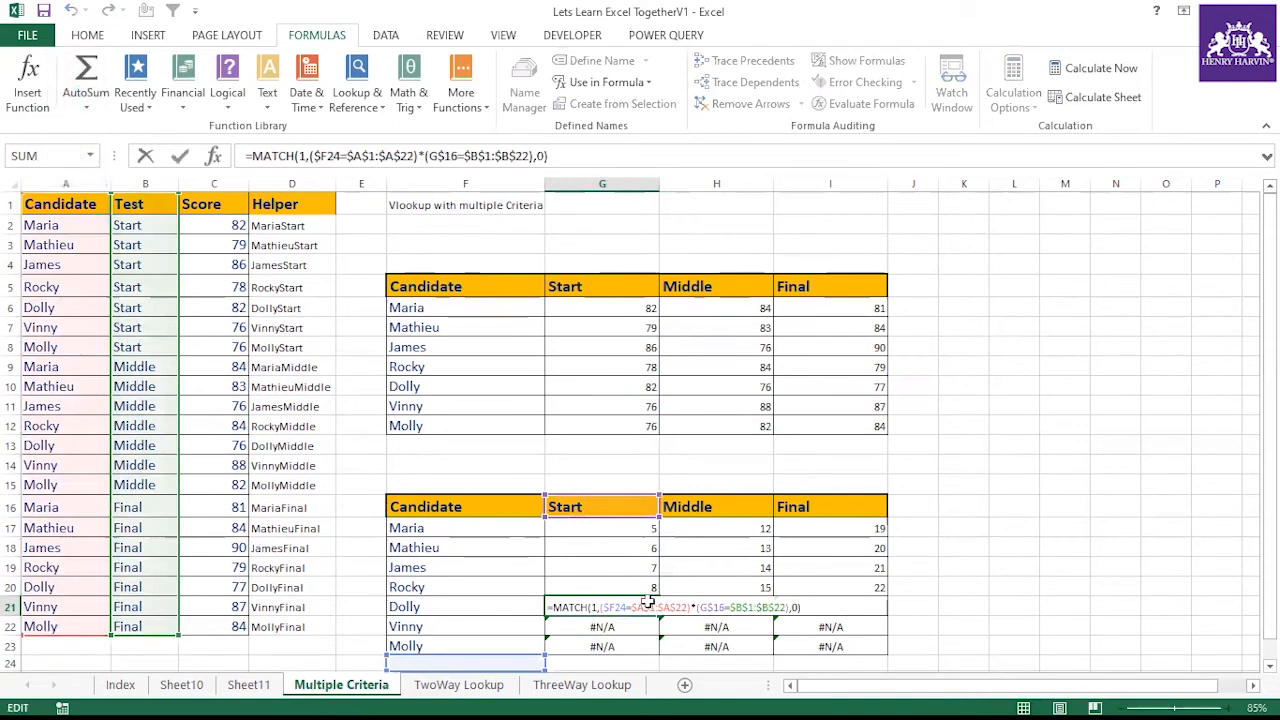
key("ctrl+shift+Return")
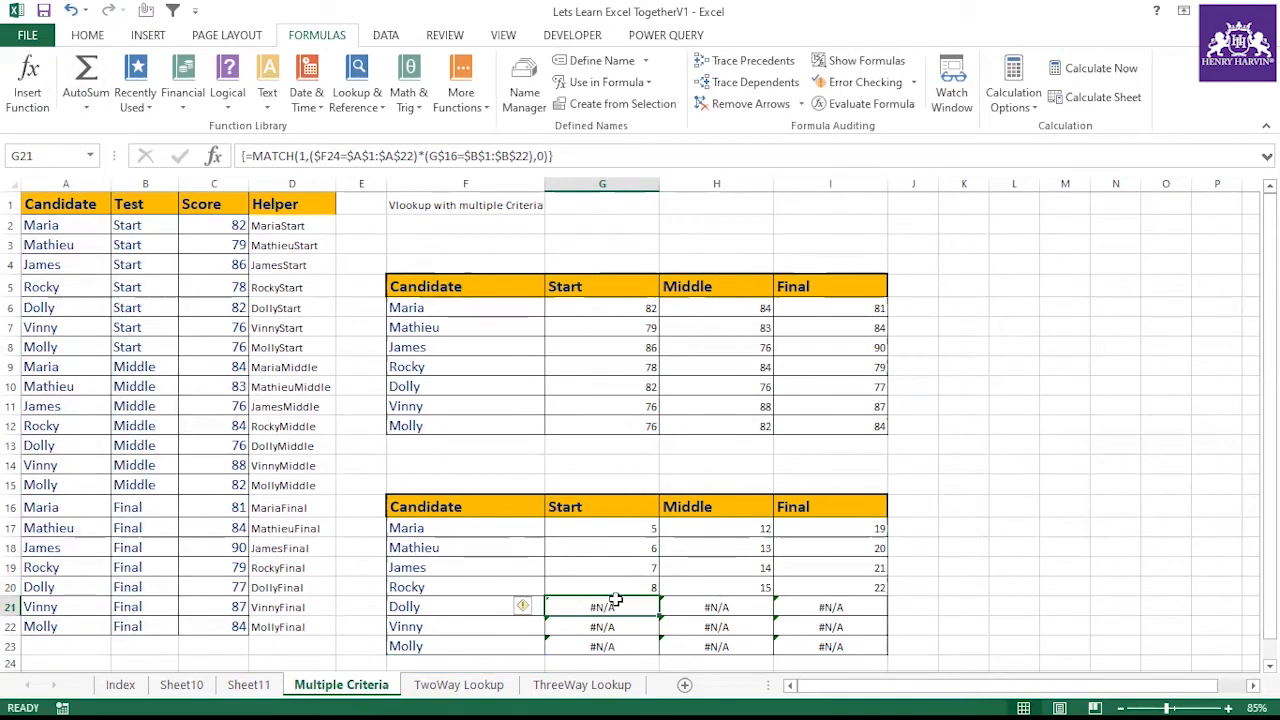
Inspect the candidate names in F20 and F21 alongside G20's MATCH formula
left_click(487, 604)
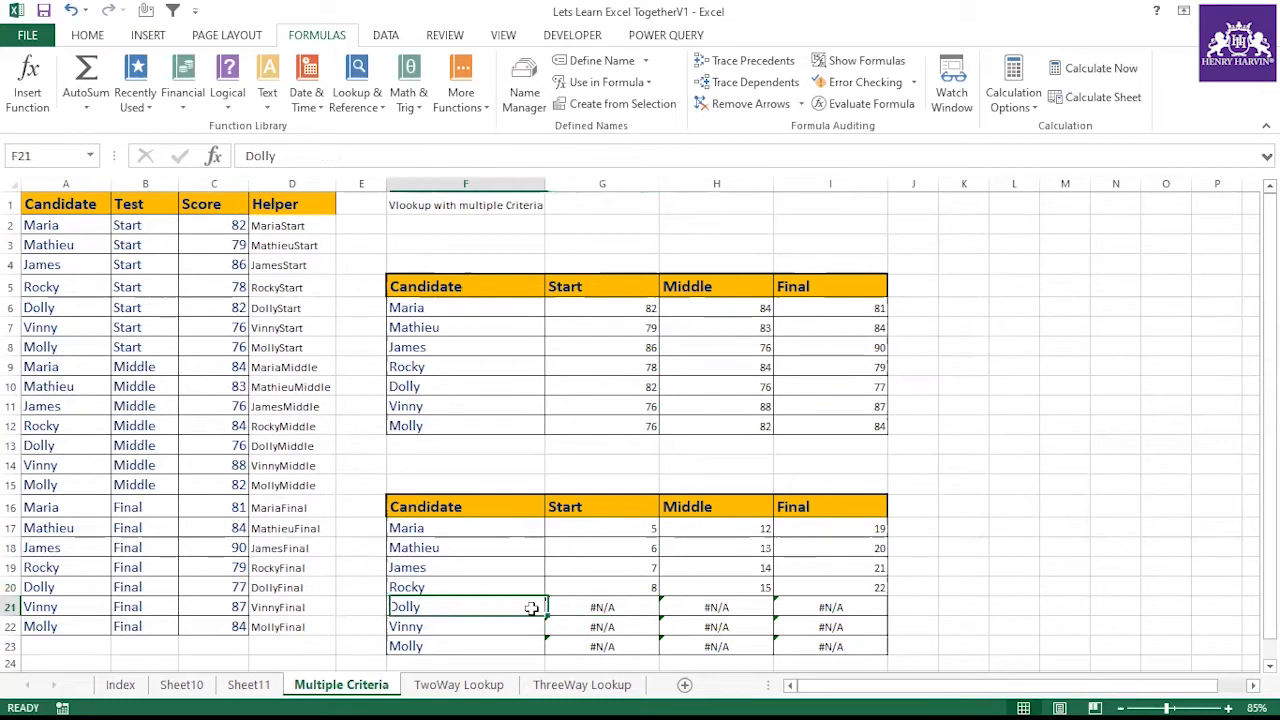
left_click(614, 582)
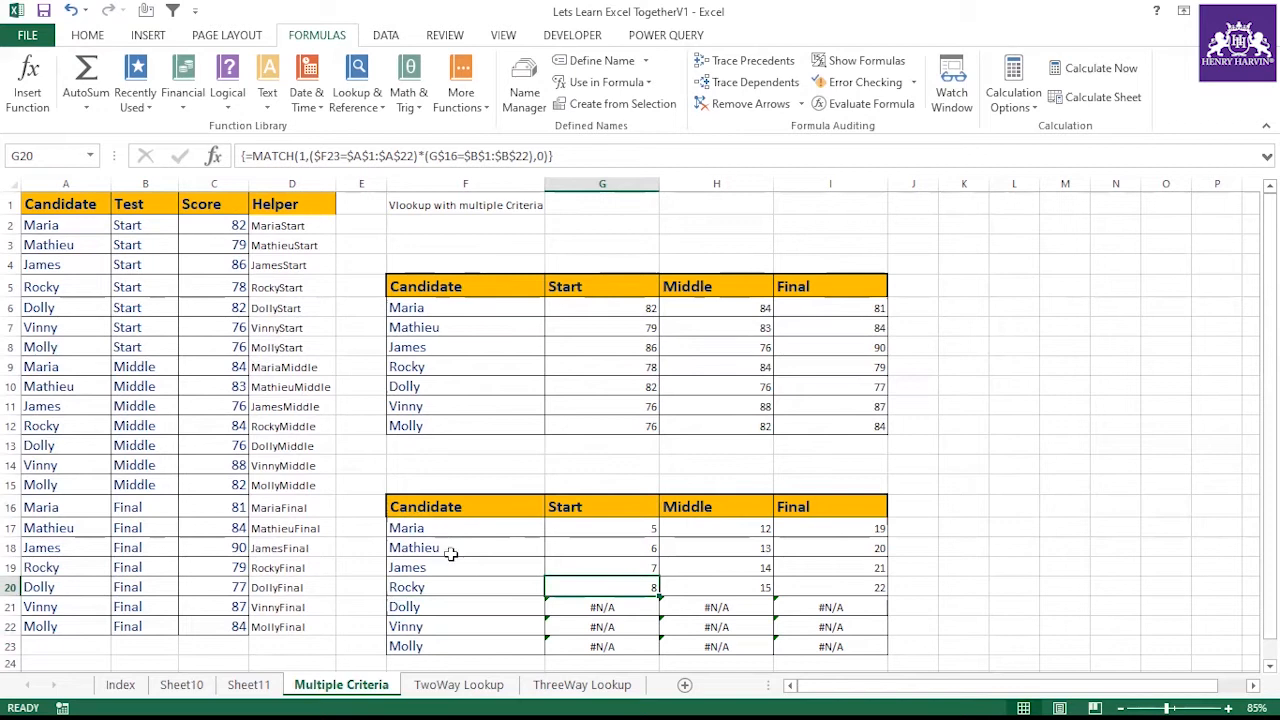
left_click(447, 590)
left_click(572, 512)
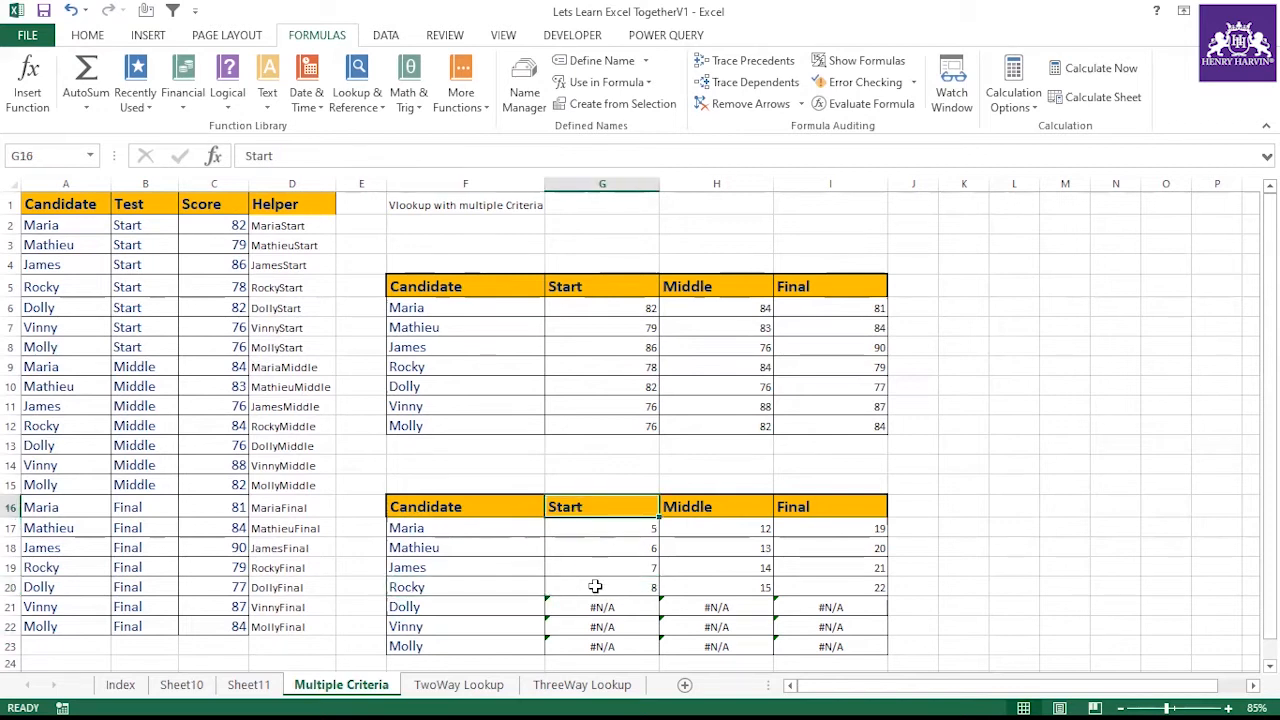
left_click(595, 586)
left_click(560, 155)
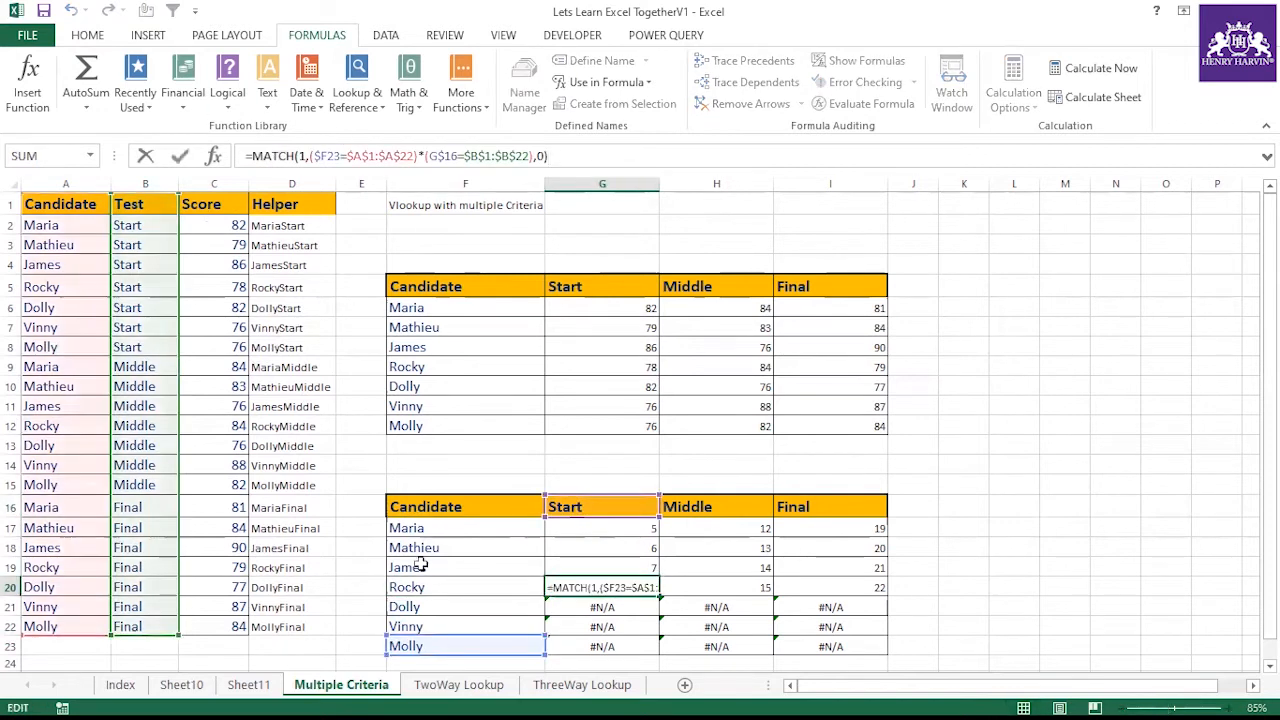
left_click(441, 587)
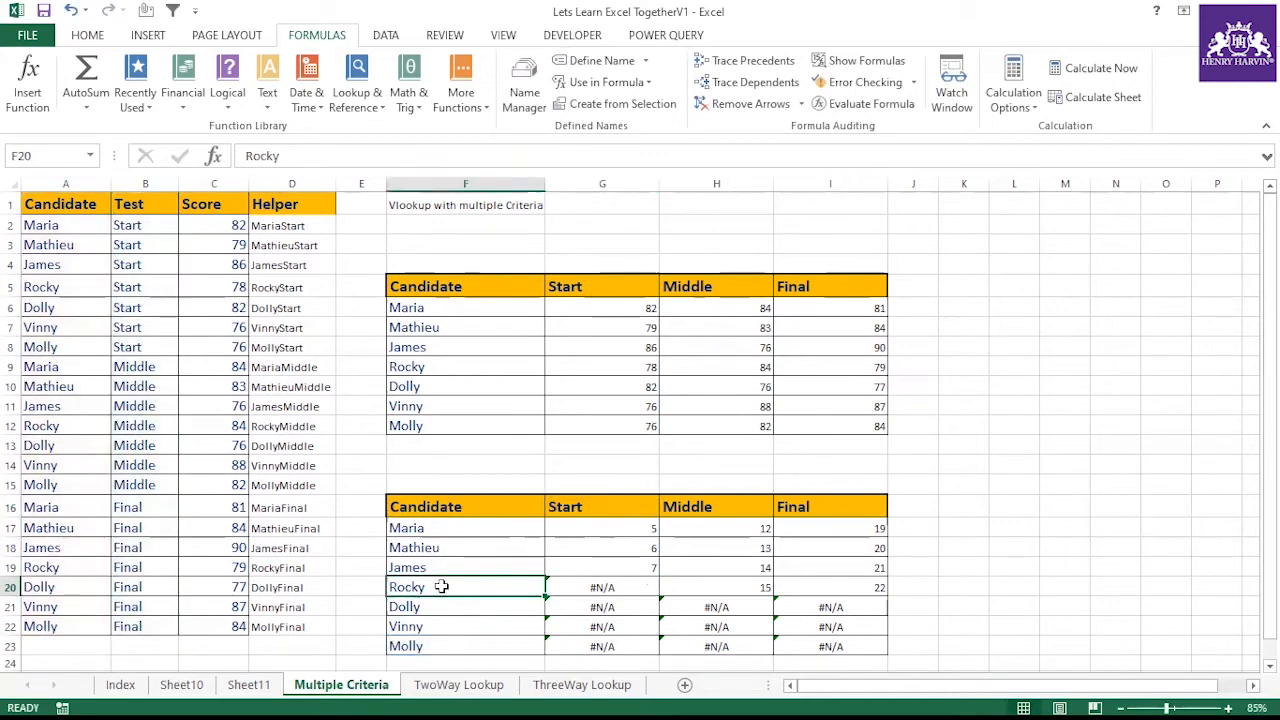
Correct G17's MATCH formula so the candidate criterion references $F17
left_click(592, 586)
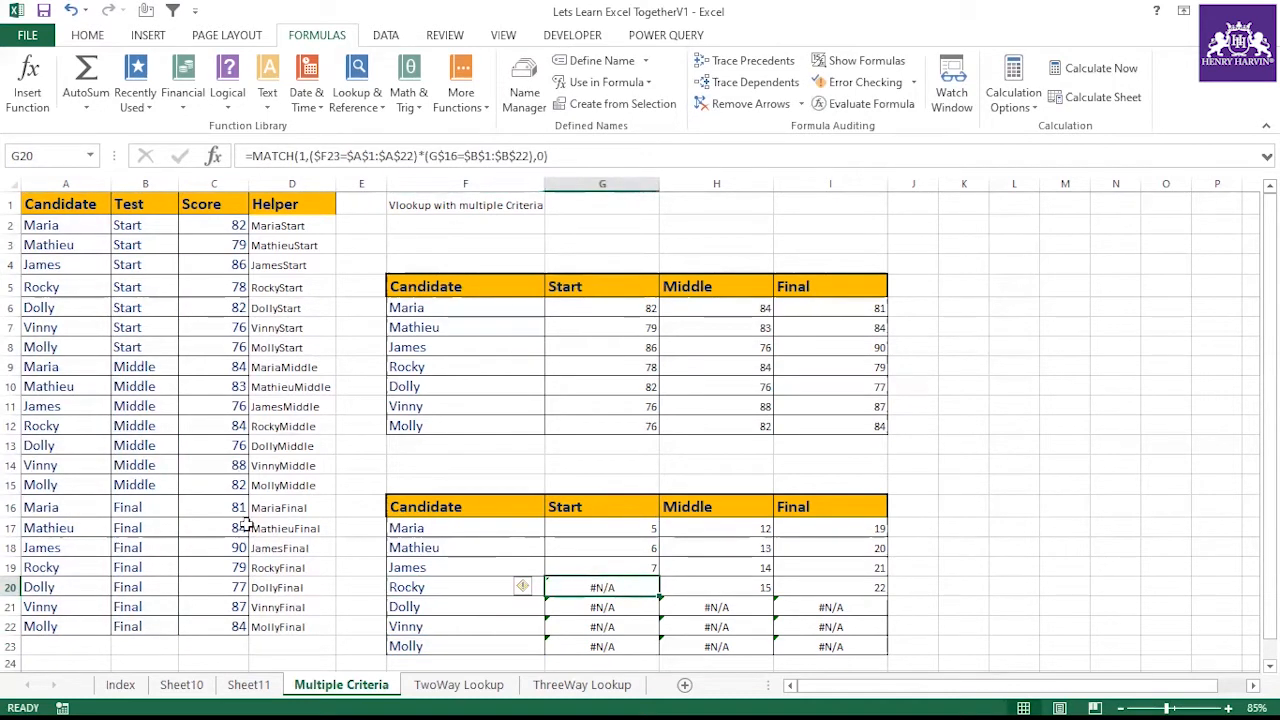
left_click(619, 528)
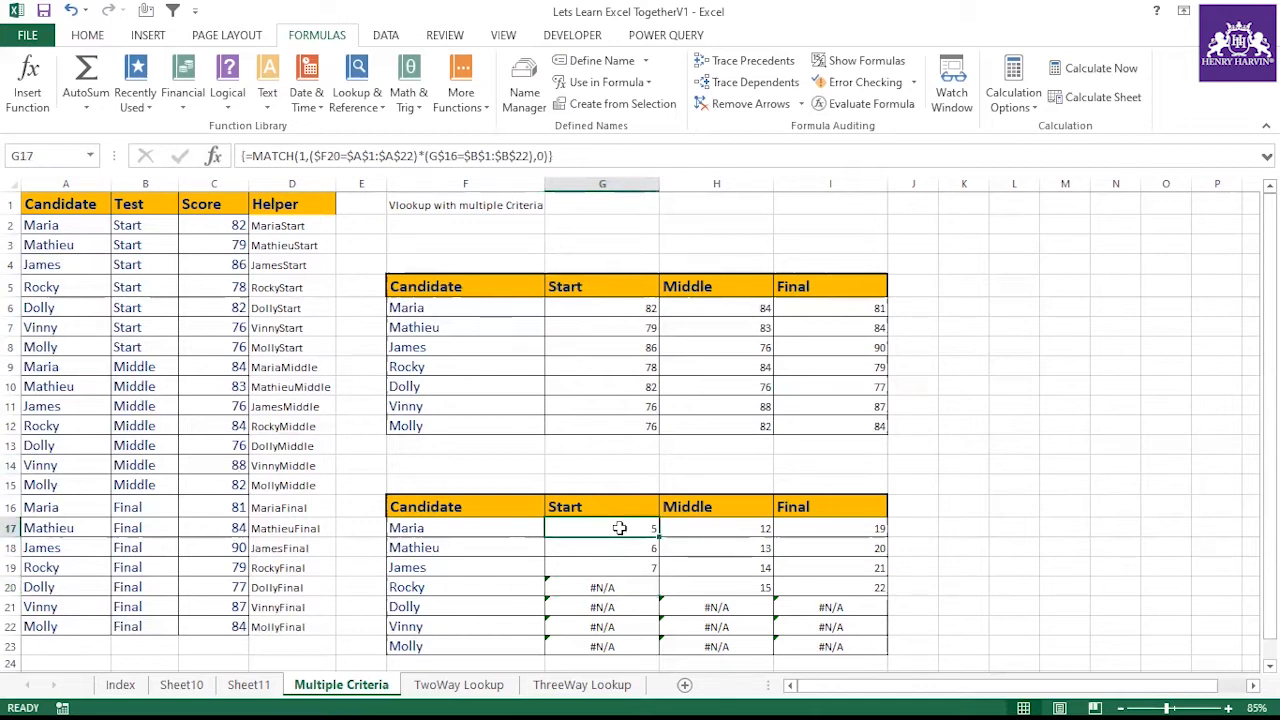
left_click(474, 527)
left_click(612, 528)
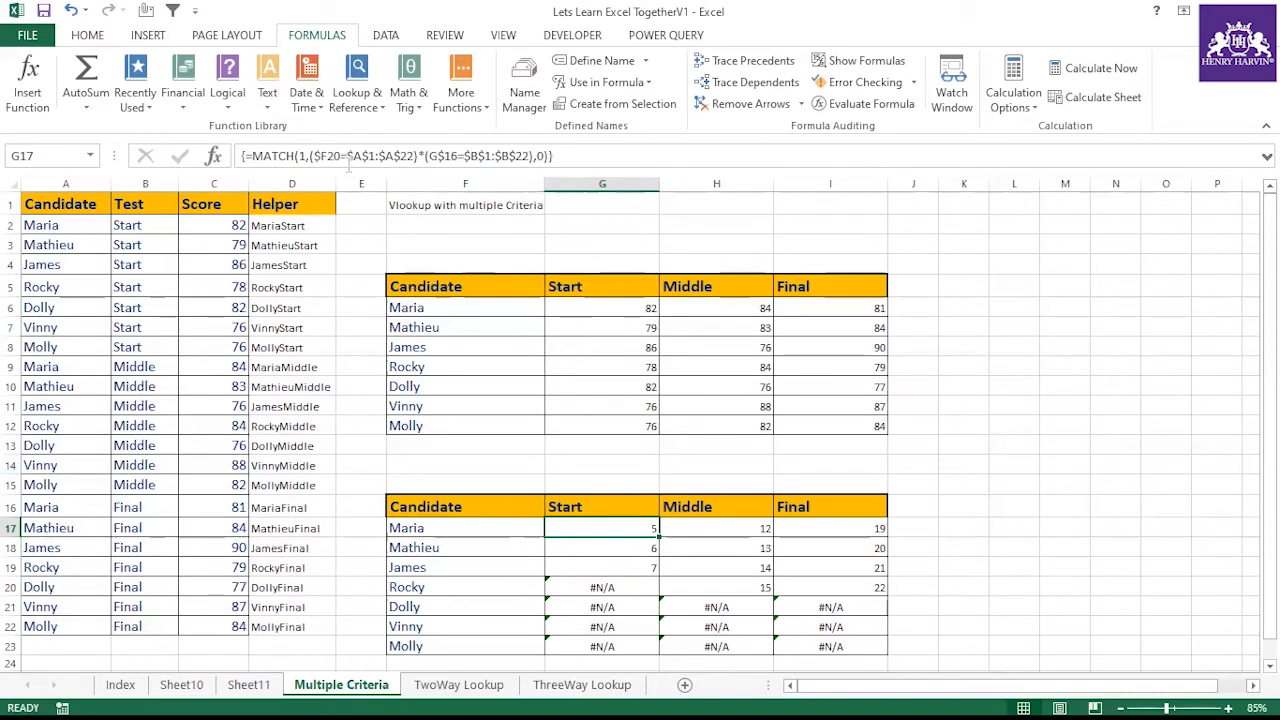
left_click(603, 160)
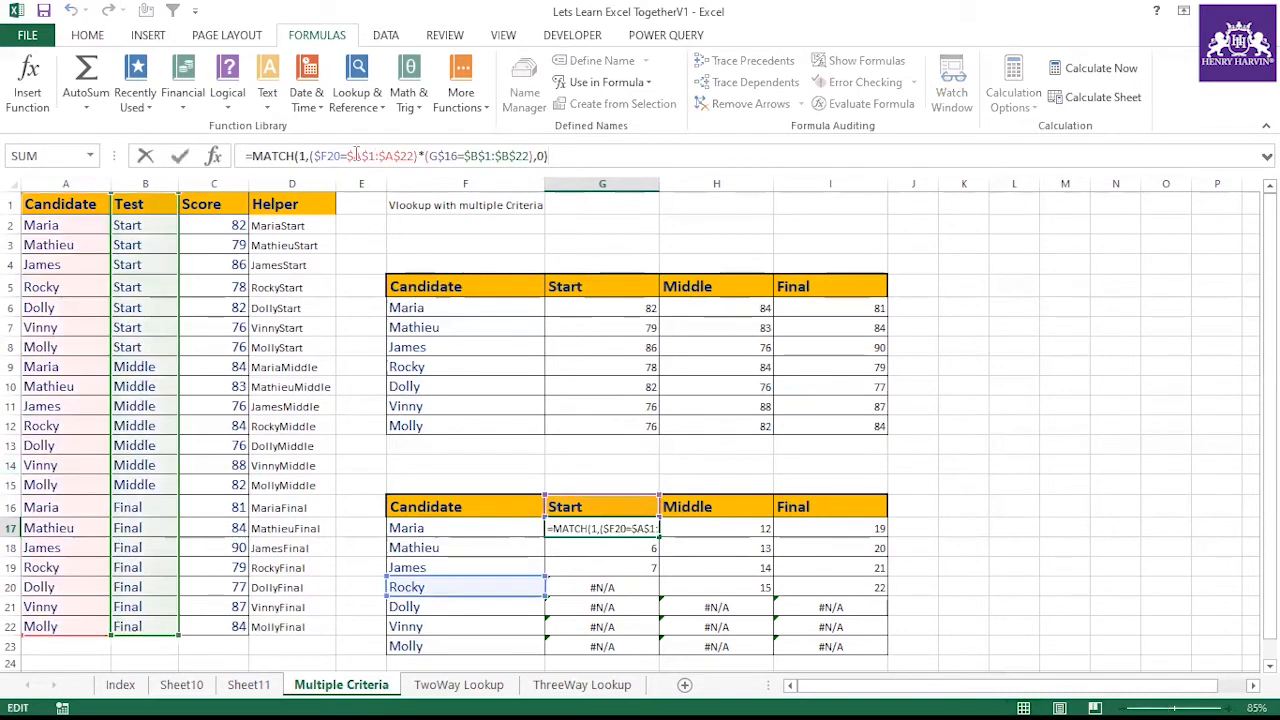
left_click(339, 154)
key("BackSpace")
key("BackSpace")
type("17")
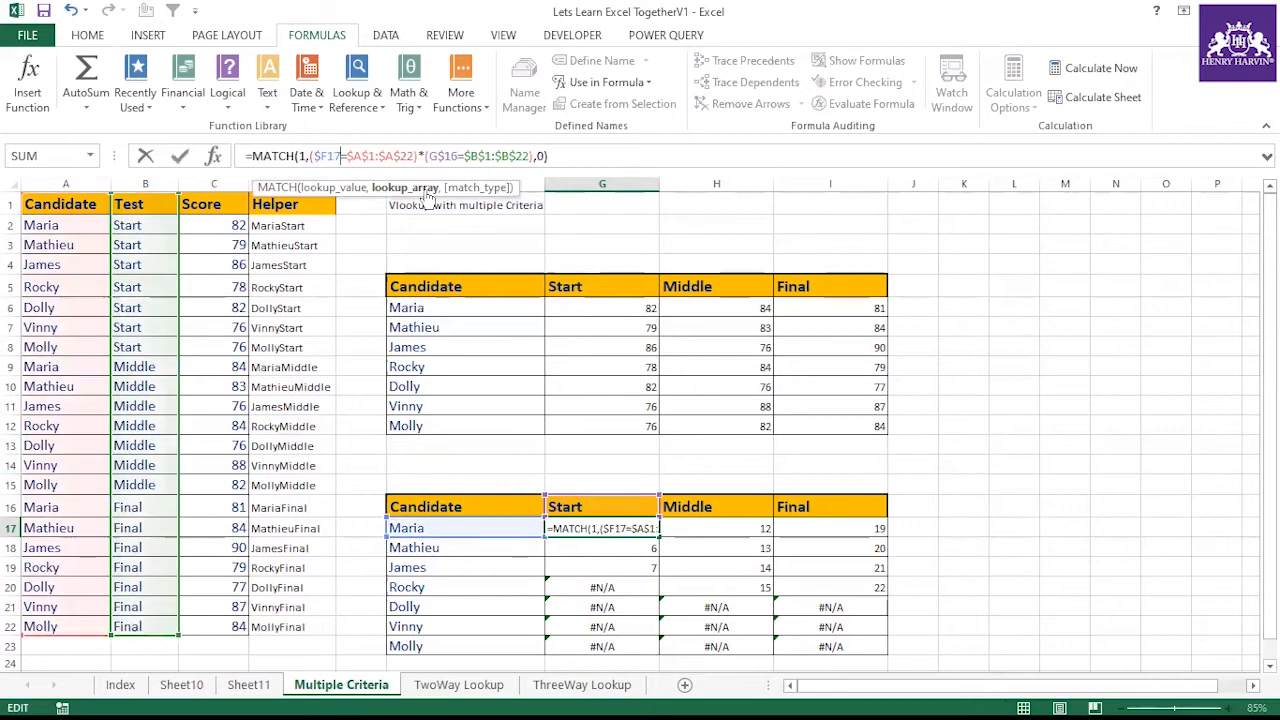
key("Return")
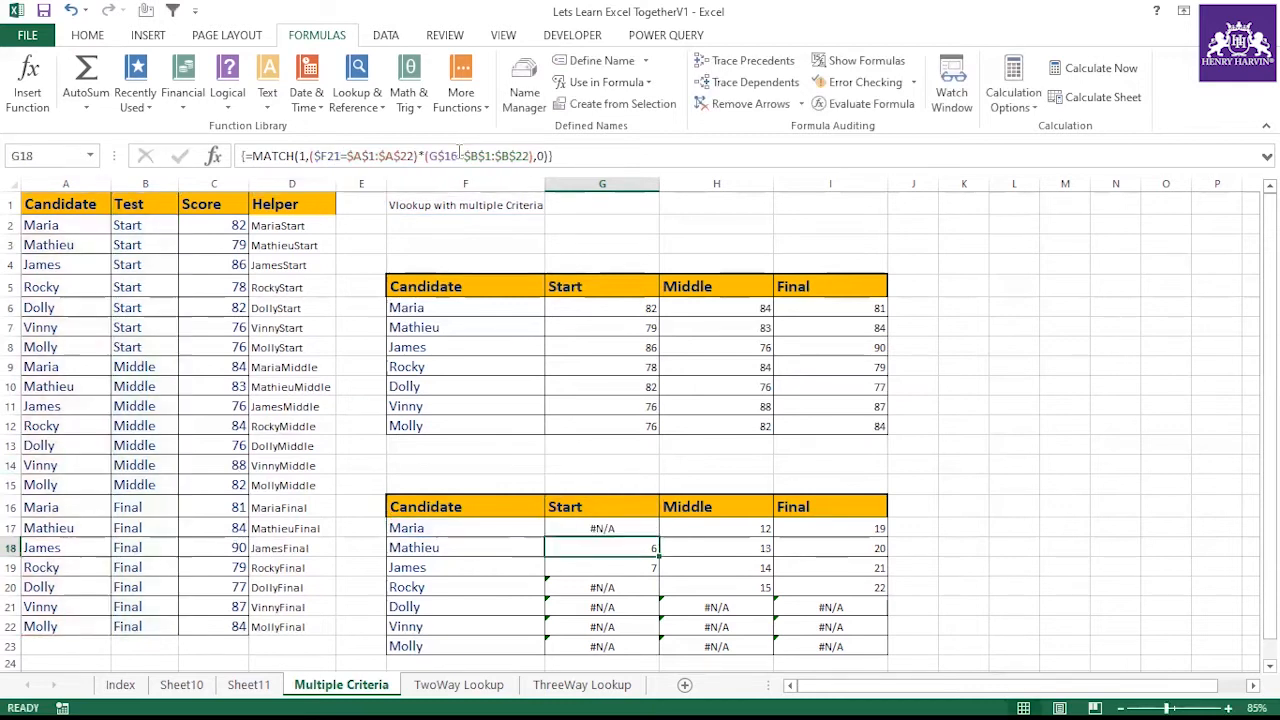
Fill G17's formula down through G23 and across to column I
left_click(600, 527)
left_click_drag(662, 540, 820, 637)
left_click(641, 531)
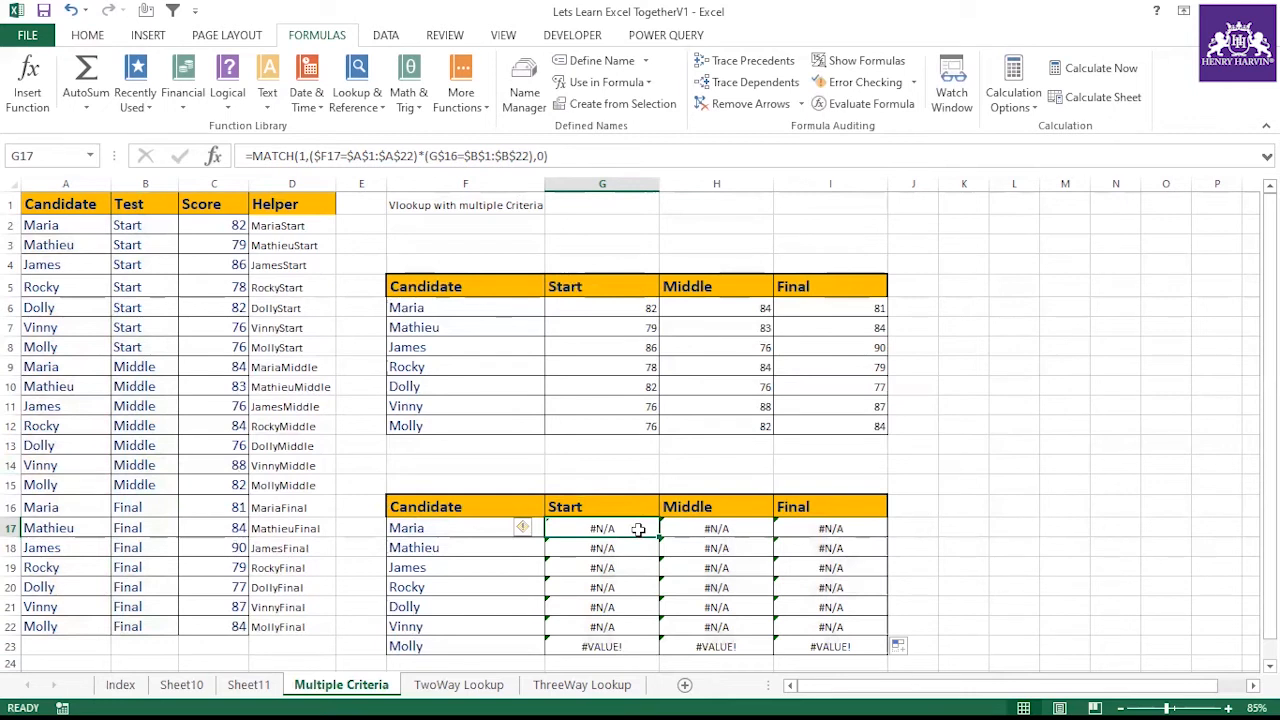
Confirm G17's formula as an array formula and fill it across G17:I23
double_click(639, 529)
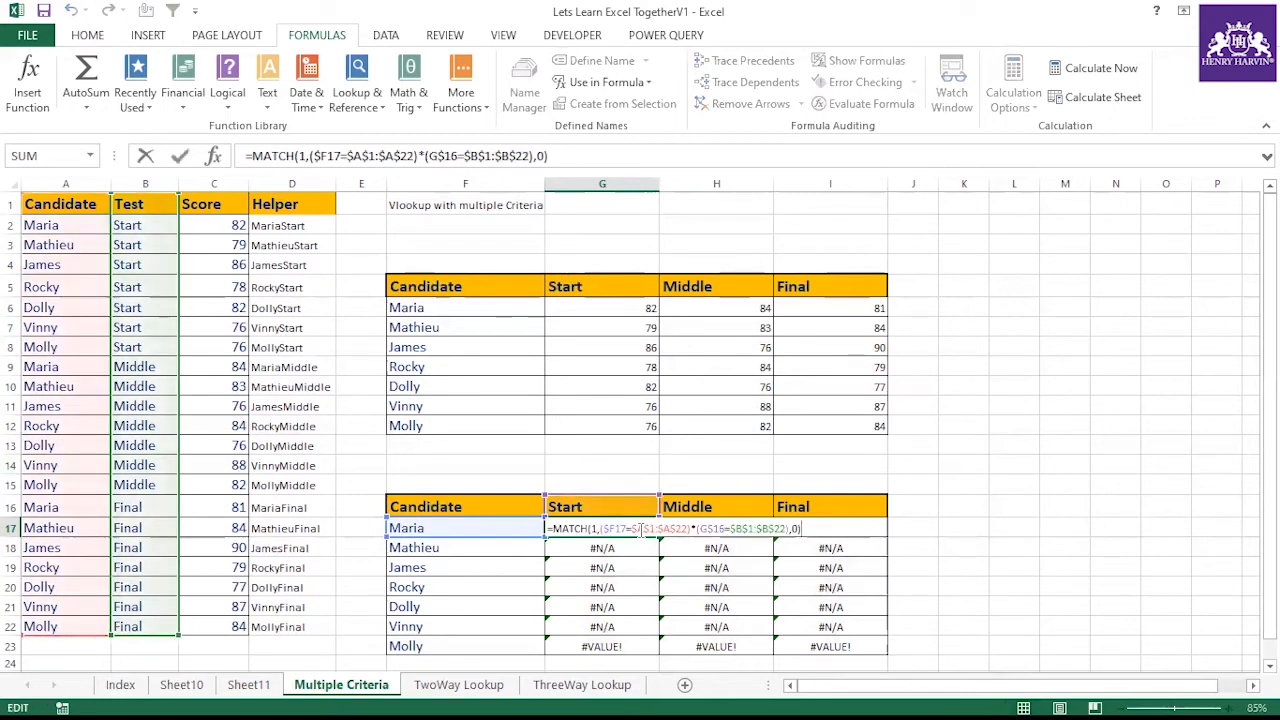
key("ctrl+shift+Return")
left_click_drag(656, 538, 884, 655)
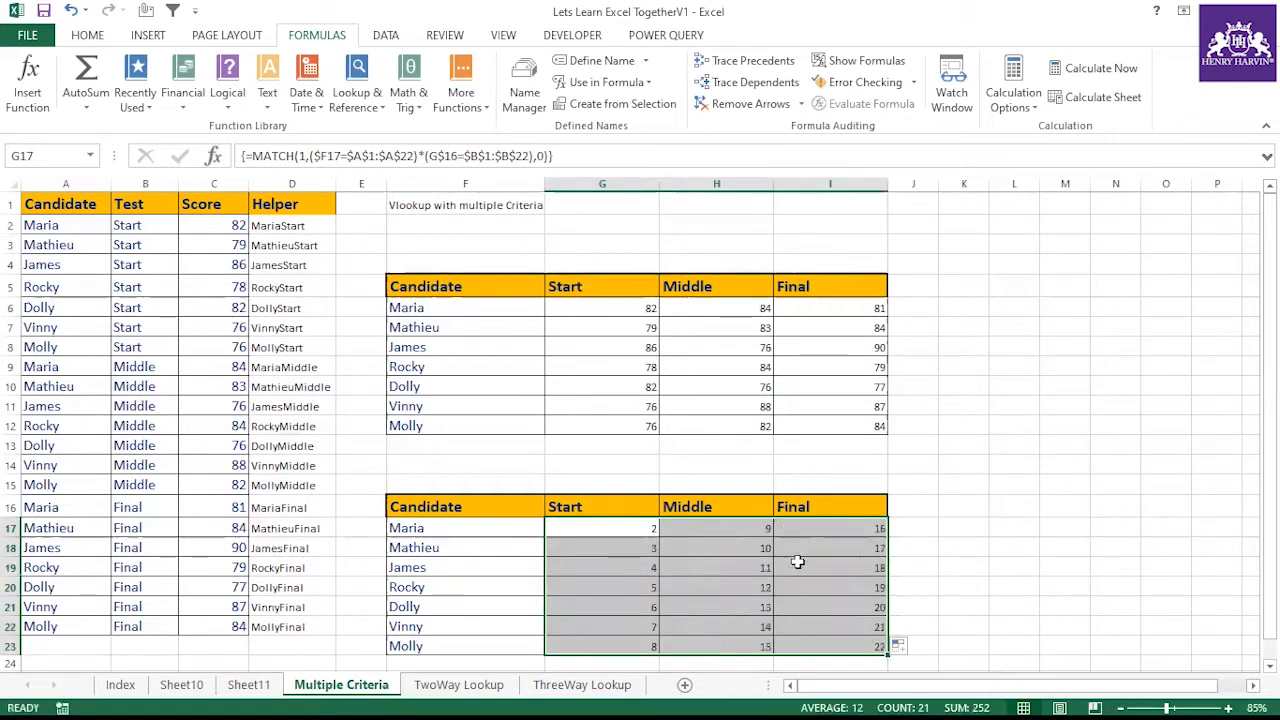
Inspect the MATCH row positions against the candidate, test and helper rows of the source table
left_click(466, 628)
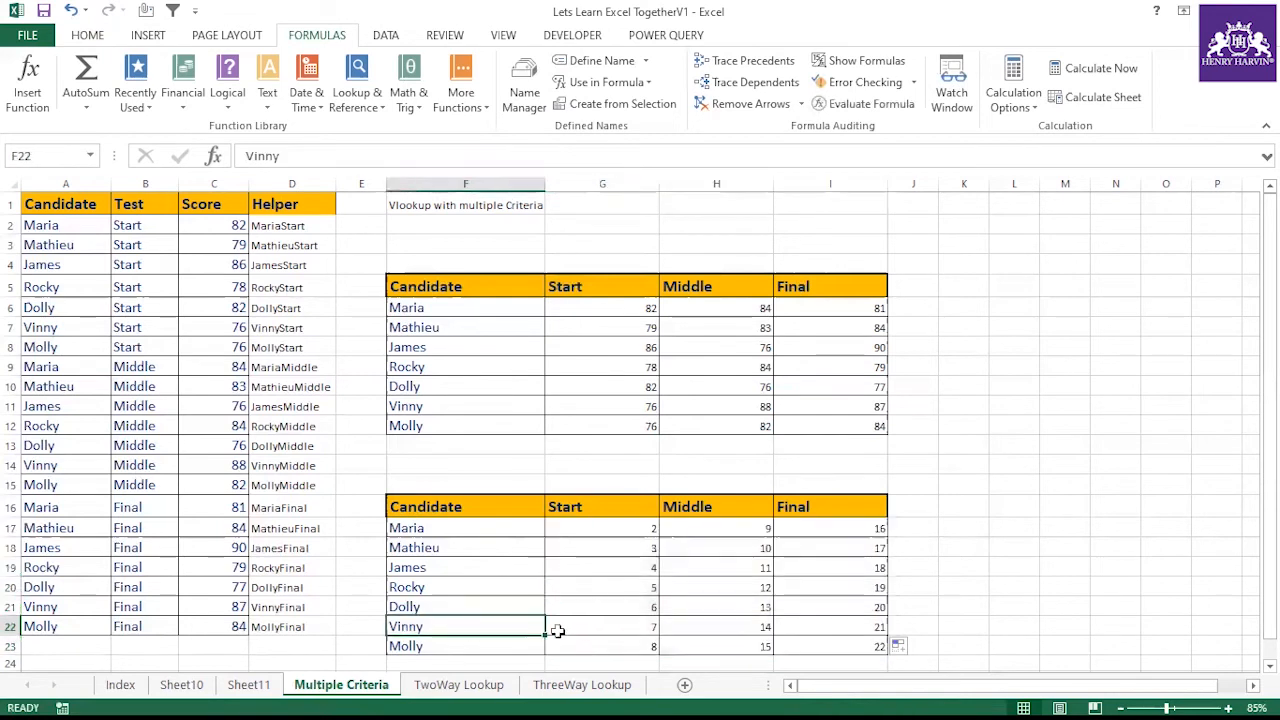
left_click(713, 627)
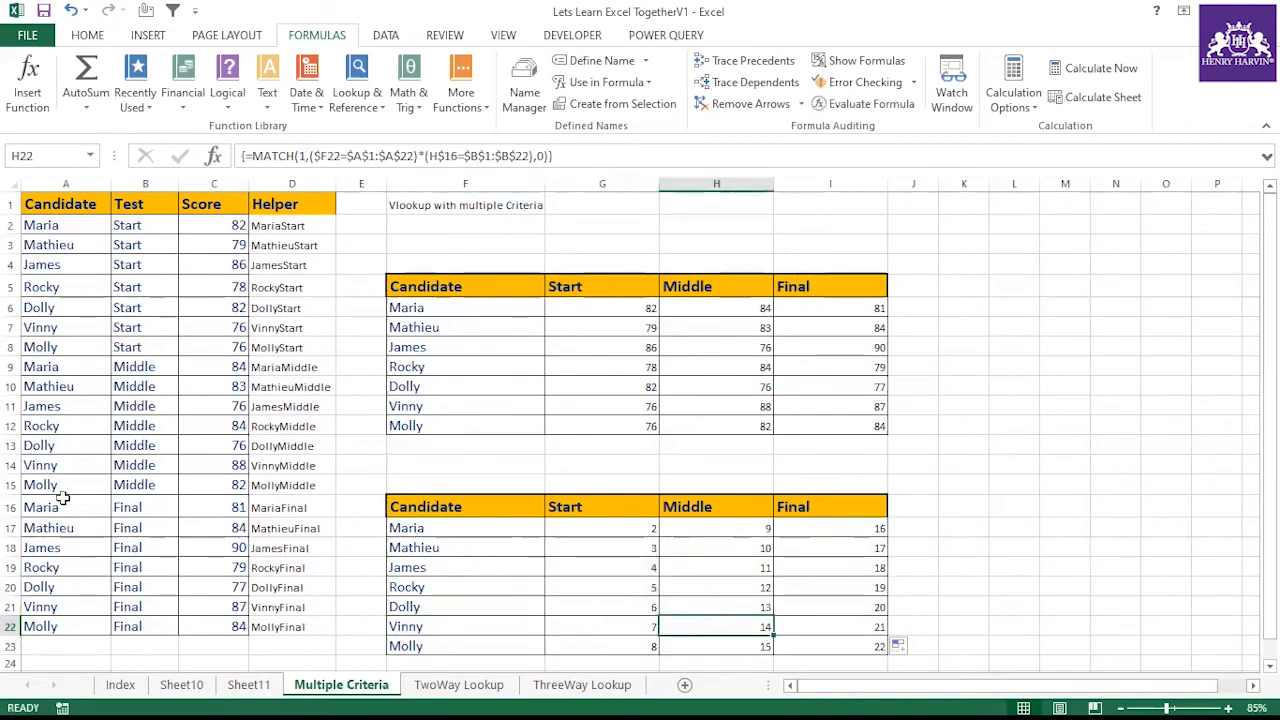
left_click(262, 468)
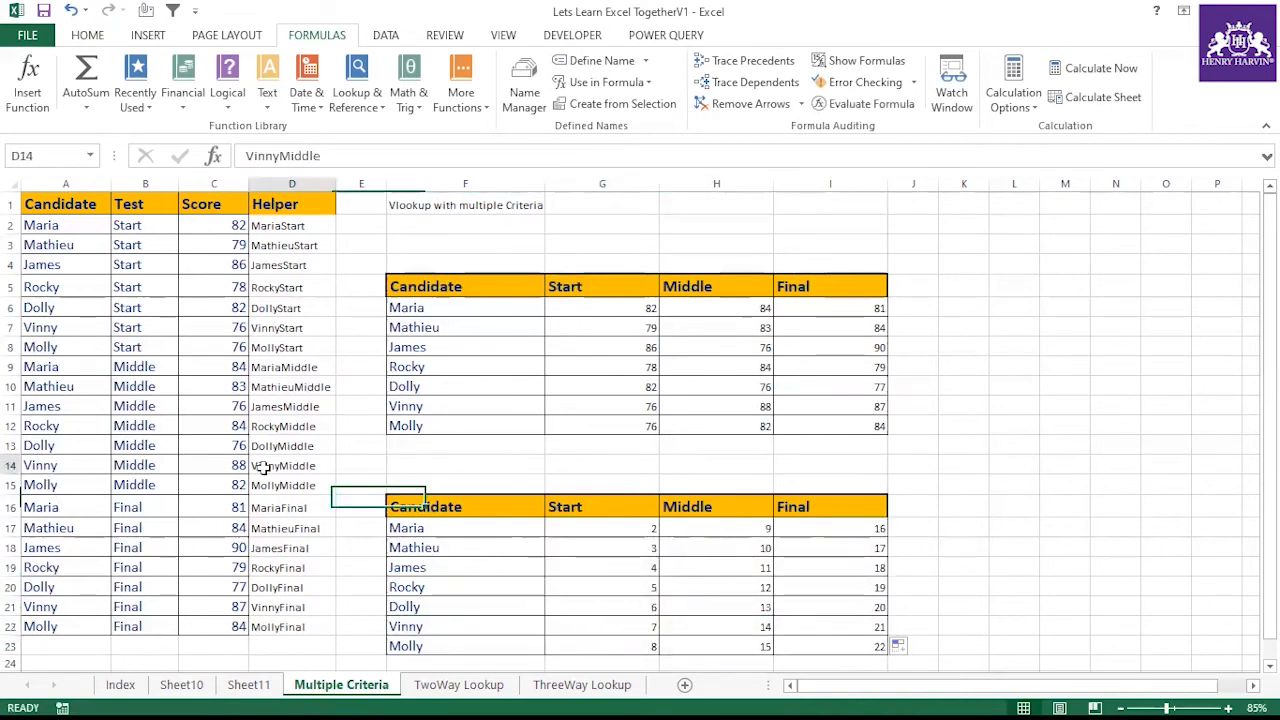
left_click(455, 647)
left_click(837, 647)
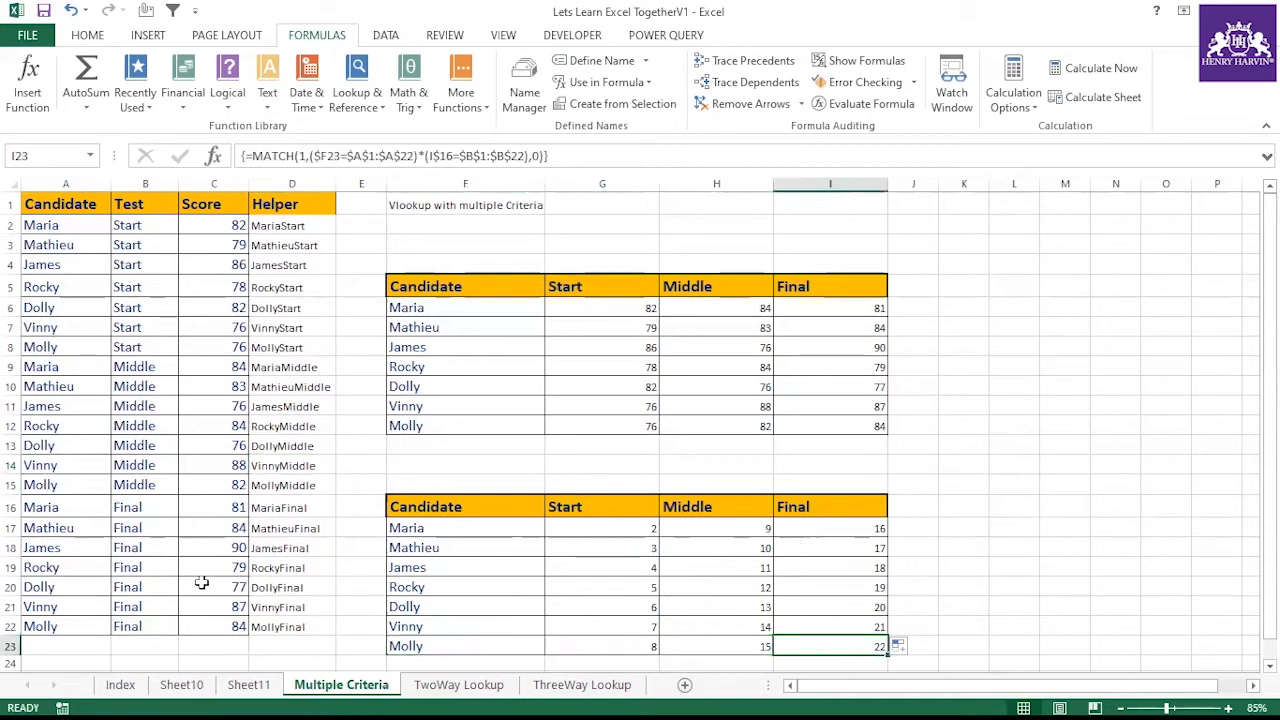
left_click(60, 484)
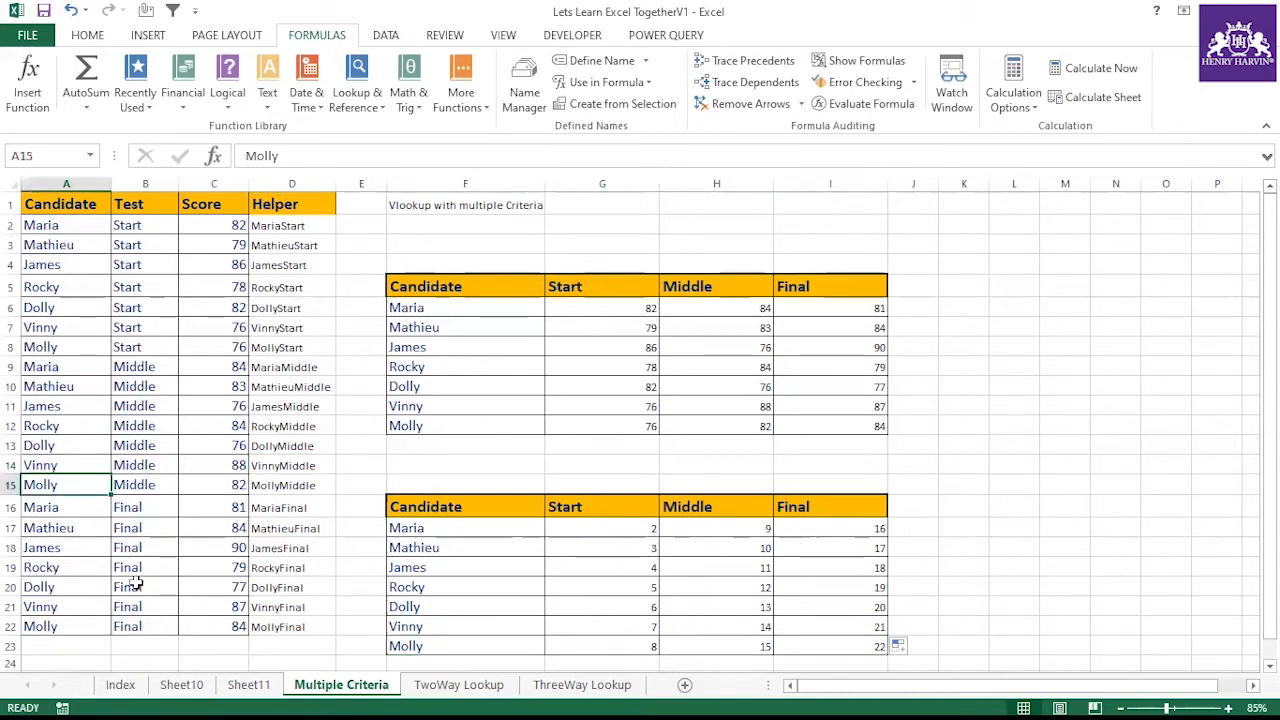
left_click(90, 624)
left_click(143, 621)
left_click(300, 626)
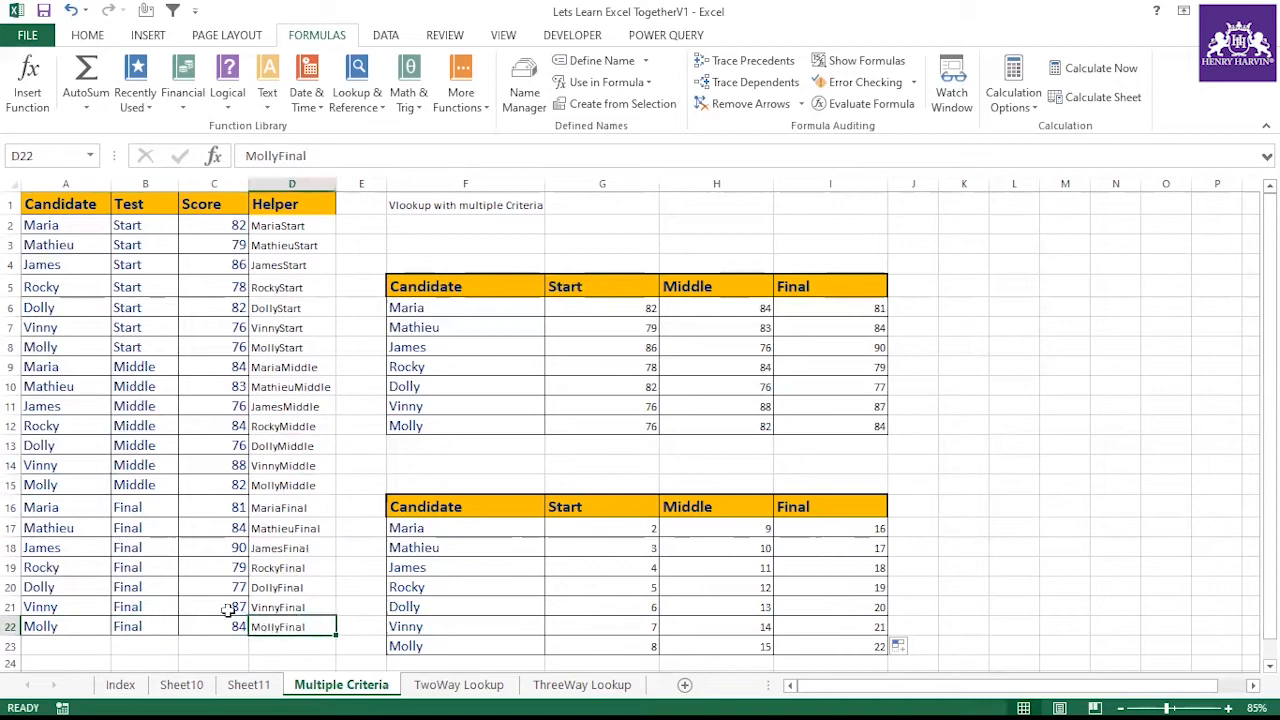
Wrap G17's MATCH formula in INDEX over the absolute range $C$1:$C$22 and accept the corrected formula
left_click(580, 528)
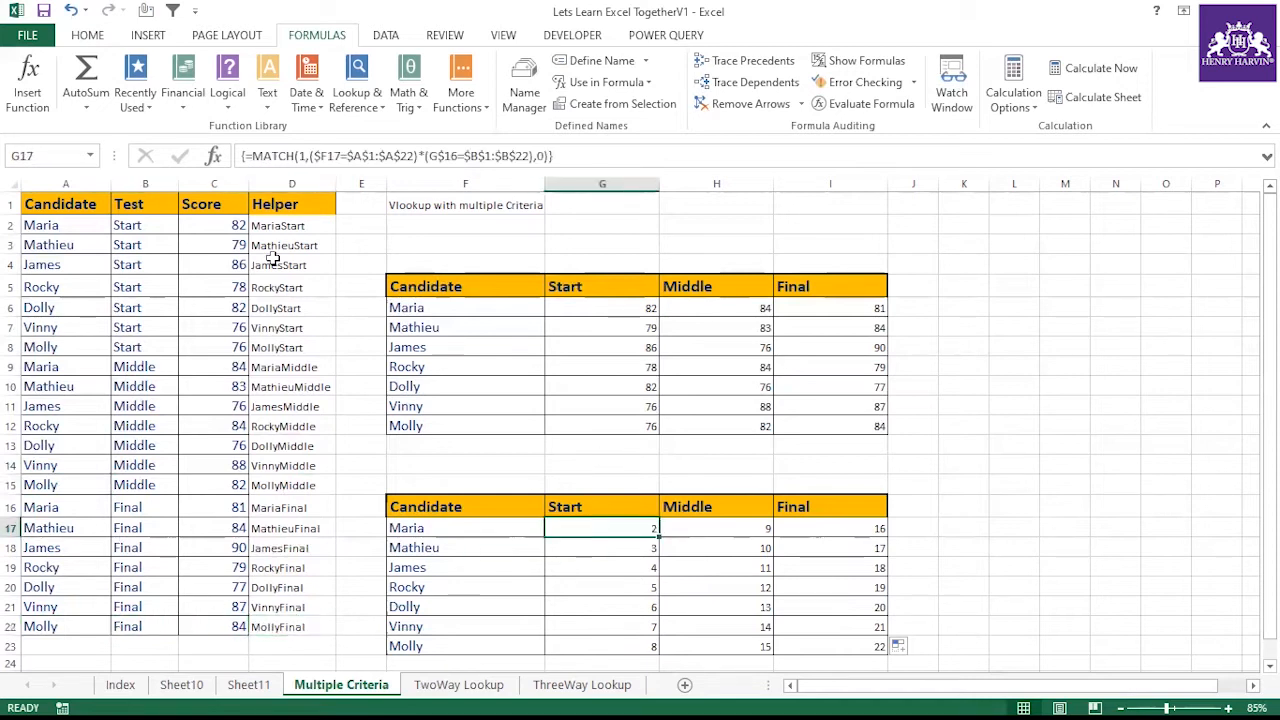
left_click(251, 155)
type("index(")
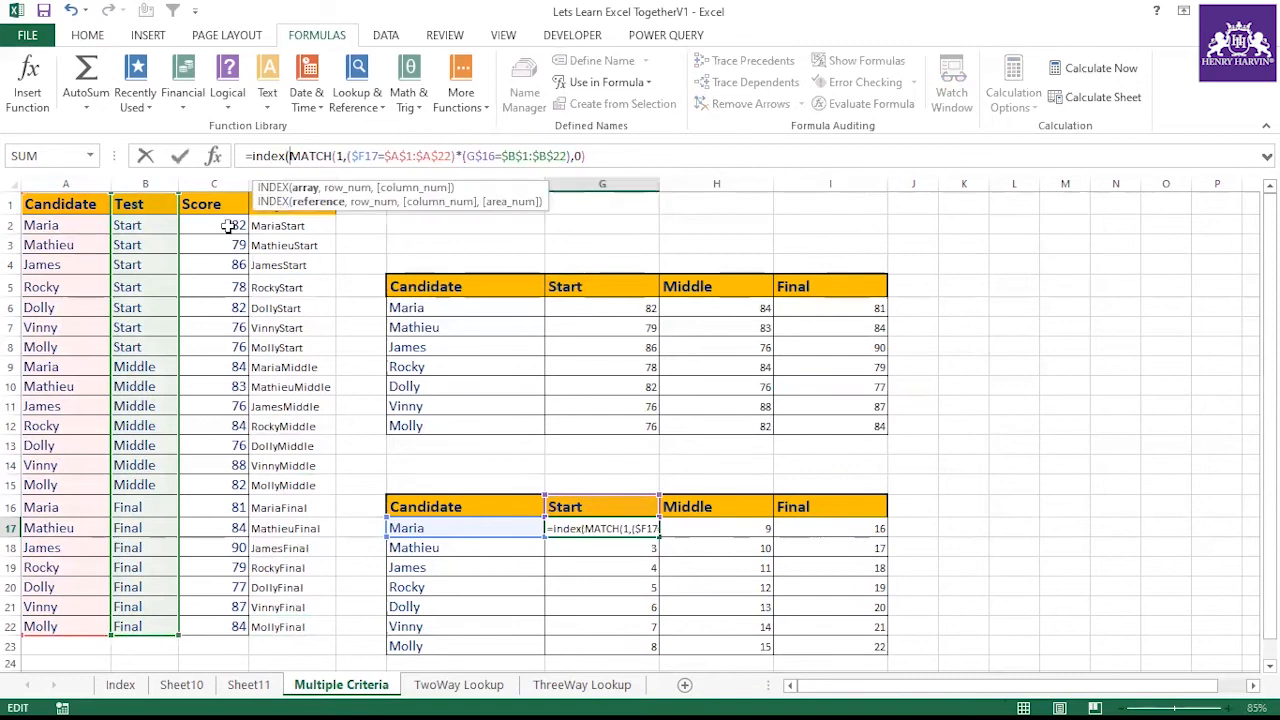
left_click_drag(200, 204, 229, 627)
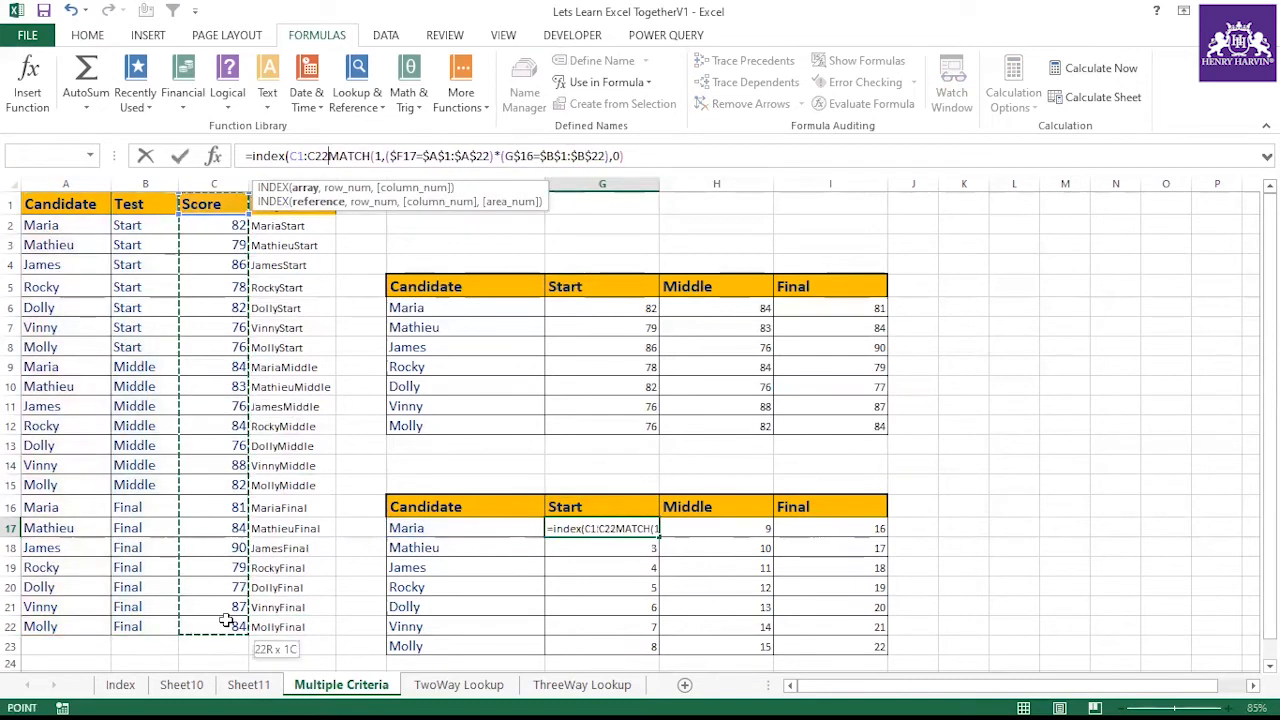
key("F4")
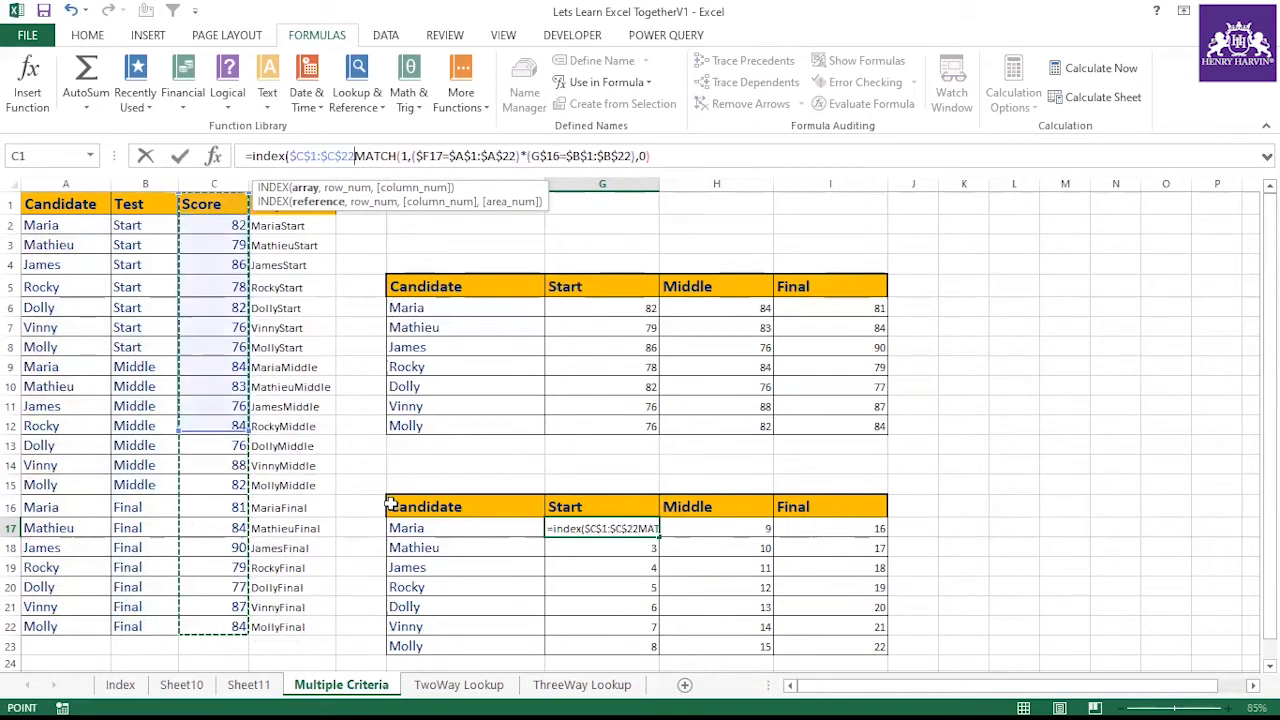
type(",")
key("Return")
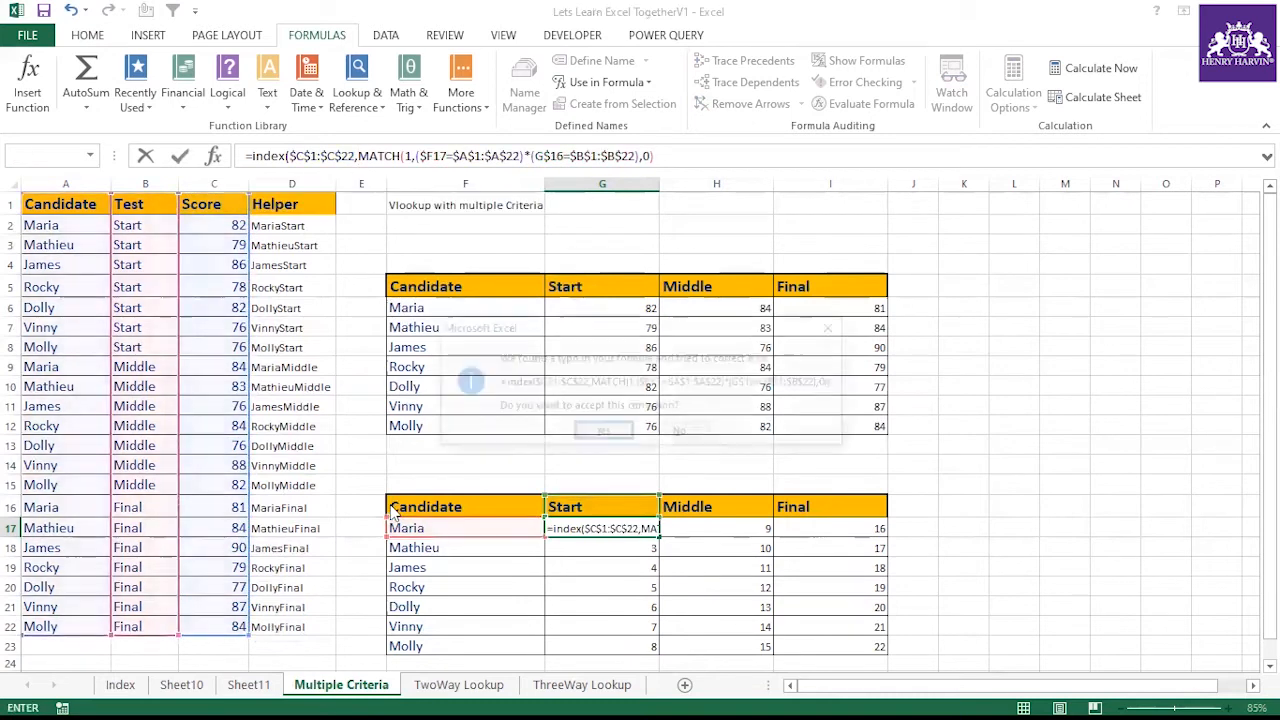
left_click(603, 434)
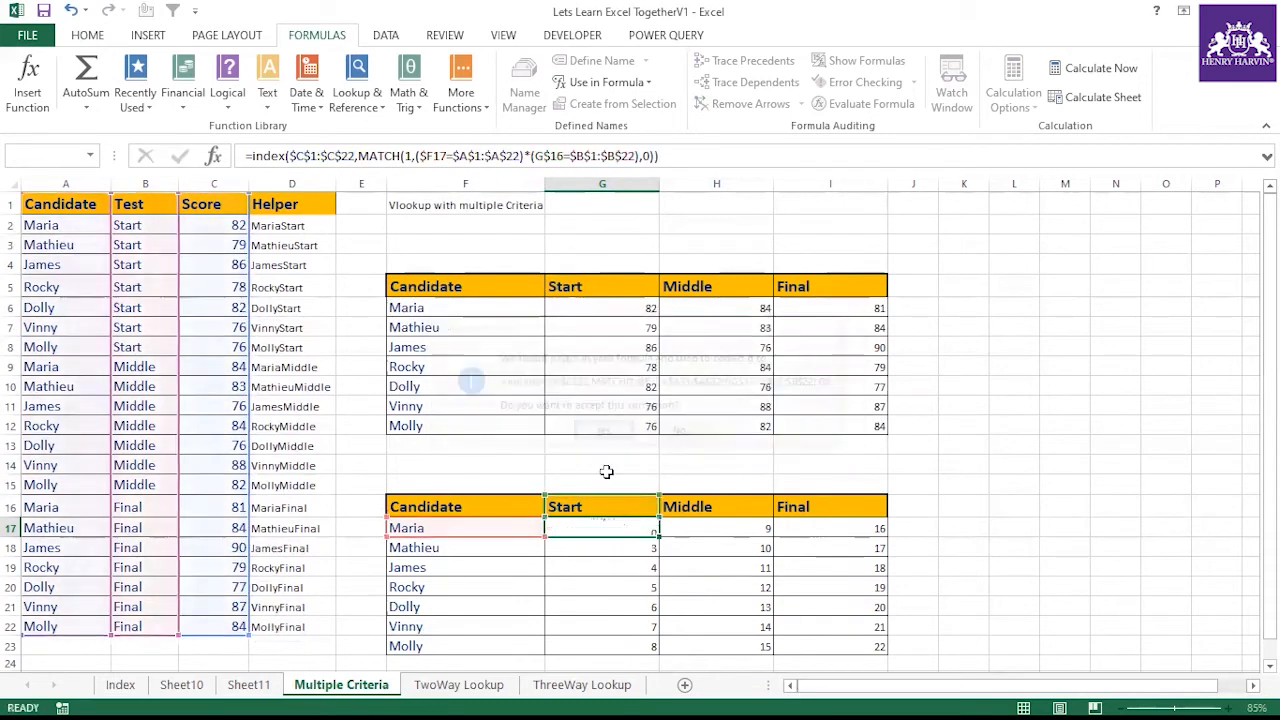
Enter G17's INDEX/MATCH formula as an array formula and fill it across G17:I23
left_click_drag(658, 538, 840, 650)
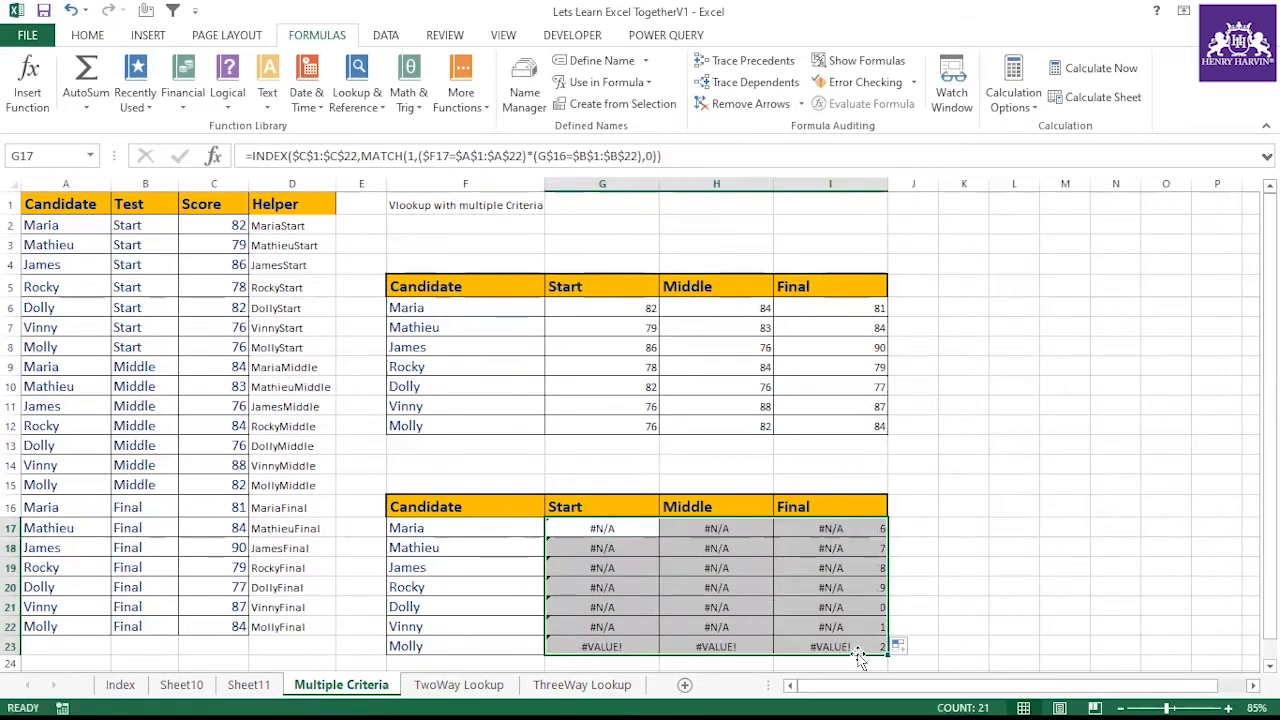
left_click(594, 529)
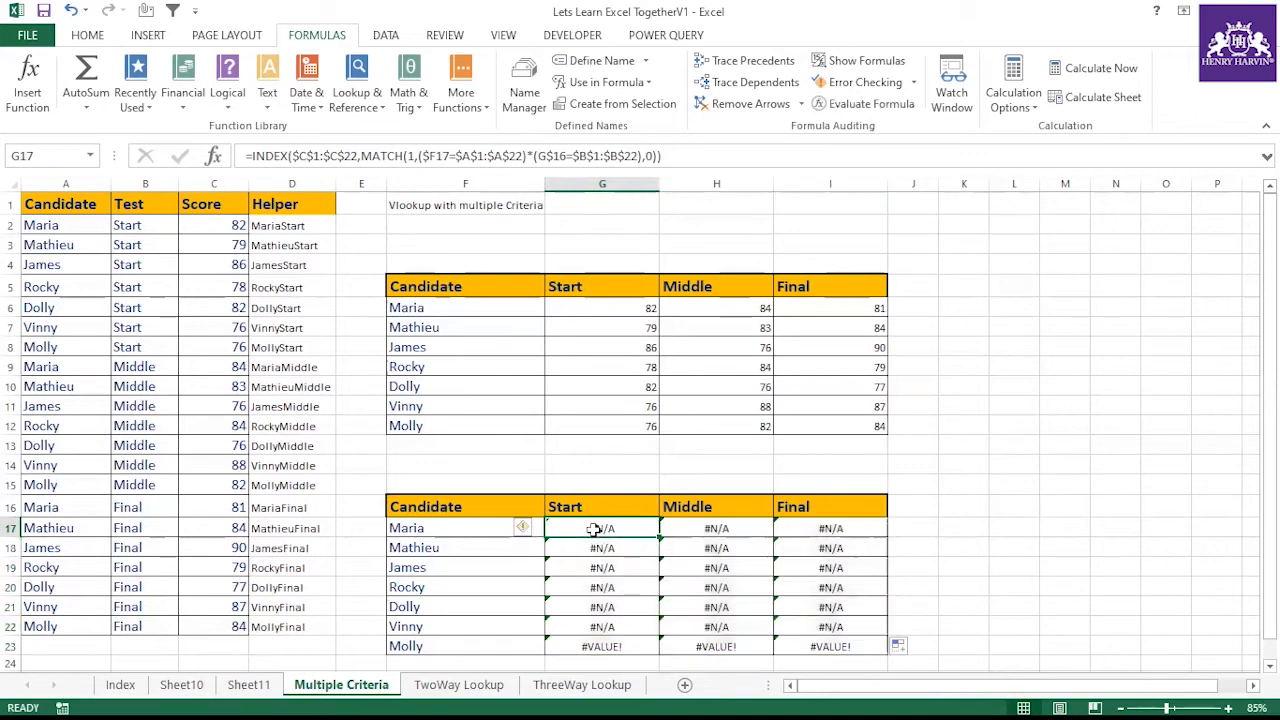
double_click(594, 529)
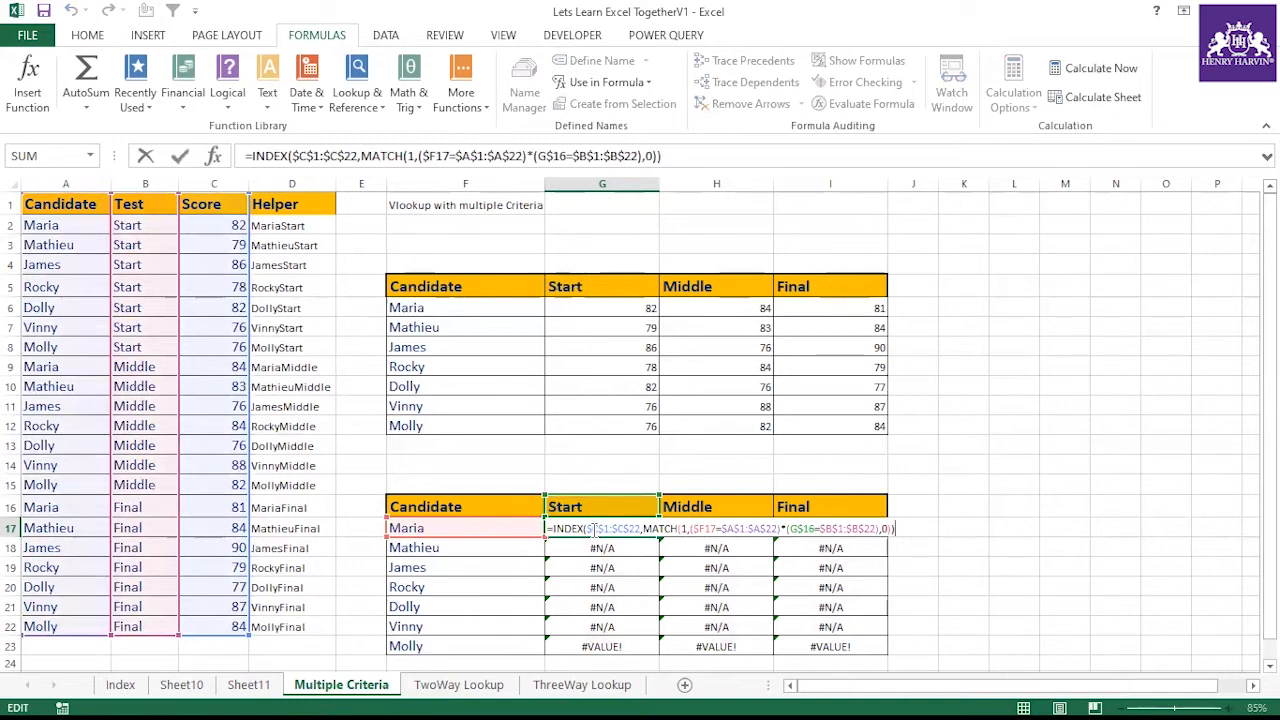
key("ctrl+shift+Return")
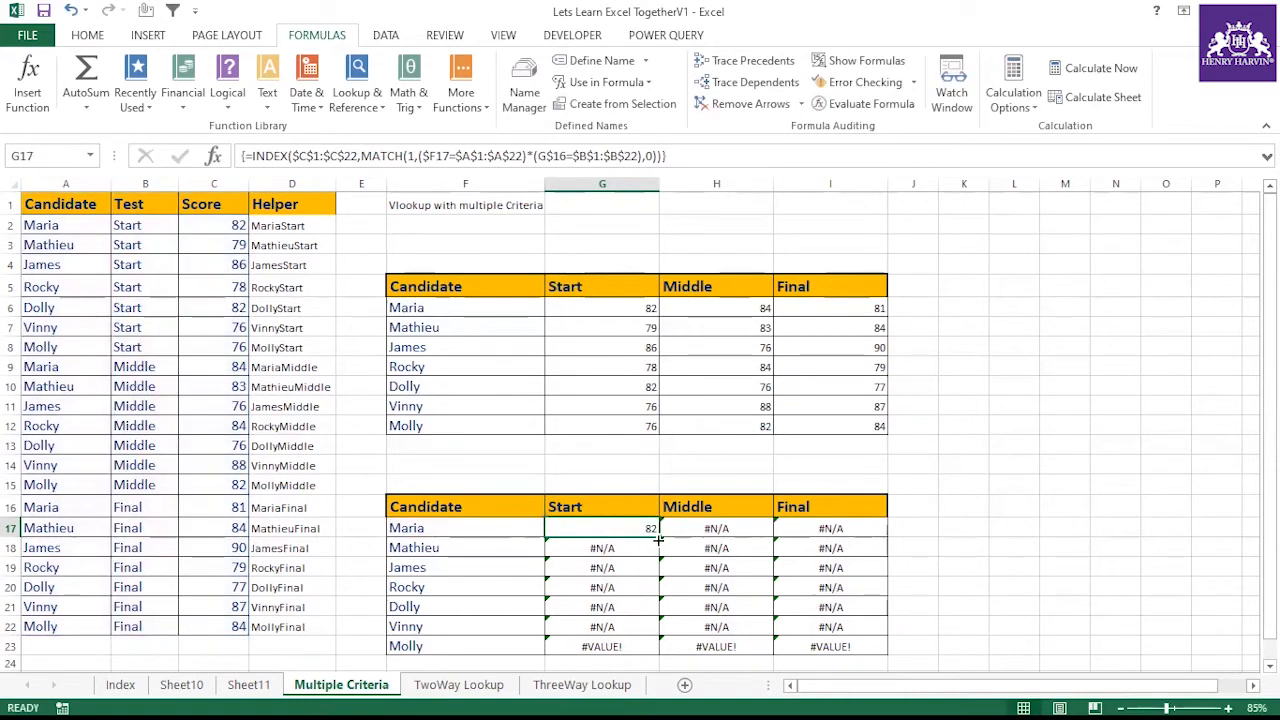
left_click_drag(658, 538, 886, 650)
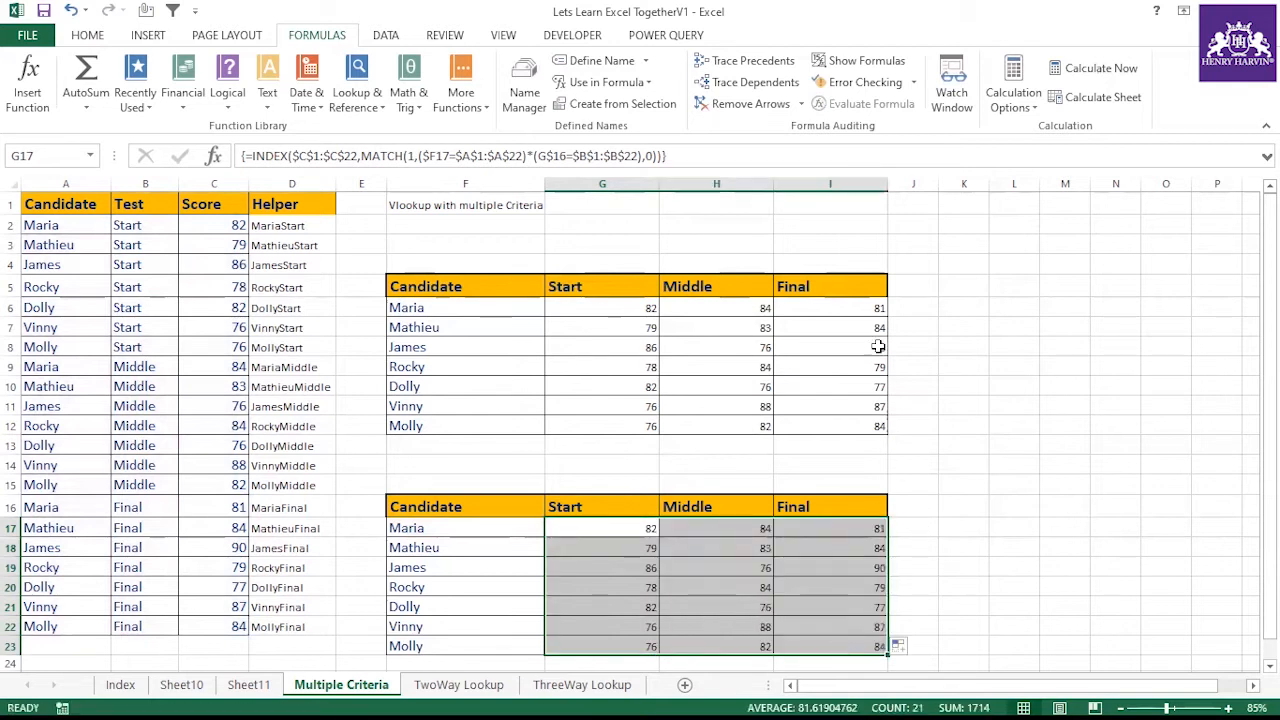
Compare the array-formula scores in the lower table with the helper-based scores in the upper table
left_click(620, 309)
left_click(642, 404)
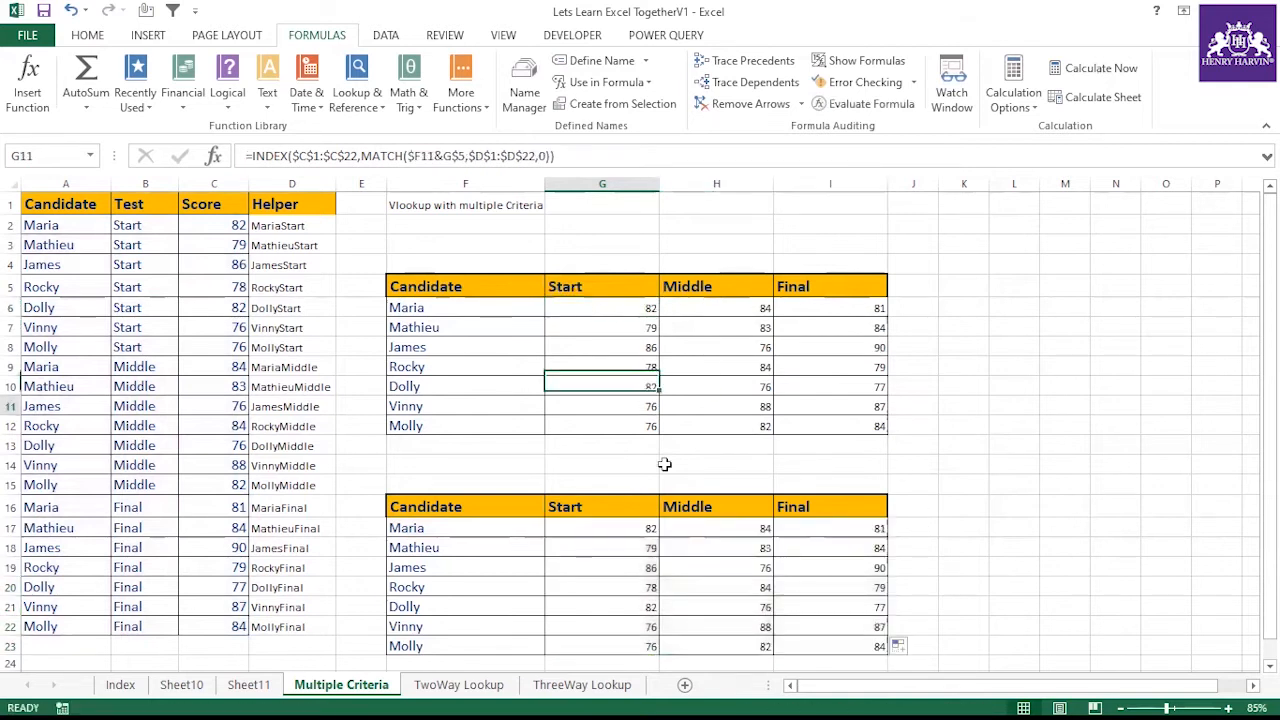
left_click(425, 607)
left_click(586, 607)
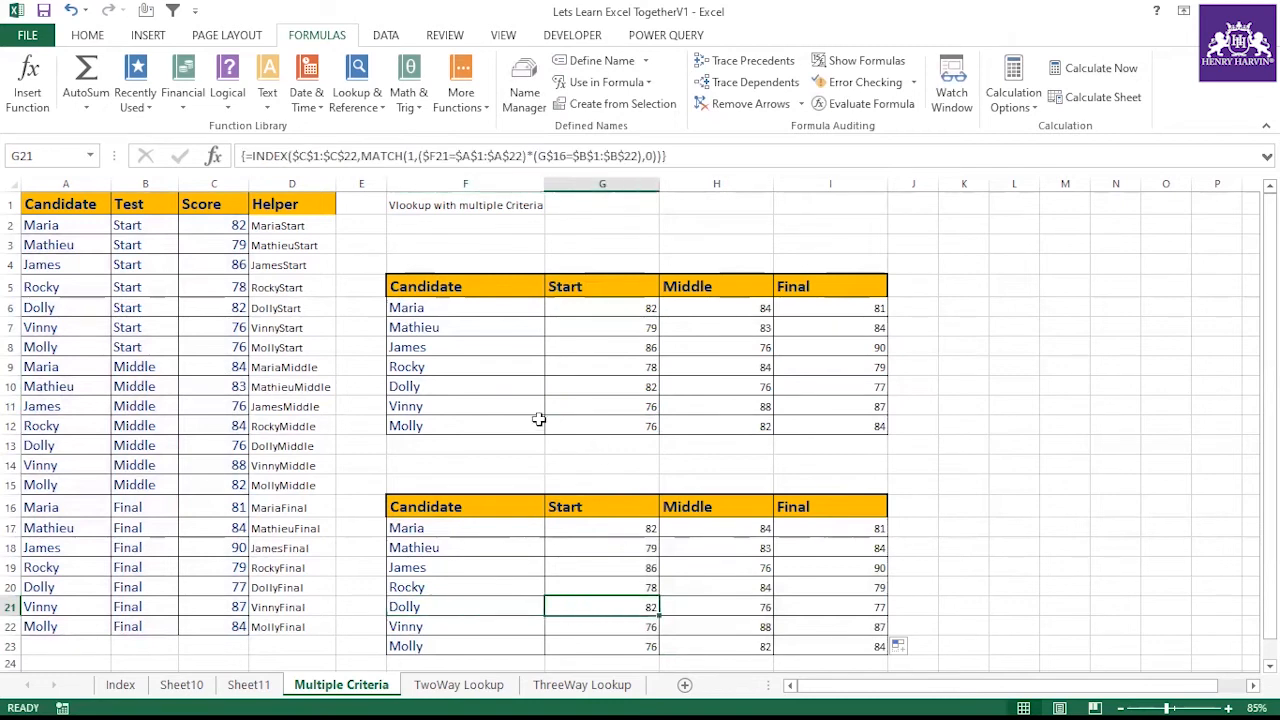
left_click(636, 388)
left_click_drag(636, 388, 806, 386)
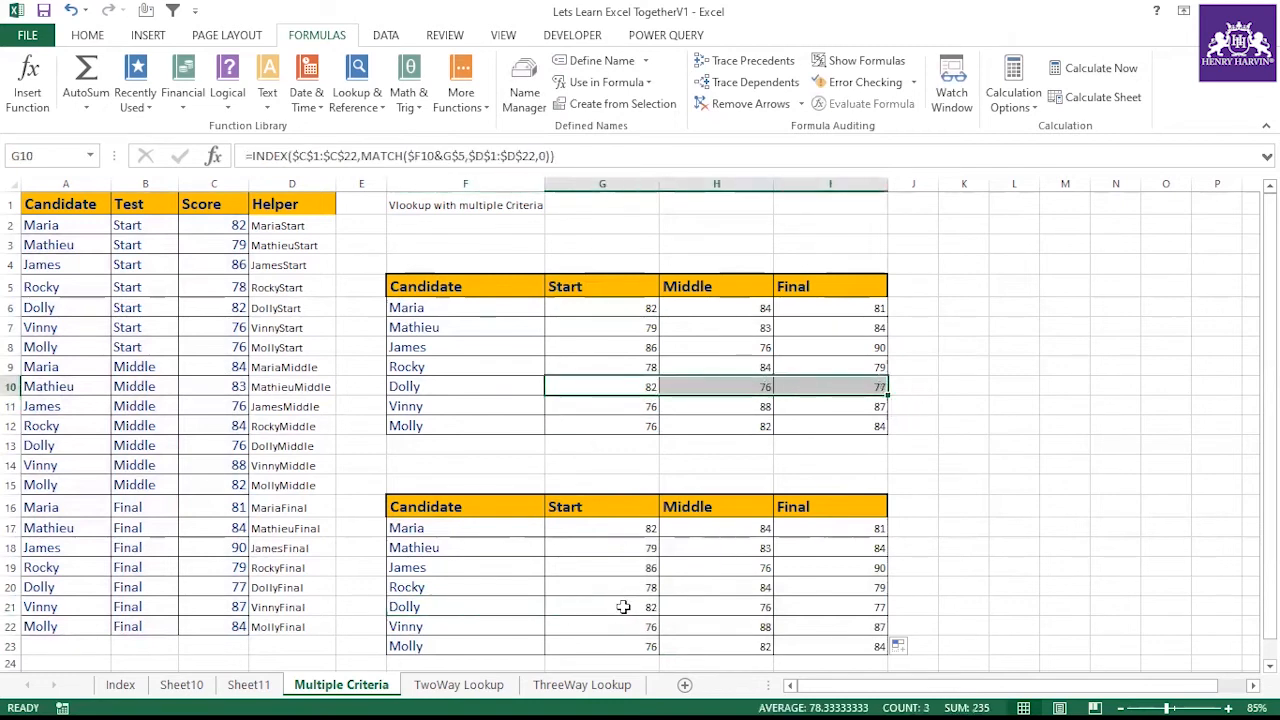
left_click_drag(622, 607, 871, 608)
left_click(457, 649)
left_click_drag(596, 651, 837, 640)
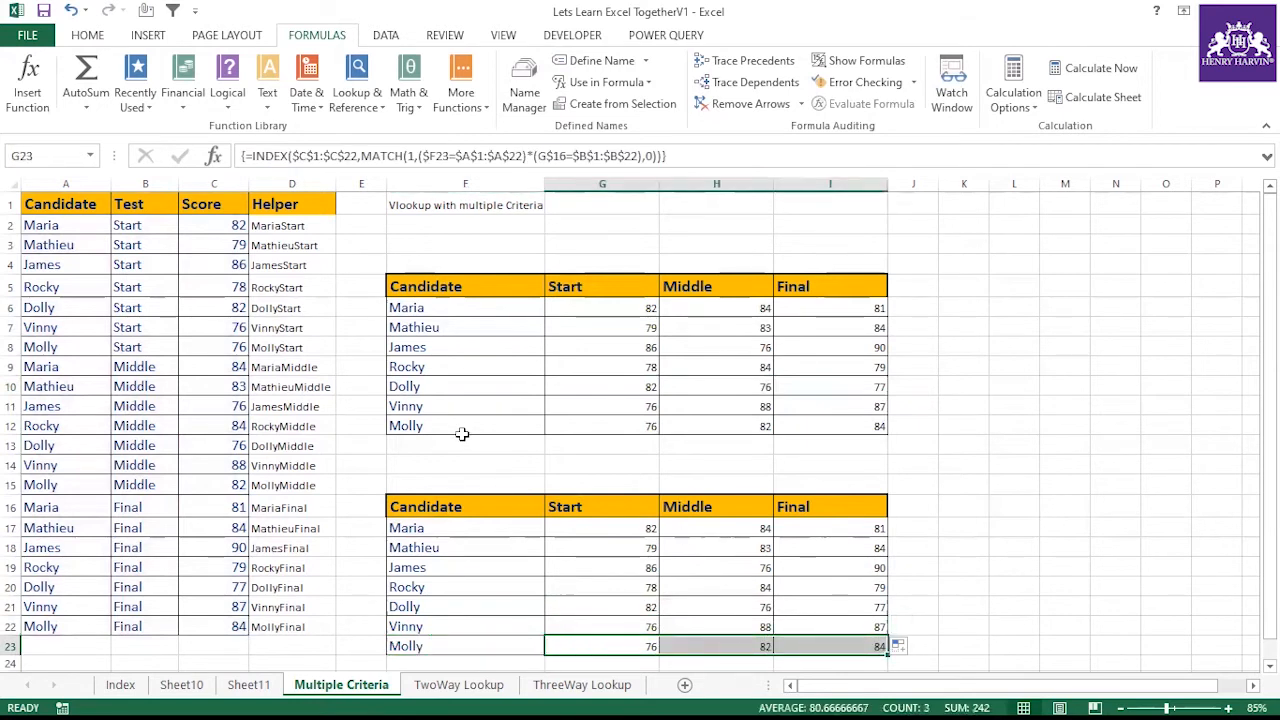
left_click_drag(600, 427, 868, 426)
left_click(957, 418)
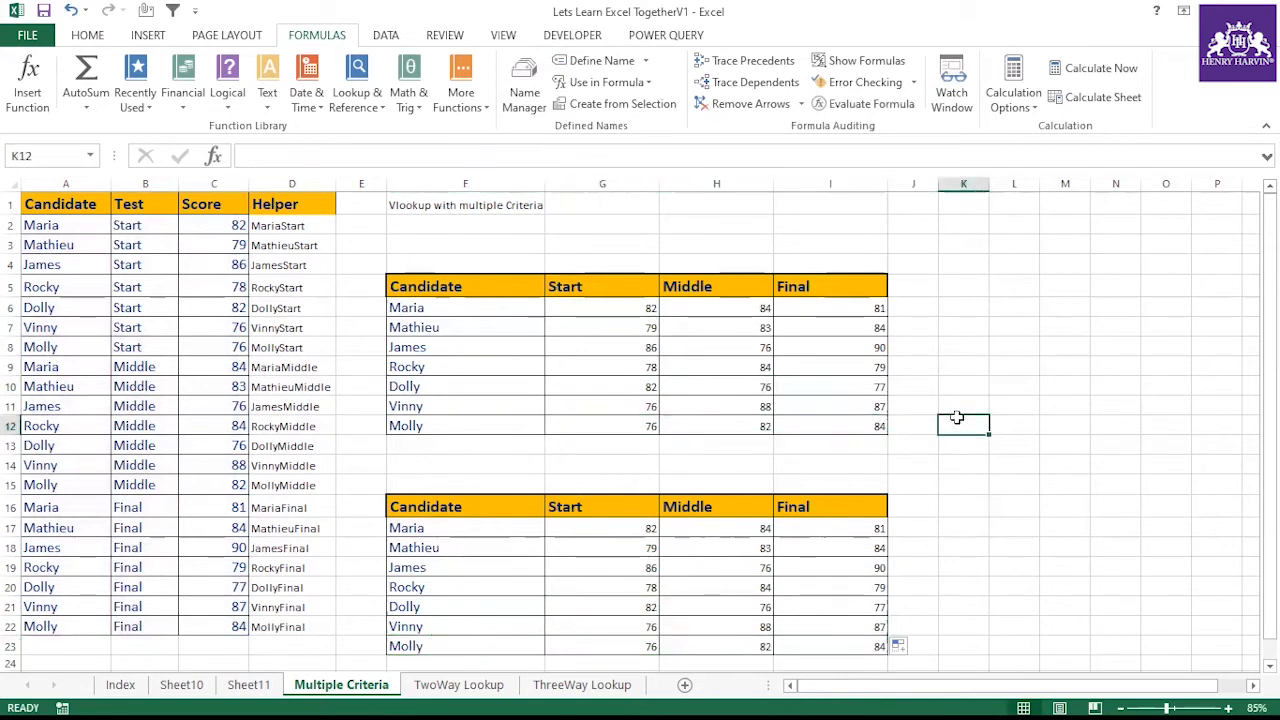
Inspect the helper-column formula in G9 alongside the array formulas in G18 and H19
left_click(603, 367)
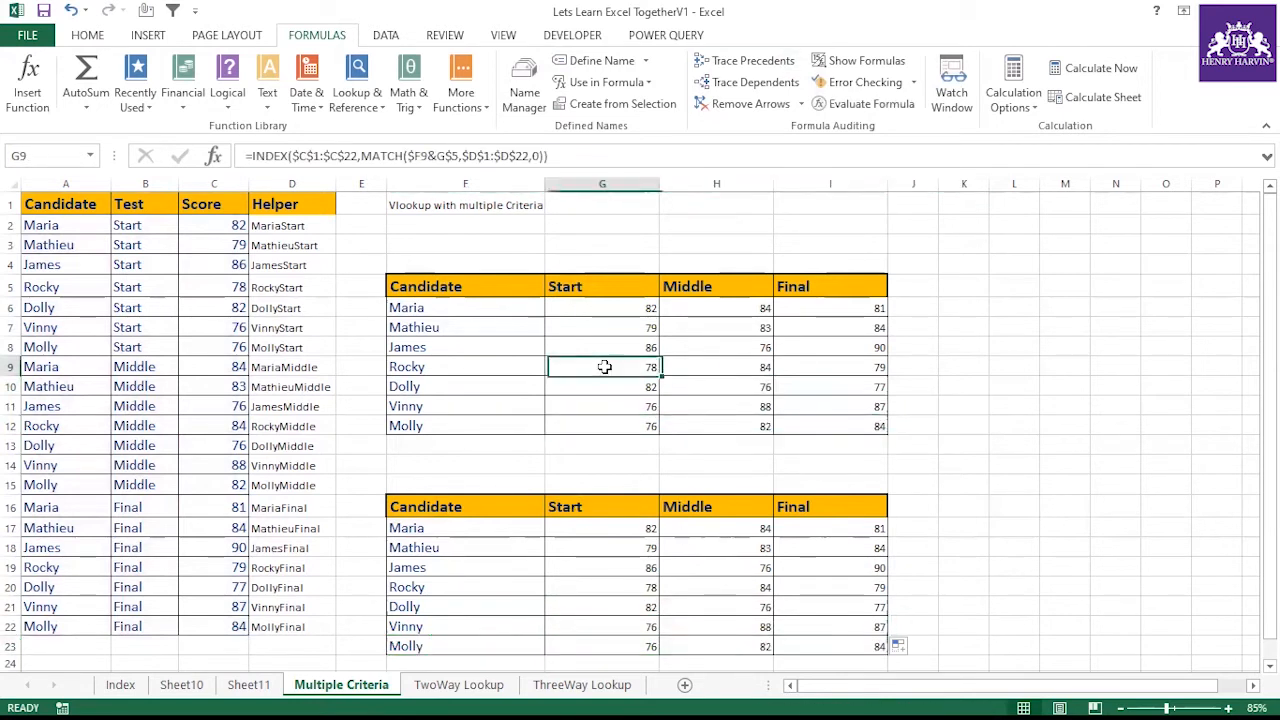
left_click(613, 541)
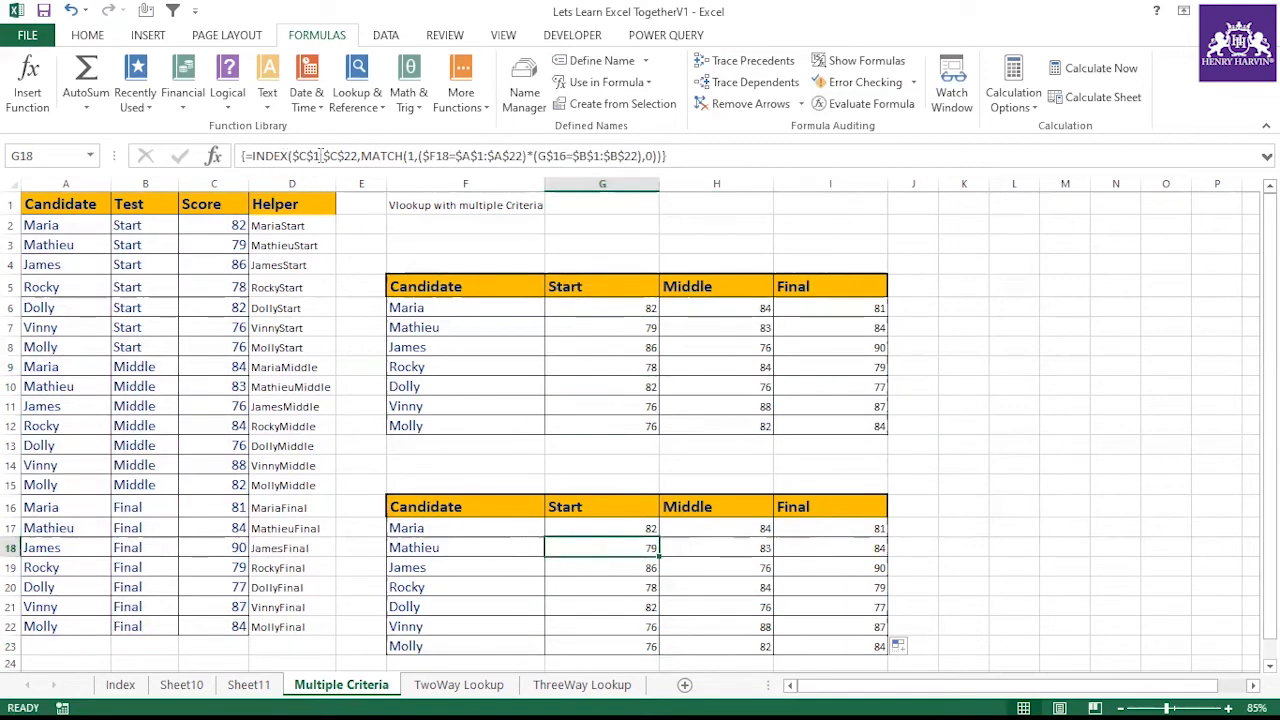
left_click(598, 583)
left_click(664, 572)
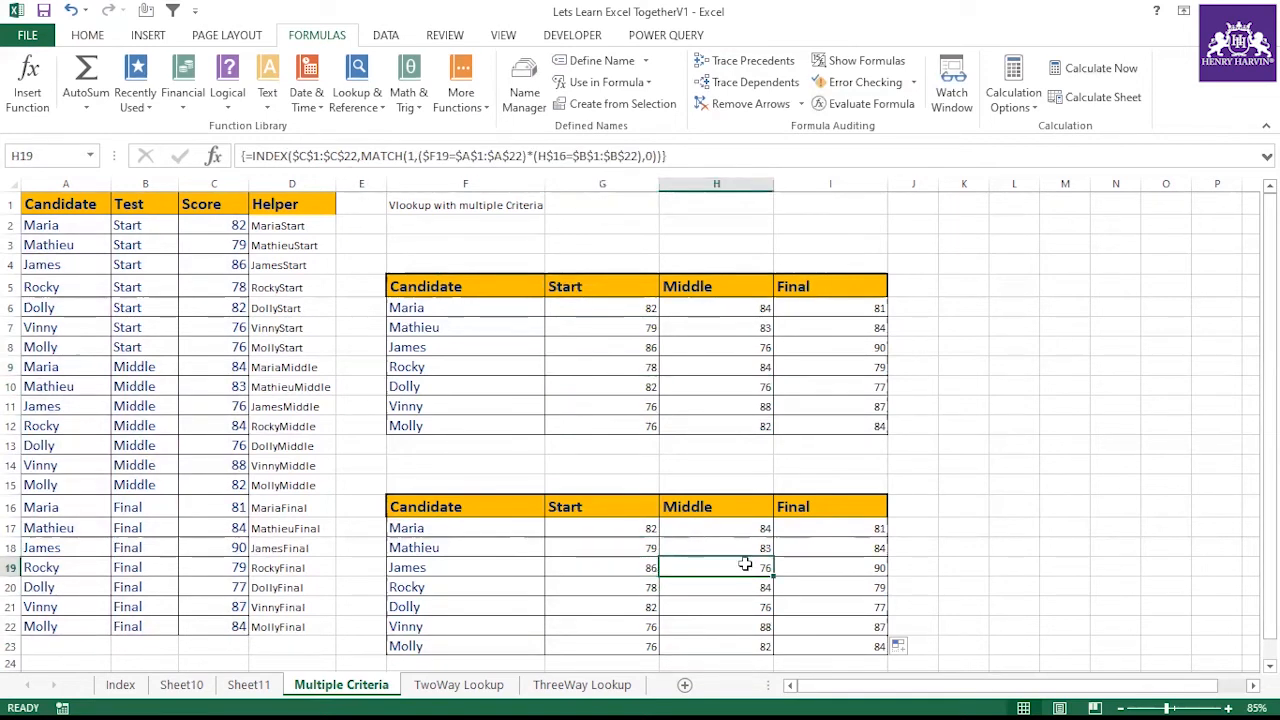
left_click(589, 365)
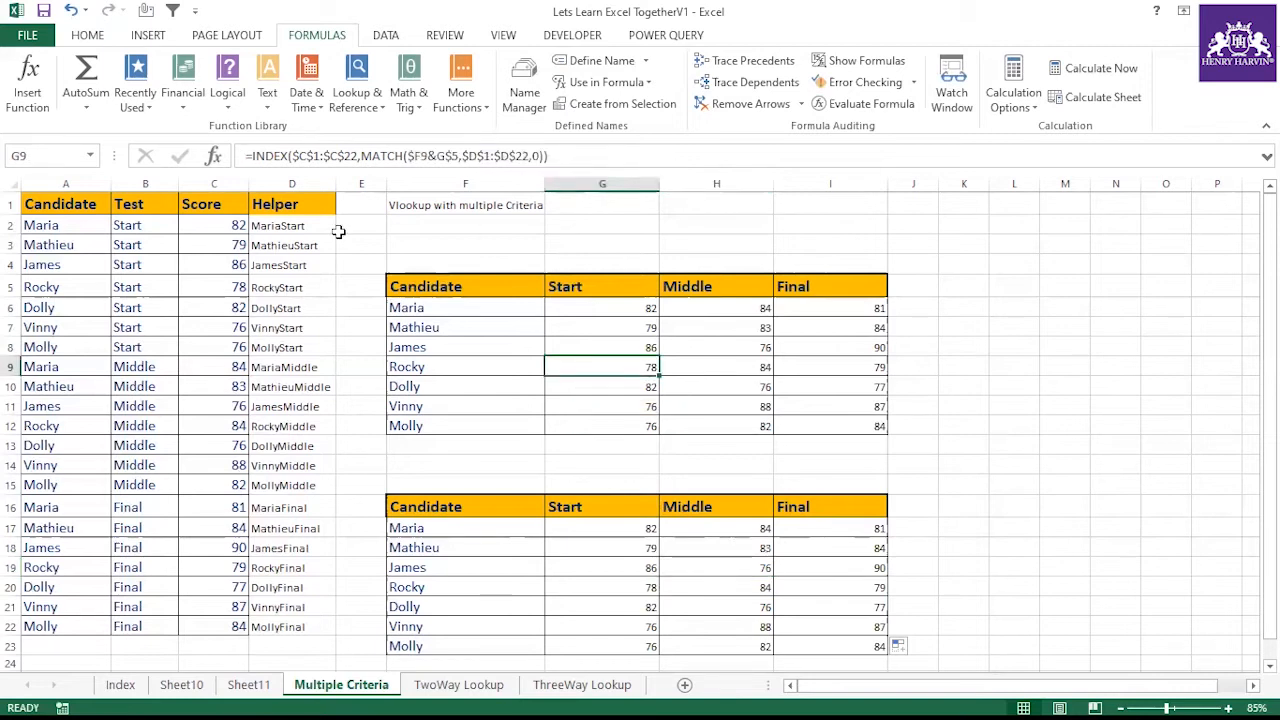
Inspect the formulas in G8 of the helper-based table and H19 of the array-formula table
scroll(535, 385, "down", 3)
scroll(546, 406, "up", 3)
left_click_drag(289, 203, 305, 624)
left_click(512, 346)
left_click(571, 346)
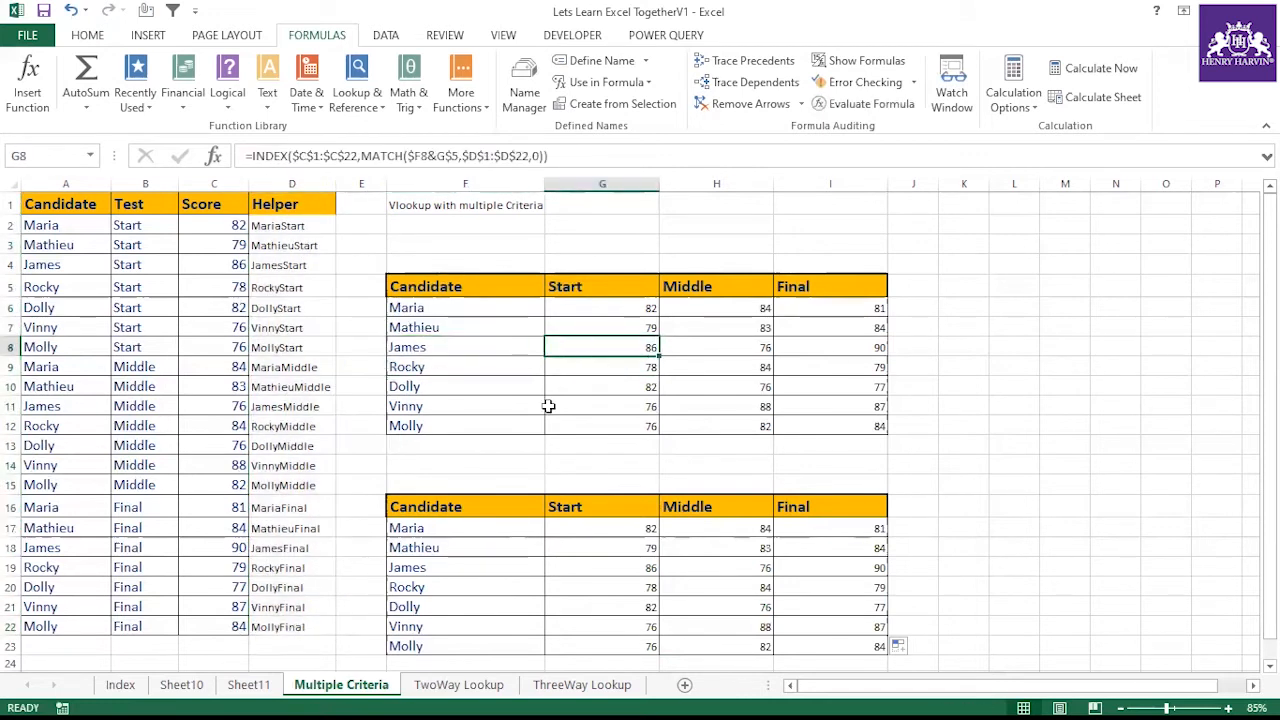
left_click(664, 564)
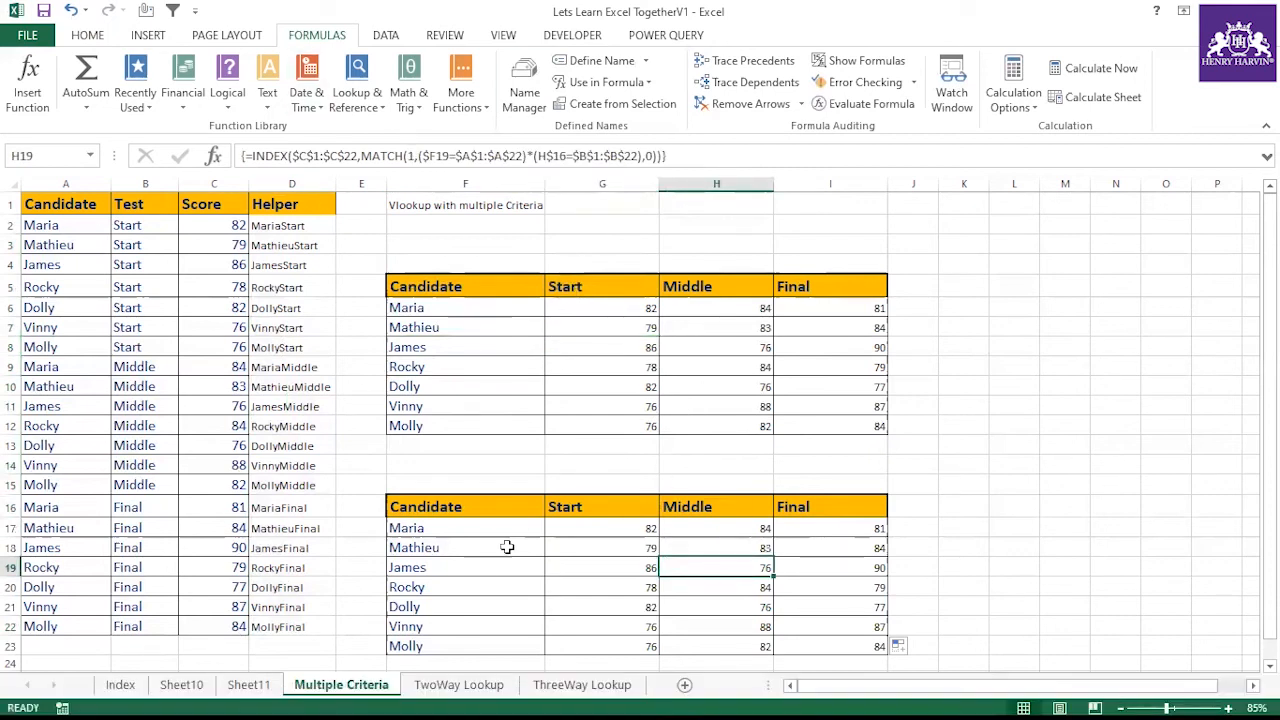
left_click(472, 461)
Add a check mark beside Vlookup with multiple Criteria in the index list
left_click(120, 685)
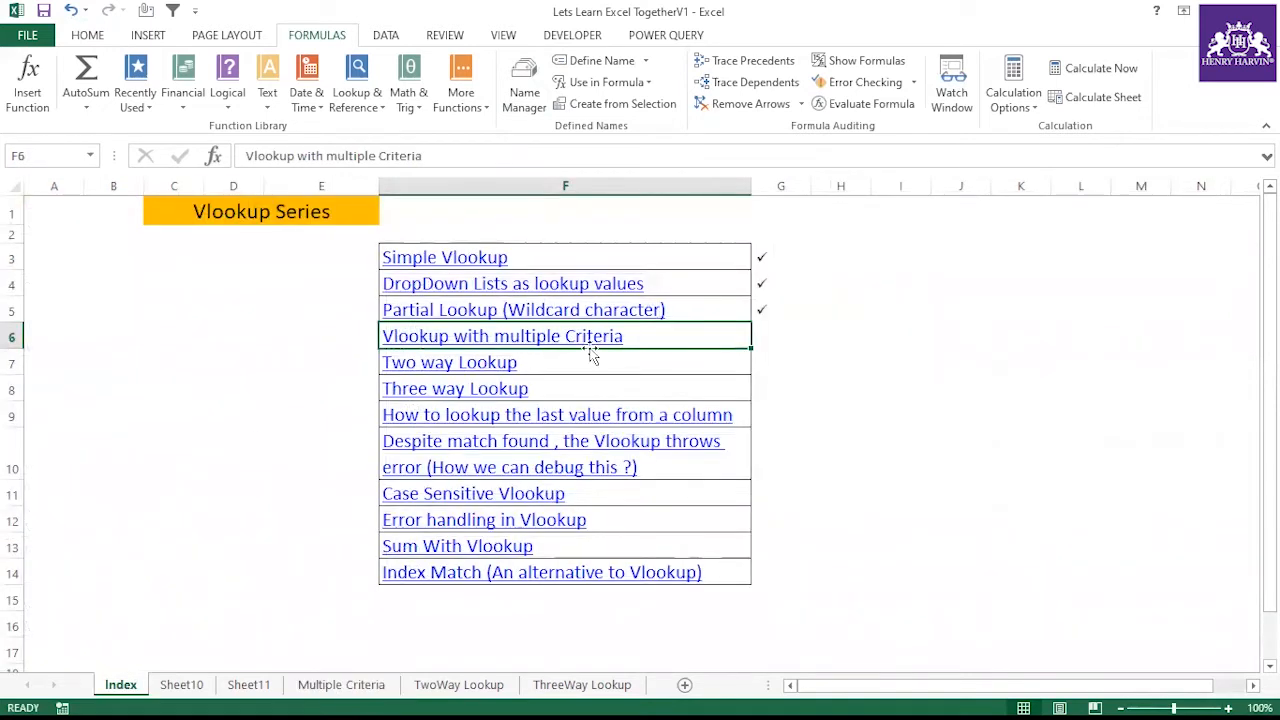
left_click(768, 334)
type("ü")
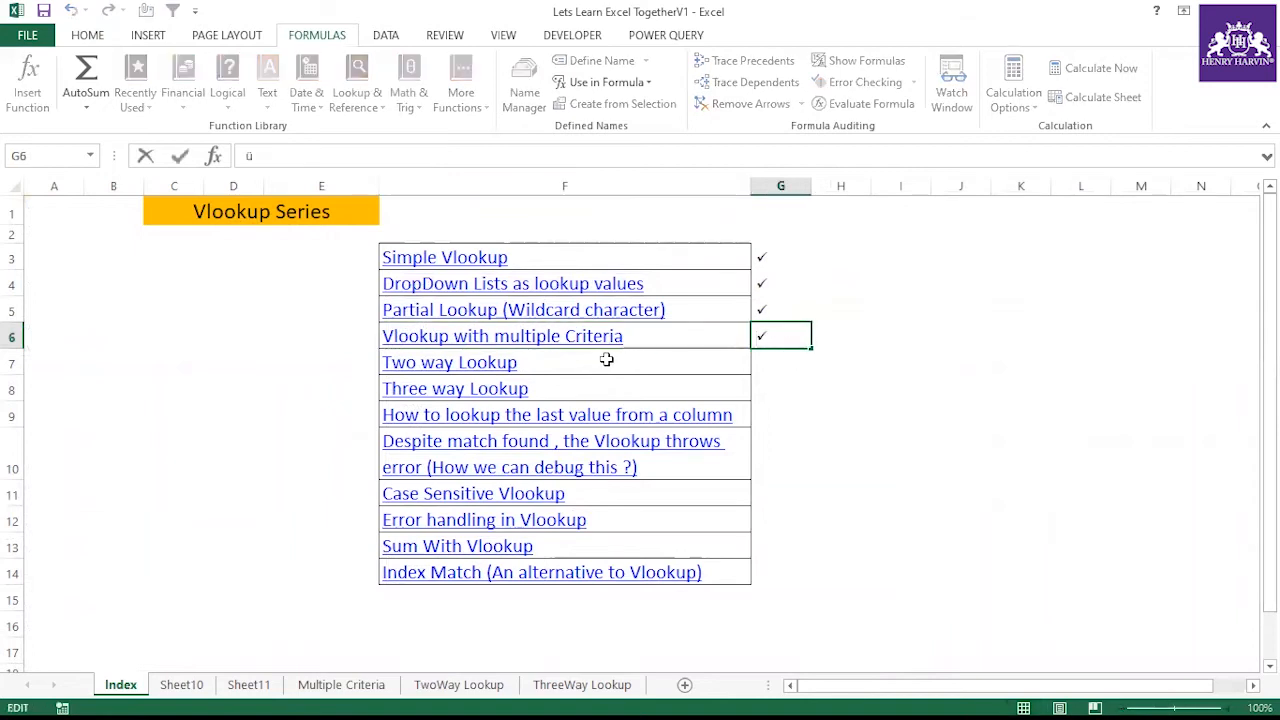
left_click(606, 360)
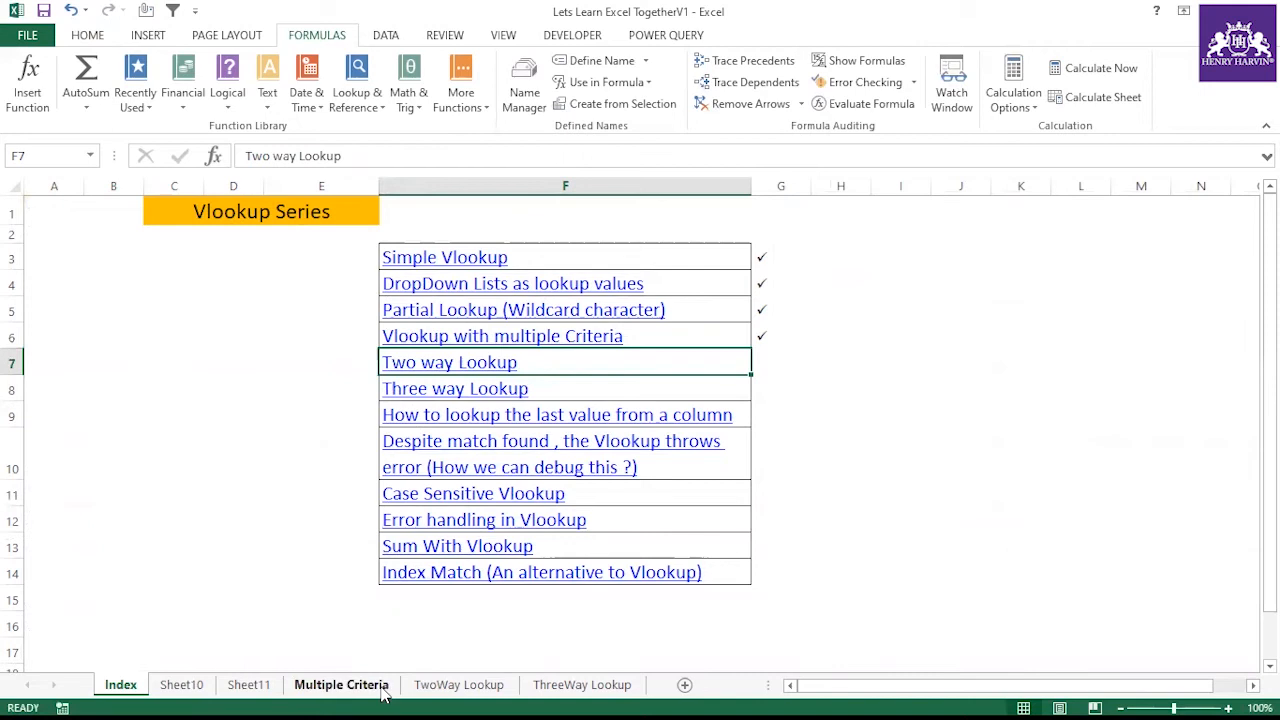
Add a check mark beside Two way Lookup in the index list
left_click(341, 685)
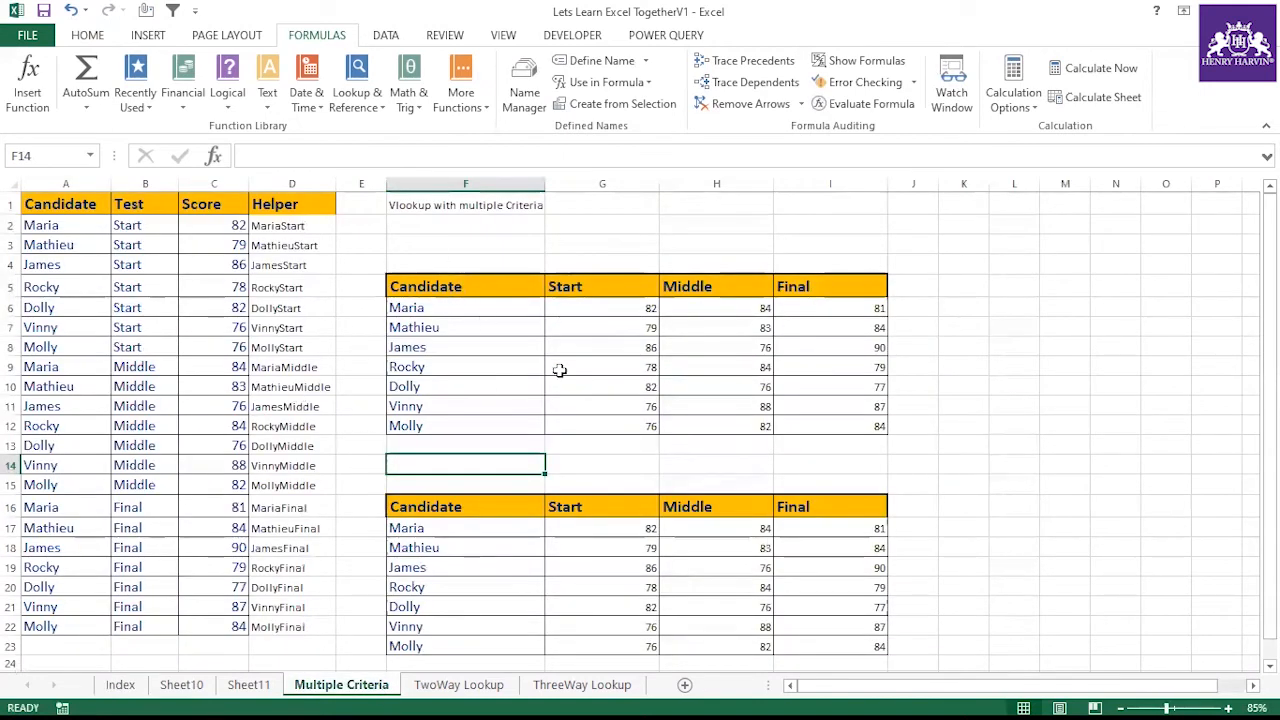
left_click(484, 537)
left_click(571, 508)
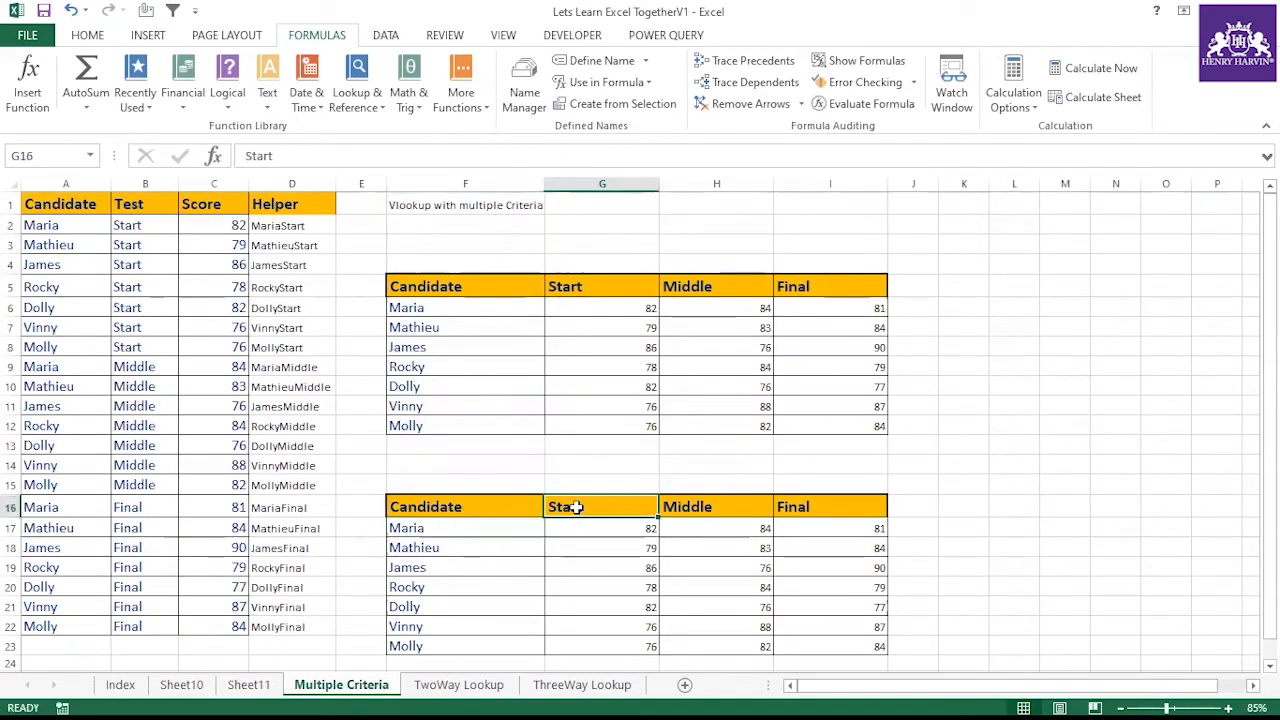
left_click(689, 506)
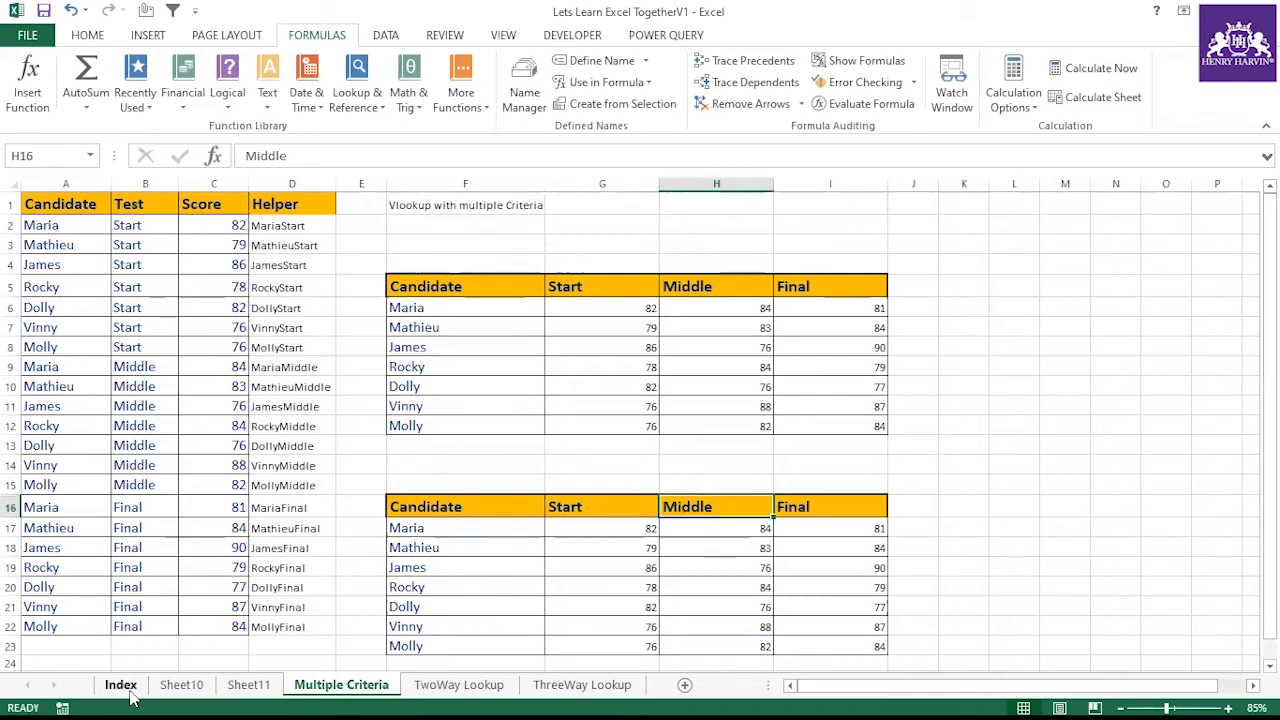
left_click(121, 685)
left_click(767, 361)
type("ü")
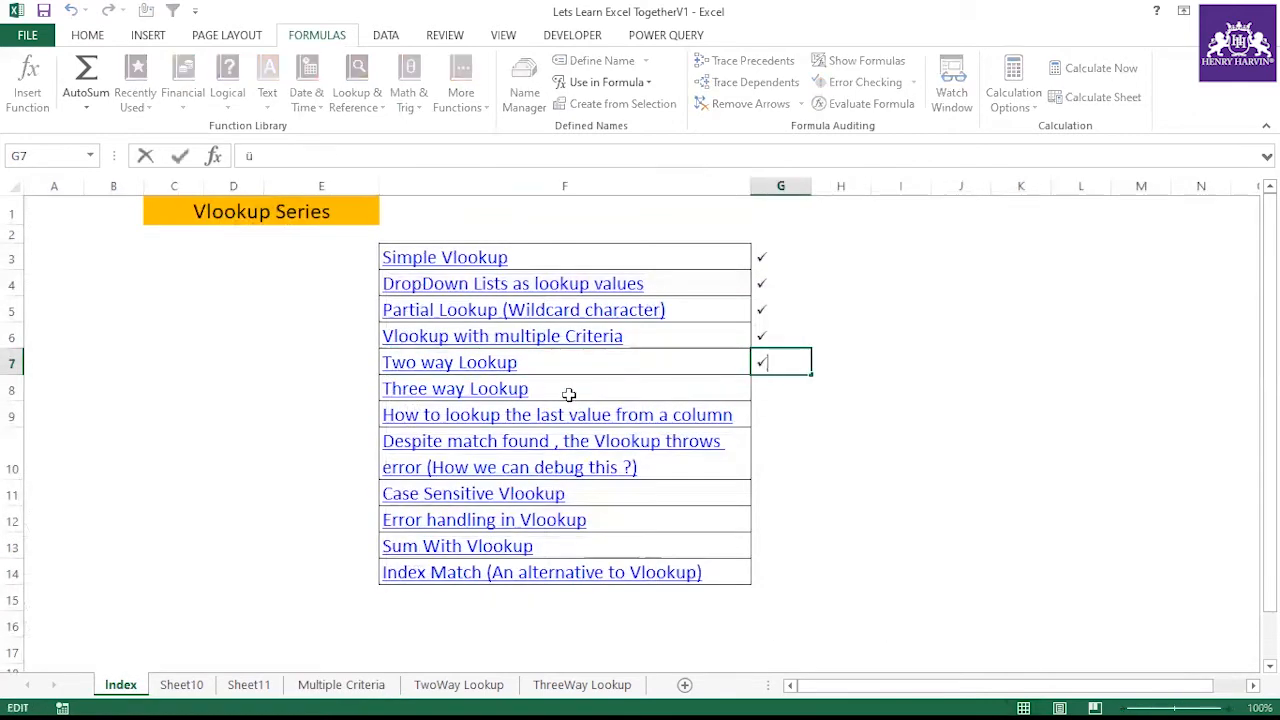
left_click(568, 394)
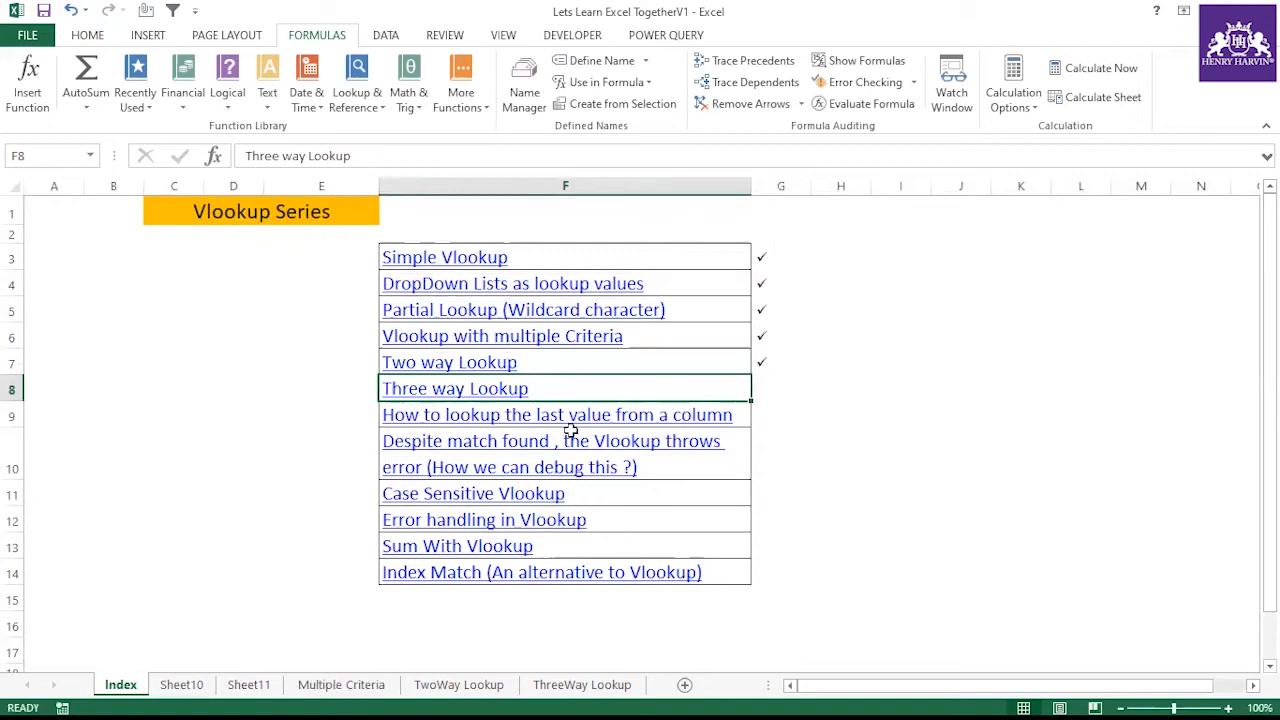
Examine the two criteria comparisons in G17's formula and re-enter it as an array formula
left_click(341, 685)
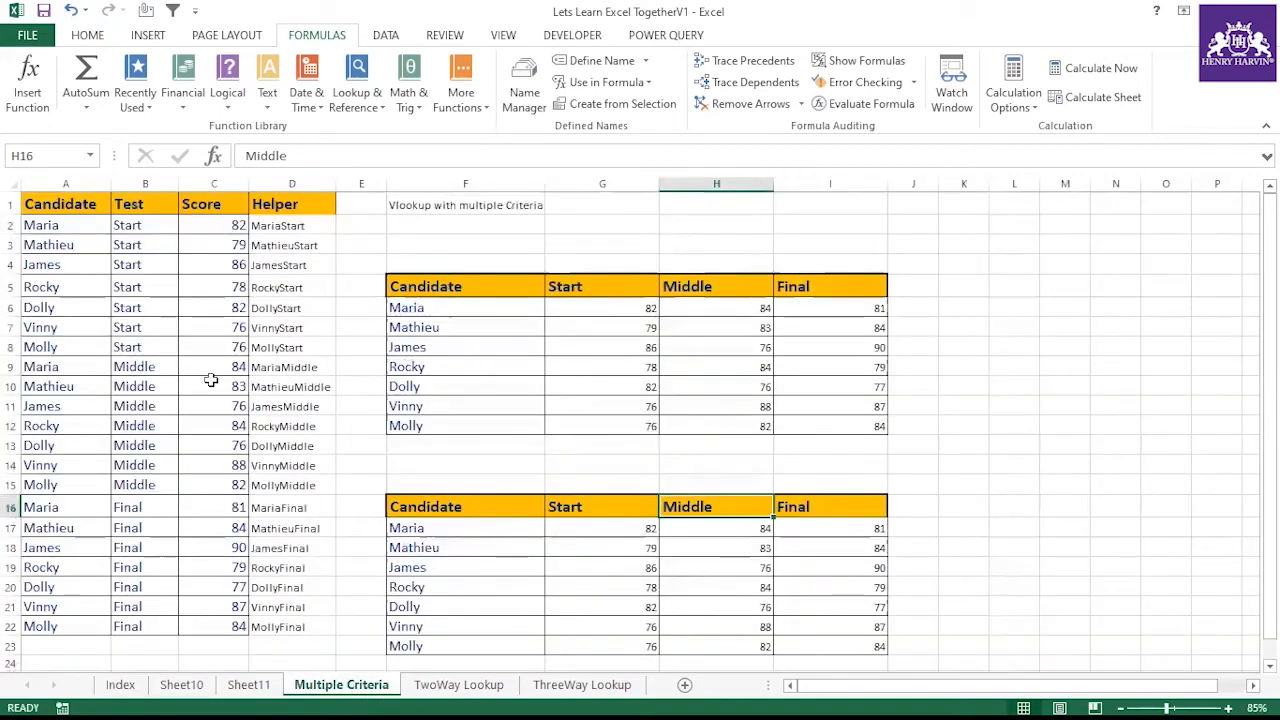
left_click(588, 532)
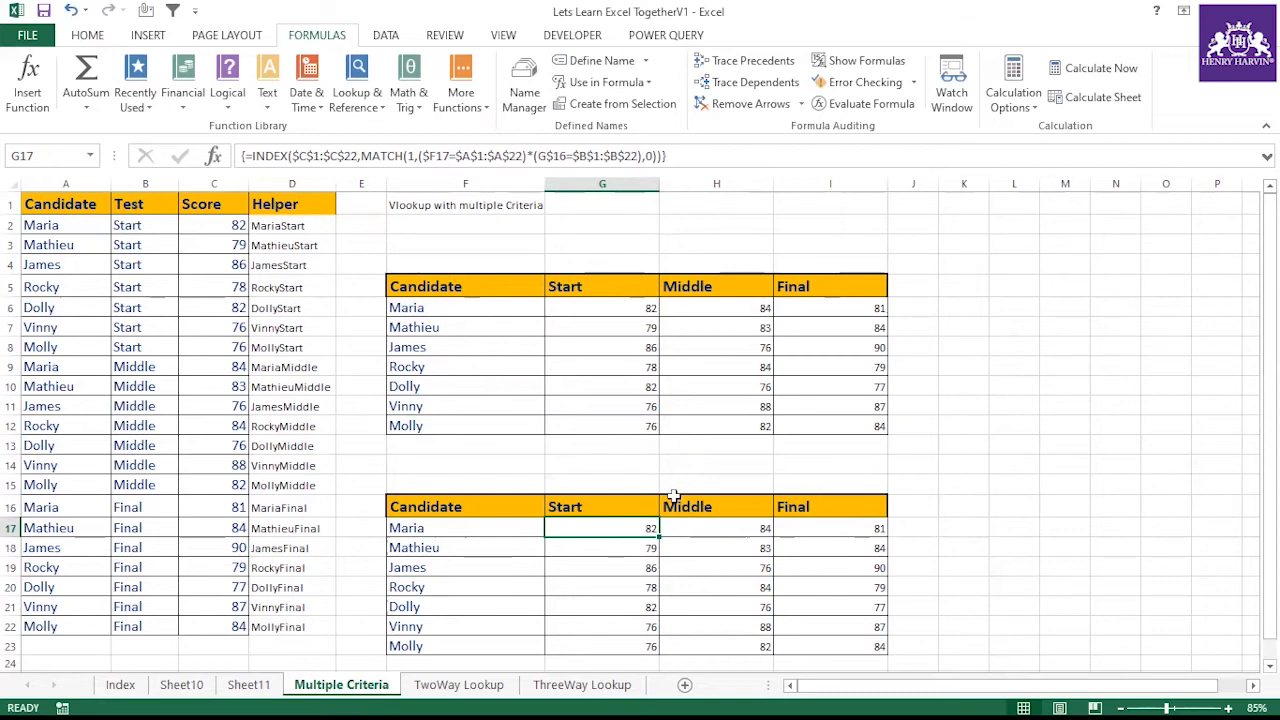
left_click_drag(588, 484, 880, 486)
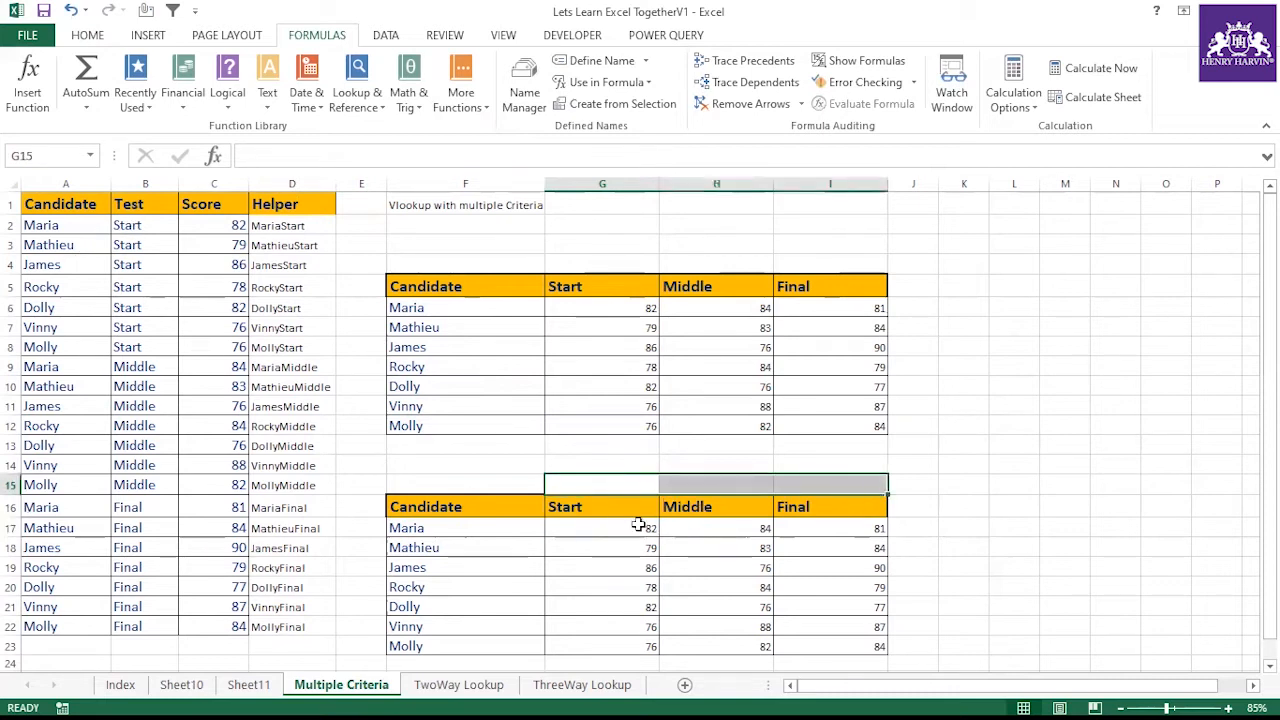
left_click(638, 524)
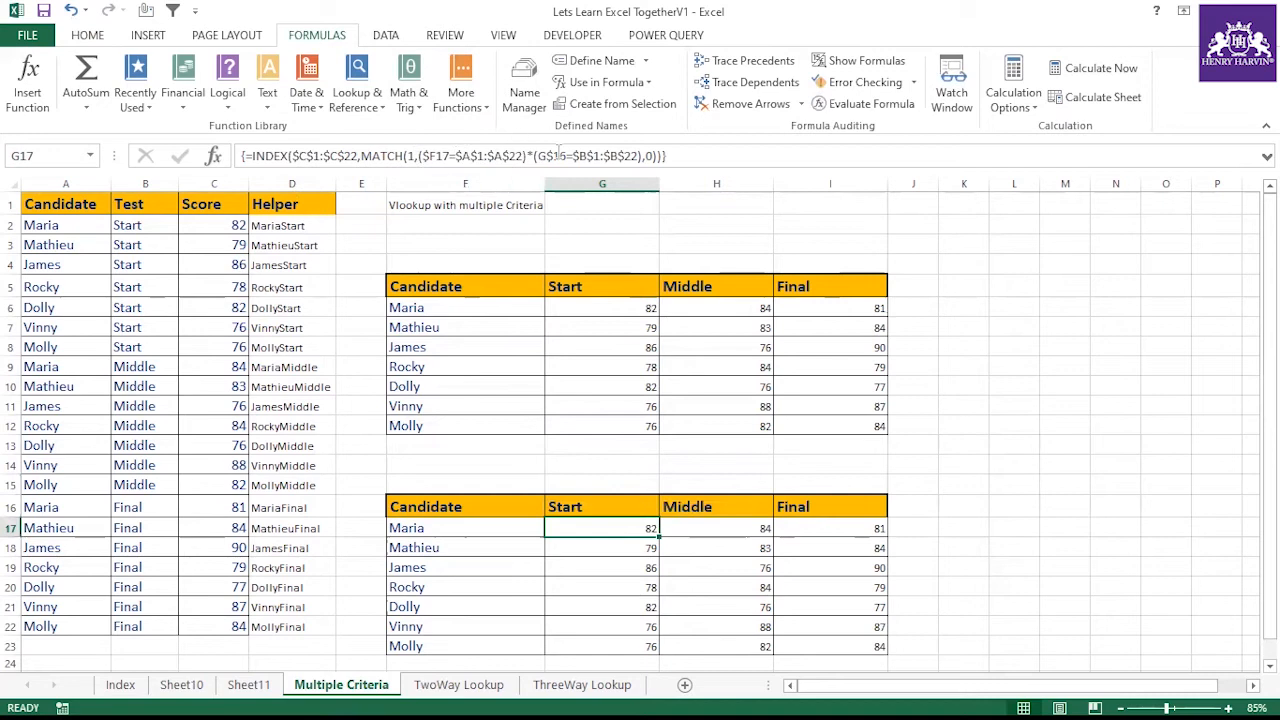
left_click_drag(525, 157, 421, 157)
left_click_drag(643, 157, 533, 157)
key("ctrl+shift+Return")
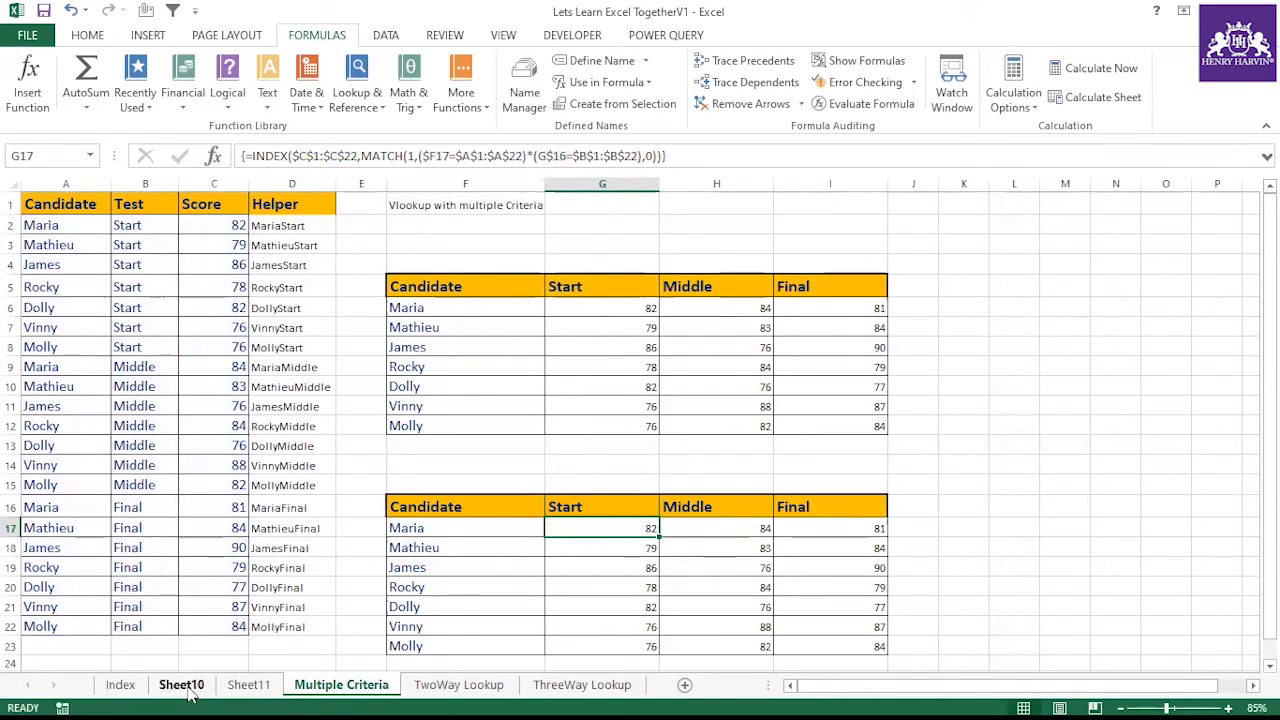
left_click(120, 685)
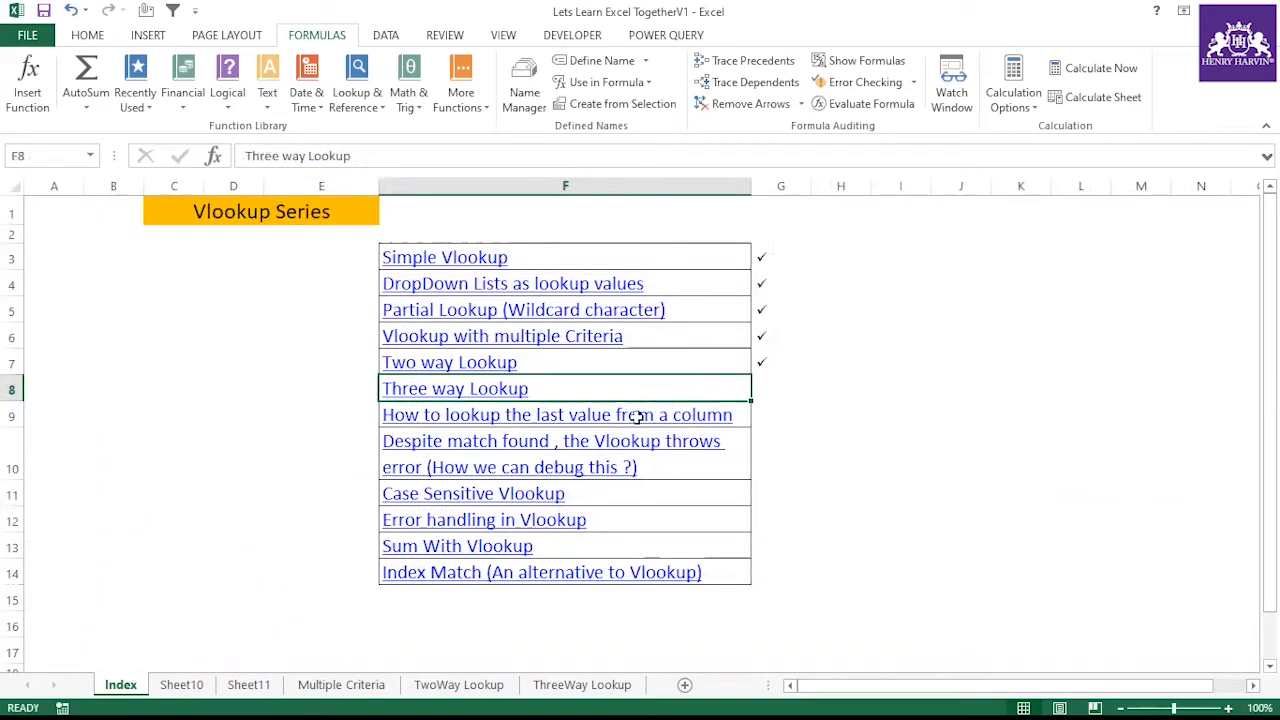
left_click(540, 441)
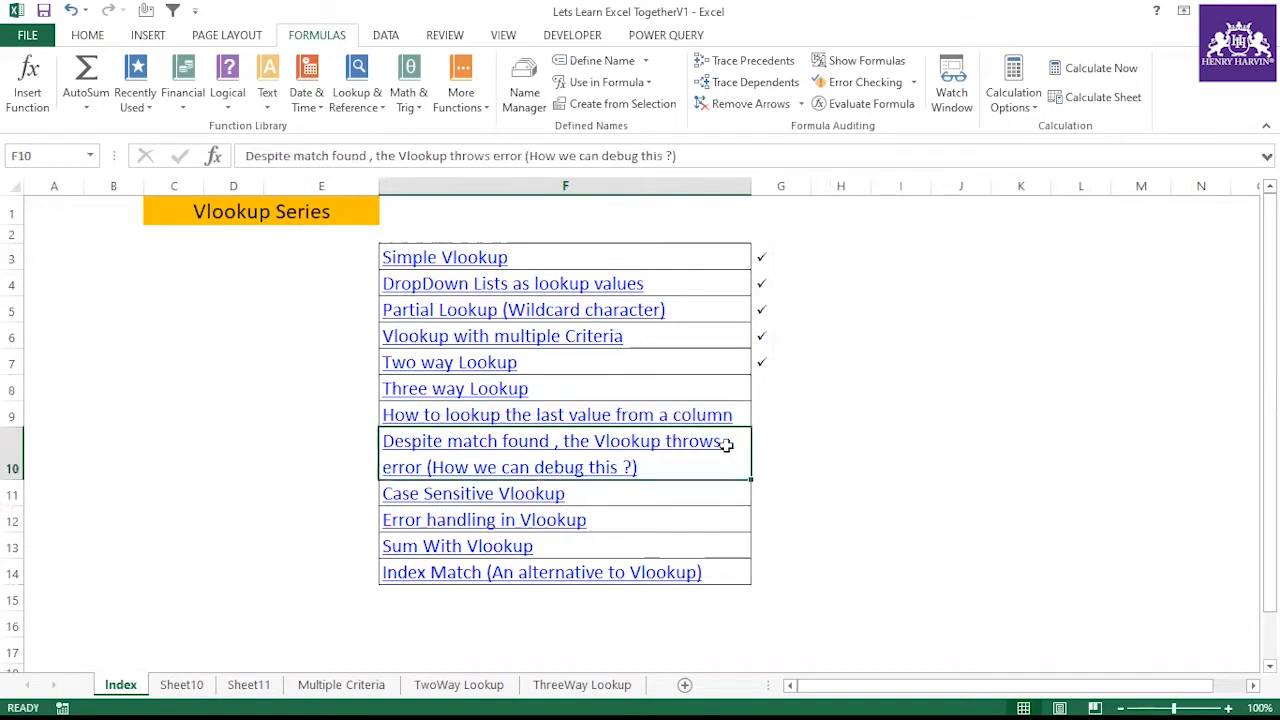
left_click(760, 438)
left_click(729, 440)
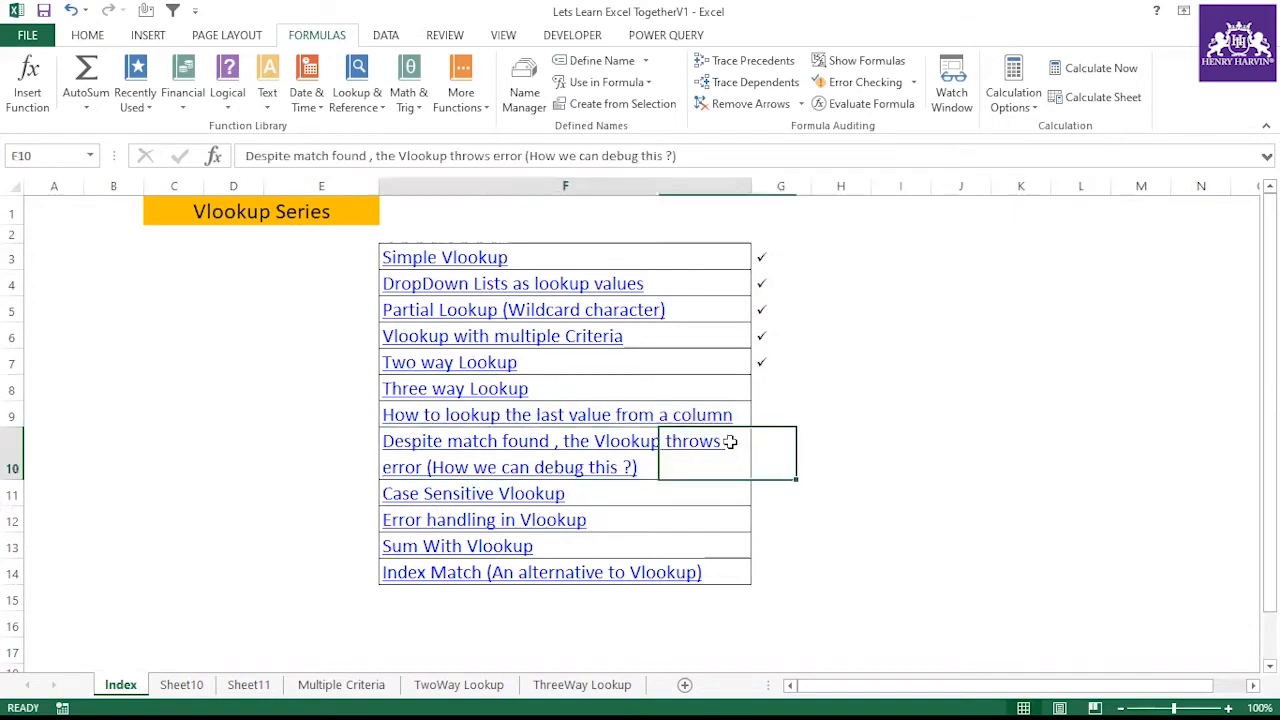
Examine the candidate names and subject scores on the TwoWay Lookup sheet
left_click(459, 684)
left_click(193, 354)
left_click_drag(54, 260, 77, 495)
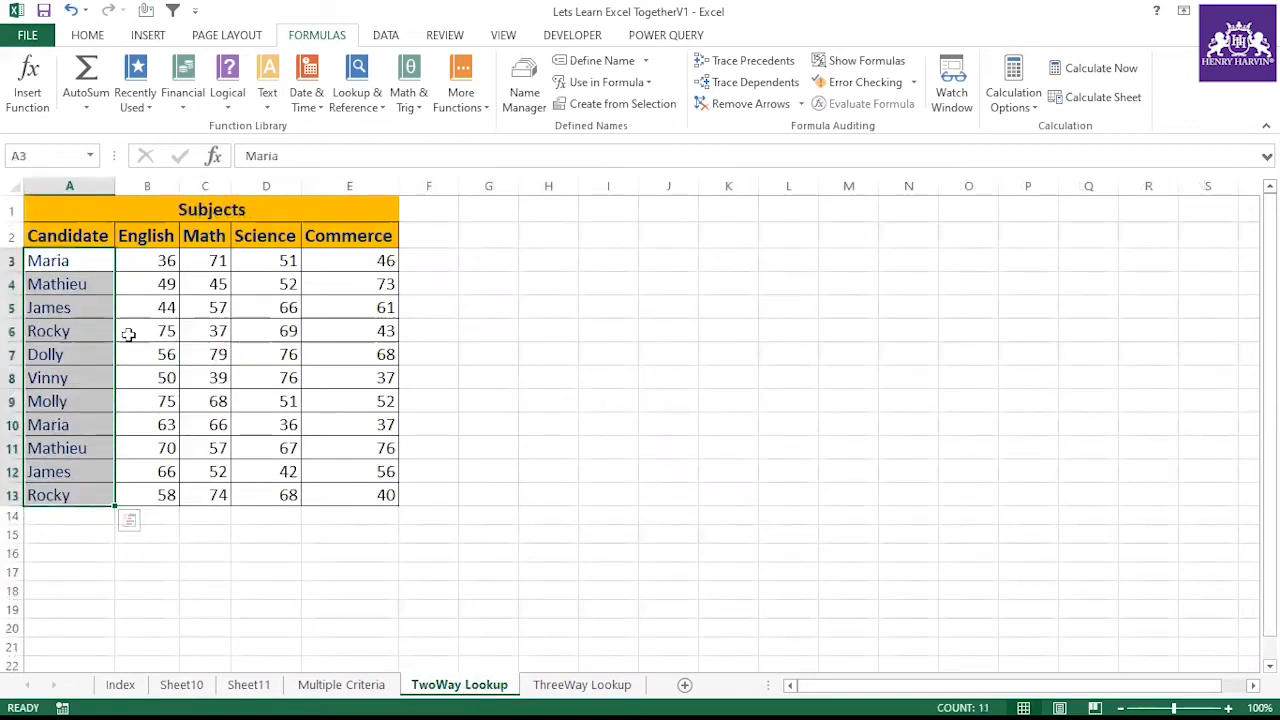
left_click(240, 469)
left_click(84, 260)
left_click_drag(84, 260, 80, 490)
left_click(89, 297)
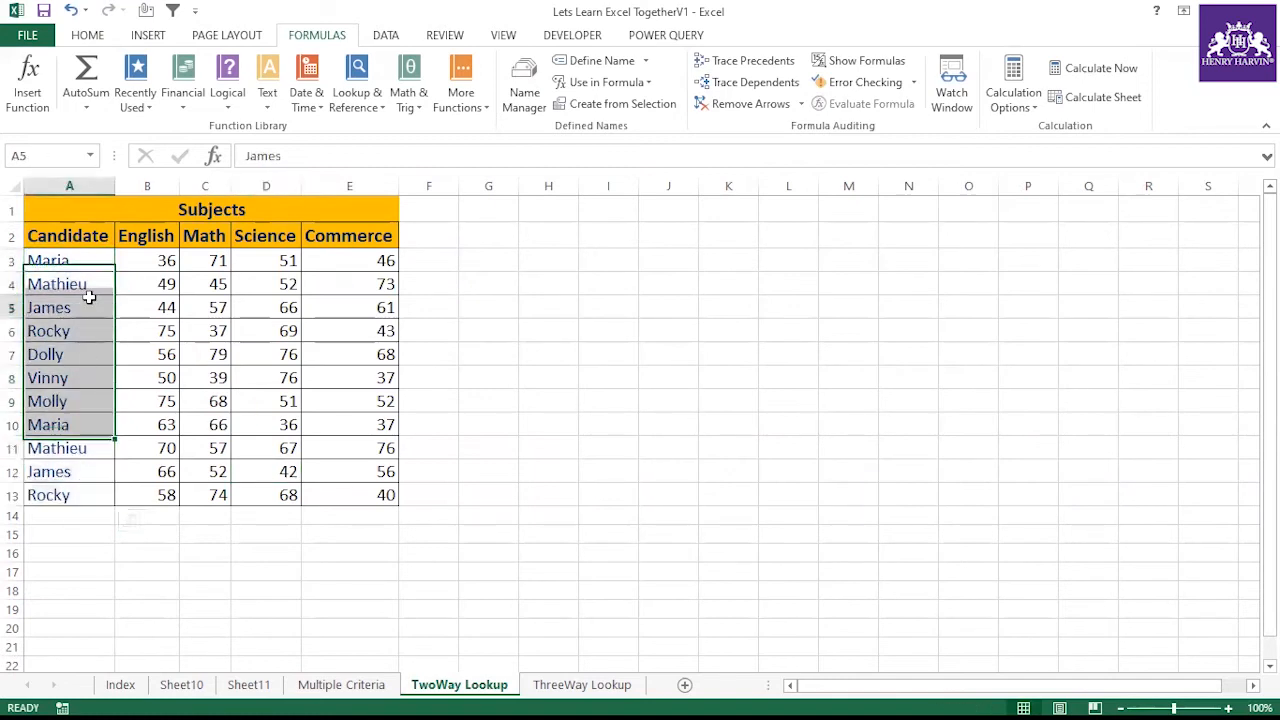
left_click(88, 331)
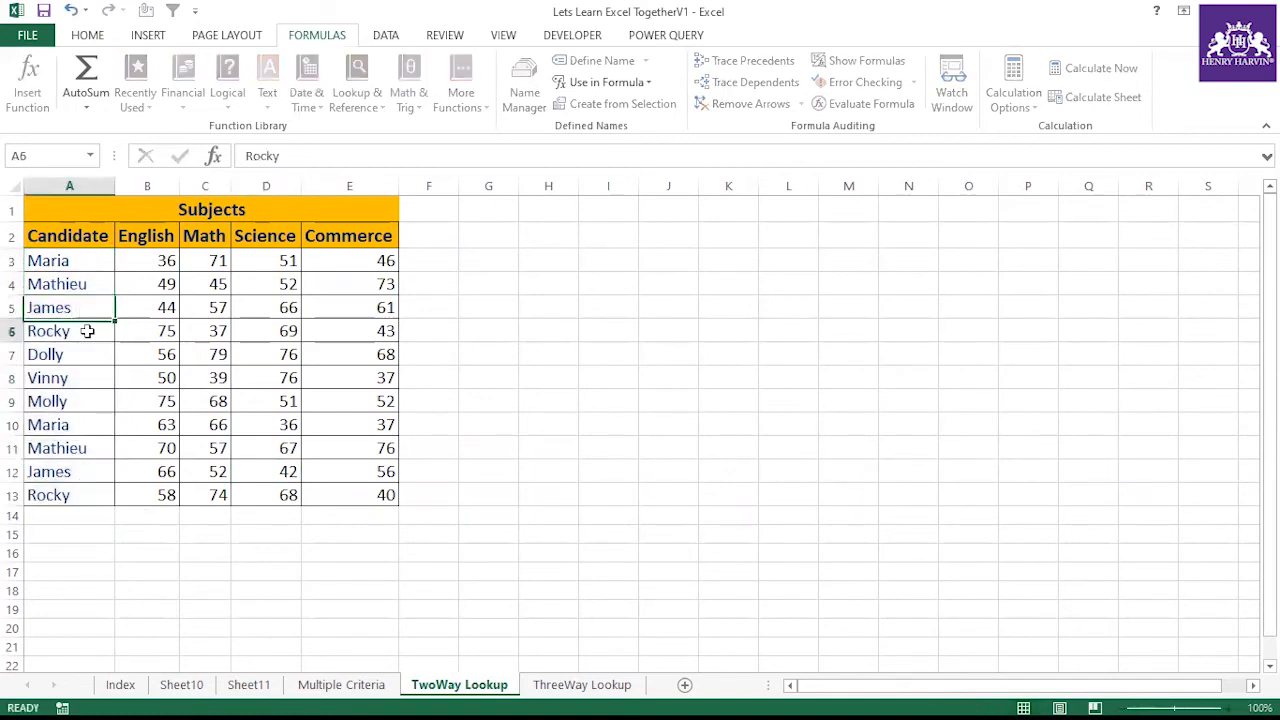
Enter Rocky in H5 as the lookup name
left_click(452, 381)
left_click(554, 310)
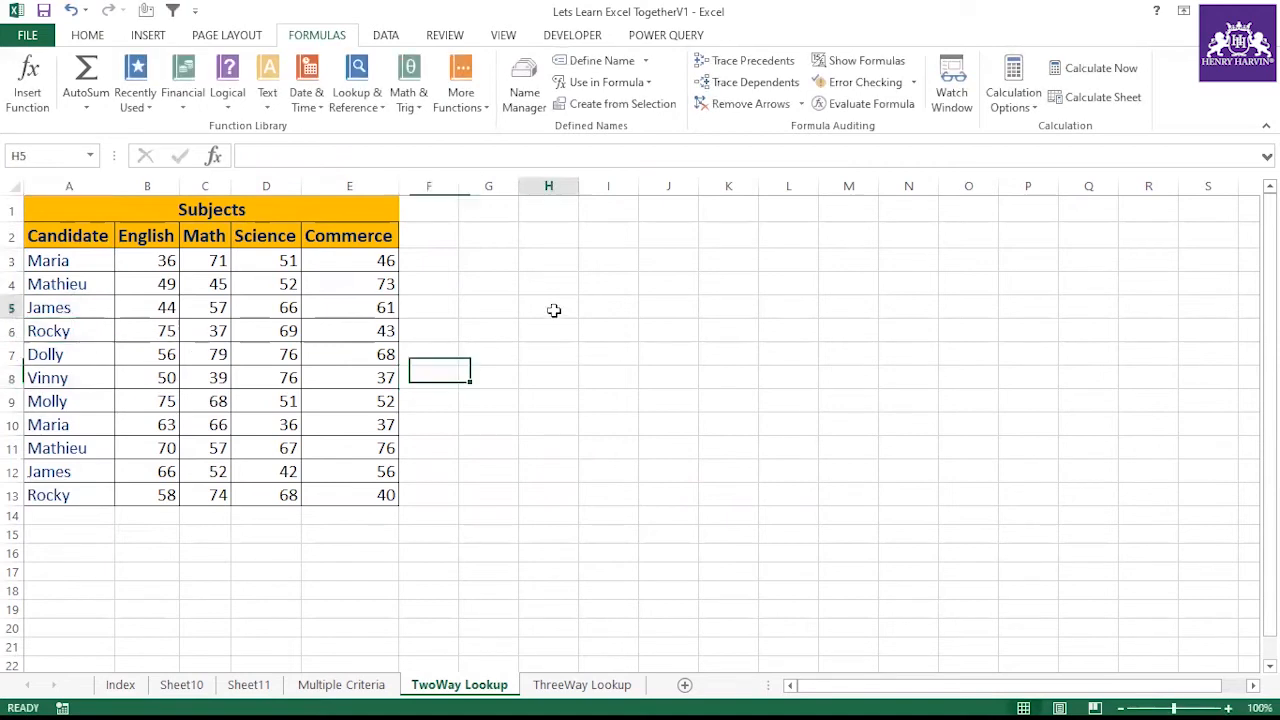
type("Rocky")
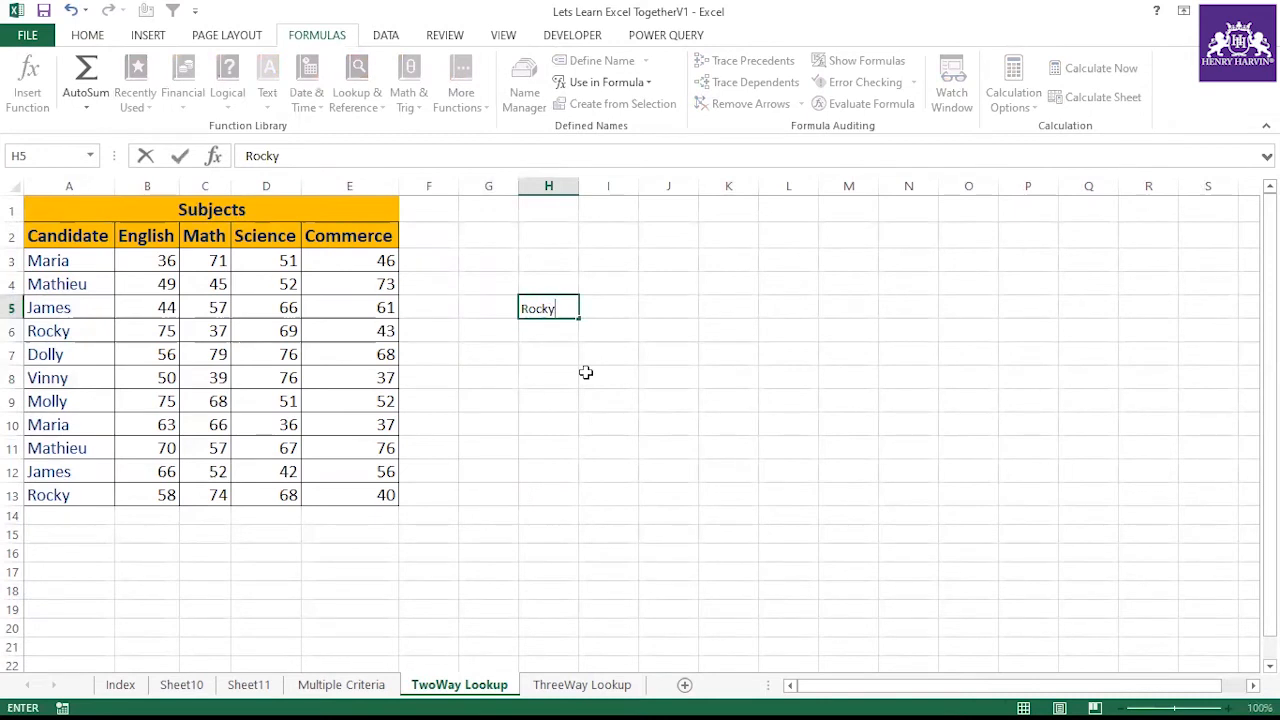
left_click(586, 372)
Enter in I5 a VLOOKUP of H5 over the absolute range $A$3:$B$13, returning column 2 with exact match
left_click(592, 300)
type("=V")
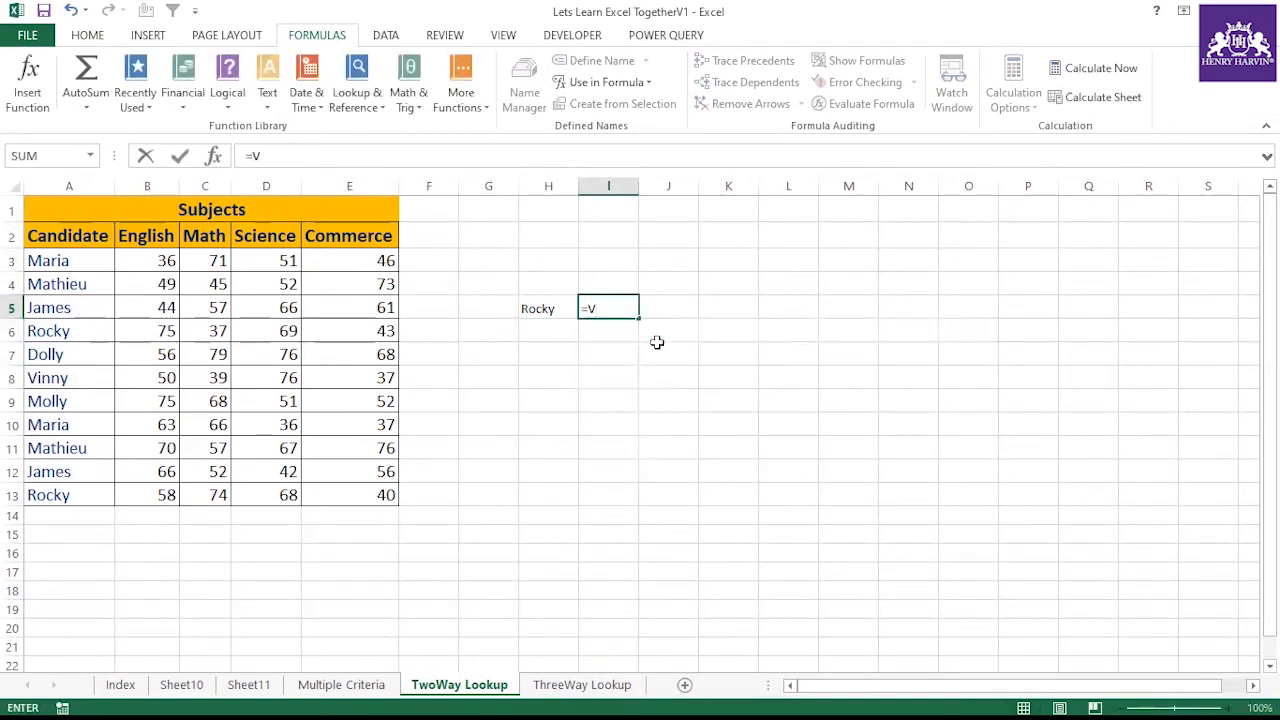
type("lo")
double_click(635, 330)
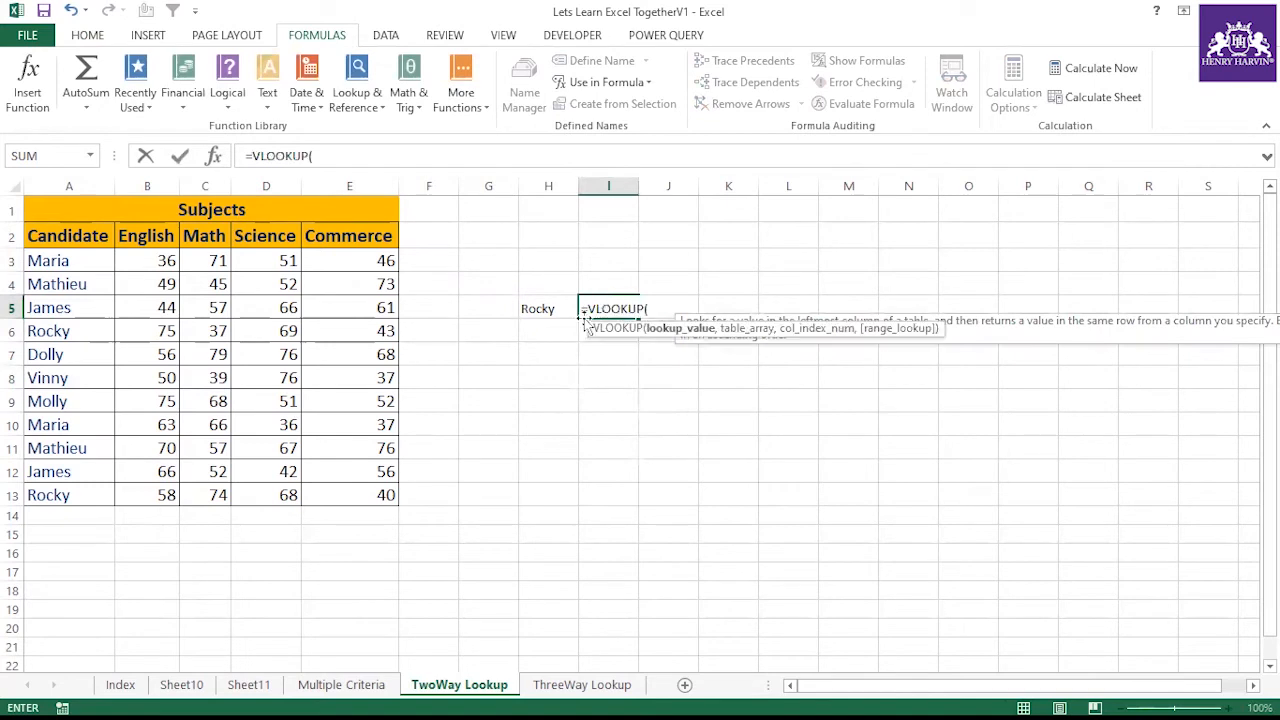
left_click(548, 305)
type(",")
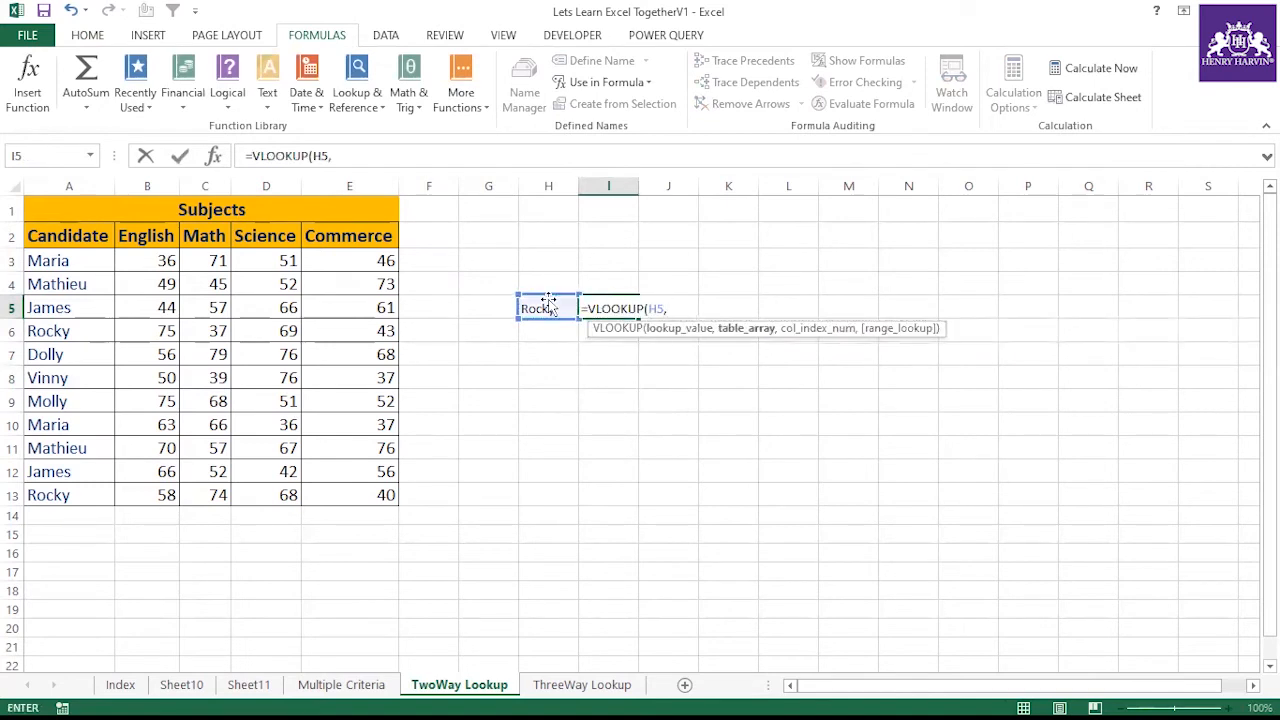
left_click_drag(63, 258, 65, 331)
left_click_drag(100, 378, 133, 494)
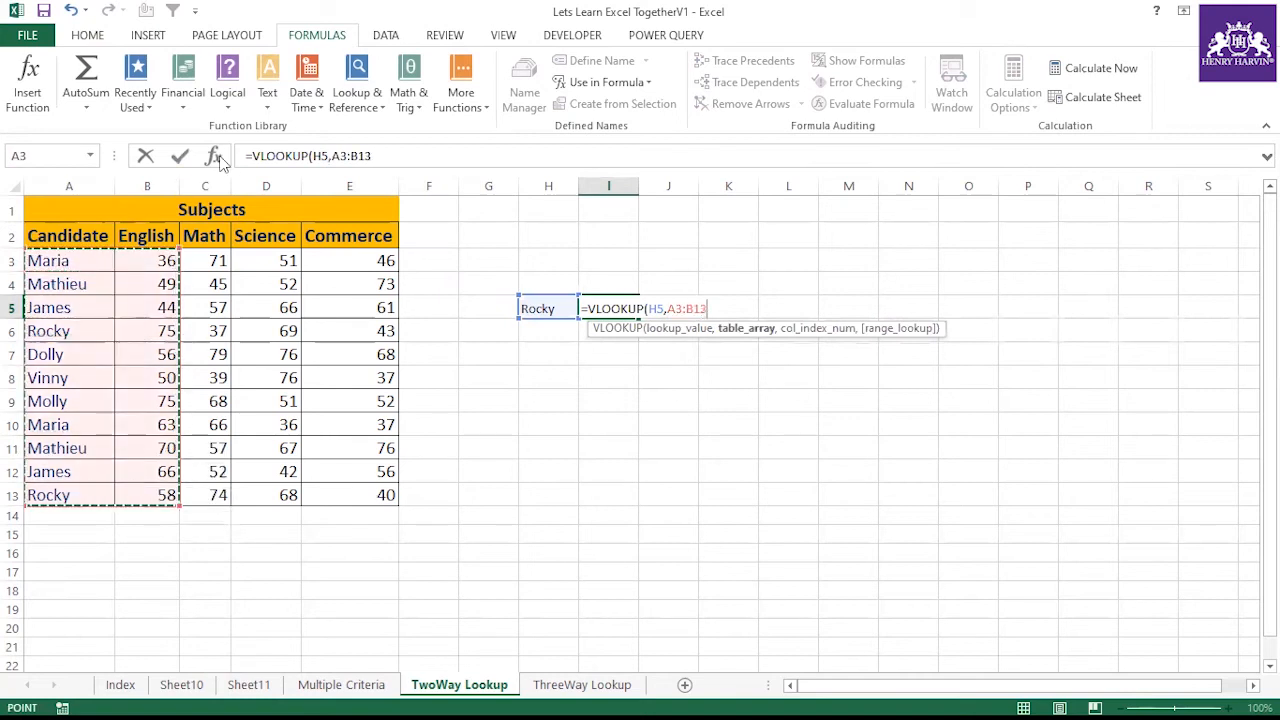
left_click(440, 158)
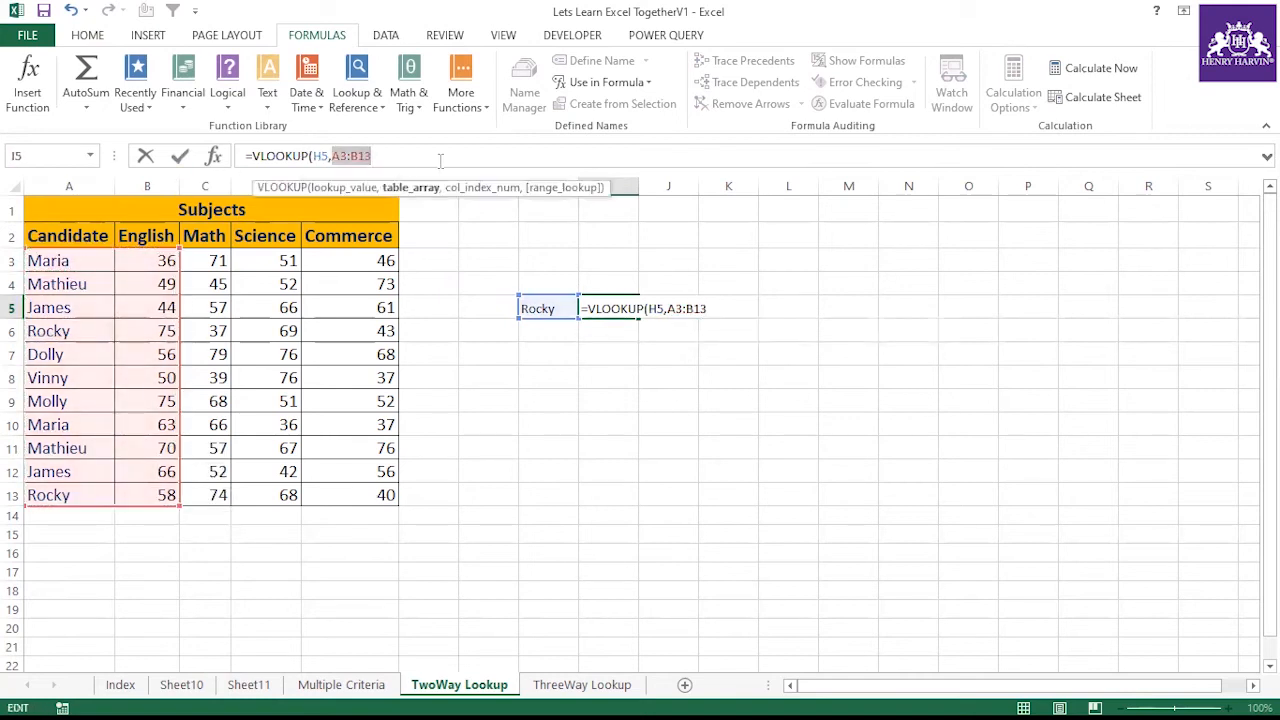
key("F4")
left_click(440, 162)
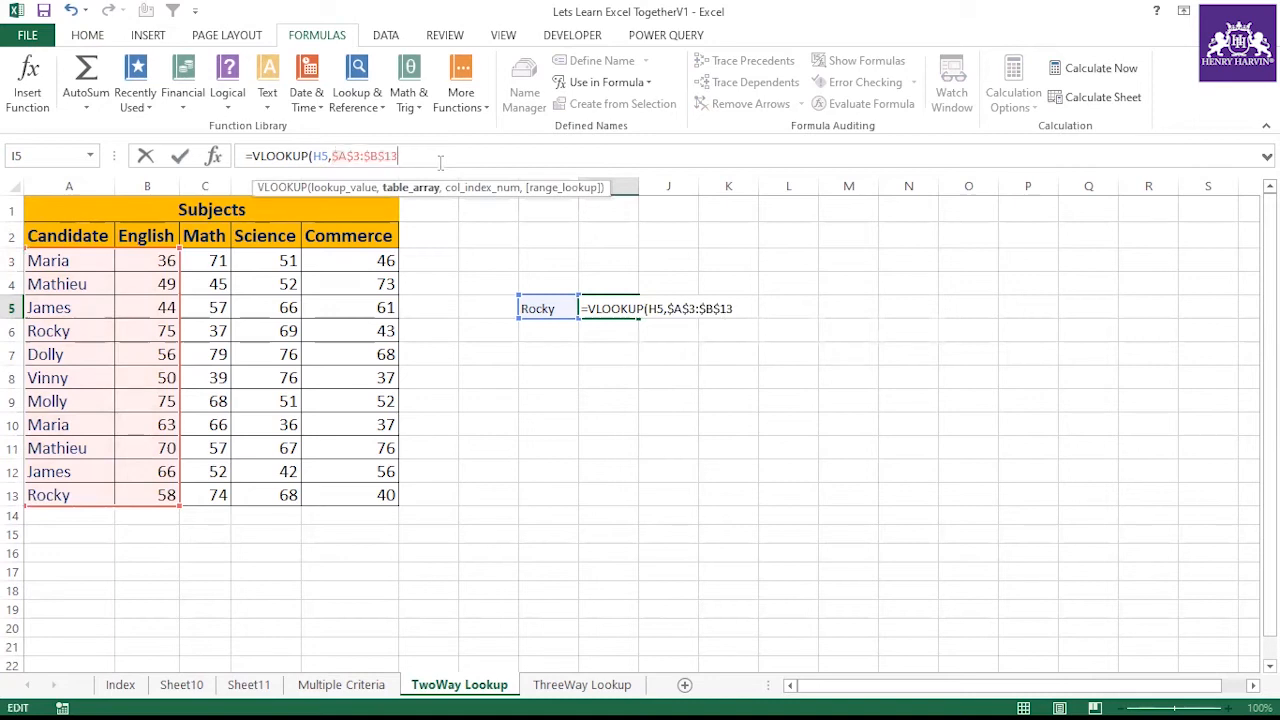
type(",")
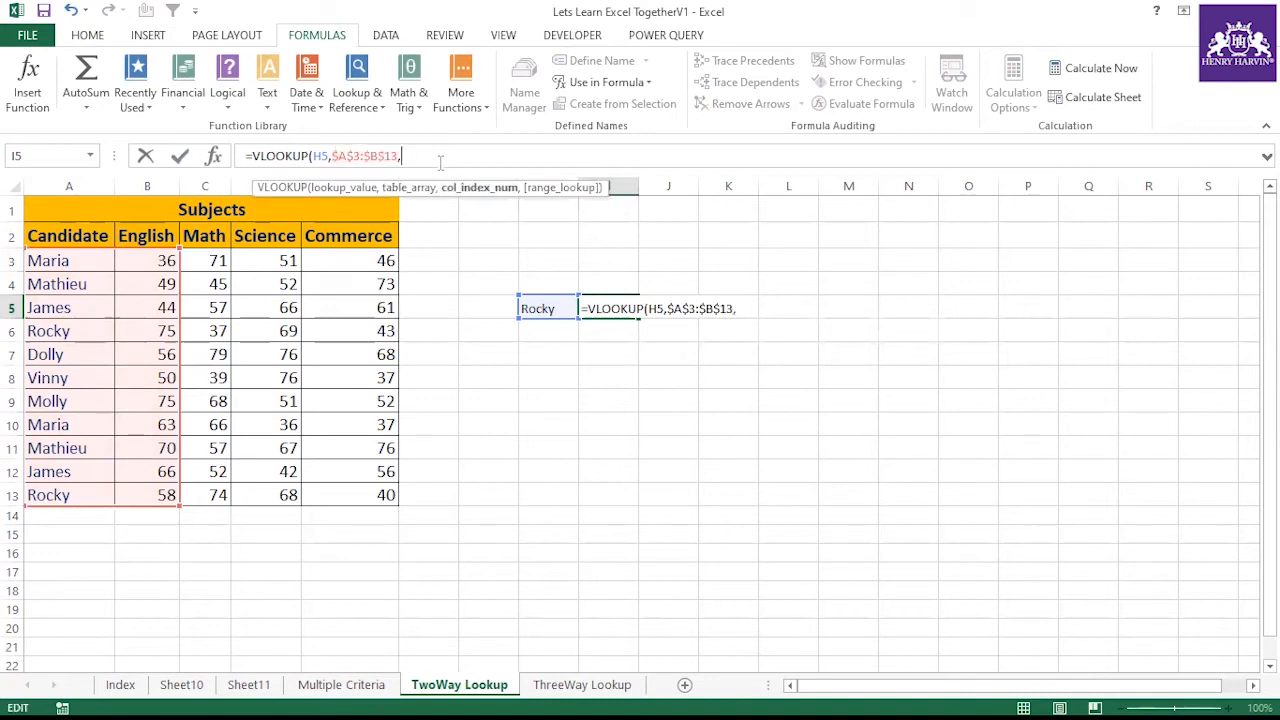
type("2,")
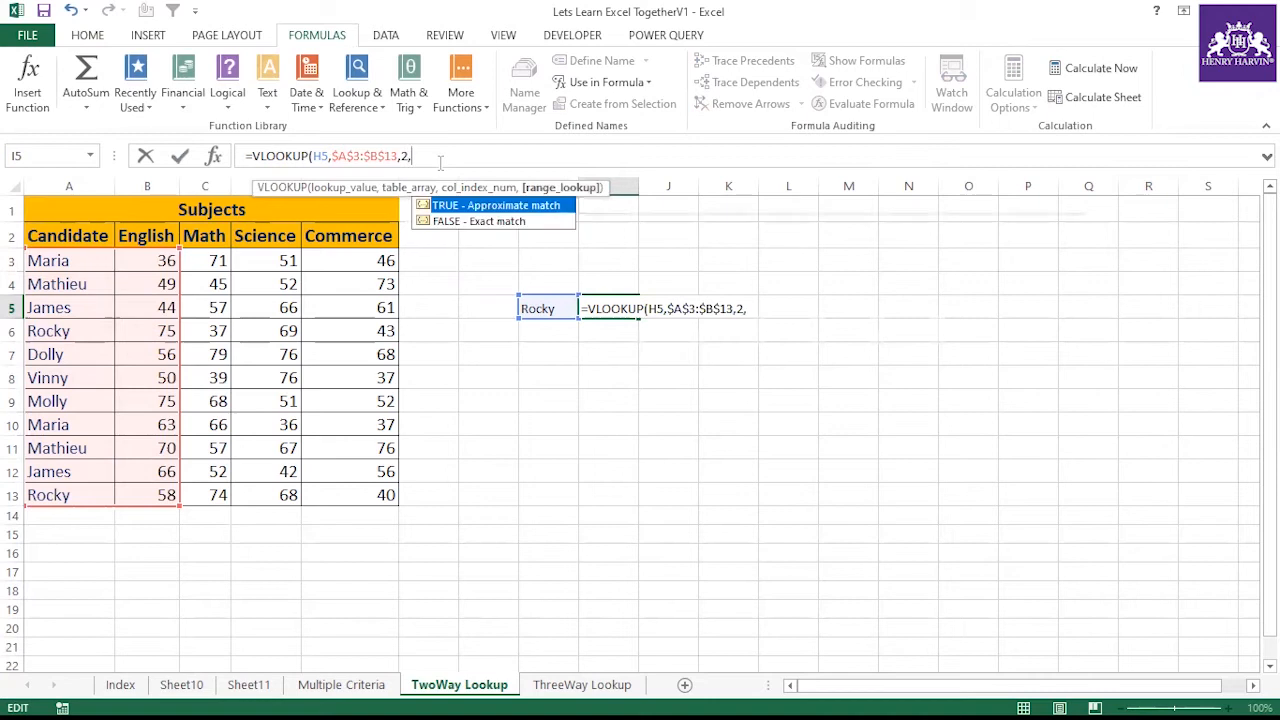
type("0)")
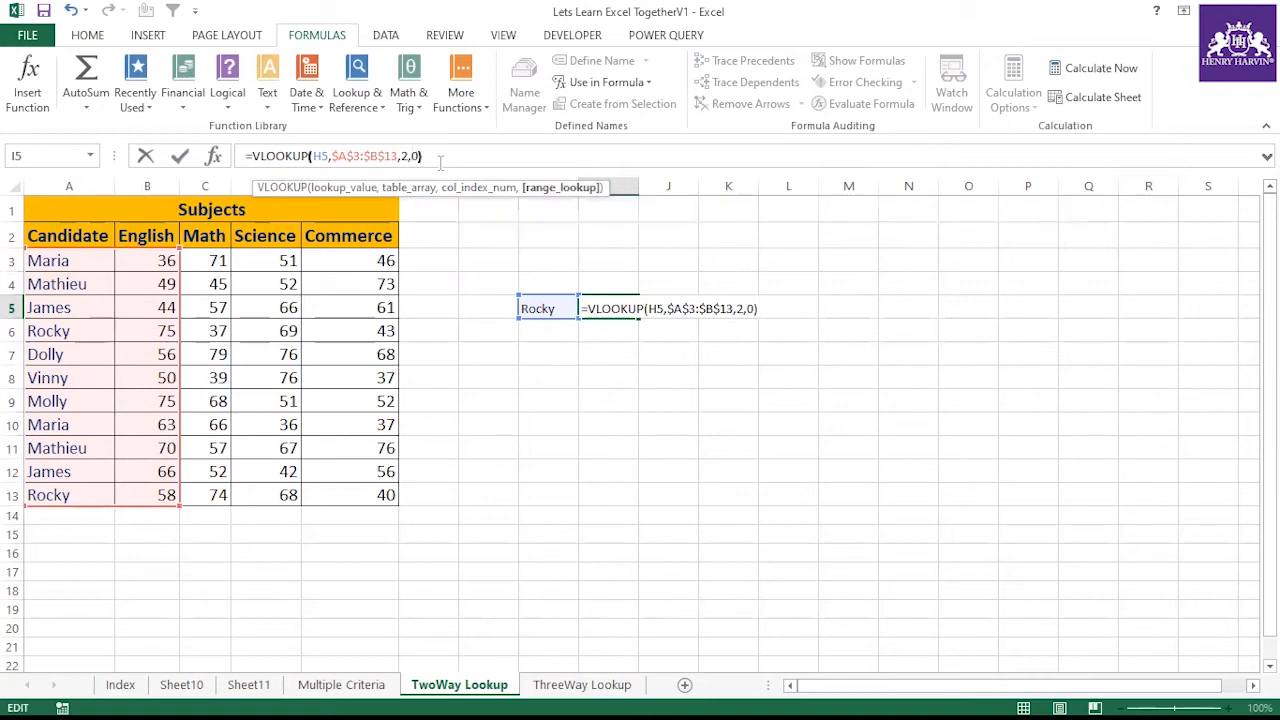
key("Return")
left_click(578, 306)
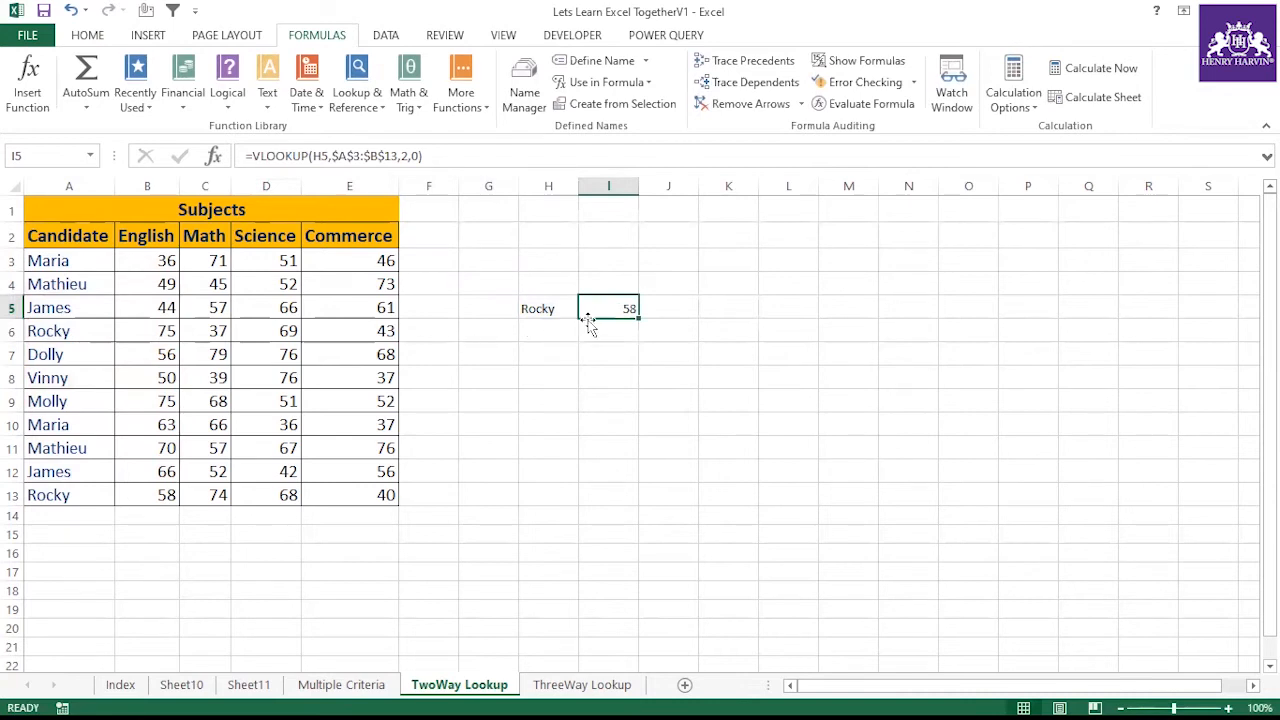
Change the candidate name in A13 to johny
left_click(86, 489)
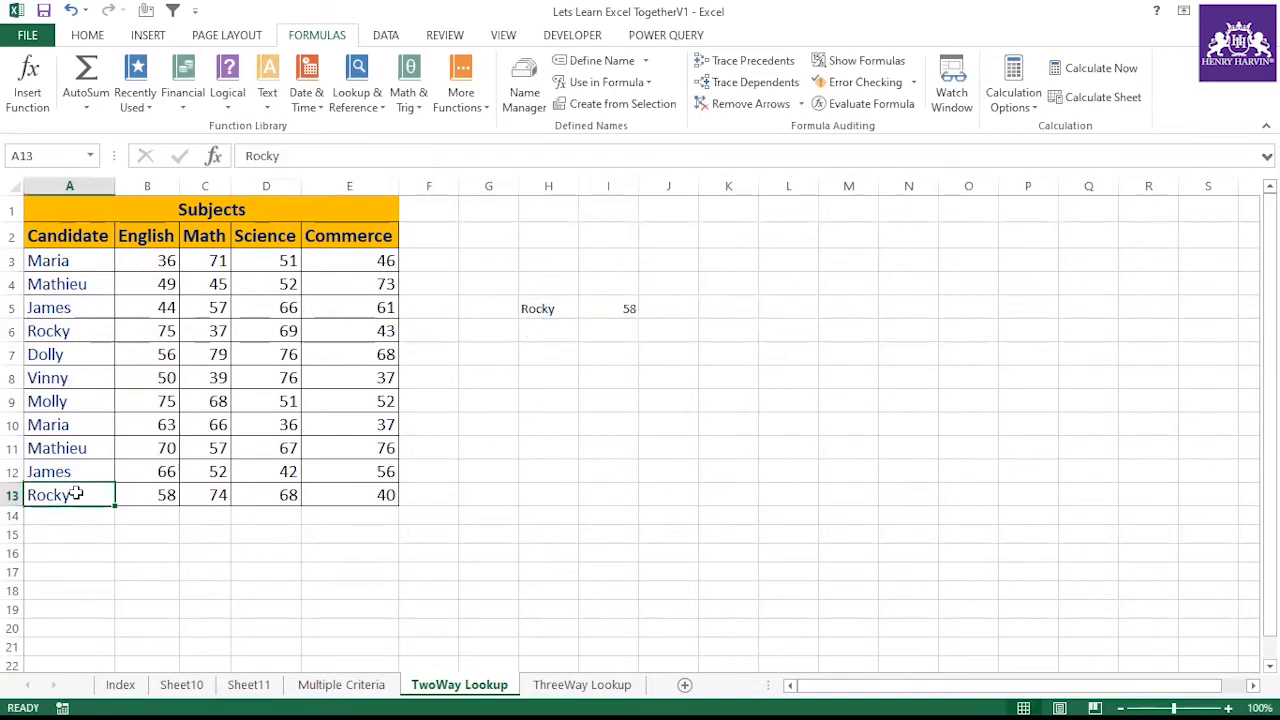
double_click(83, 497)
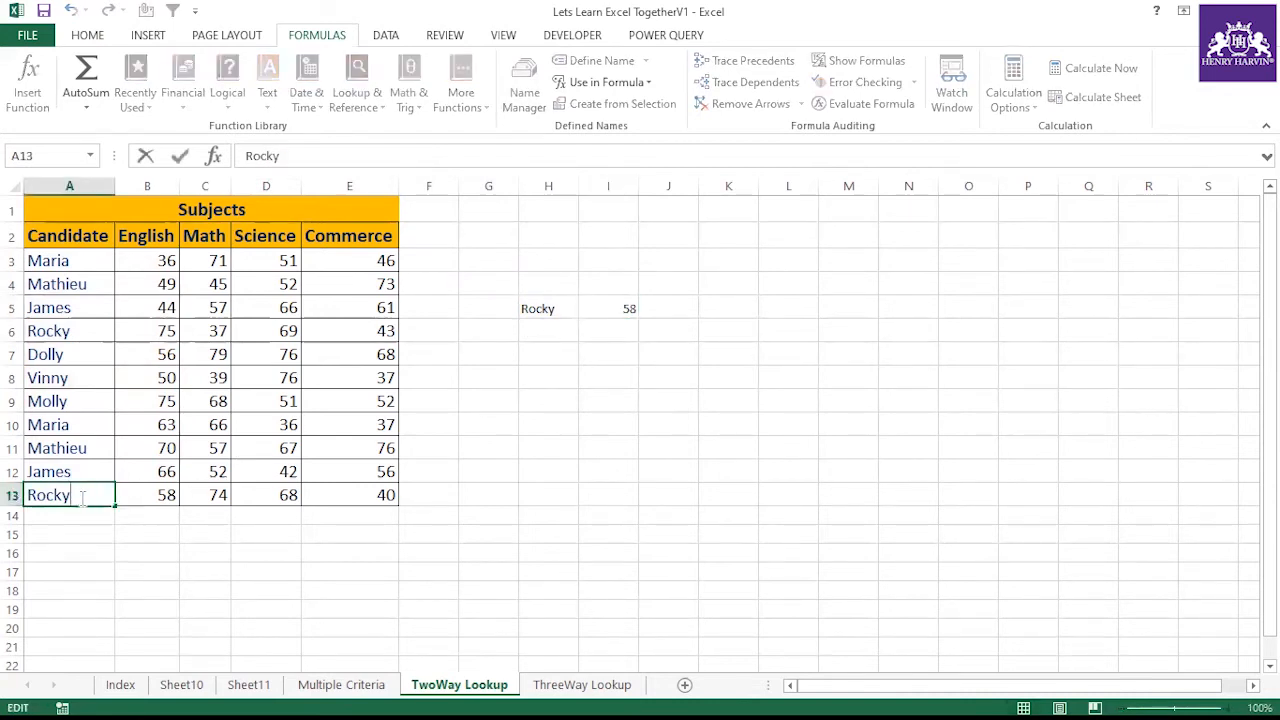
key("BackSpace")
key("BackSpace")
type("jo")
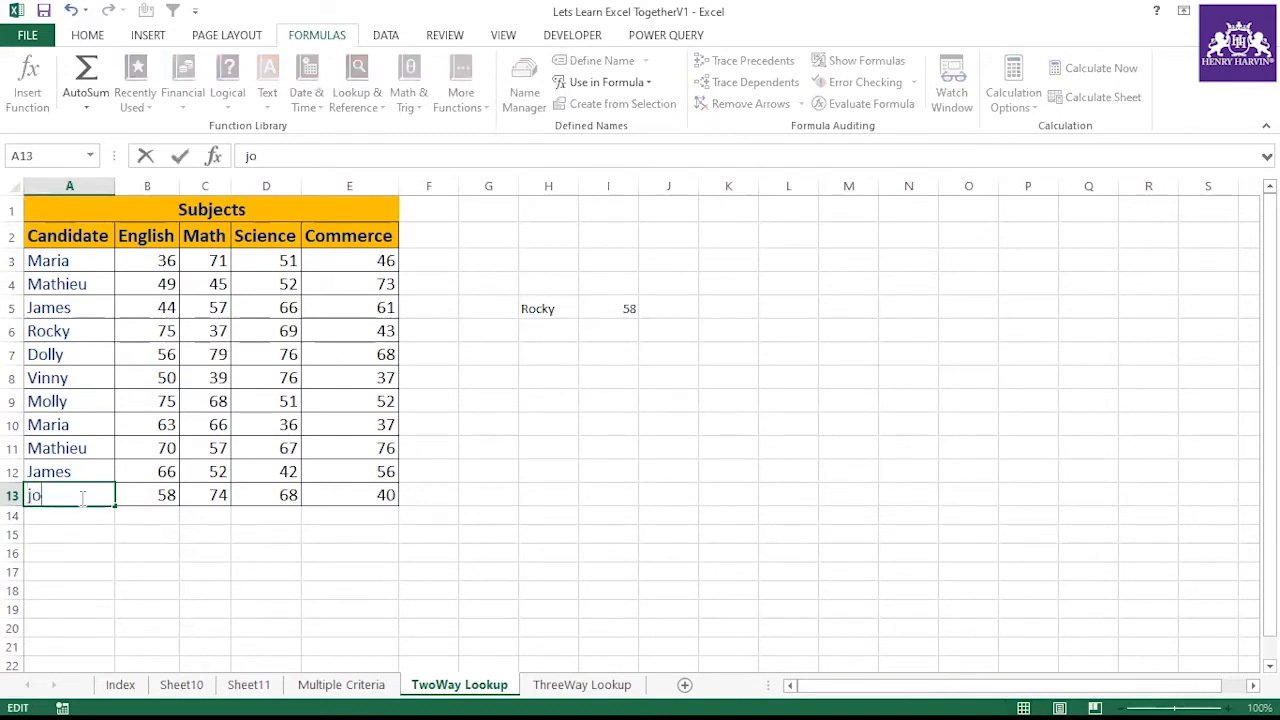
type("hny")
left_click(428, 495)
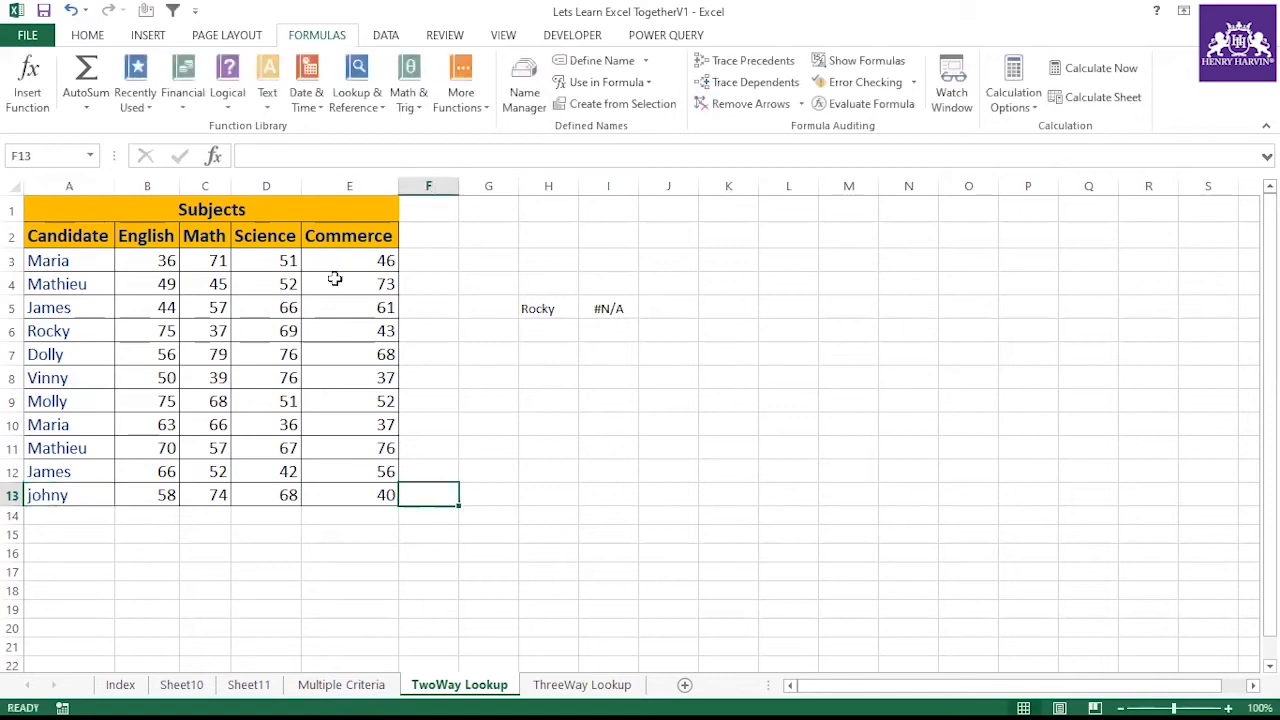
Browse the Index, Sheet10 and Sheet11 sheets and return to the TwoWay Lookup sheet
left_click(558, 310)
left_click(608, 310)
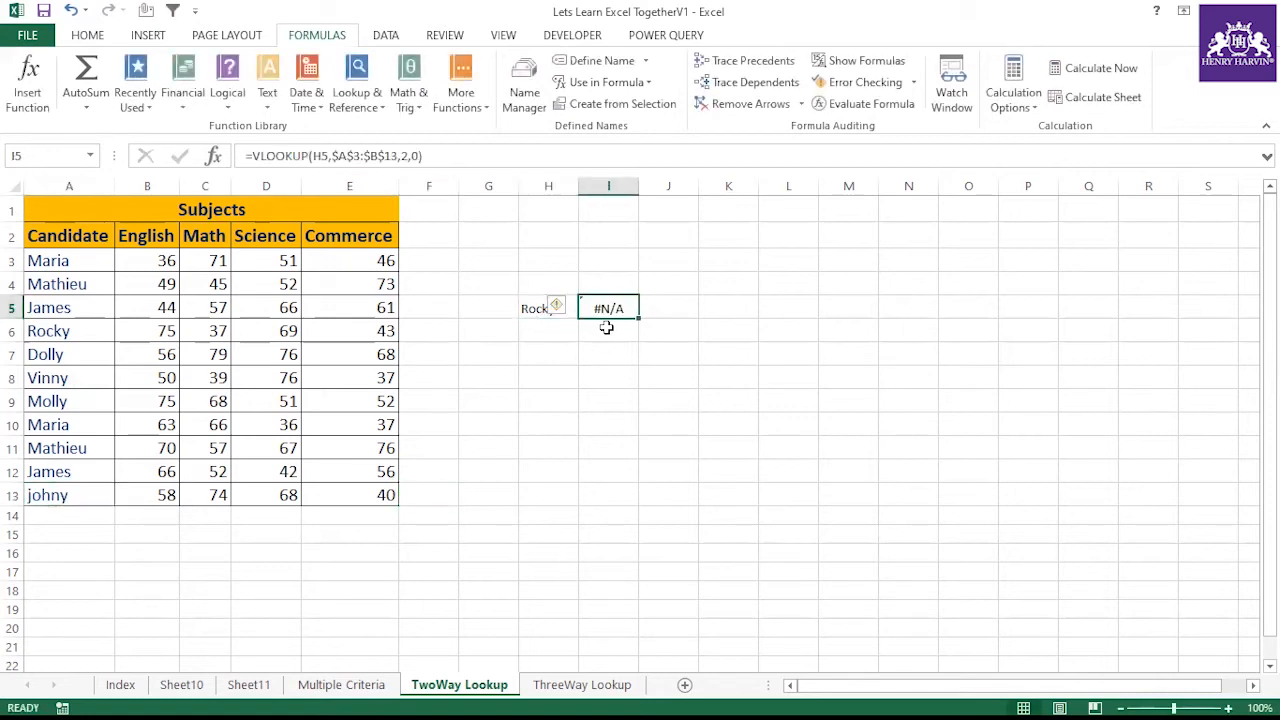
left_click(120, 685)
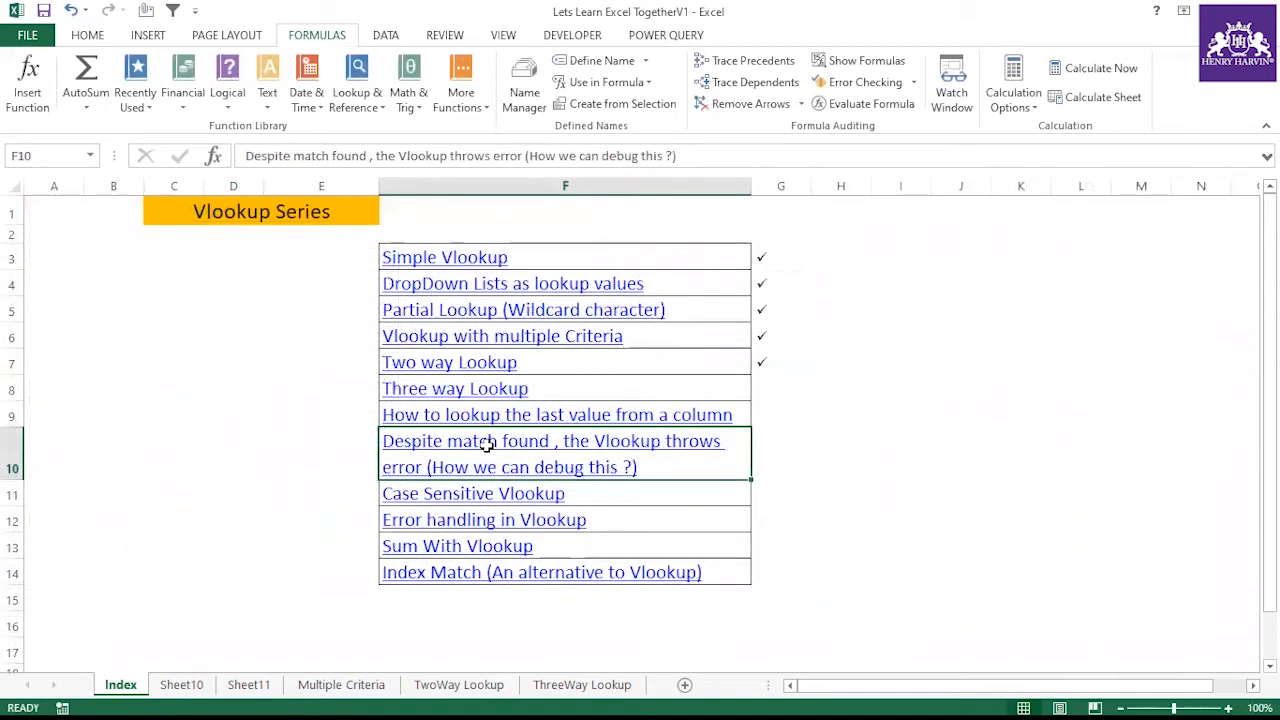
left_click(205, 685)
left_click(240, 685)
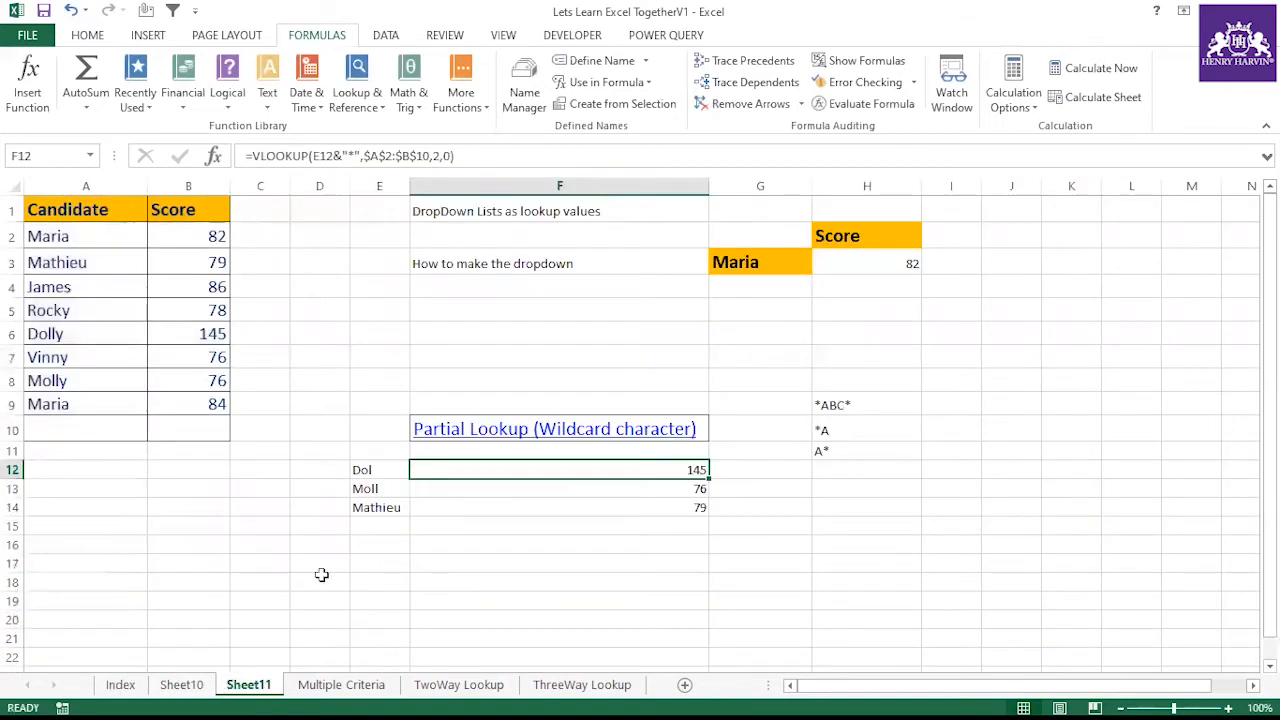
left_click(421, 686)
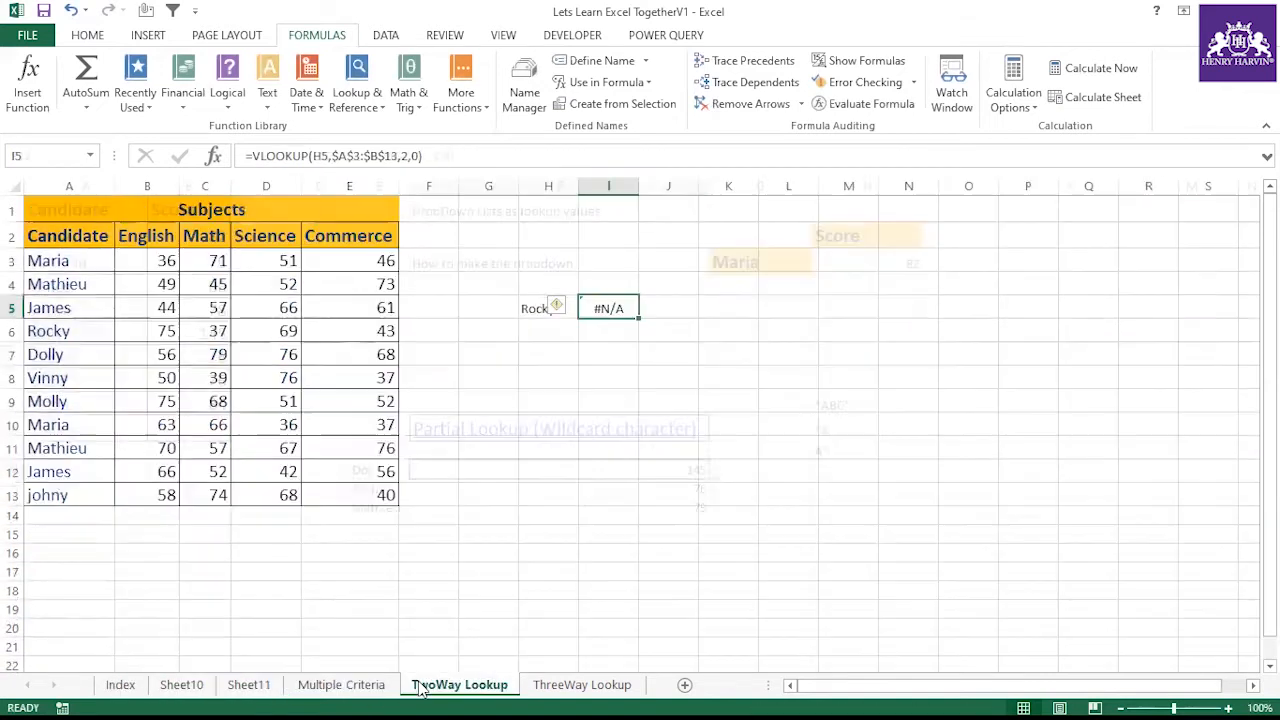
left_click(600, 378)
left_click(610, 310)
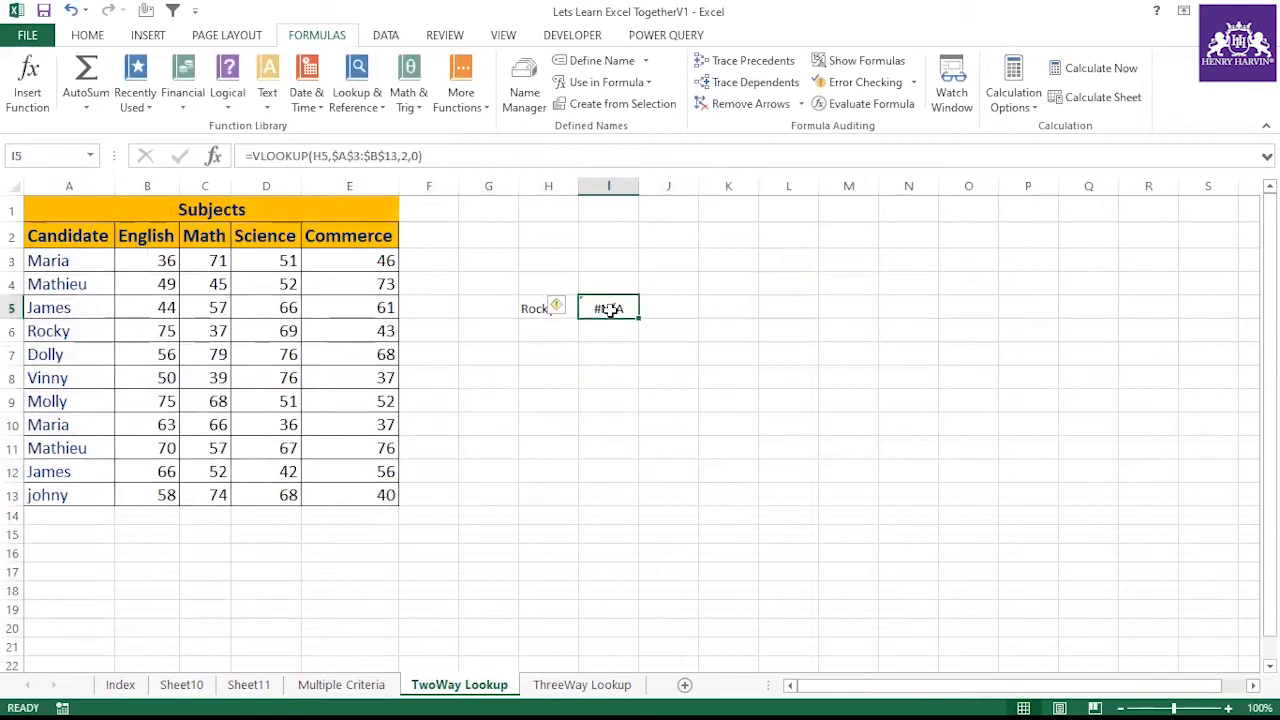
Enter in J5 the formula =VLOOKUP(H5,TRIM(A3:B13),2,0)
left_click(686, 312)
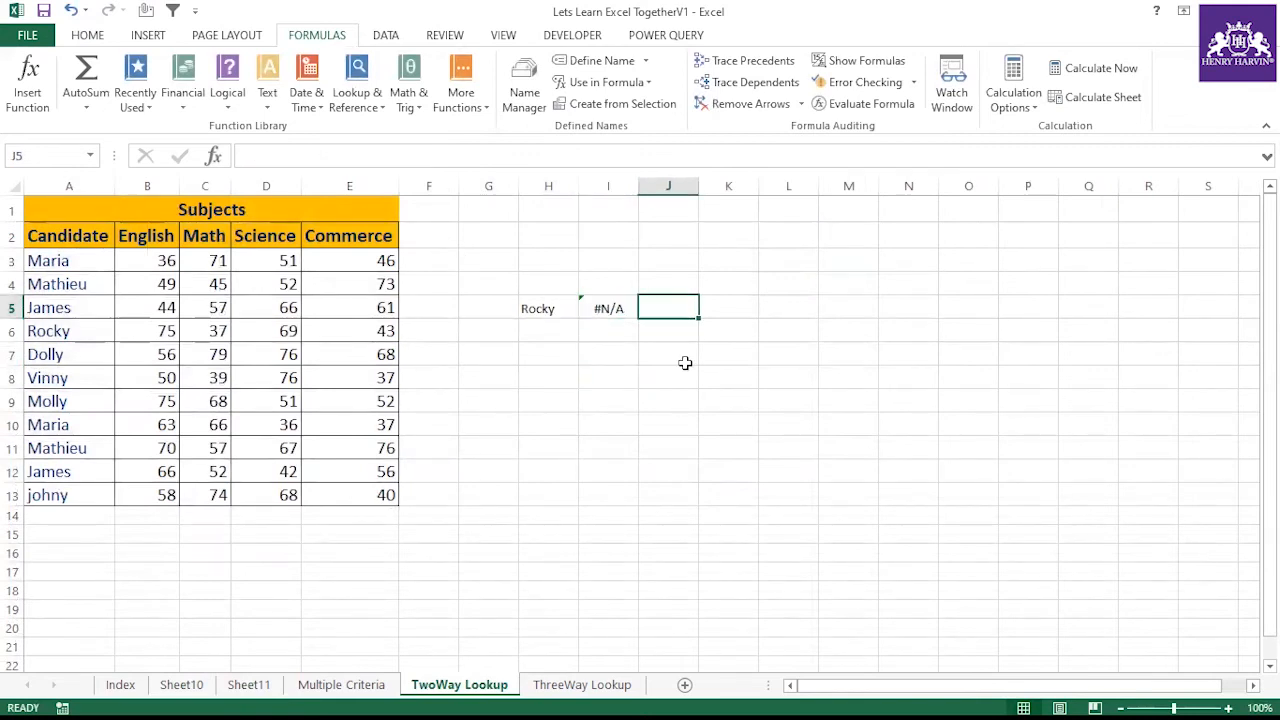
type("=")
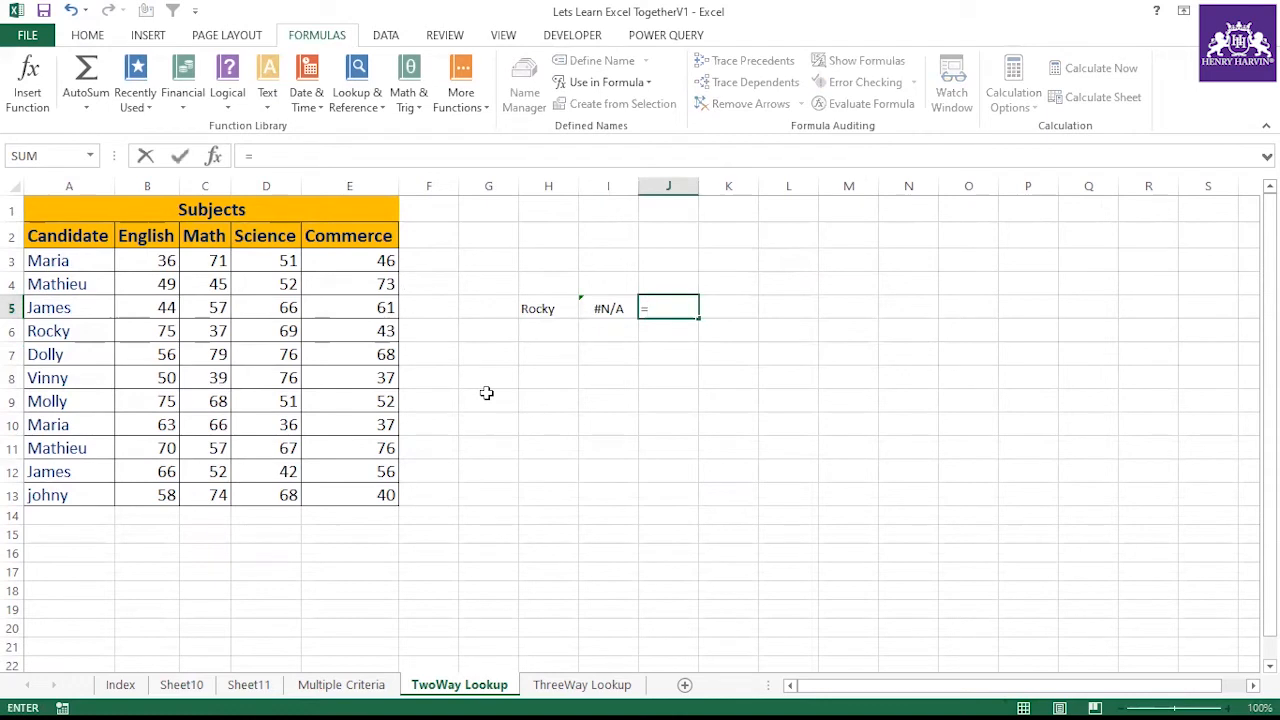
type("Vloo")
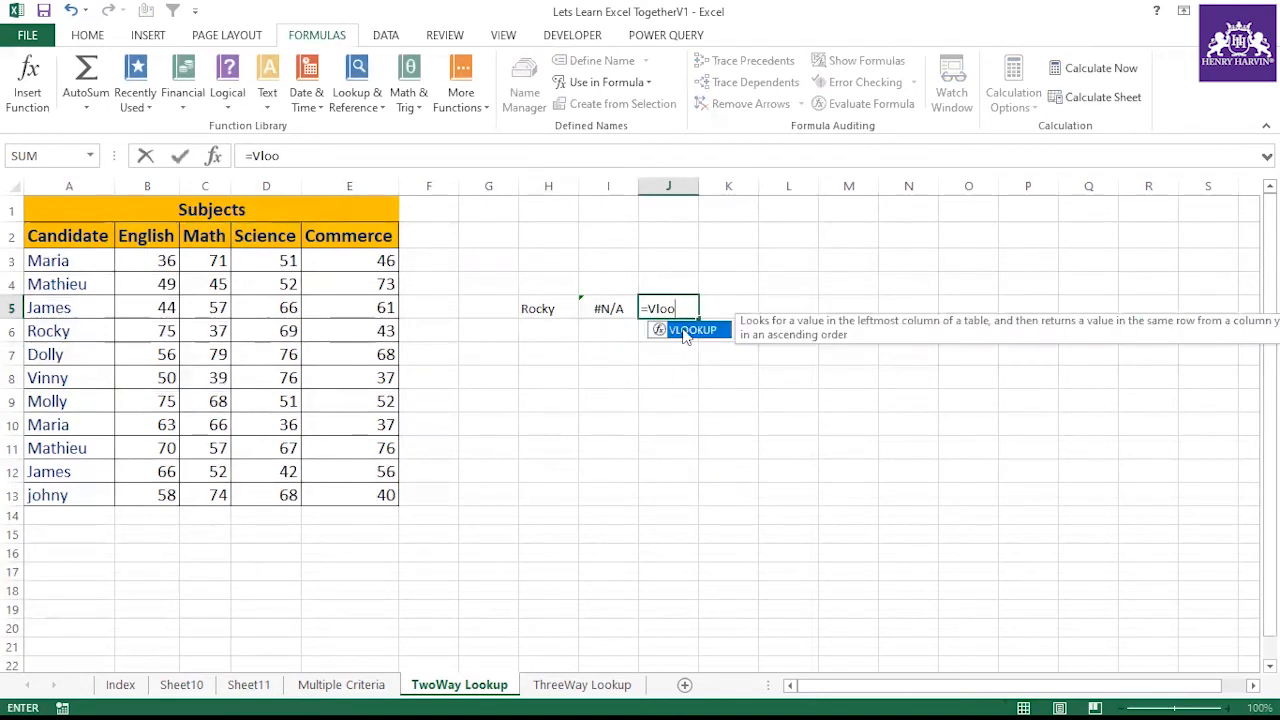
double_click(686, 331)
left_click(565, 305)
type(",")
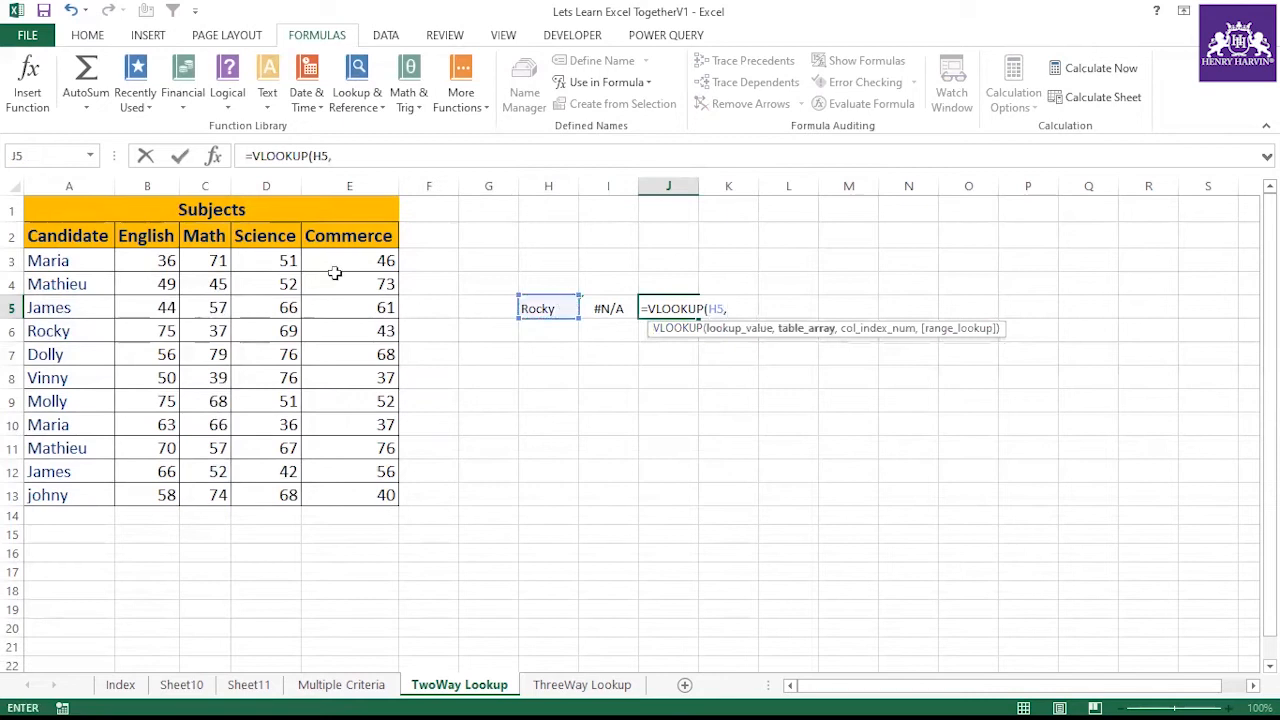
left_click_drag(70, 256, 119, 490)
left_click(338, 155)
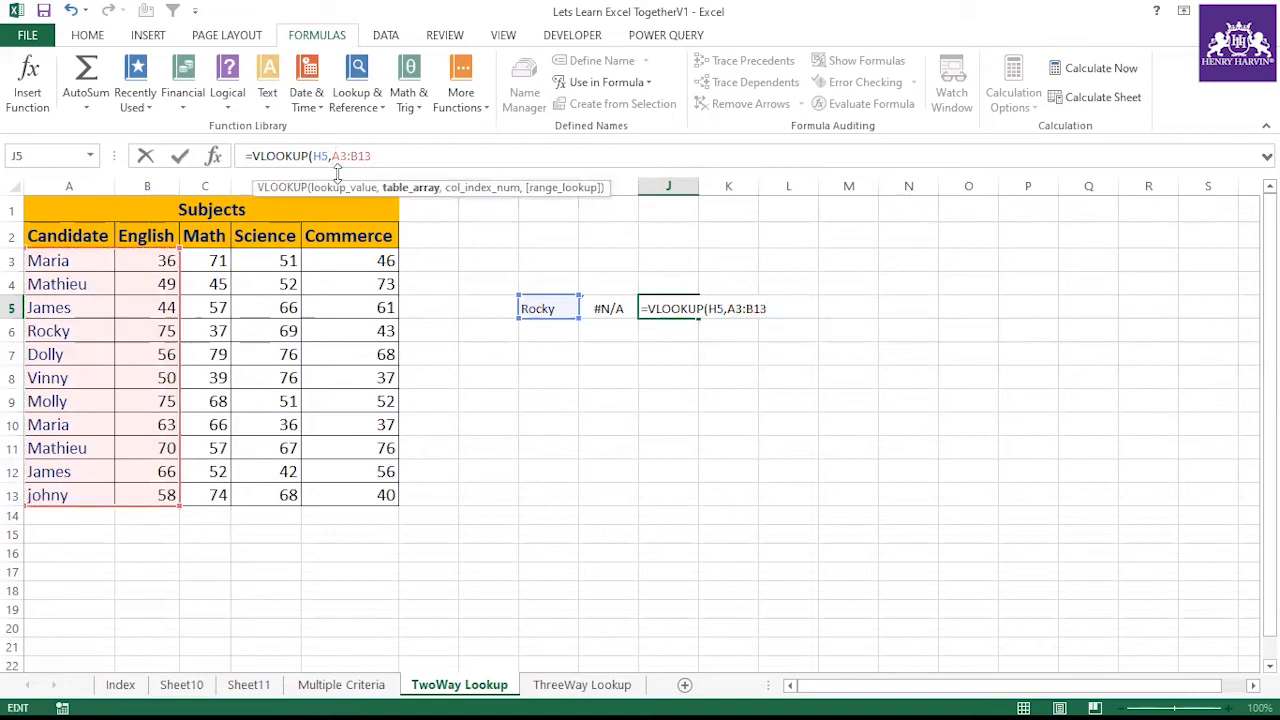
type("Trim(A3:B13)")
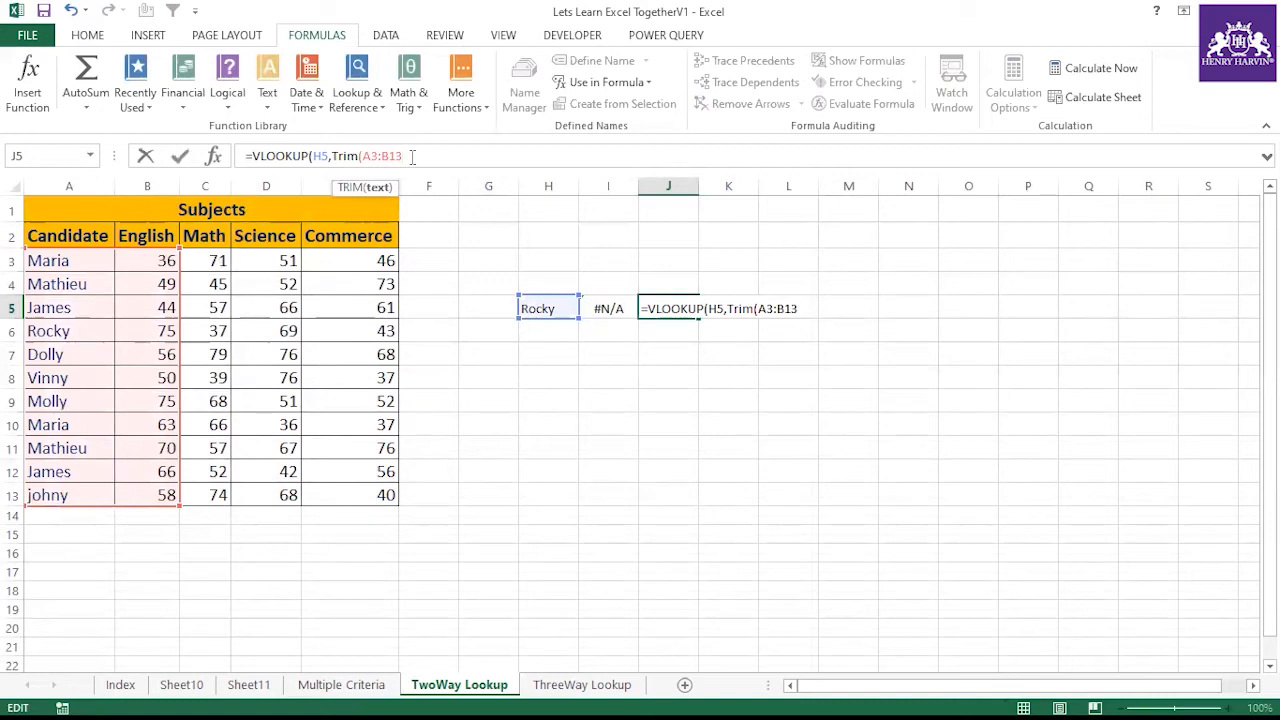
type(",")
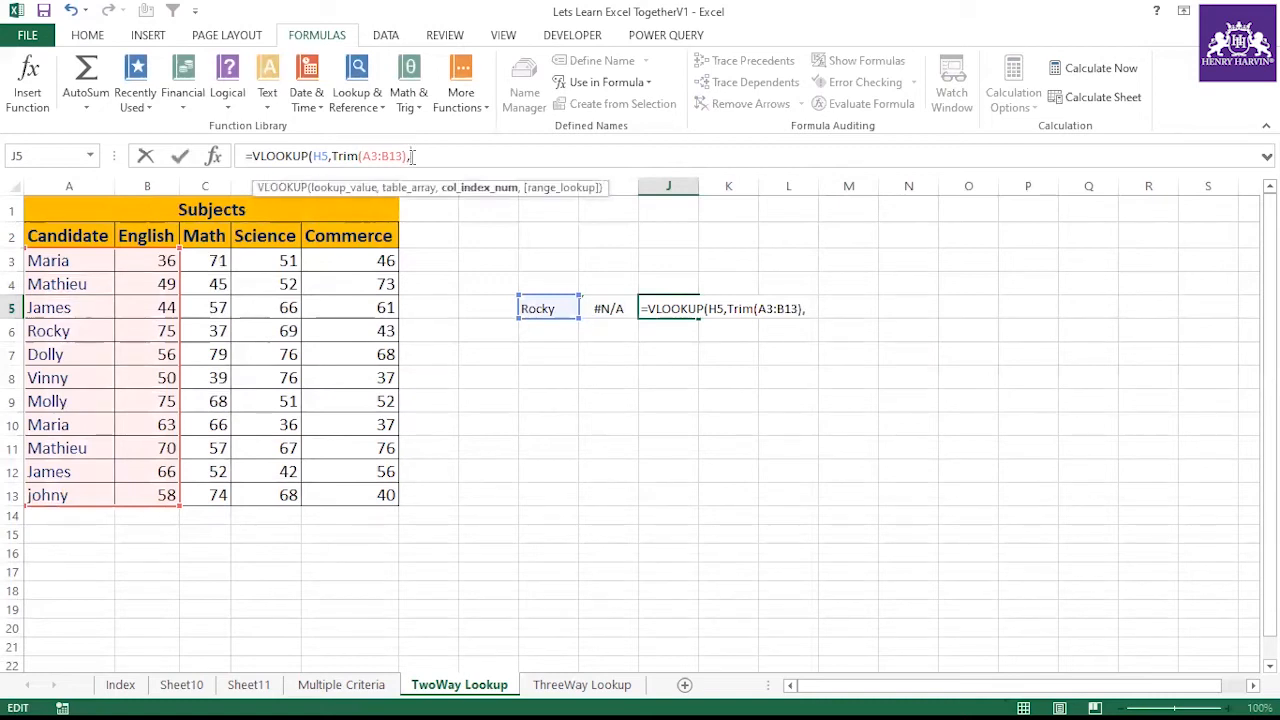
type("2,0)")
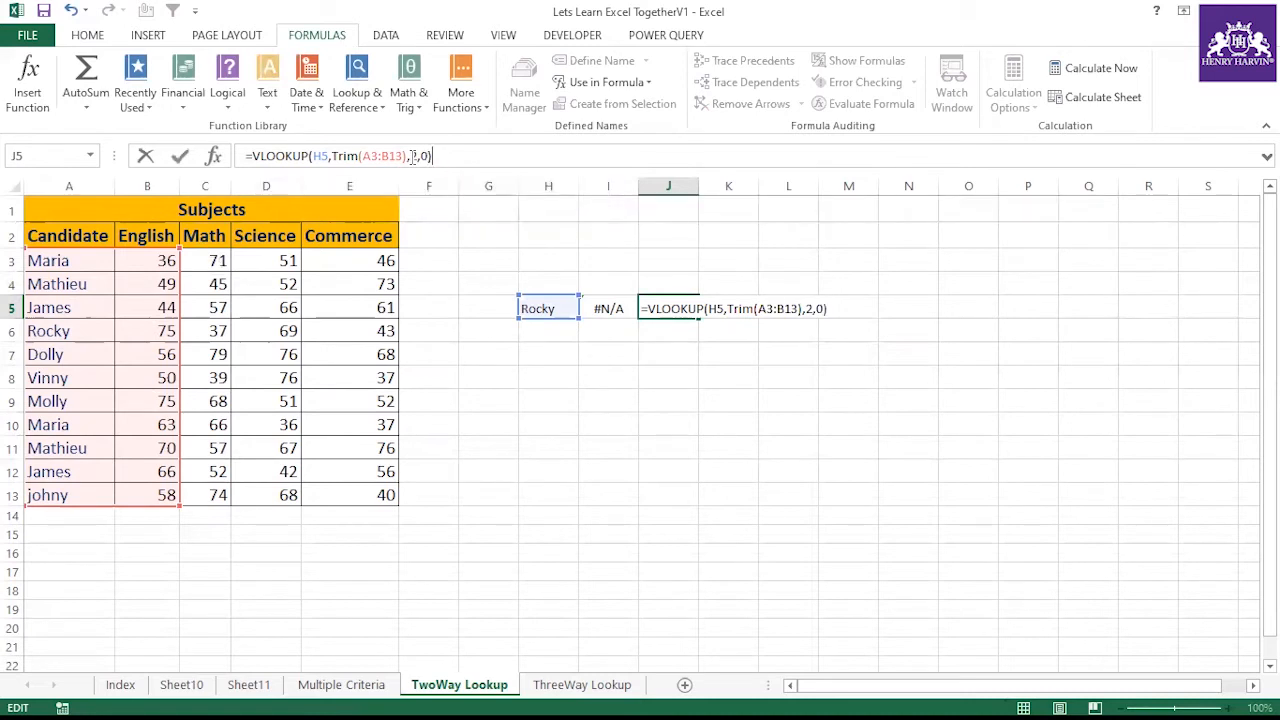
key("Return")
Re-enter J5's formula as an array formula
left_click(648, 305)
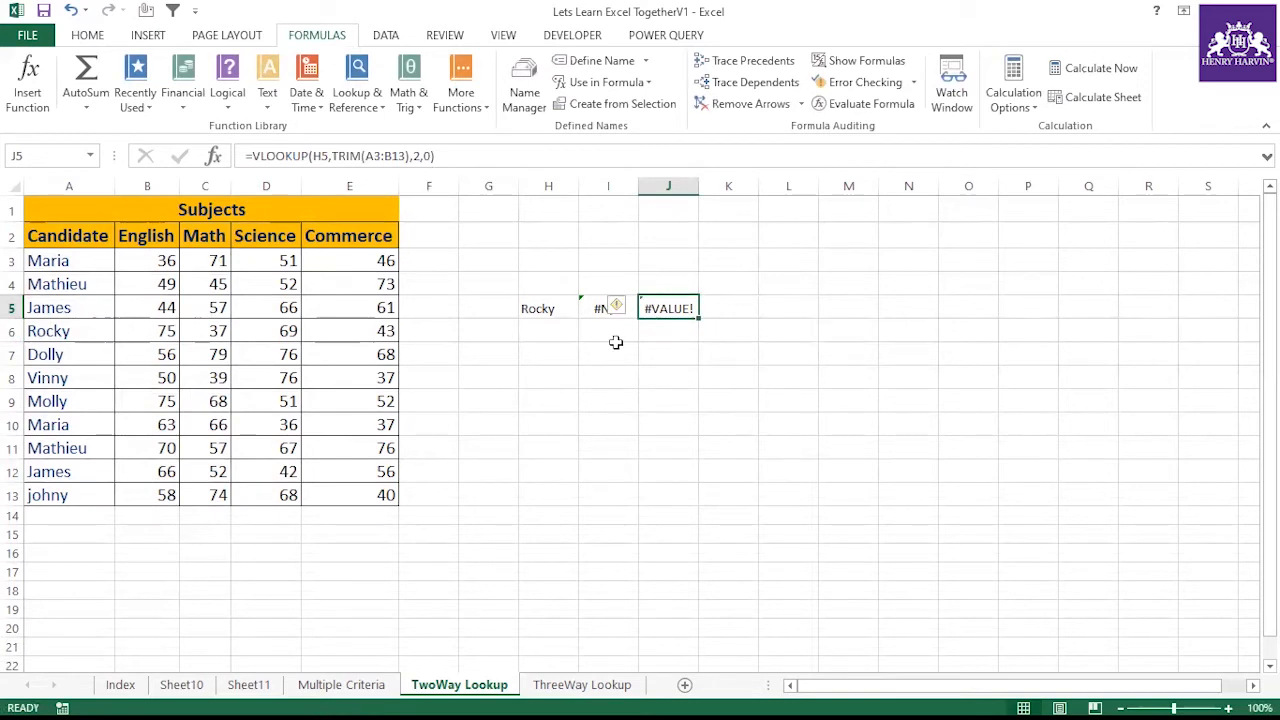
key("F2")
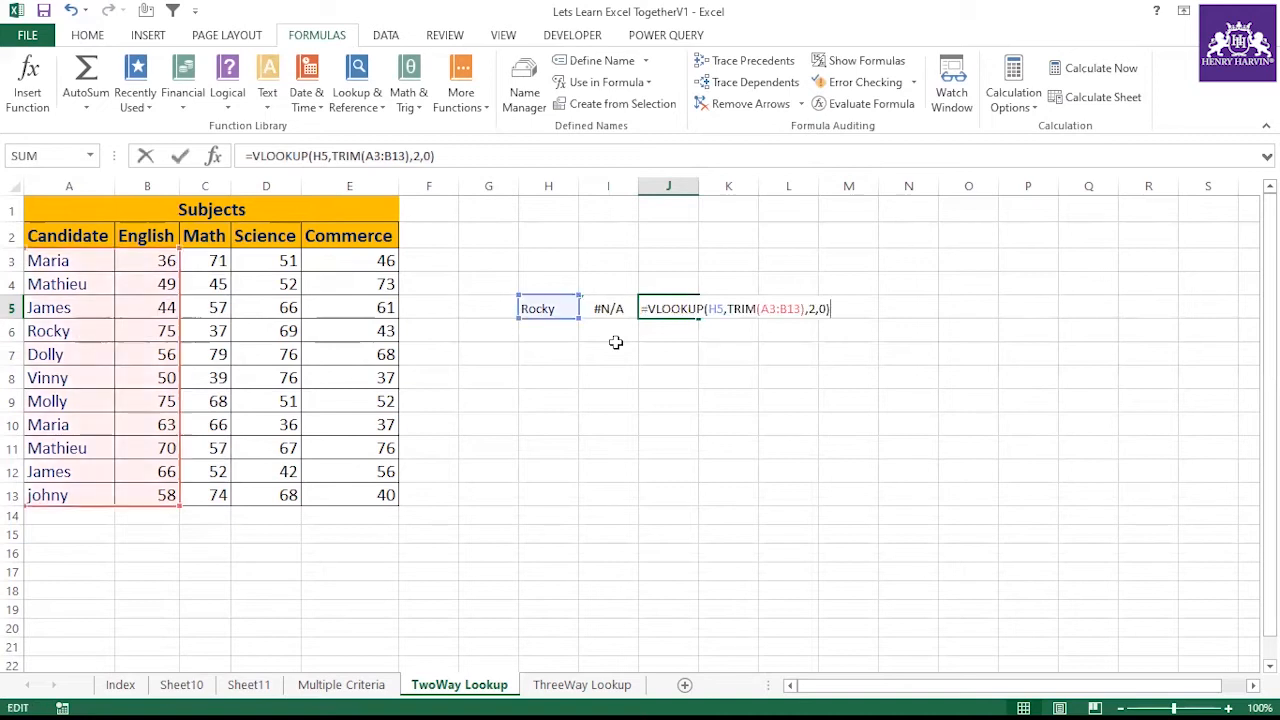
key("ctrl+shift+Return")
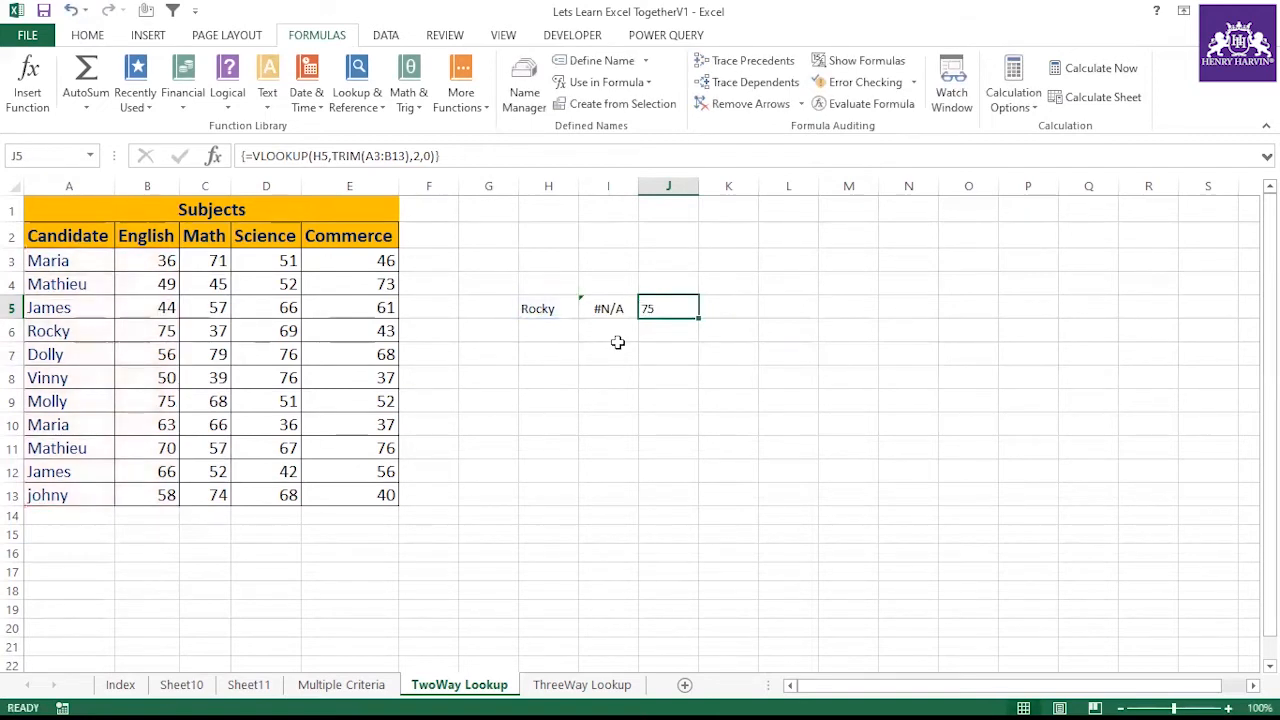
Compare the lookup name in H5 with the candidate names in column A and J5's array formula
left_click(568, 303)
left_click(648, 306)
left_click(86, 331)
left_click(155, 321)
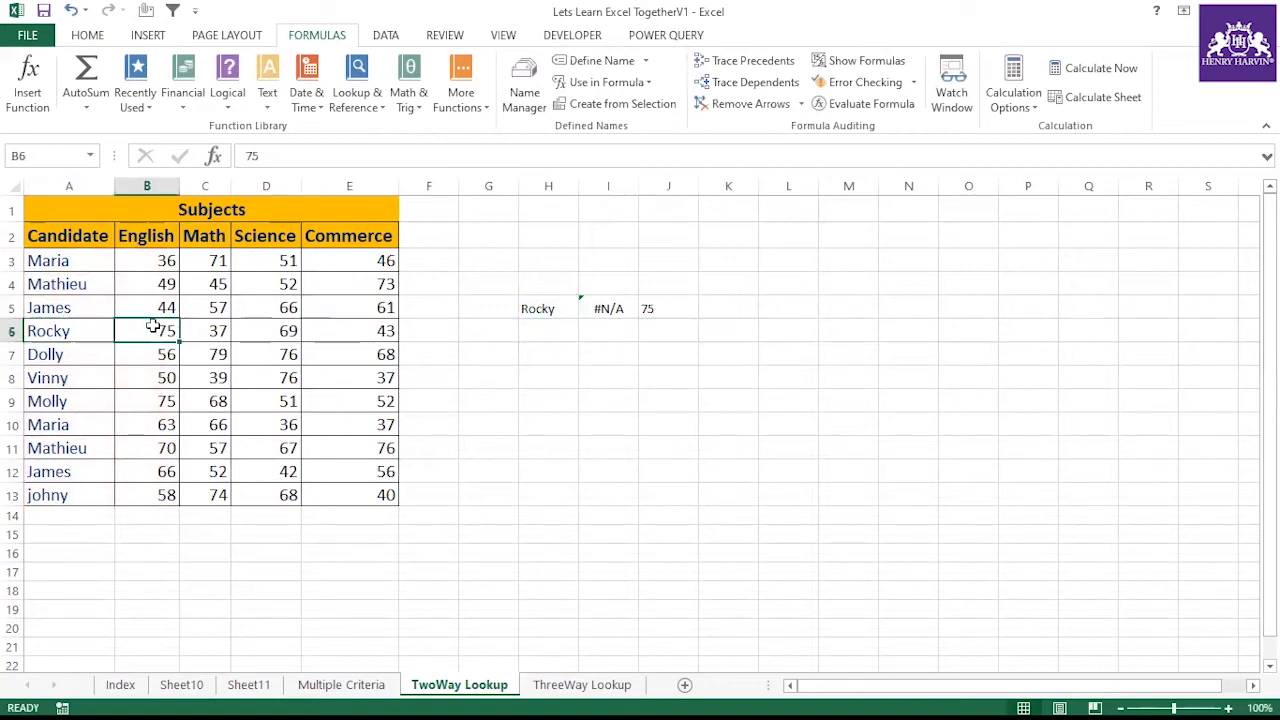
double_click(88, 330)
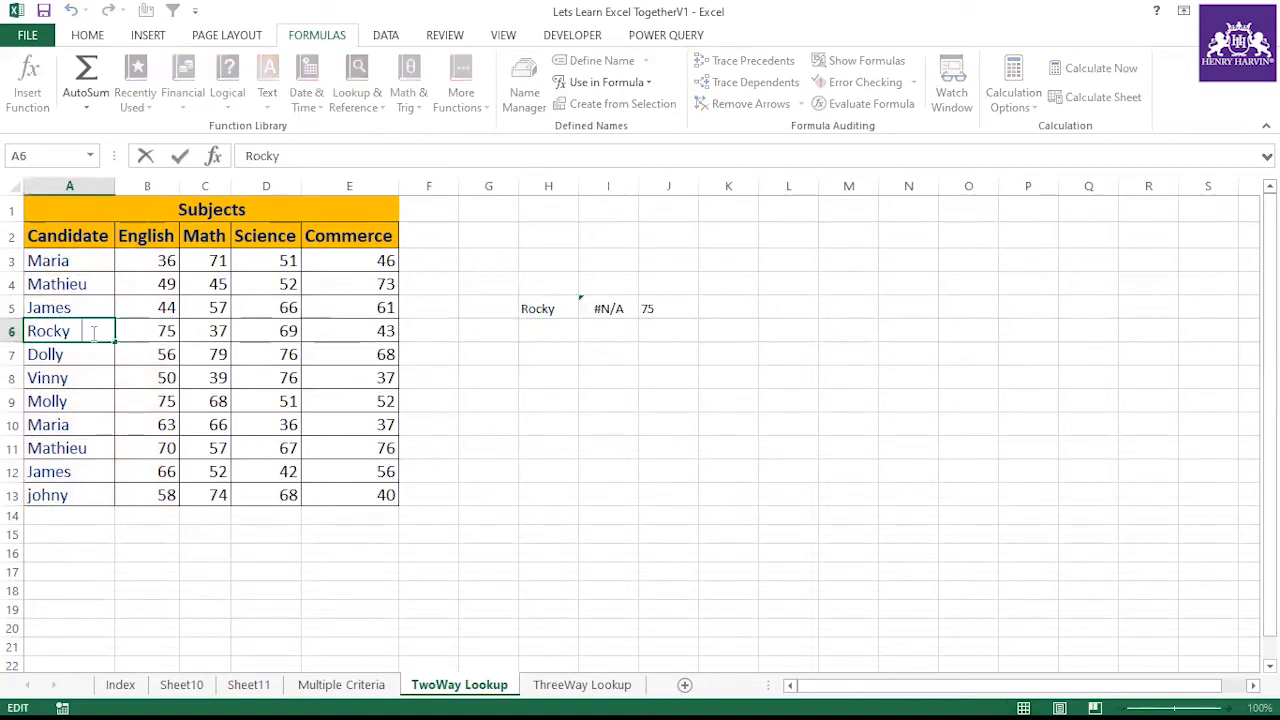
left_click(540, 310)
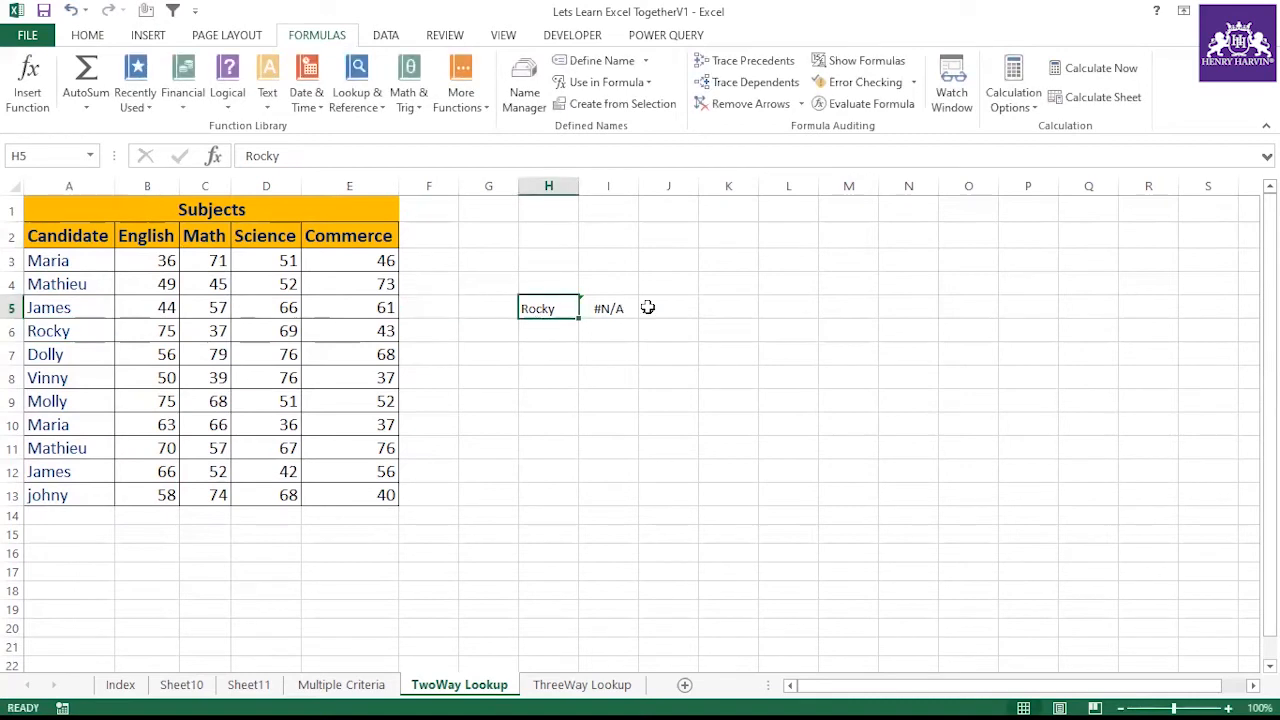
left_click(648, 308)
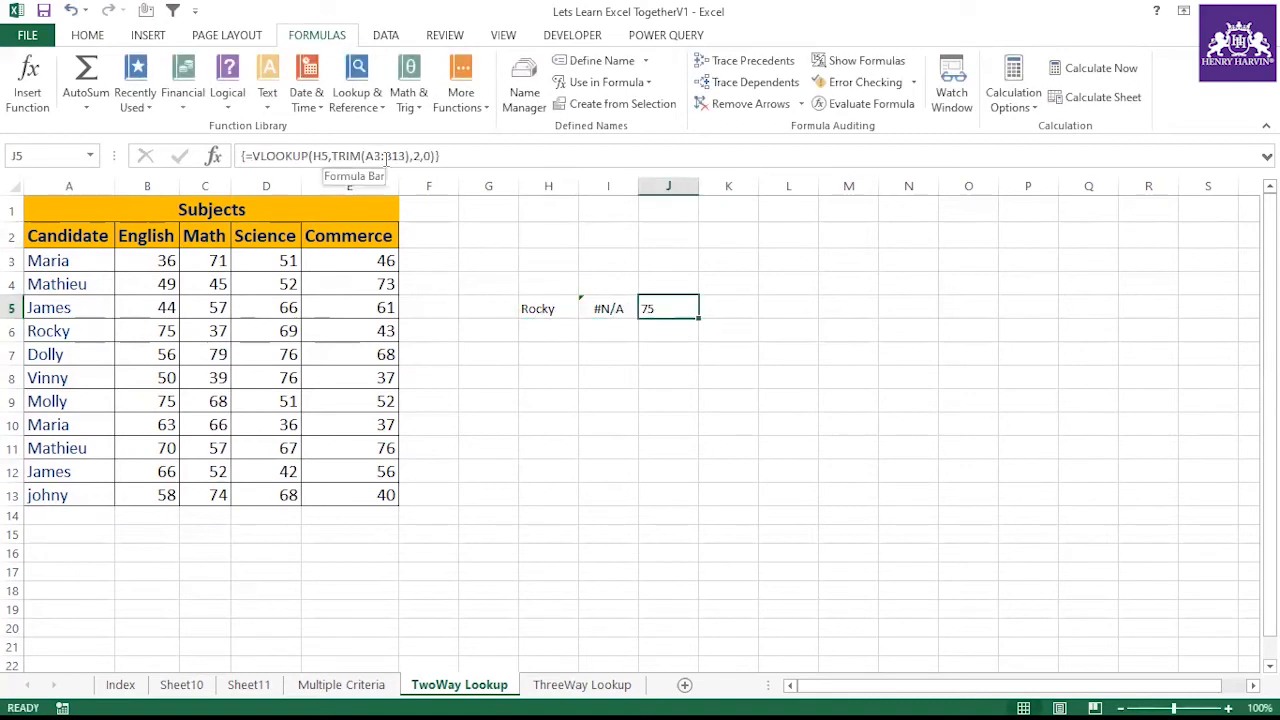
left_click(644, 385)
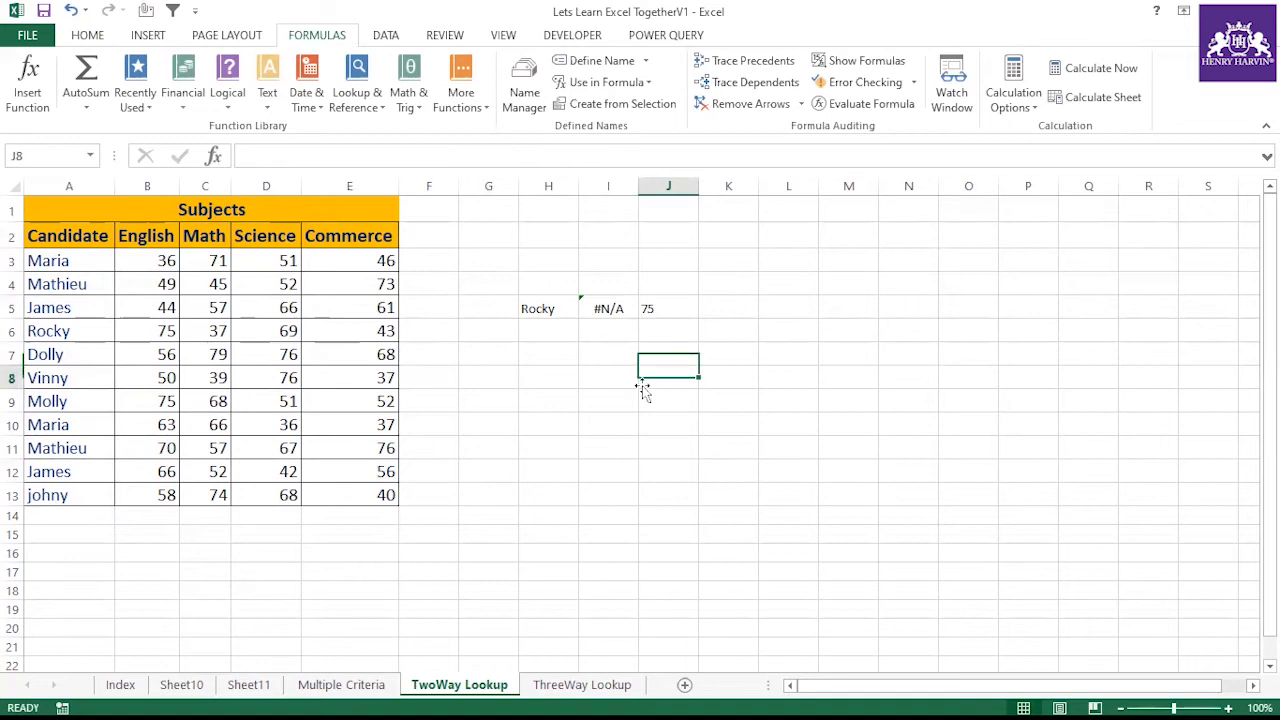
left_click(660, 310)
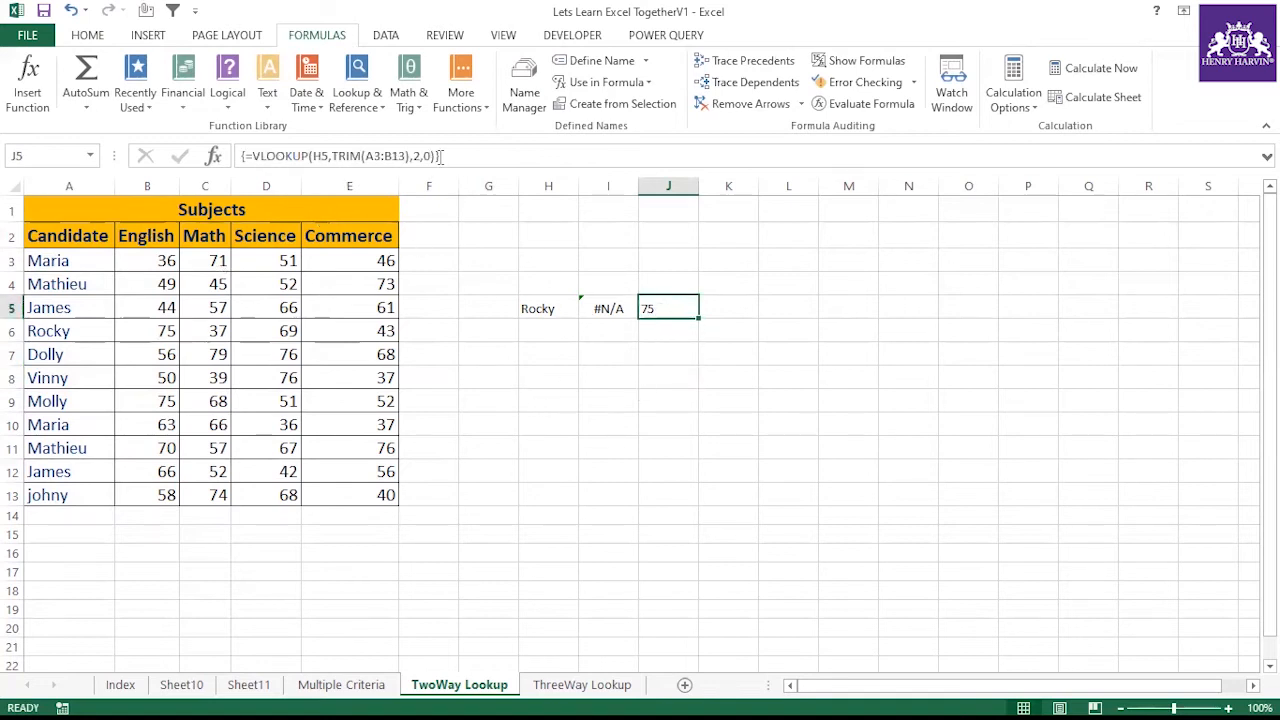
Write the note "By Pressing F2 CTRL +SHIFT +ENTER" in J2 and autofit column J
left_click(666, 244)
type("By")
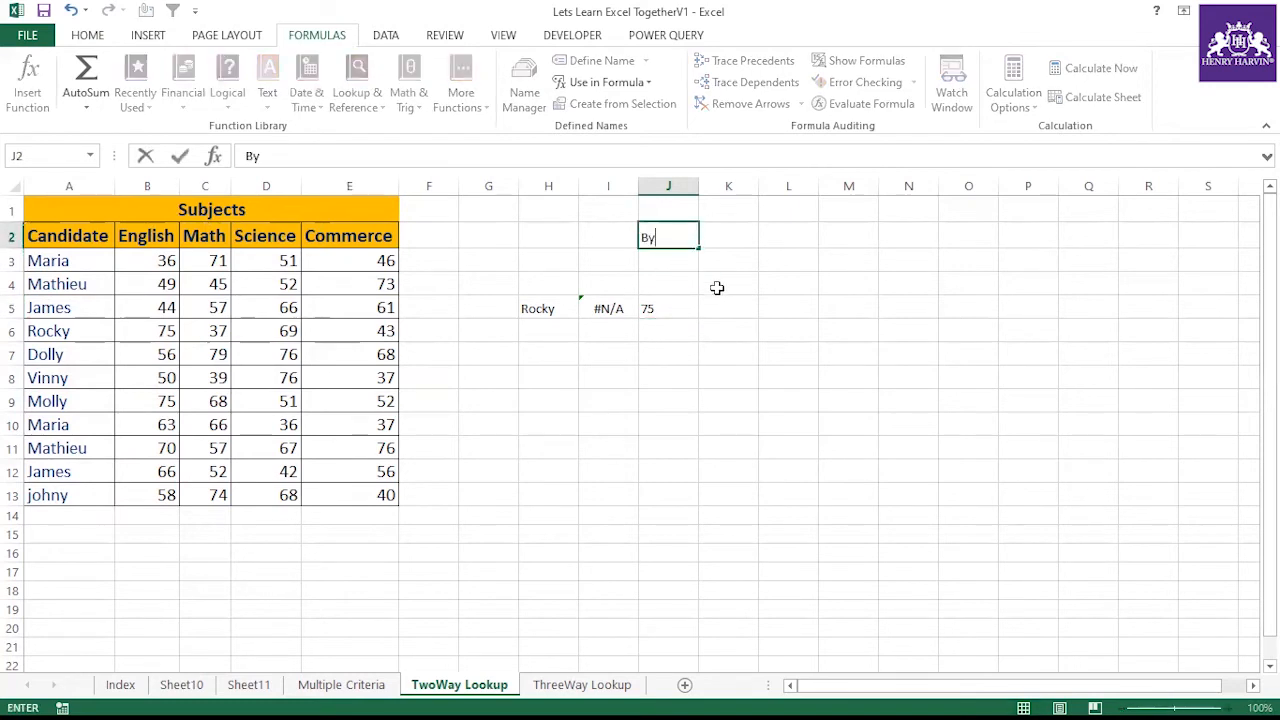
type(" Pressing F2")
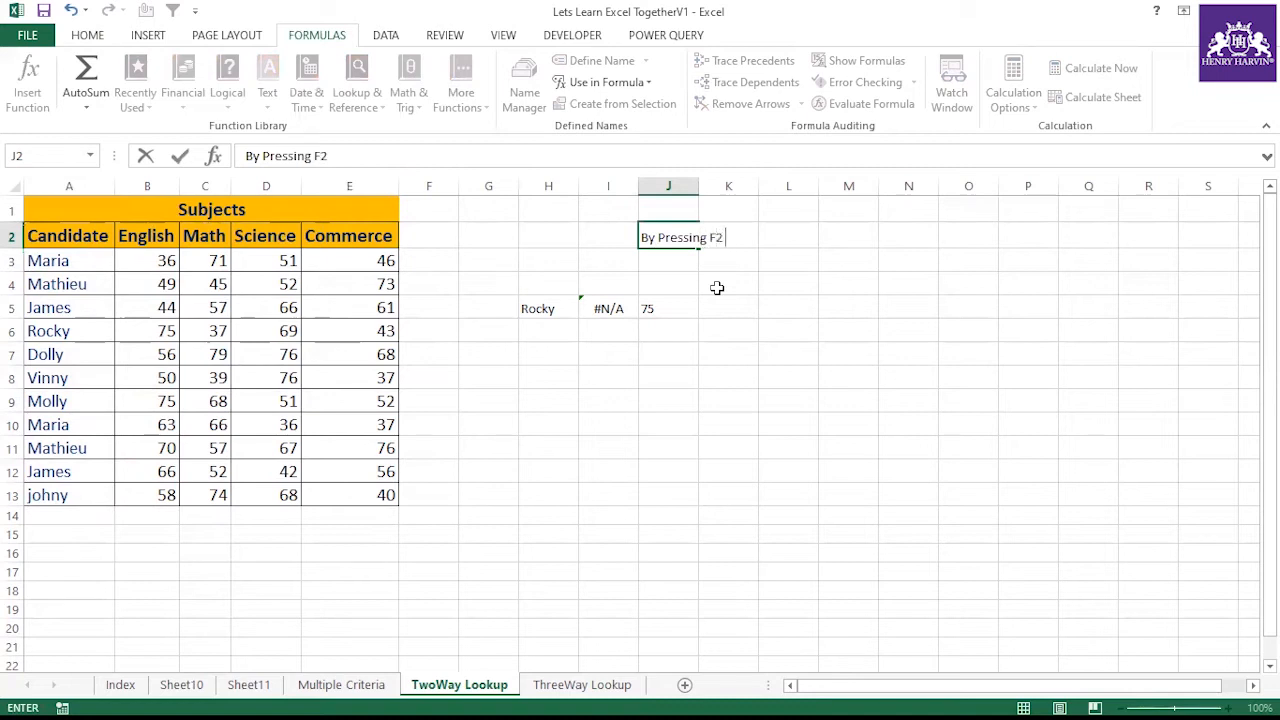
type(" CTRL +SHIFT +ENTER")
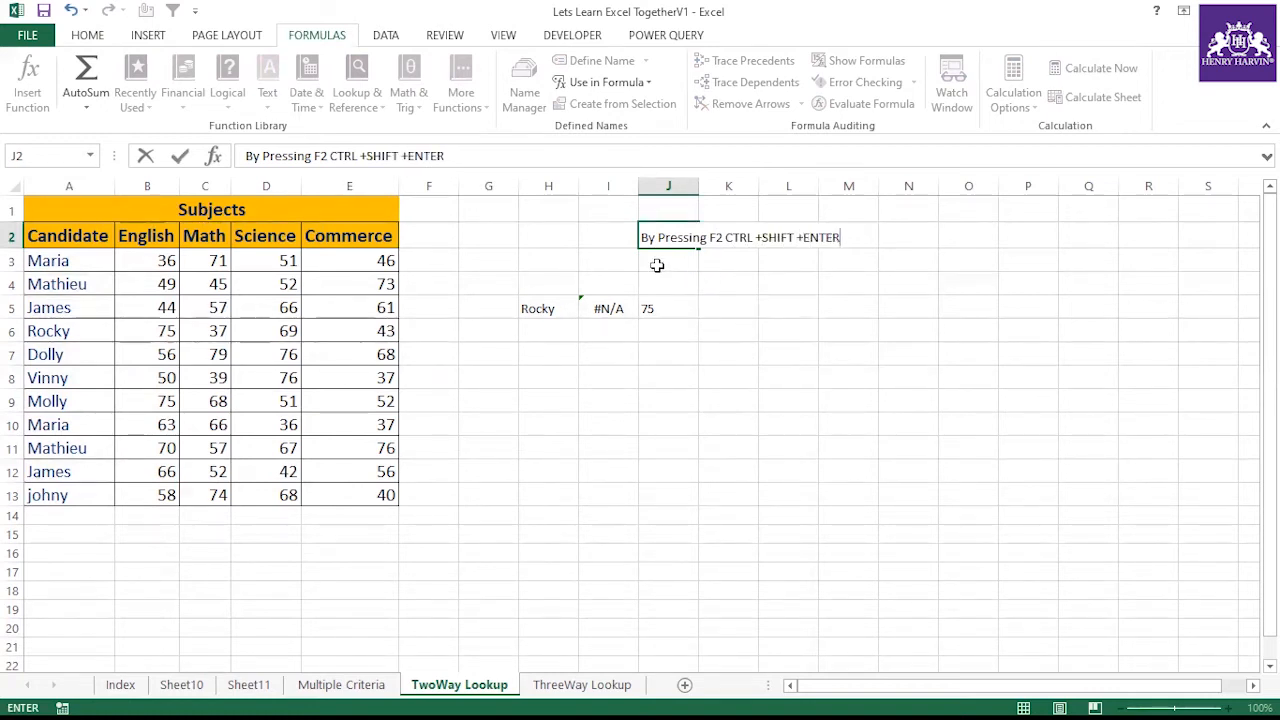
key("Return")
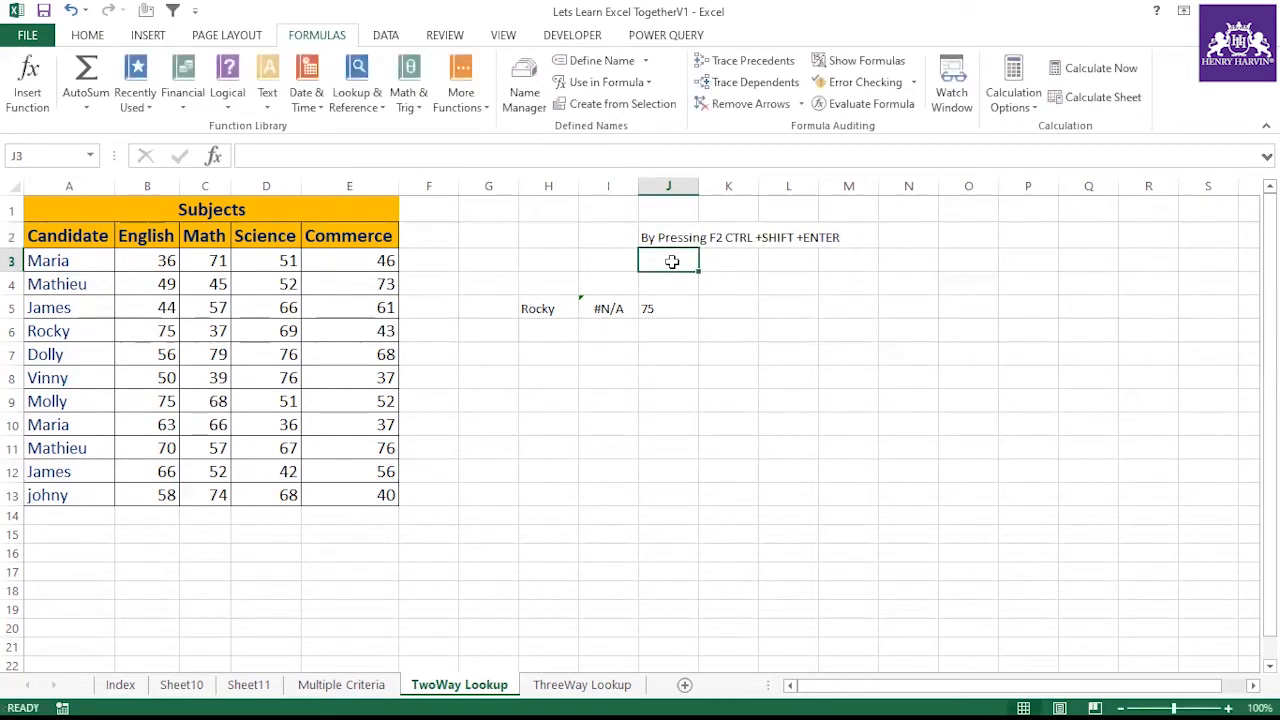
double_click(699, 186)
left_click(697, 234)
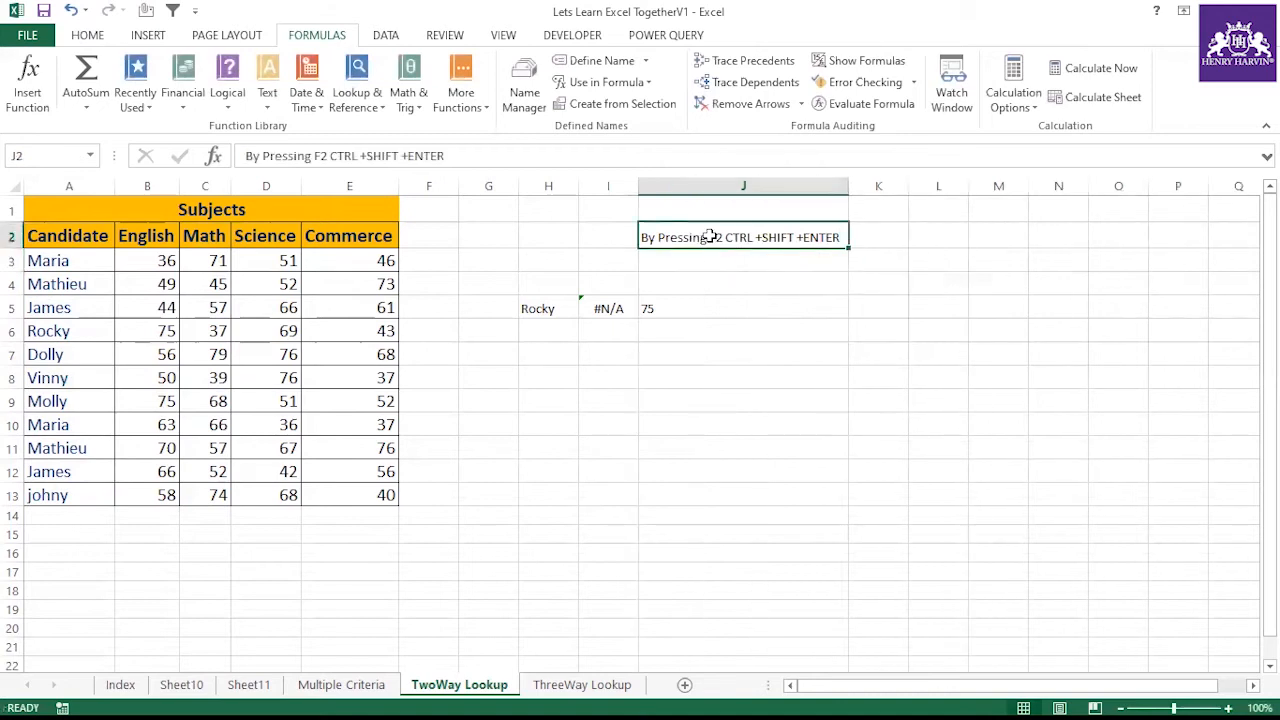
Write the note "to activate array formula" in J3
left_click(687, 257)
type("to")
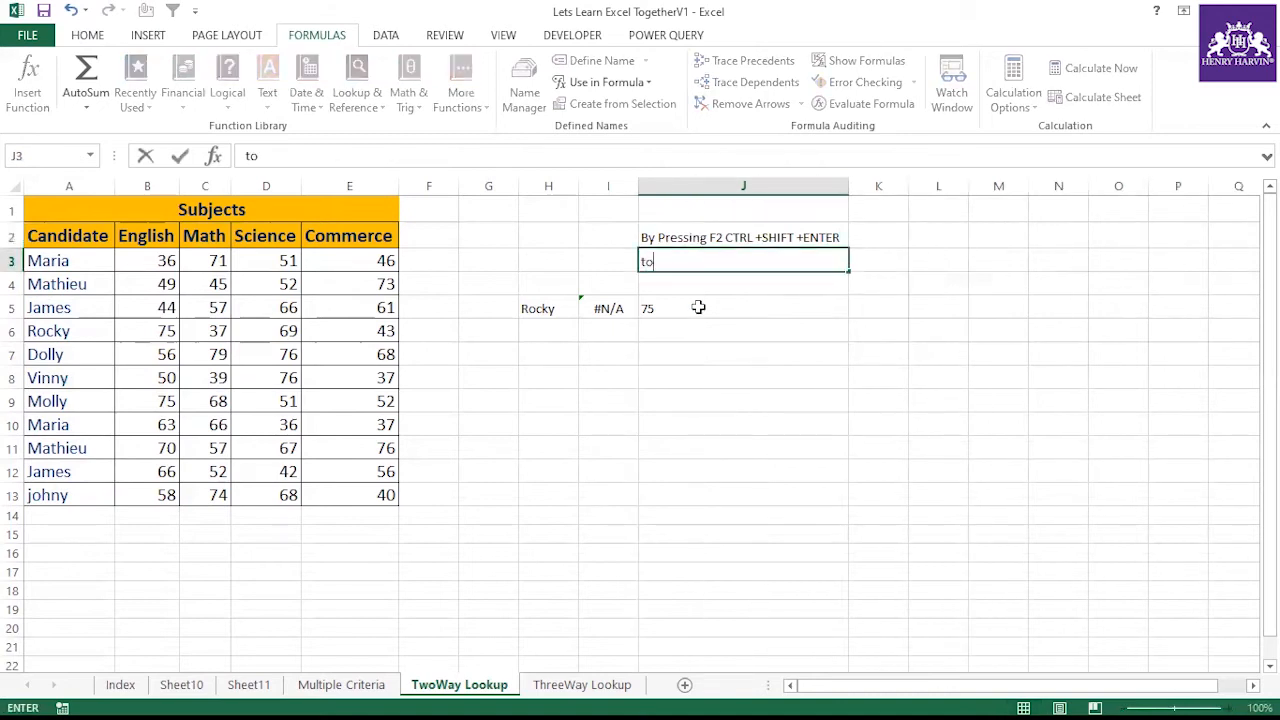
type(" activate array formul")
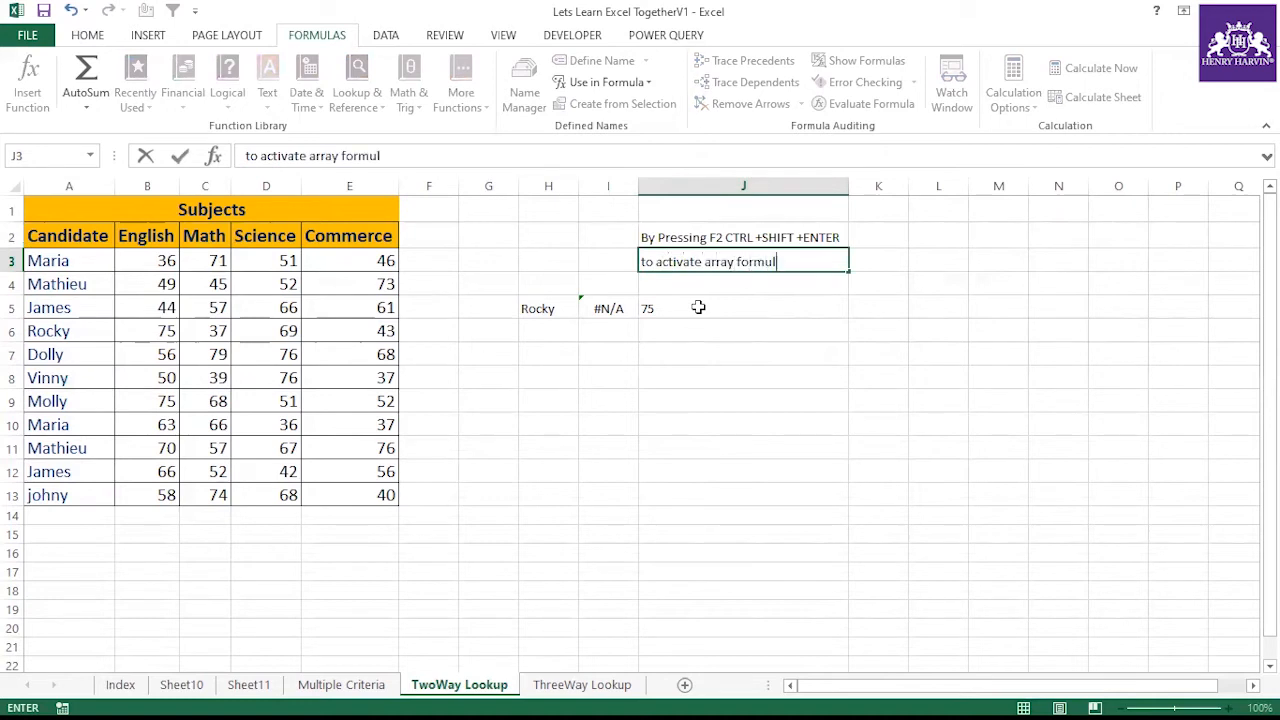
Re-enter J5's VLOOKUP formula as a normal, non-array formula
left_click(769, 308)
left_click(470, 155)
key("Return")
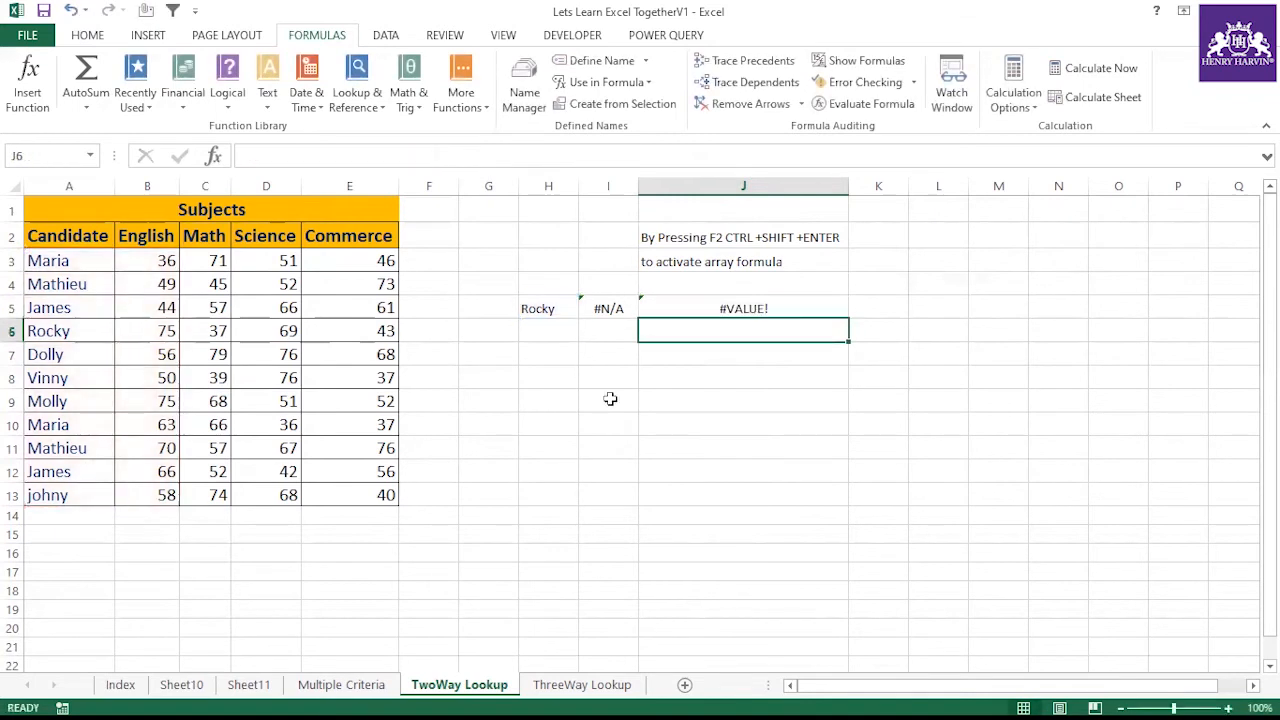
key("Down")
key("Down")
key("Down")
left_click(543, 312)
left_click(680, 312)
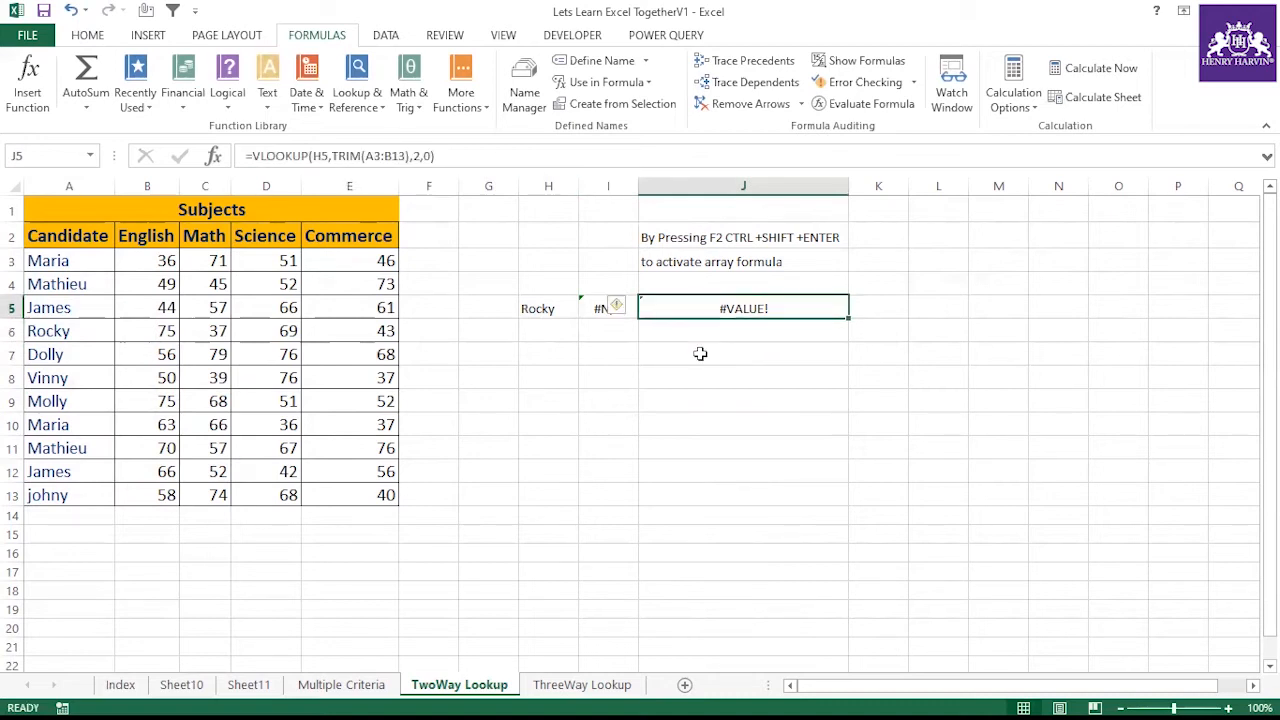
Re-enter J5's VLOOKUP formula as an array formula
key("F2")
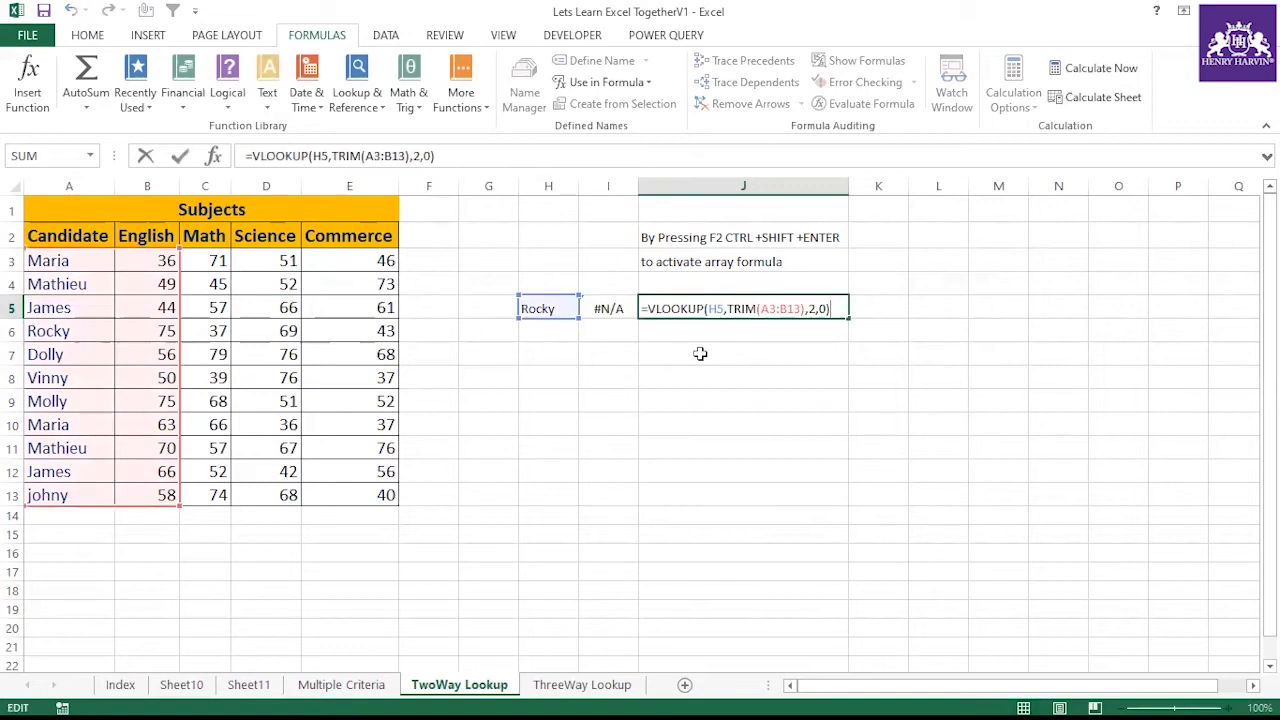
key("ctrl+shift+Return")
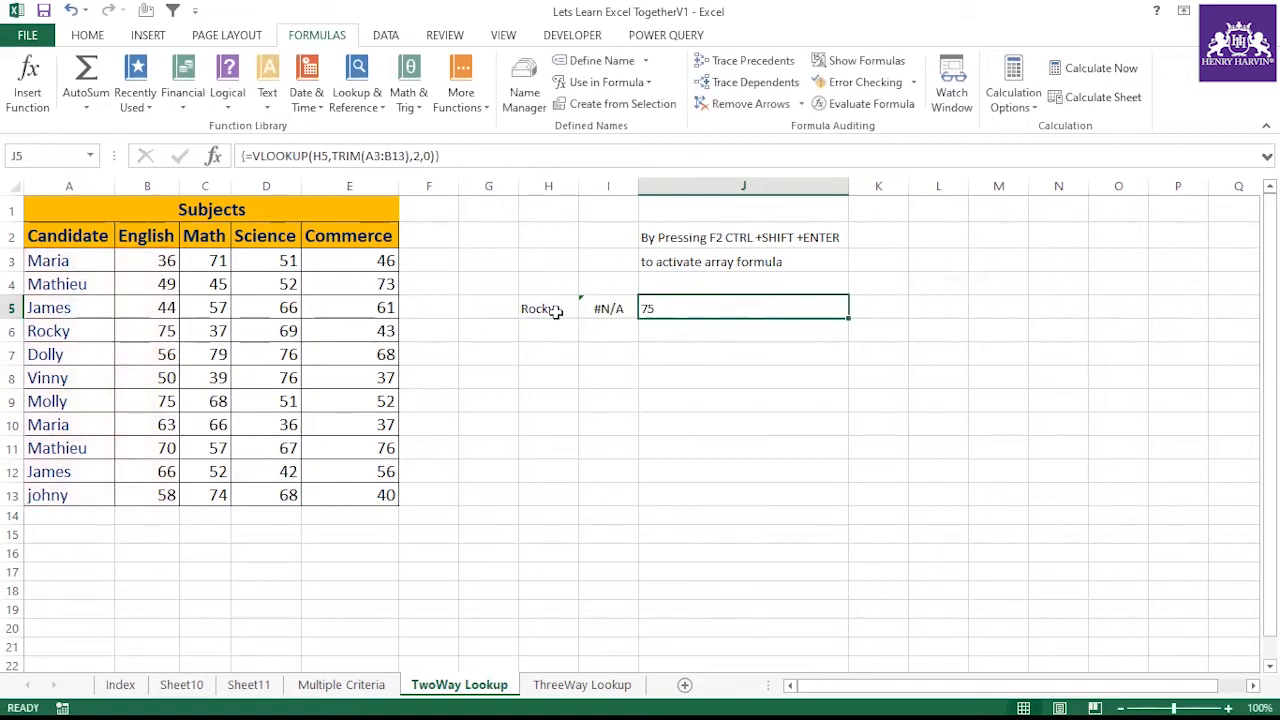
double_click(87, 358)
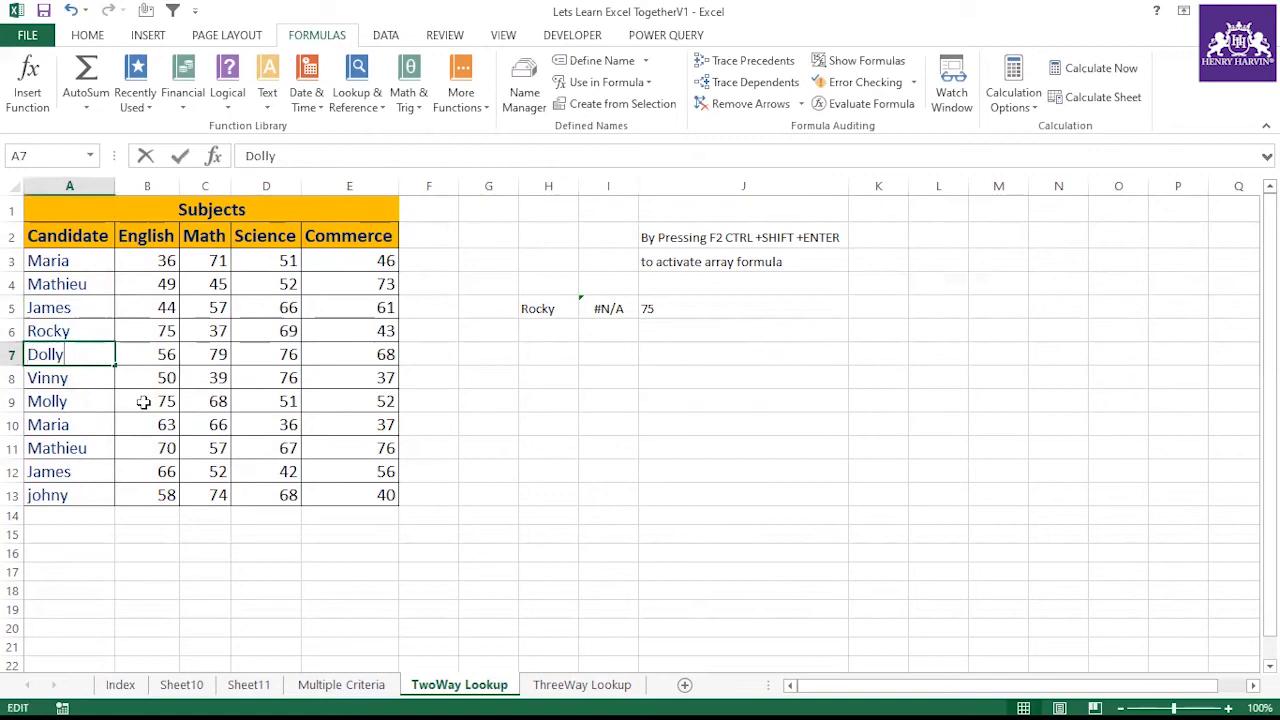
left_click(556, 410)
Change the lookup name in H5 to Dolly
left_click(551, 293)
left_click(538, 309)
type("Dol")
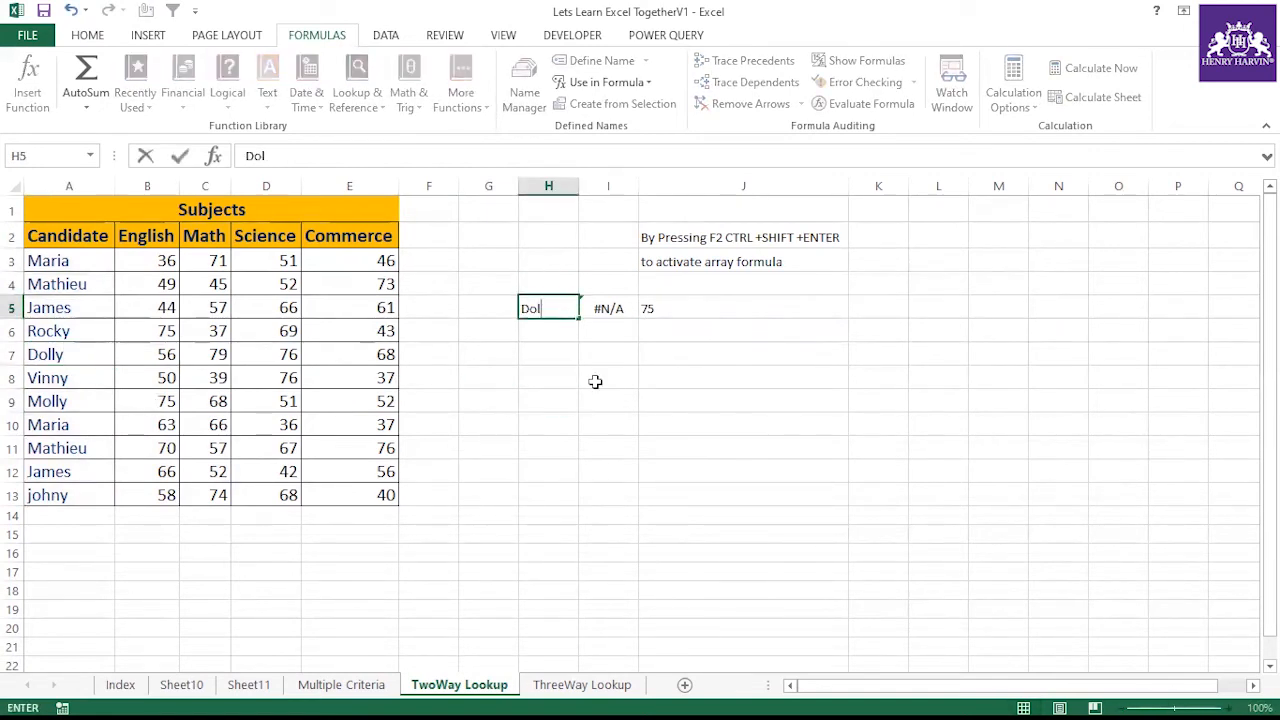
type("ly")
left_click(597, 380)
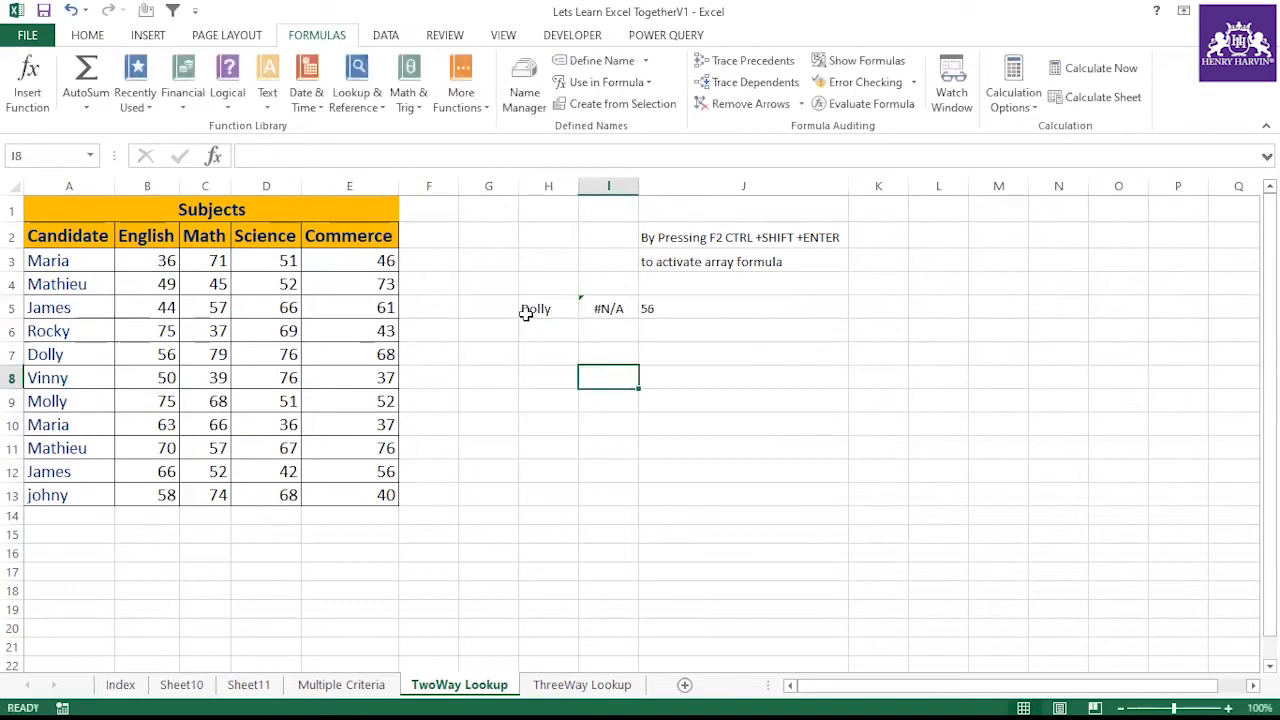
Compare Dolly's English score in row 7 with the result in J5
left_click(75, 355)
left_click(155, 352)
left_click(662, 307)
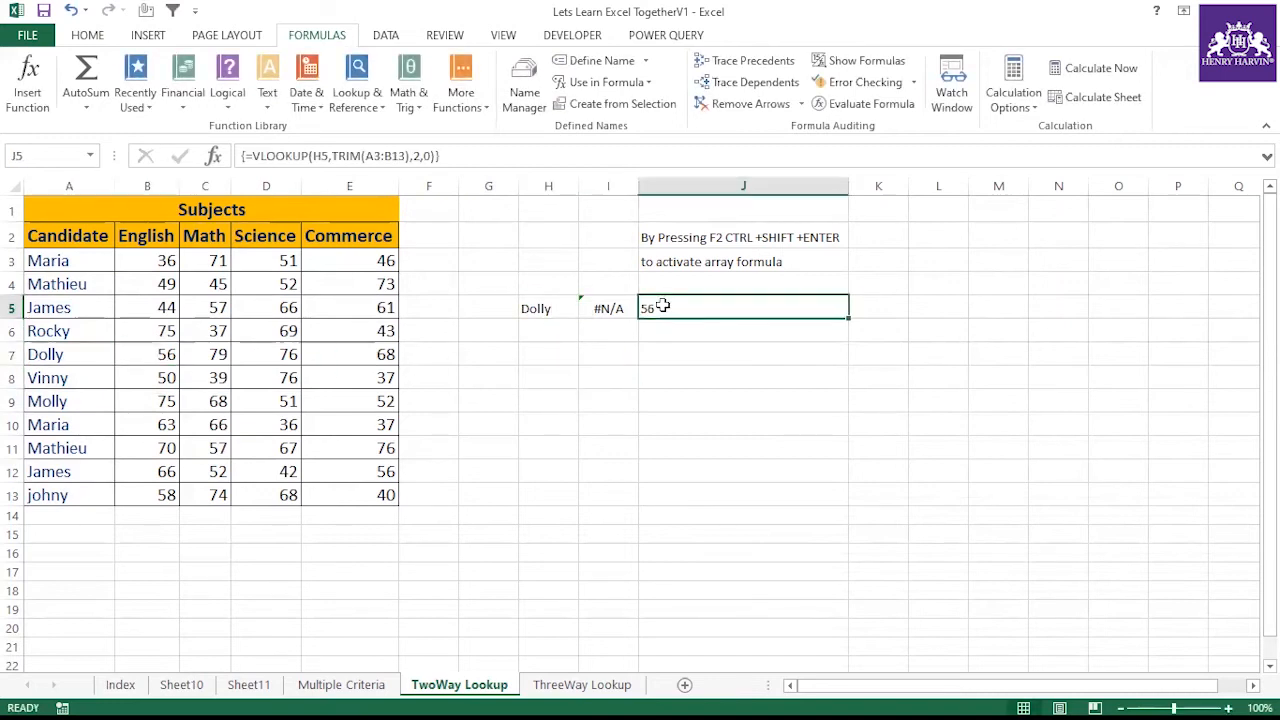
On the Index sheet, add a check mark in G10 beside the VLOOKUP debugging topic
left_click(121, 685)
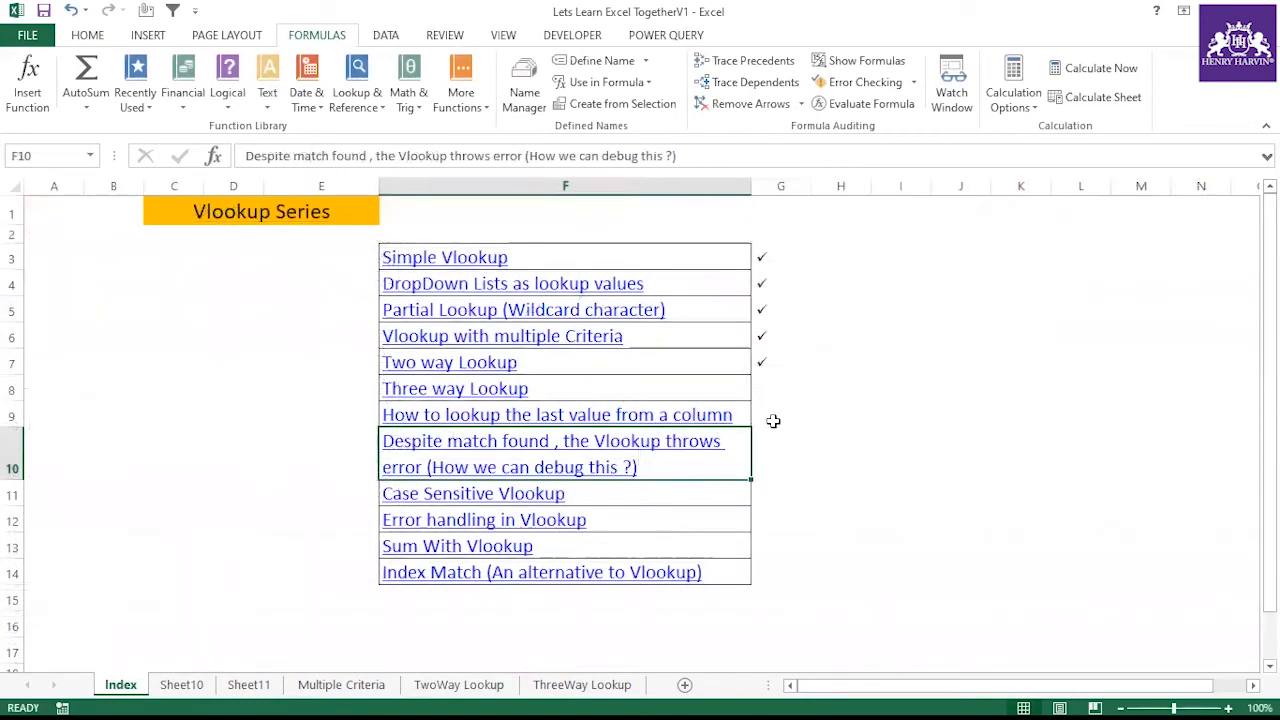
double_click(768, 448)
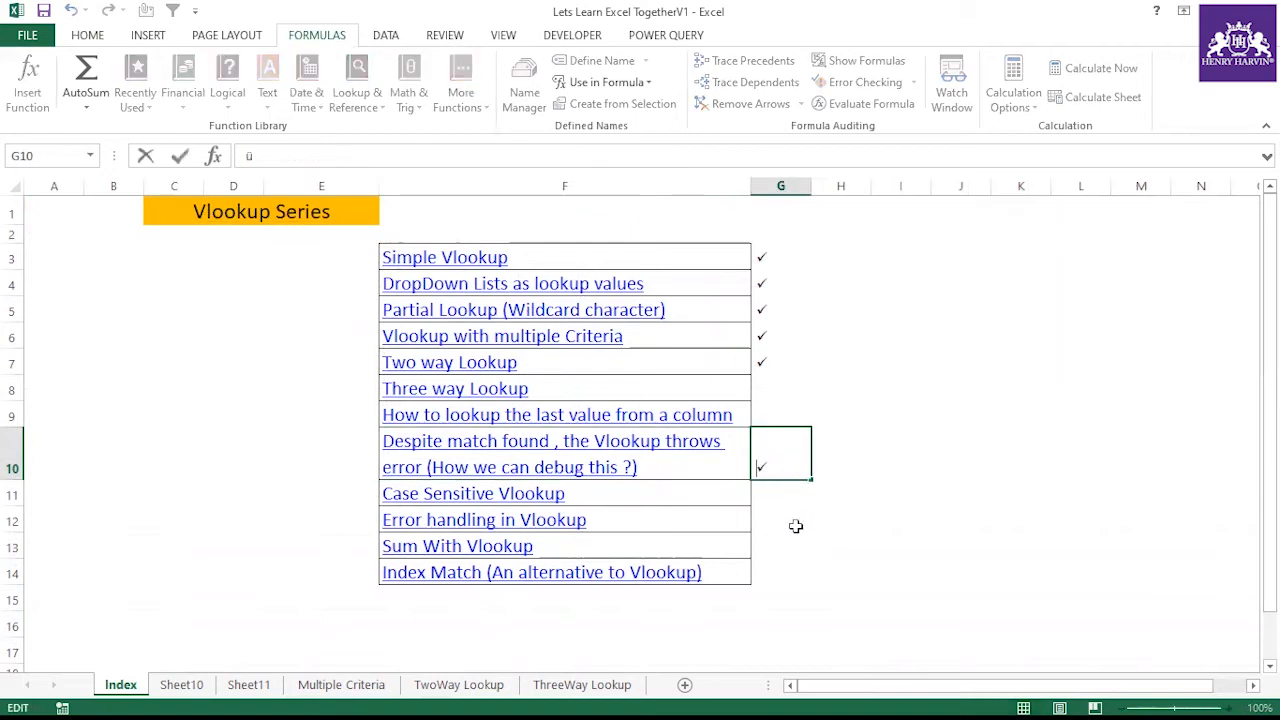
left_click(771, 562)
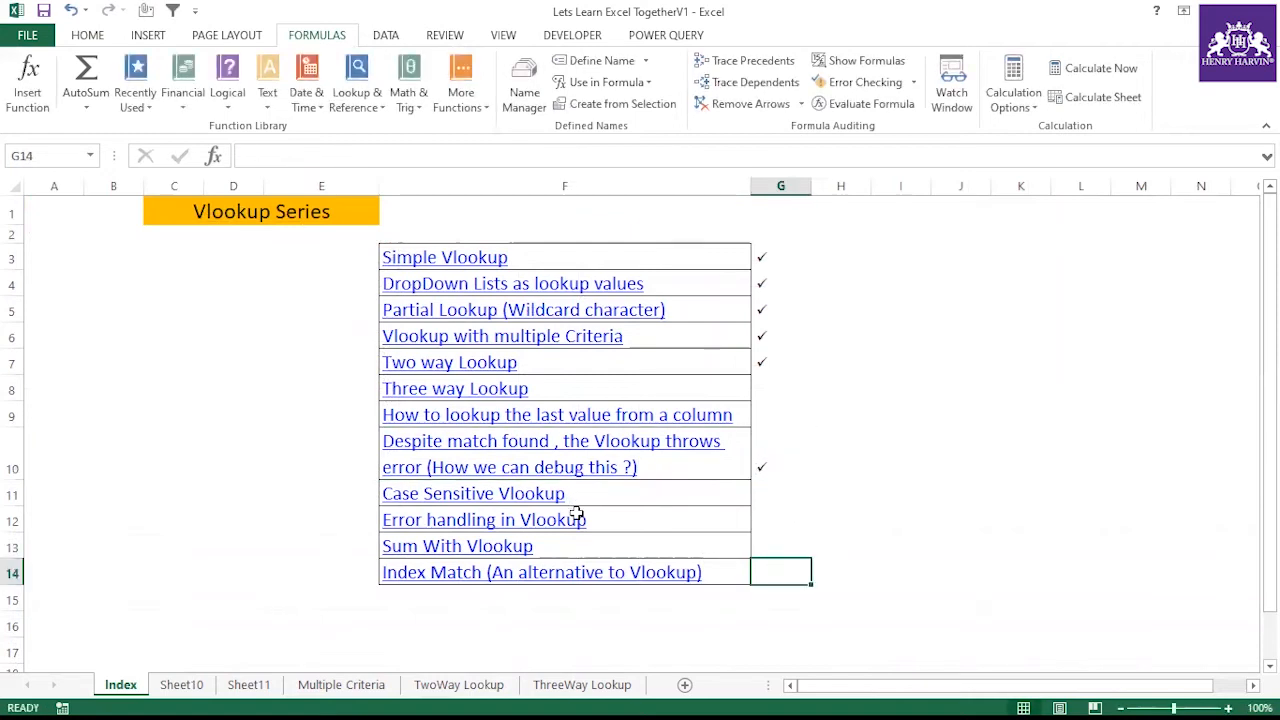
Add a check mark in G12 beside the Error handling in Vlookup topic and return to TwoWay Lookup
left_click(577, 514)
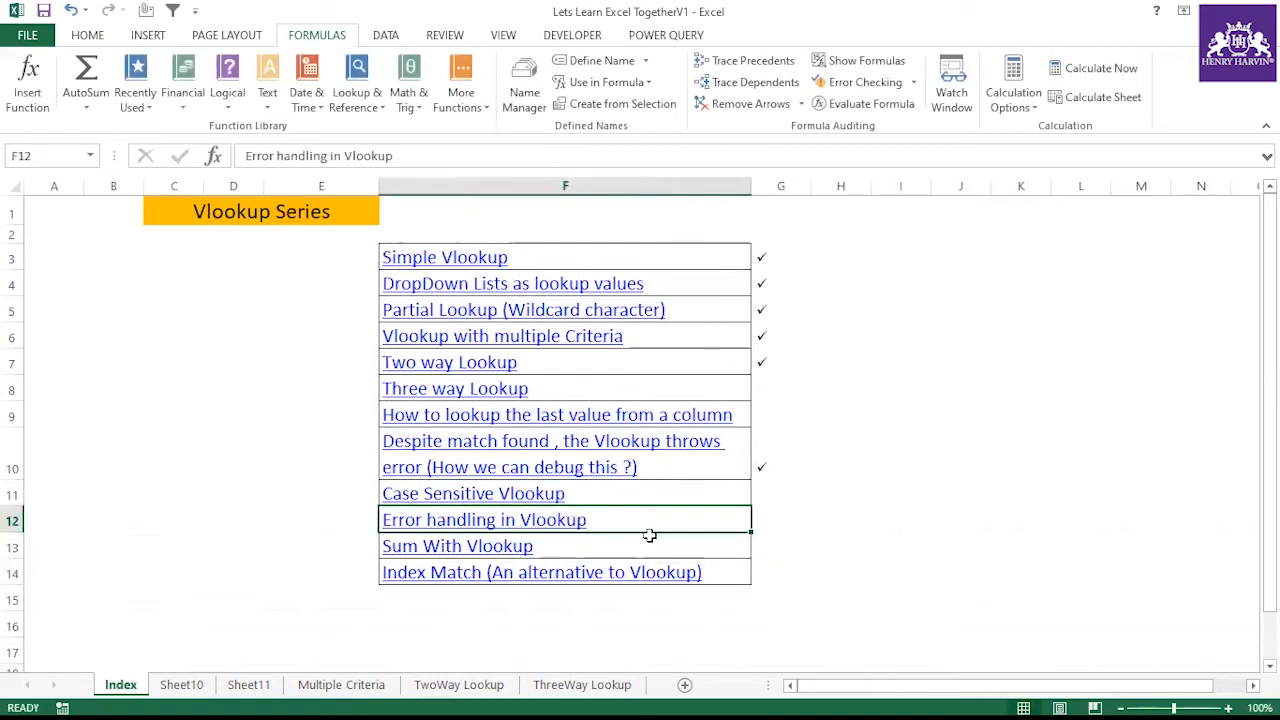
left_click(755, 521)
type("ü")
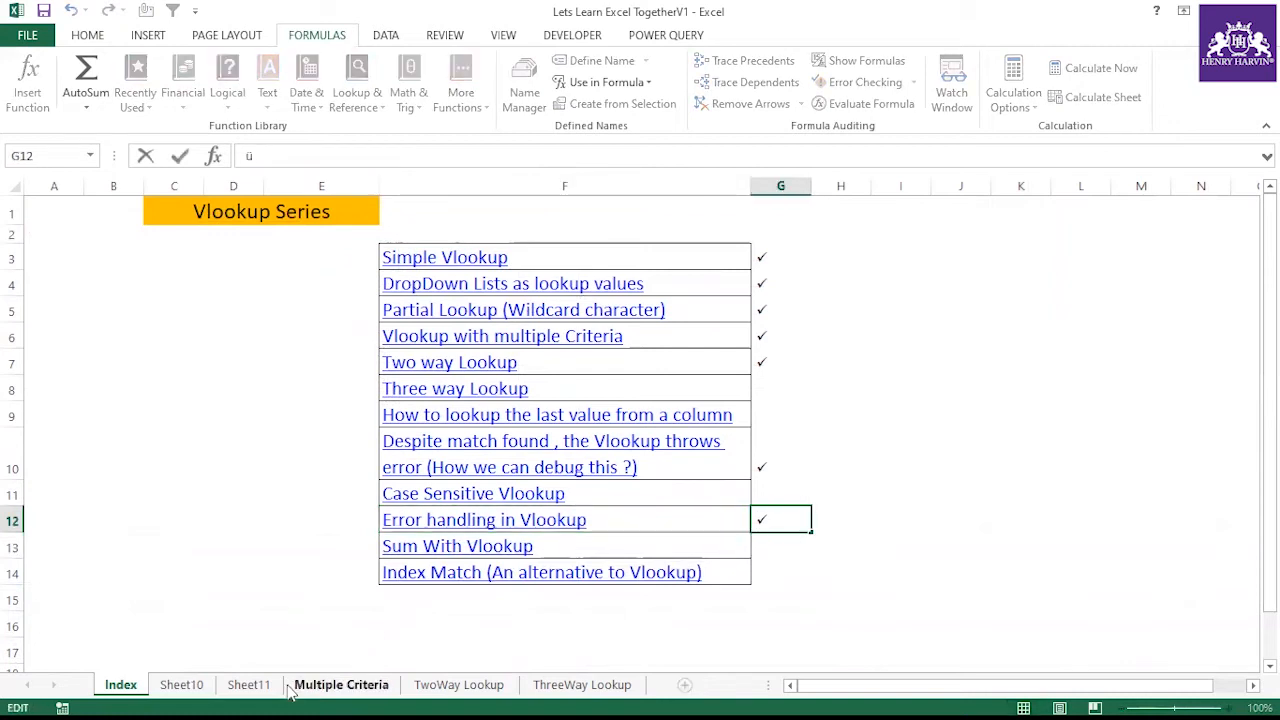
left_click(432, 686)
Change the lookup name in H5 to AB
left_click(649, 379)
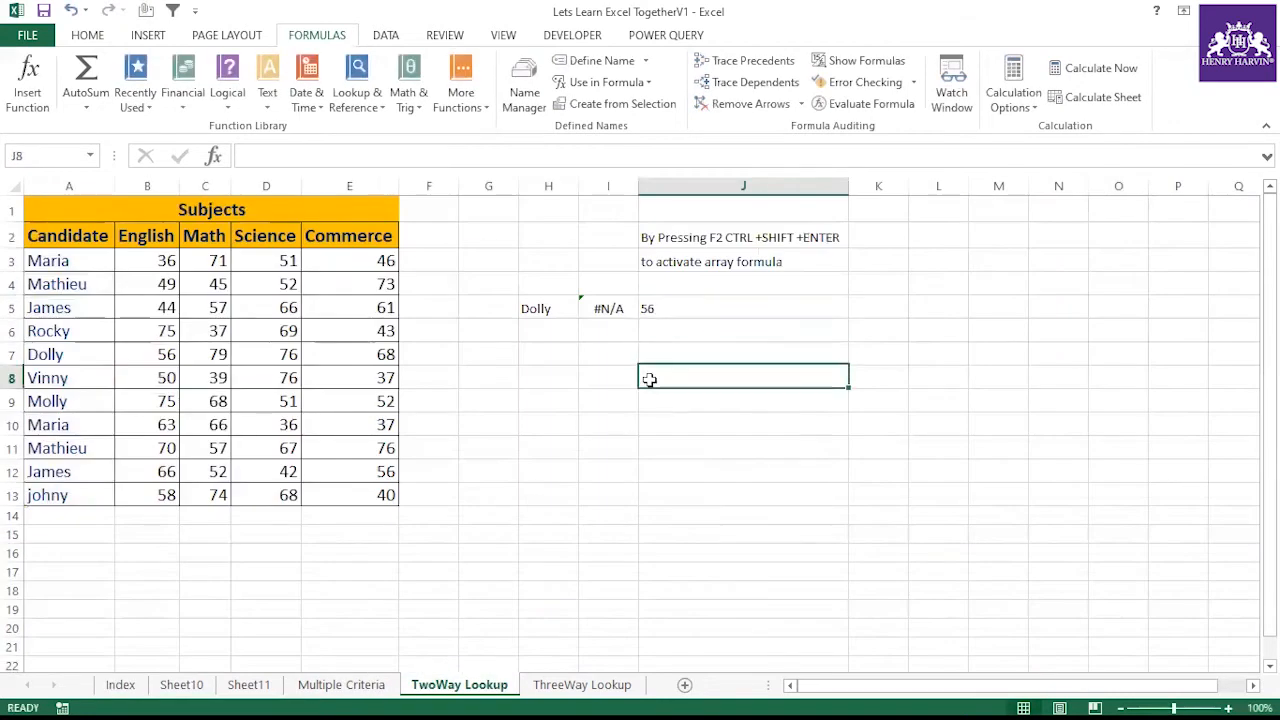
left_click(556, 308)
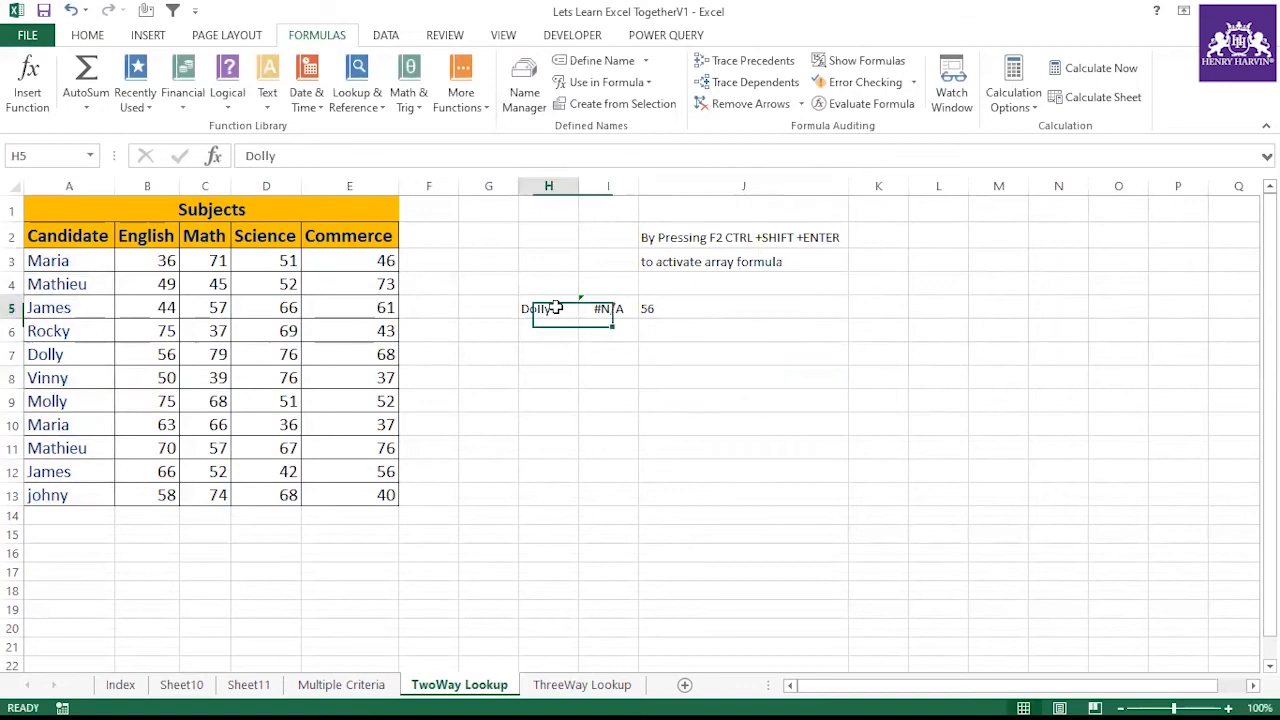
key("BackSpace")
type("ABC")
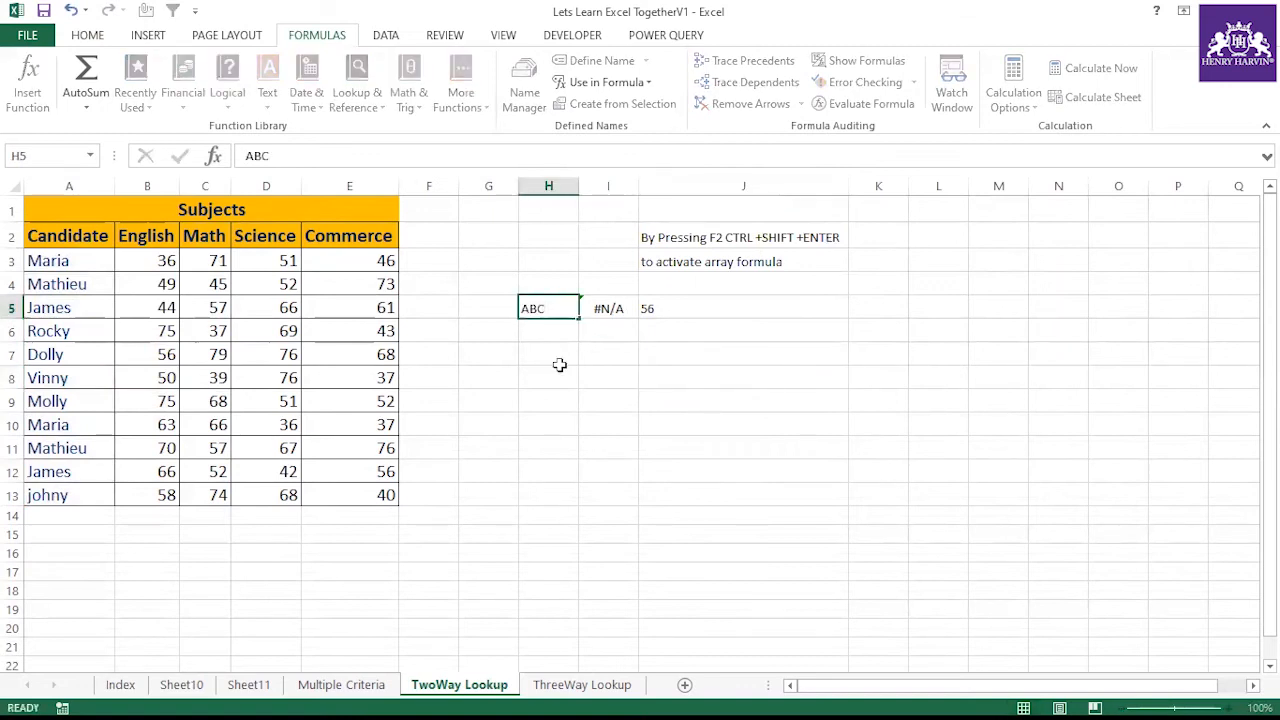
left_click(560, 368)
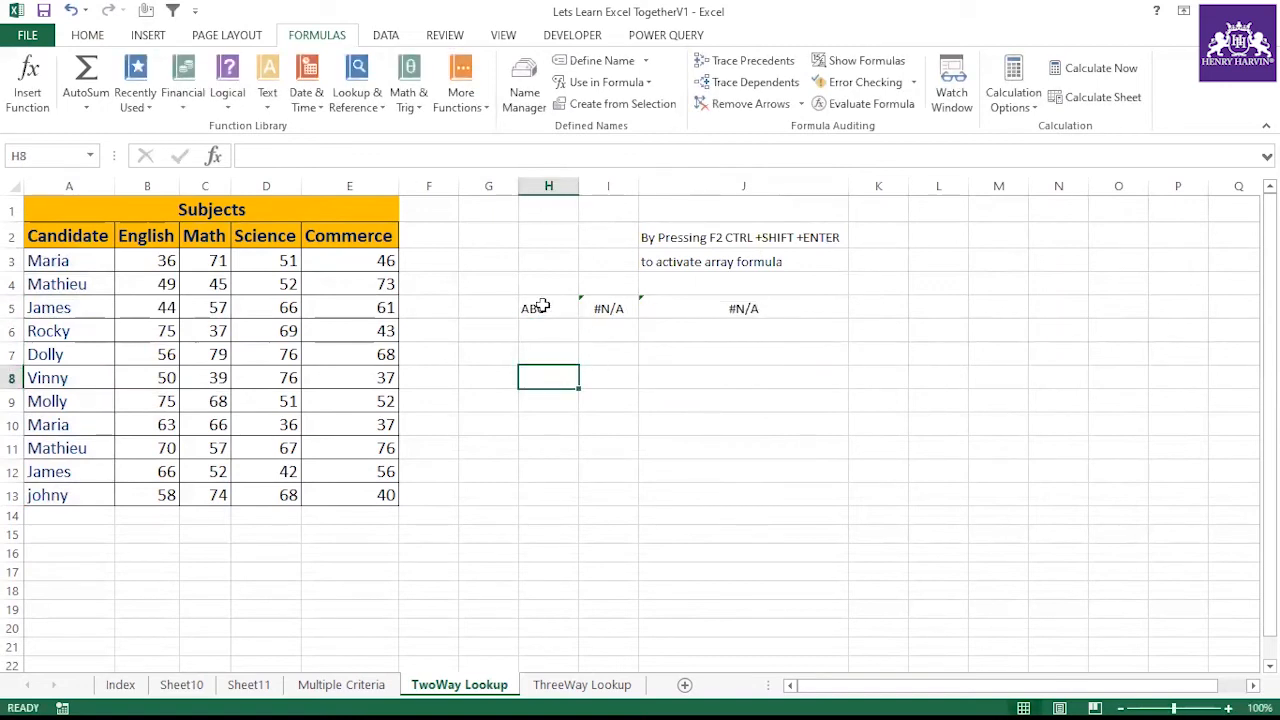
Clear the lookup cells from H5 to J5
left_click_drag(561, 312, 780, 300)
key("Delete")
left_click(690, 377)
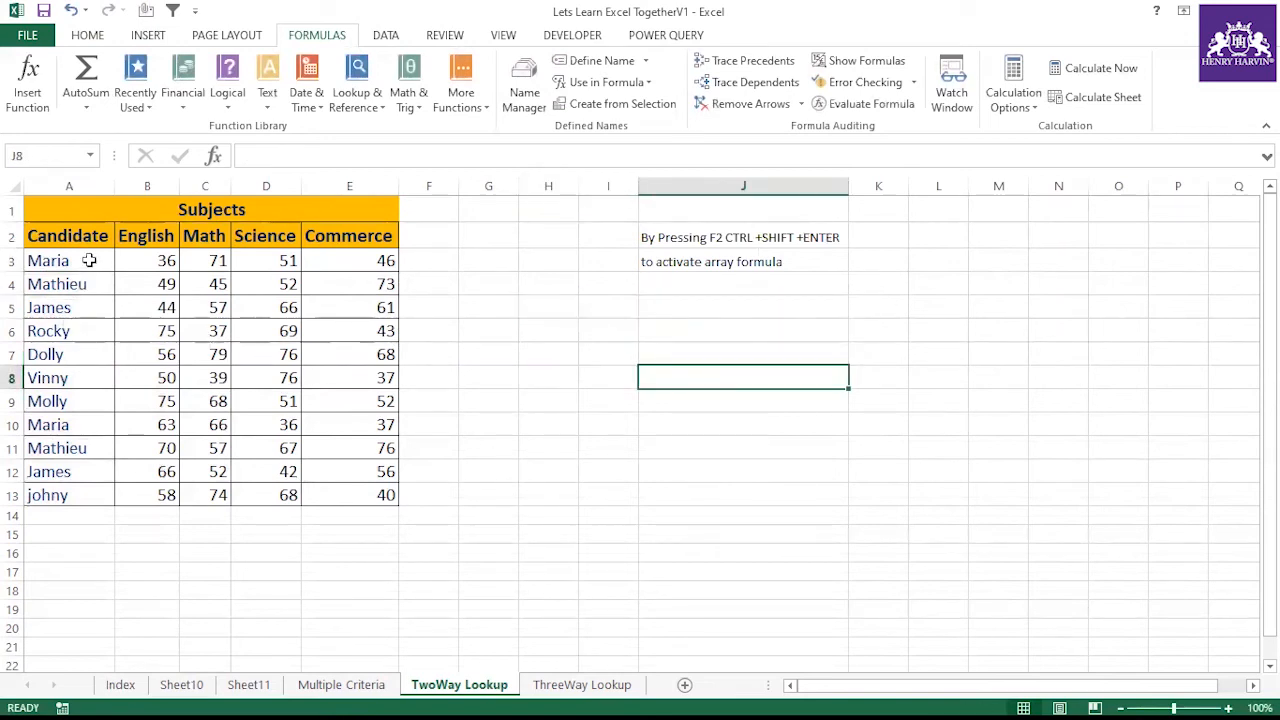
Run Text to Columns on the candidate names in A3:A13 with the default settings
left_click_drag(89, 259, 89, 494)
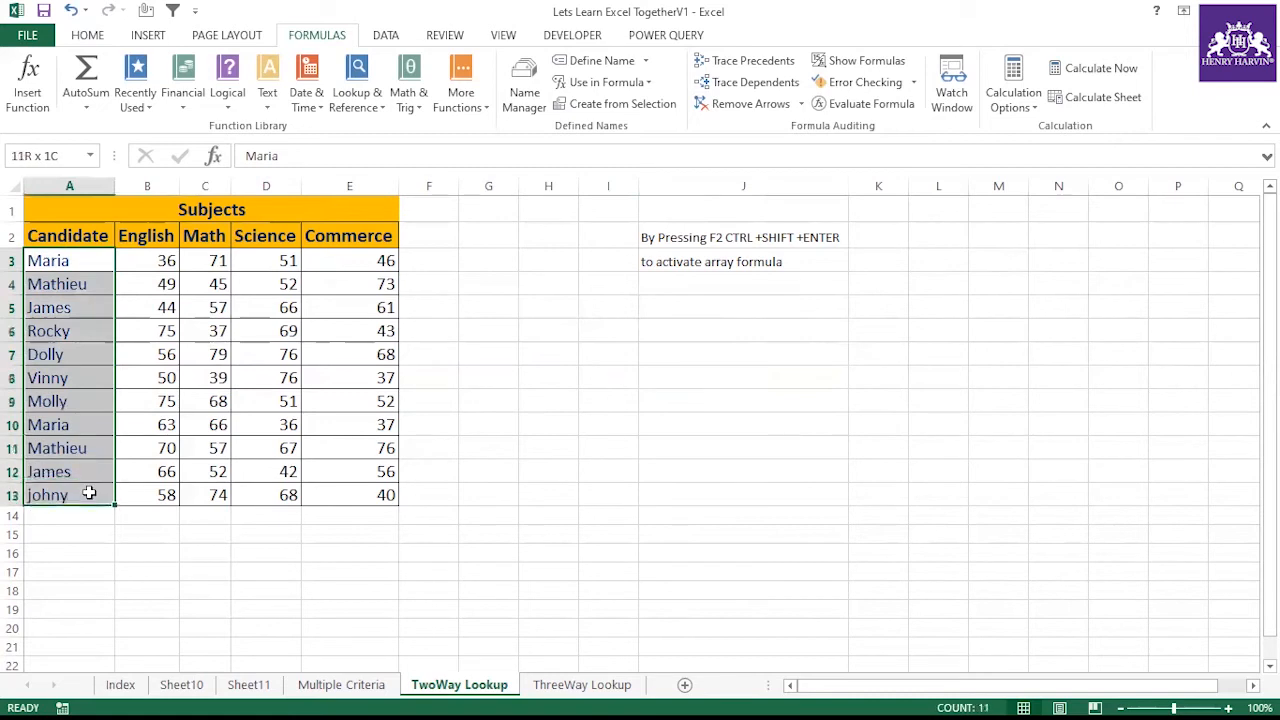
left_click(386, 37)
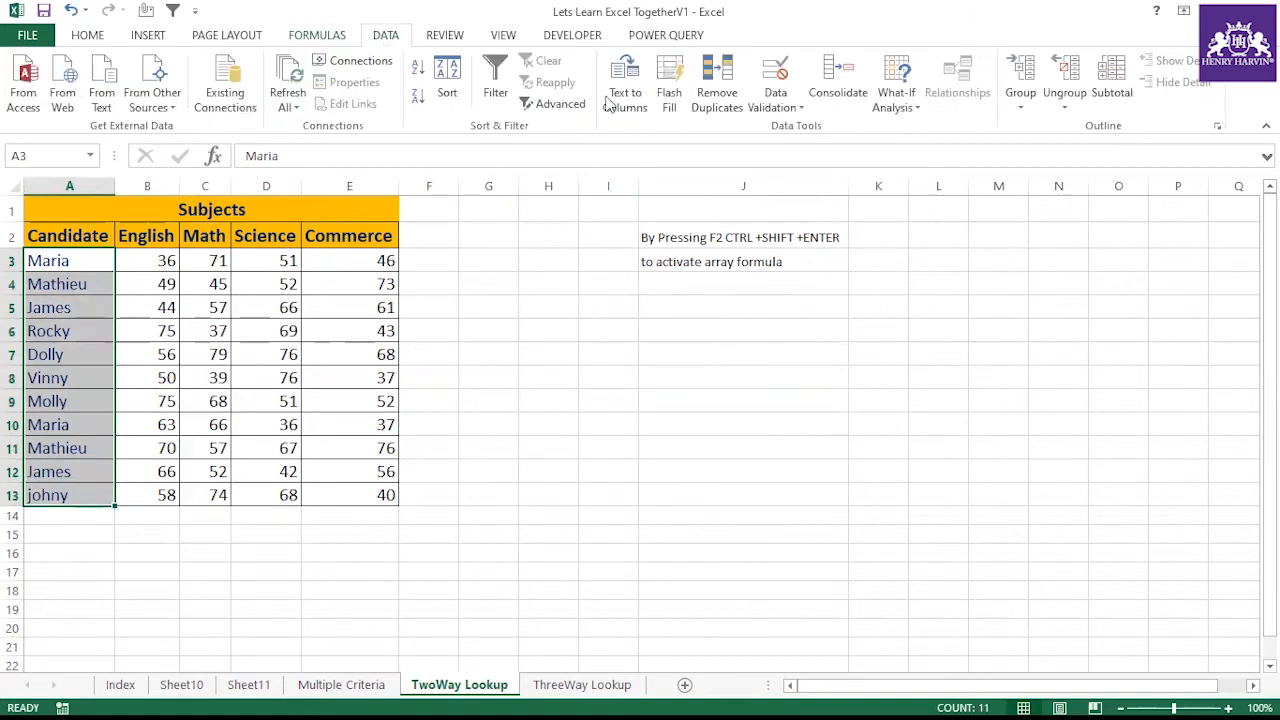
left_click(622, 92)
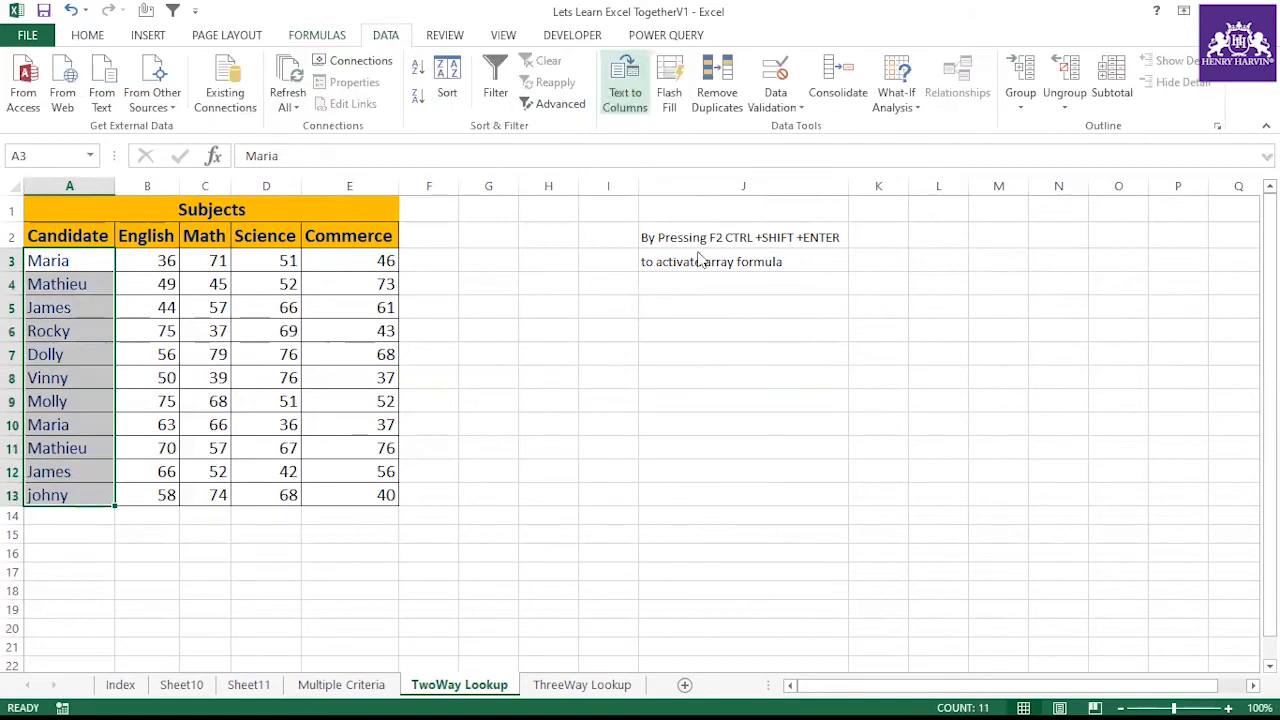
left_click(1146, 380)
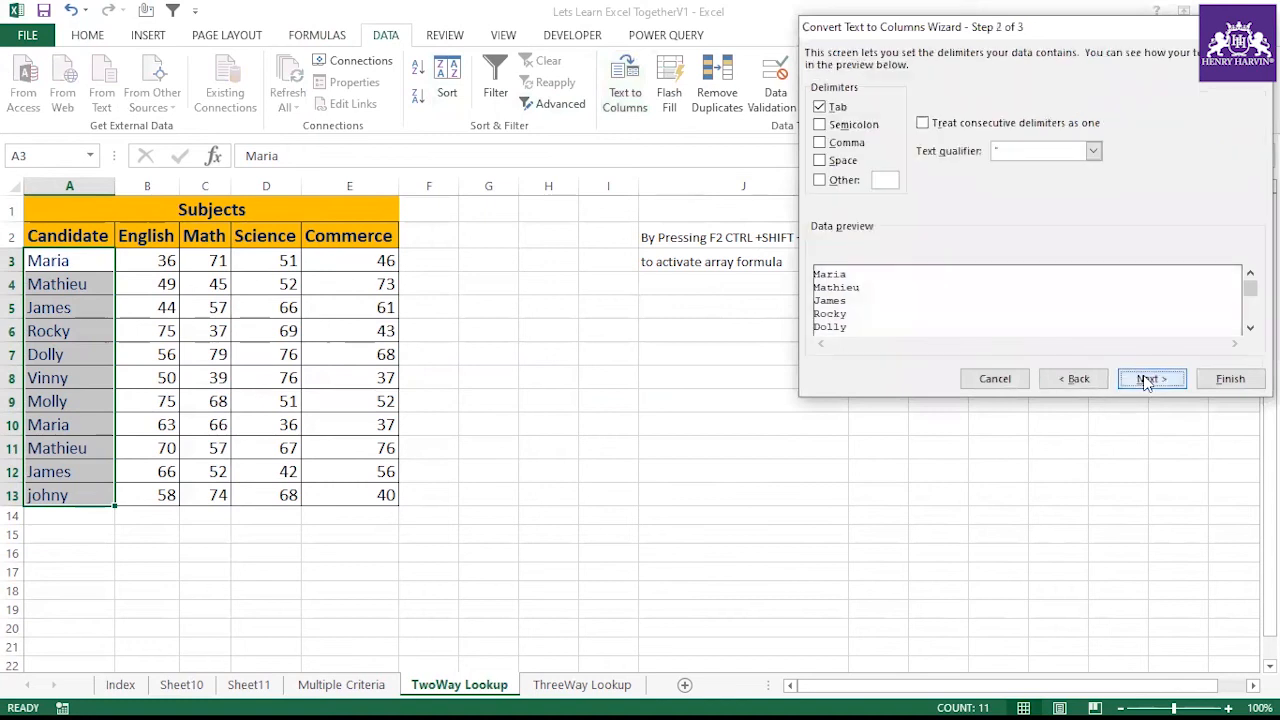
left_click(1148, 379)
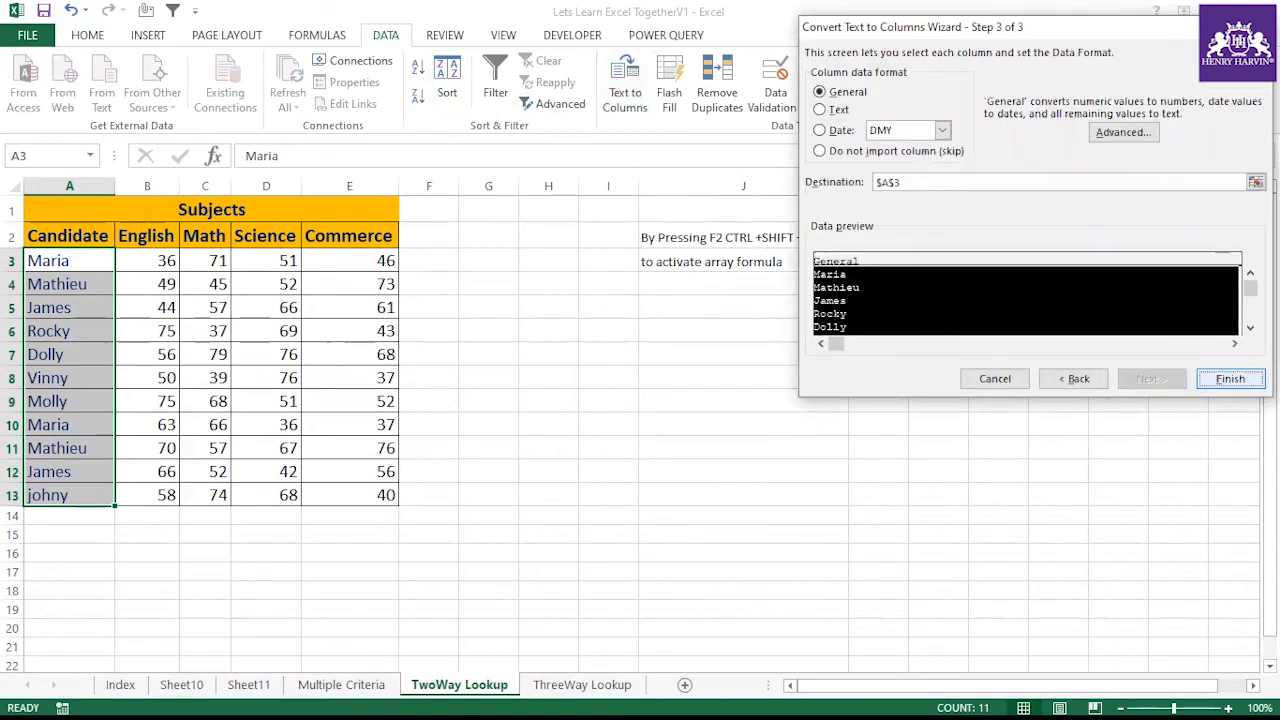
left_click(1218, 379)
Inspect the Dolly cell in A7 for trailing spaces
left_click(80, 350)
key("F2")
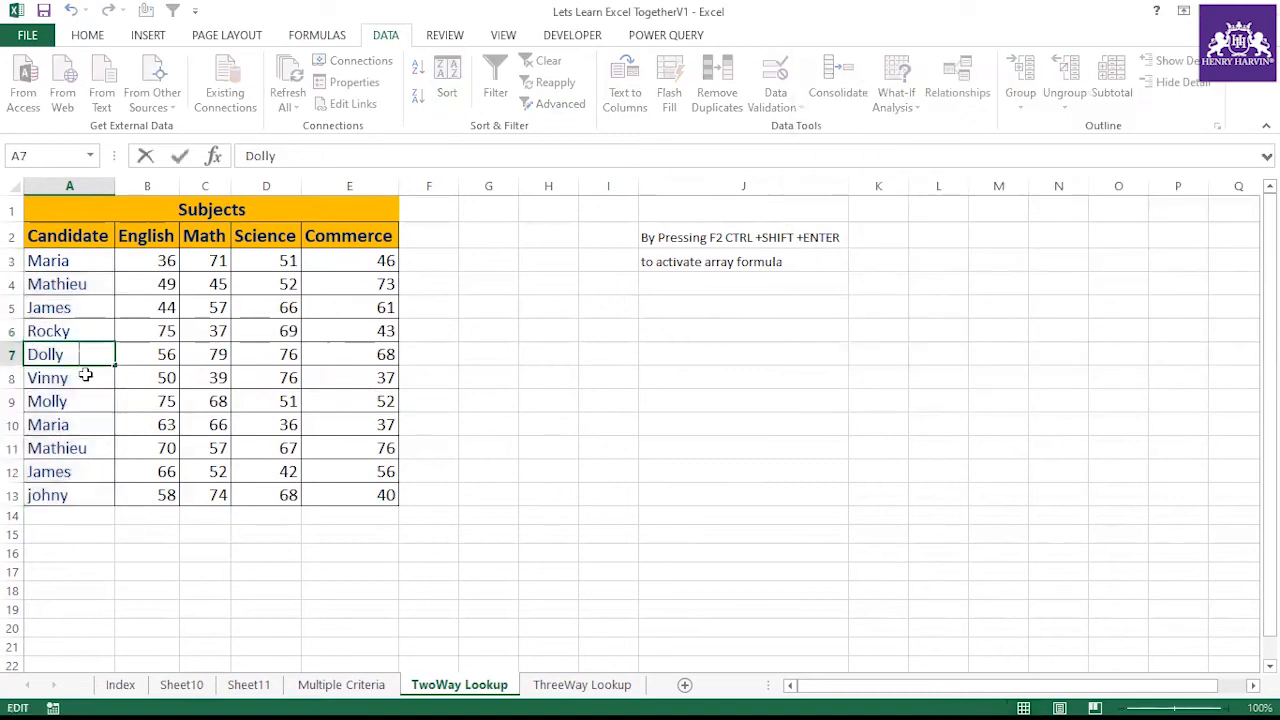
left_click(85, 379)
left_click(75, 261)
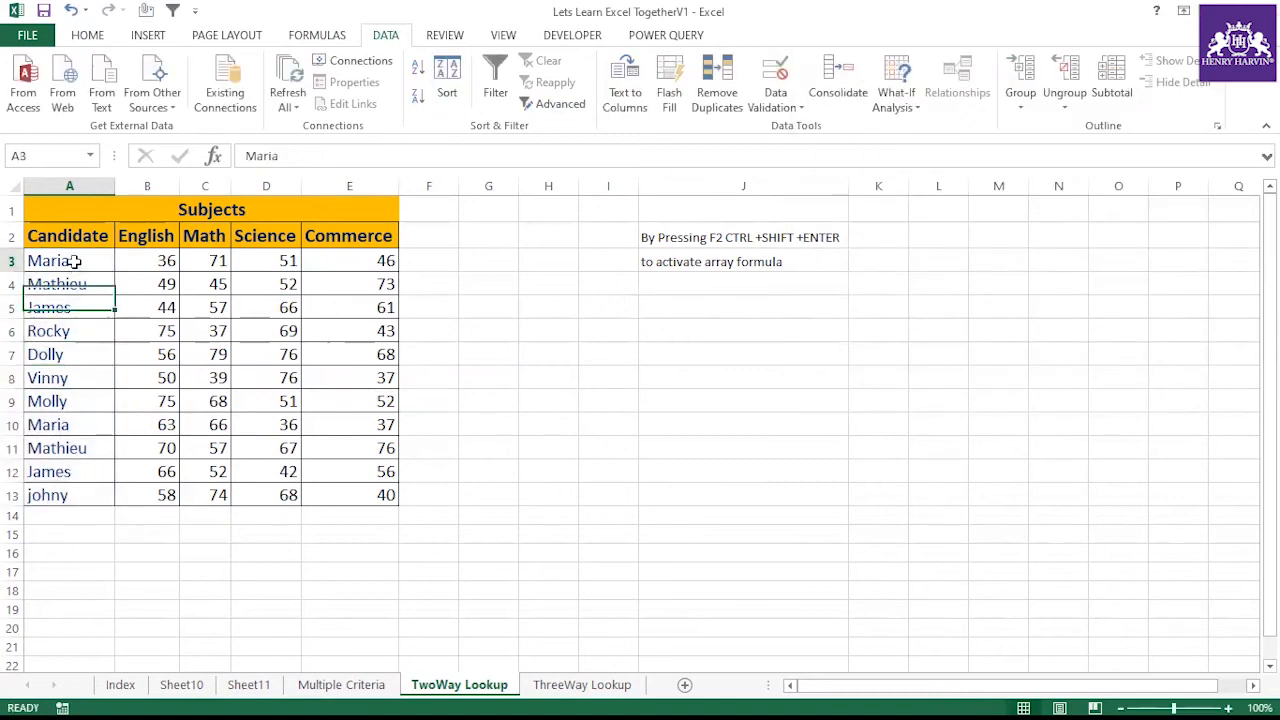
Split the names in A3:A13 with Text to Columns, adding Space as a delimiter
left_click(430, 260)
left_click_drag(78, 260, 63, 495)
left_click(638, 105)
left_click(1150, 378)
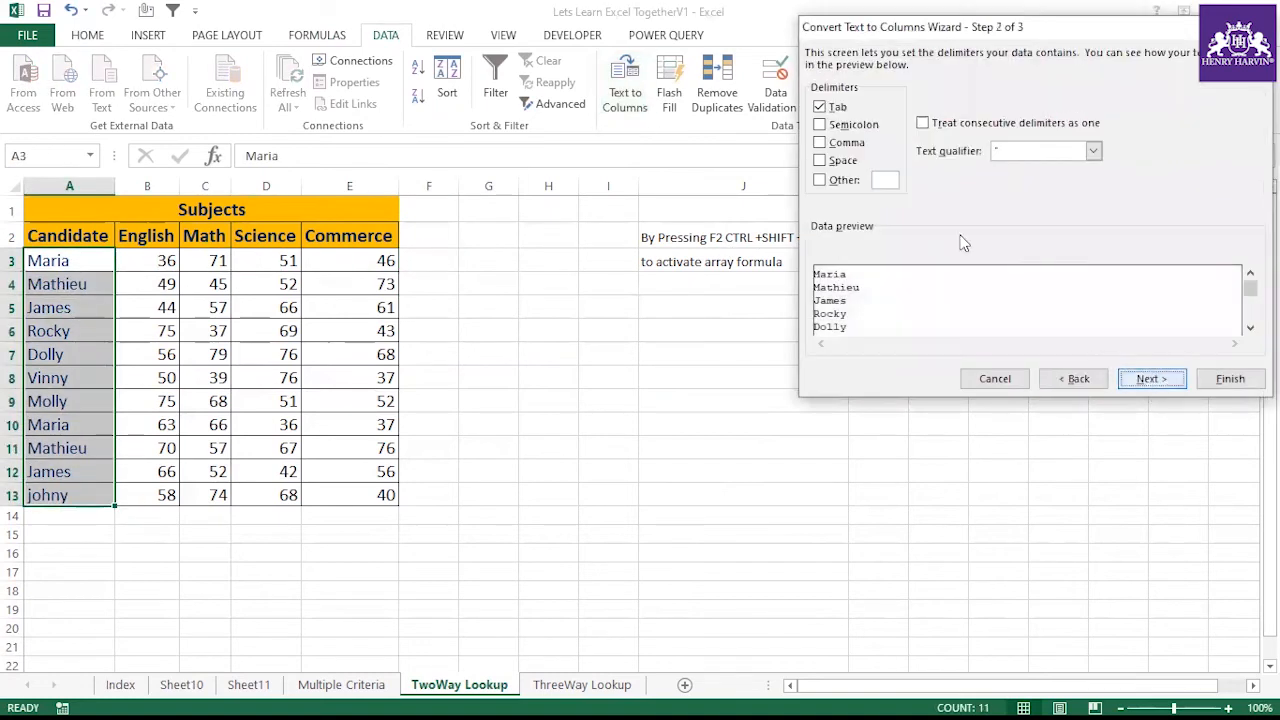
left_click(846, 162)
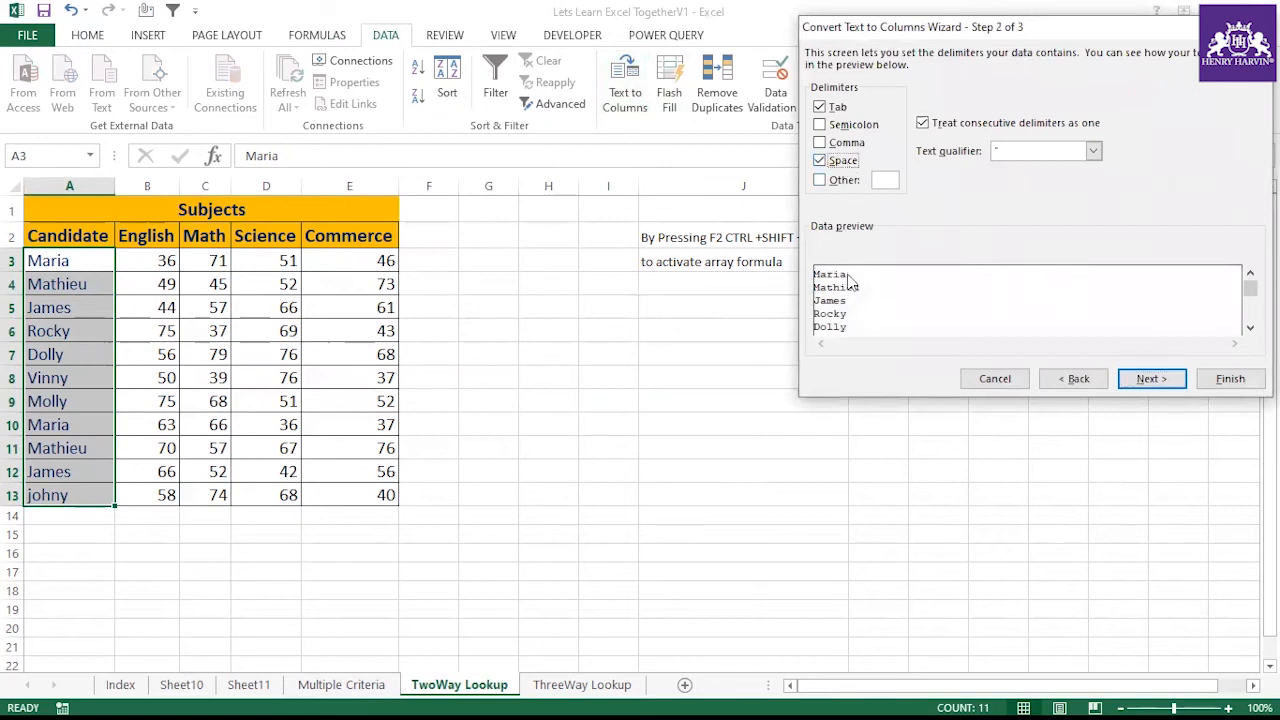
left_click(1152, 379)
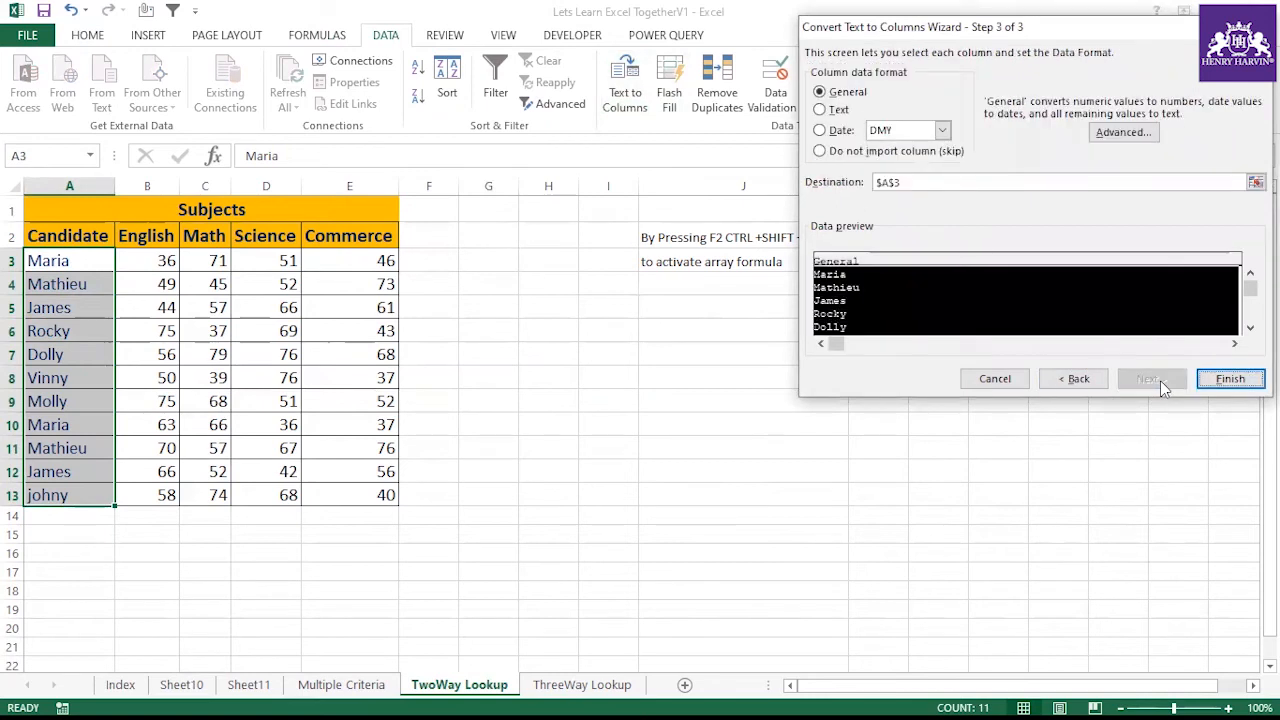
left_click(1207, 381)
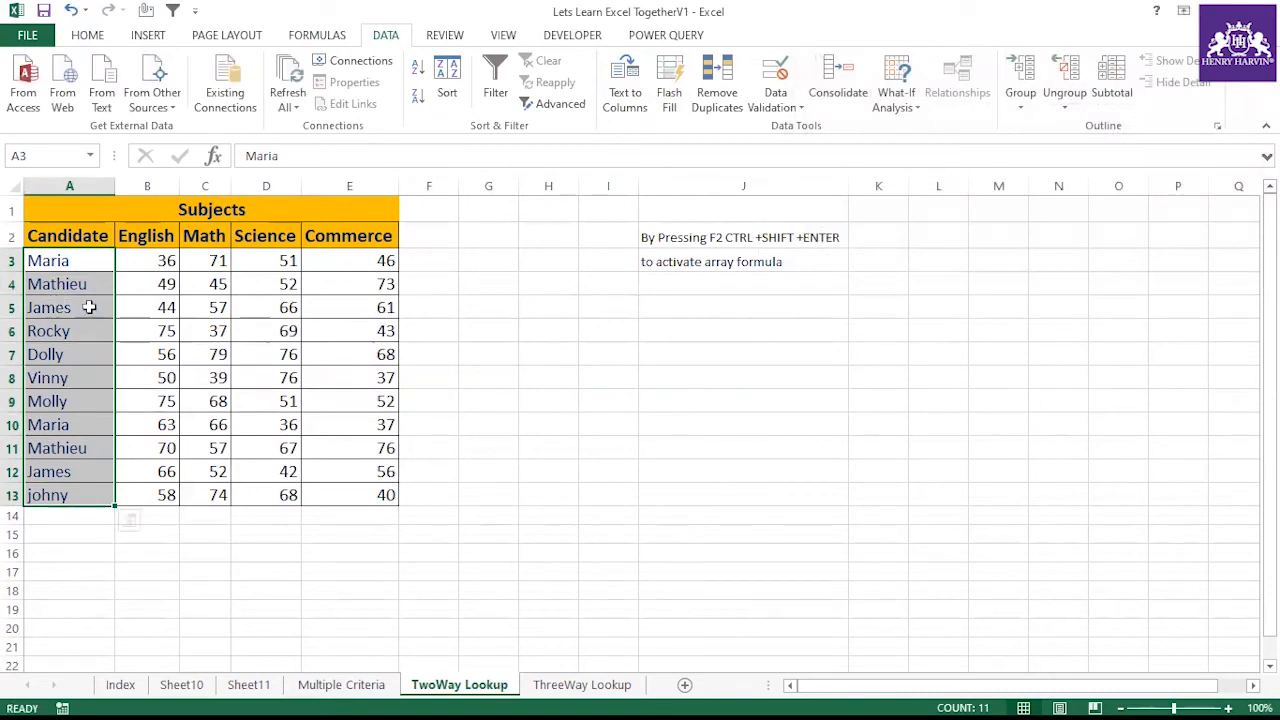
Check each candidate name from A5 to A13 for leftover trailing spaces
left_click(89, 307)
left_click(89, 331)
double_click(85, 360)
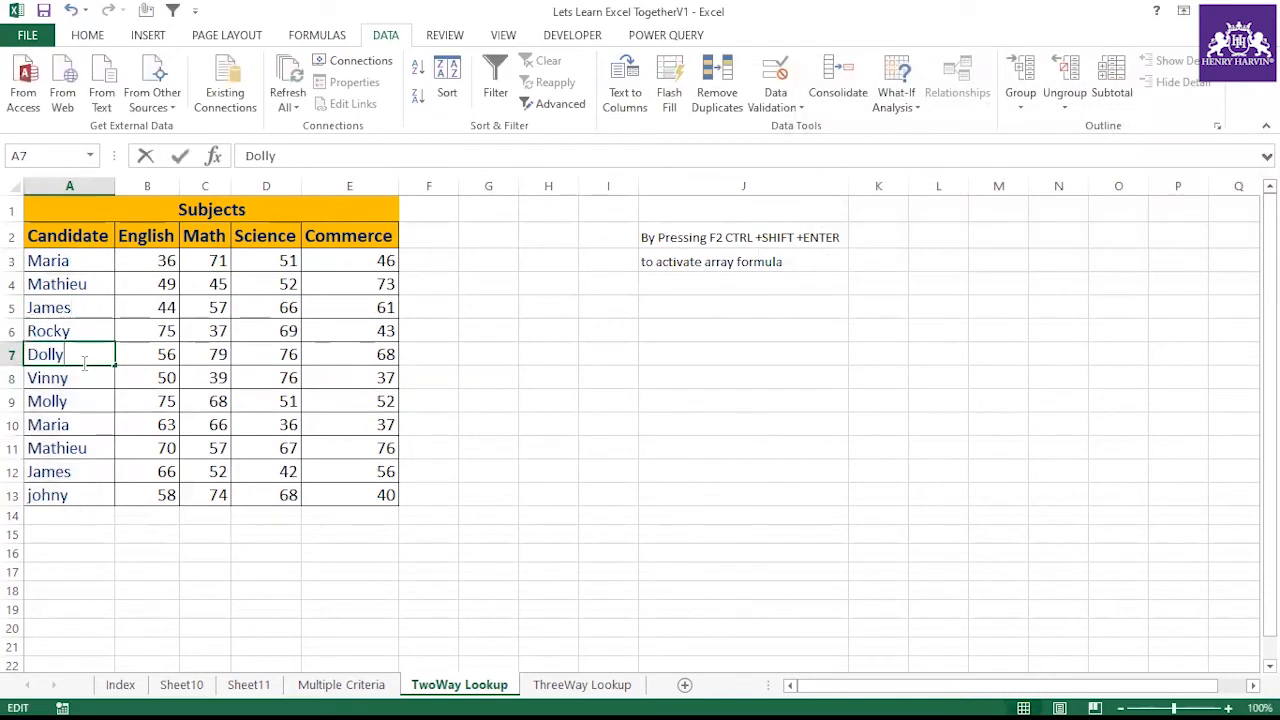
double_click(89, 380)
double_click(89, 401)
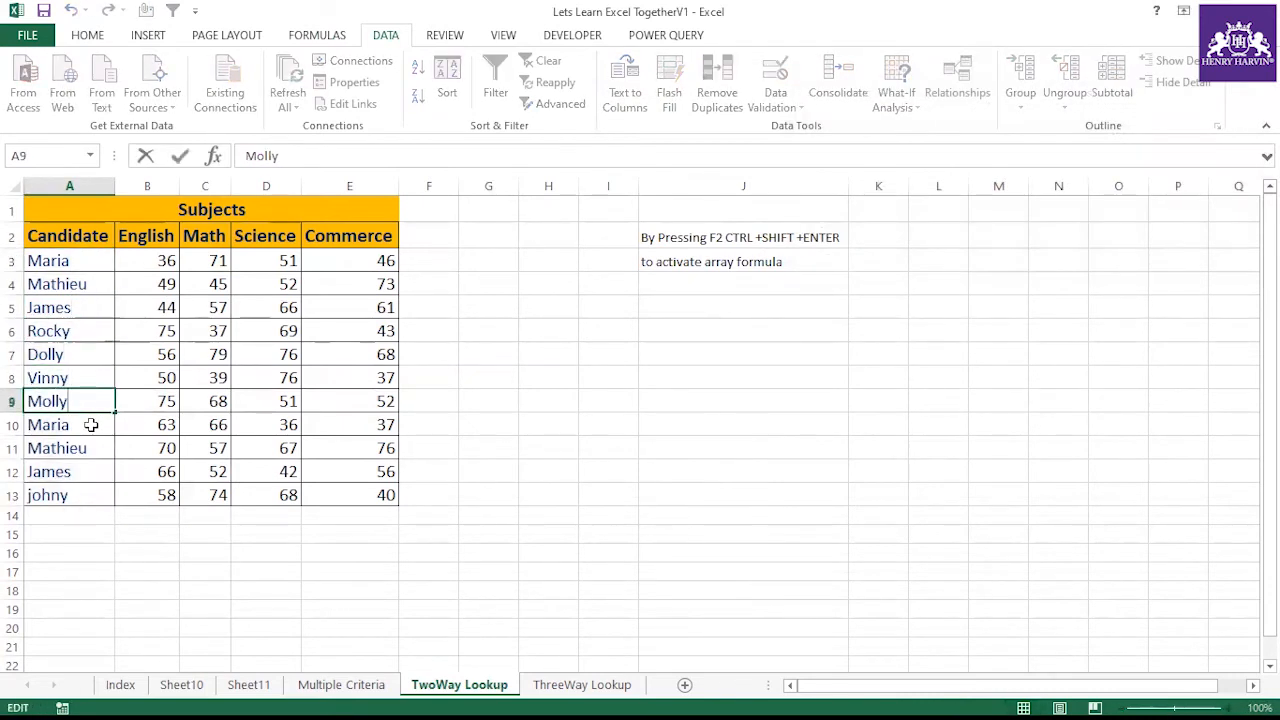
double_click(91, 425)
double_click(98, 447)
double_click(86, 472)
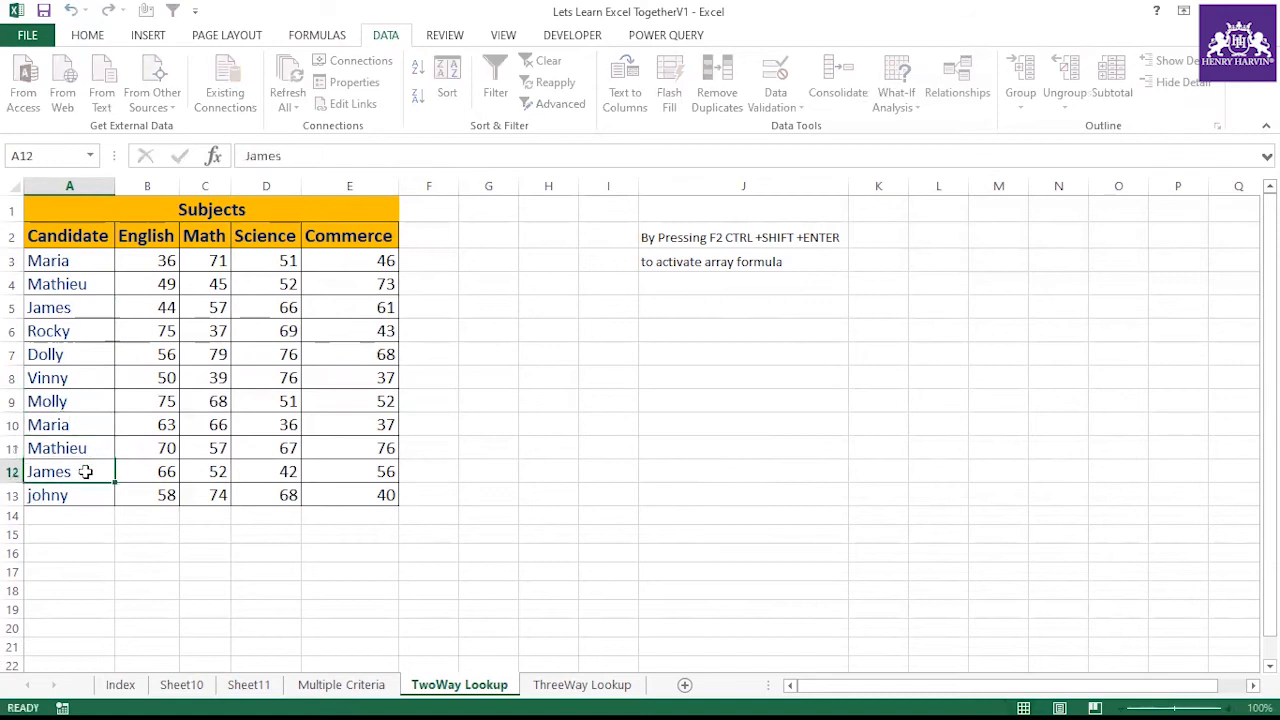
double_click(86, 493)
left_click(558, 380)
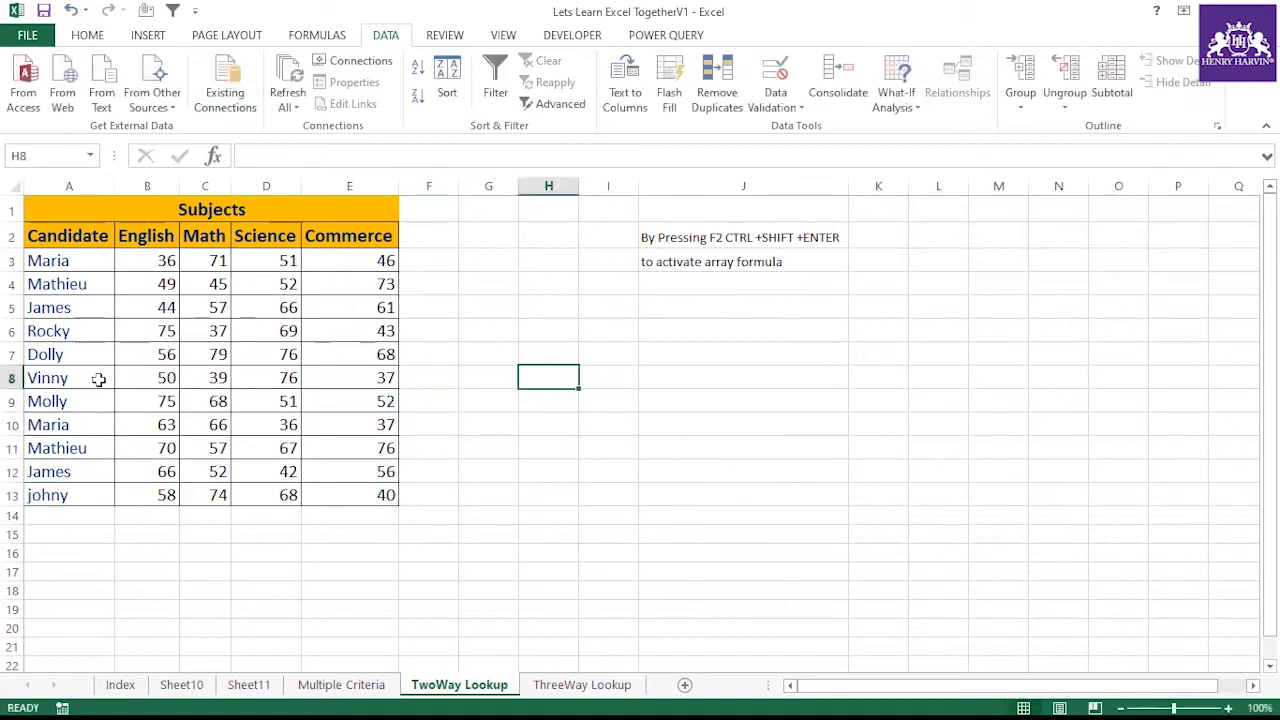
Copy the names Rocky to Molly from A6:A9 into G7:G10
left_click_drag(86, 331, 86, 400)
key("ctrl+c")
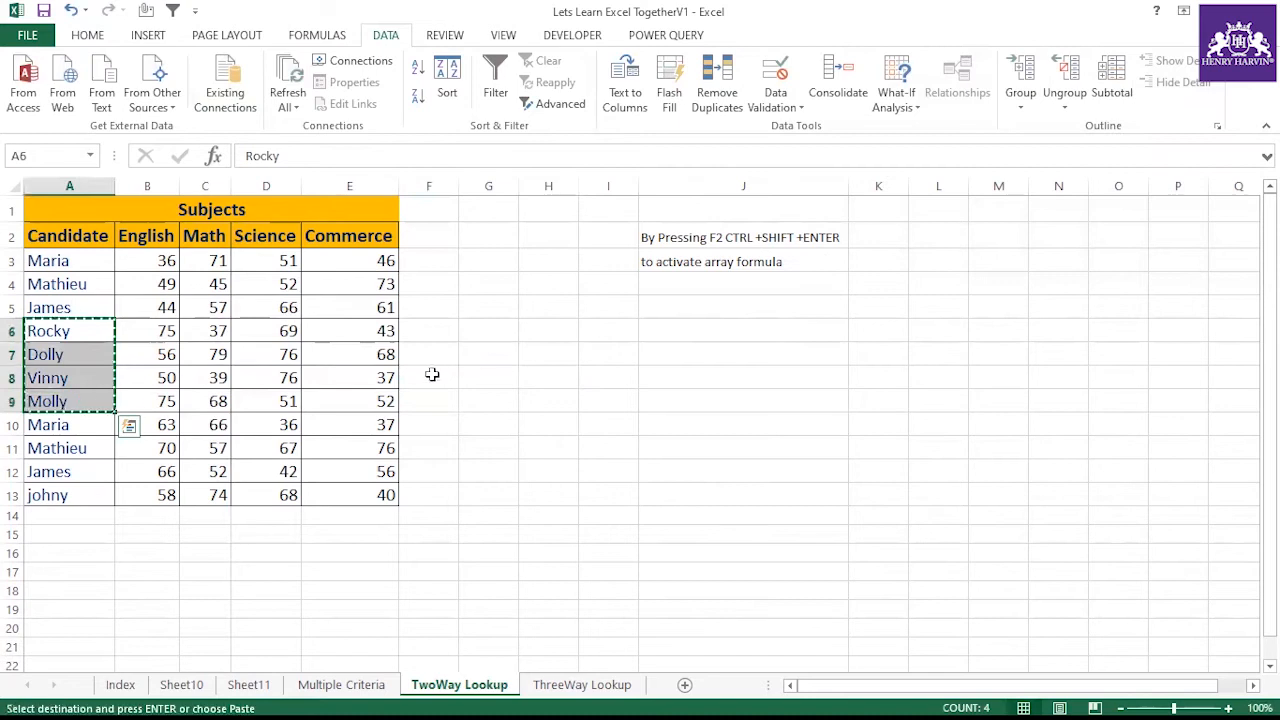
left_click(490, 356)
key("ctrl+v")
key("Escape")
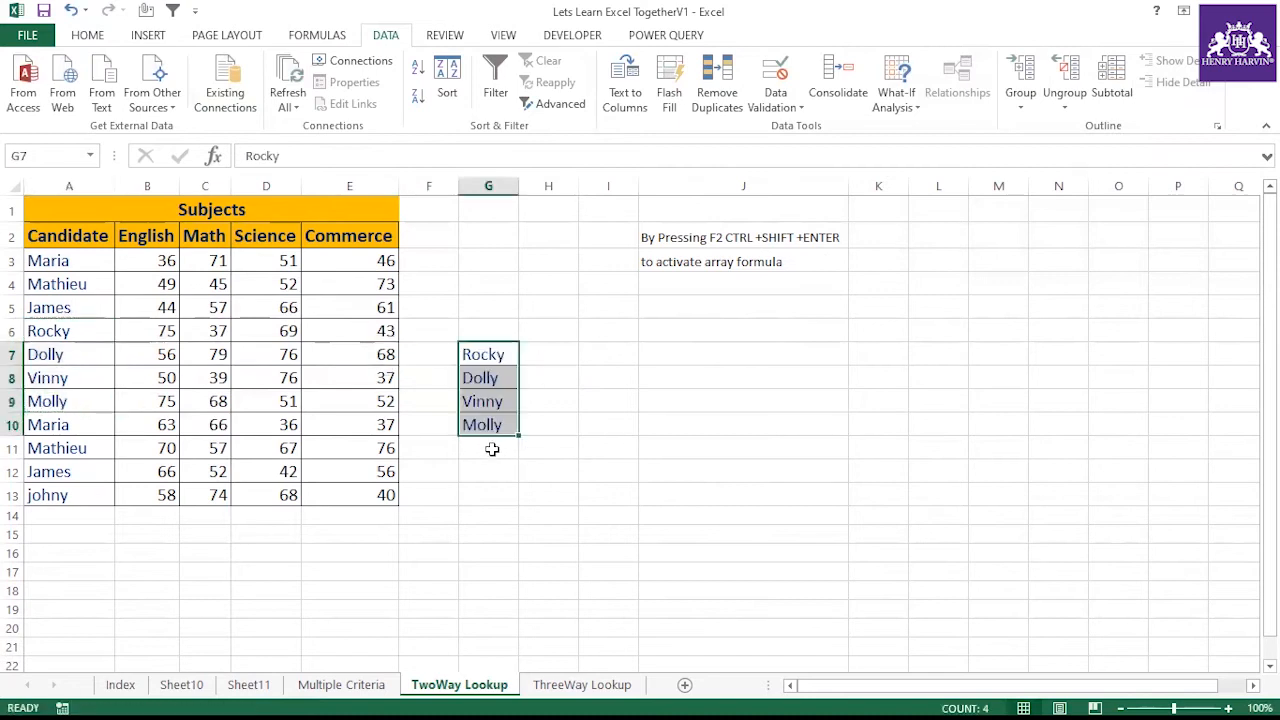
Replace the name in G9 with ABC and give that cell an orange fill
left_click(492, 450)
left_click(506, 404)
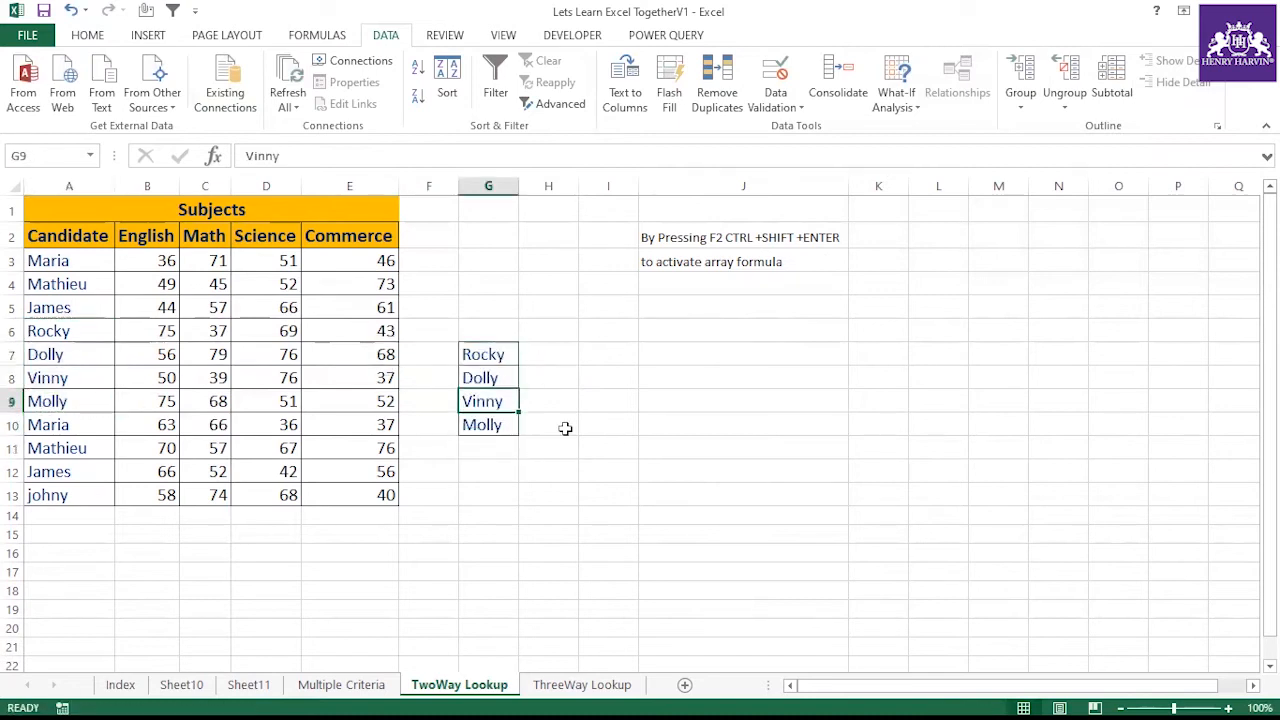
type("ABC")
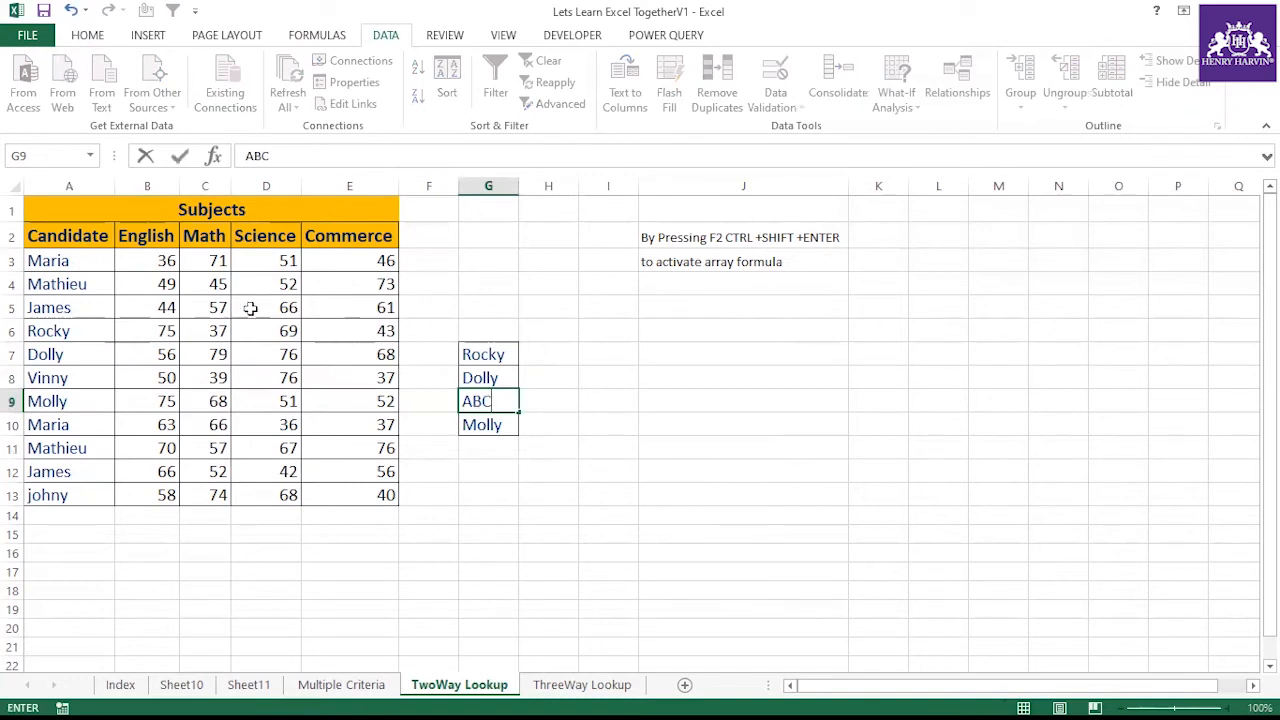
left_click(360, 397)
left_click(520, 400)
left_click(508, 400)
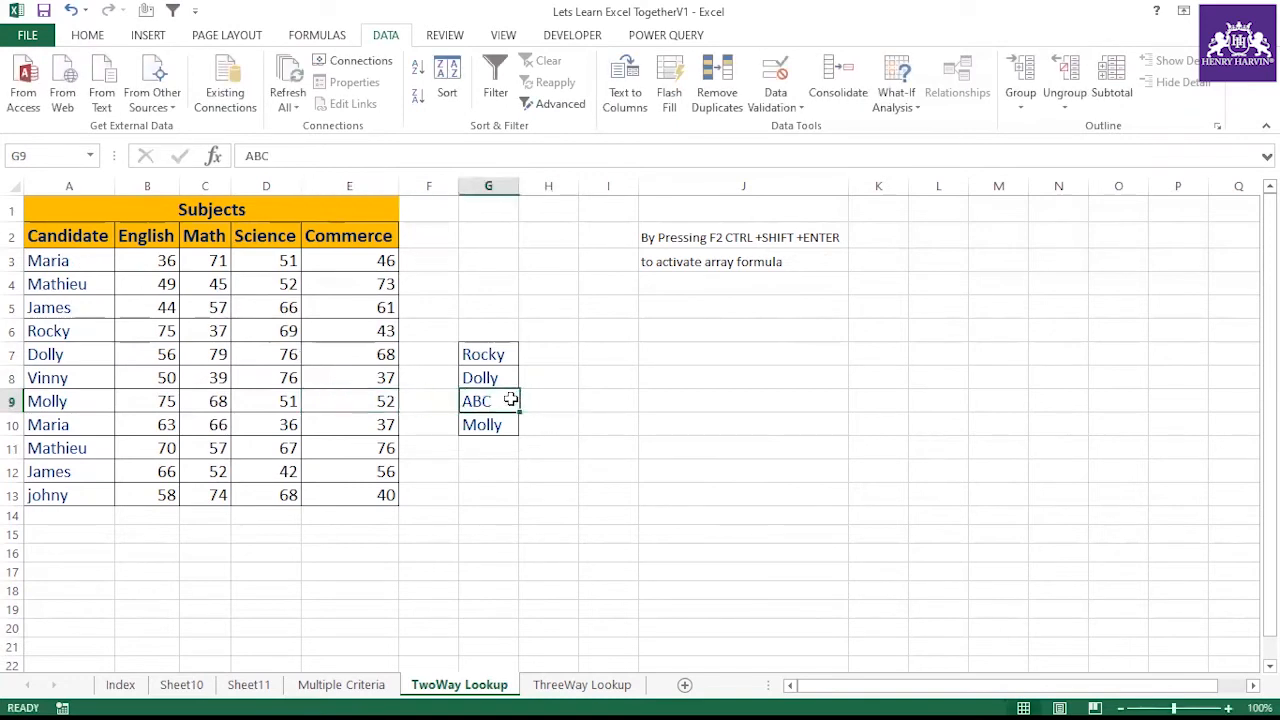
left_click(87, 35)
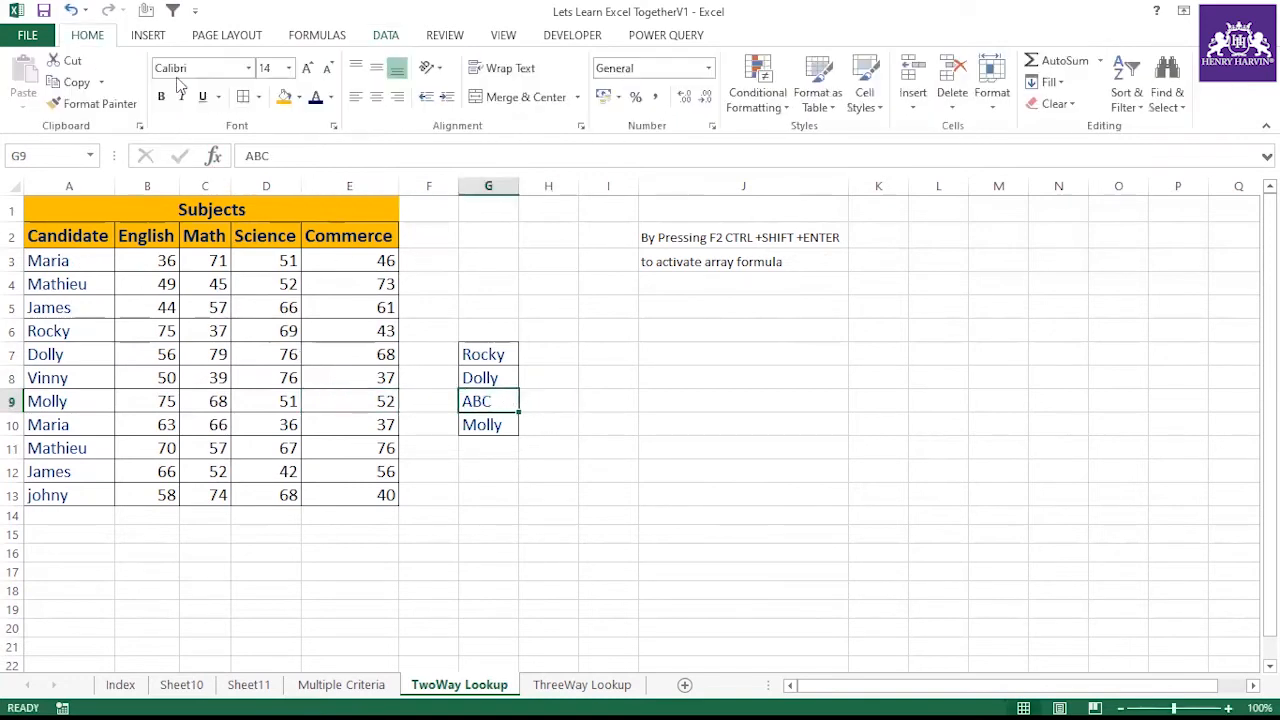
left_click(284, 96)
Enter in H7 a VLOOKUP of G7 against $A$2:$B$13 returning column 2 with exact match (0)
left_click(531, 357)
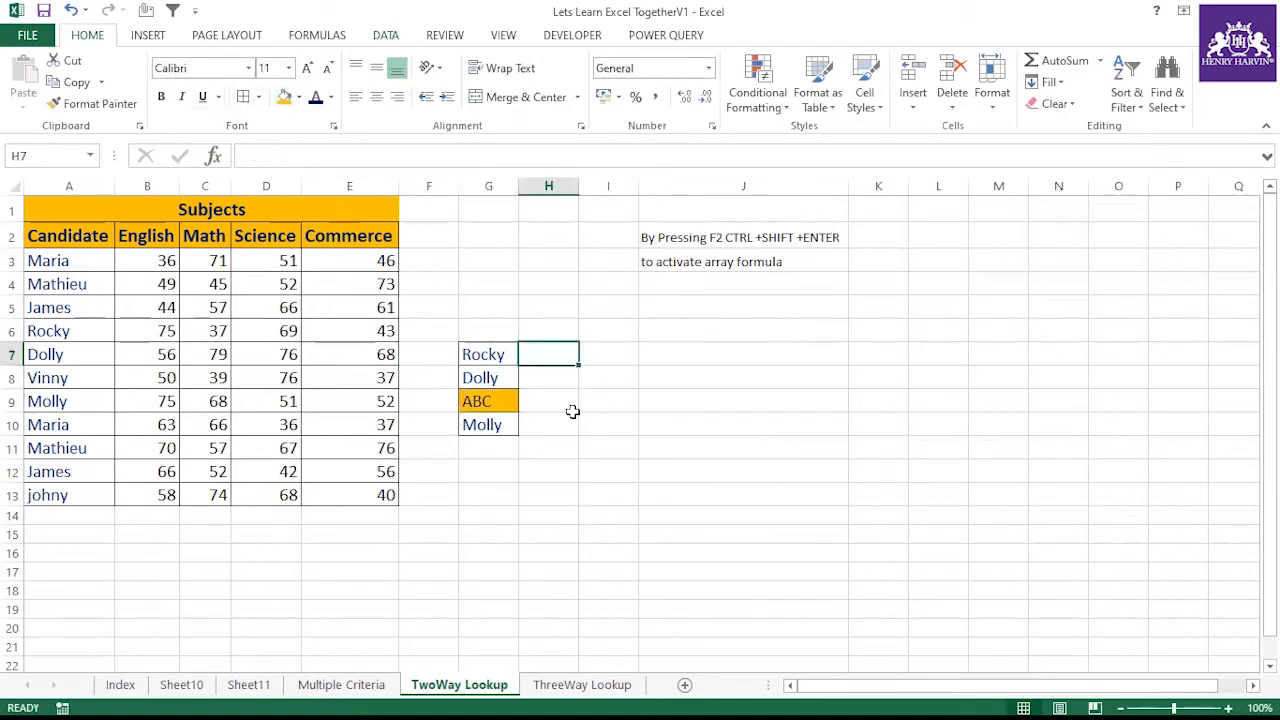
type("=vlo")
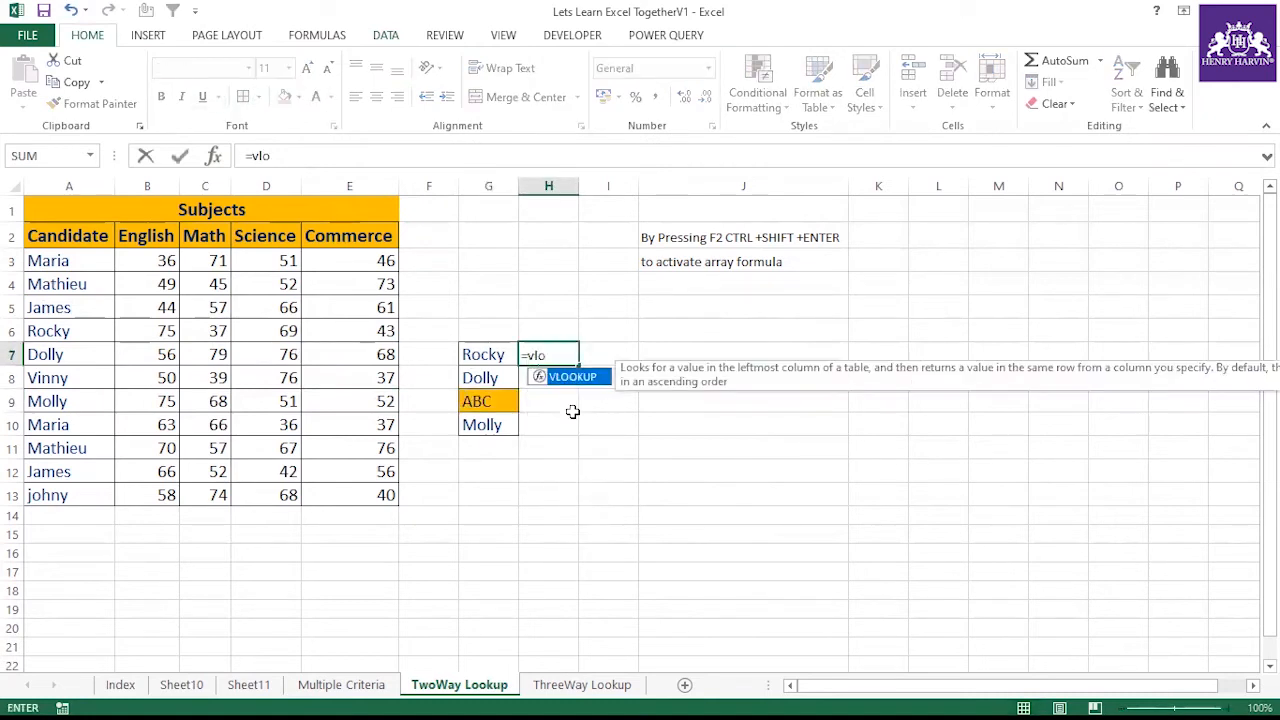
double_click(572, 377)
left_click(494, 354)
type(",")
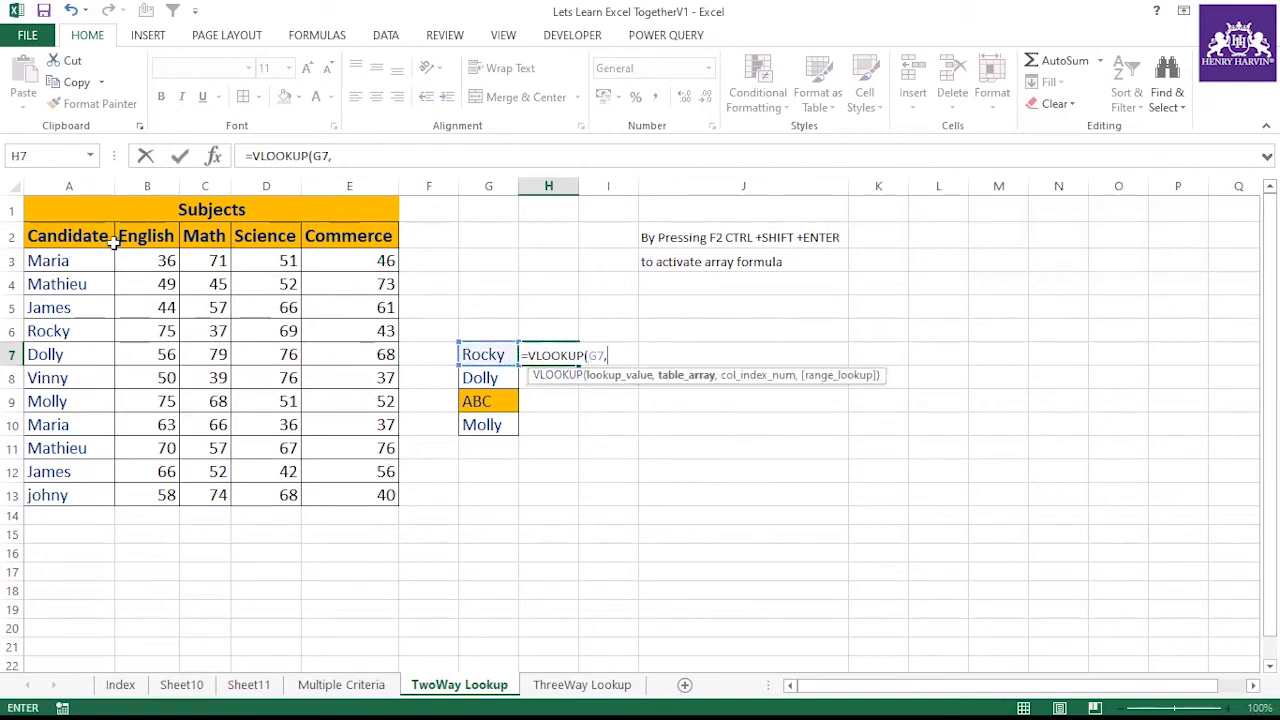
left_click_drag(100, 237, 143, 500)
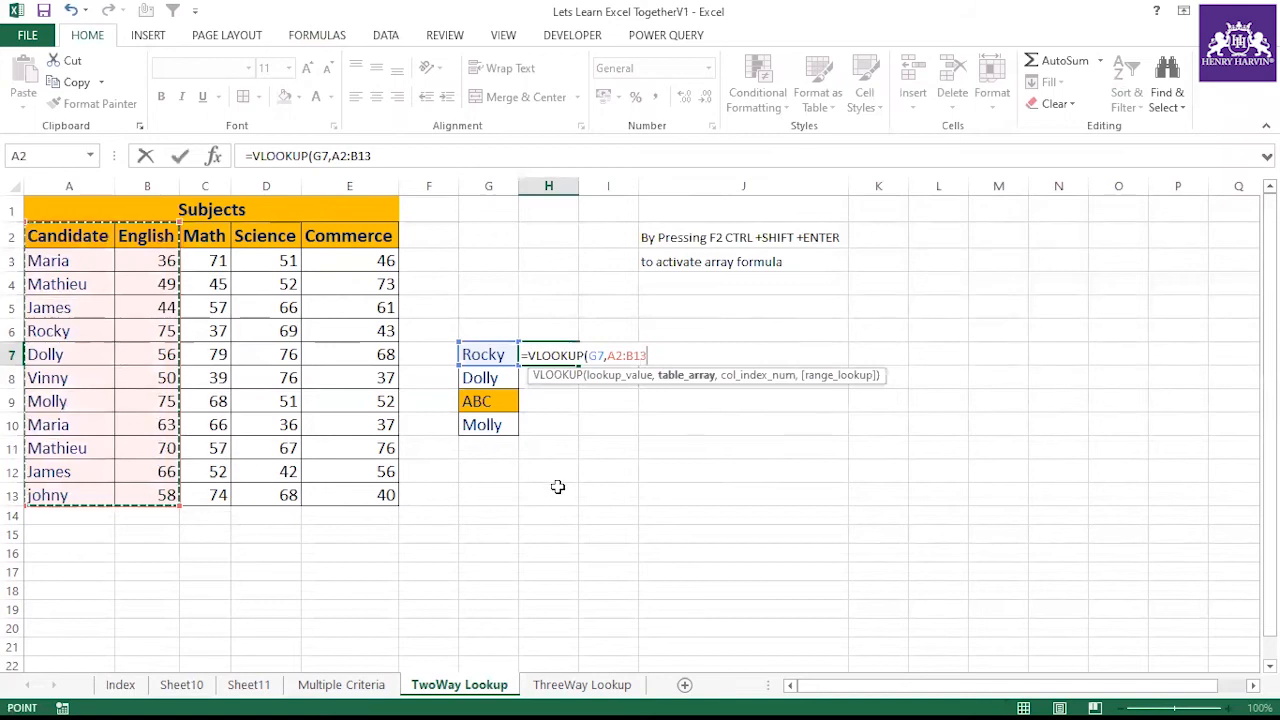
key("F4")
type(",2,0)")
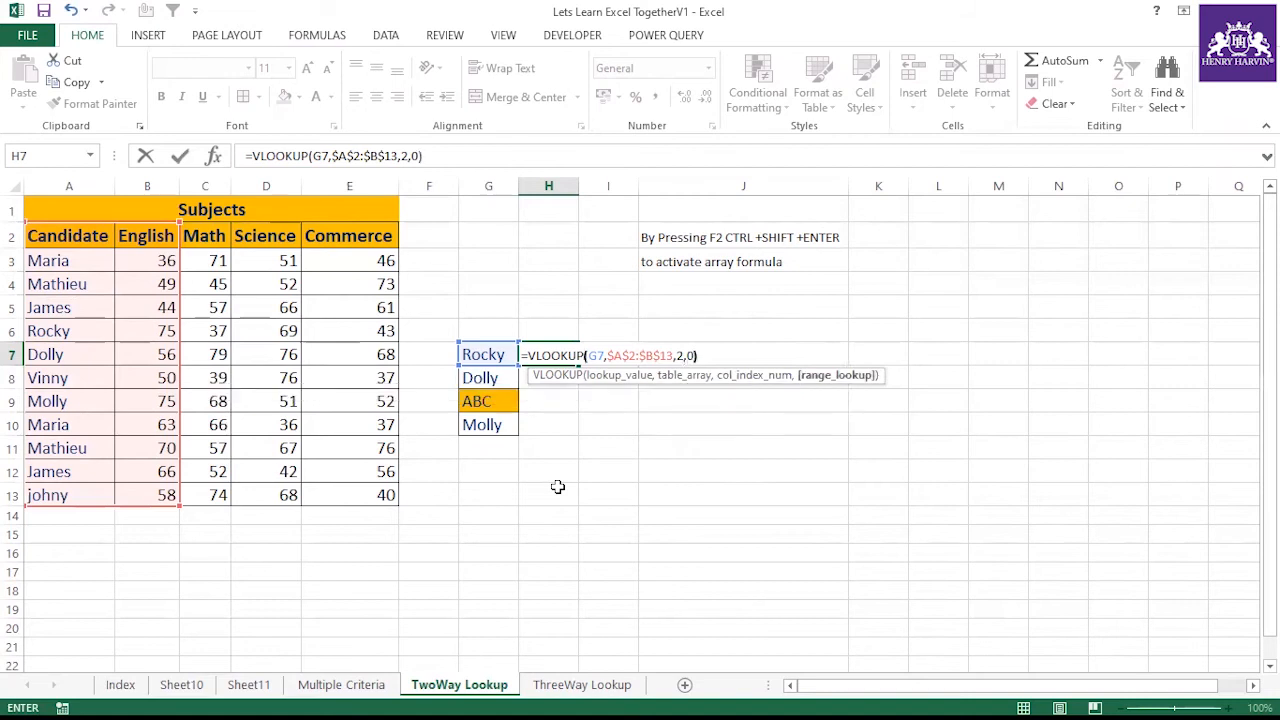
key("Return")
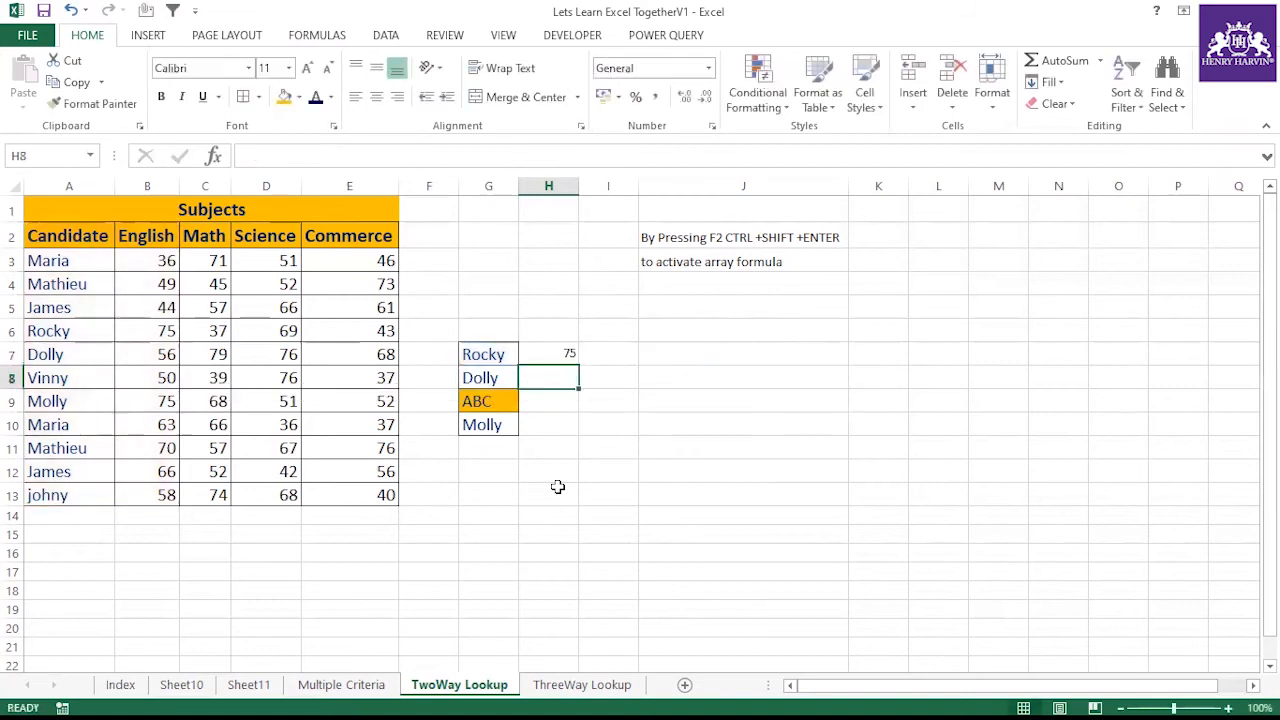
Fill the H7 lookup formula down through H10
left_click(571, 355)
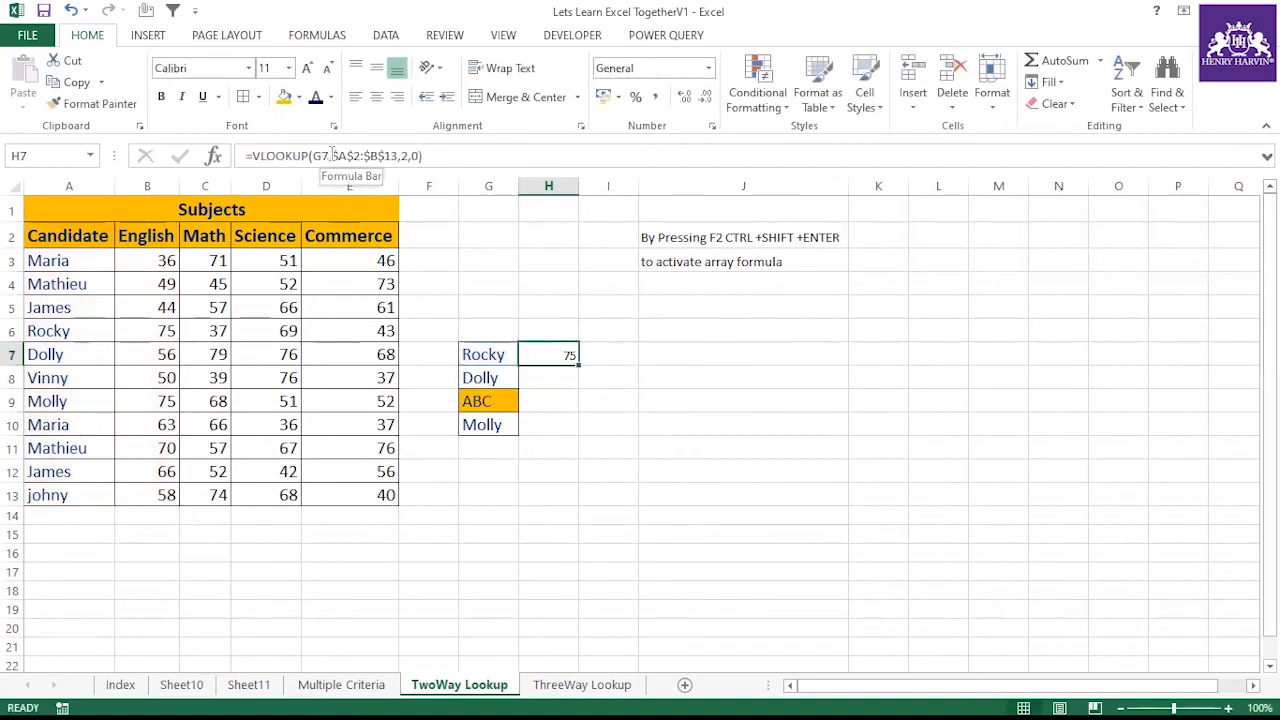
left_click(489, 354)
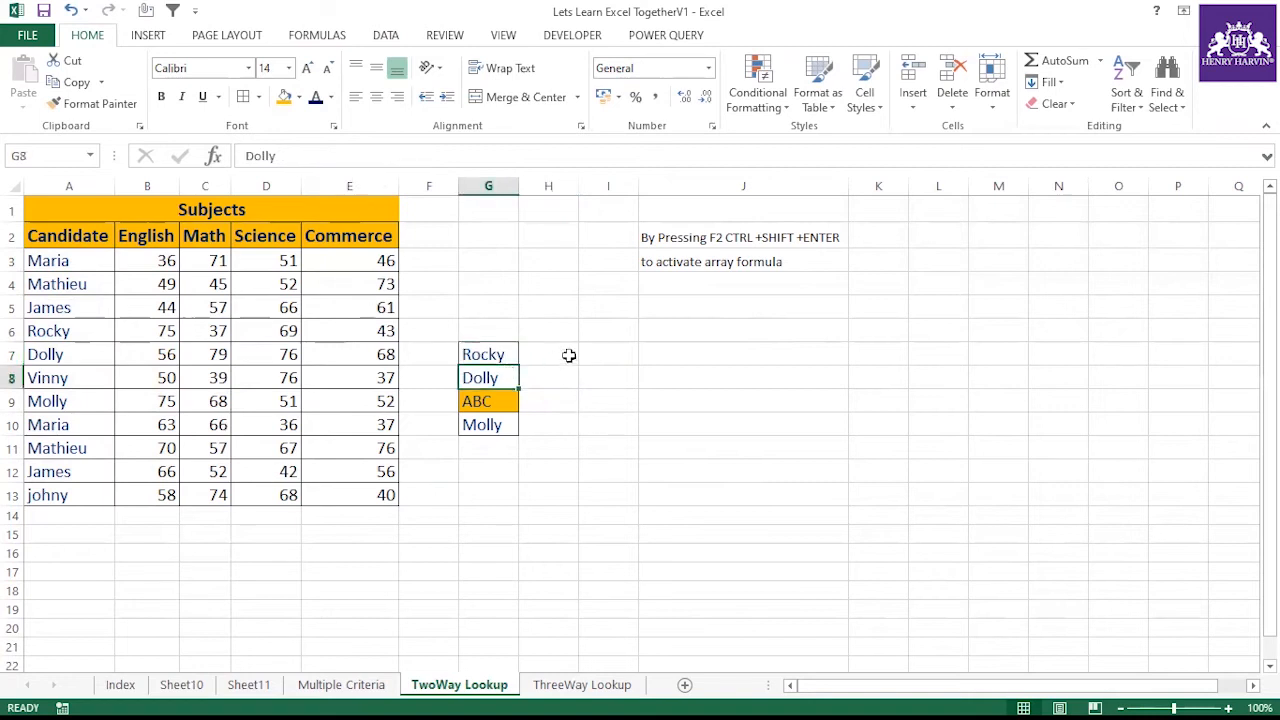
left_click(569, 355)
left_click_drag(580, 369, 574, 428)
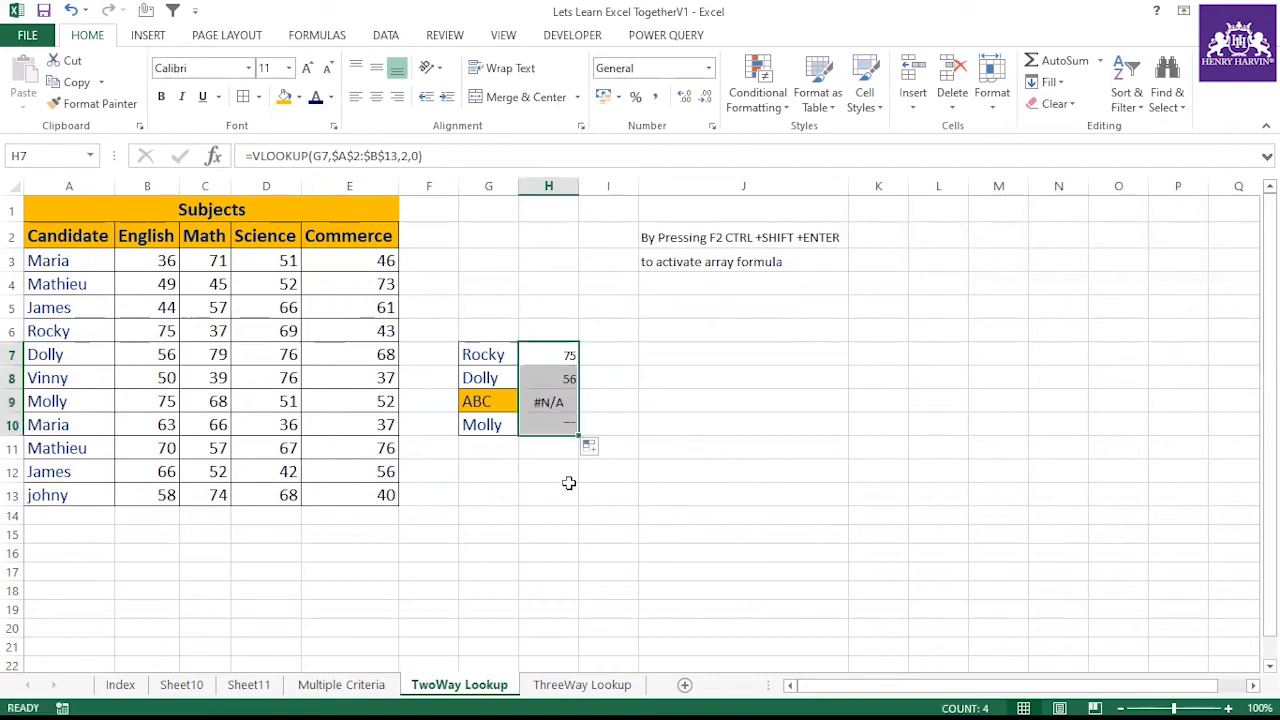
left_click(551, 396)
left_click(482, 405)
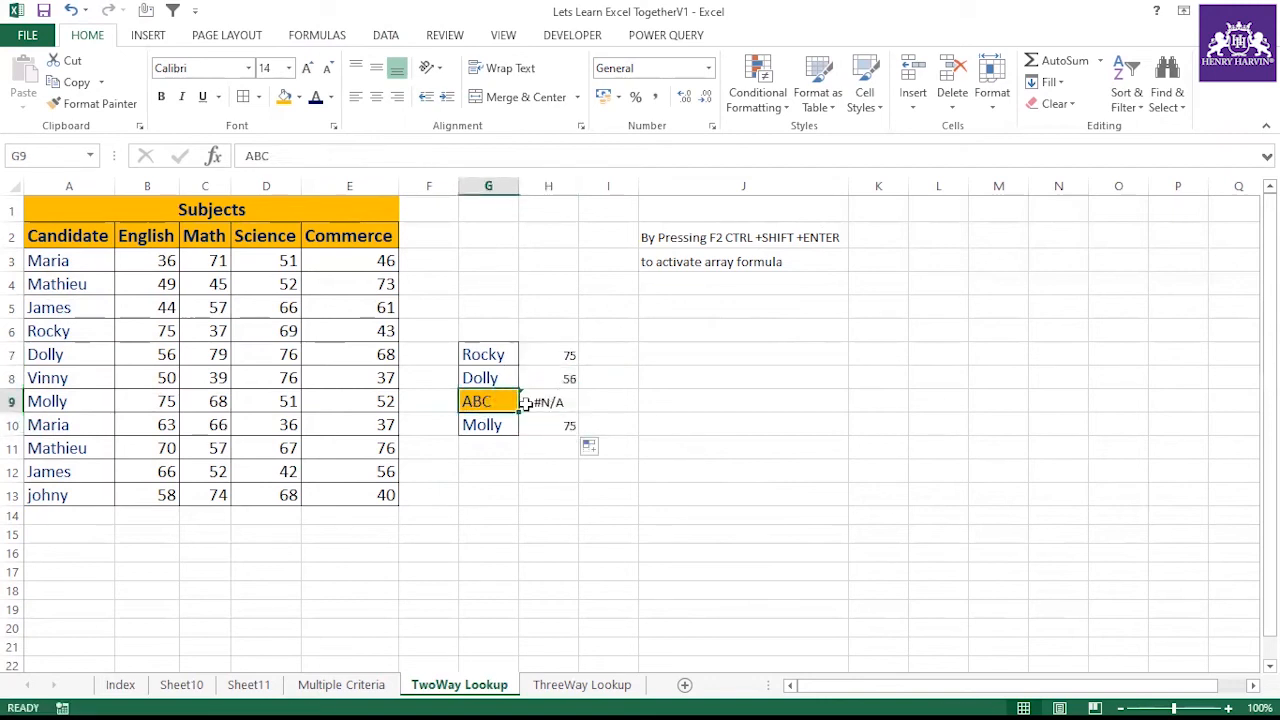
left_click(540, 490)
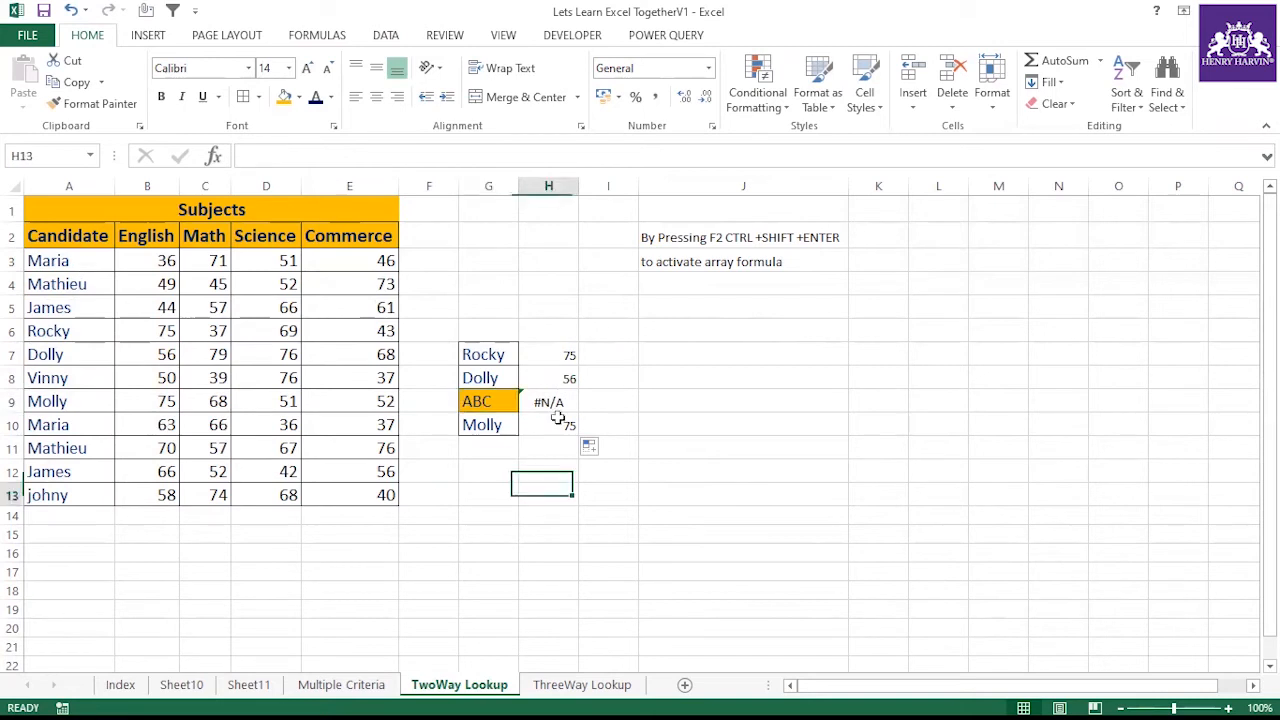
Edit the H7 formula to wrap the VLOOKUP inside IFERROR, adding the value_if_error argument
left_click(562, 358)
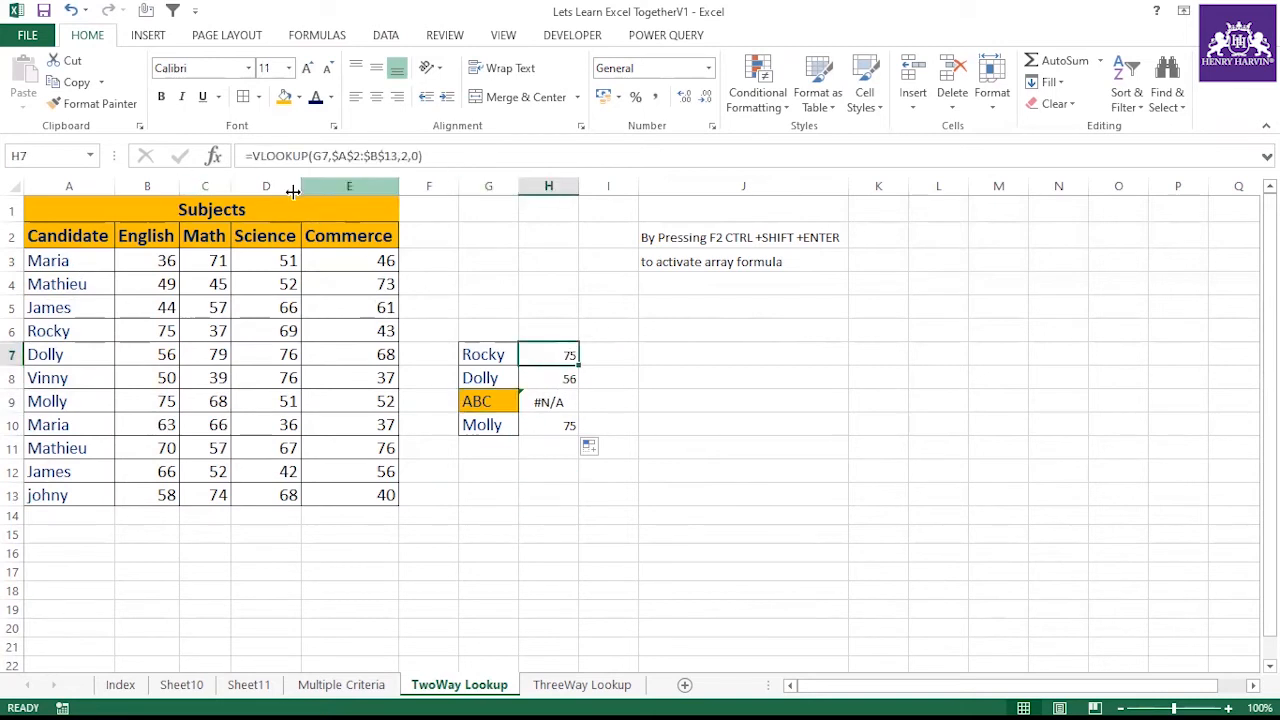
key("F2")
key("Home")
key("Right")
type("iferr")
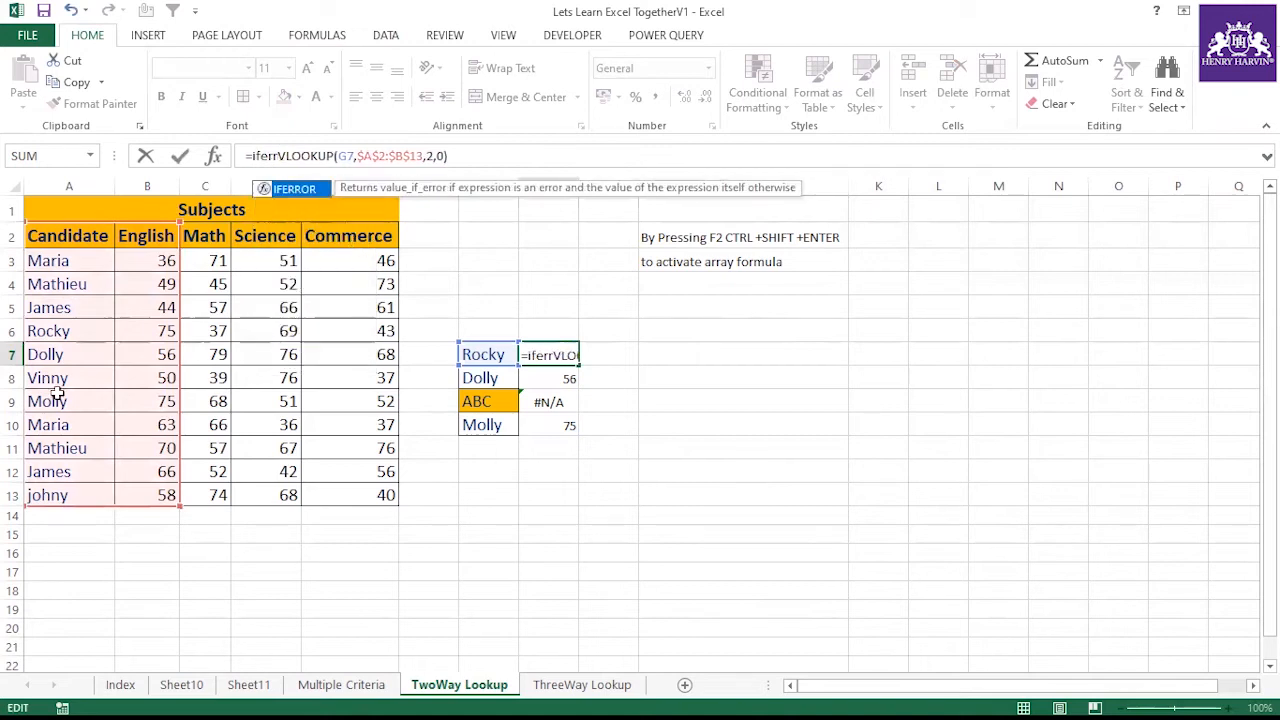
double_click(310, 190)
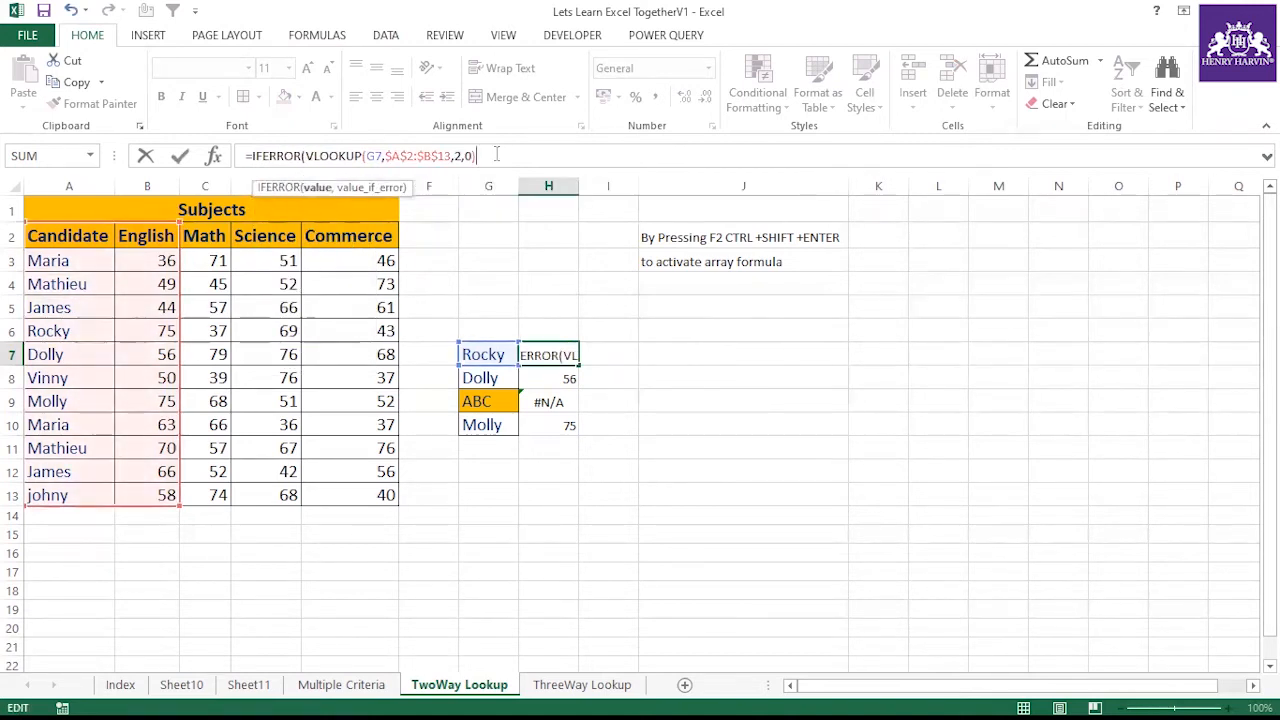
type(",\"")
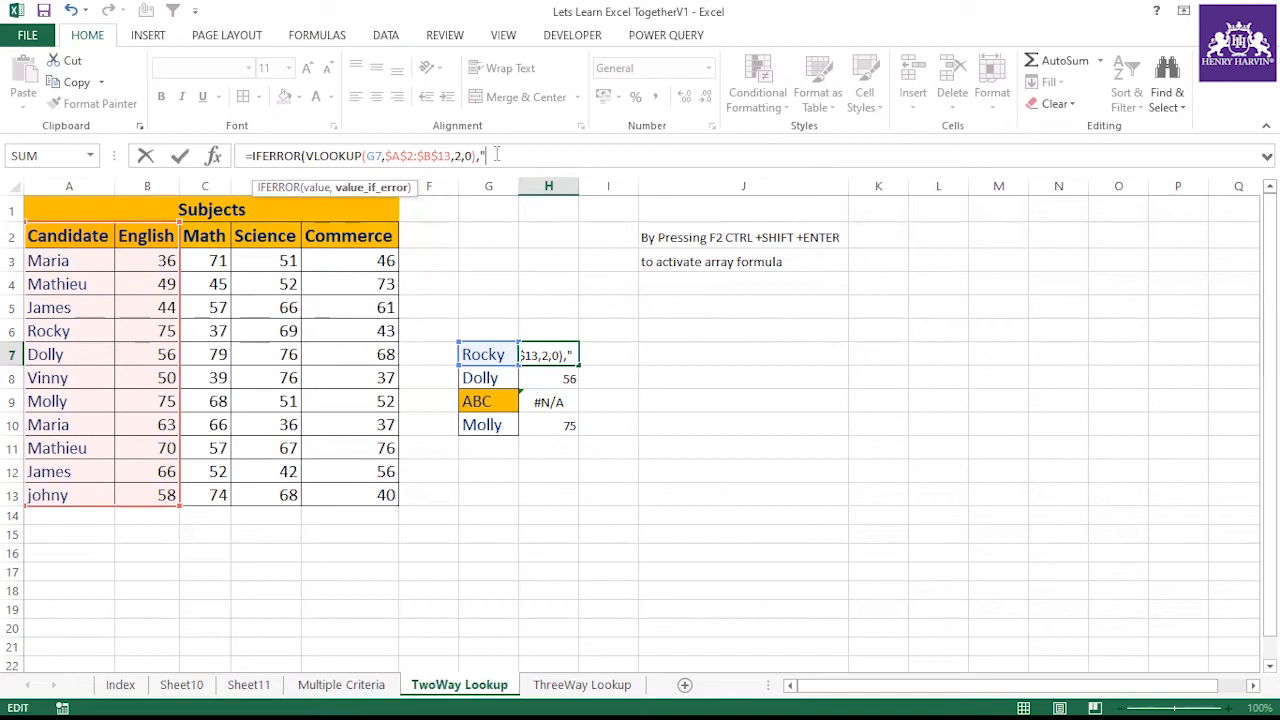
Finish the H7 formula with "Not Found" as the value returned on error
type("Not Found\")")
key("Return")
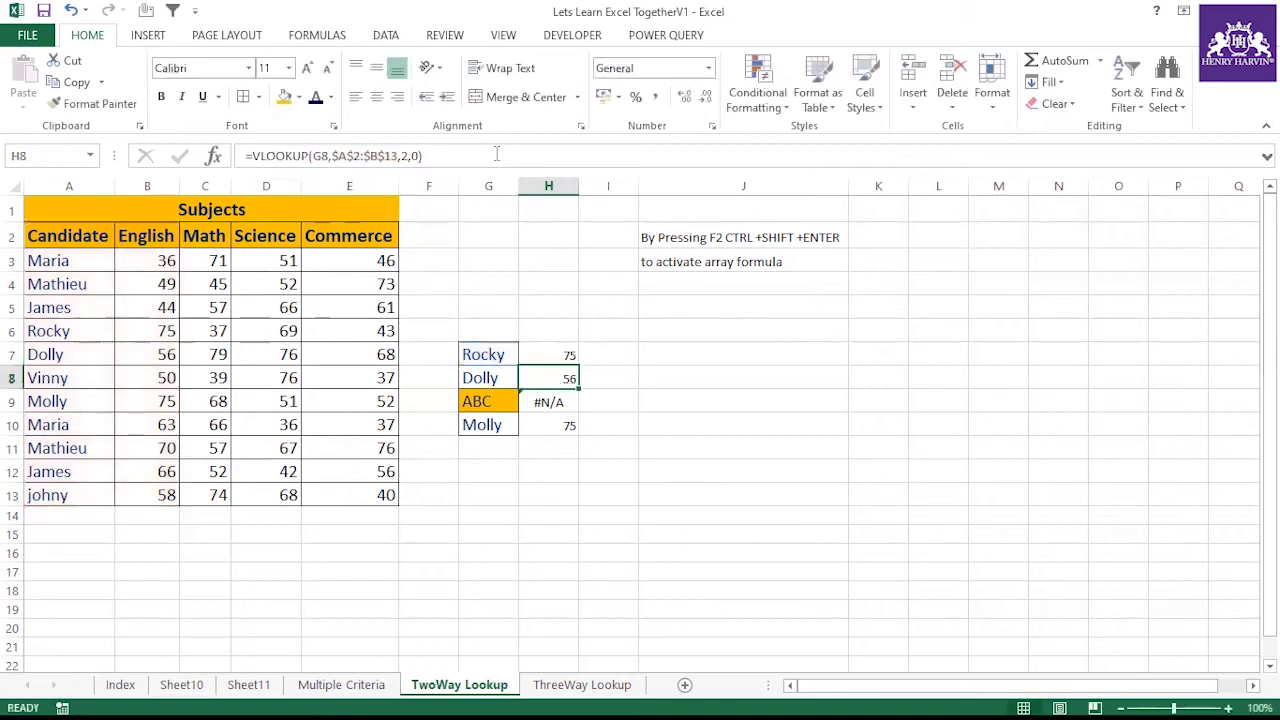
Fill the IFERROR formula from H7 down through H10 and autofit column H's width
left_click(575, 363)
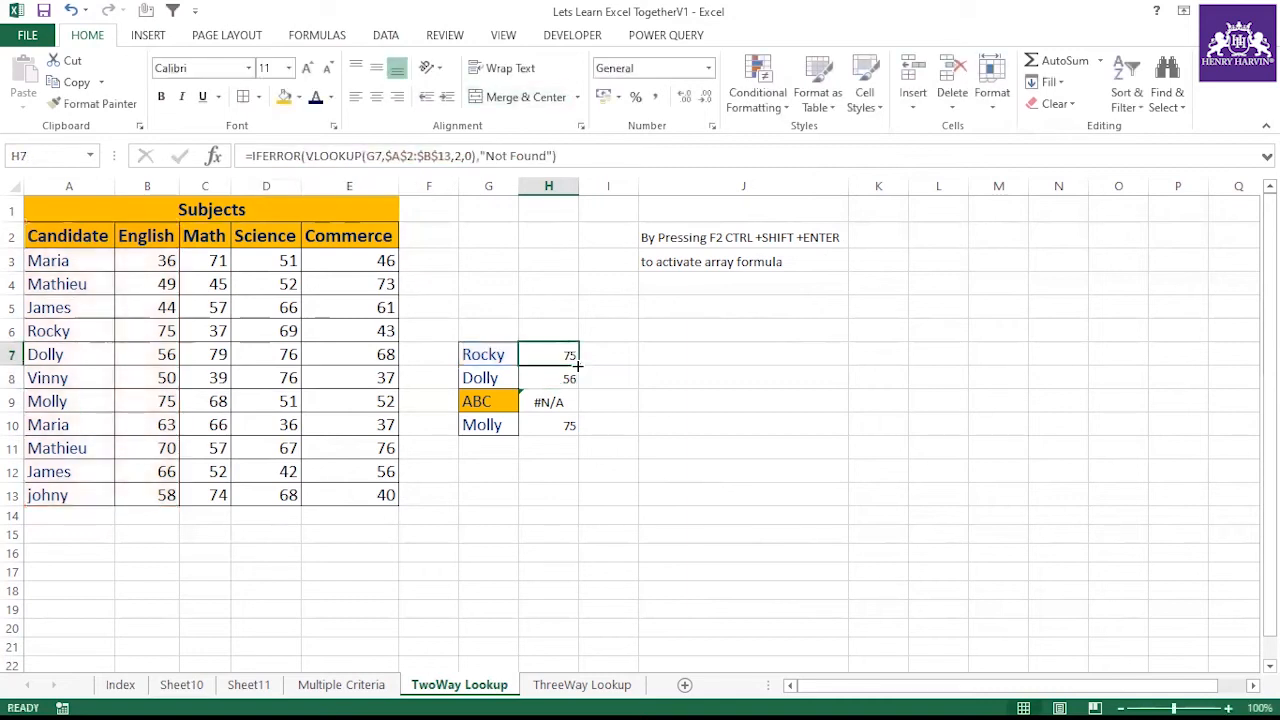
double_click(577, 366)
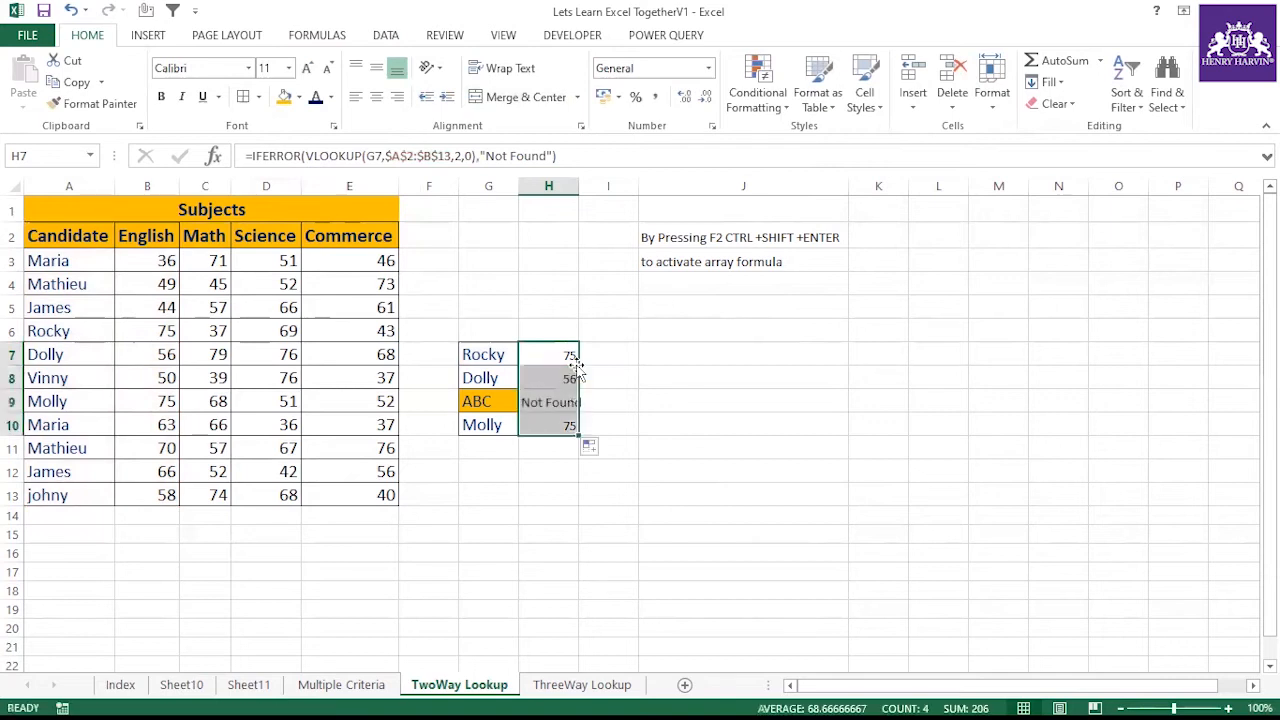
double_click(579, 185)
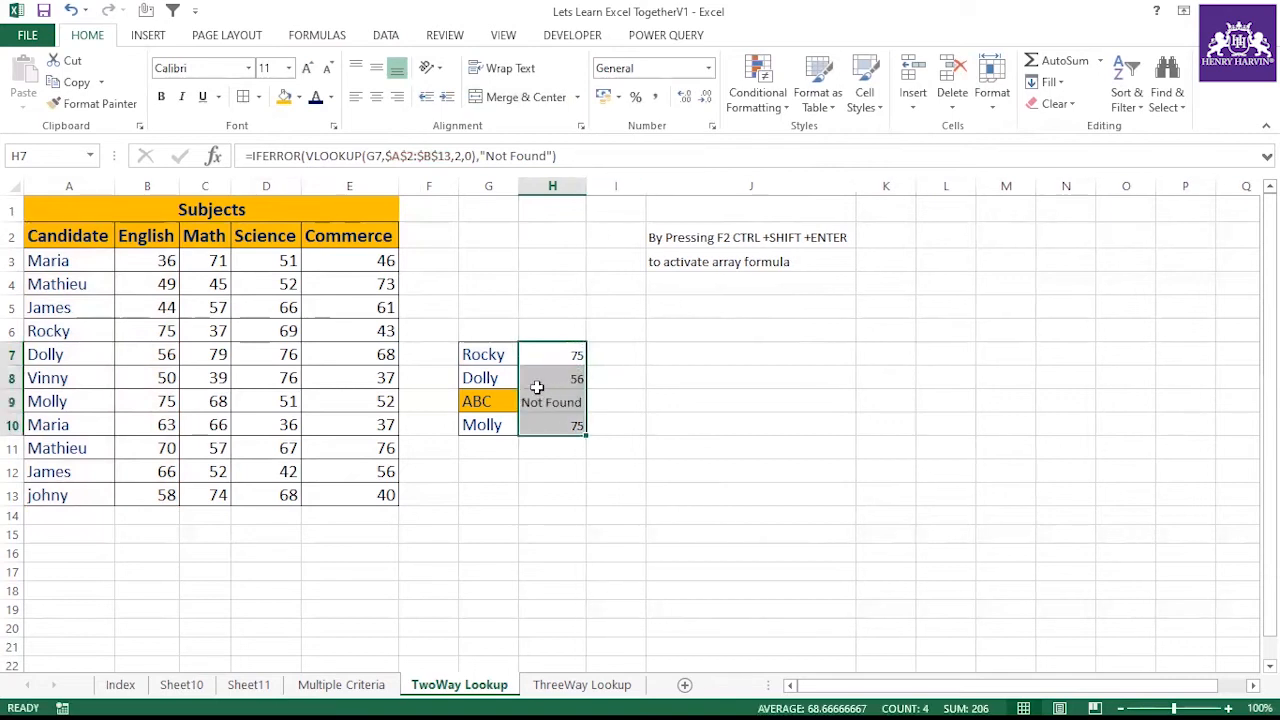
Inspect the IFERROR lookup formulas and results in H7:H10 against their names in column G
left_click(553, 358)
key("Down")
key("Down")
key("Down")
key("Up")
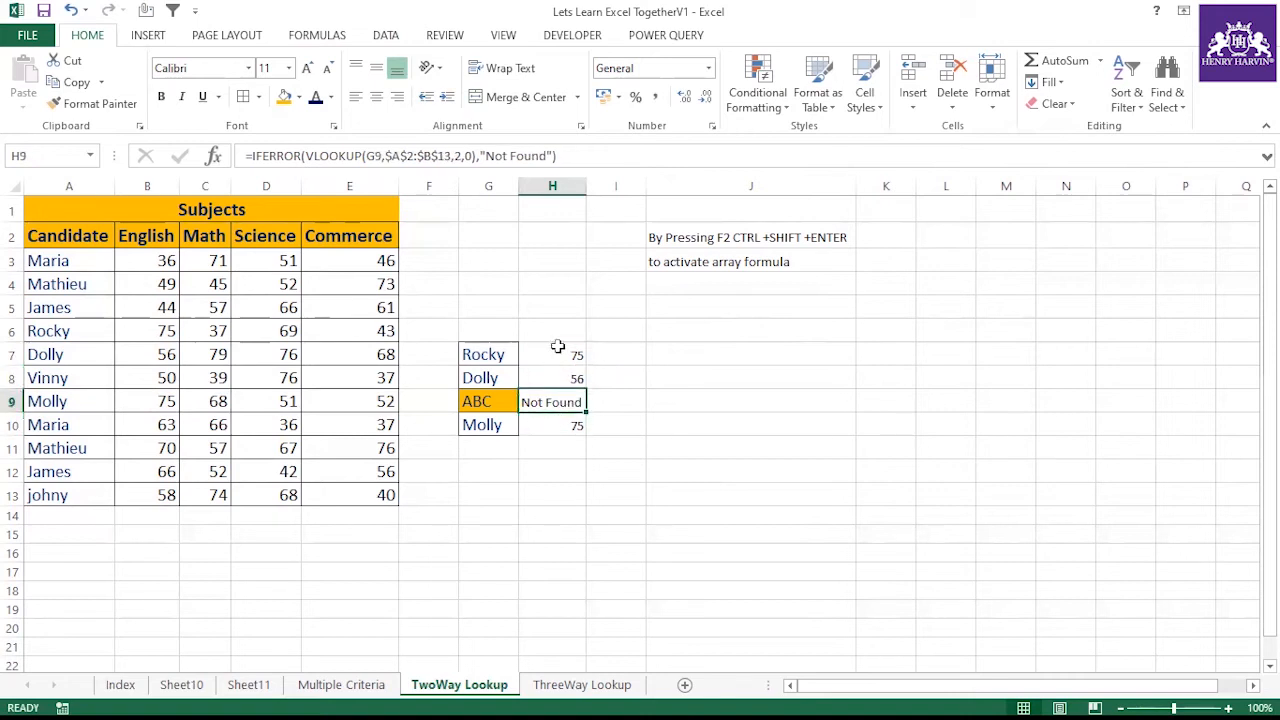
left_click(558, 348)
left_click_drag(586, 366, 585, 432)
left_click(554, 393)
left_click(549, 353)
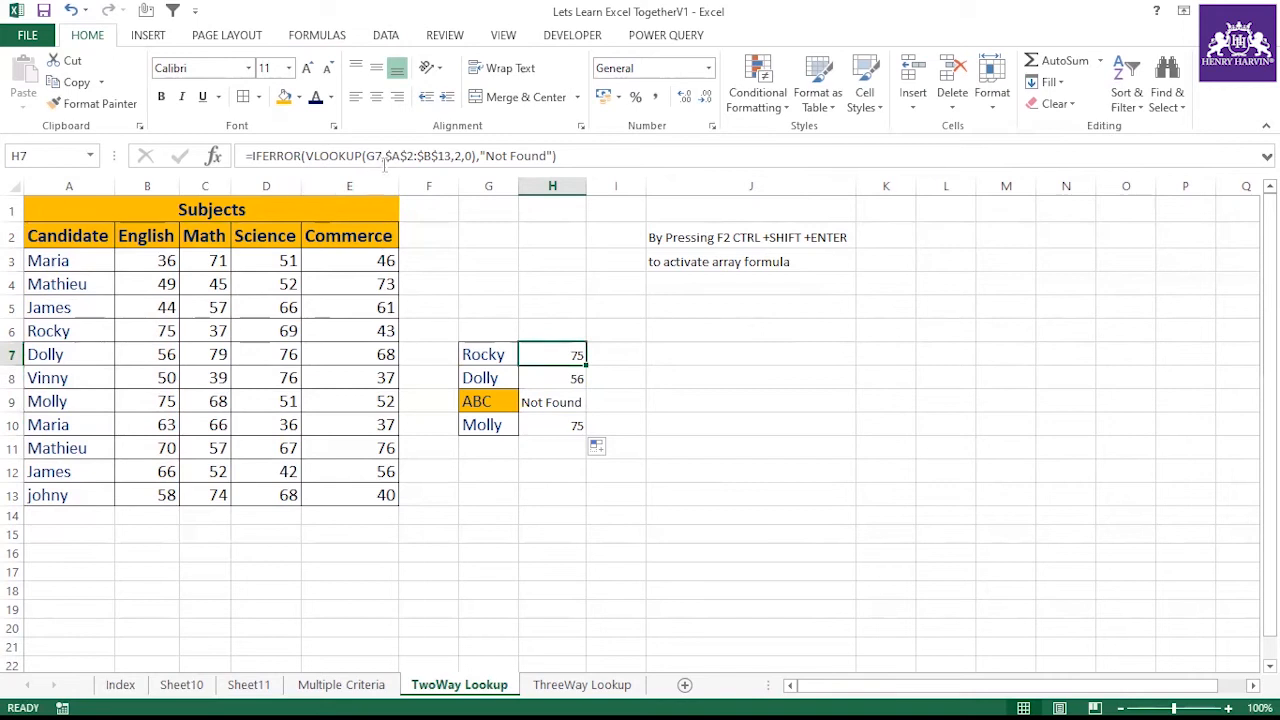
left_click(548, 376)
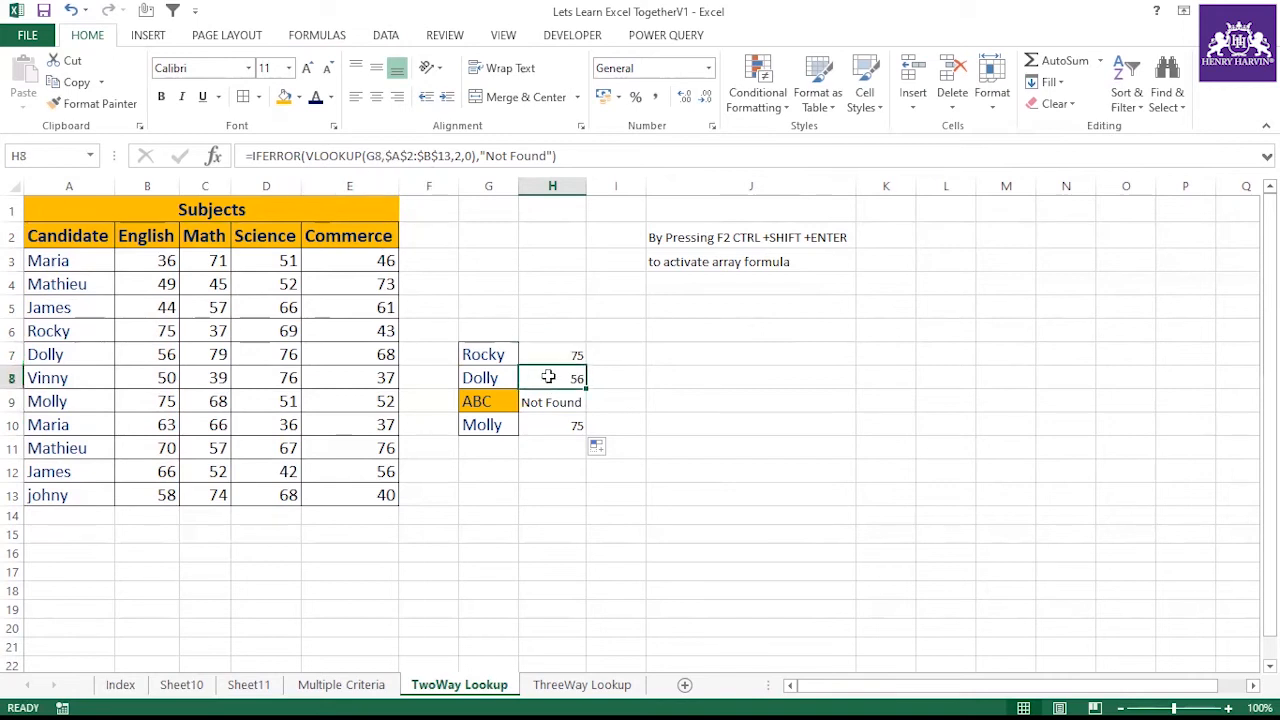
left_click(497, 378)
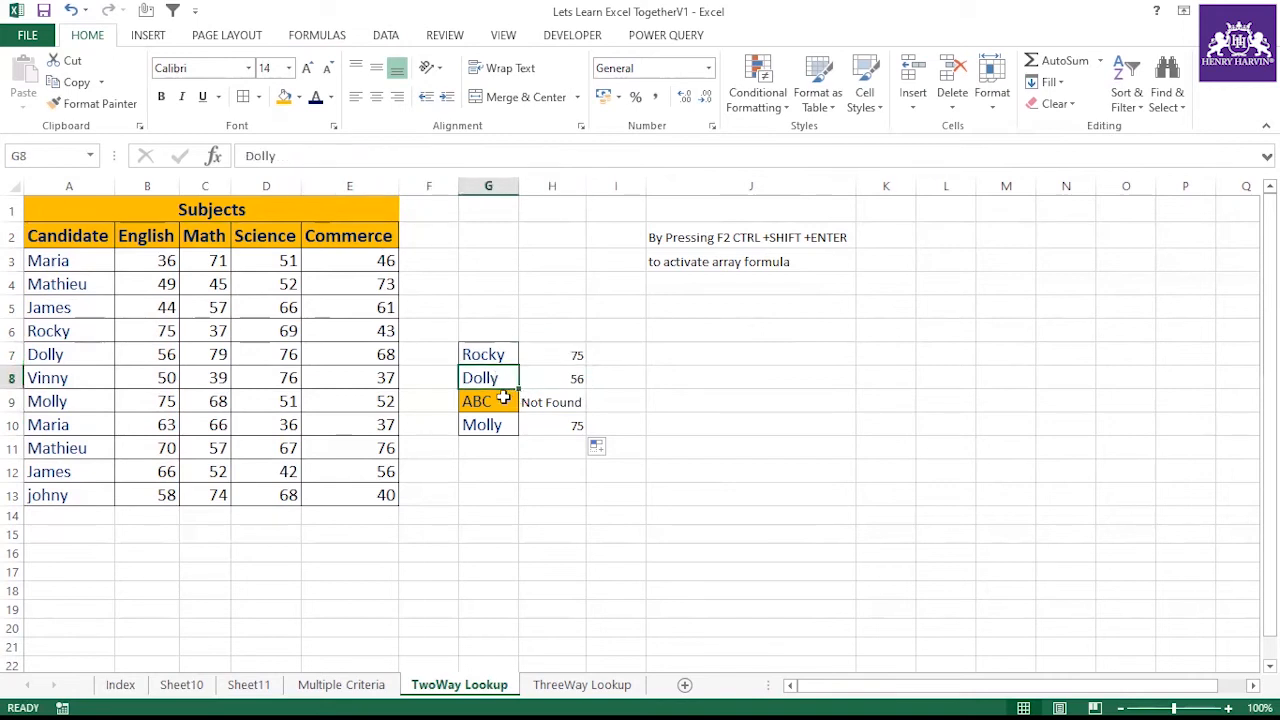
left_click(503, 398)
left_click(525, 400)
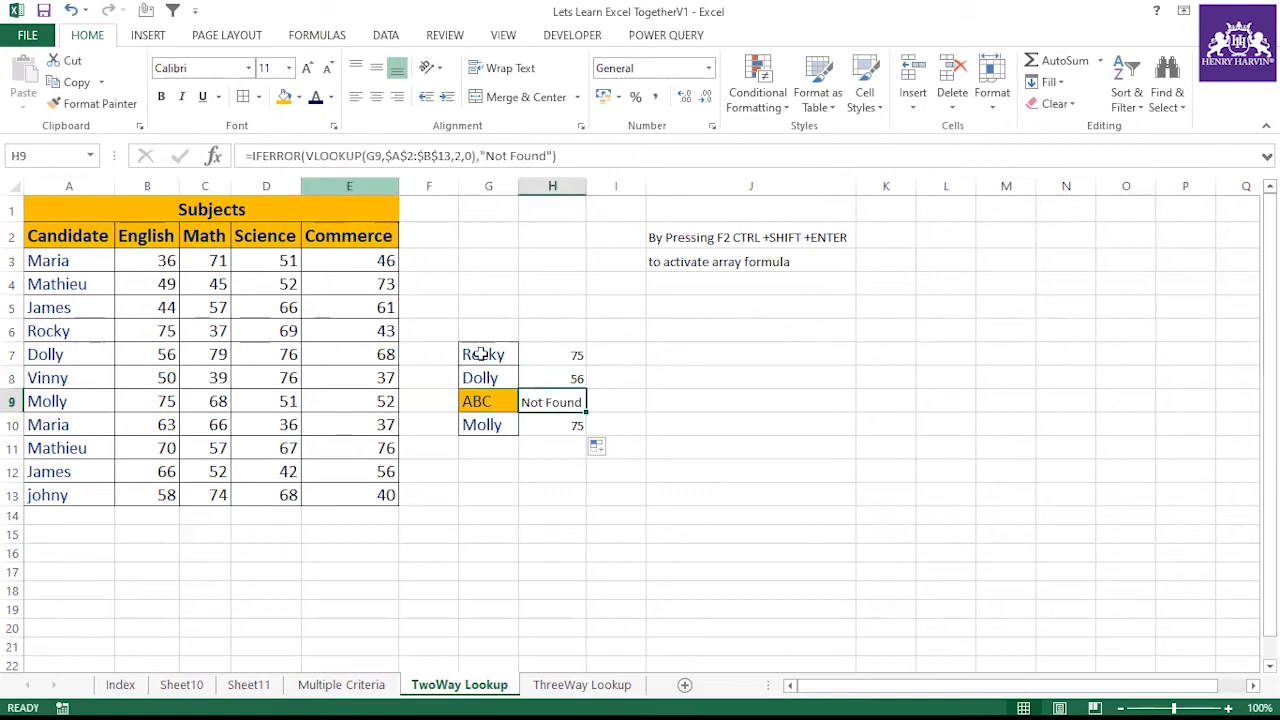
left_click(576, 355)
left_click(565, 420)
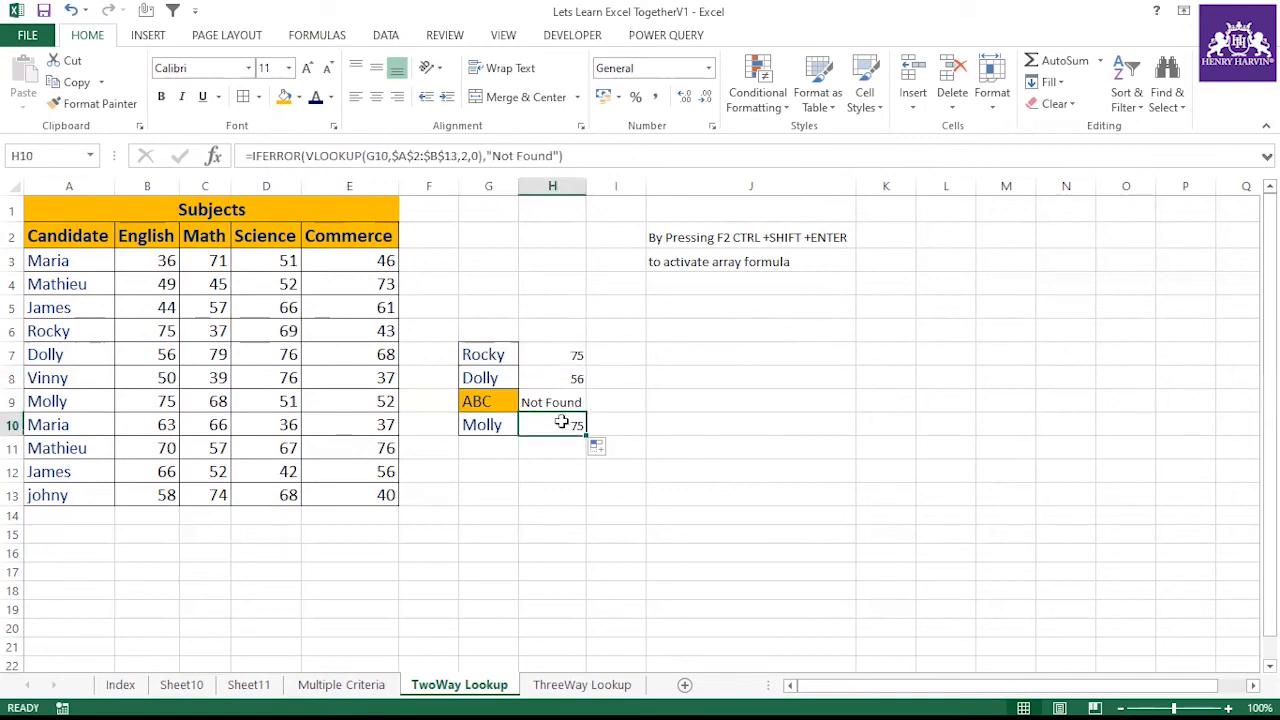
left_click(544, 508)
left_click_drag(488, 355, 548, 430)
left_click(547, 470)
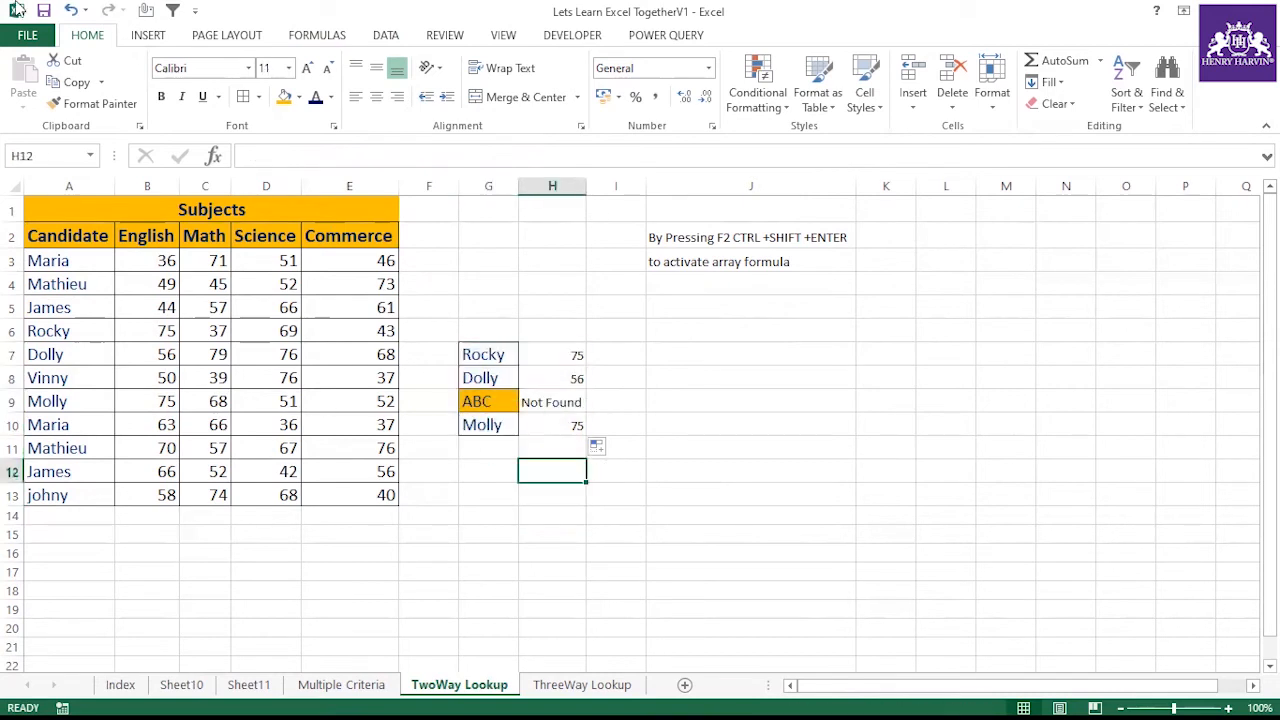
On the Index sheet, add a check mark in G14 beside the Index Match topic
left_click(121, 685)
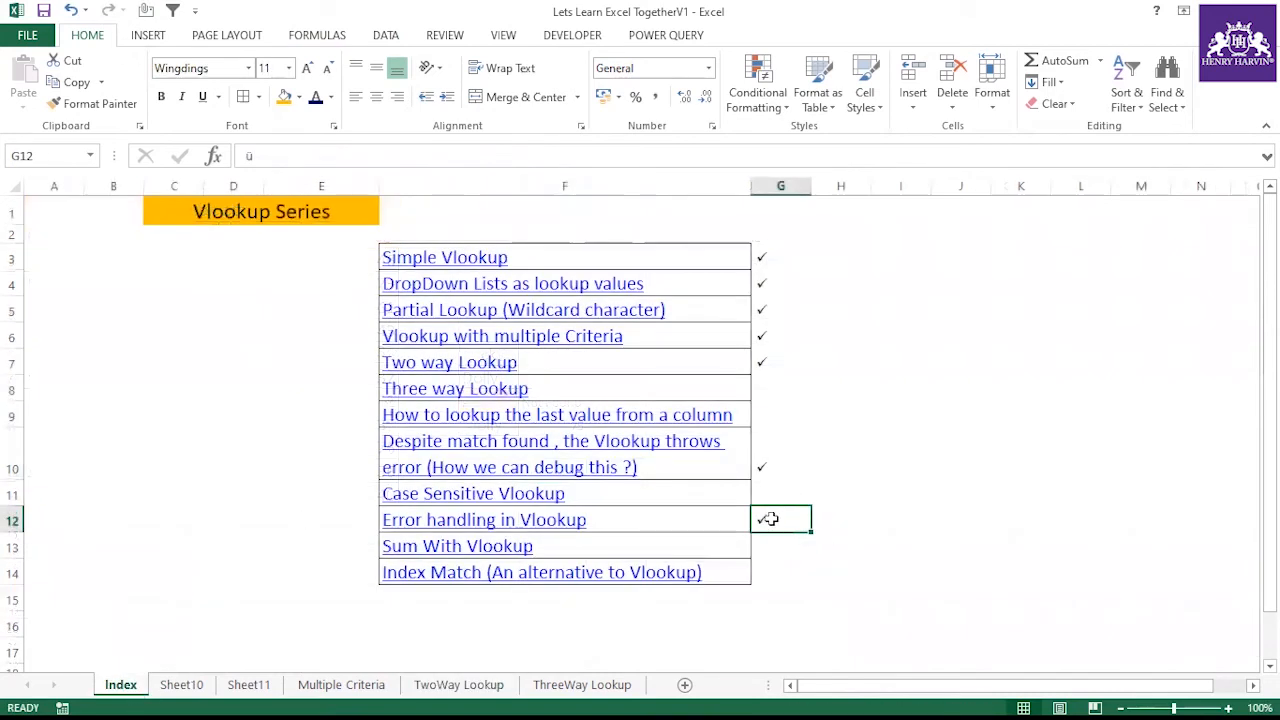
left_click(794, 566)
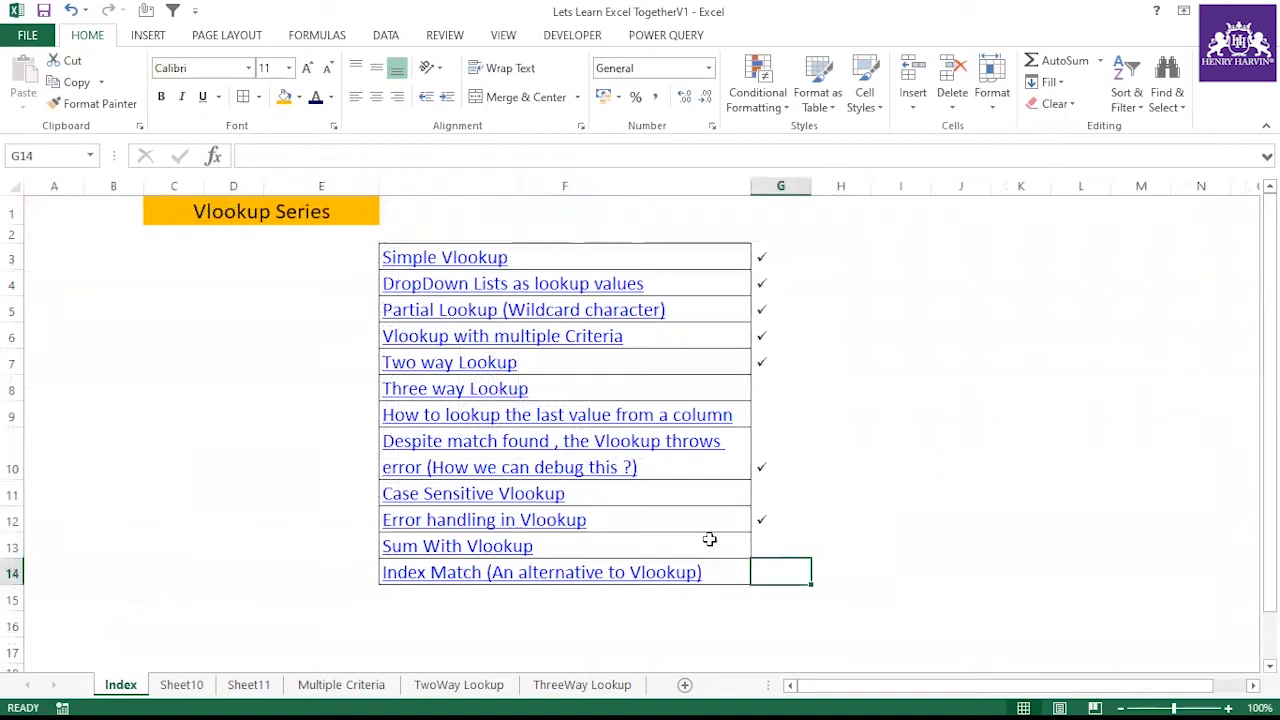
left_click(603, 548)
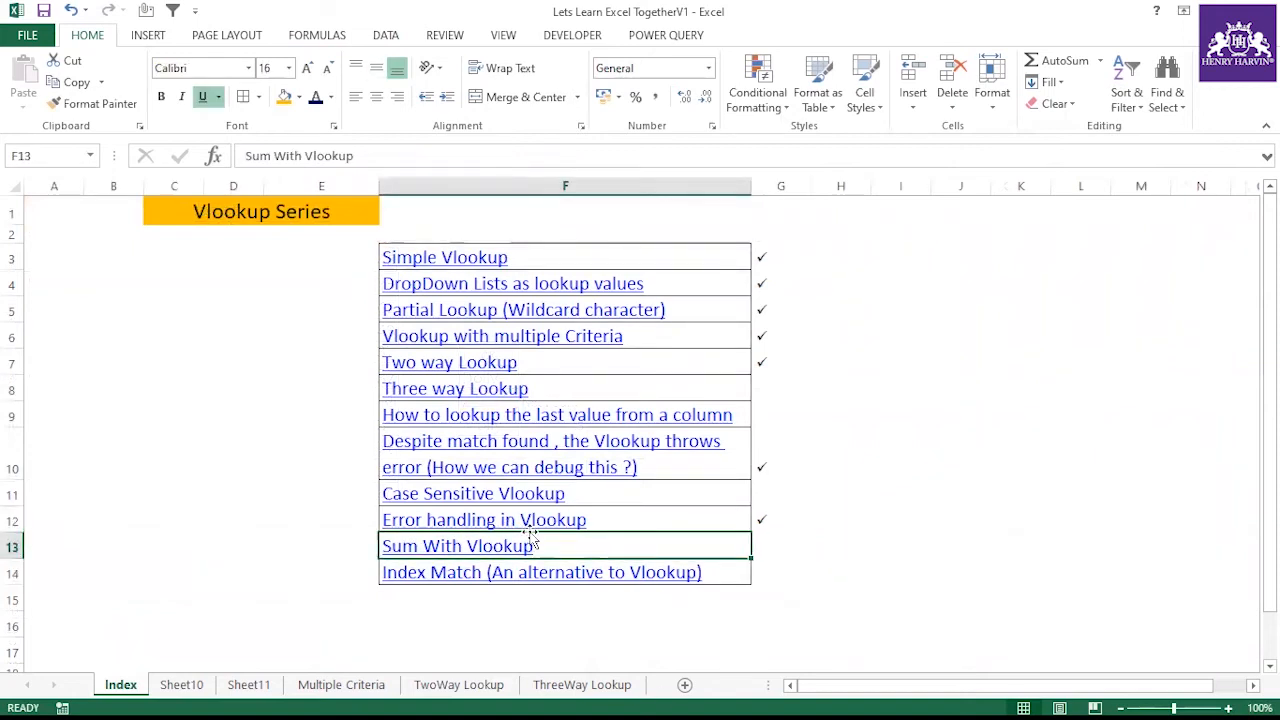
left_click(523, 572)
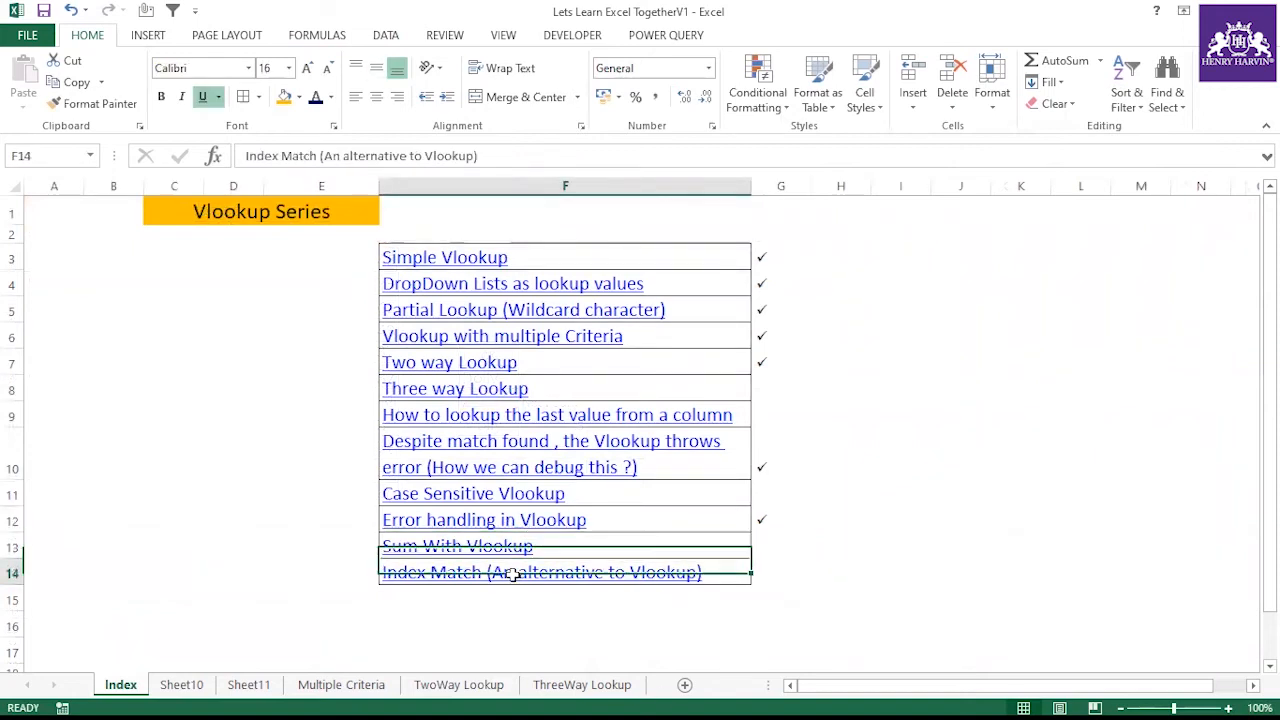
left_click(762, 569)
type("ü")
left_click(786, 501)
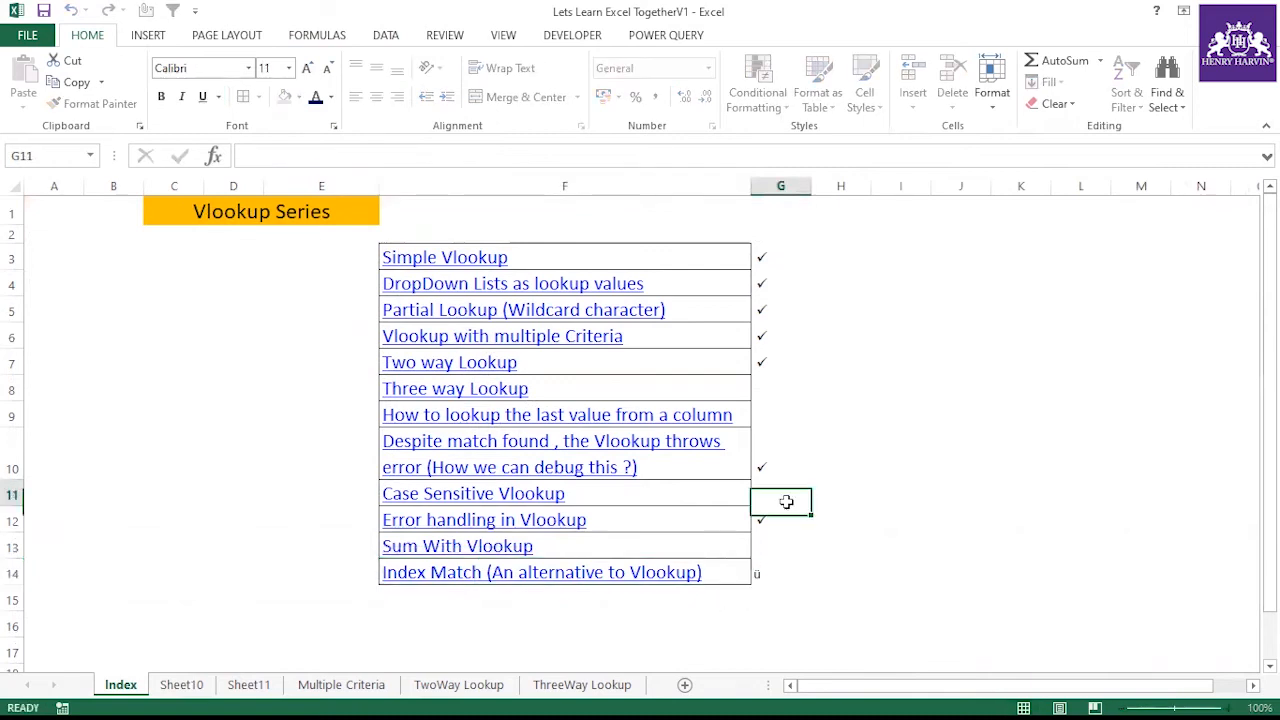
left_click(775, 515)
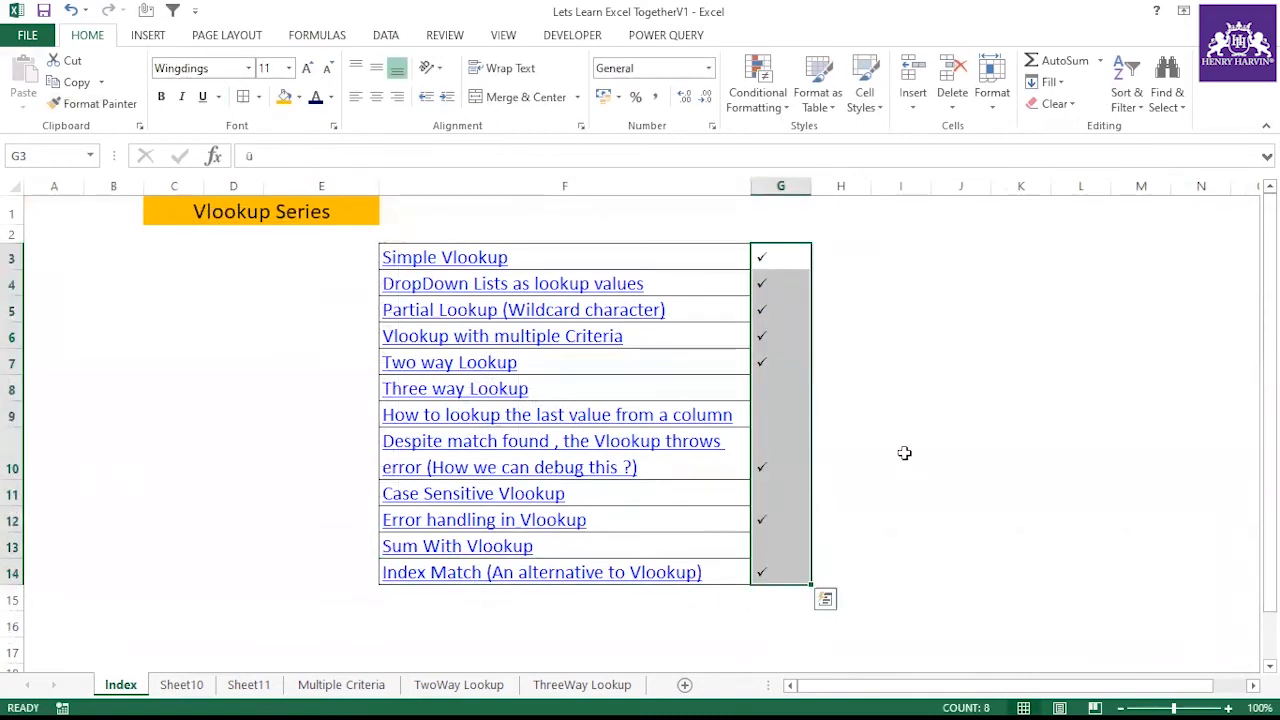
left_click(893, 440)
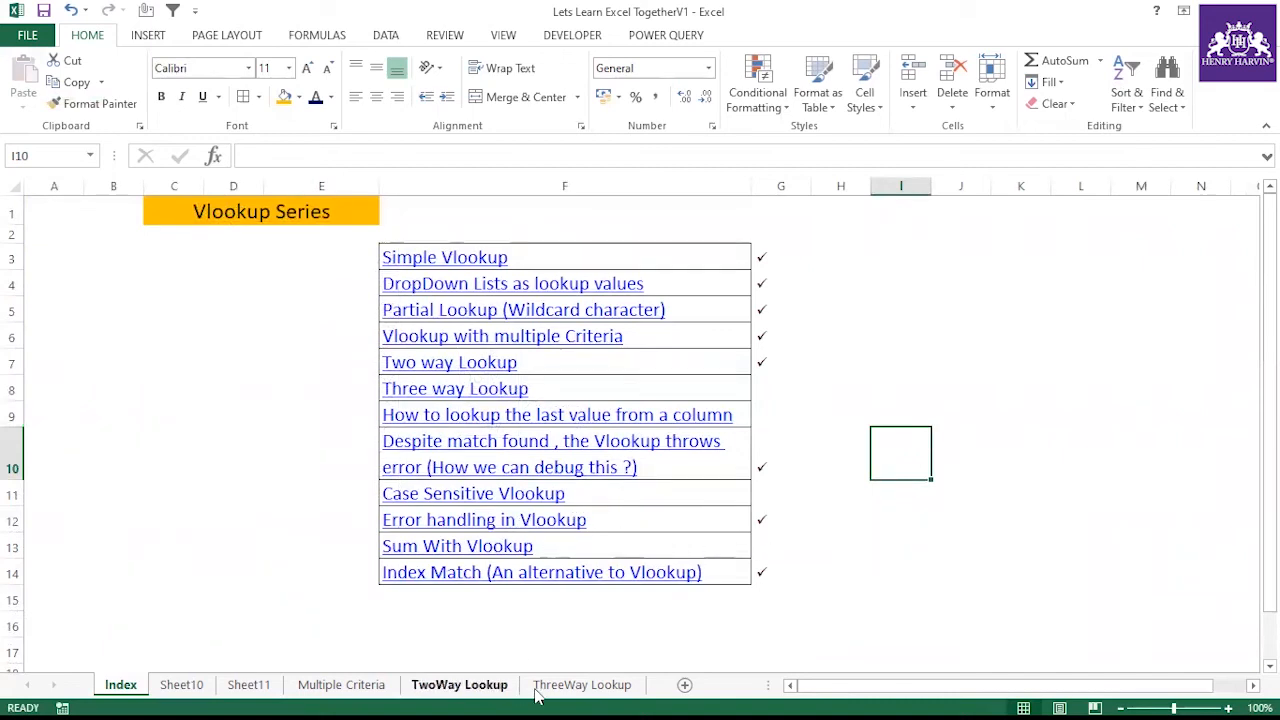
Insert a new sheet and fill month headers Jan through Dec across B1:M1
left_click(684, 686)
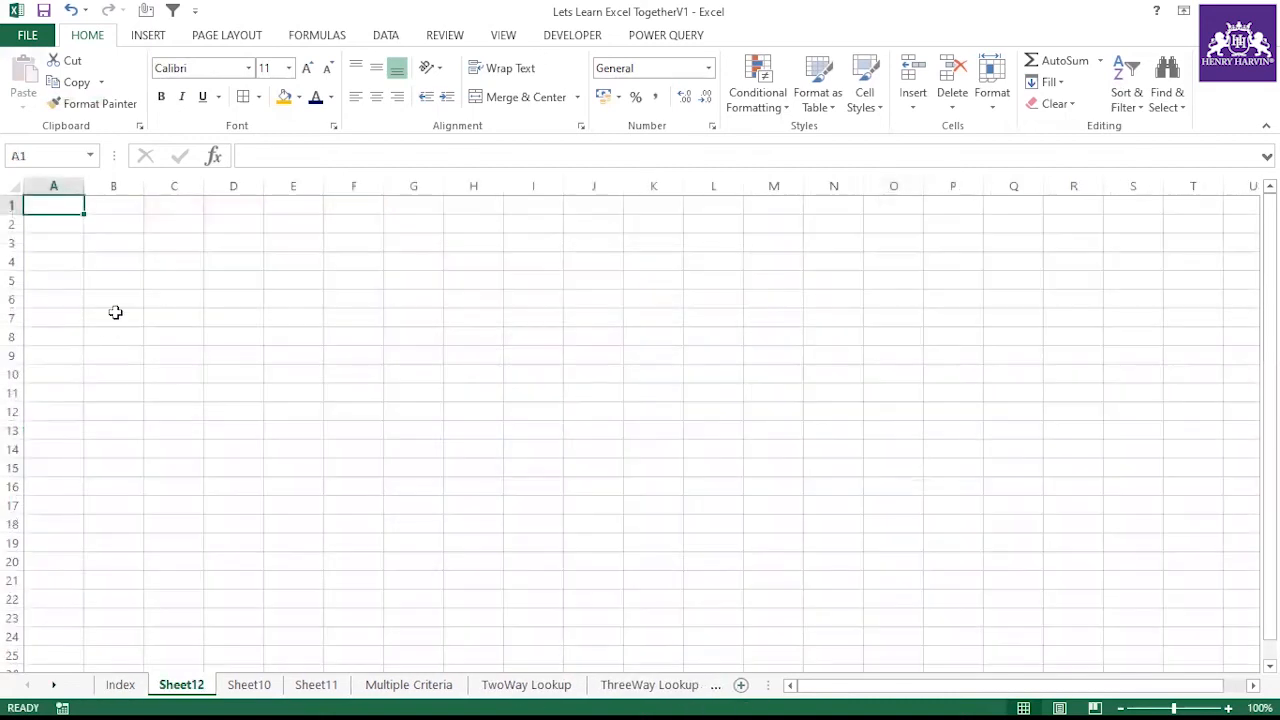
left_click(66, 226)
left_click(128, 226)
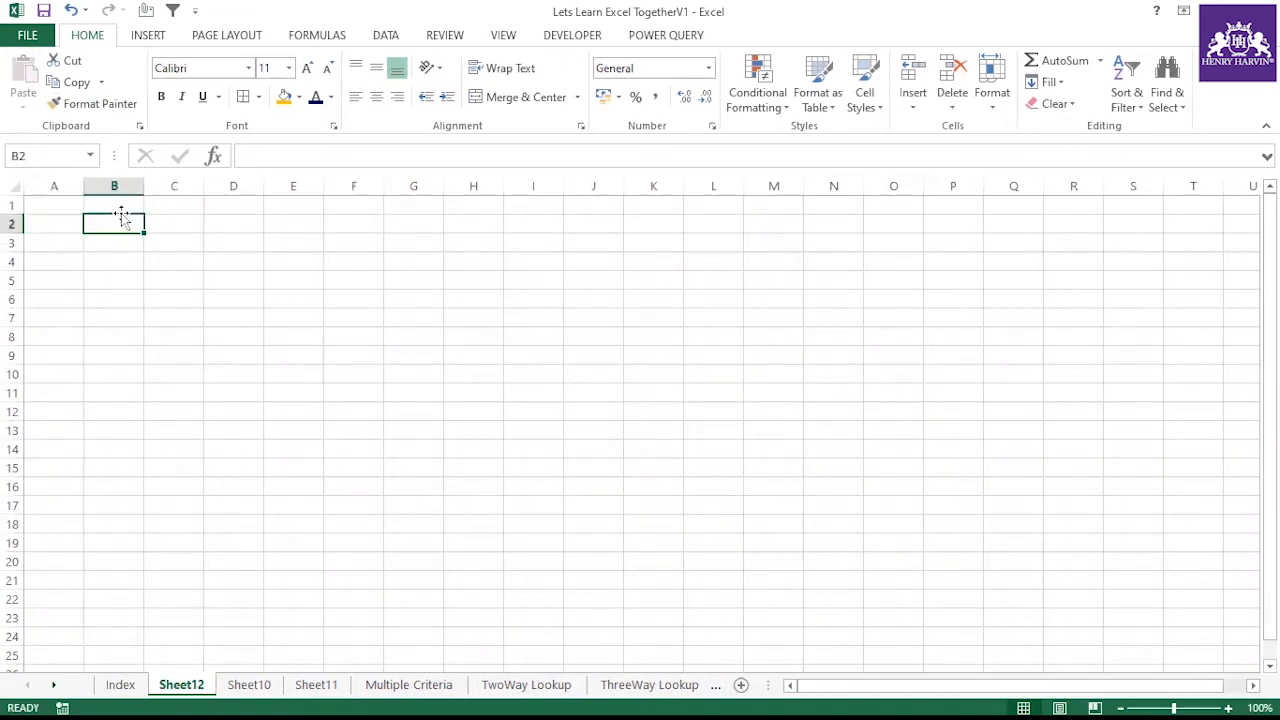
left_click(114, 207)
type("Jan")
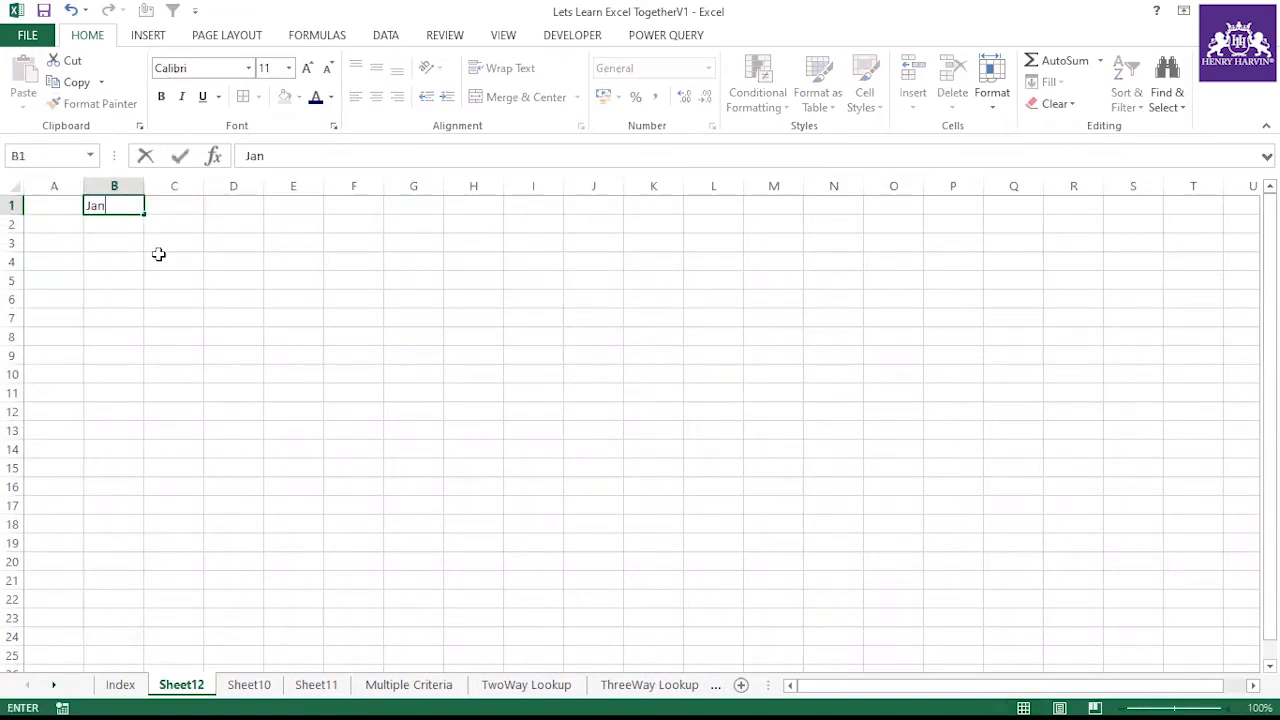
left_click(228, 330)
left_click(108, 206)
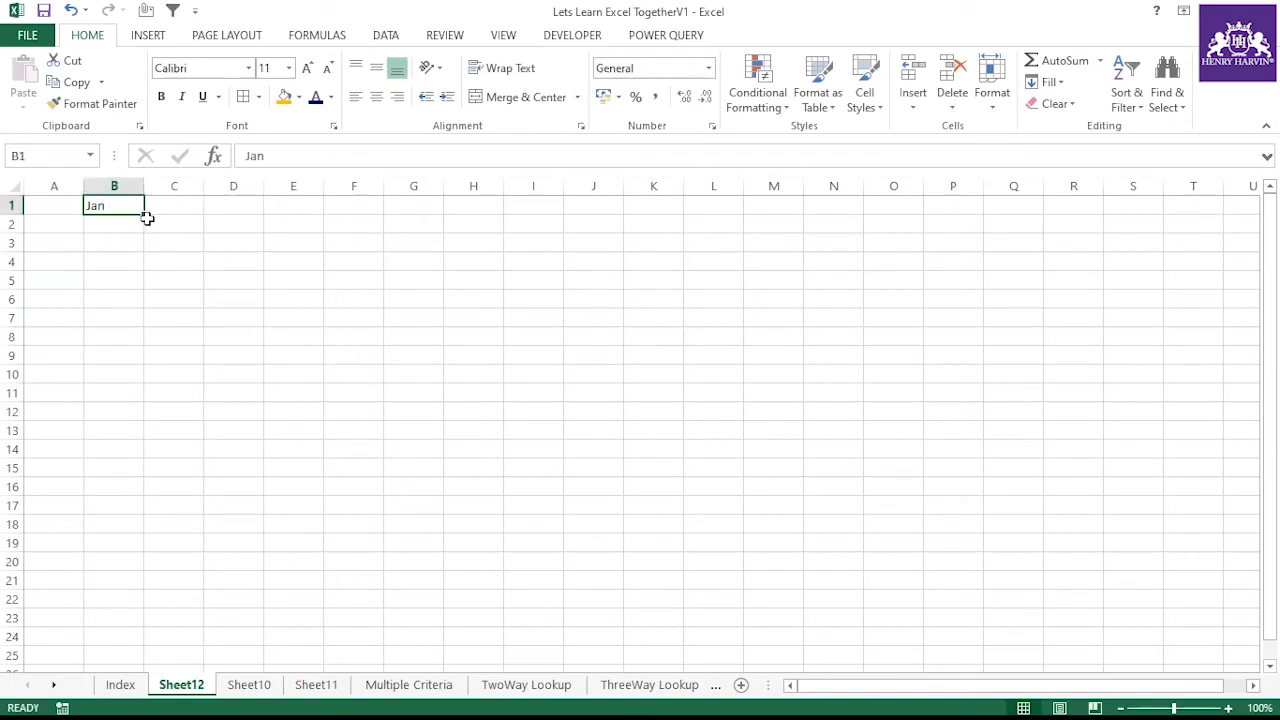
left_click_drag(144, 215, 806, 220)
left_click(658, 197)
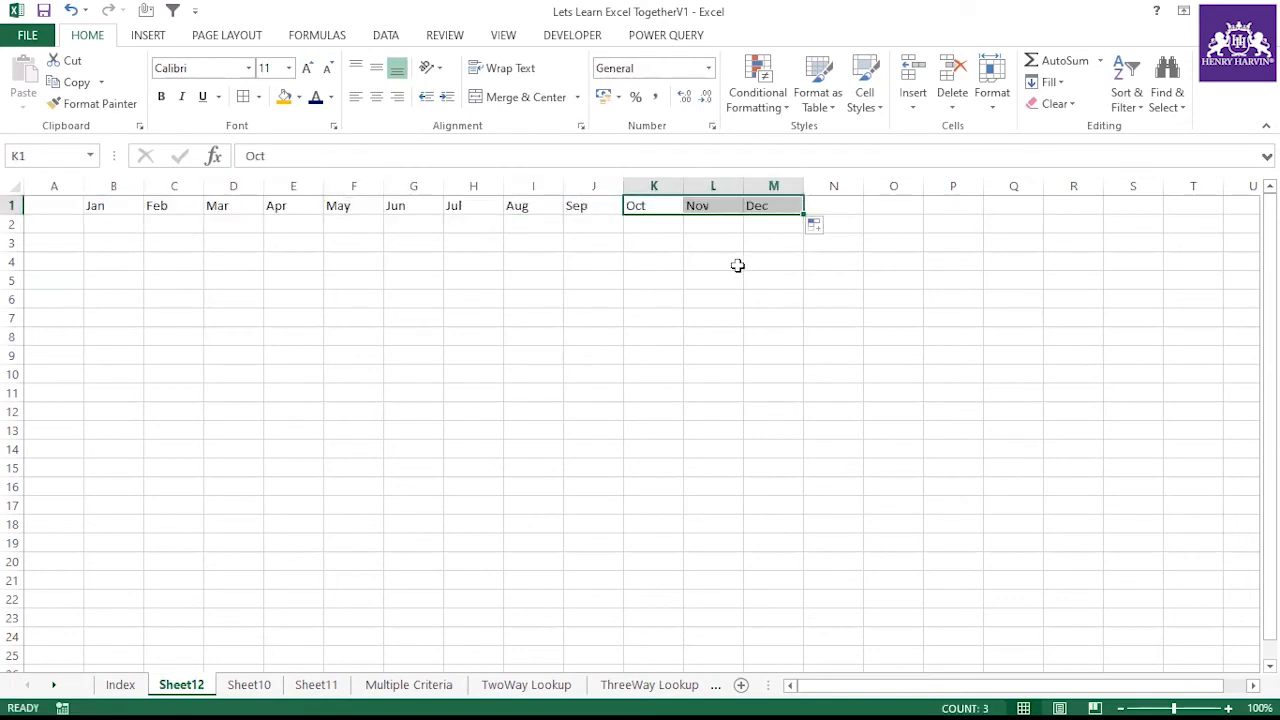
left_click(600, 280)
Enter A1 in cell A2 and fill the row labels down through A18
left_click(66, 226)
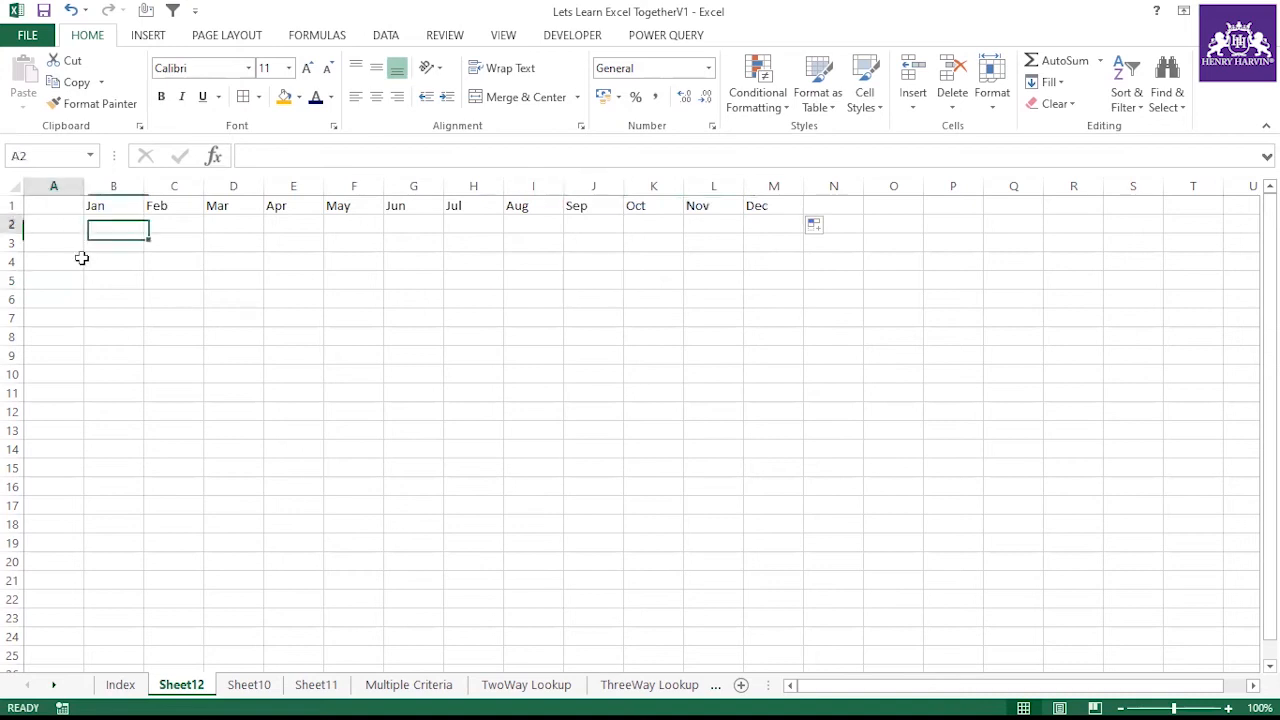
type("A1")
left_click(106, 286)
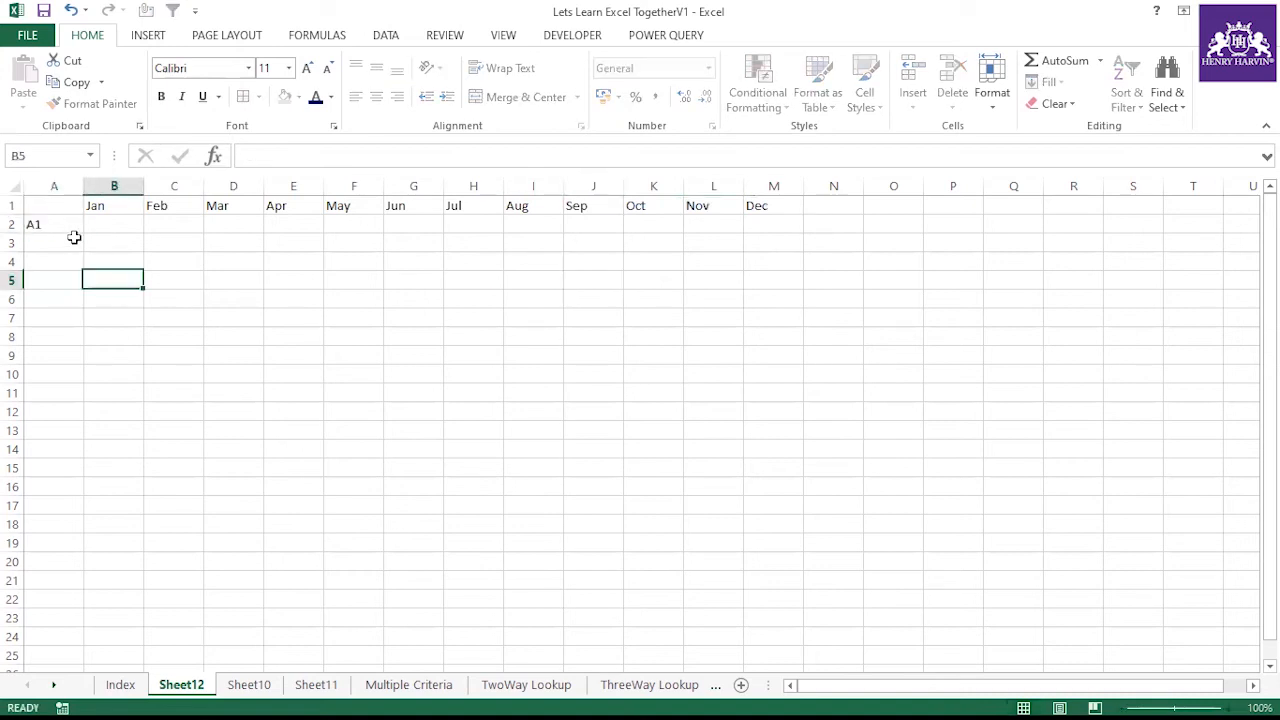
left_click(74, 232)
left_click_drag(84, 233, 60, 530)
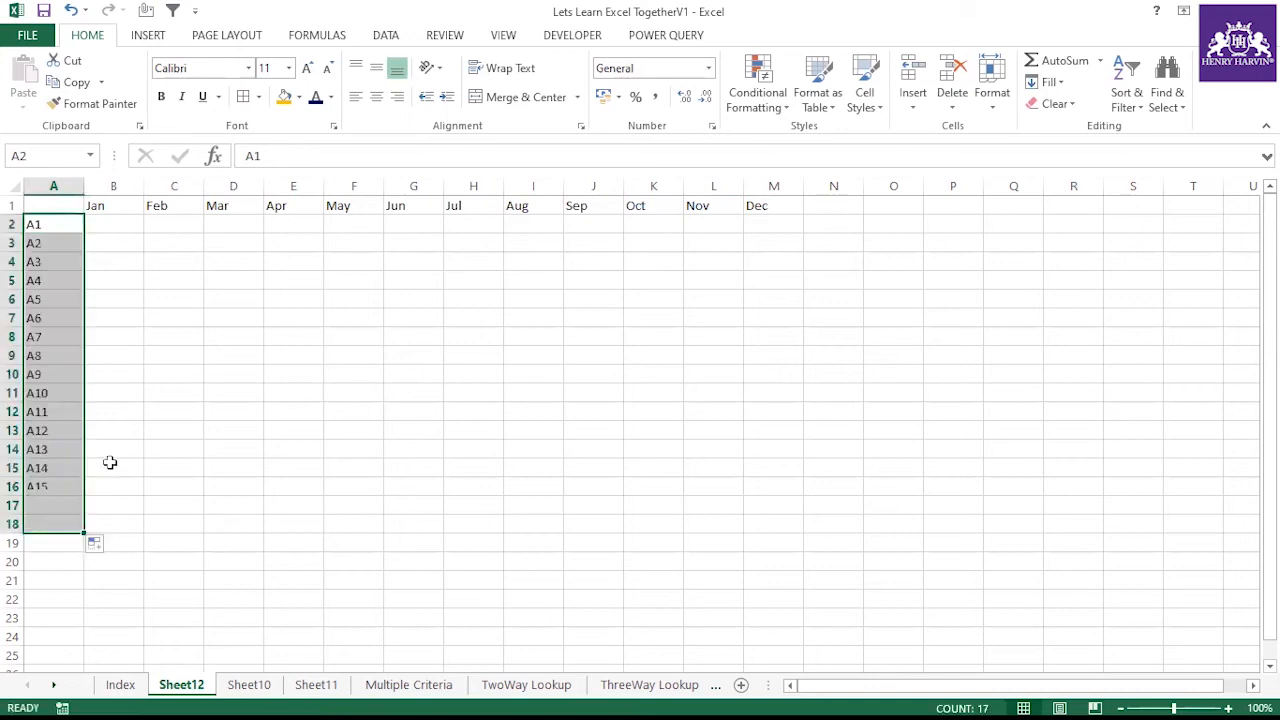
left_click(104, 228)
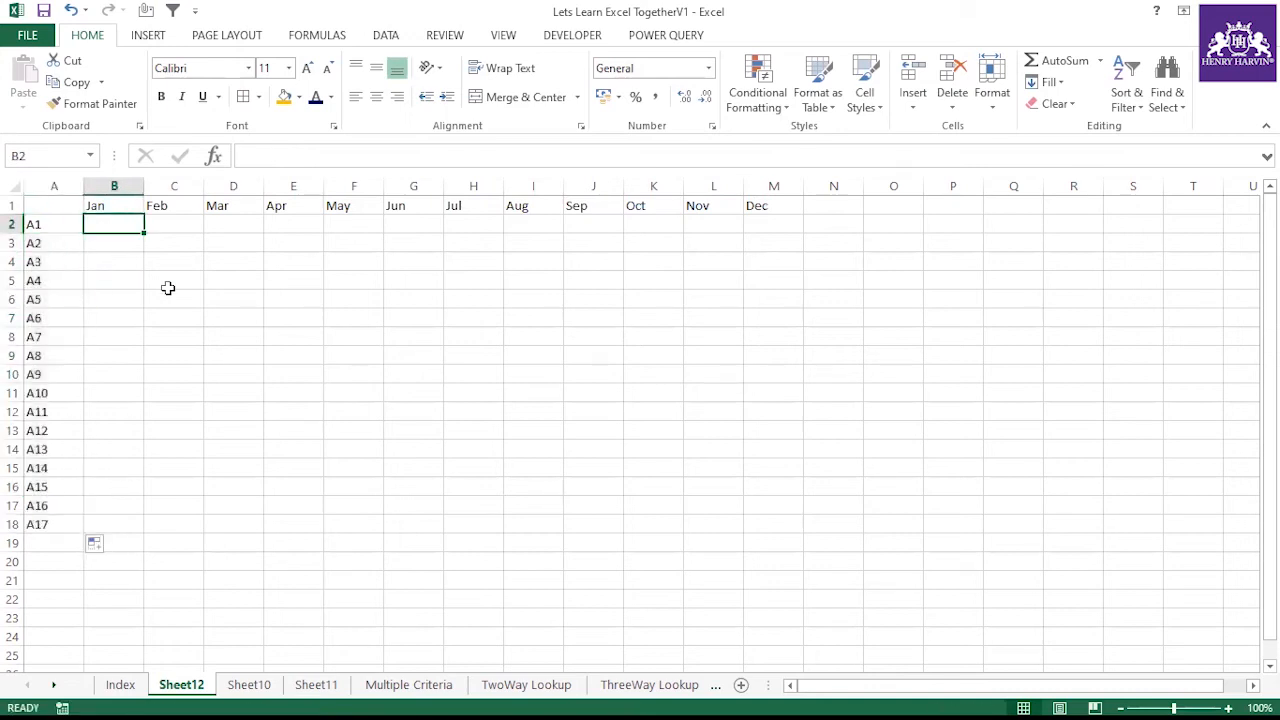
Enter =RANDBETWEEN(2000,3000) in B2
type("=rand")
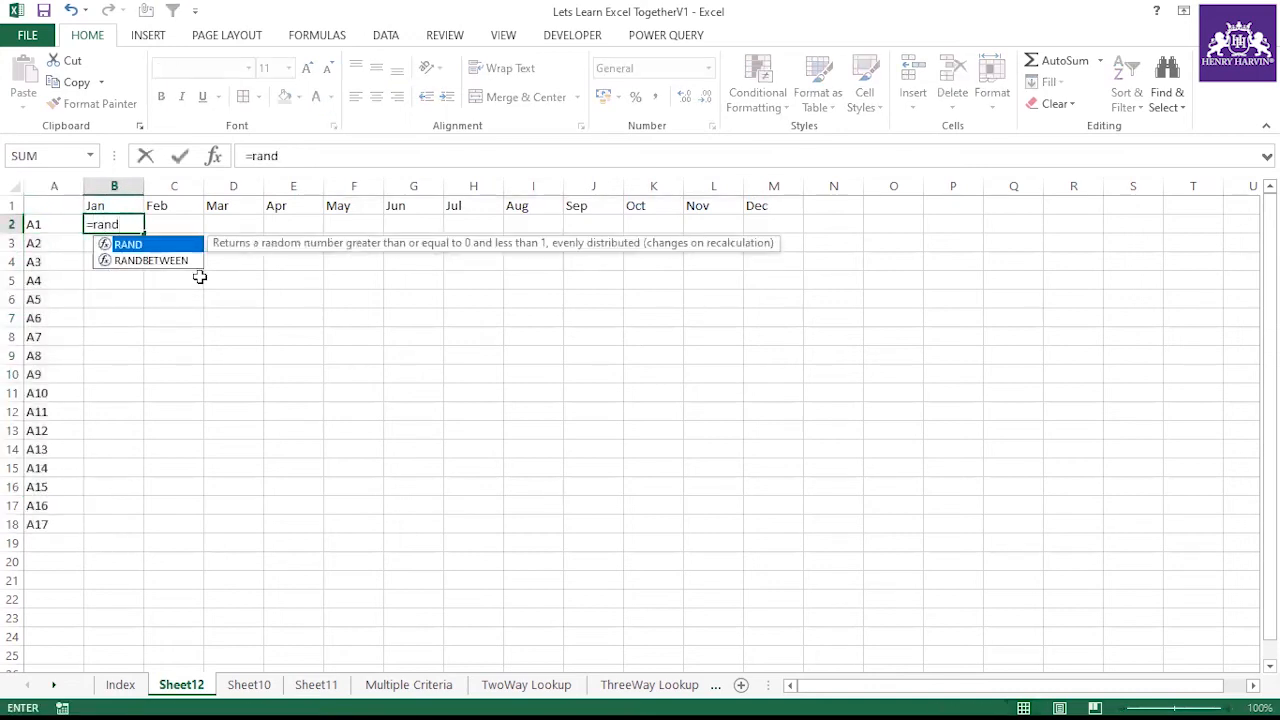
double_click(191, 263)
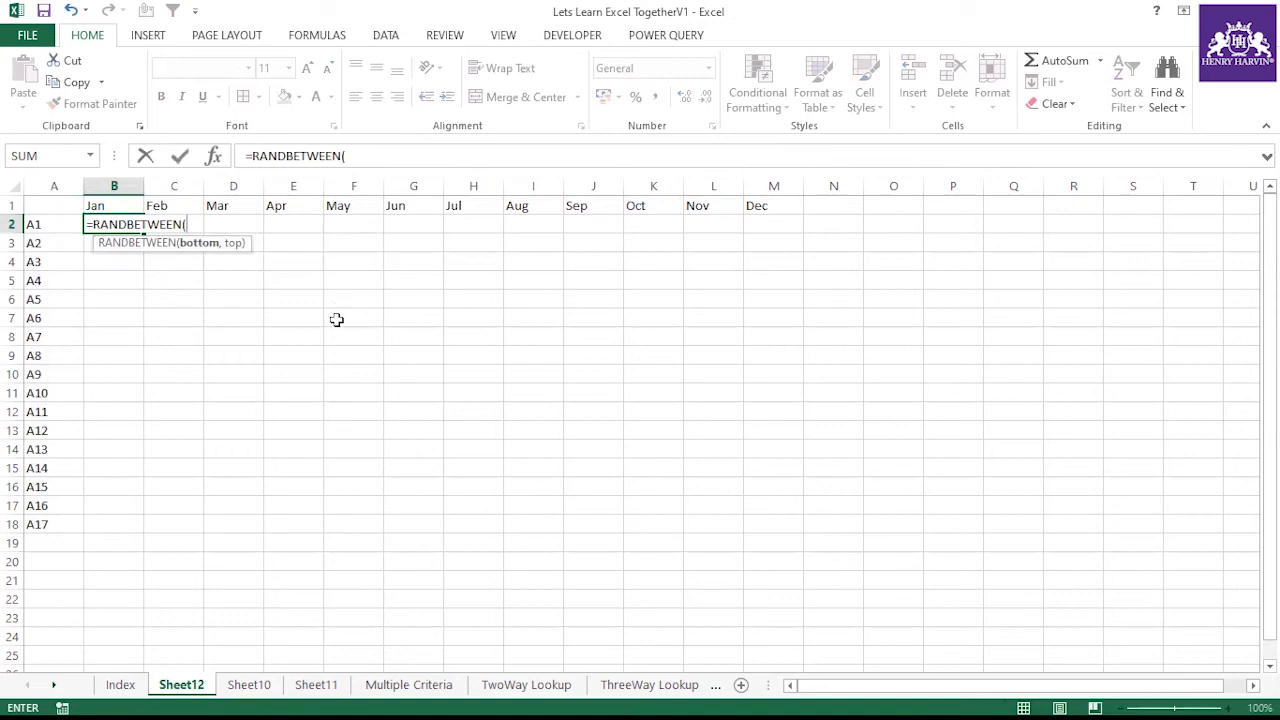
type("2000,")
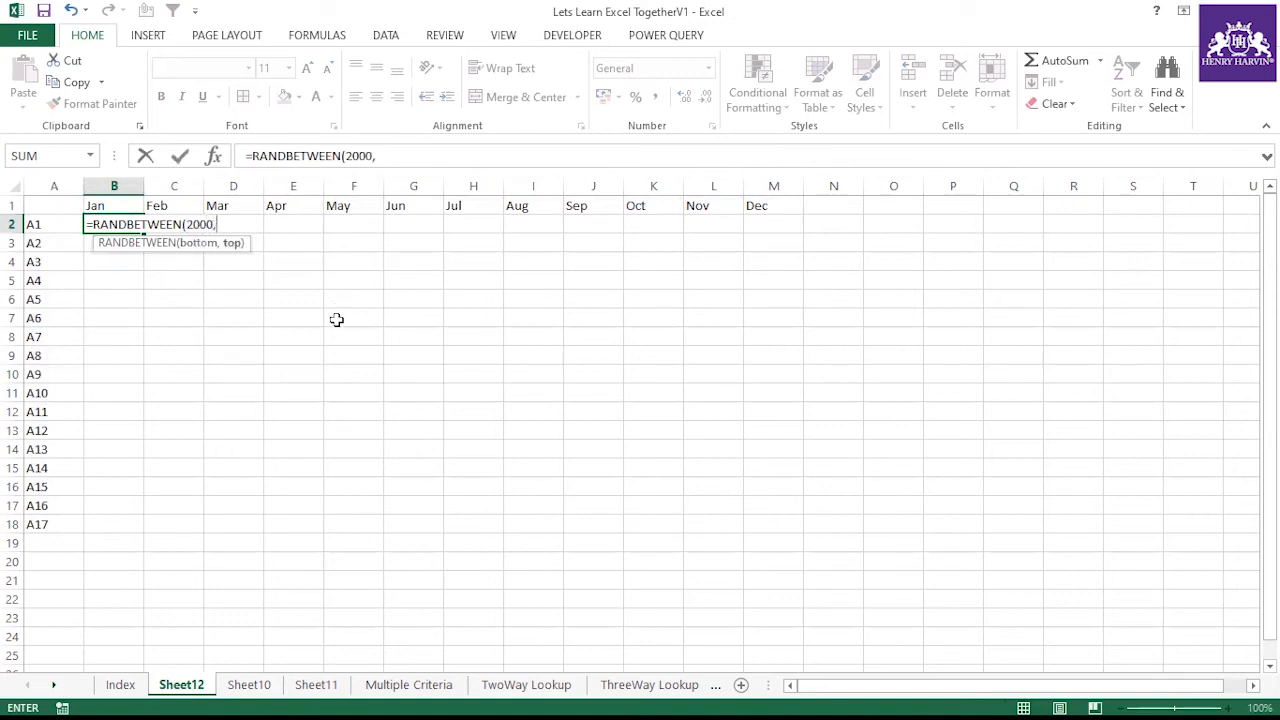
type("3000)")
key("Return")
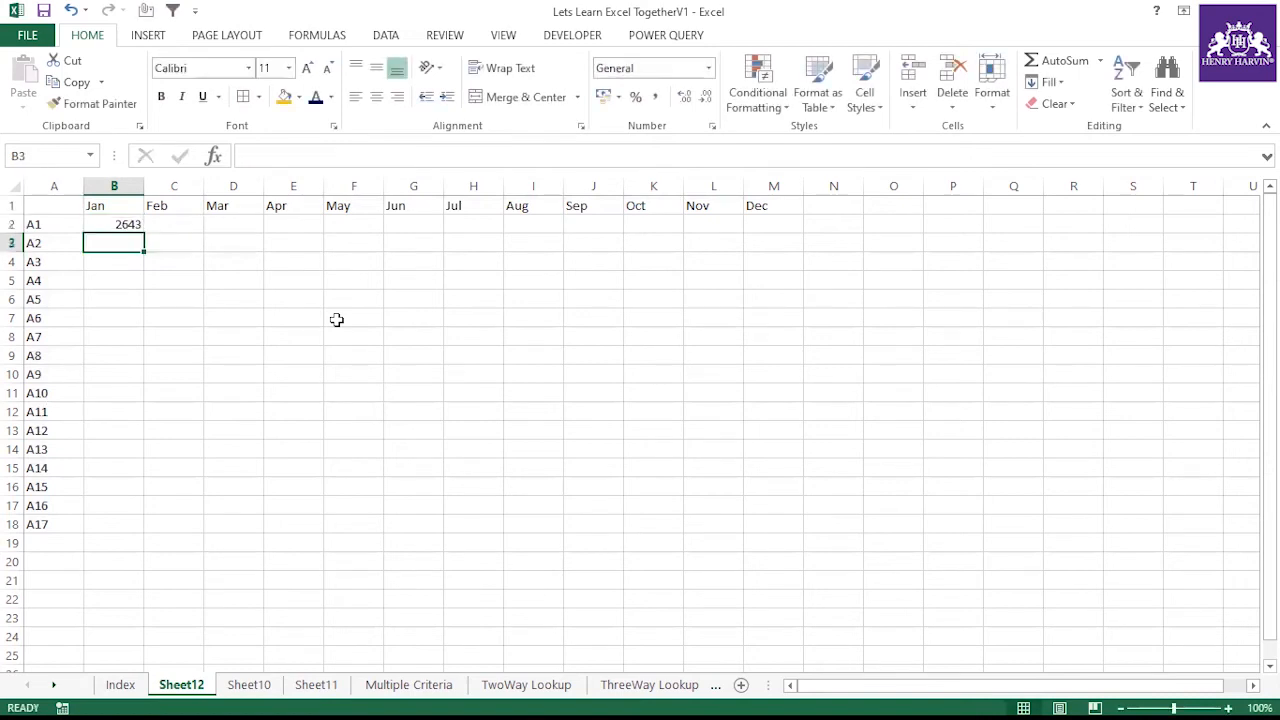
Fill the RANDBETWEEN formula across and down to cover B2:M18
left_click(108, 228)
mouse_move(143, 237)
left_mouse_down()
mouse_move(805, 235)
mouse_move(774, 534)
mouse_move(631, 437)
left_mouse_up()
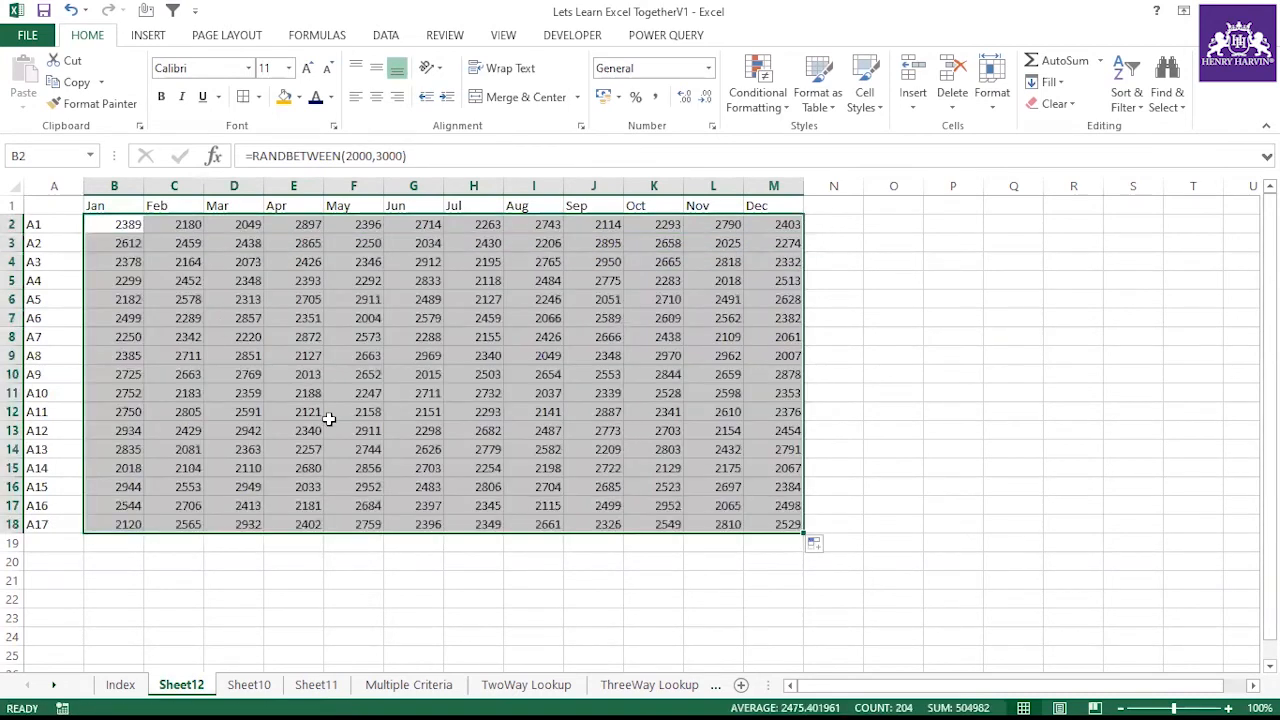
left_click(473, 356)
Apply all borders to the table A1:M18 and copy it
mouse_move(119, 226)
left_mouse_down()
mouse_move(726, 486)
mouse_move(757, 523)
left_mouse_up()
left_click_drag(57, 207, 790, 525)
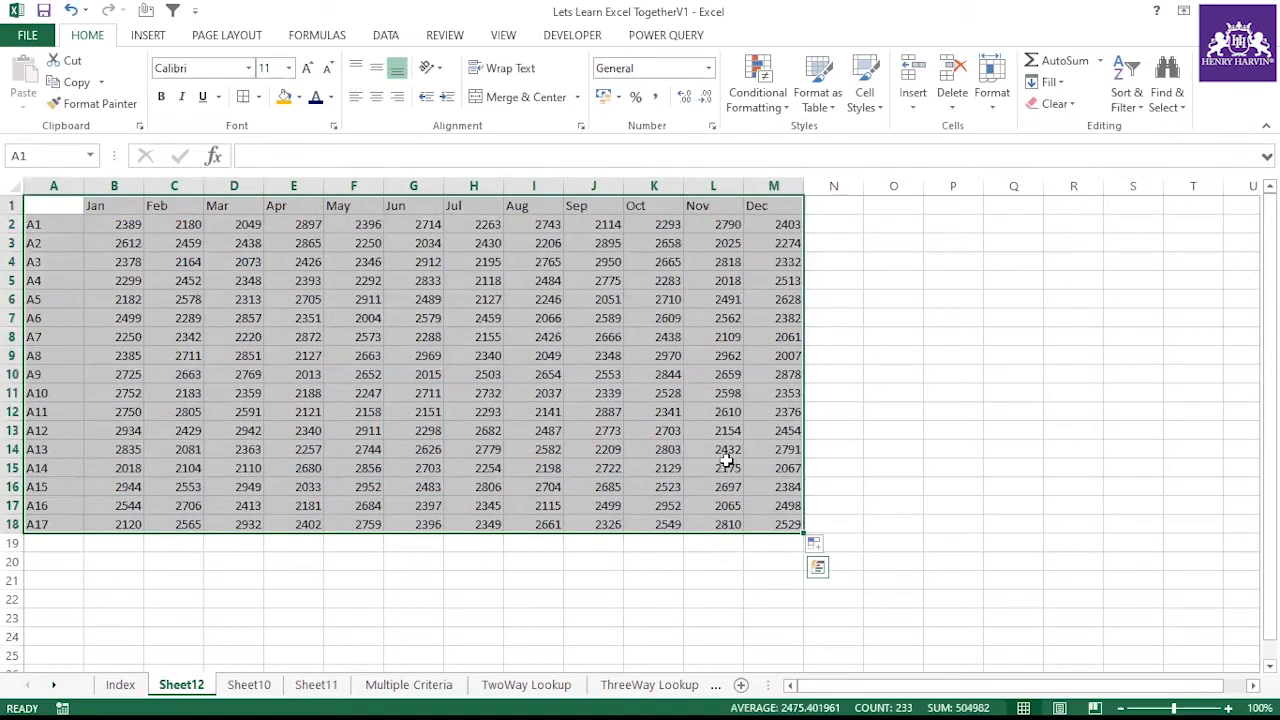
key("alt+h")
key("b")
key("a")
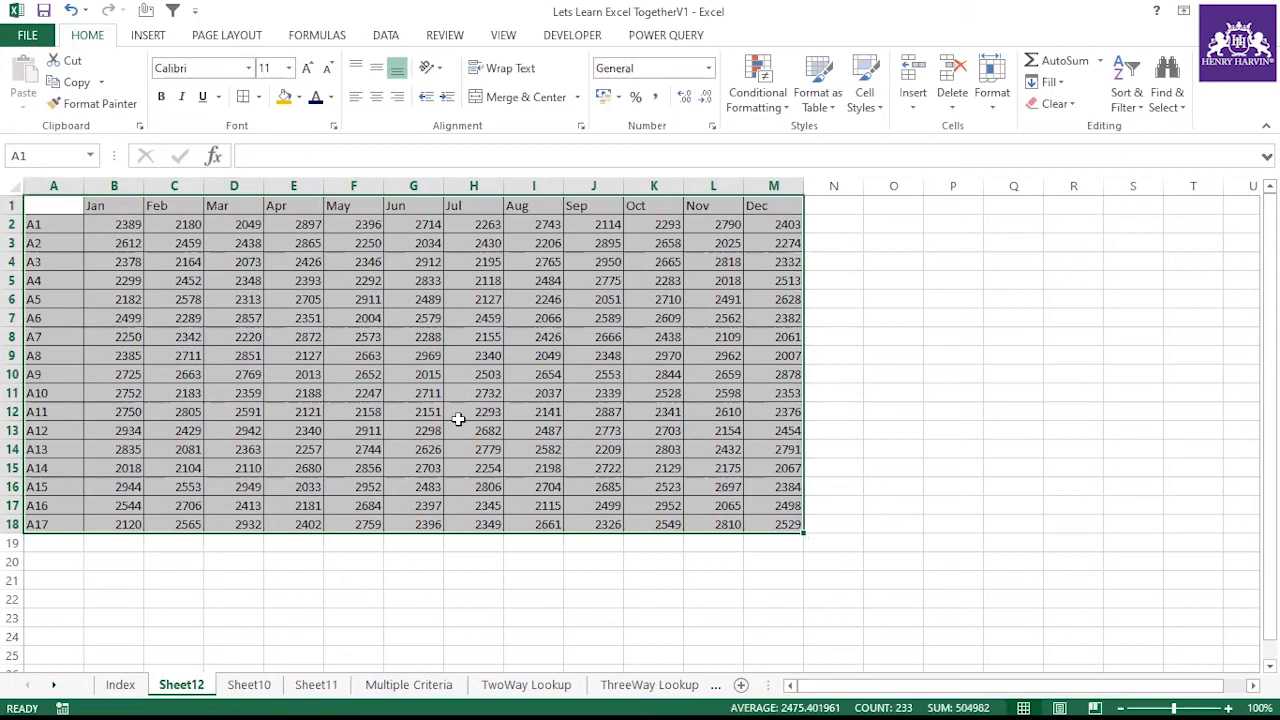
key("ctrl+c")
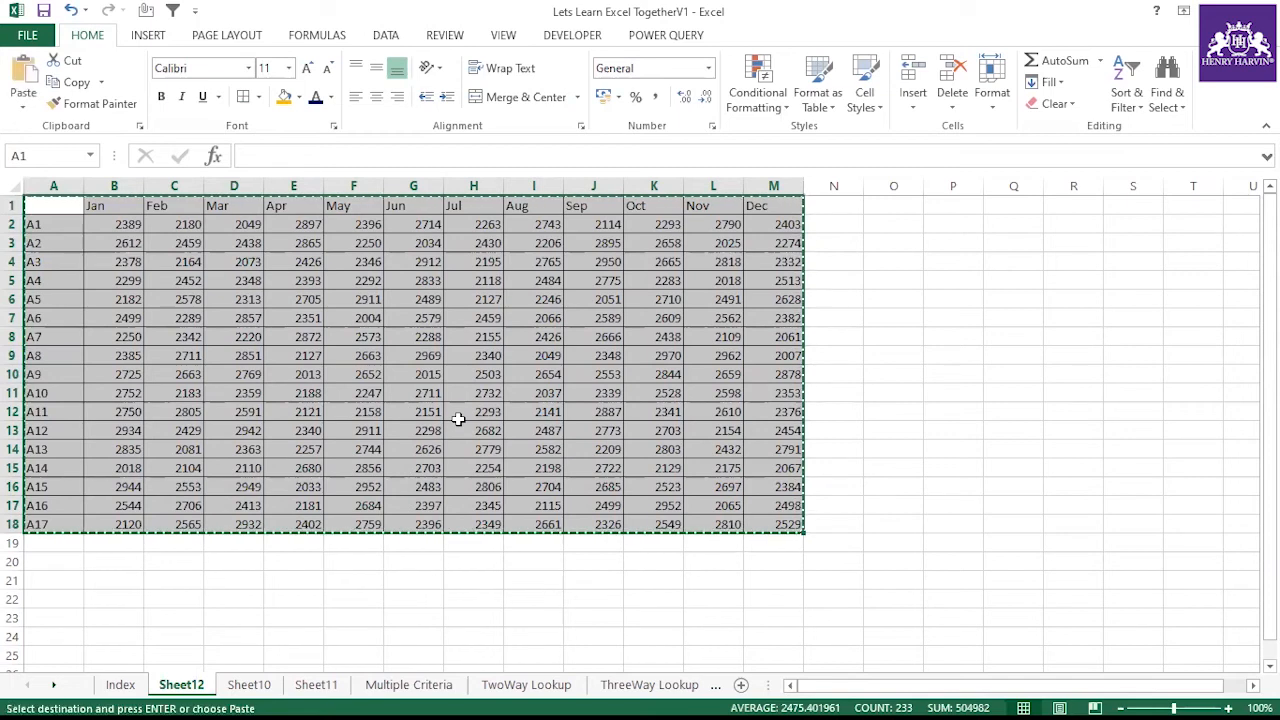
Paste the copied table back onto itself as values only
key("ctrl+alt+v")
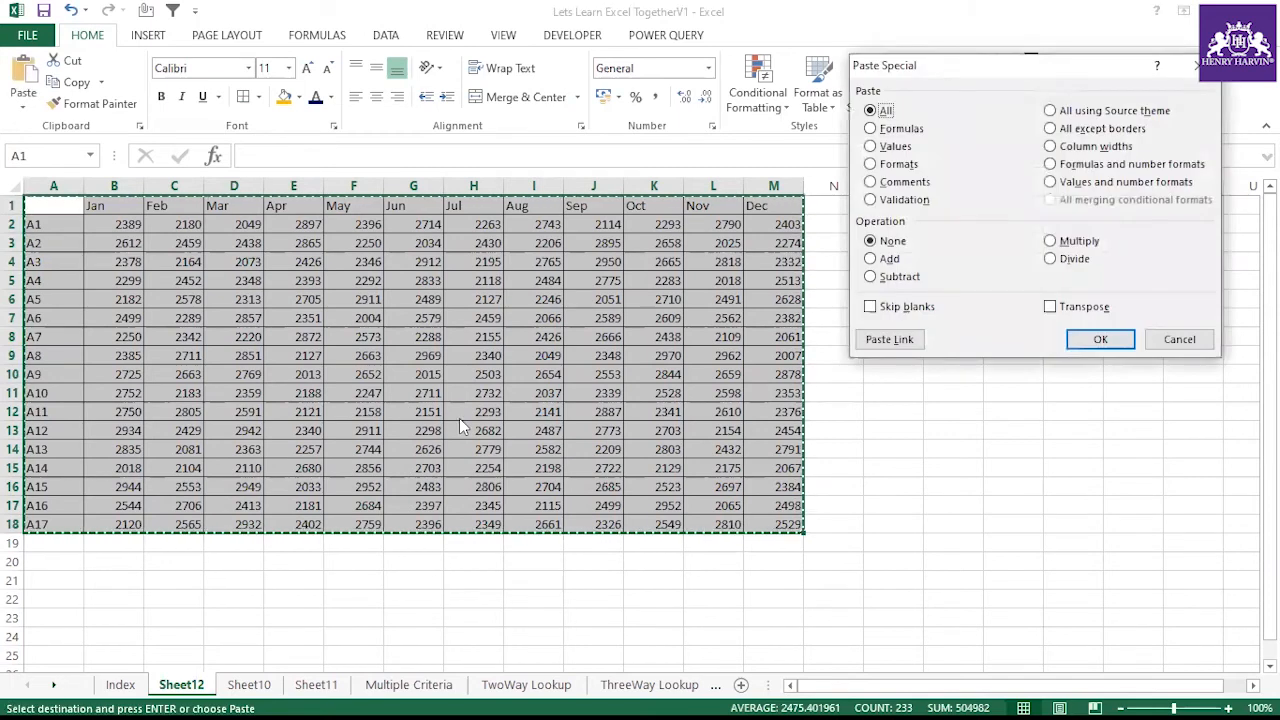
key("v")
key("Return")
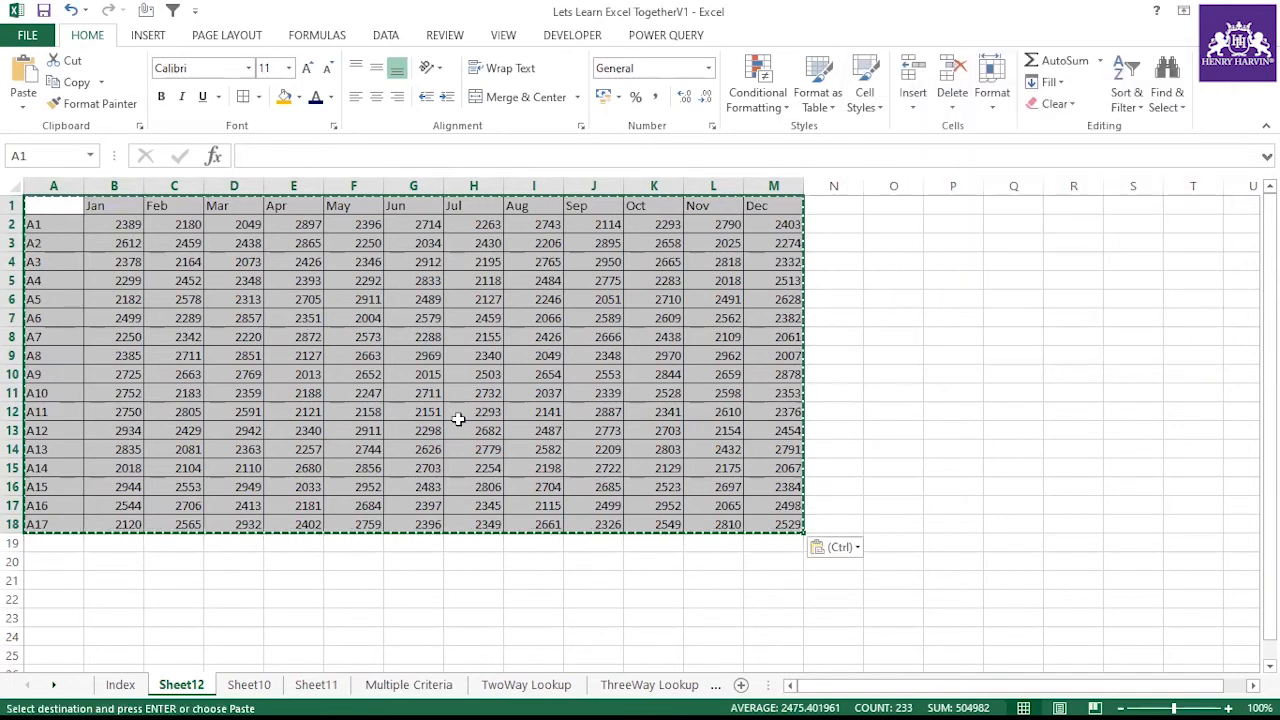
key("Escape")
Fill the month headers B1:M1 orange and make the row labels A2:A18 bold at 14 pt
left_click_drag(143, 209, 786, 203)
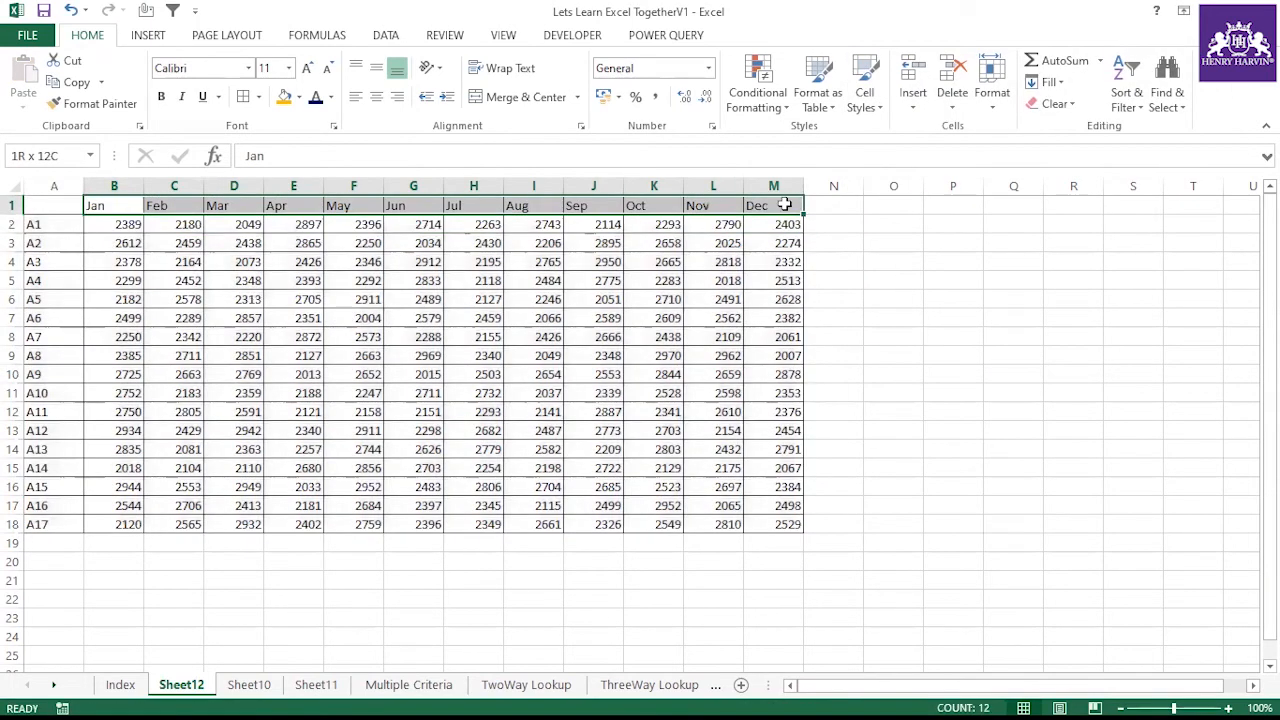
left_click(284, 96)
left_click_drag(49, 224, 46, 523)
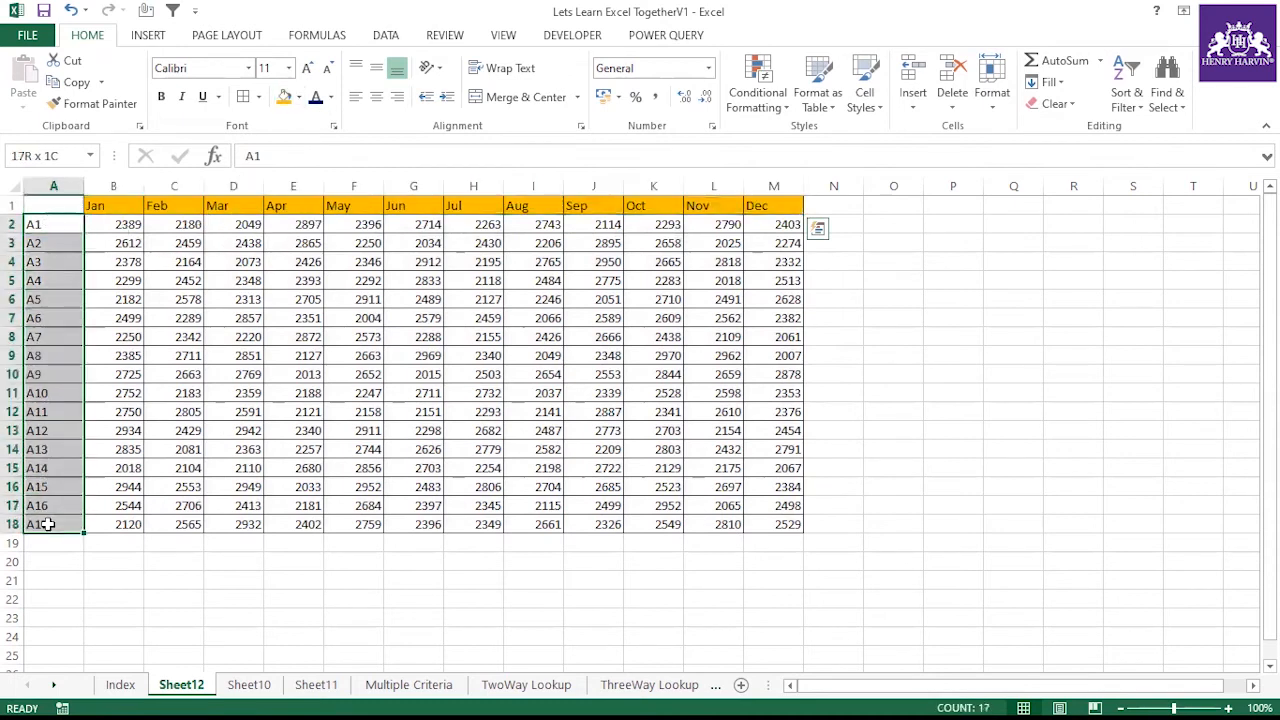
left_click(309, 67)
left_click(309, 67)
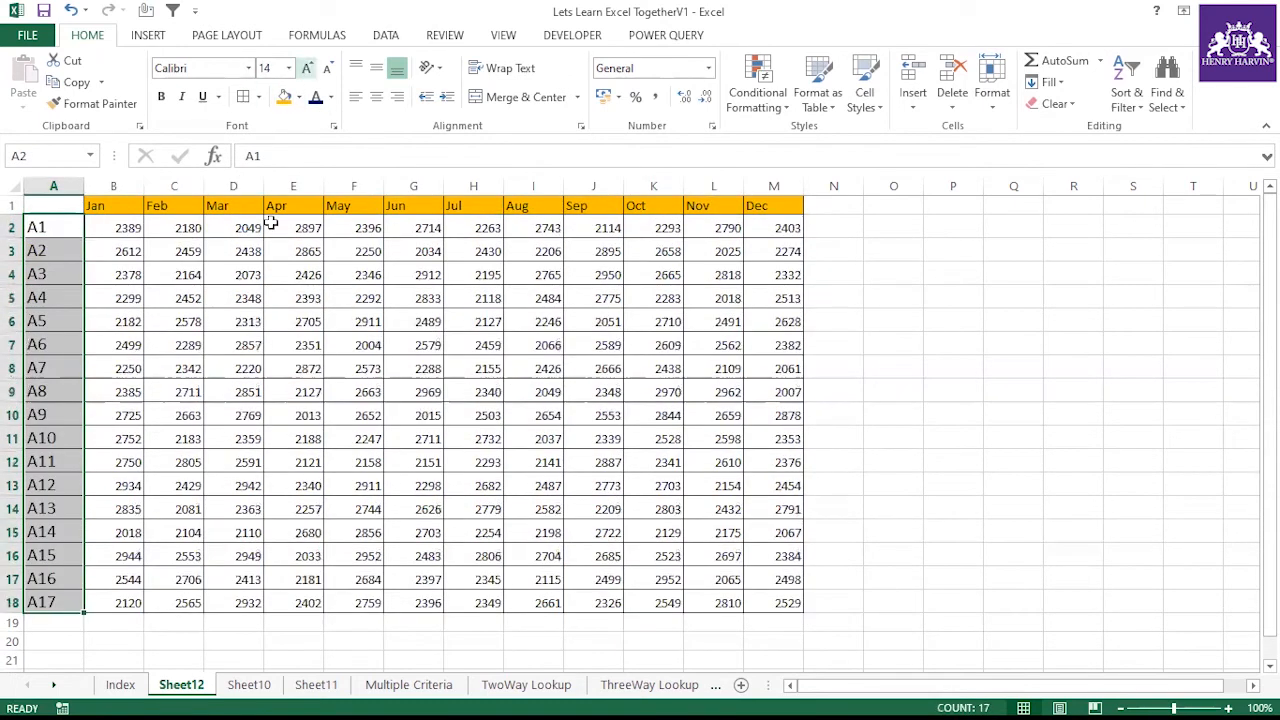
key("ctrl+b")
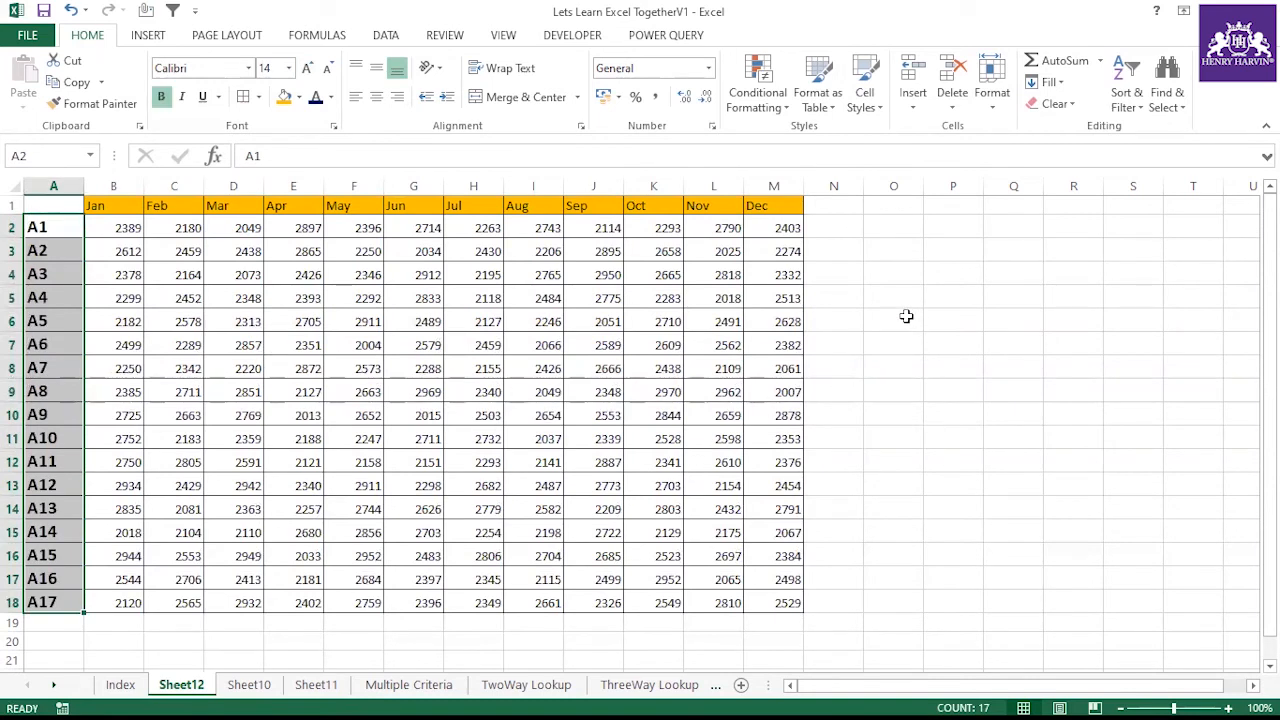
Enter the label Months in cell O4
left_click(902, 297)
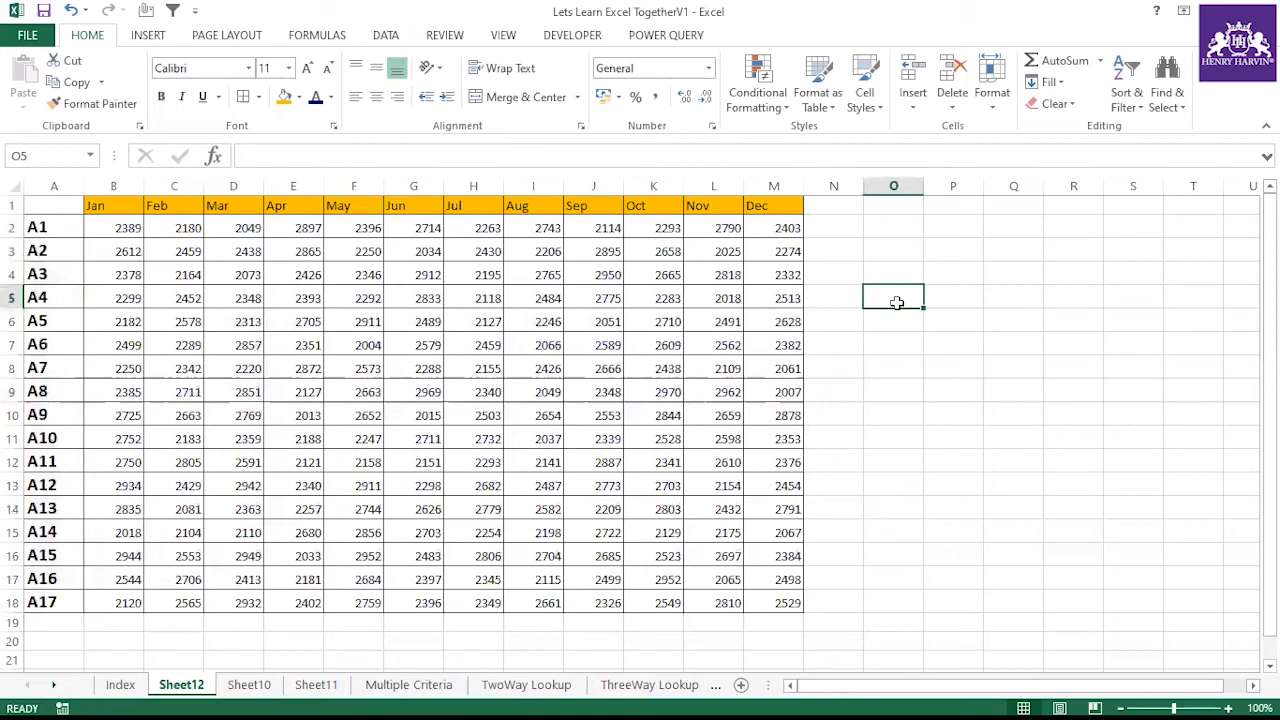
left_click(894, 274)
type("Mon")
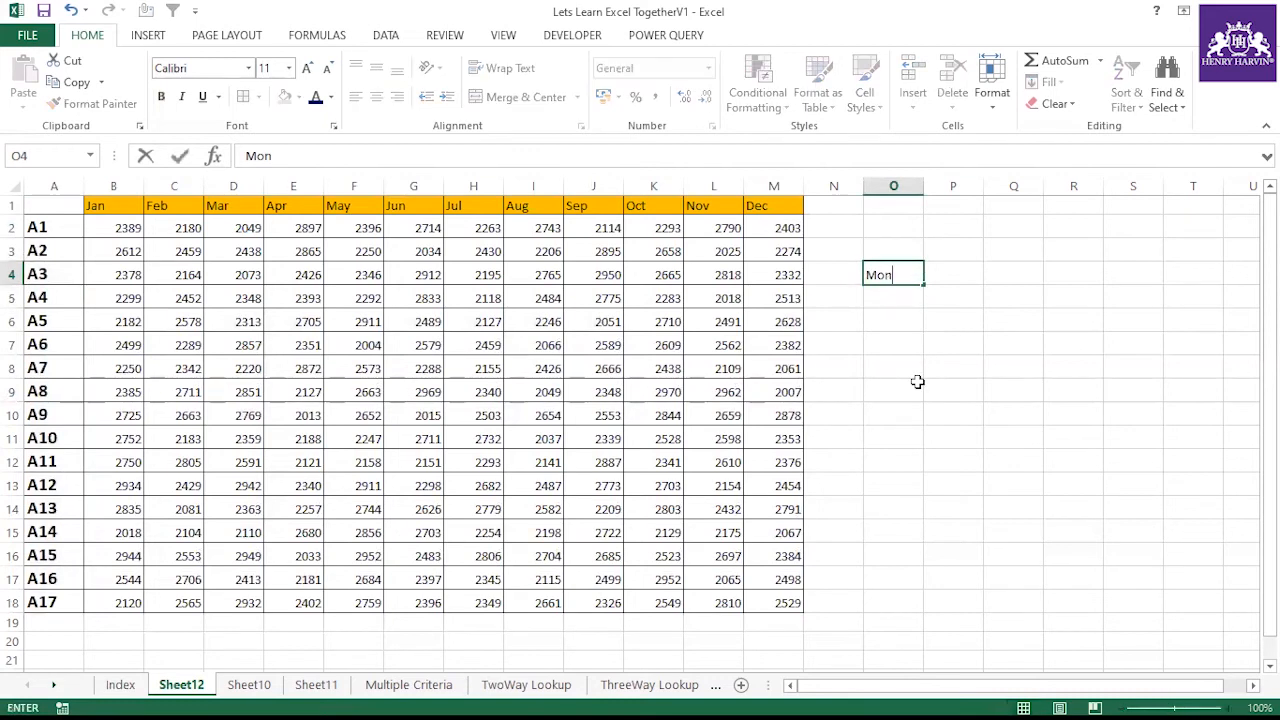
left_click(917, 381)
Add a list data validation to O5 using the month headers =$B$1:$M$1 as source
left_click(900, 299)
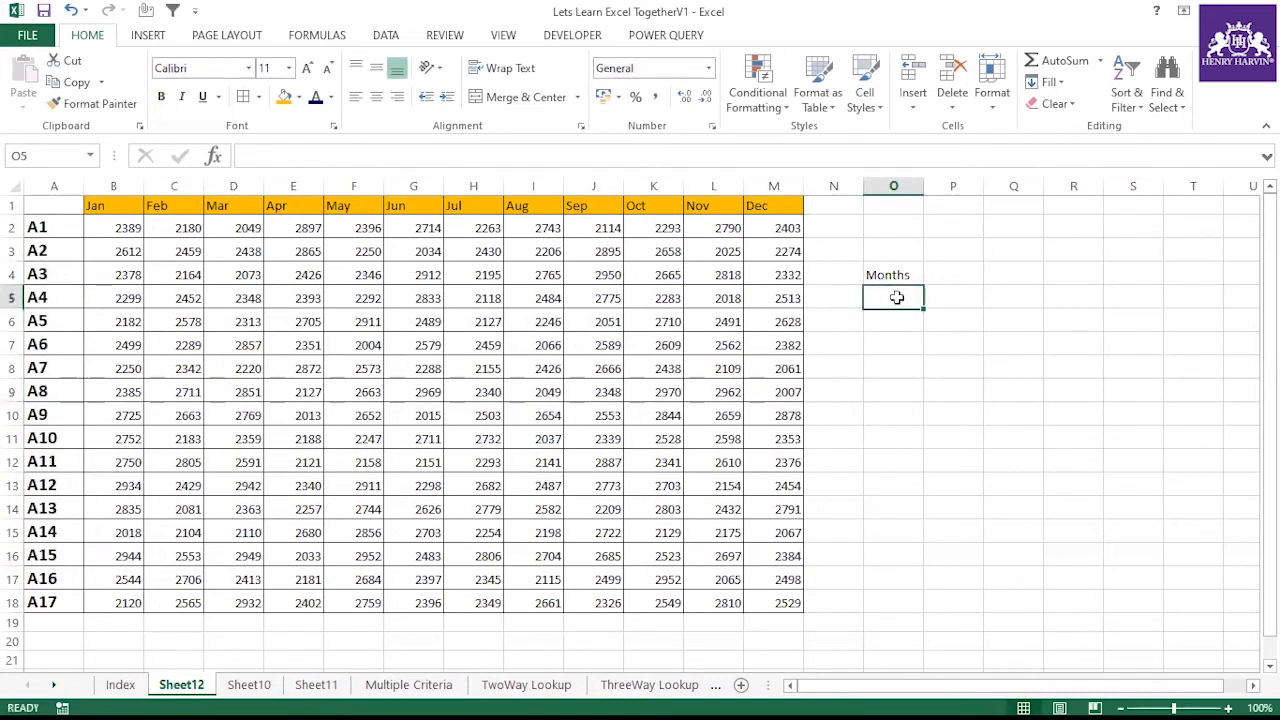
left_click(385, 35)
left_click(776, 100)
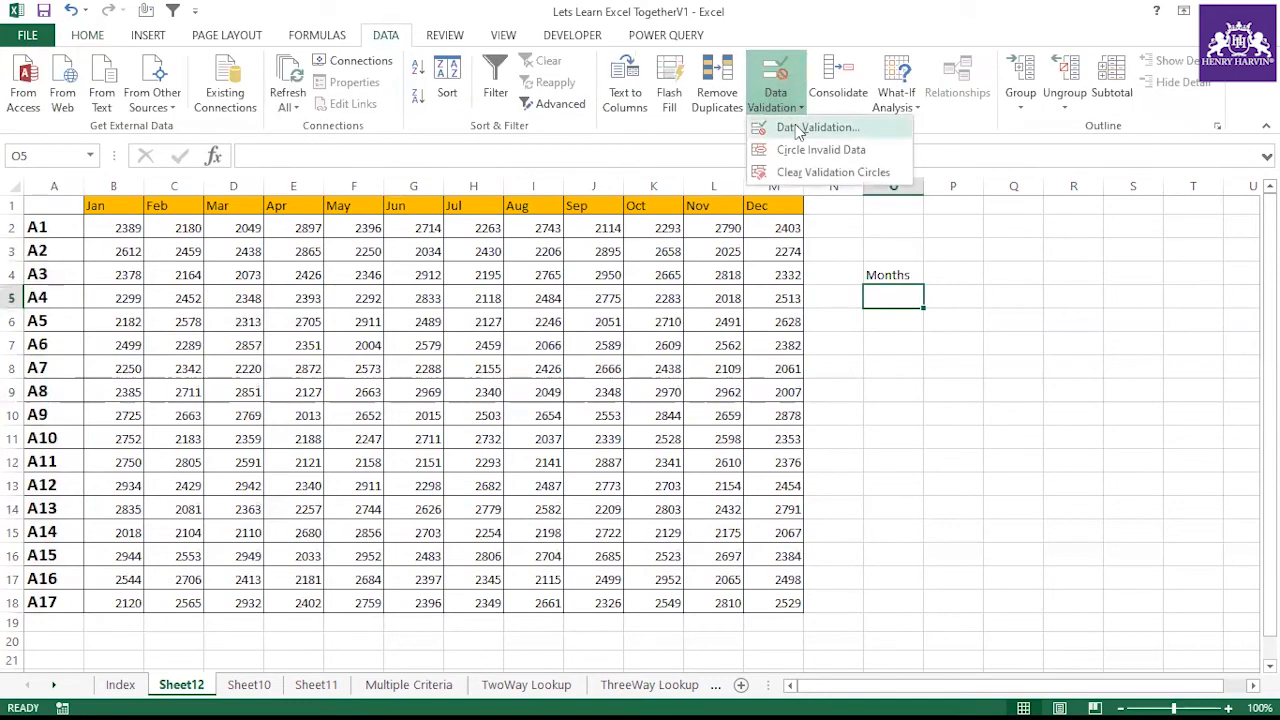
left_click(798, 131)
left_click(930, 163)
left_click(907, 211)
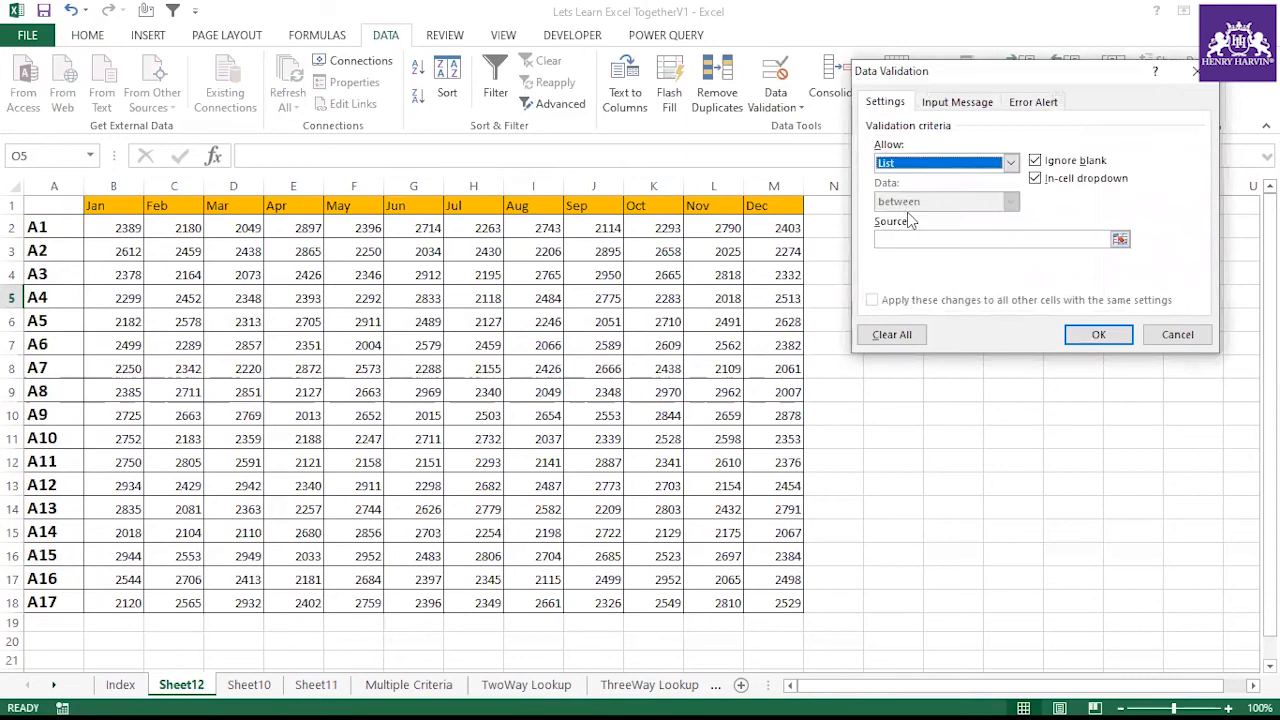
left_click(929, 237)
left_click_drag(105, 206, 766, 200)
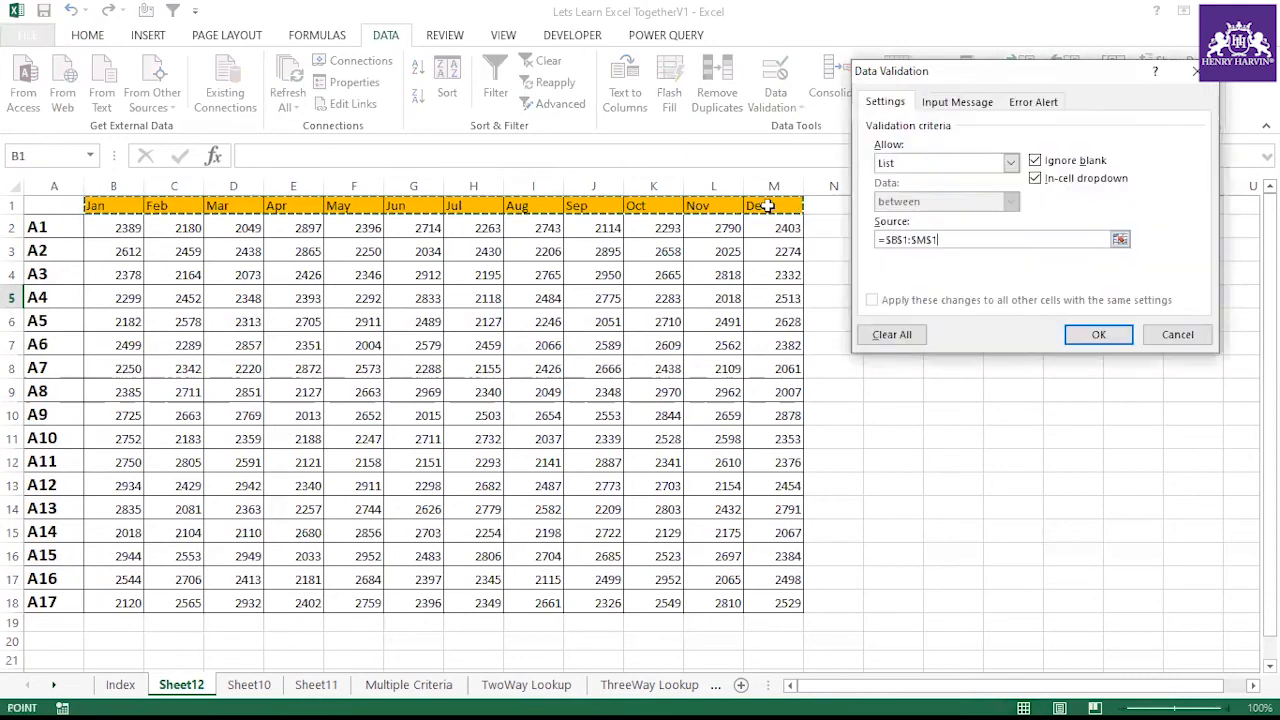
left_click(1079, 335)
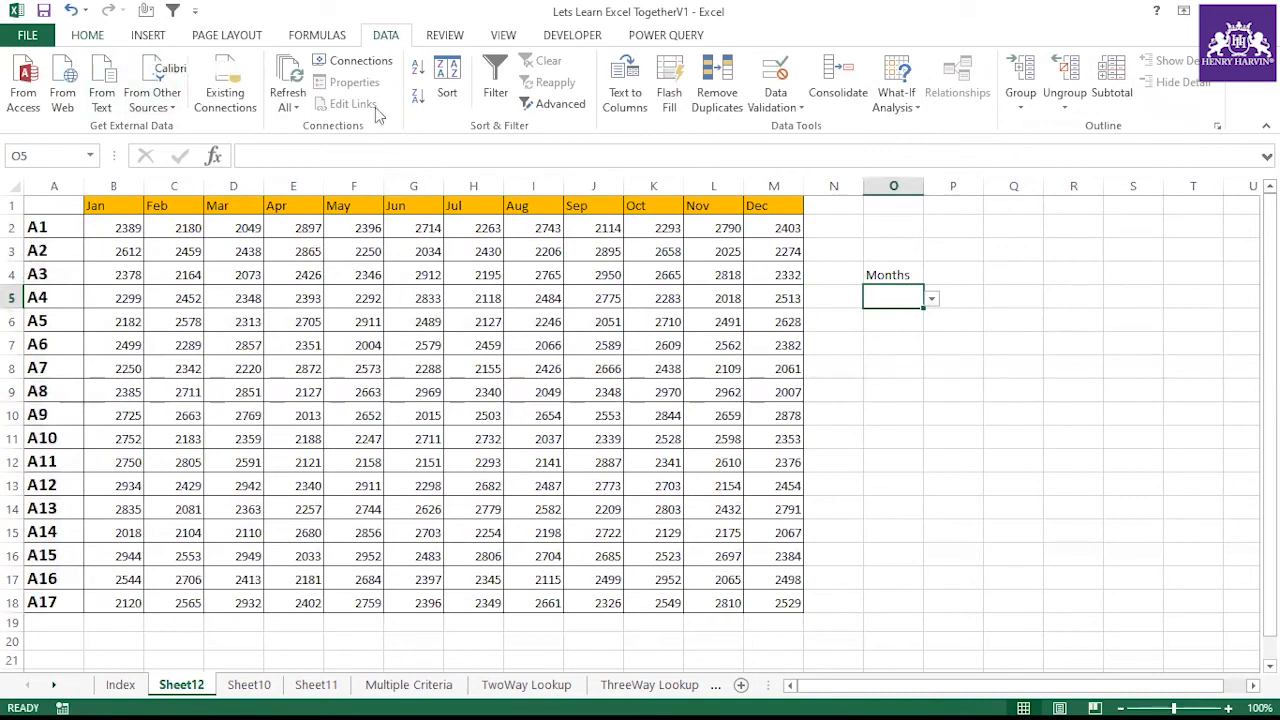
Fill O5 orange and choose Jul from its dropdown list
left_click(87, 35)
left_click(284, 96)
left_click(931, 299)
left_click(897, 363)
left_click(891, 347)
Set the text in O5 to bold 14 pt
left_click(893, 298)
left_click(309, 70)
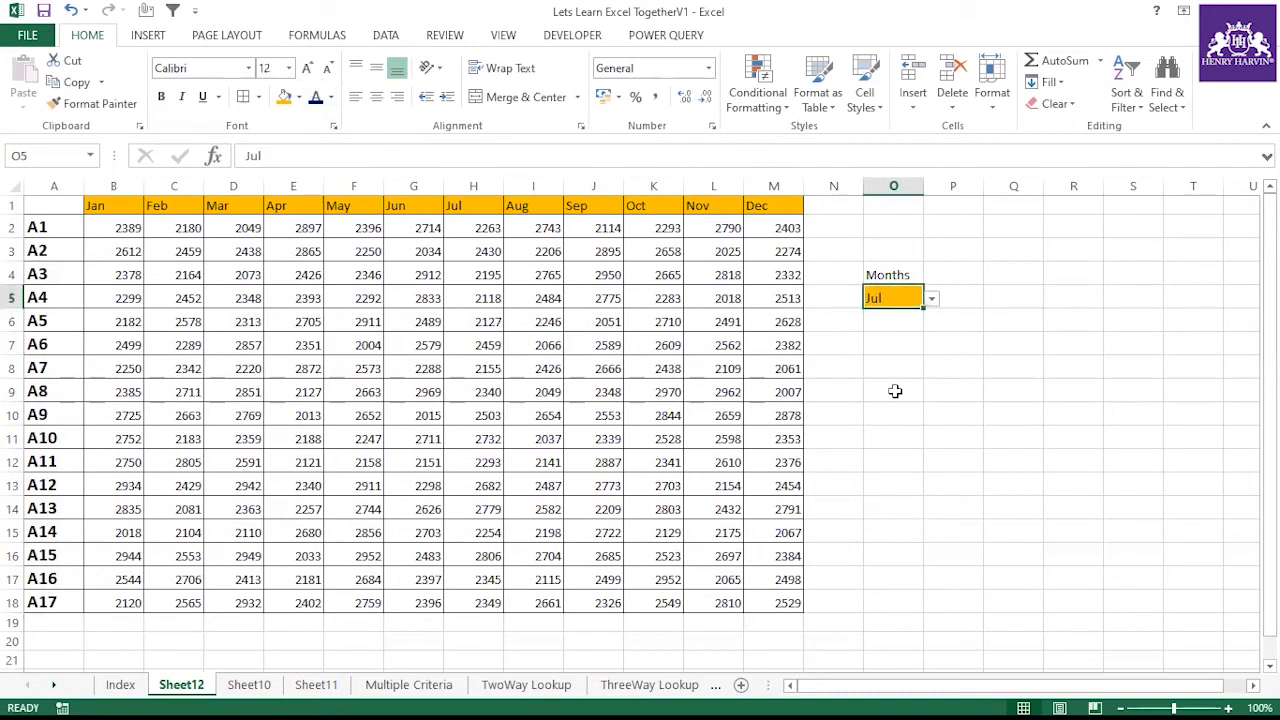
left_click(892, 362)
left_click(893, 298)
left_click(309, 70)
key("ctrl+b")
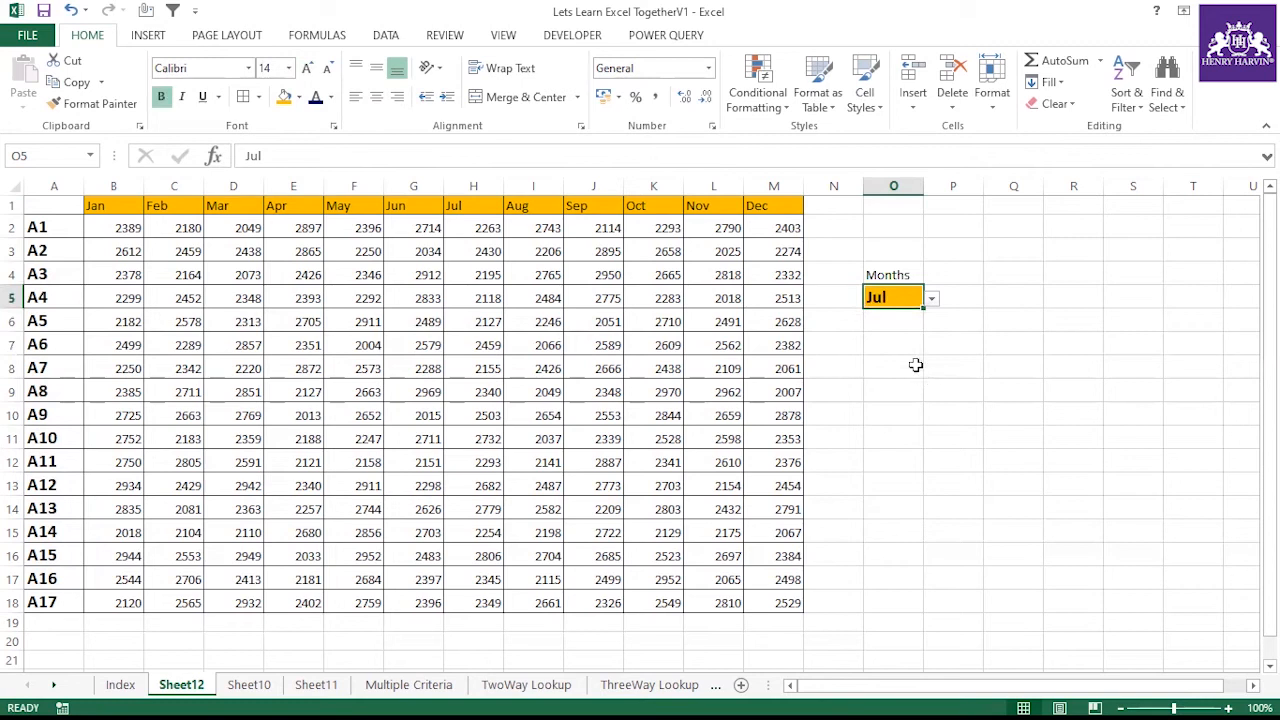
key("ctrl+b")
key("ctrl+b")
Pick different months such as Feb and Aug from the O5 dropdown list
left_click(904, 360)
left_click(883, 296)
left_click(930, 300)
left_click(888, 328)
left_click(931, 299)
left_click(912, 316)
left_click(931, 299)
scroll(936, 320, "up", 1)
left_click(895, 315)
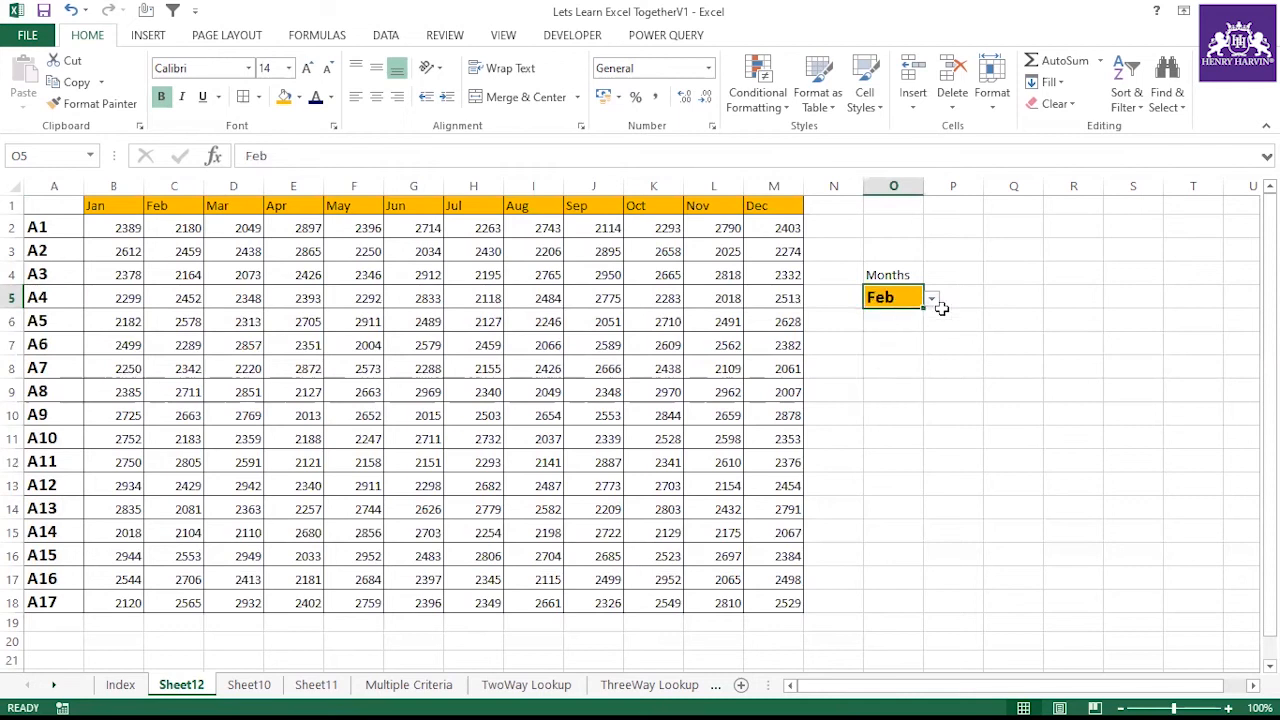
left_click(931, 299)
scroll(932, 320, "up", 1)
left_click(893, 315)
left_click(931, 299)
left_click(882, 400)
left_click(898, 325)
left_click(906, 302)
left_click(955, 292)
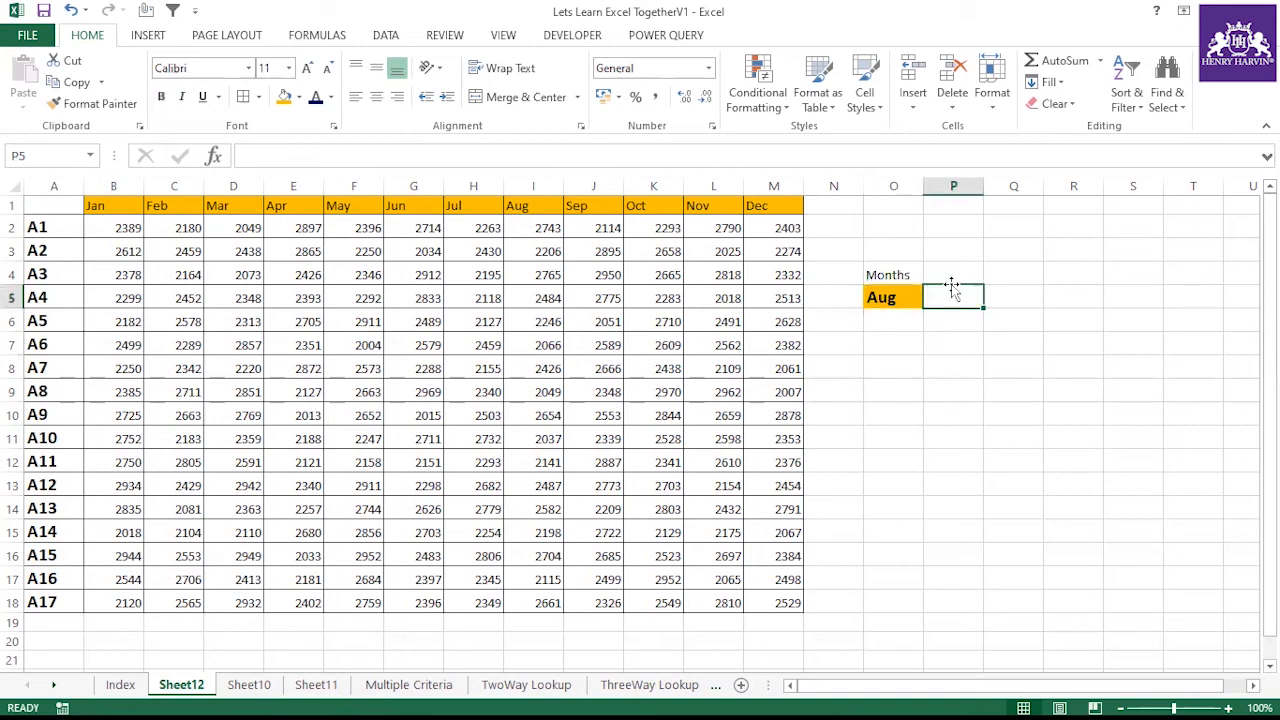
Enter the label Total Sale in P4 and widen column P
left_click(940, 265)
type("Total Sal")
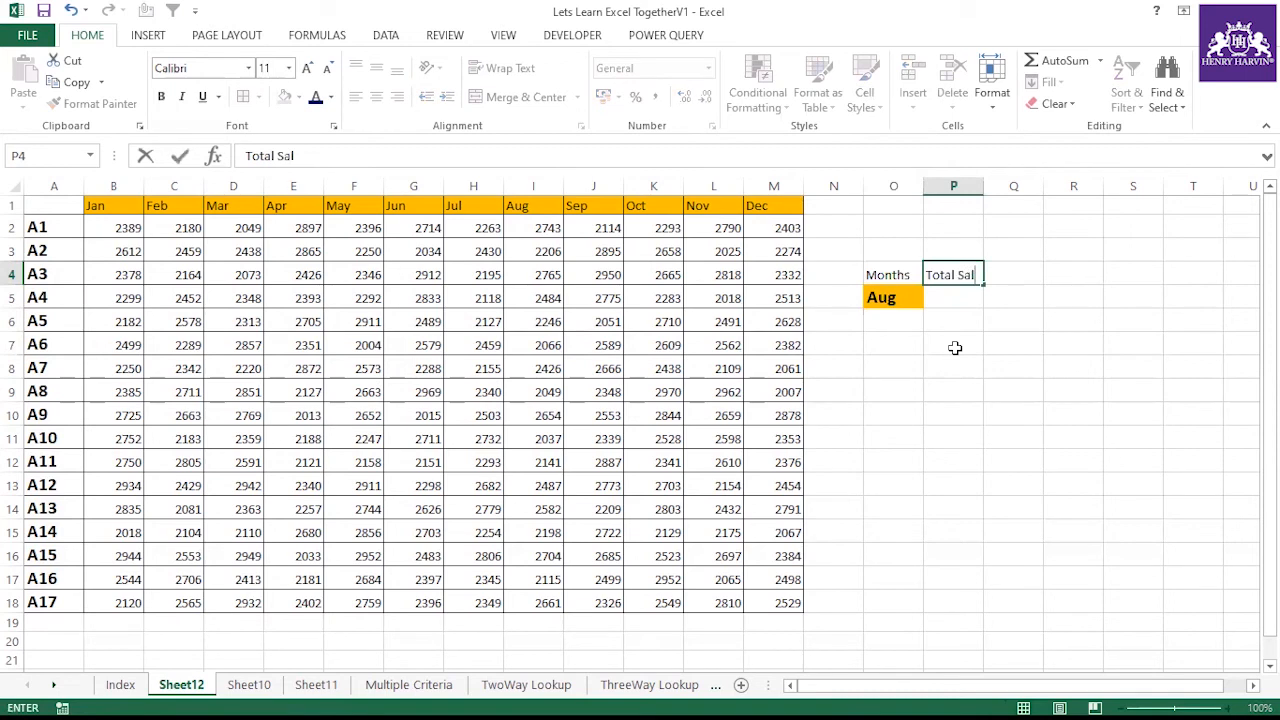
type("e")
left_click(955, 347)
left_click_drag(983, 186, 991, 187)
Select Jul from the O5 dropdown list
left_click(890, 297)
left_click(931, 298)
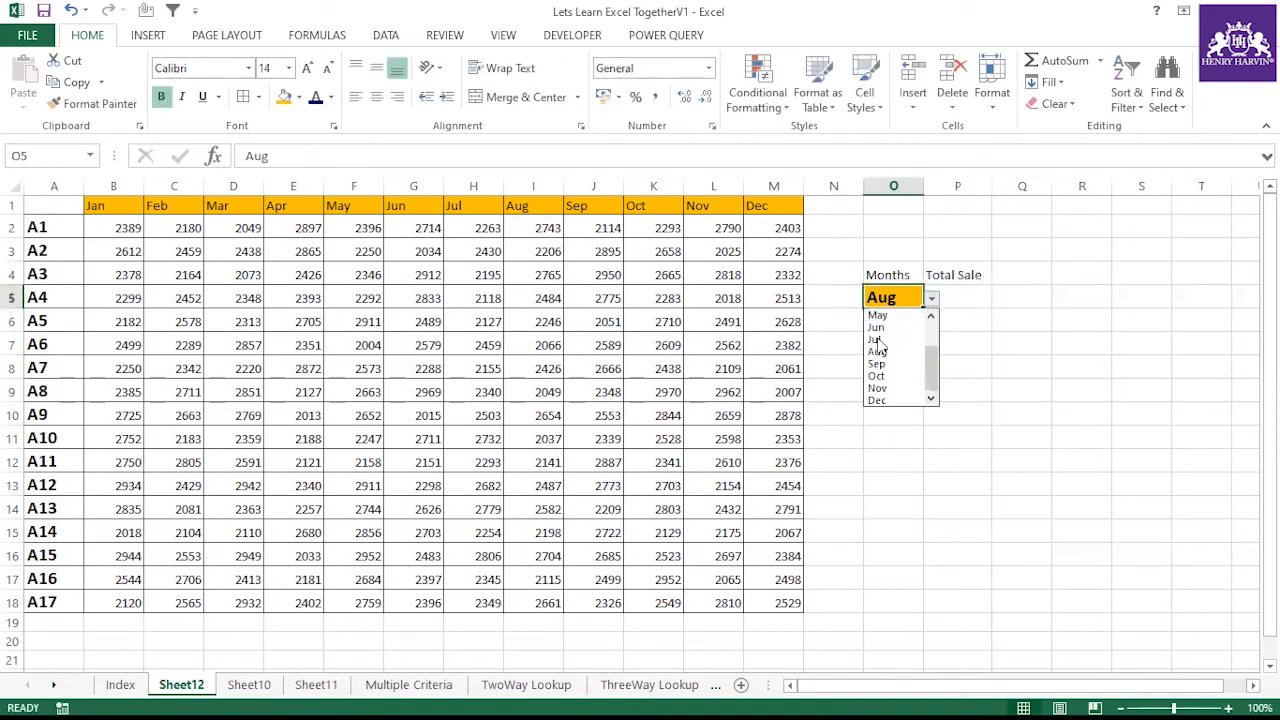
left_click(880, 340)
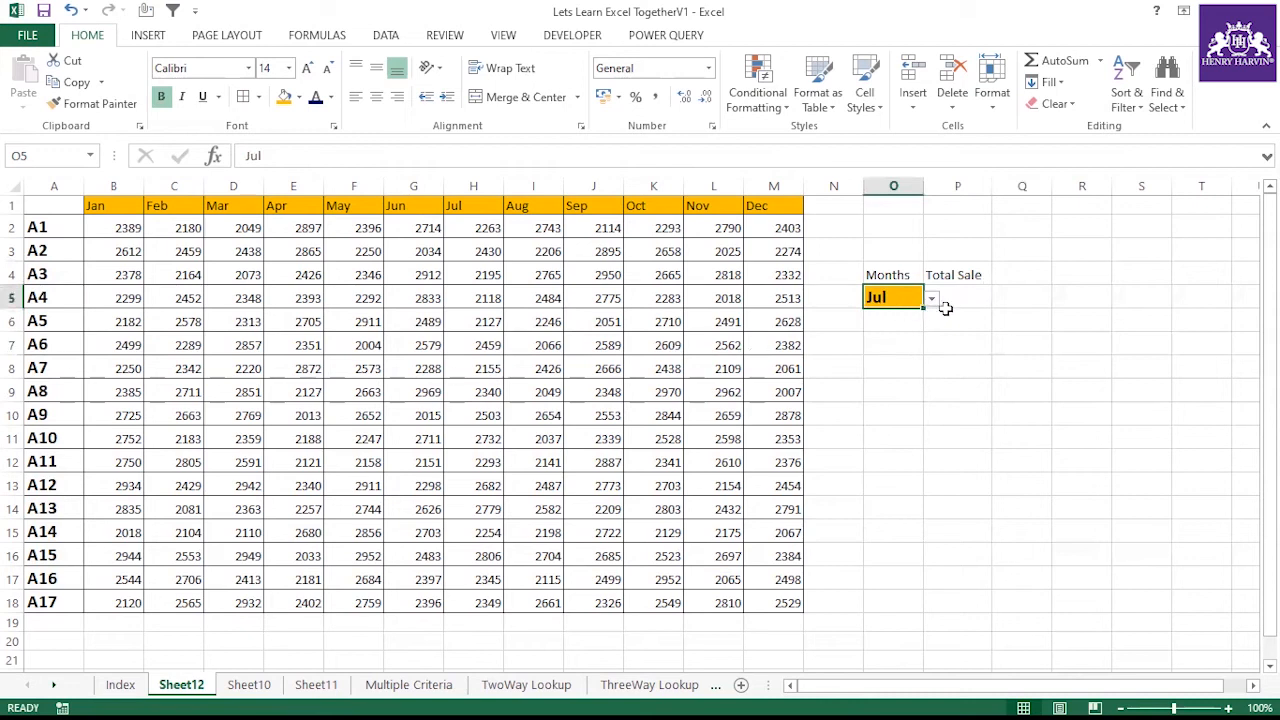
left_click(938, 361)
left_click_drag(823, 198, 820, 600)
left_click(943, 503)
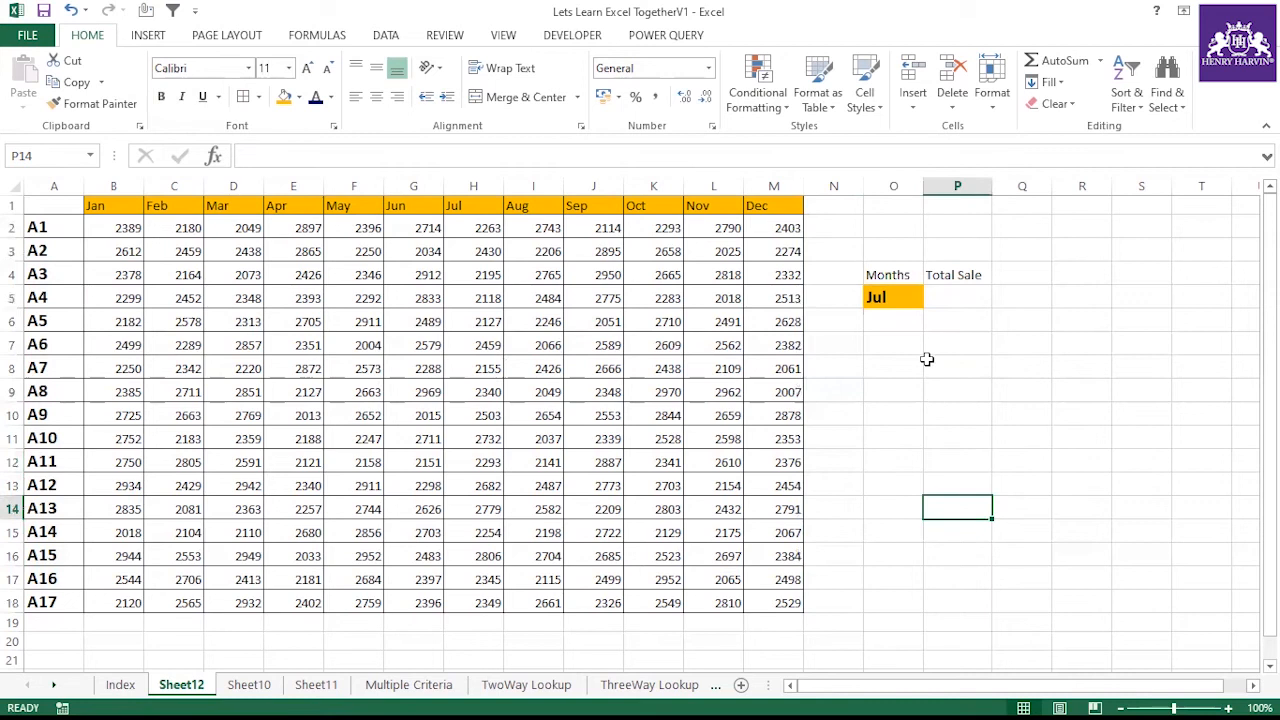
left_click(945, 300)
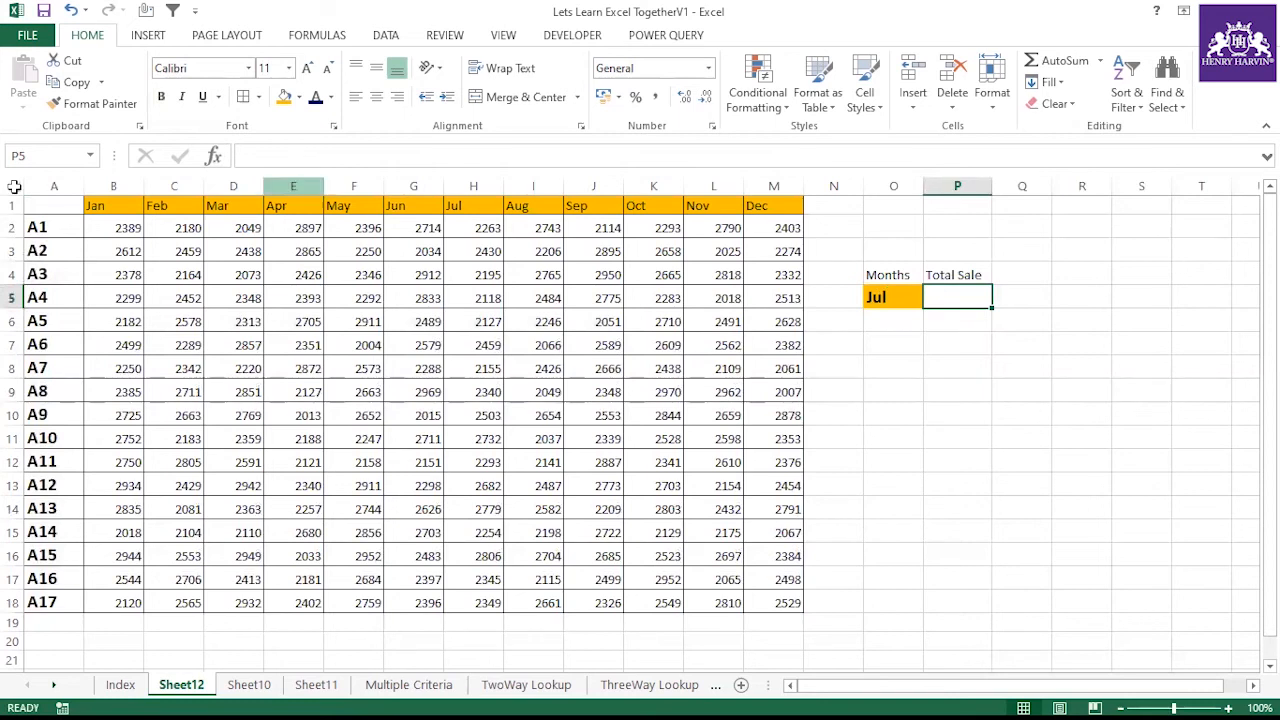
left_click_drag(50, 298, 770, 298)
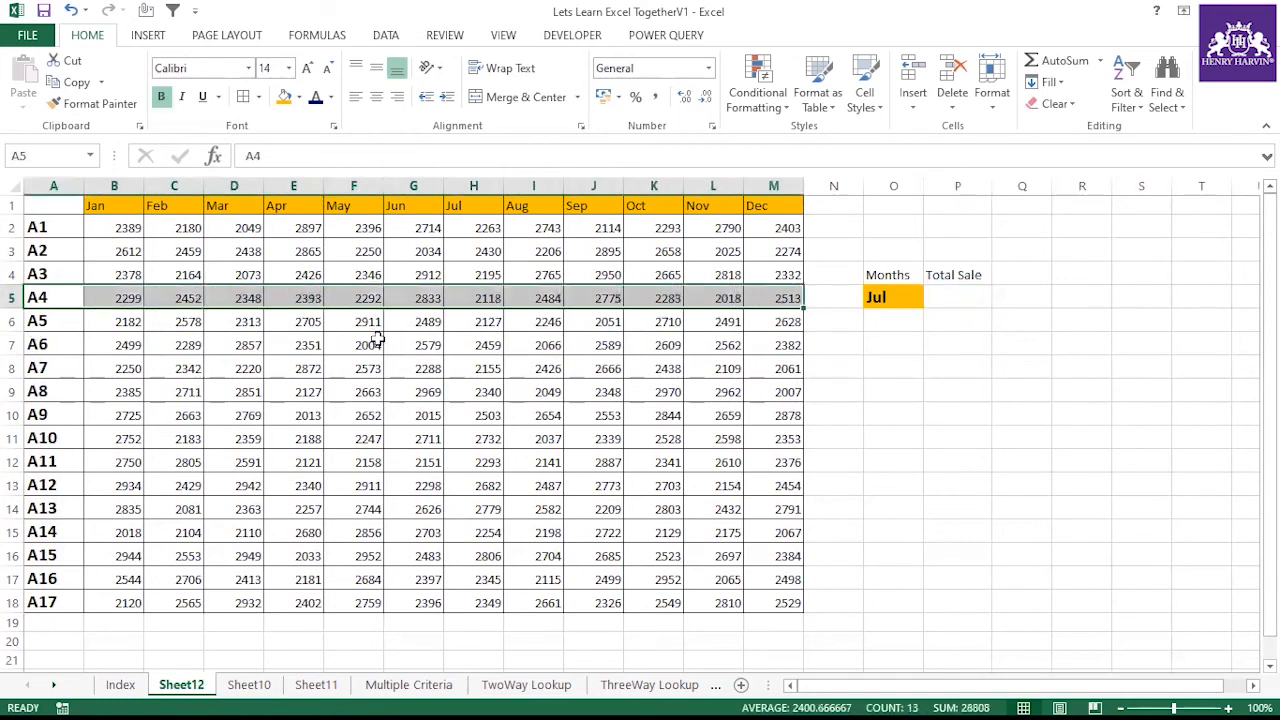
left_click(902, 300)
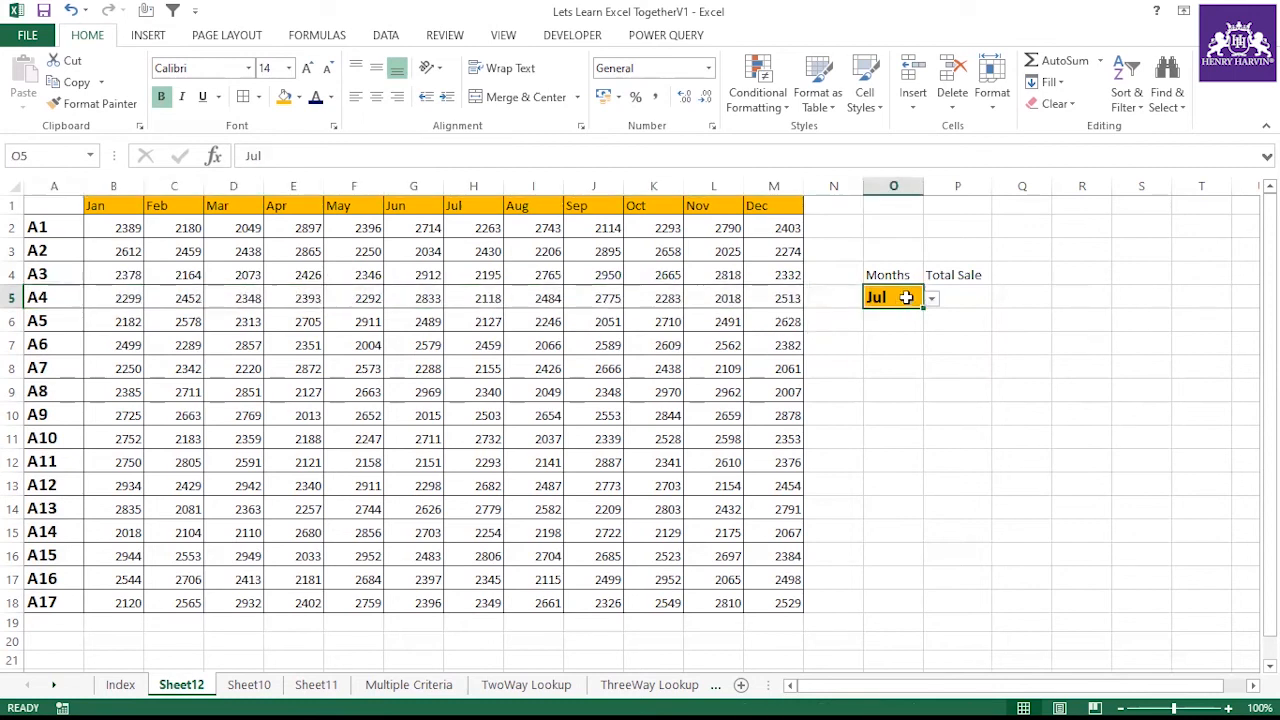
left_click_drag(113, 204, 752, 215)
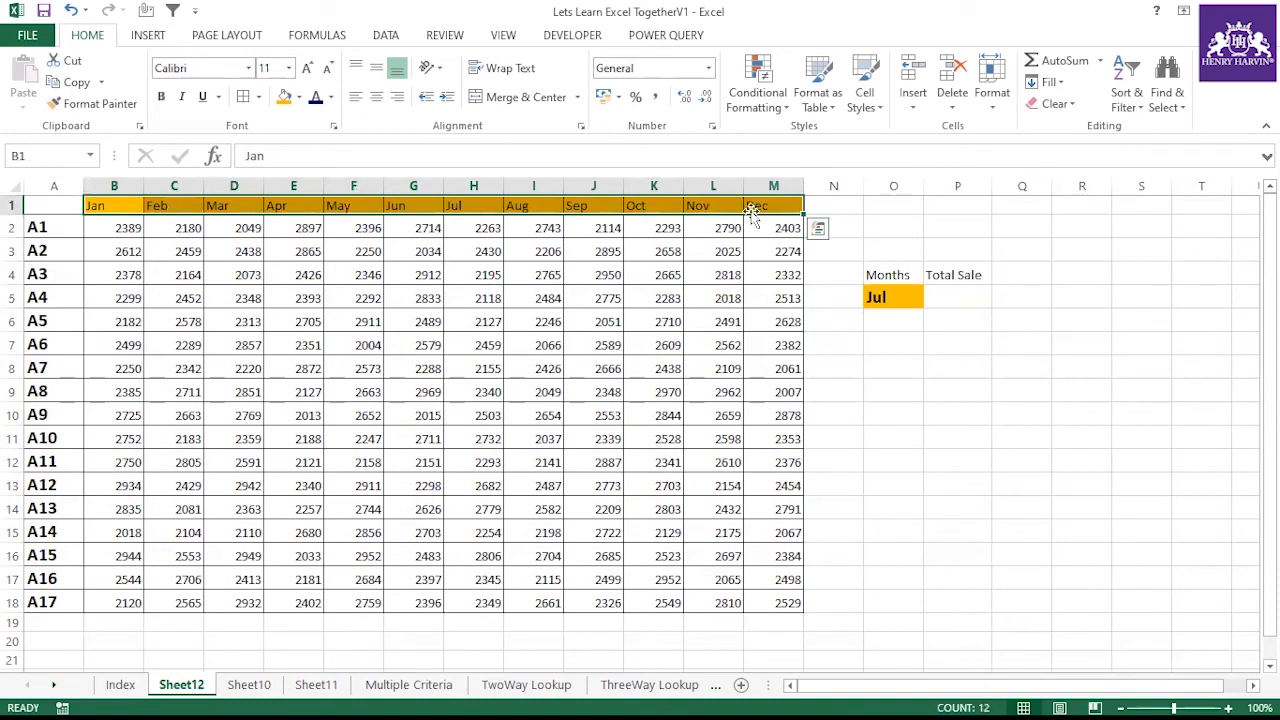
key("ctrl+c")
left_click(40, 227)
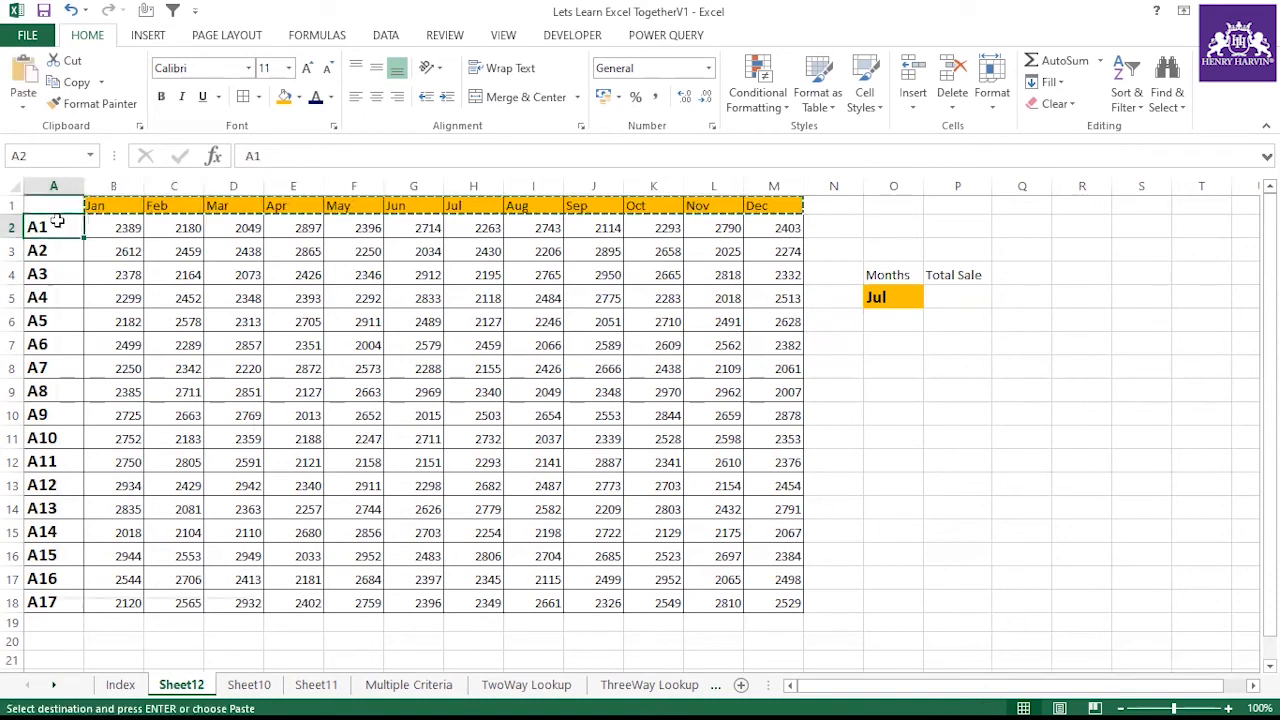
right_click(55, 227)
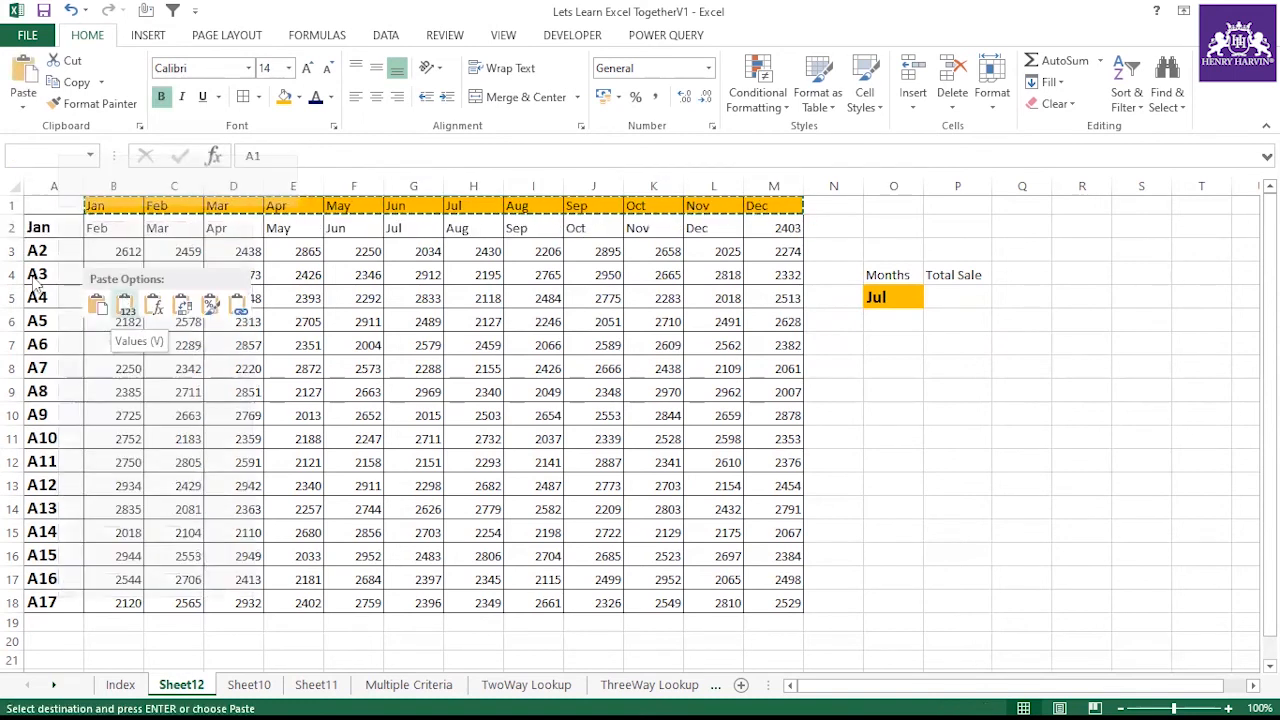
left_click(52, 228)
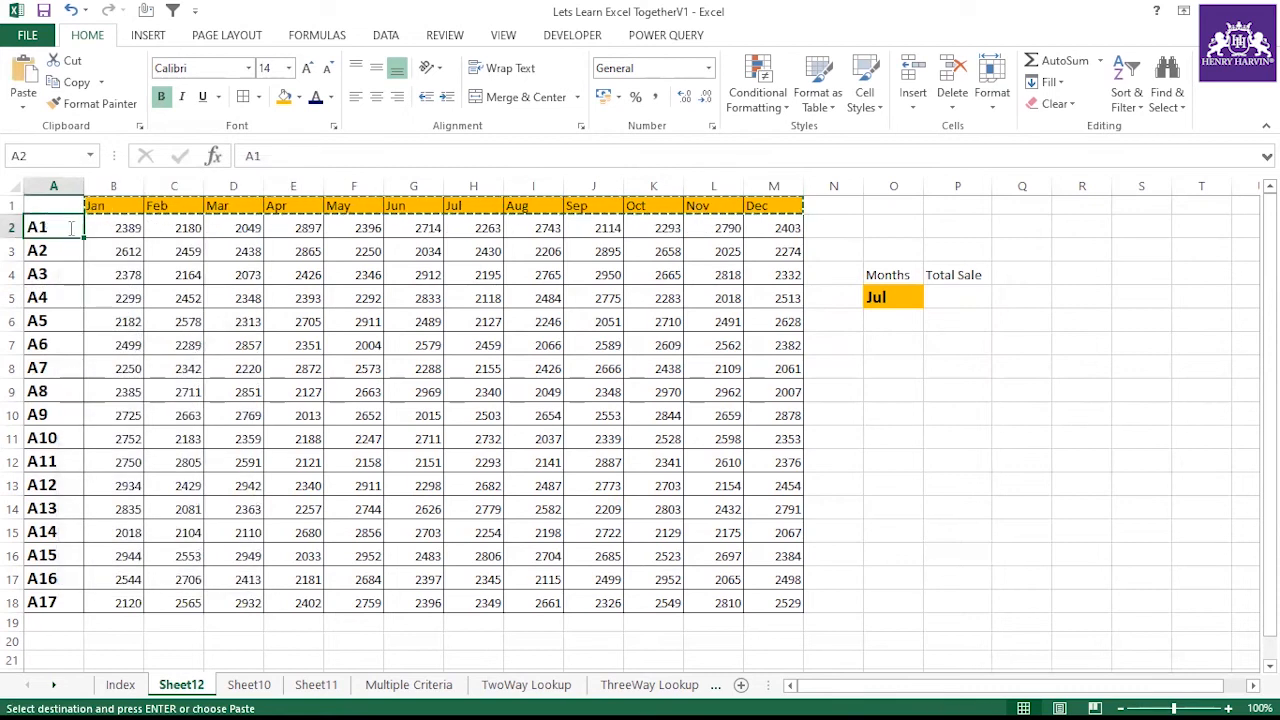
Enter Jan in A2 and fill the month names down through A18
type("Jan")
left_click(66, 229)
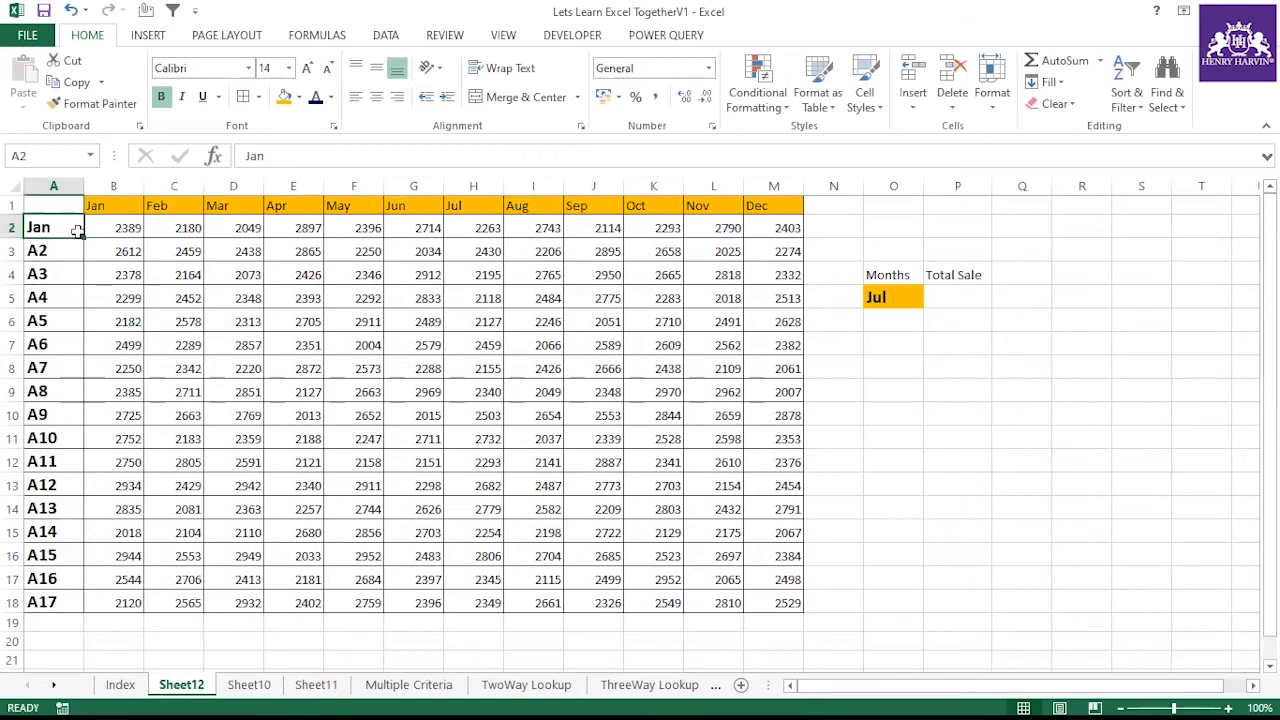
double_click(83, 238)
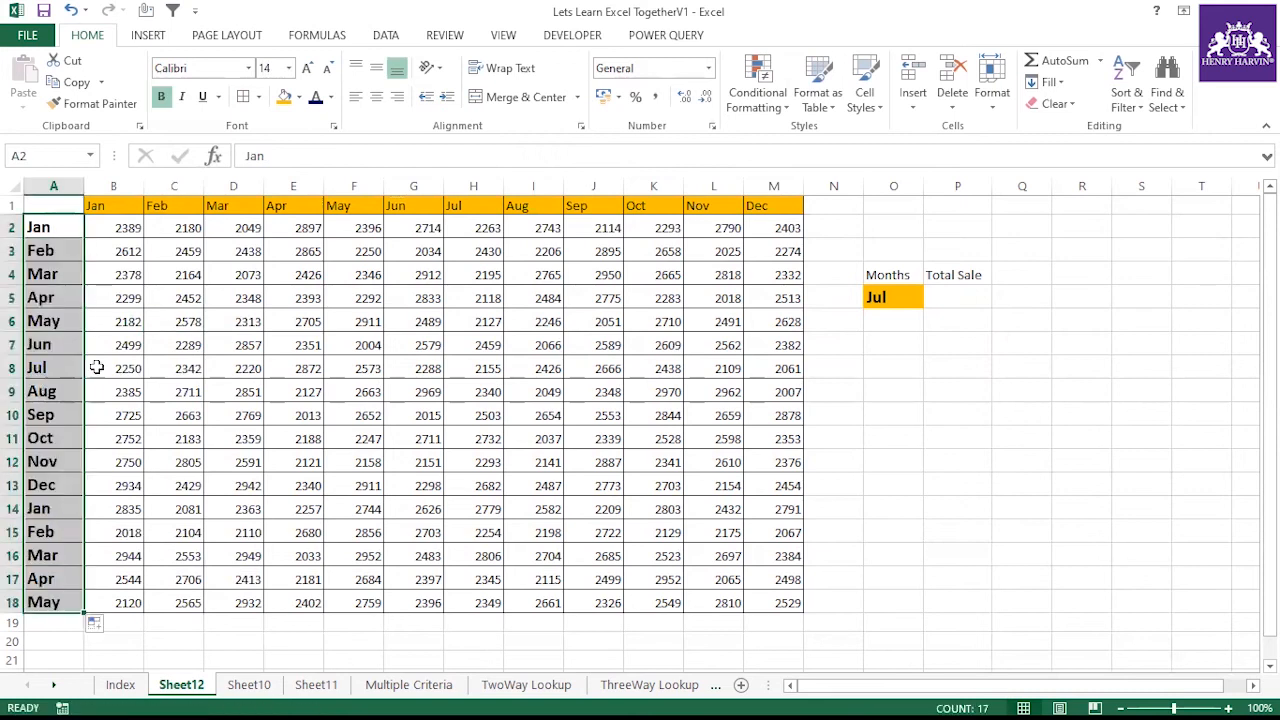
left_click(76, 229)
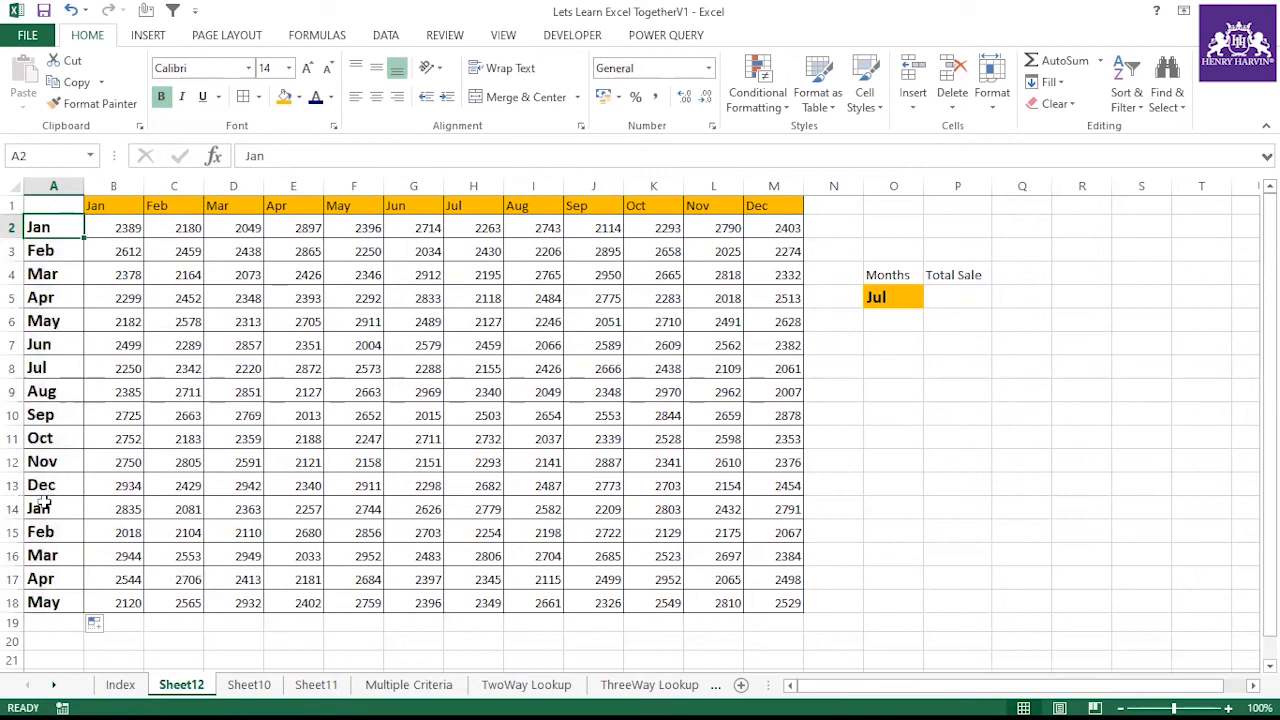
Delete rows 14 through 18 from the table
left_click_drag(12, 508, 10, 605)
right_click(26, 598)
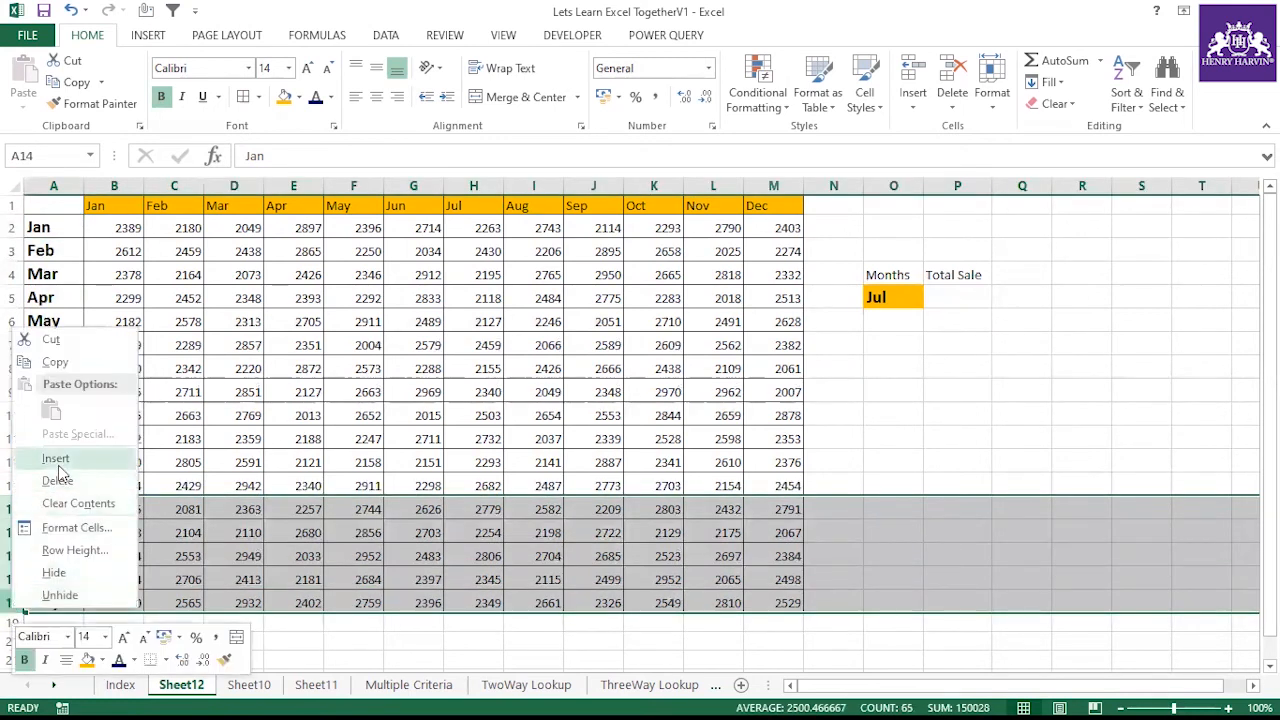
left_click(60, 477)
Enter A1 in B1 and fill the labels A1 to A12 across to M1
left_click(103, 210)
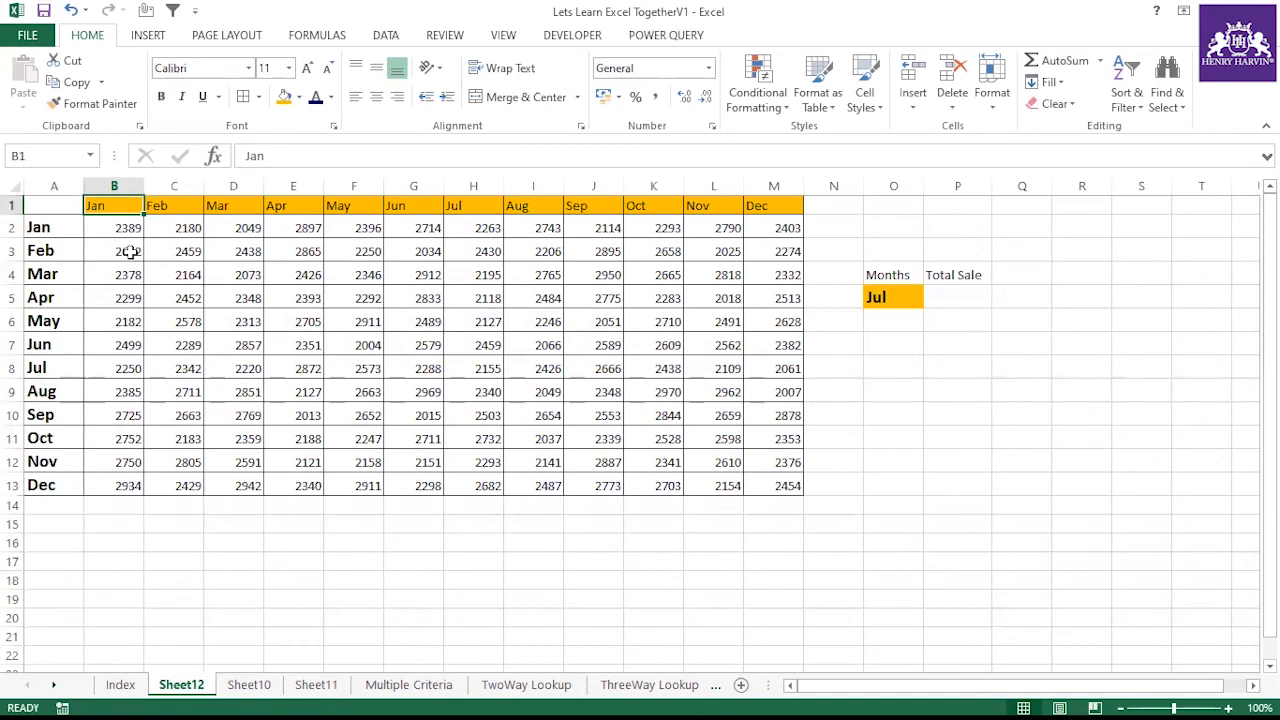
type("A1")
key("Return")
left_click(128, 208)
left_click_drag(144, 217, 790, 258)
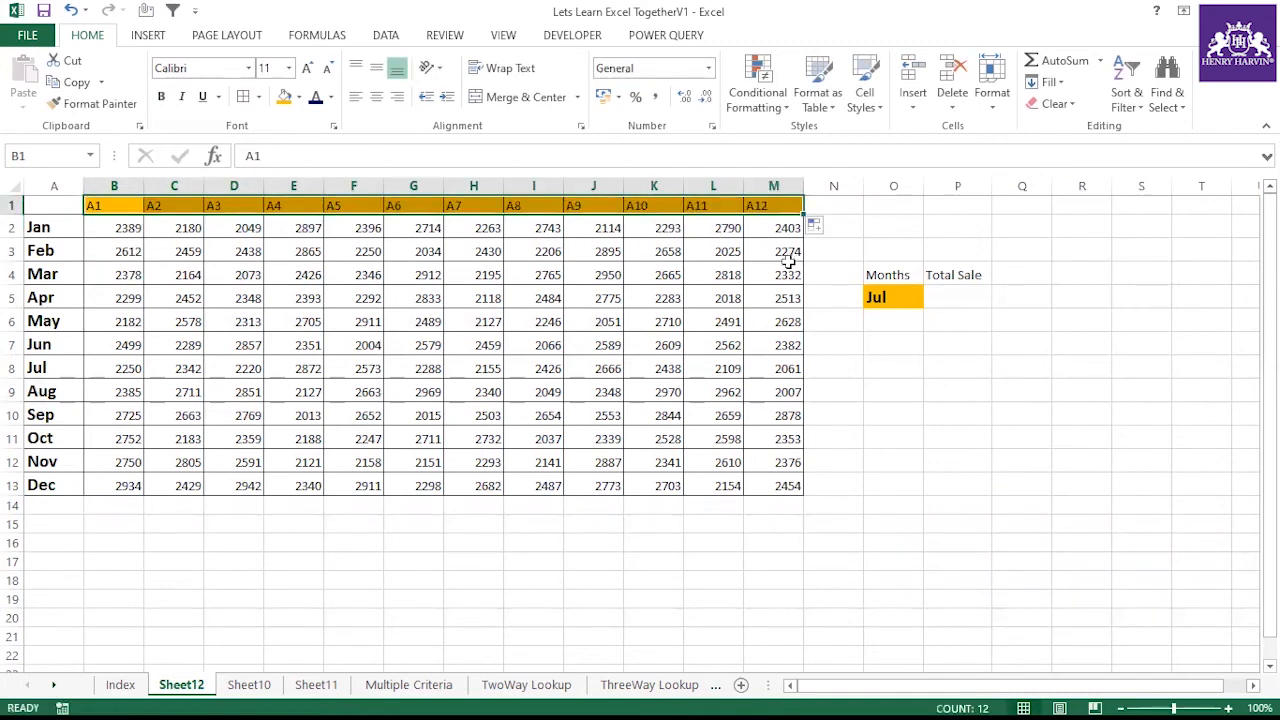
left_click(894, 297)
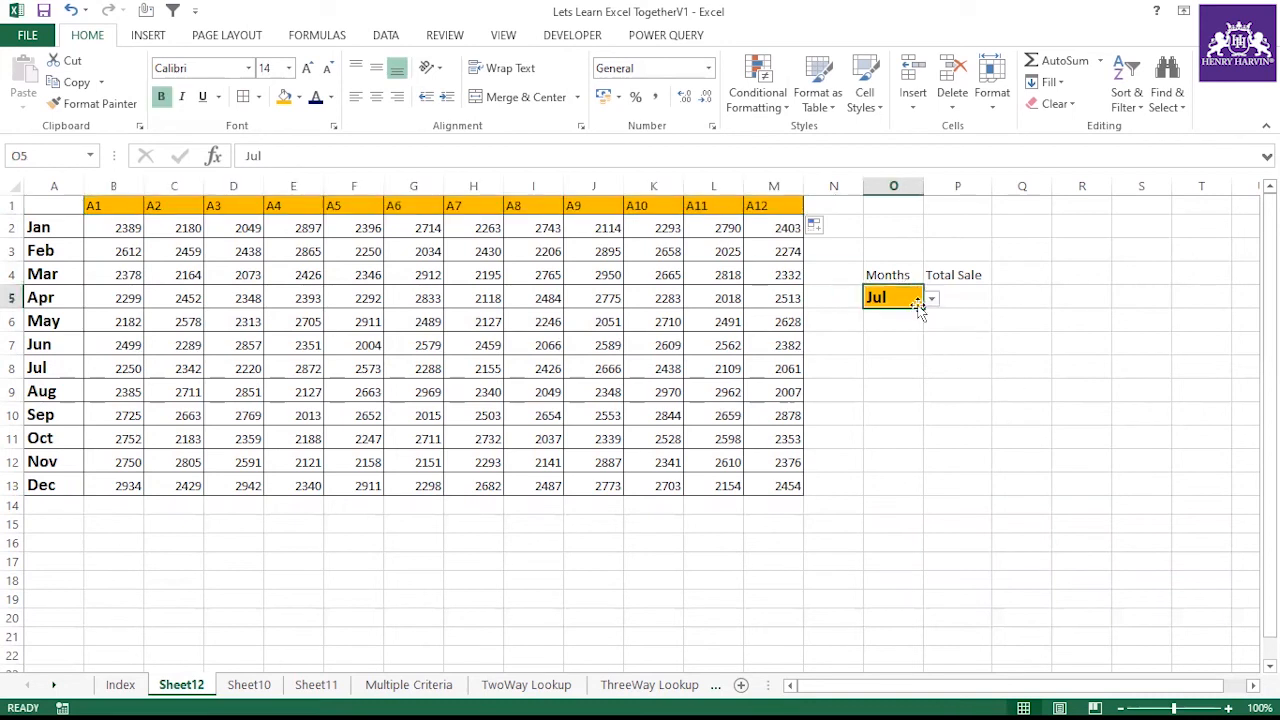
Change the O5 dropdown's validation list source to the month names in $A$2:$A$13
left_click(931, 299)
key("Escape")
left_click(394, 40)
left_click(780, 104)
left_click(815, 128)
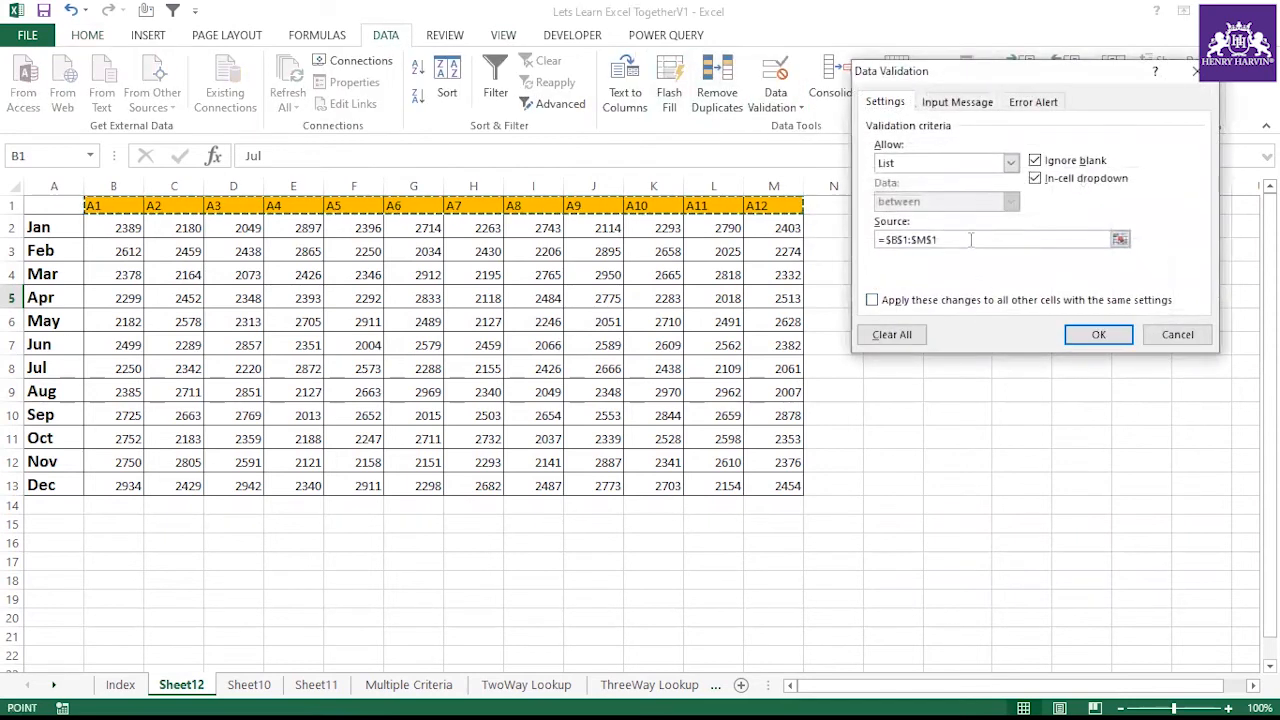
left_click_drag(960, 241, 877, 241)
key("BackSpace")
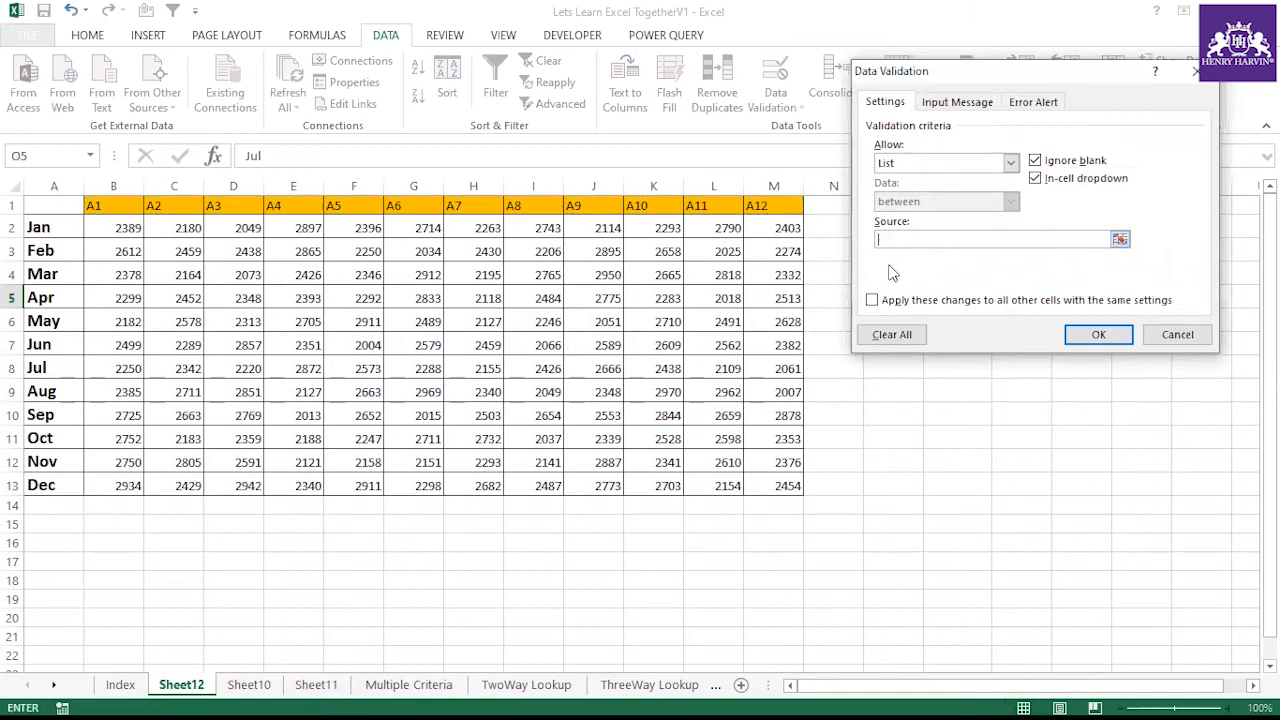
left_click_drag(57, 228, 62, 488)
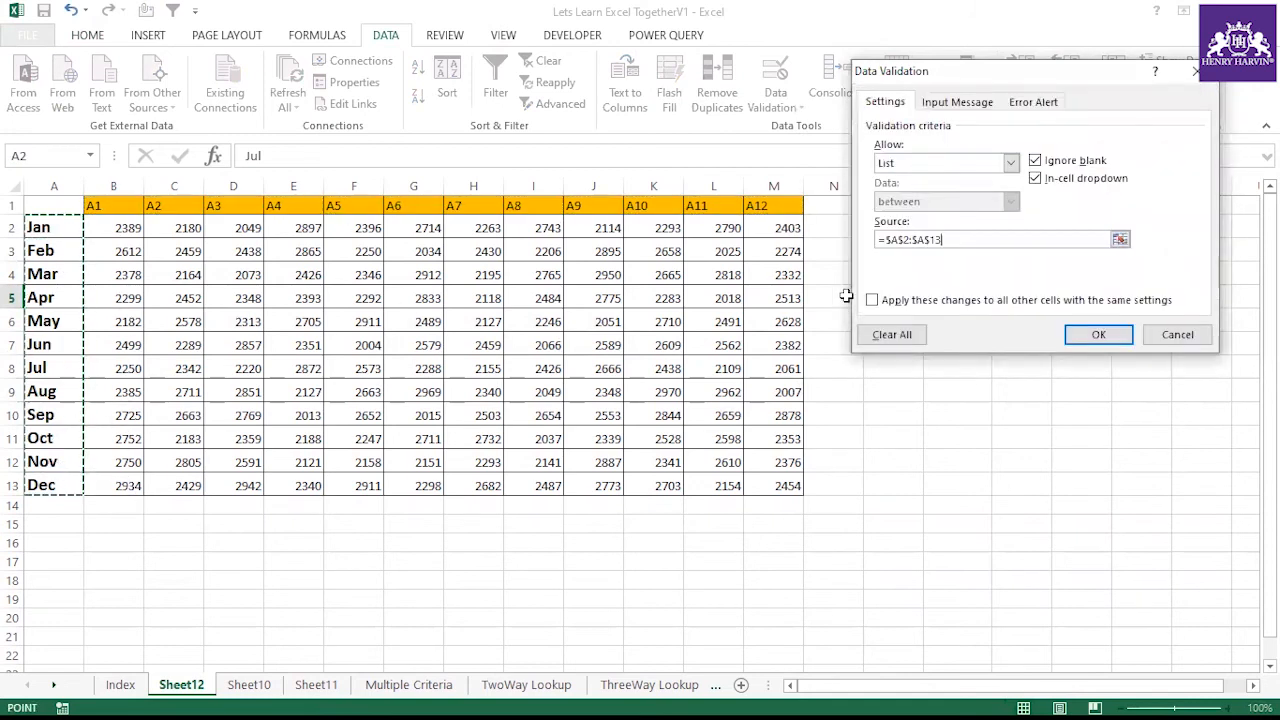
left_click(1098, 334)
Select Jun from the O5 dropdown and select the Jun row's values in the table
left_click(930, 298)
left_click(892, 318)
left_click(930, 298)
left_click(931, 316)
left_click(931, 316)
left_click(892, 375)
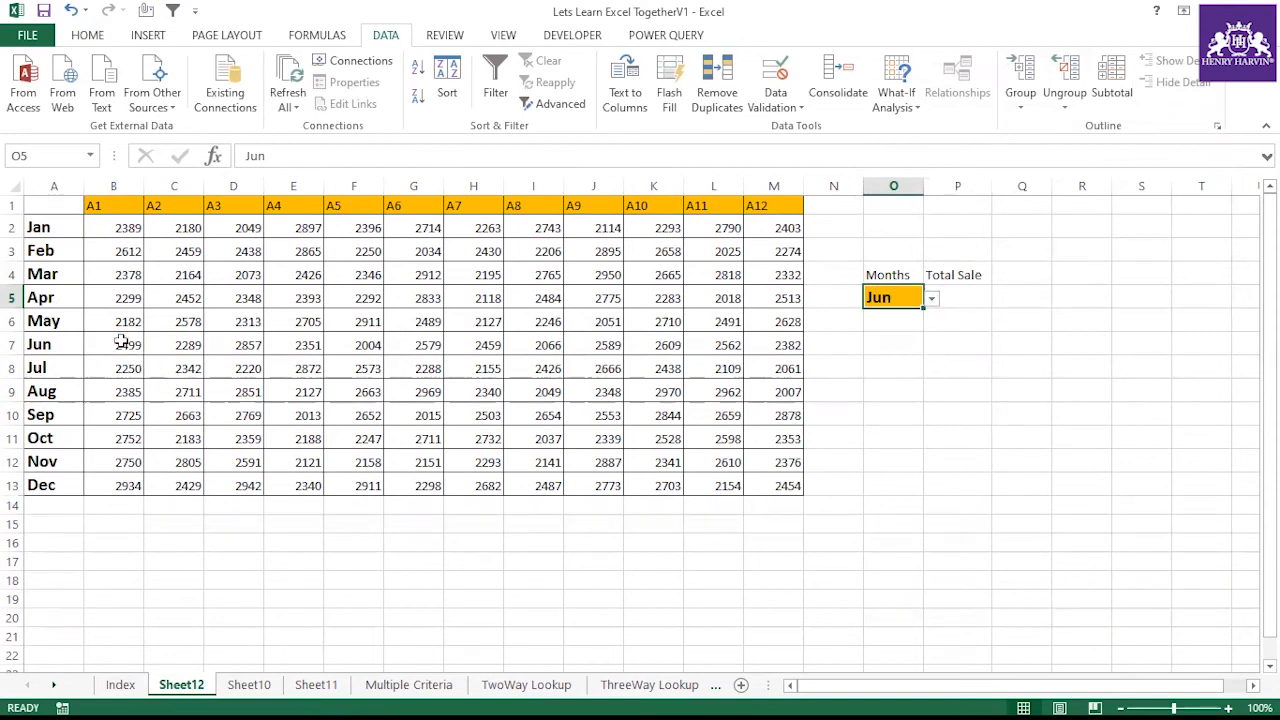
left_click_drag(122, 340, 300, 345)
left_click_drag(617, 327, 785, 345)
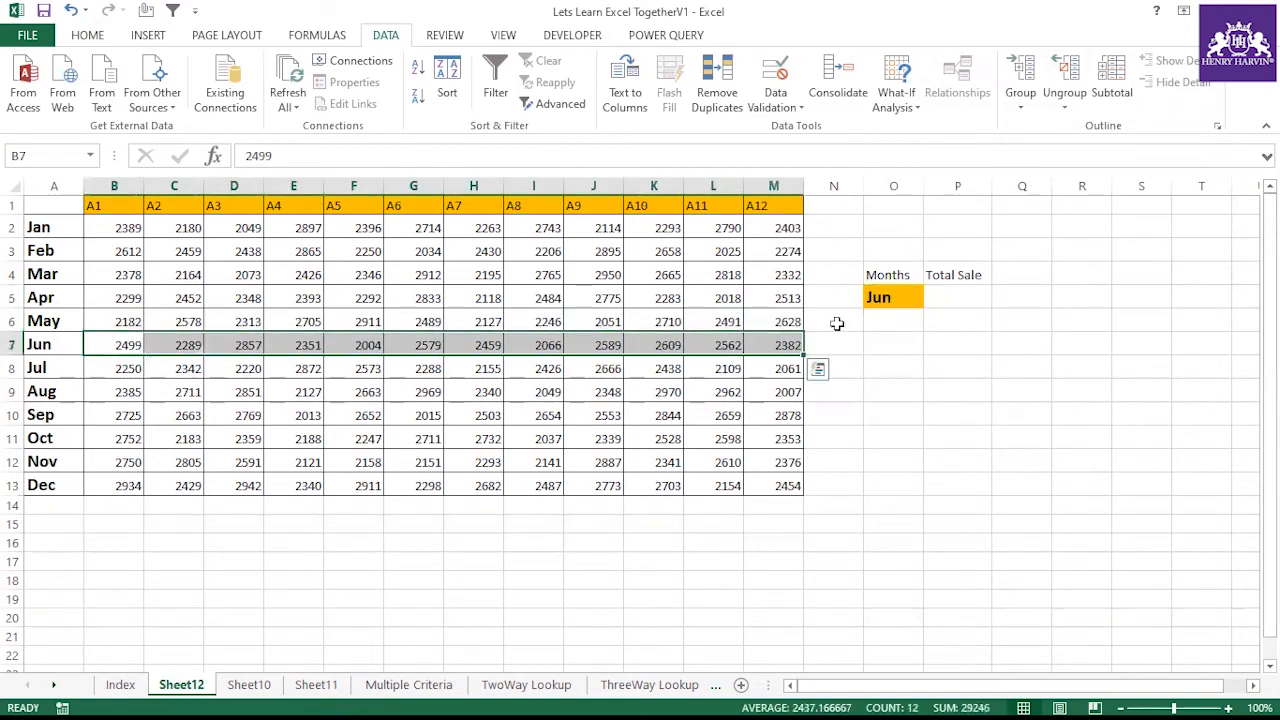
In P5, enter =VLOOKUP(O5,$A$1:$M$13,{2,3,4,5,6,7,8,9,10,11,12,13},0) with an absolute table range
left_click(945, 298)
type("=")
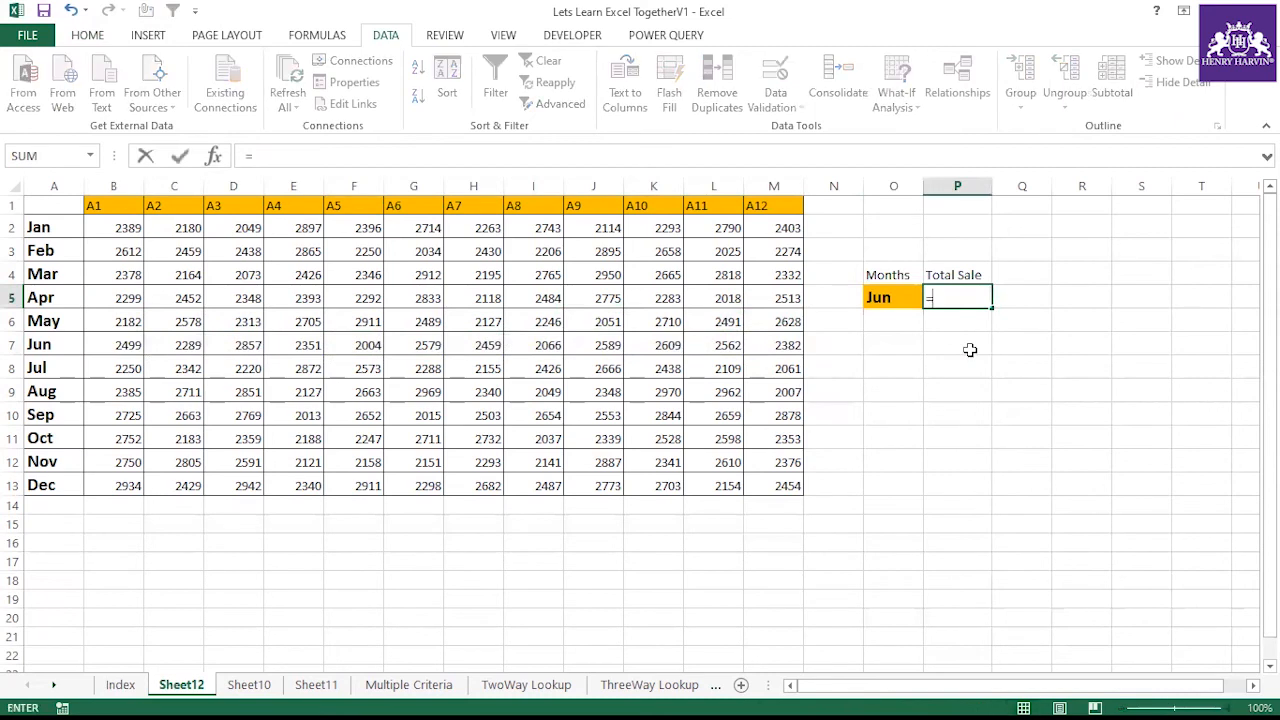
type("Vlo")
double_click(972, 320)
left_click(897, 296)
type(",")
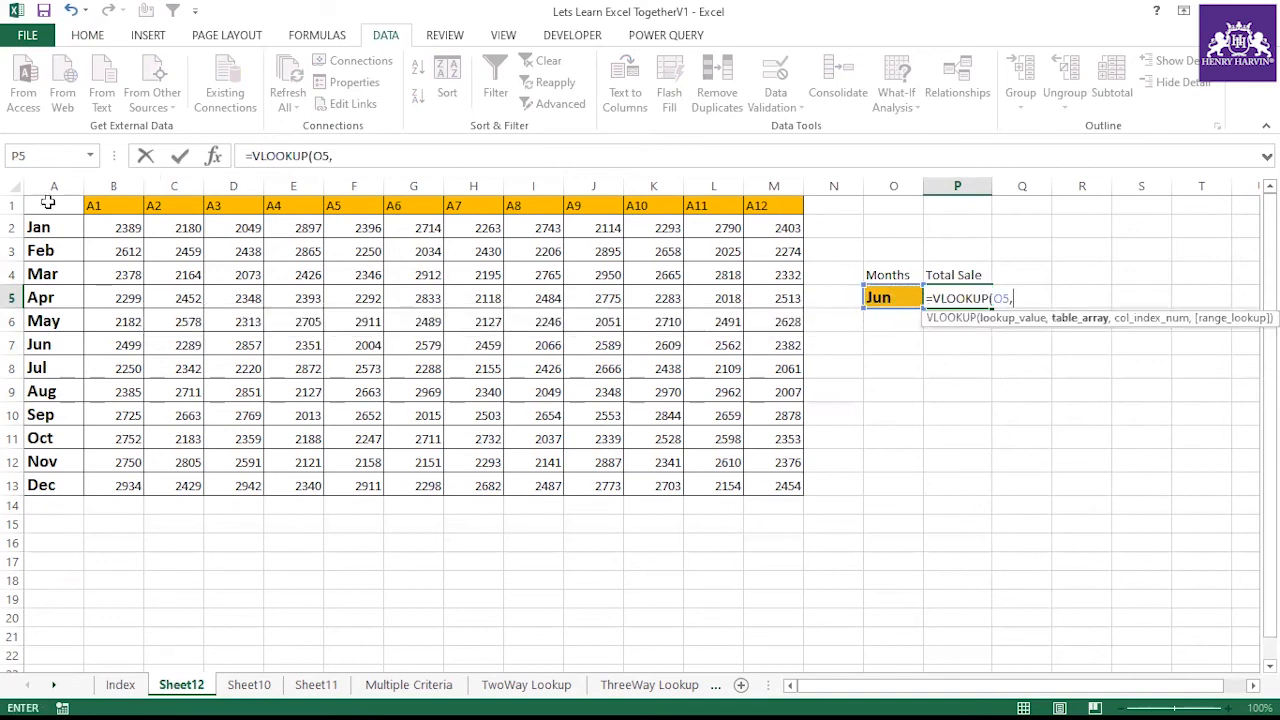
left_click_drag(54, 203, 733, 480)
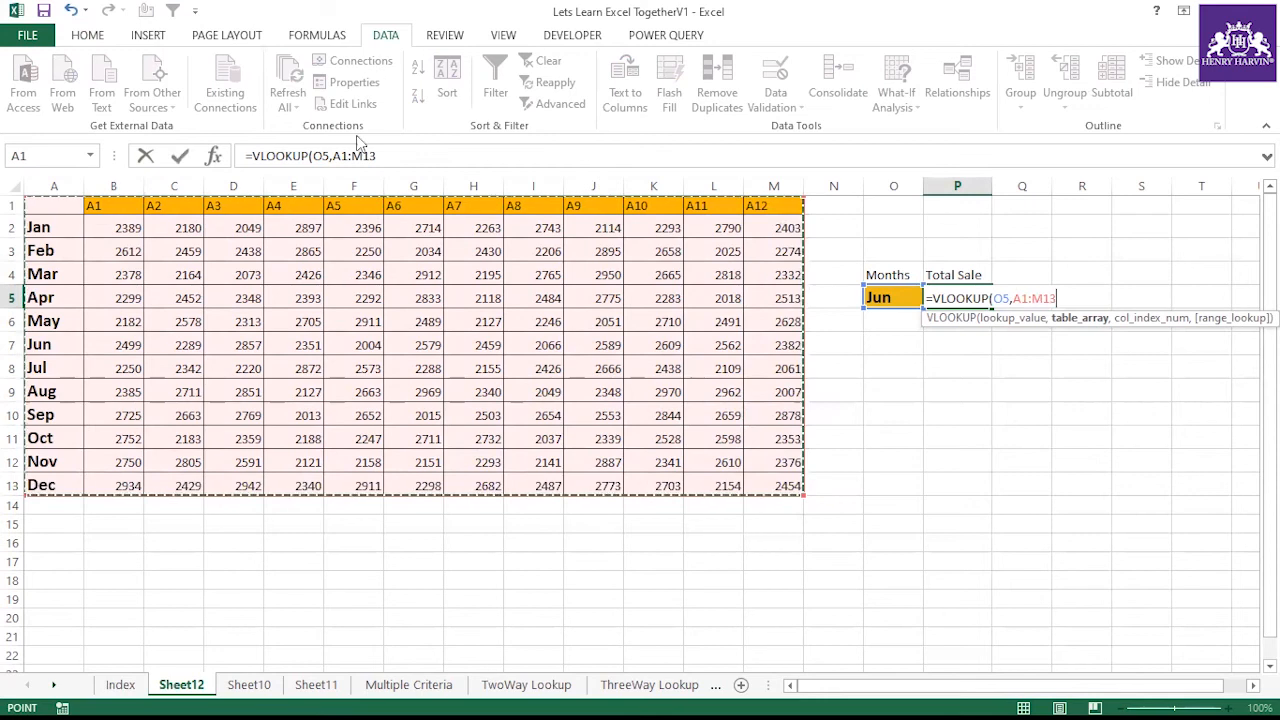
left_click_drag(333, 156, 388, 156)
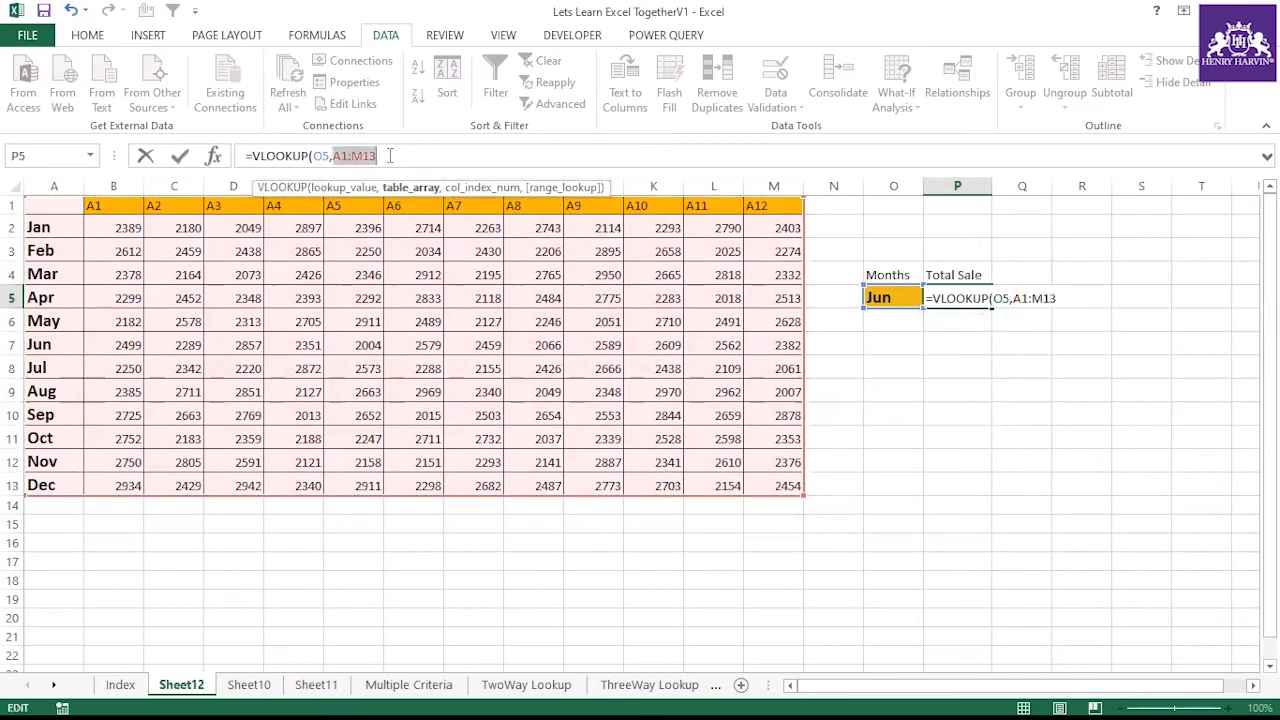
key("F4")
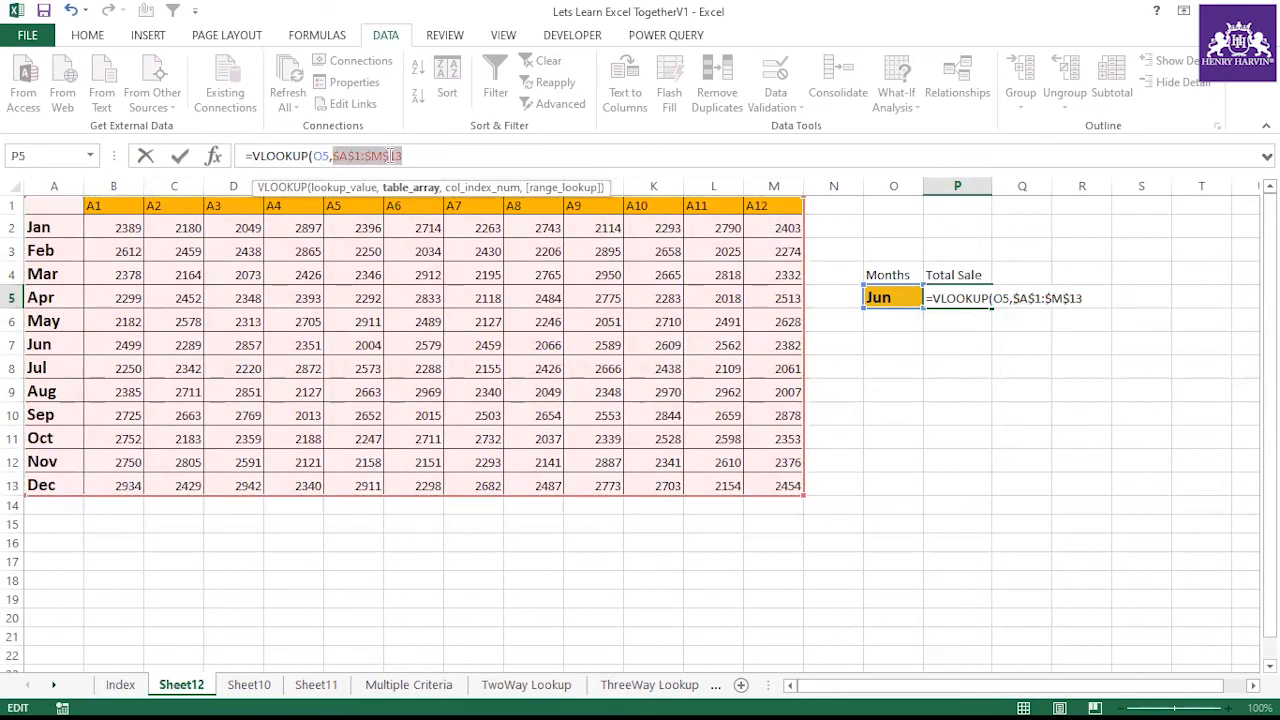
left_click(416, 157)
type(",{2,3,4,5,6,7,8,9,10,11,12,13")
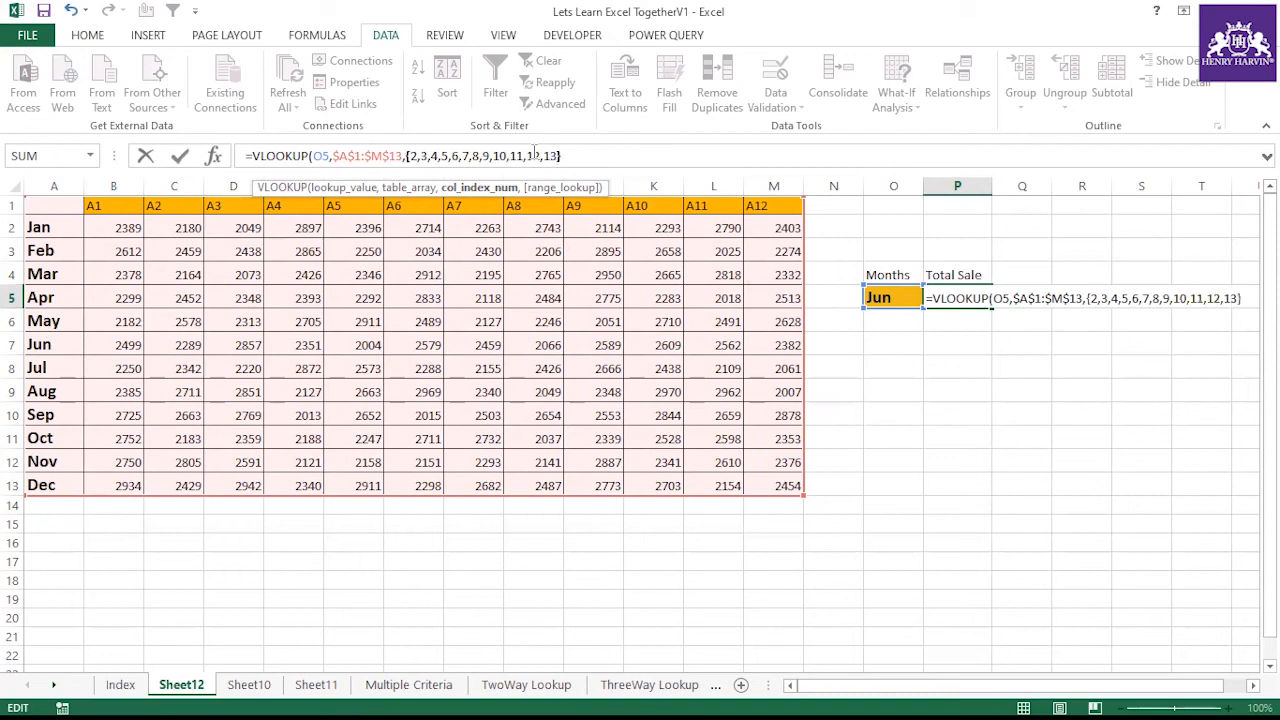
type(",0")
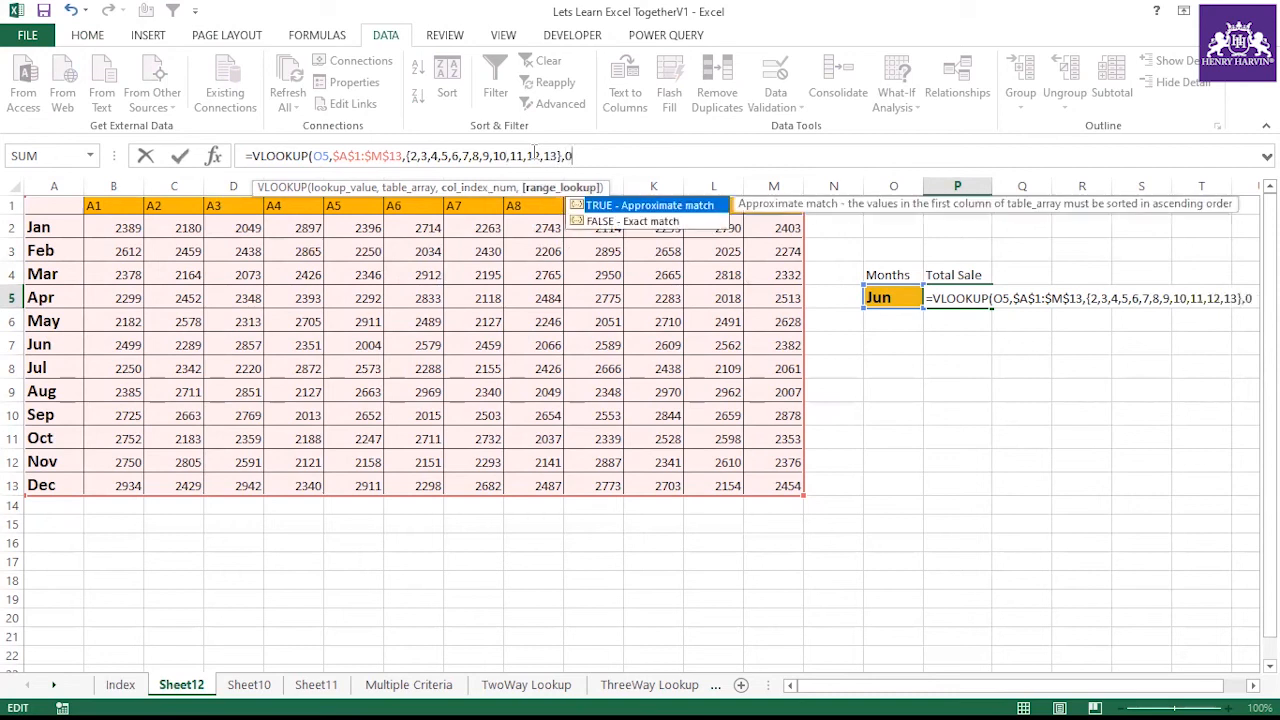
type(")")
key("Return")
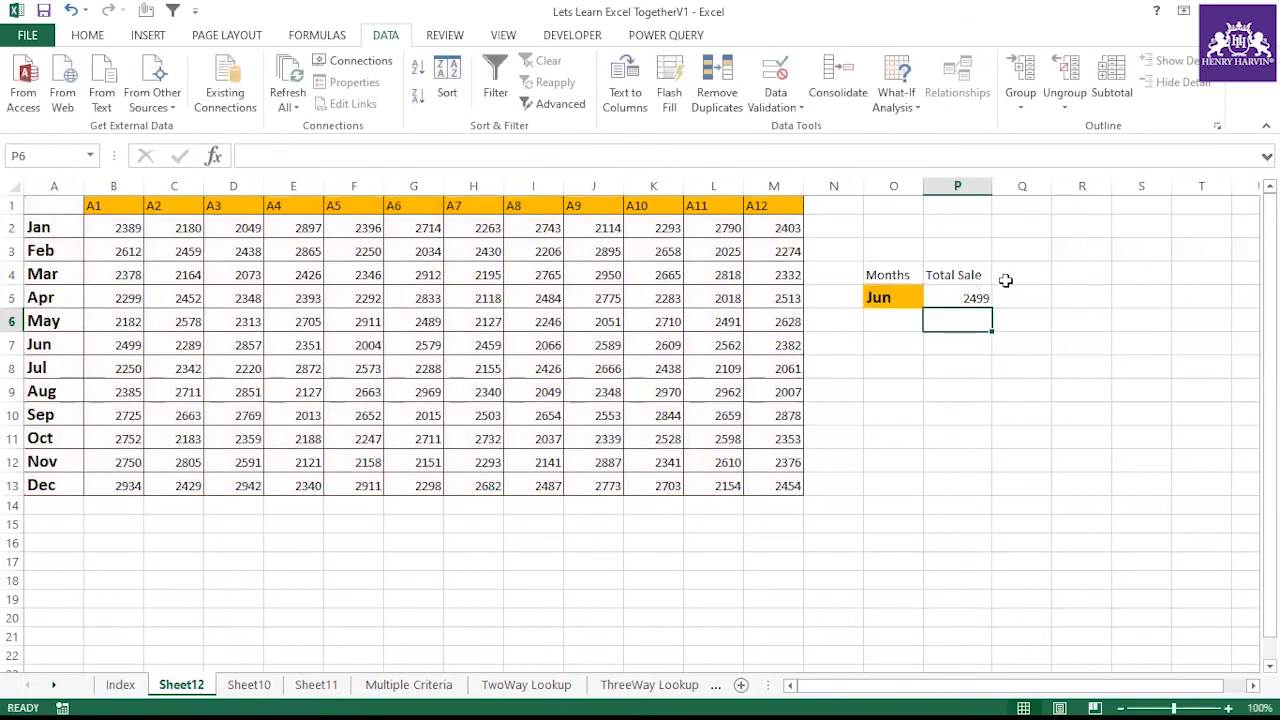
Evaluate the whole P5 formula in place to inspect the returned array, then cancel the edit
left_click(978, 292)
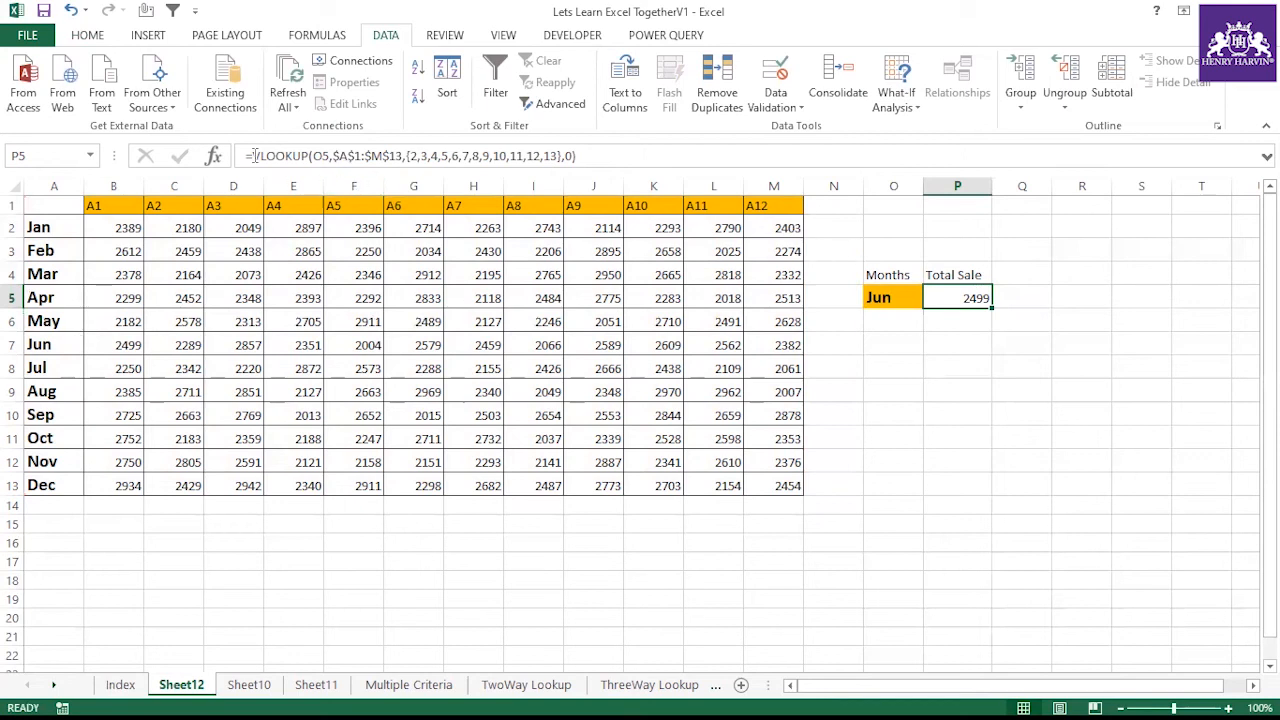
left_click(338, 156)
left_click_drag(338, 156, 603, 153)
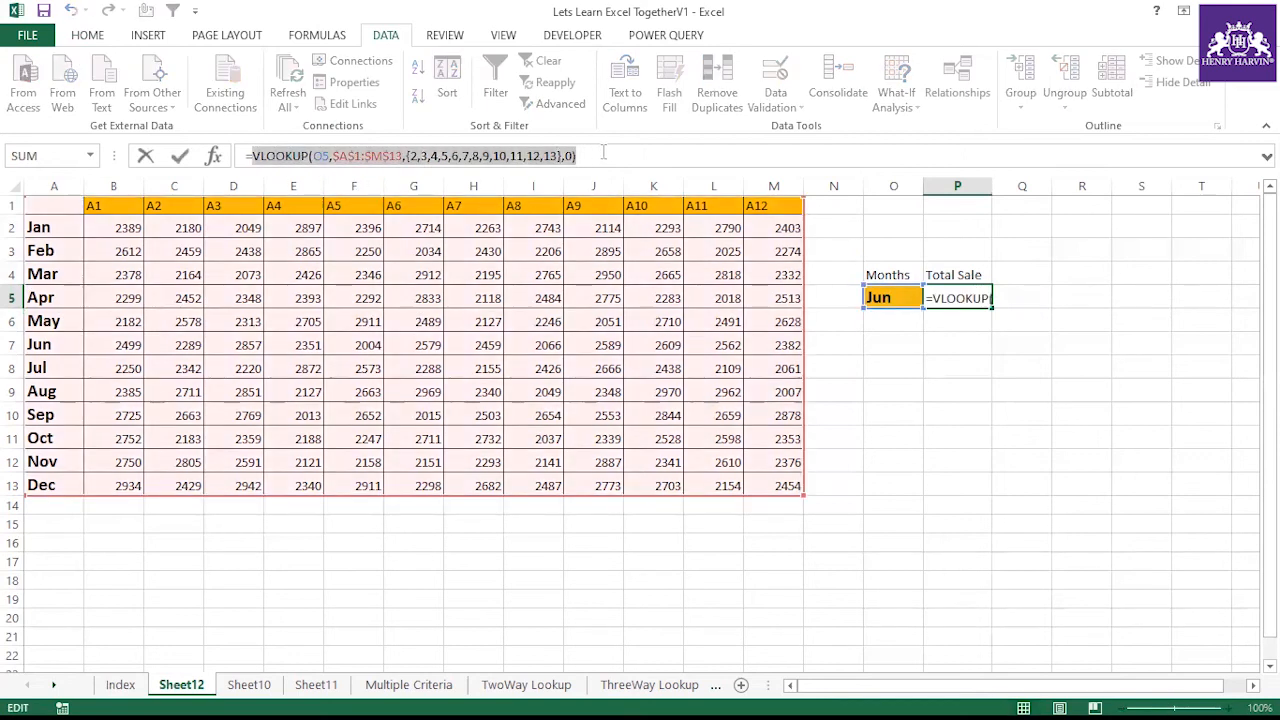
key("F9")
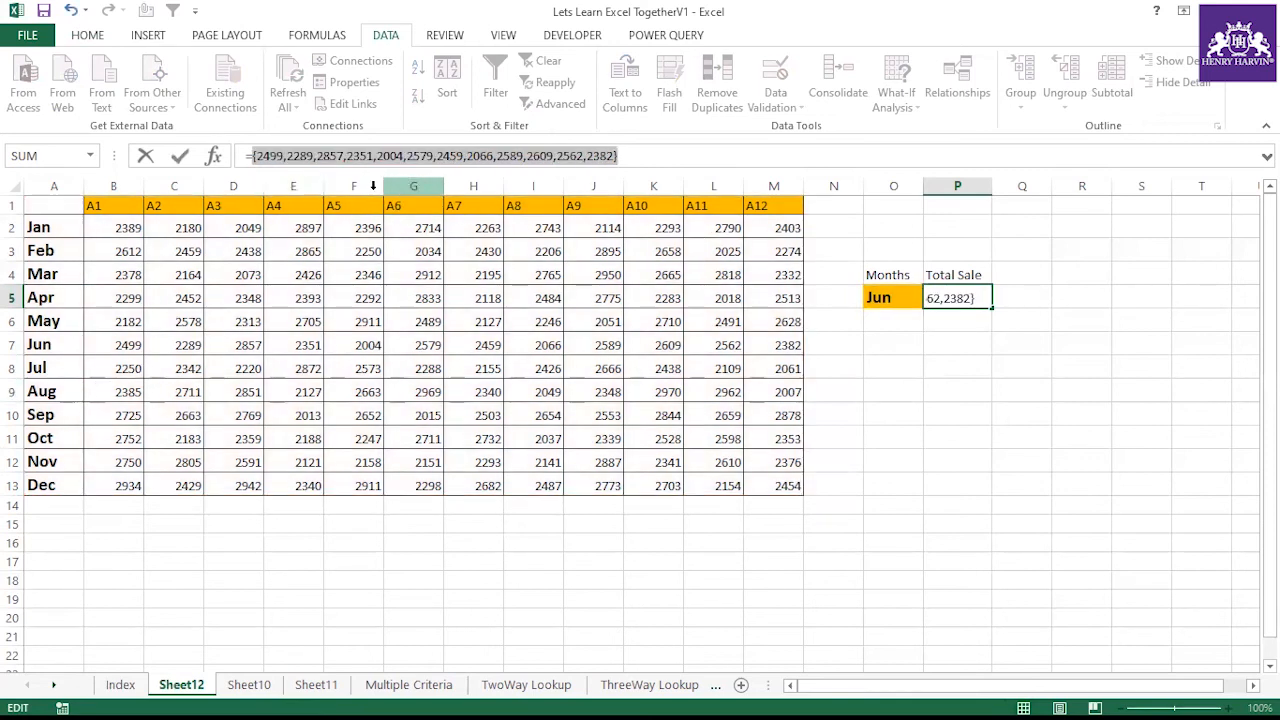
key("Escape")
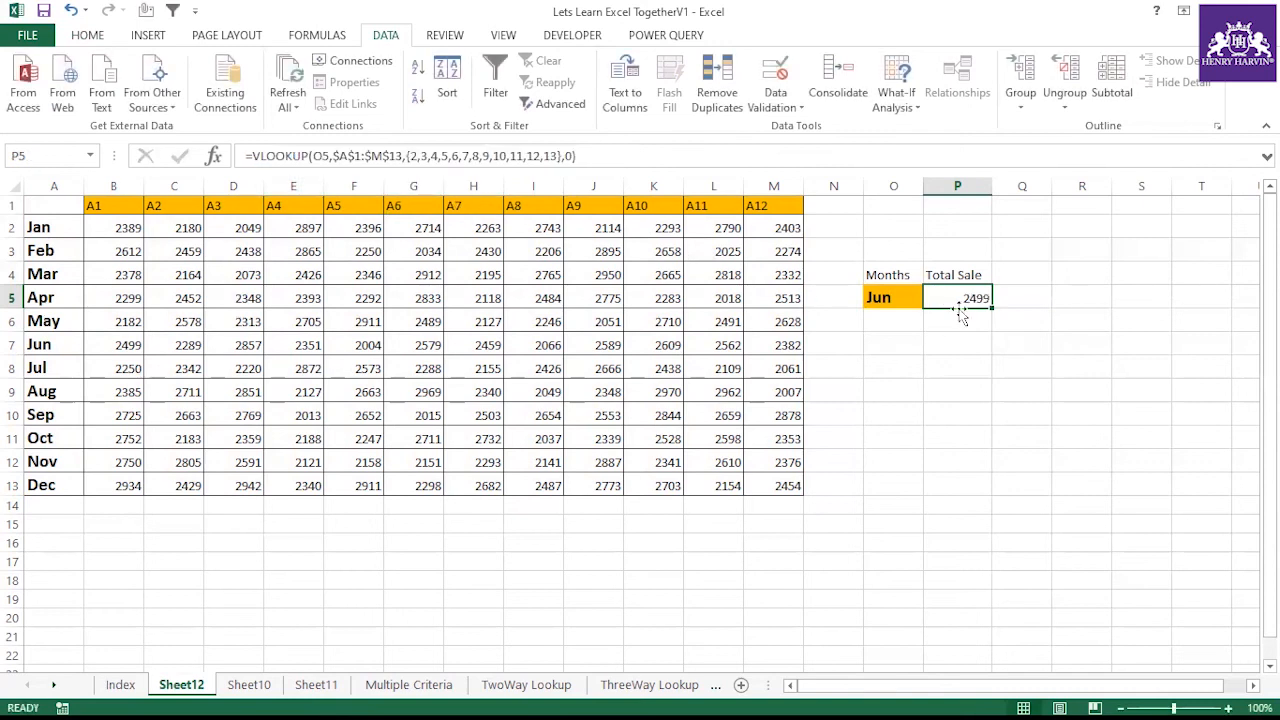
Wrap the P5 VLOOKUP formula inside SUMPRODUCT to total the month's values
left_click(254, 157)
type("Sum")
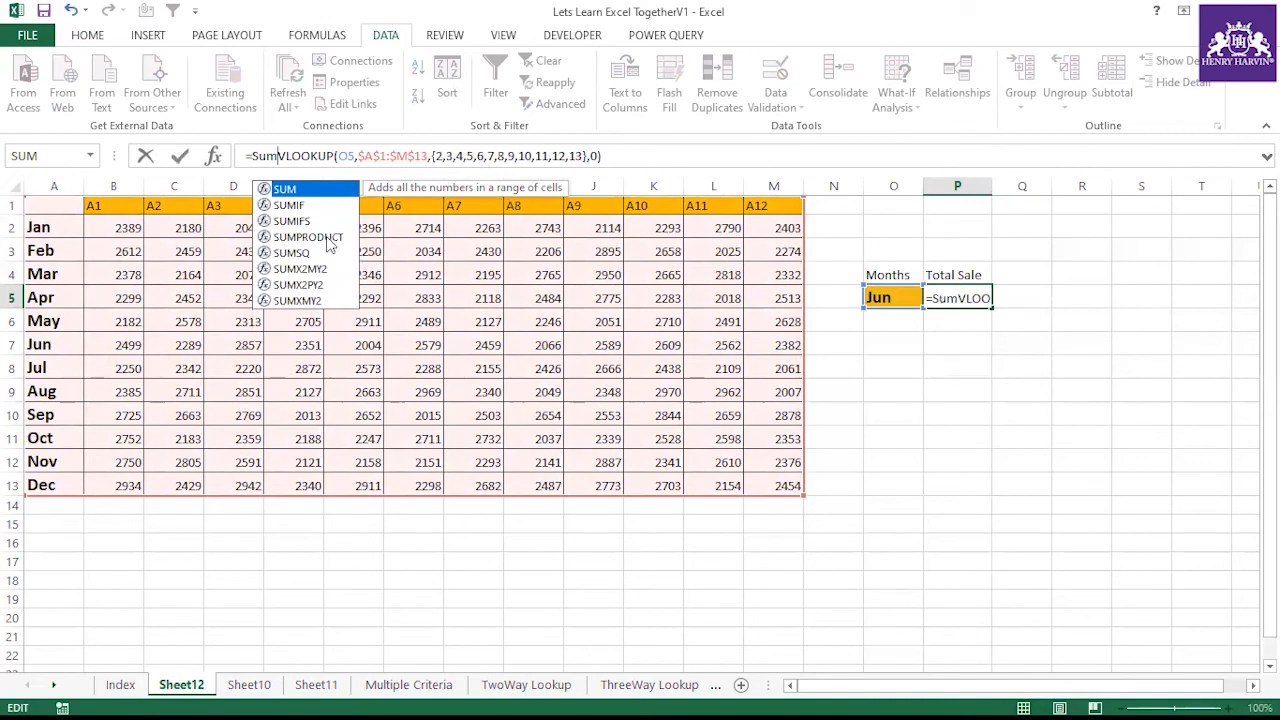
double_click(330, 244)
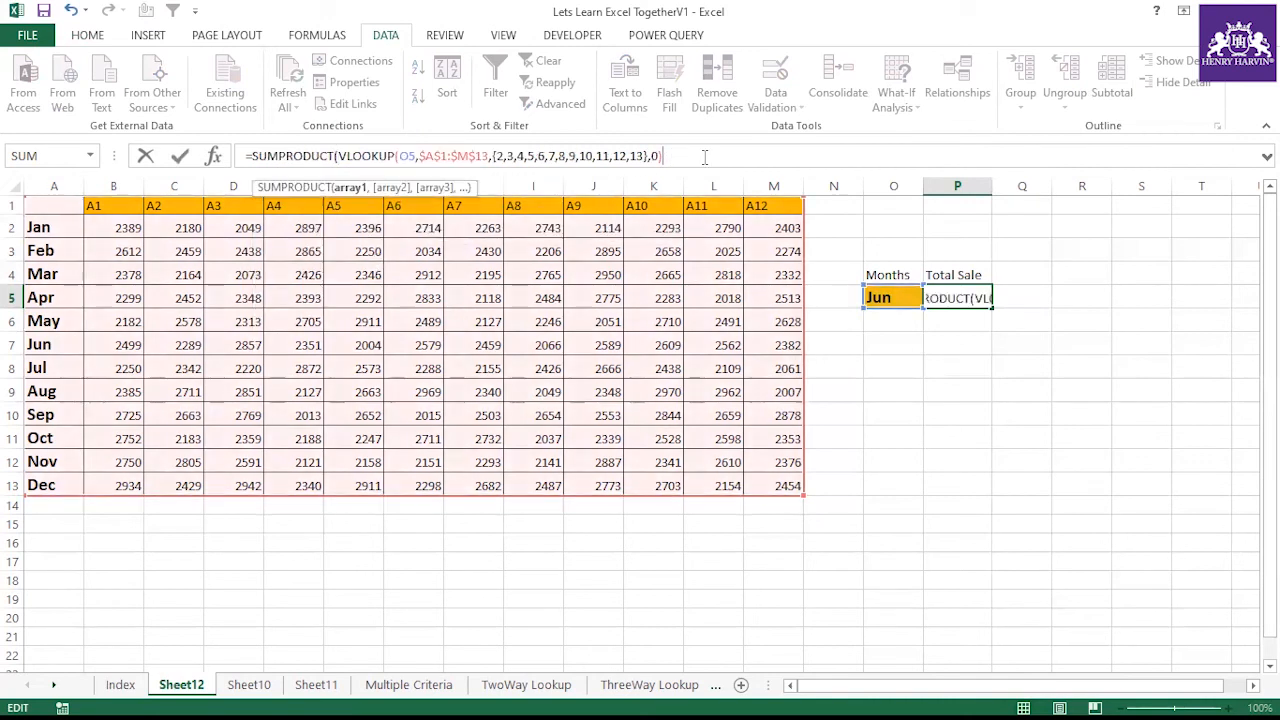
type(")")
key("Return")
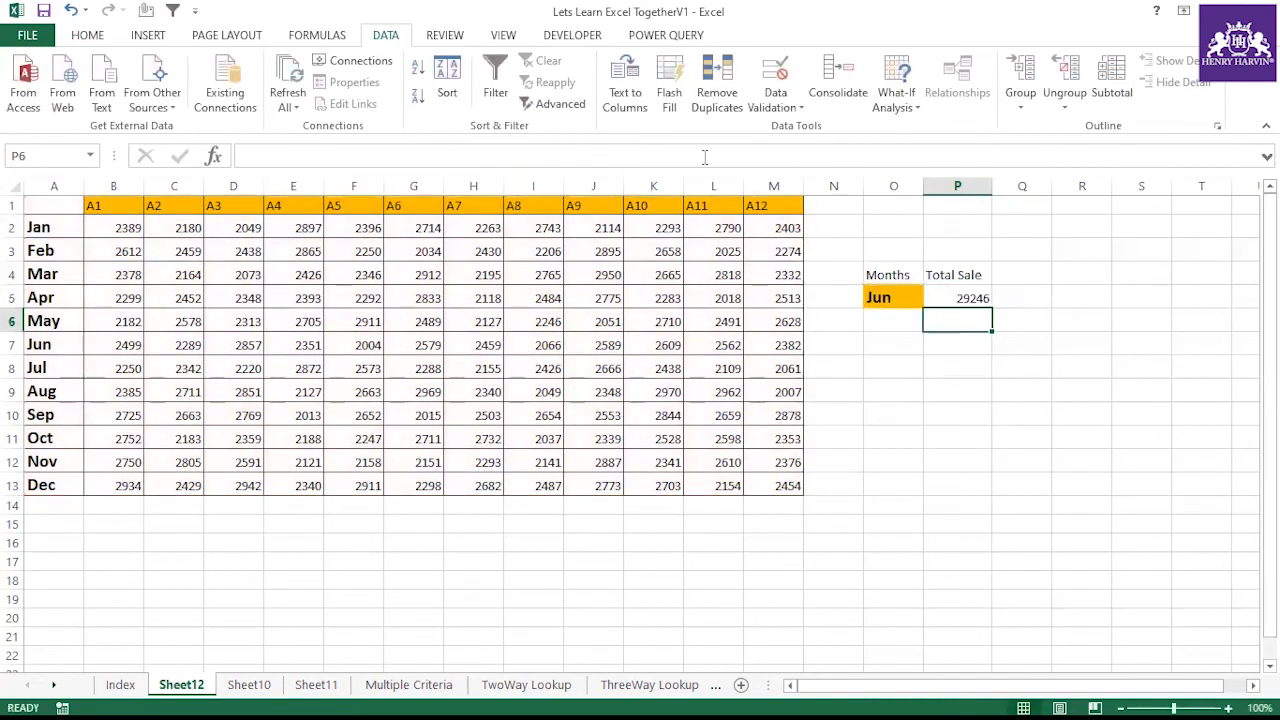
Select Jul in the O5 dropdown and compare Total Sale with the selected Jul row values
left_click_drag(130, 345, 786, 345)
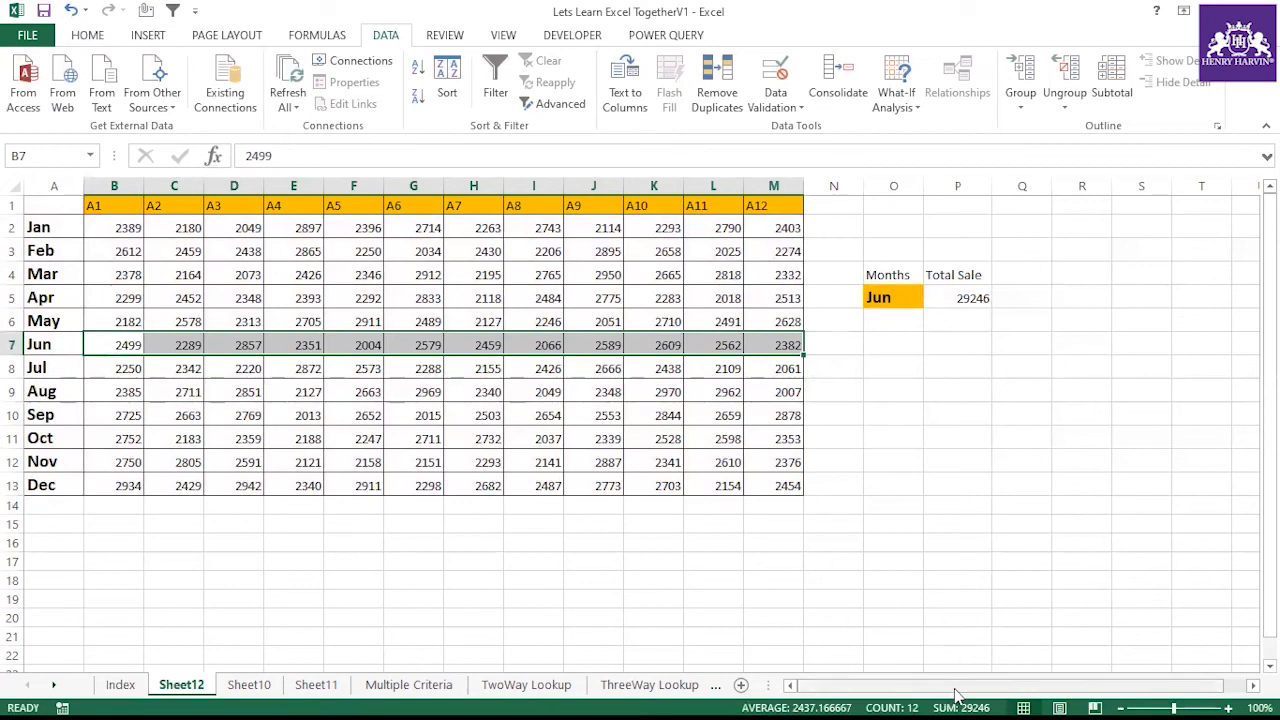
left_click(912, 297)
left_click(931, 298)
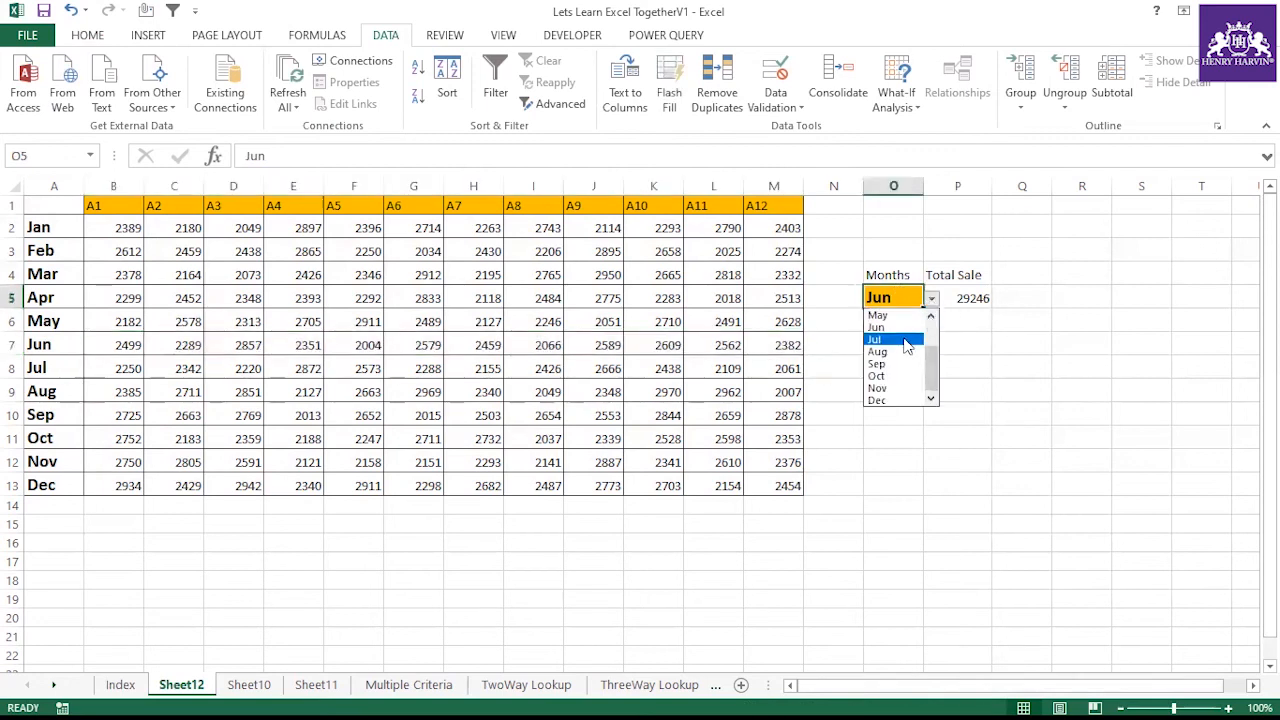
left_click(906, 345)
left_click_drag(121, 366, 790, 372)
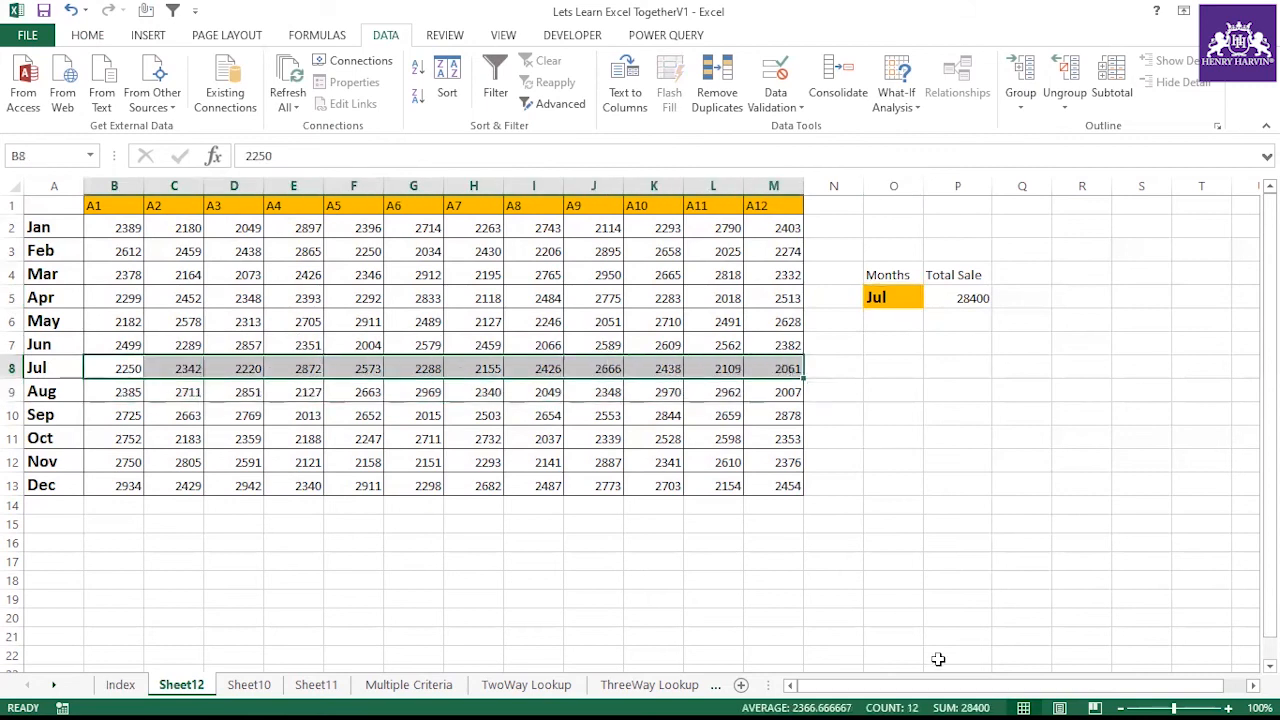
left_click(975, 293)
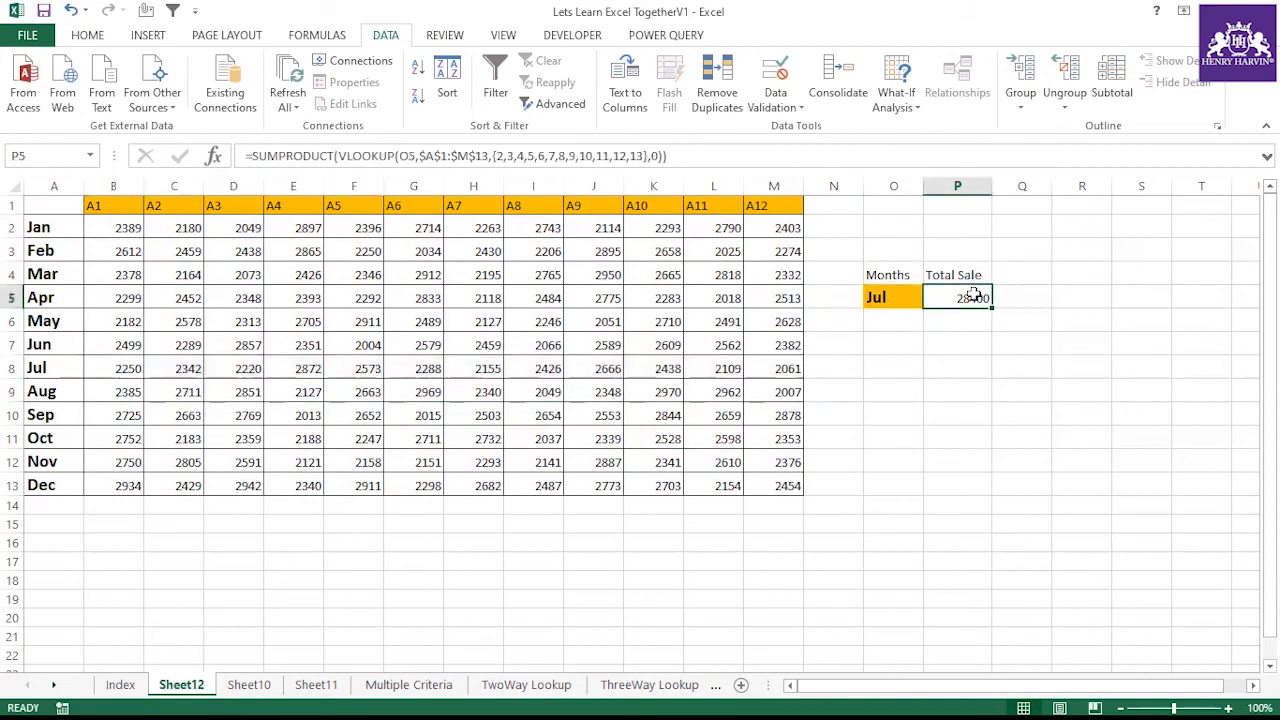
Select Nov in the O5 dropdown and check Total Sale against the selected Nov row values
left_click(900, 296)
left_click(931, 298)
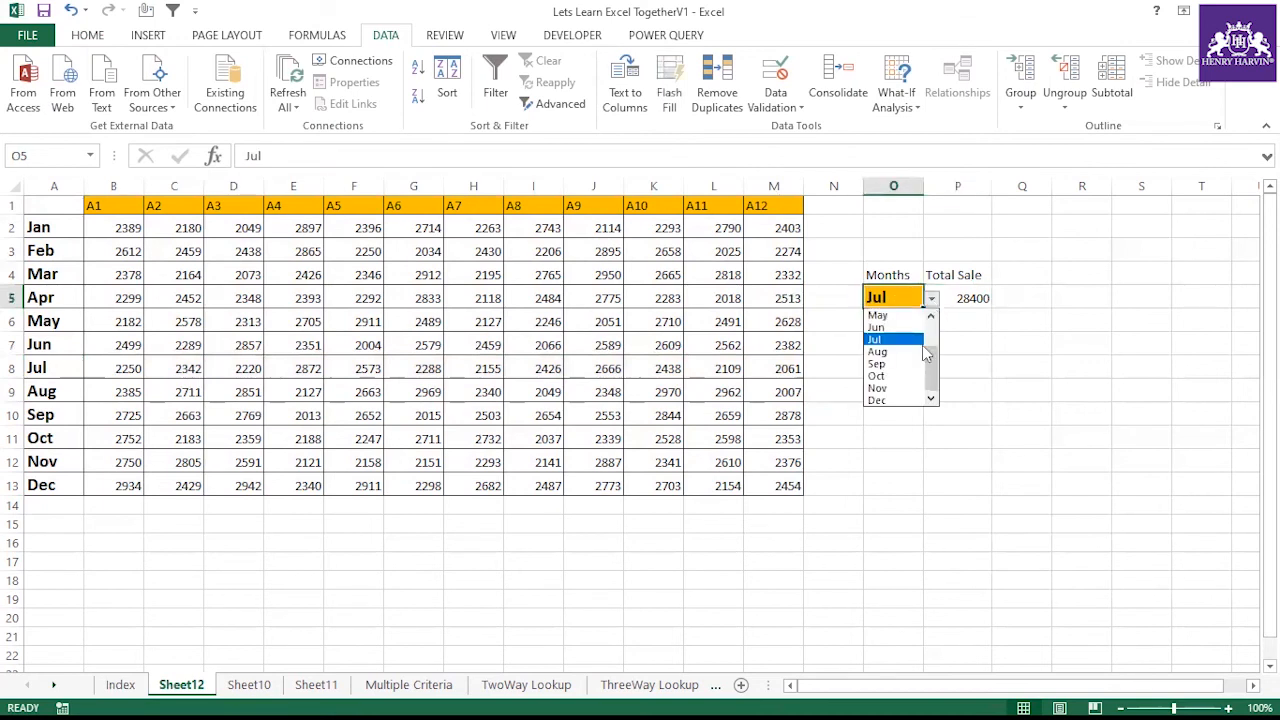
left_click(904, 389)
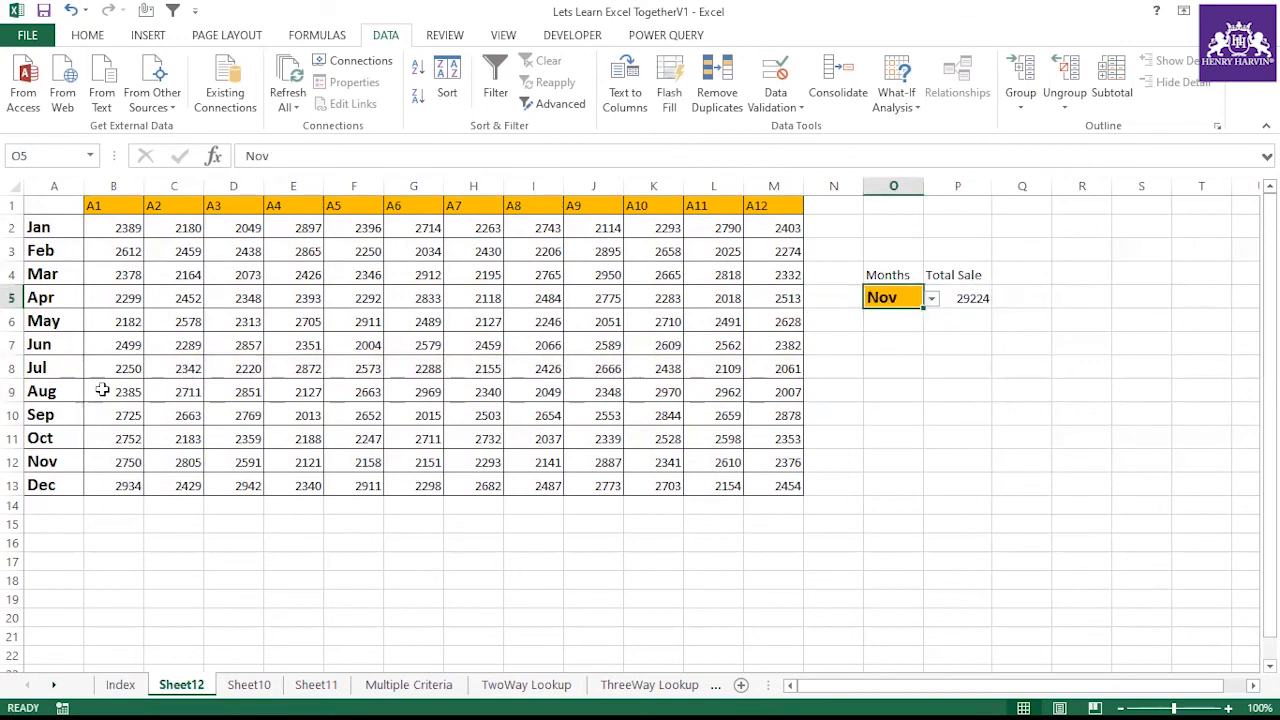
left_click_drag(120, 461, 743, 463)
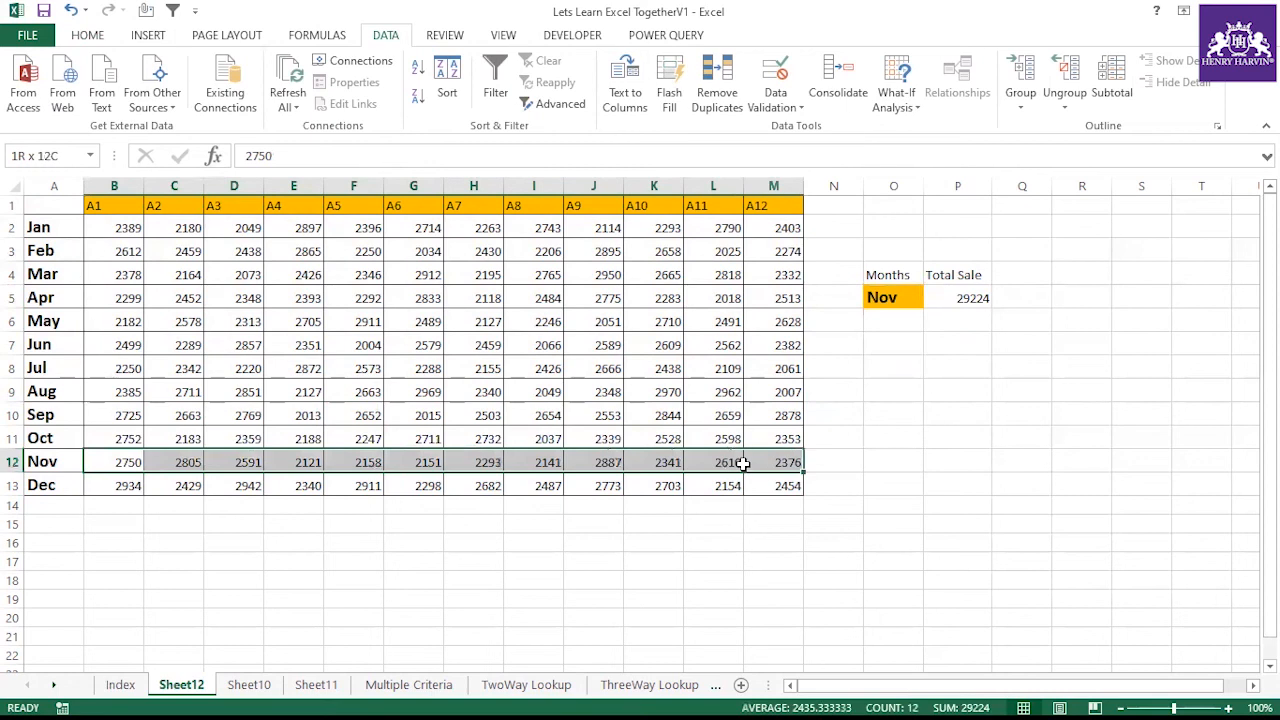
left_click(976, 298)
left_click(934, 340)
left_click(970, 300)
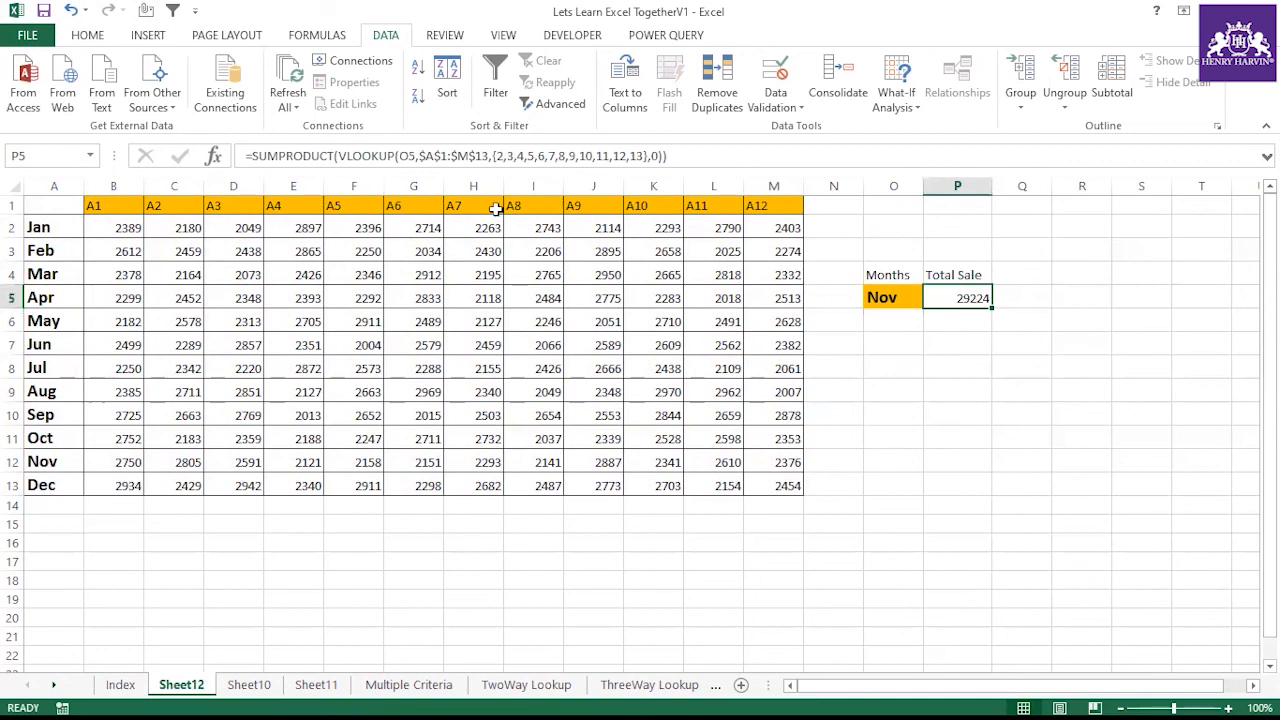
left_click(894, 318)
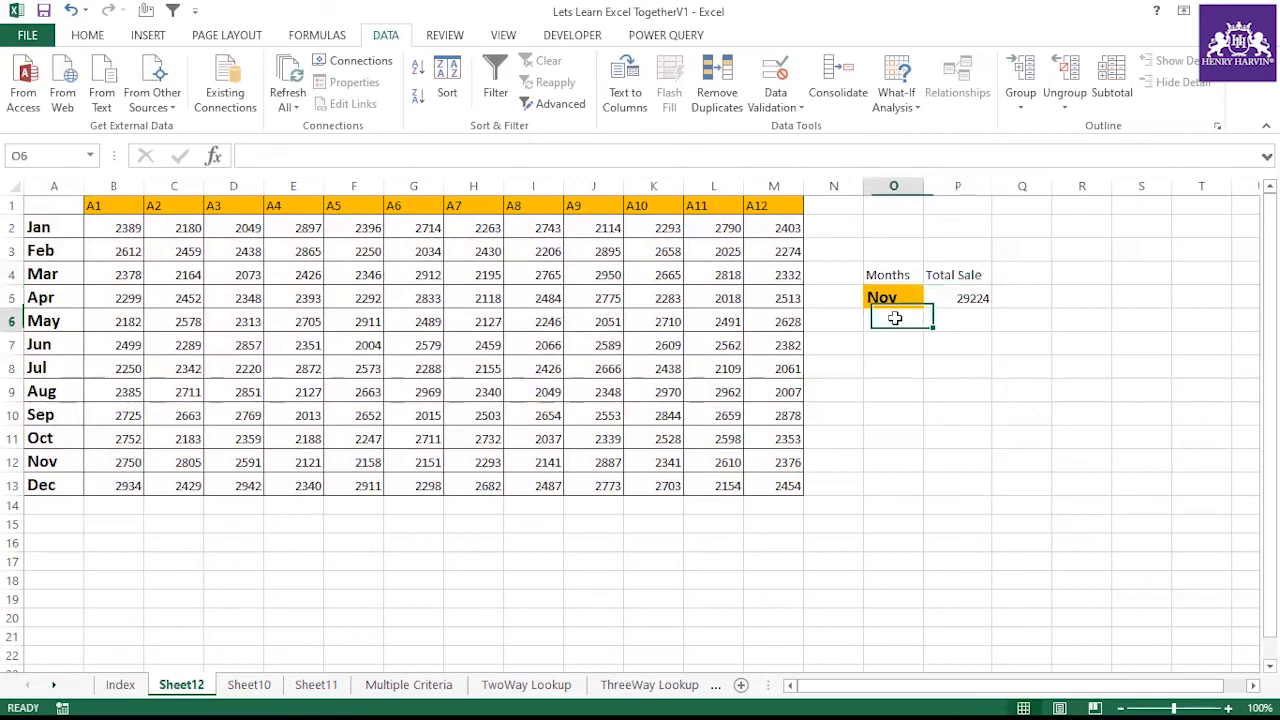
Enter the label Index Function in O8 and autofit column O's width
left_click(894, 366)
type("Ind")
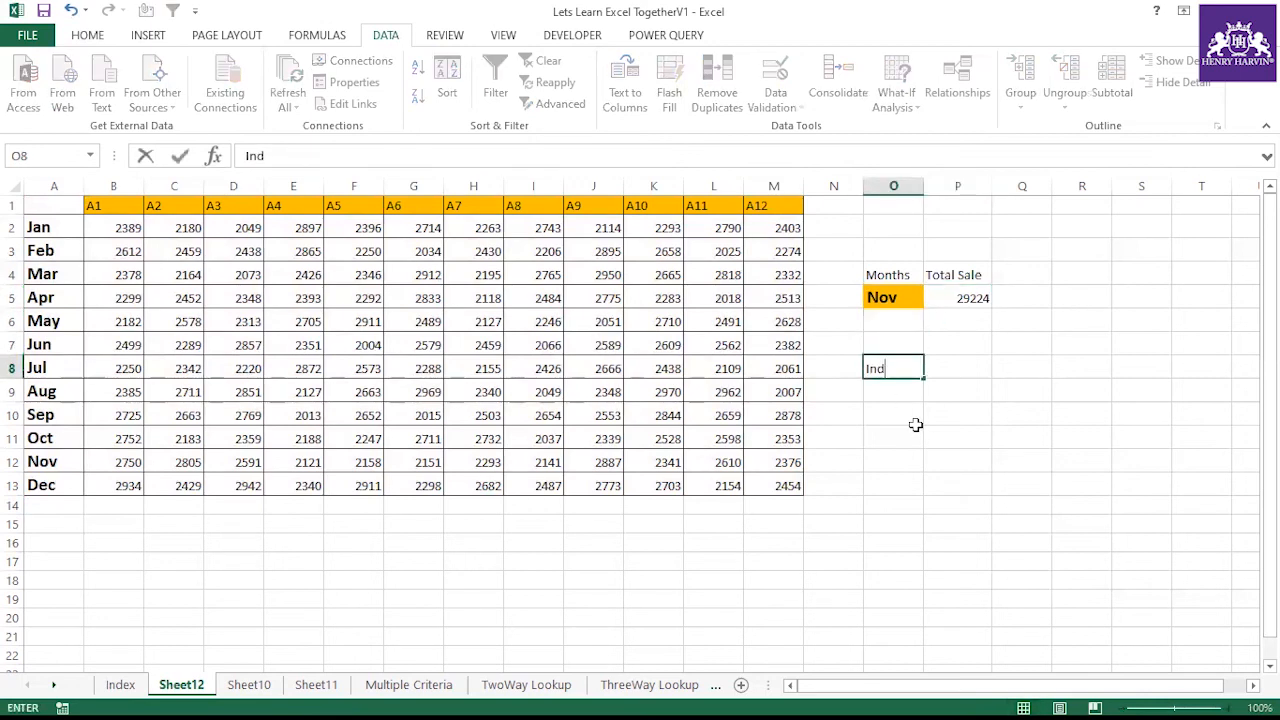
type("ex Function")
left_click(915, 428)
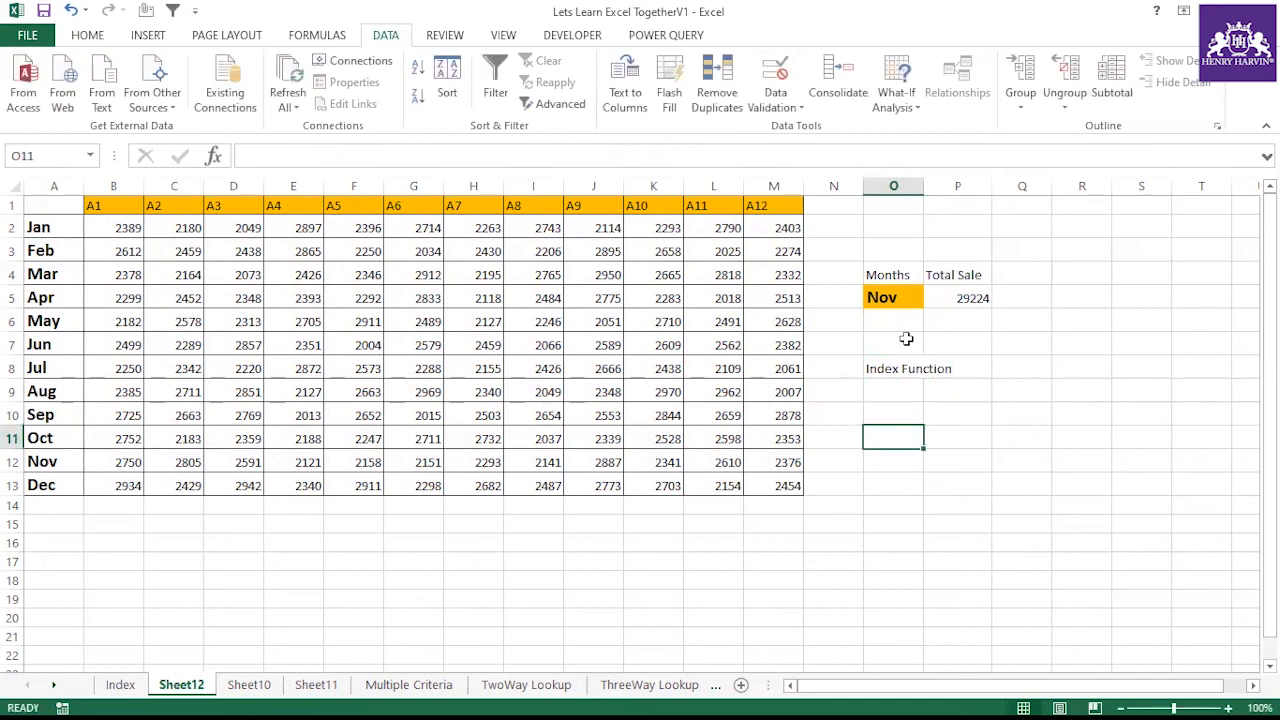
double_click(924, 191)
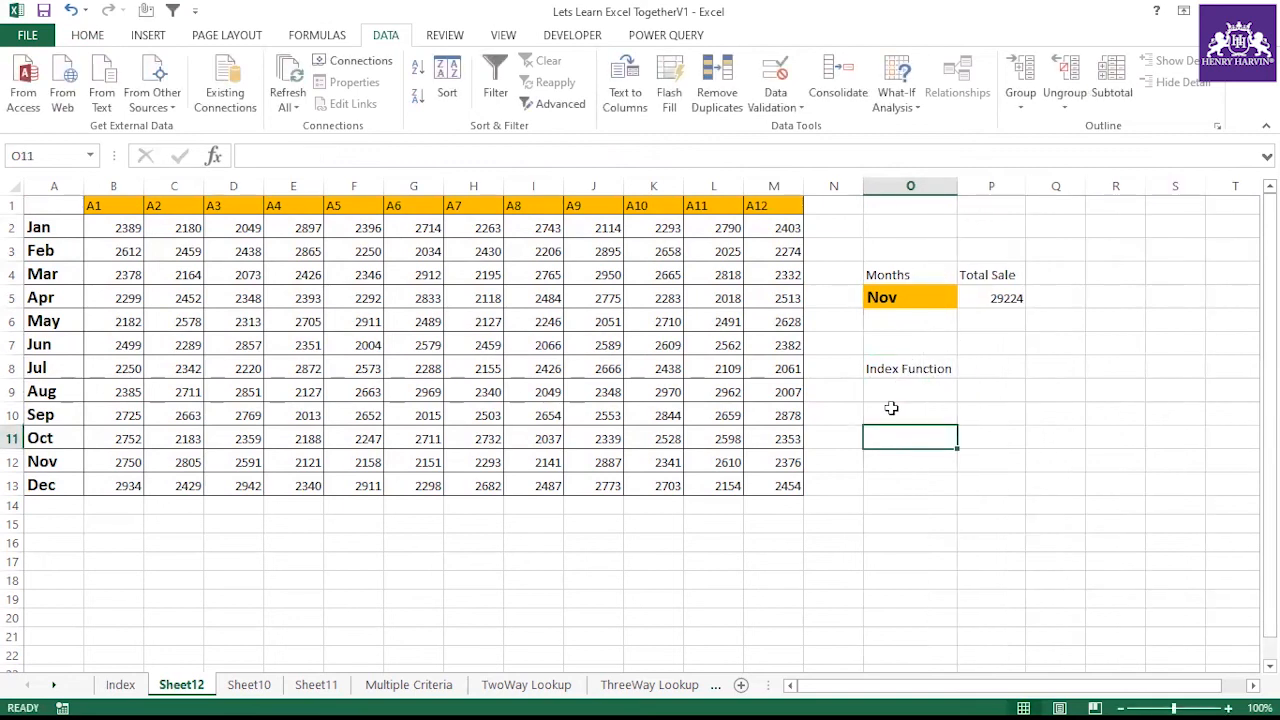
Enter =MATCH(O5,A2:A13,0) in O10 to find the selected month's position in the month list
left_click(891, 408)
type("=match")
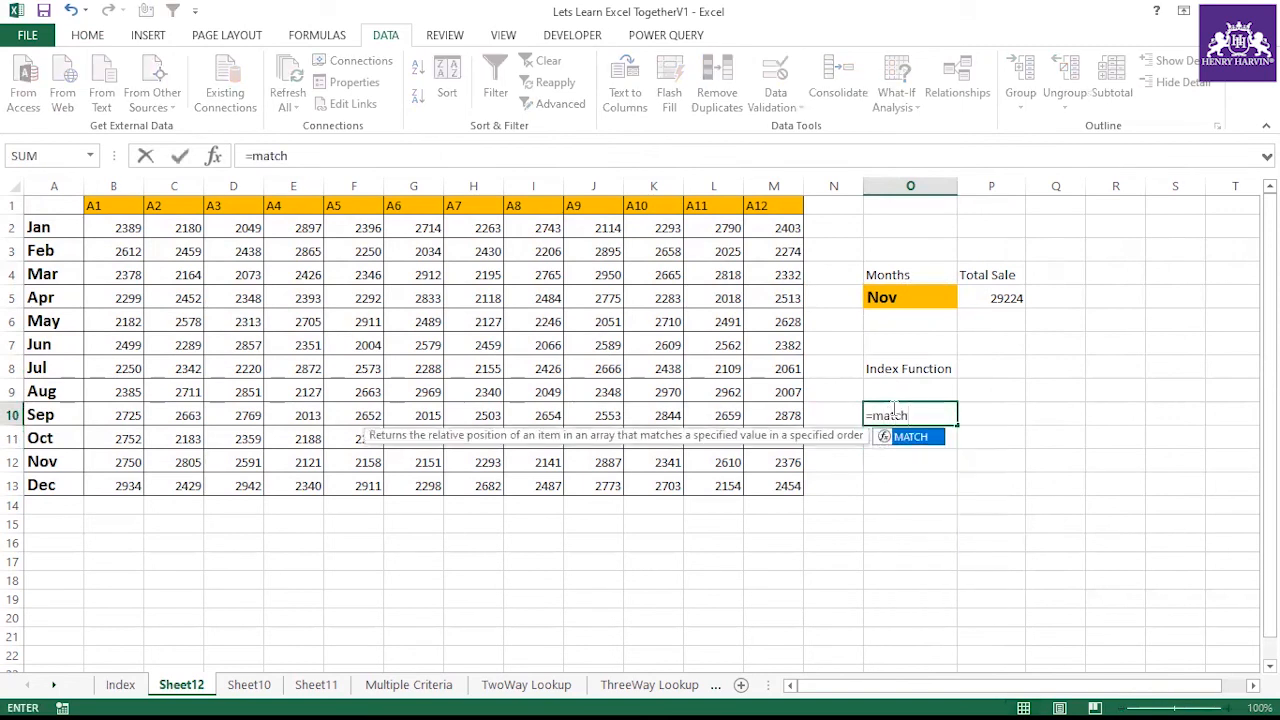
type("(")
left_click(908, 297)
type(",")
left_click_drag(57, 225, 58, 483)
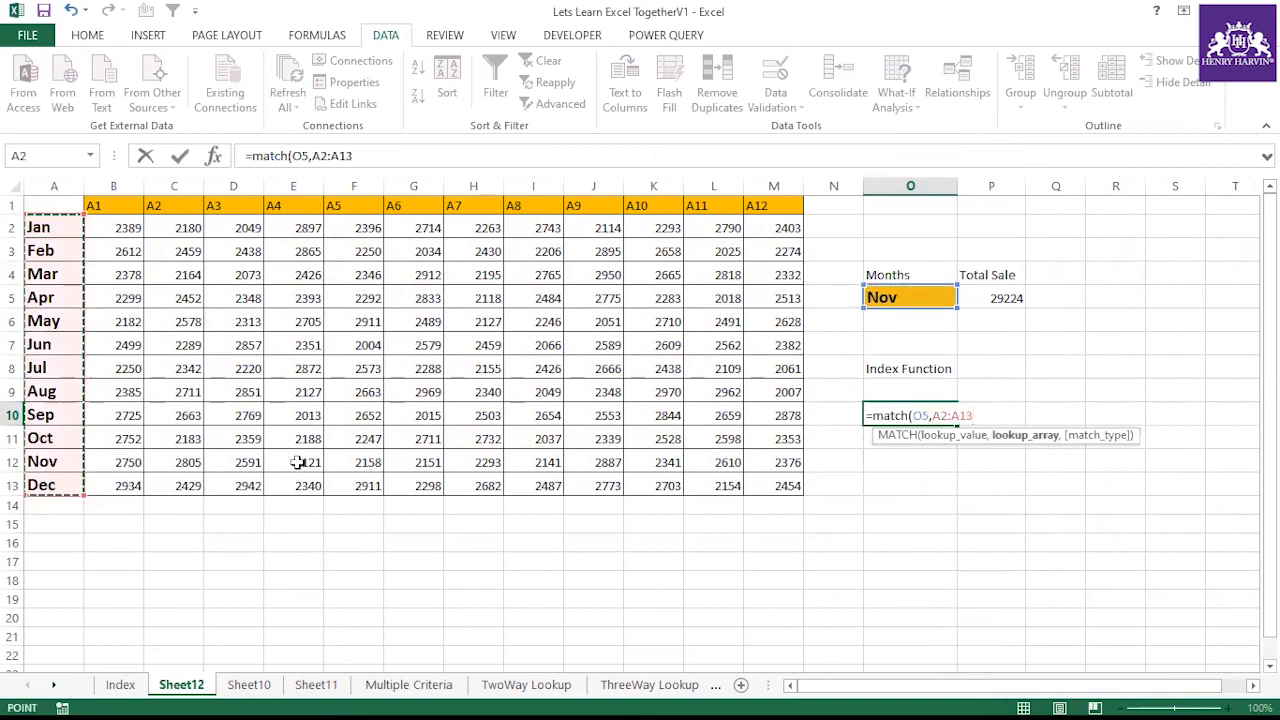
type(",0")
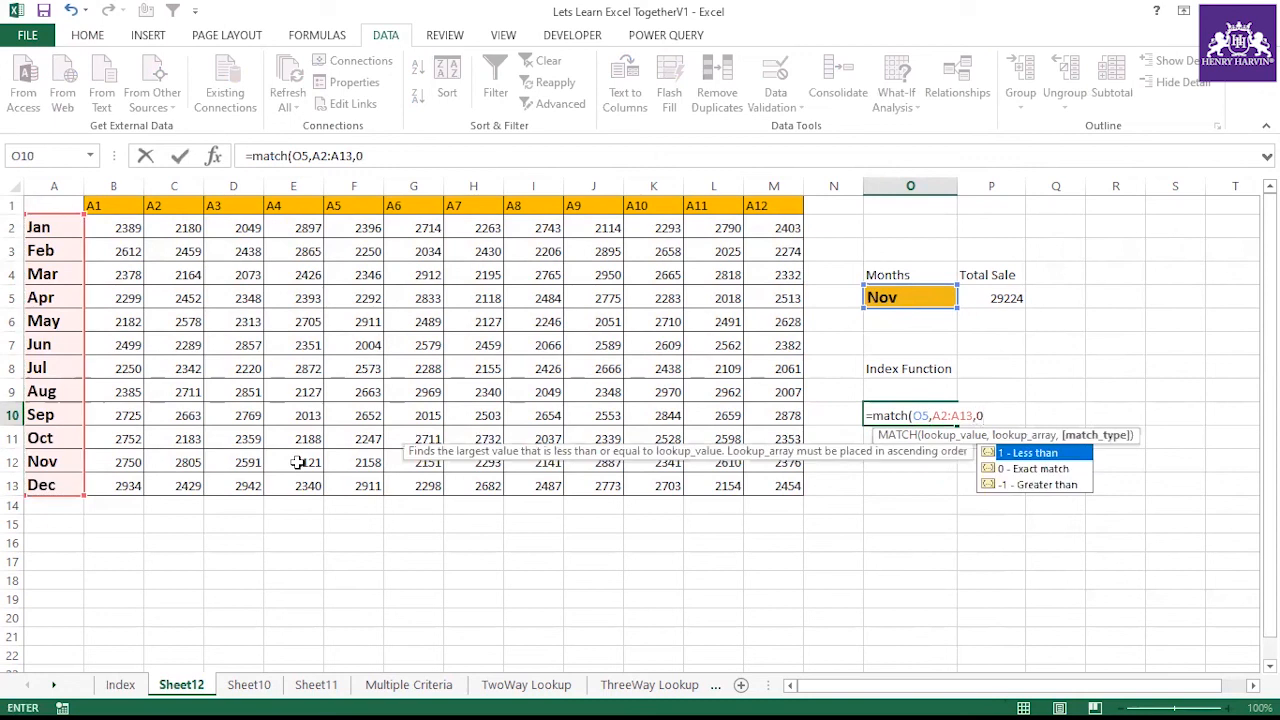
type(")")
key("Return")
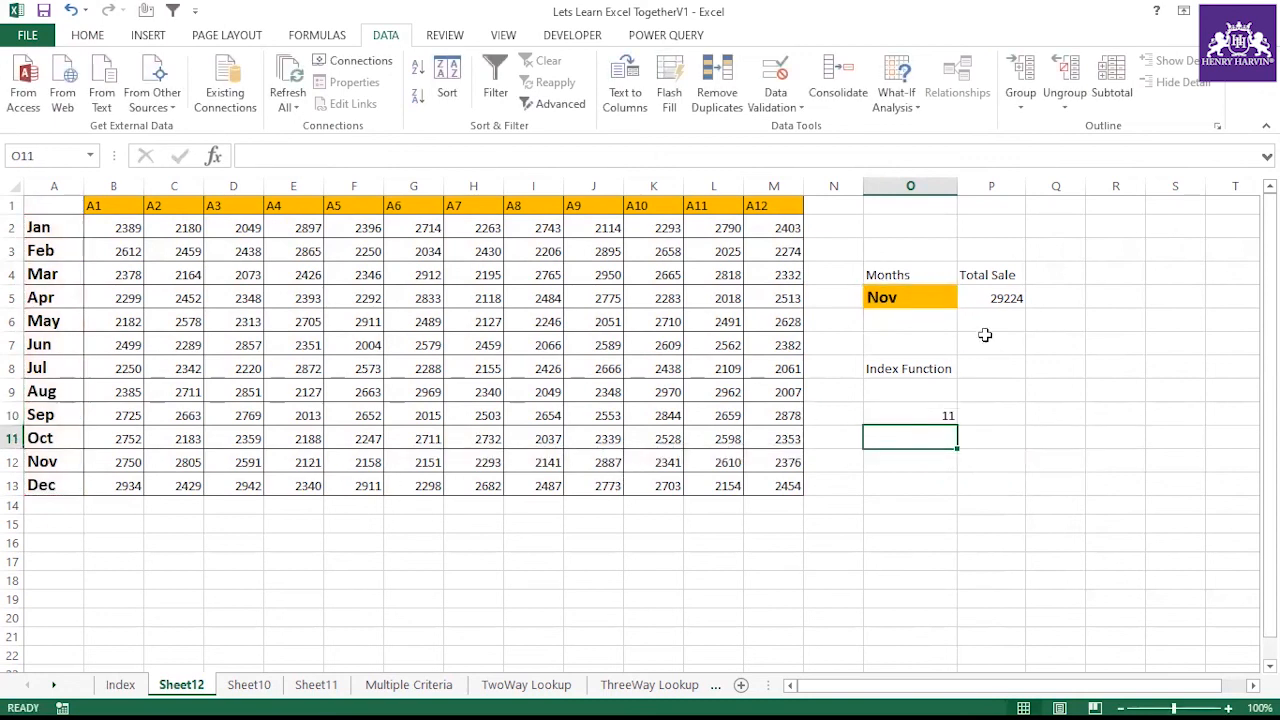
Check the Nov row's position within the month list and the data table against the MATCH result
left_click(55, 460)
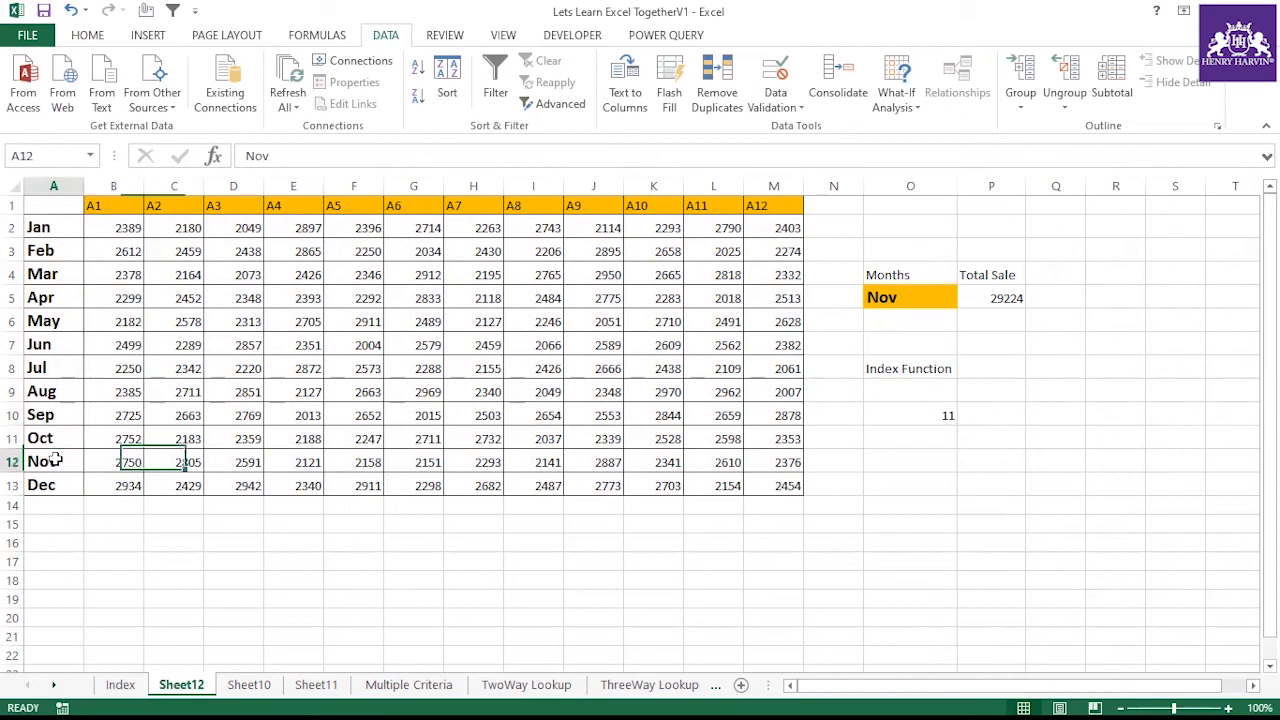
left_click_drag(48, 226, 766, 481)
left_click(929, 411)
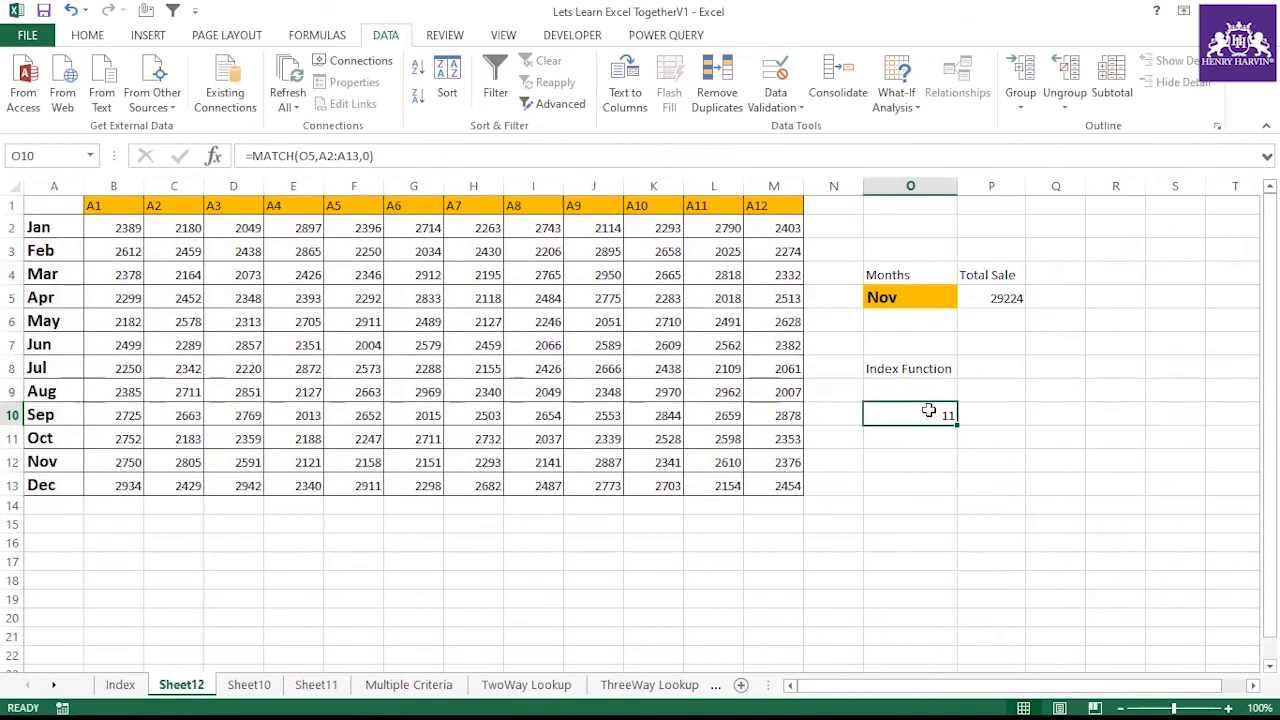
Wrap the O10 MATCH formula inside INDEX using the data range B2:M13 as the array
left_click(250, 156)
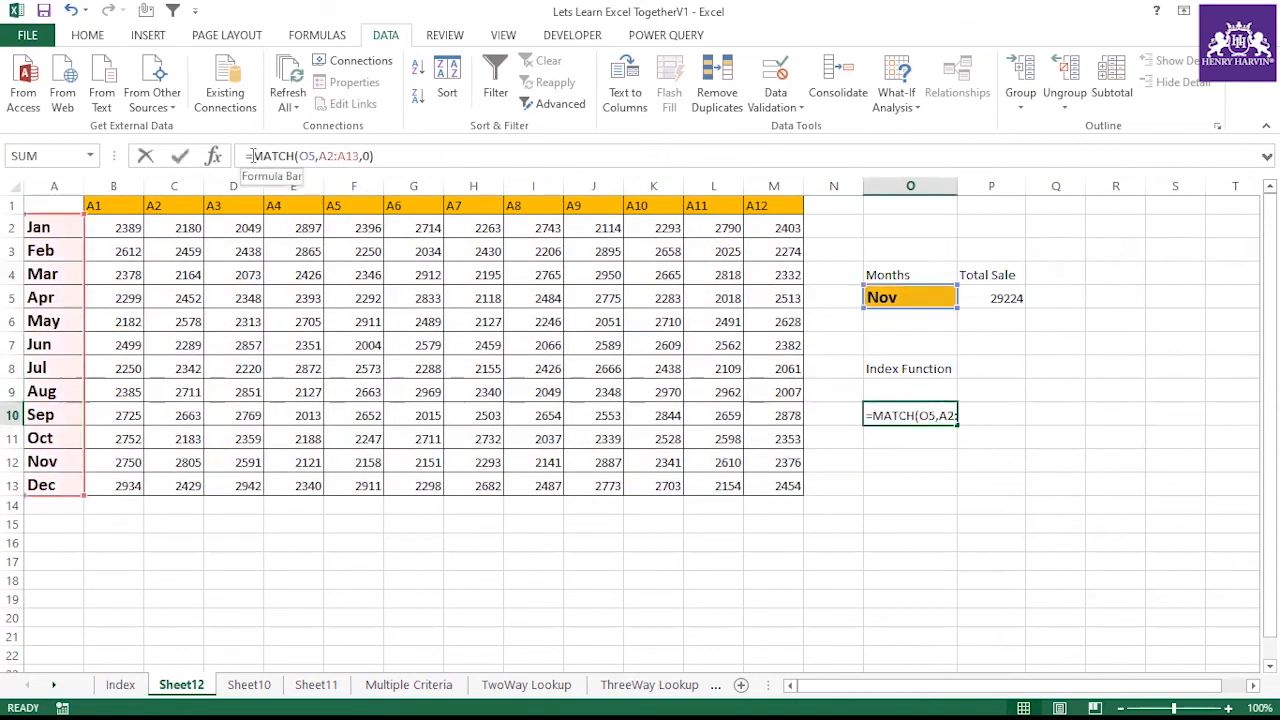
type("index(")
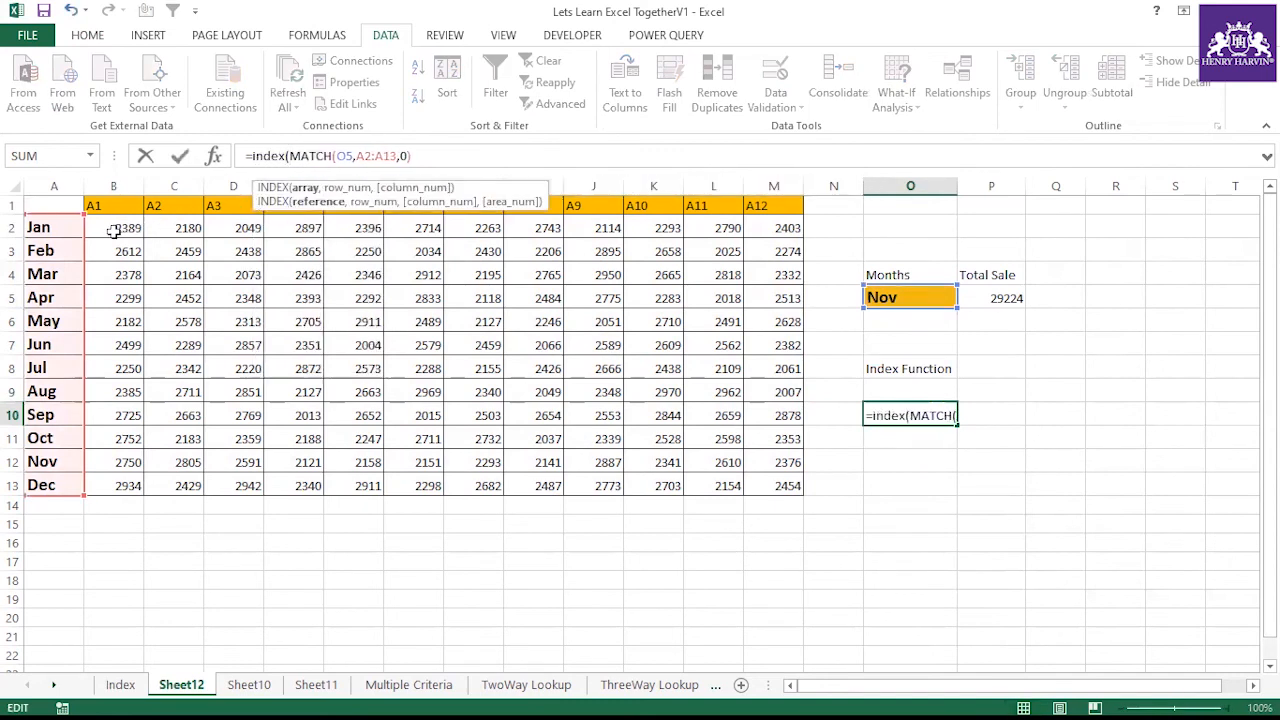
left_click_drag(115, 227, 776, 480)
type(",")
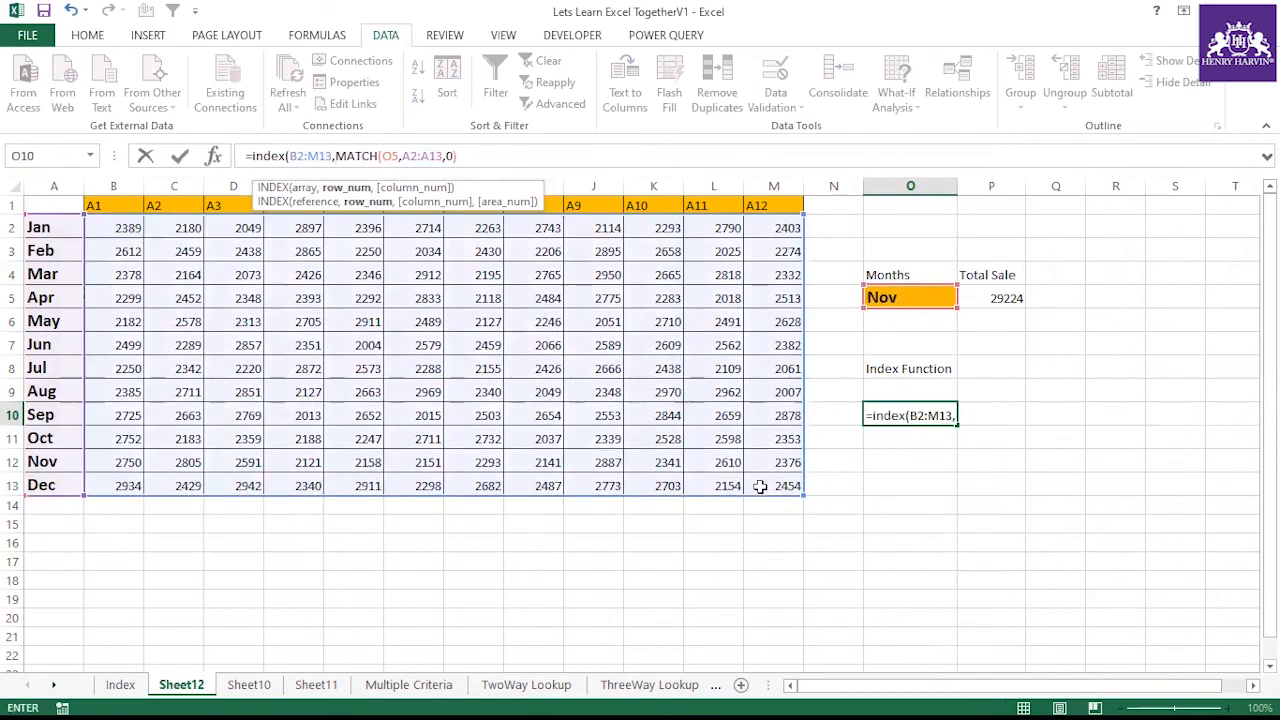
left_click(485, 155)
type(",")
key("BackSpace")
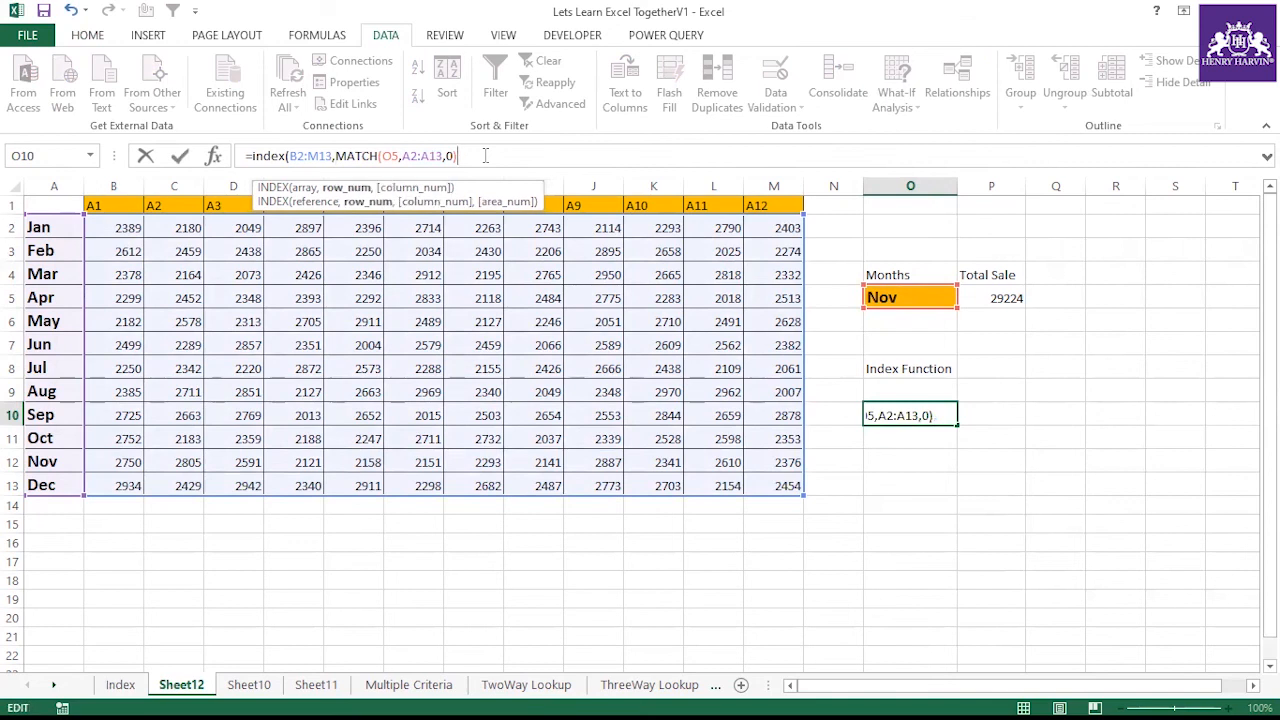
key("Return")
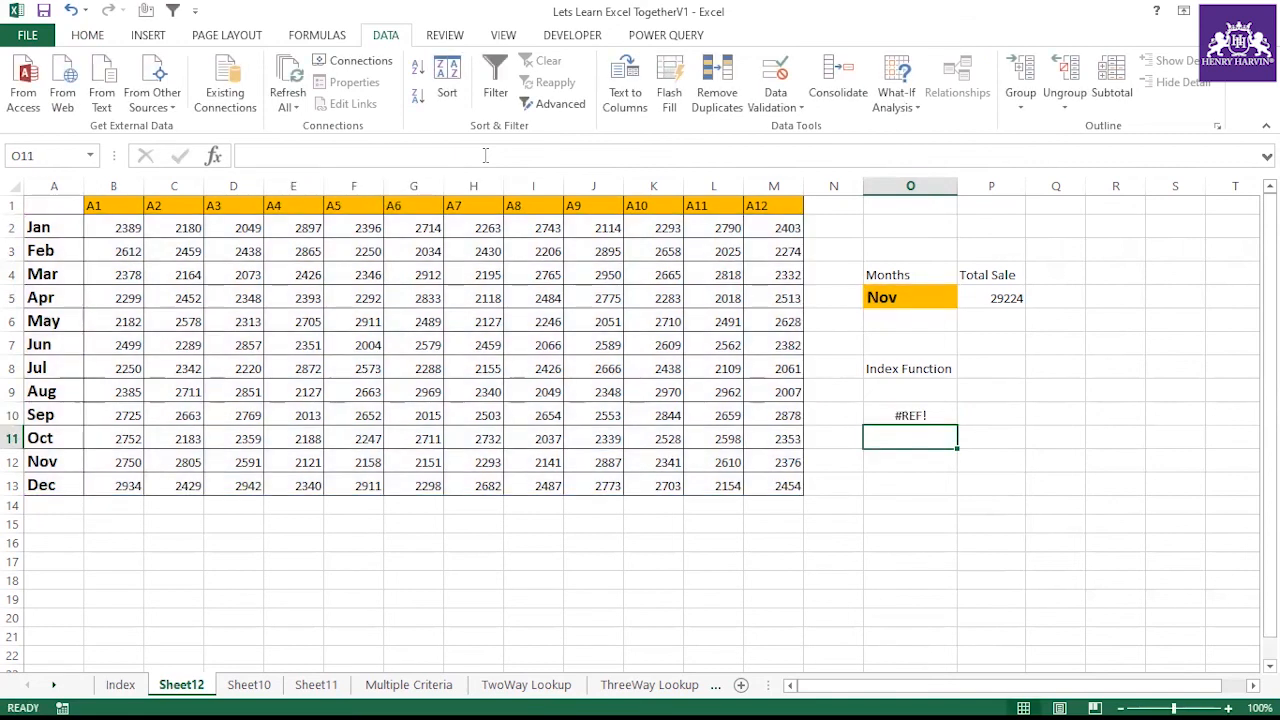
Add 0 as the INDEX column argument so O10 reads =INDEX(B2:M13,MATCH(O5,A2:A13,0),0)
left_click(902, 415)
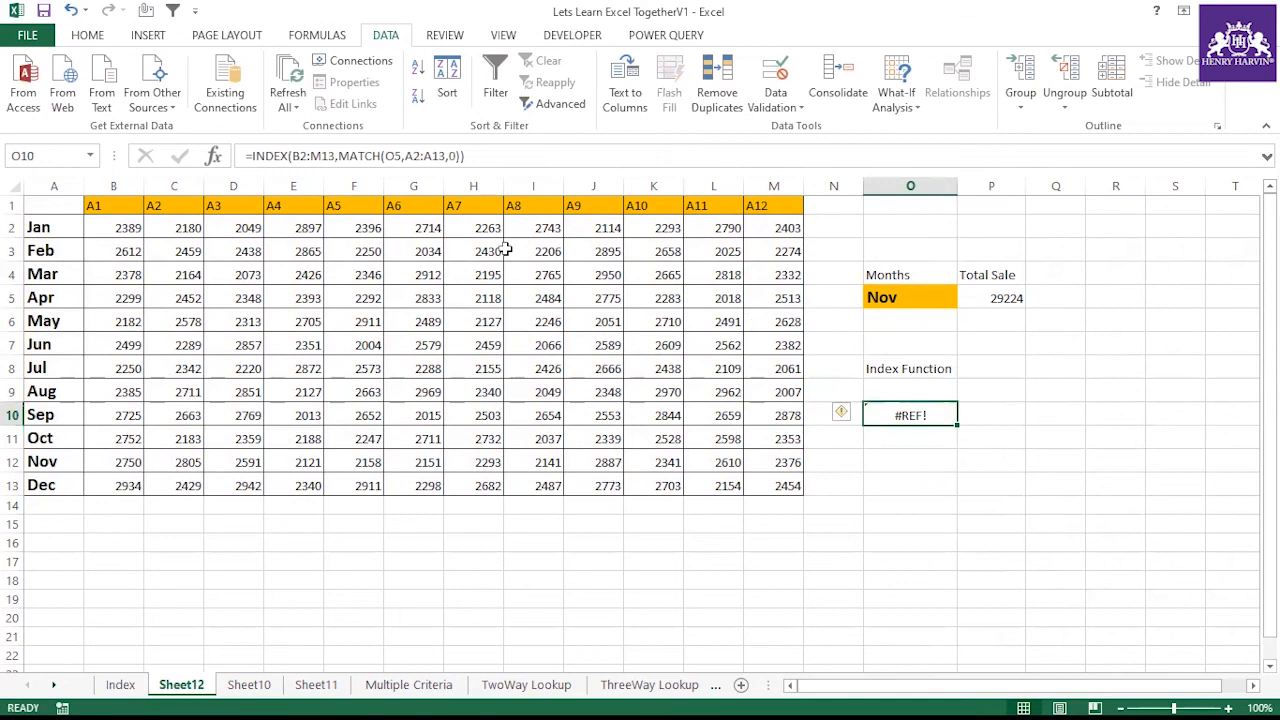
left_click(250, 155)
left_click(500, 157)
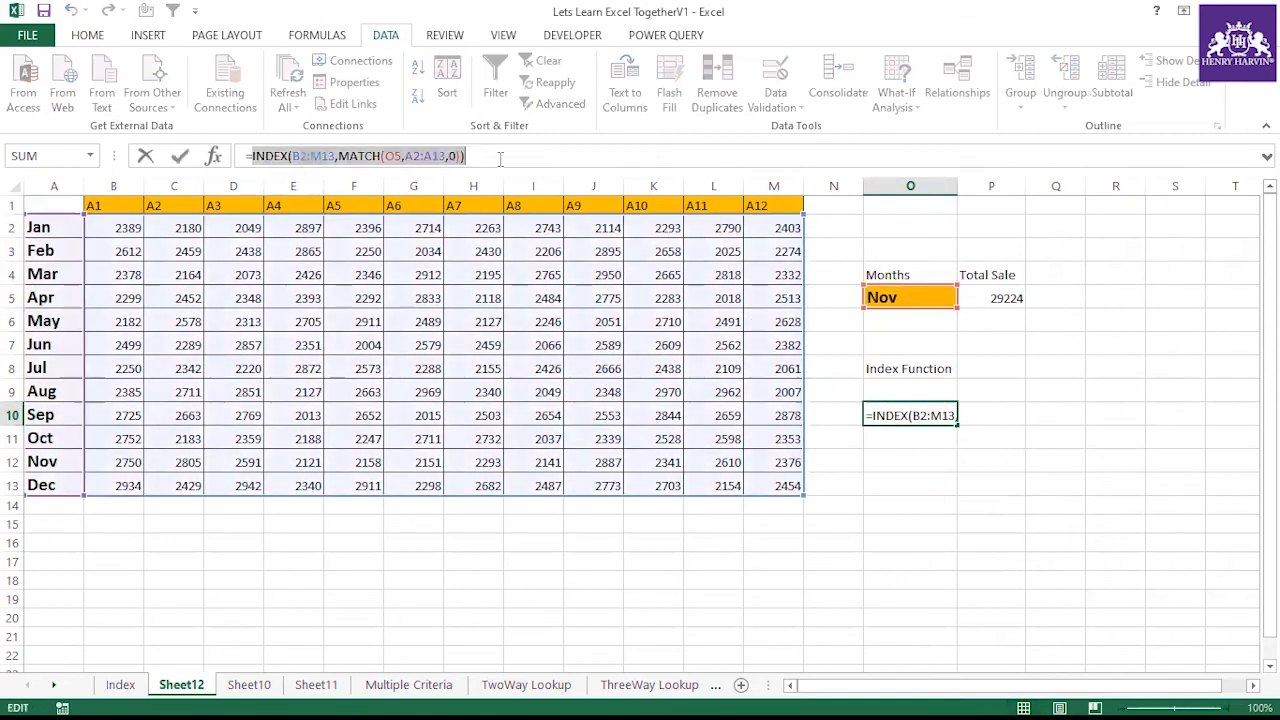
key("ctrl+z")
key("Escape")
left_click(985, 505)
left_click(916, 412)
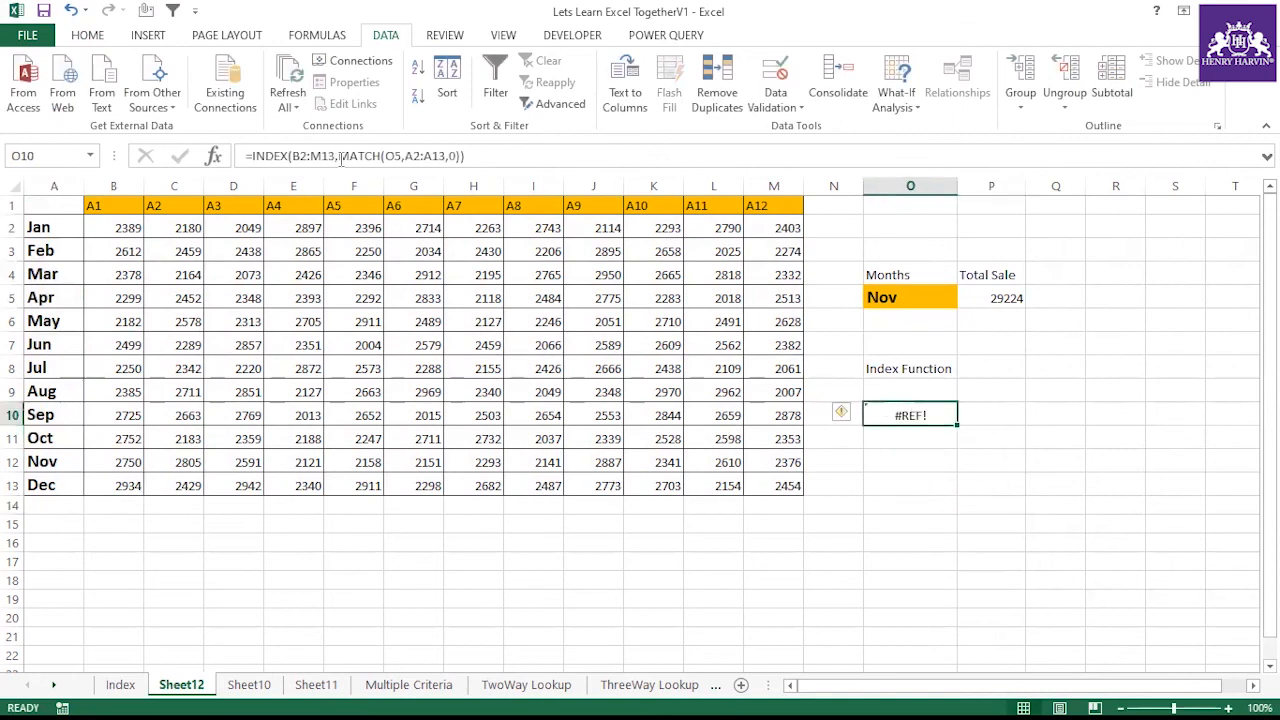
left_click(335, 155)
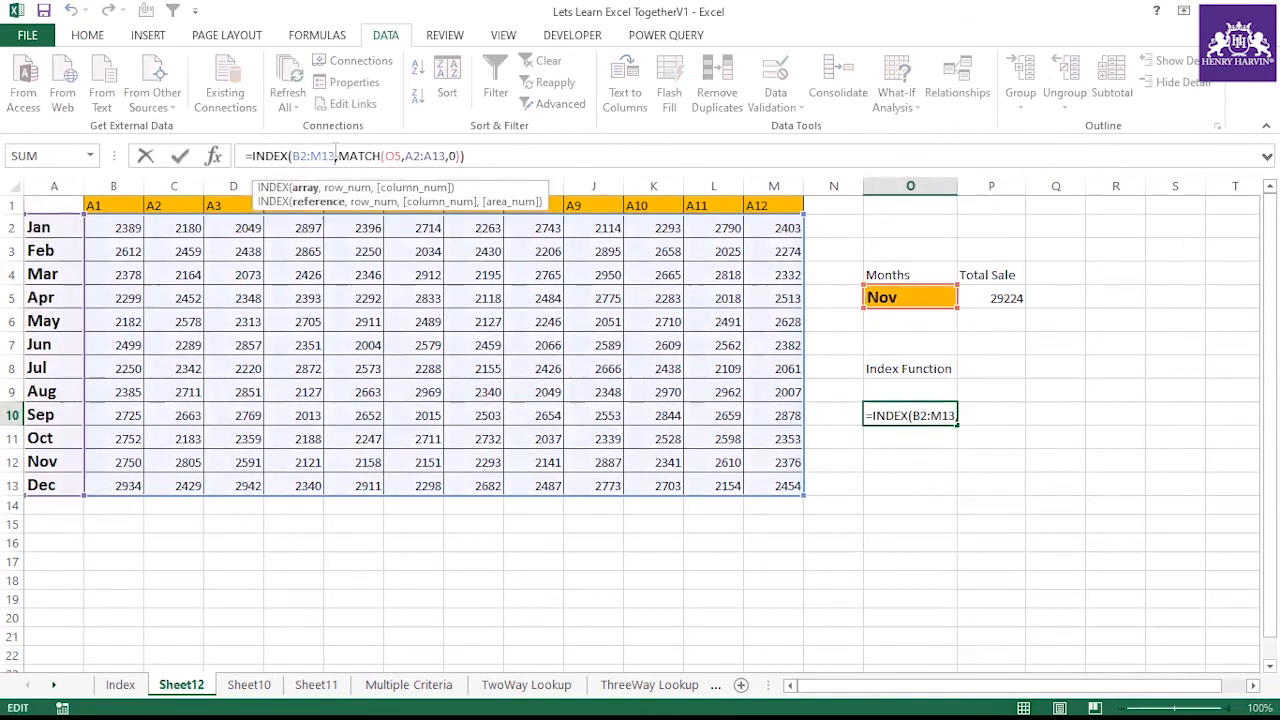
left_click(463, 155)
type(",0)")
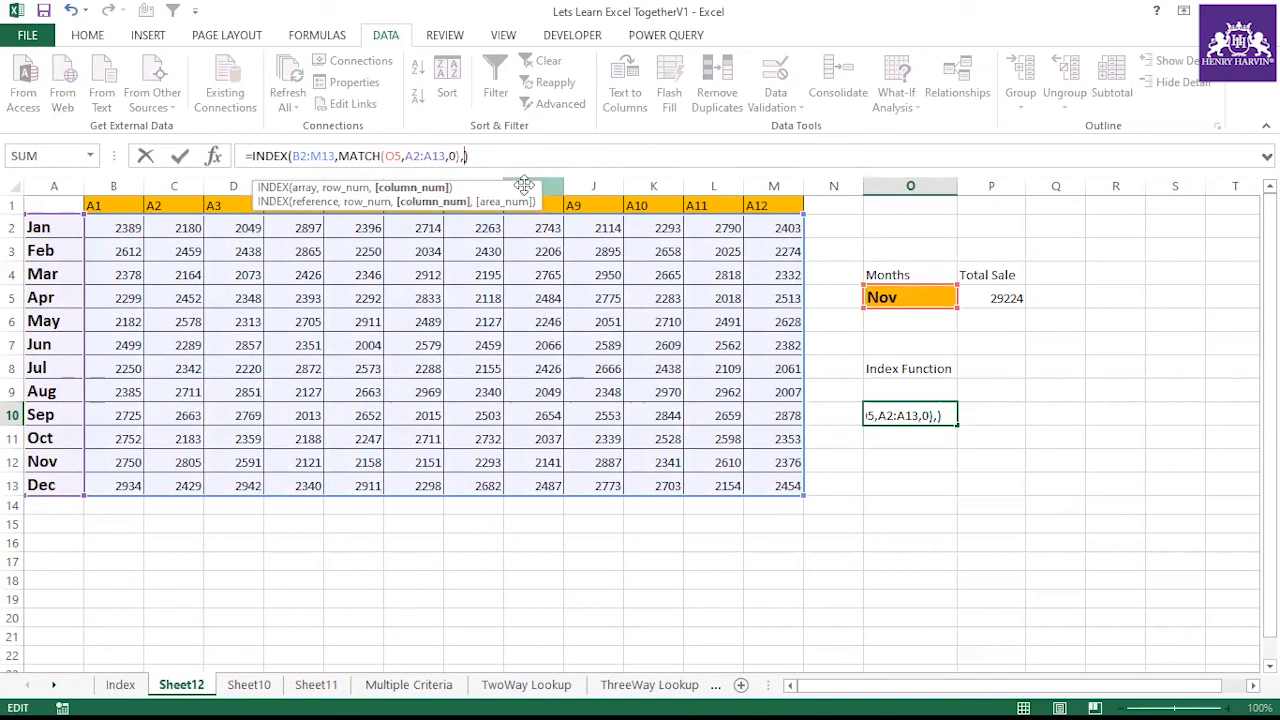
key("Return")
Evaluate the whole O10 formula in the formula bar to inspect the returned row array, then cancel
left_click(890, 413)
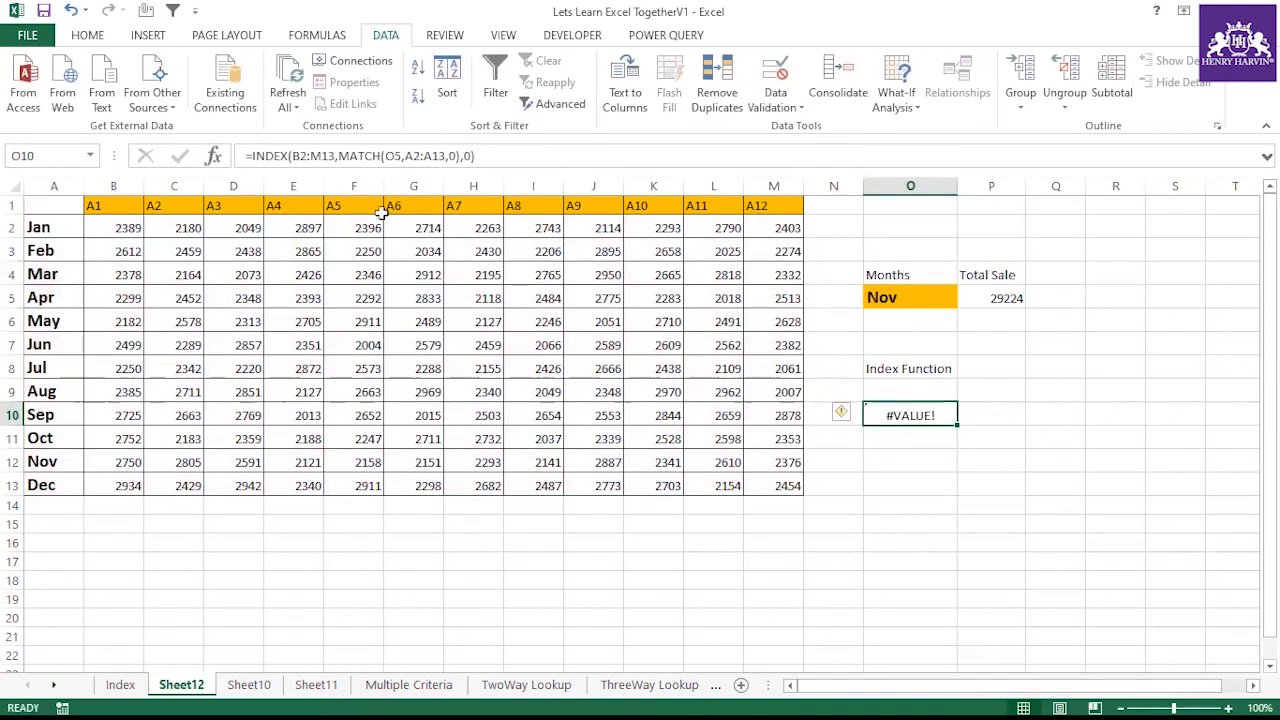
left_click_drag(253, 155, 508, 163)
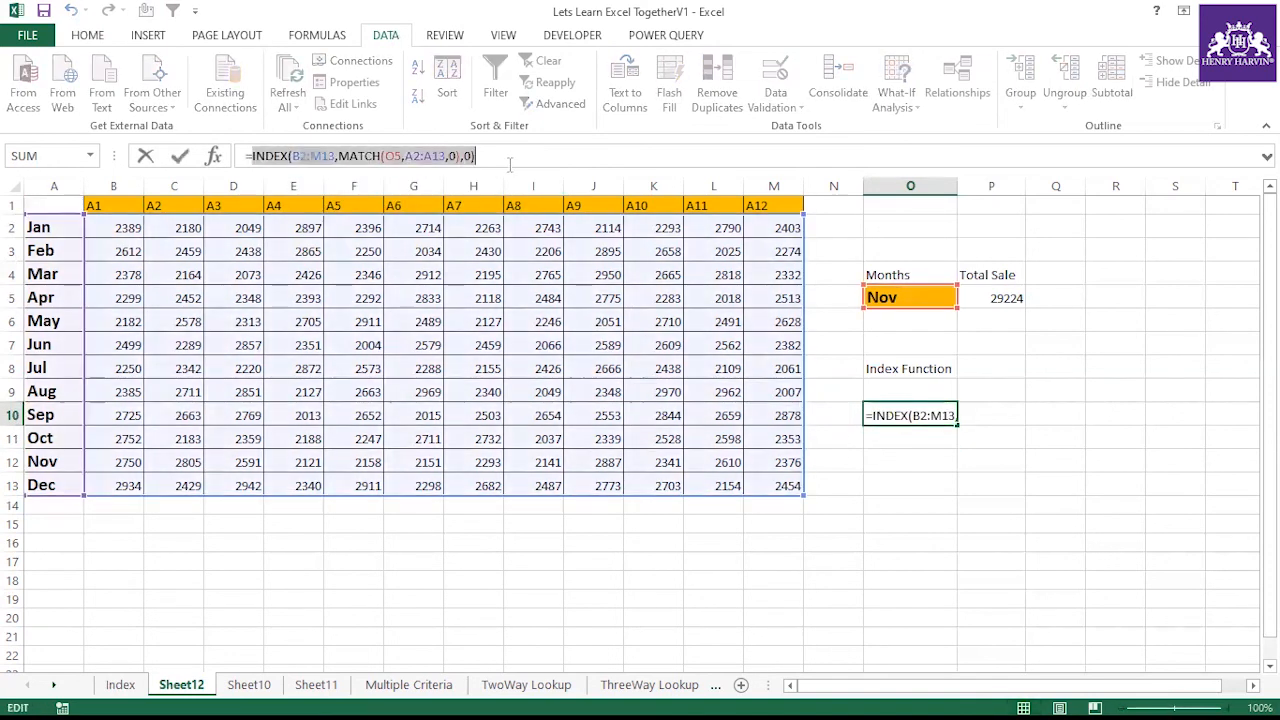
key("F9")
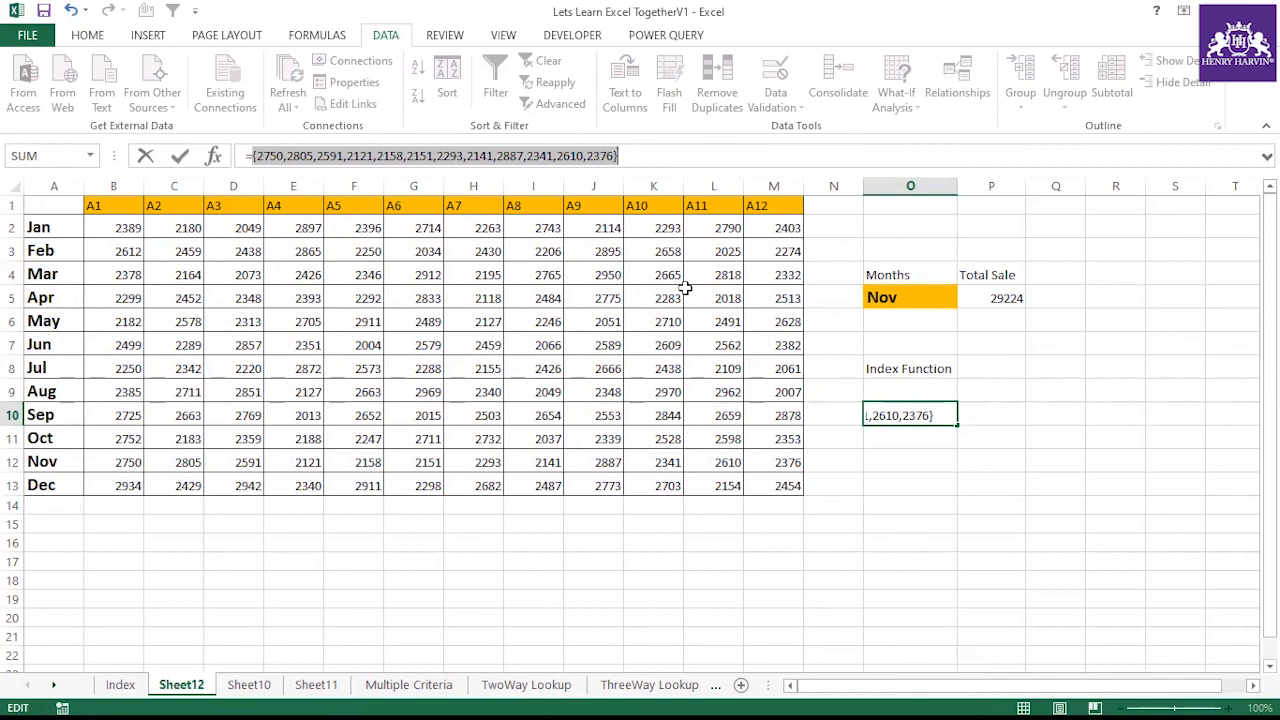
key("Escape")
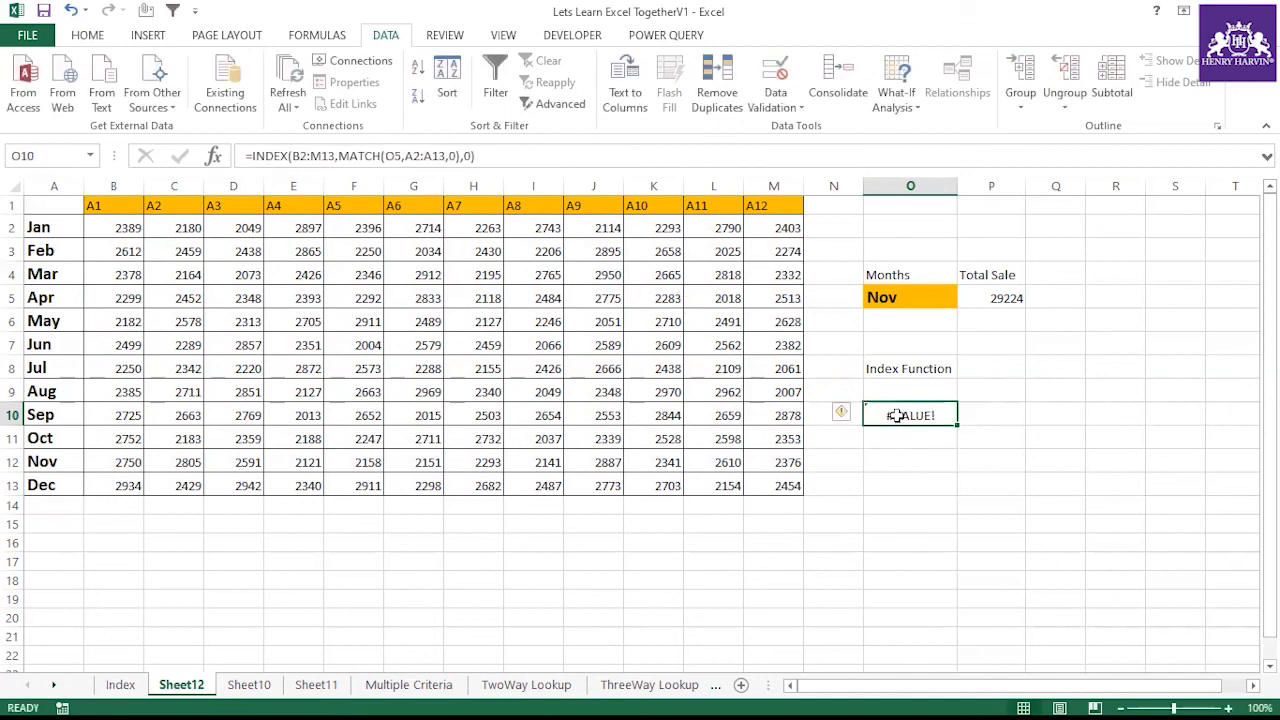
Wrap the O10 INDEX formula inside SUMPRODUCT to total the selected month's row
left_click(253, 150)
type("sum")
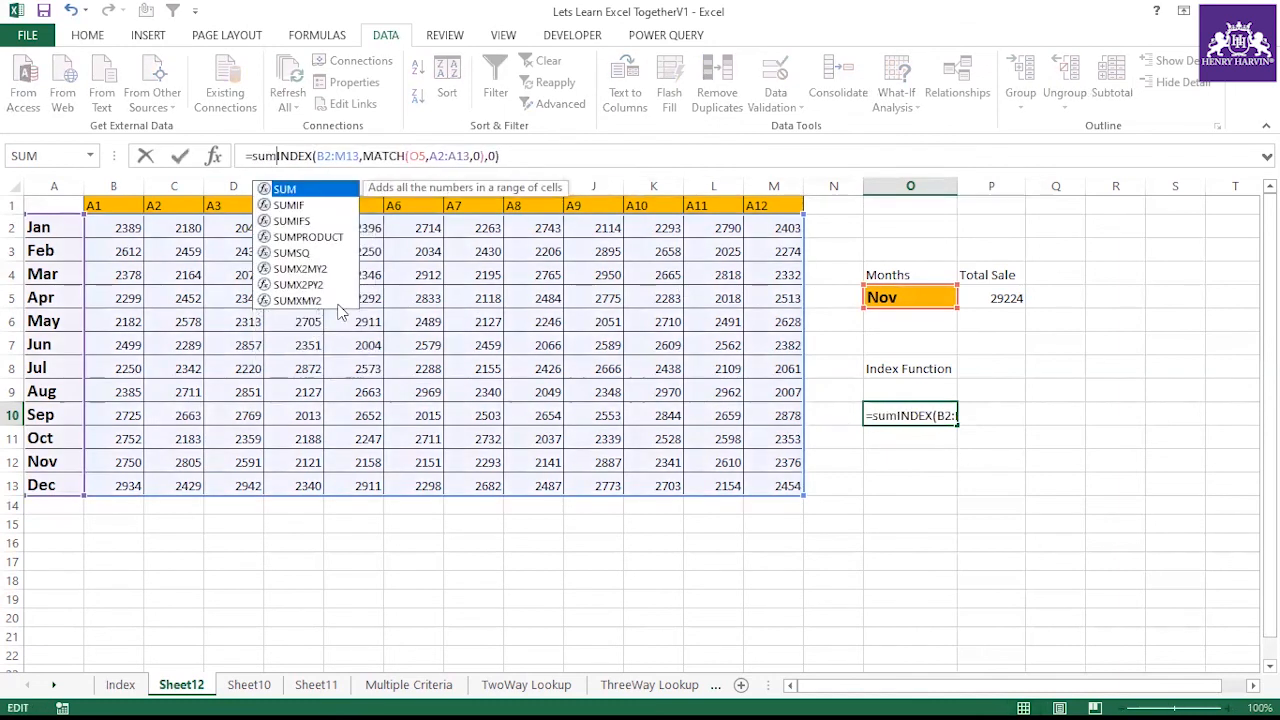
double_click(327, 239)
type(")")
key("Return")
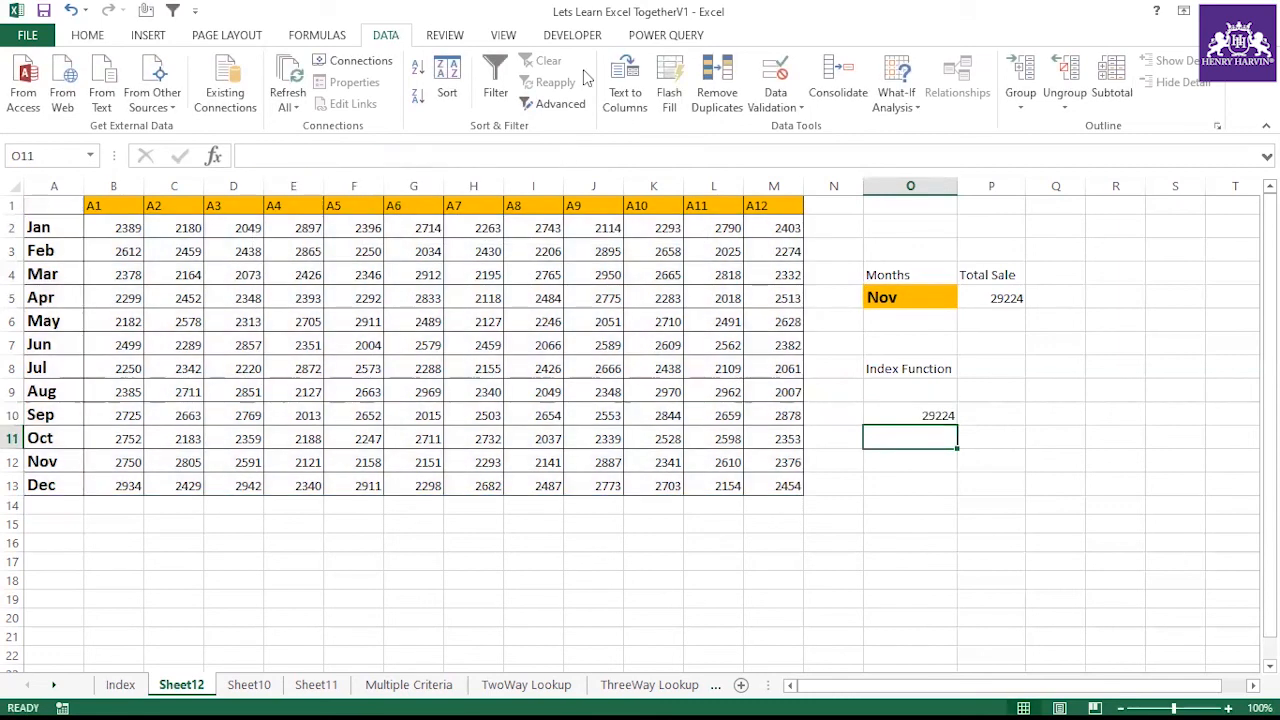
Compare the P5 and O10 formulas and select Jun in the O5 month dropdown
left_click(930, 297)
left_click(1003, 296)
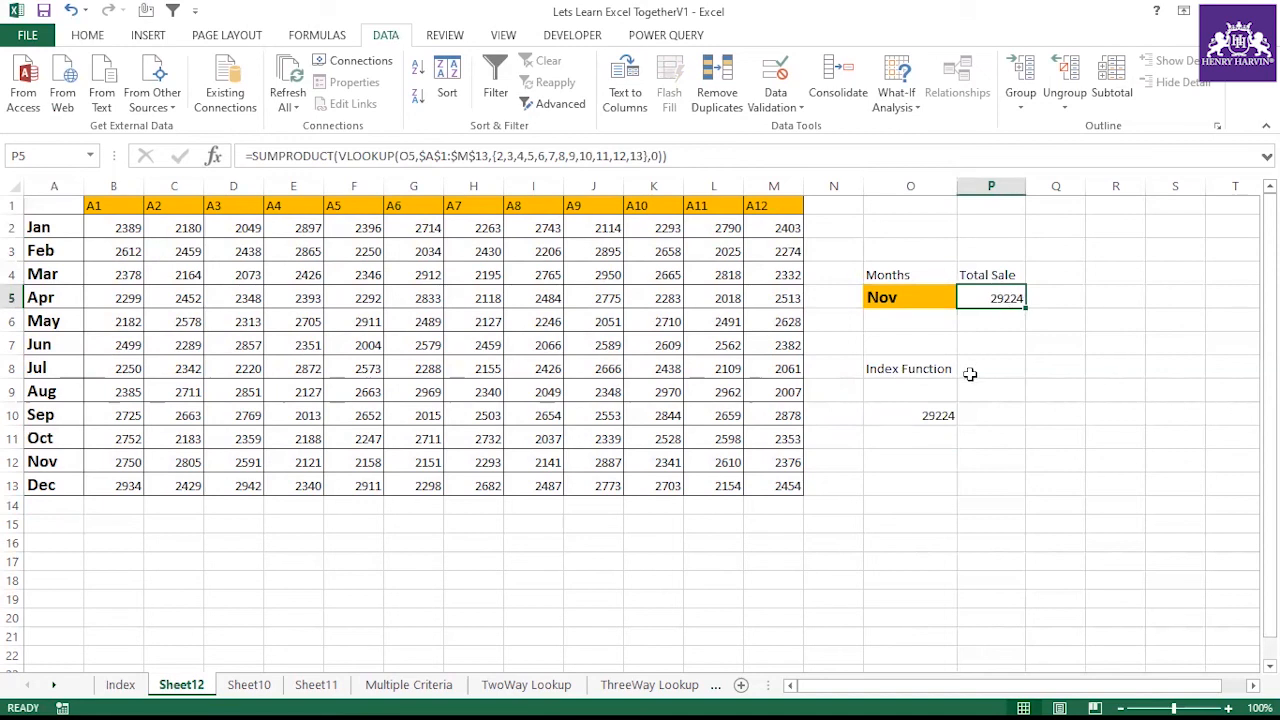
left_click(930, 369)
left_click(928, 413)
left_click(929, 296)
left_click(965, 298)
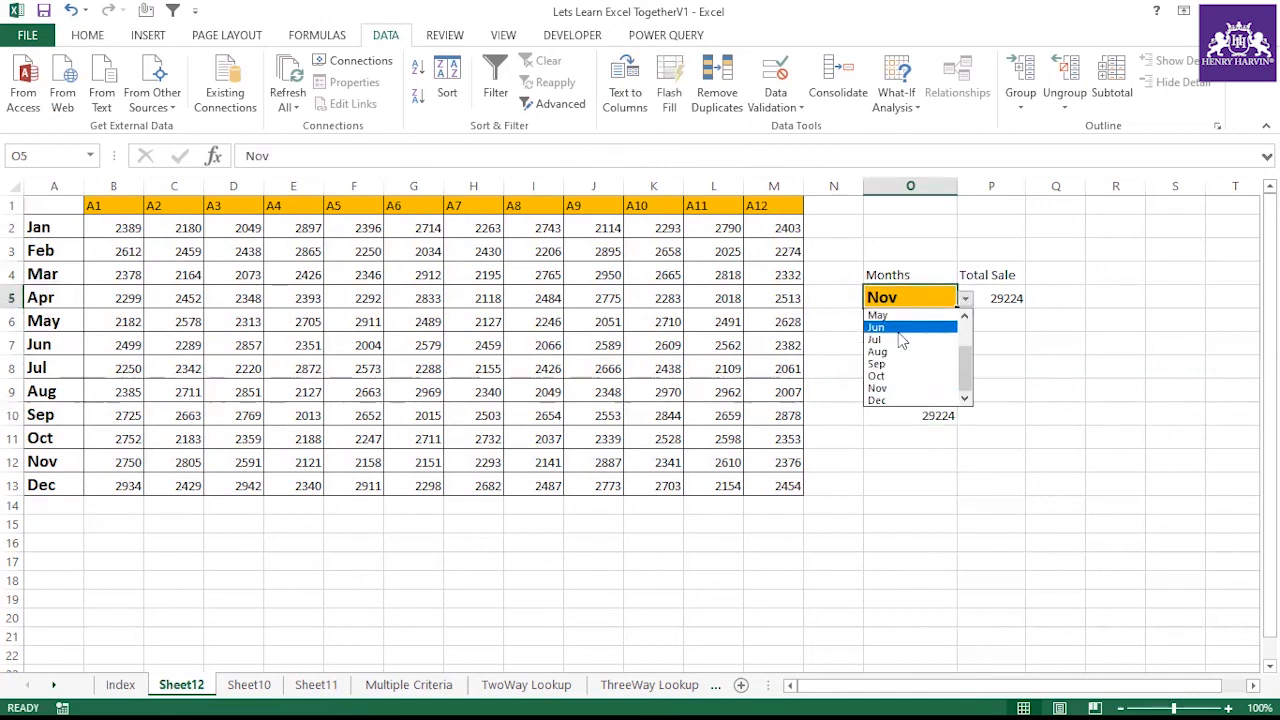
left_click(895, 327)
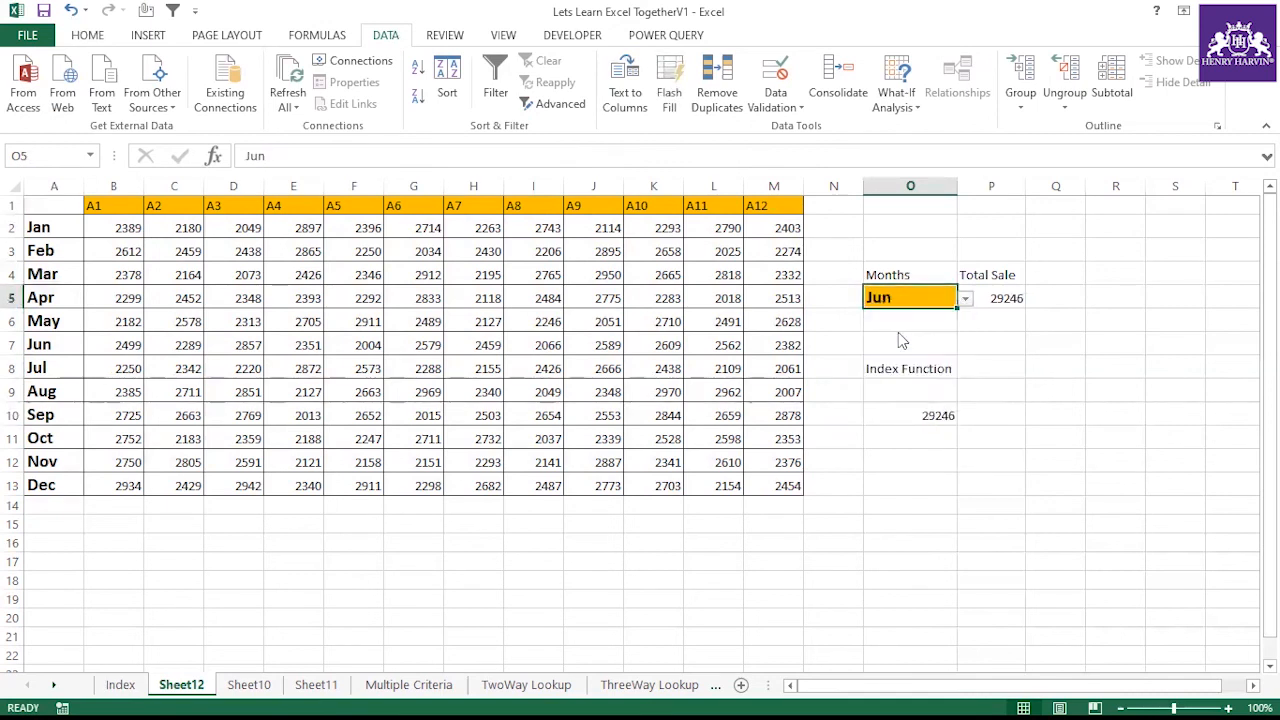
Select May in the O5 dropdown and compare the Total Sale with the INDEX result in O10
left_click(992, 297)
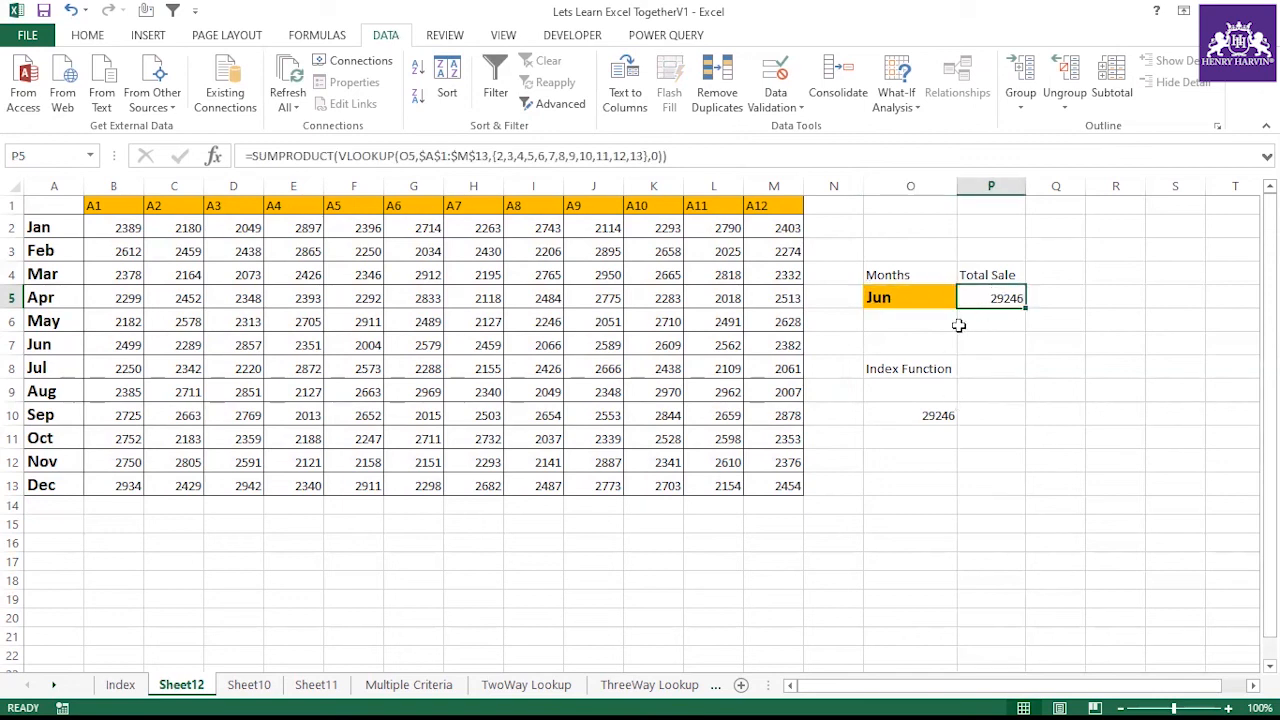
left_click(922, 416)
left_click(918, 300)
left_click(966, 299)
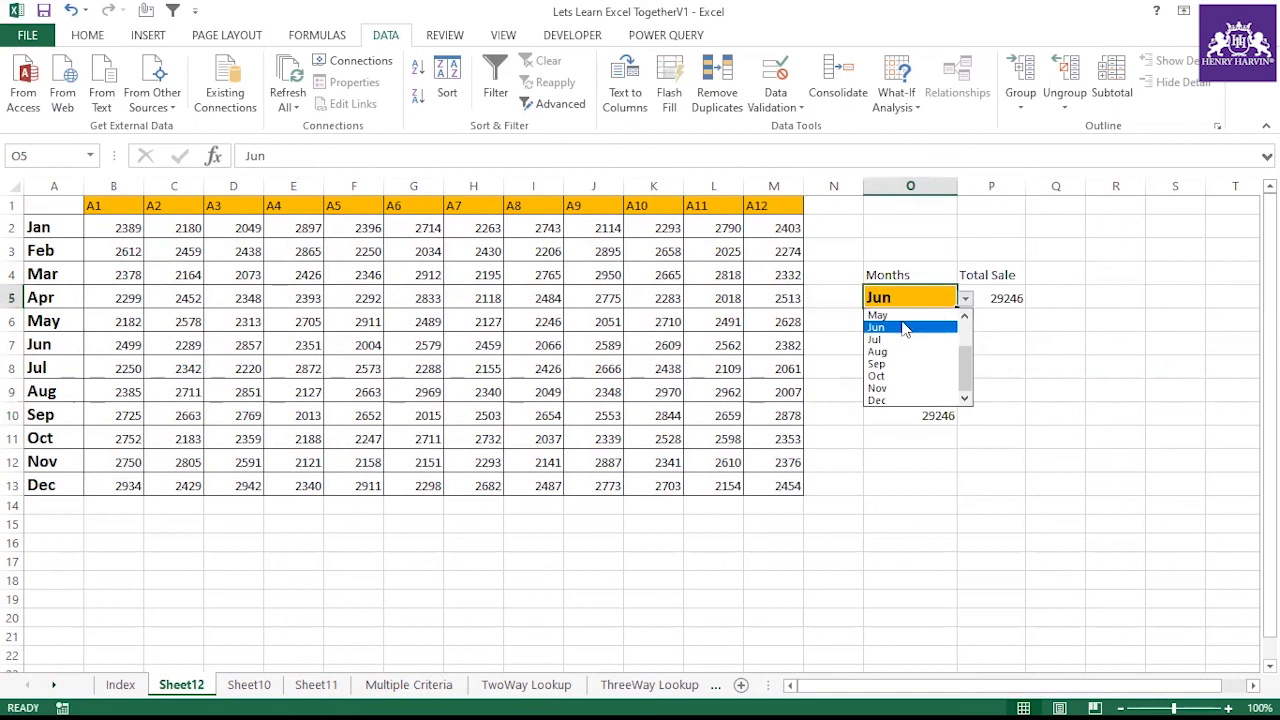
left_click(900, 316)
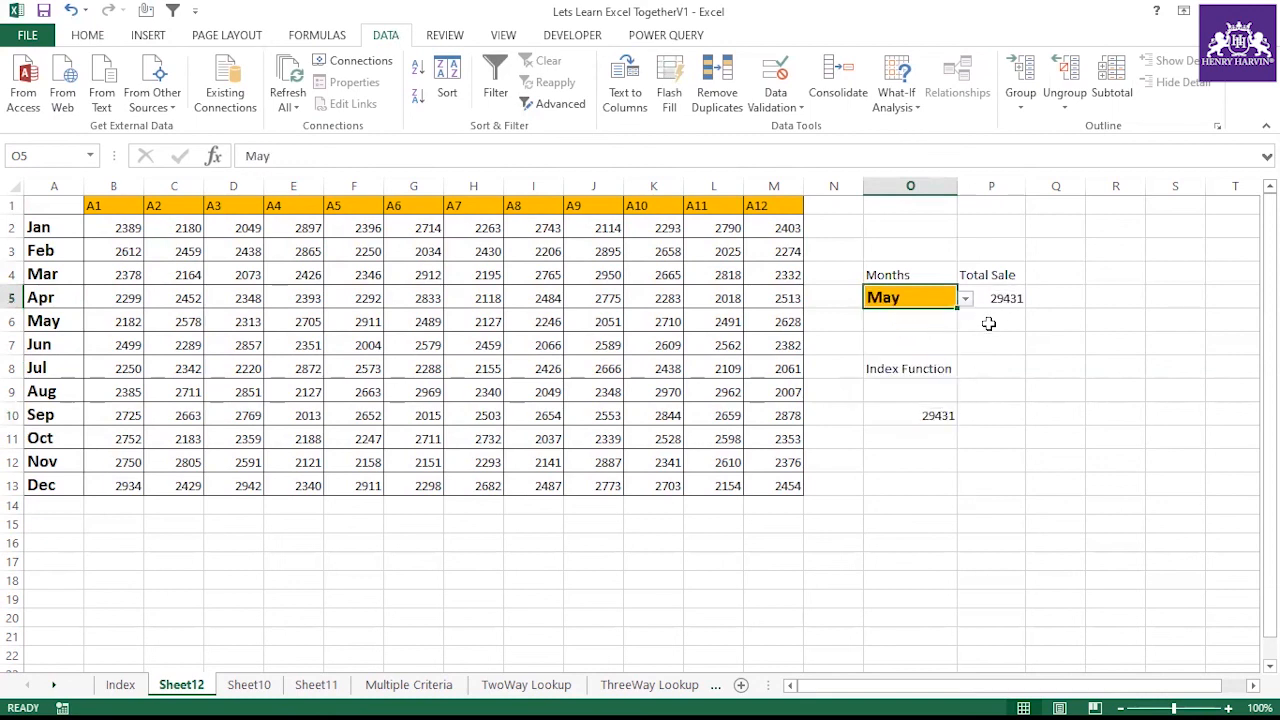
left_click(935, 414)
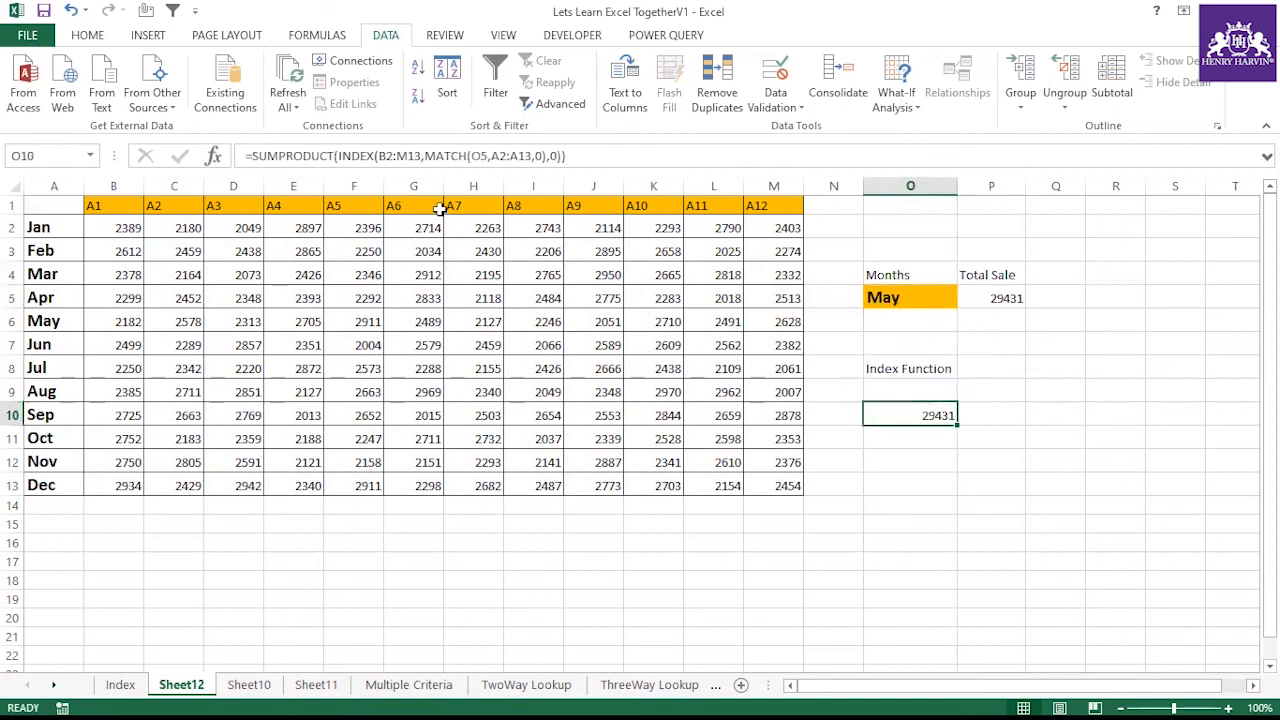
Step through the O10 SUMPRODUCT–INDEX–MATCH formula with Evaluate Formula, then close the dialog
left_click(553, 156)
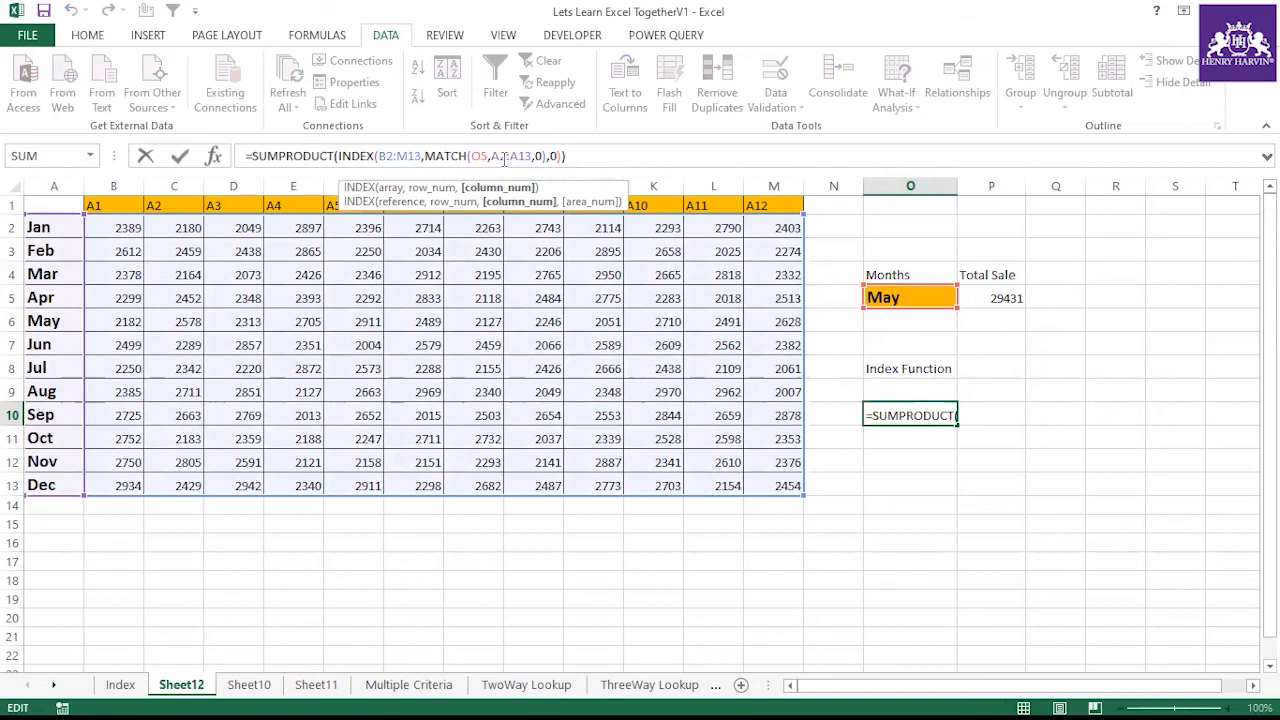
left_click(852, 468)
left_click(929, 415)
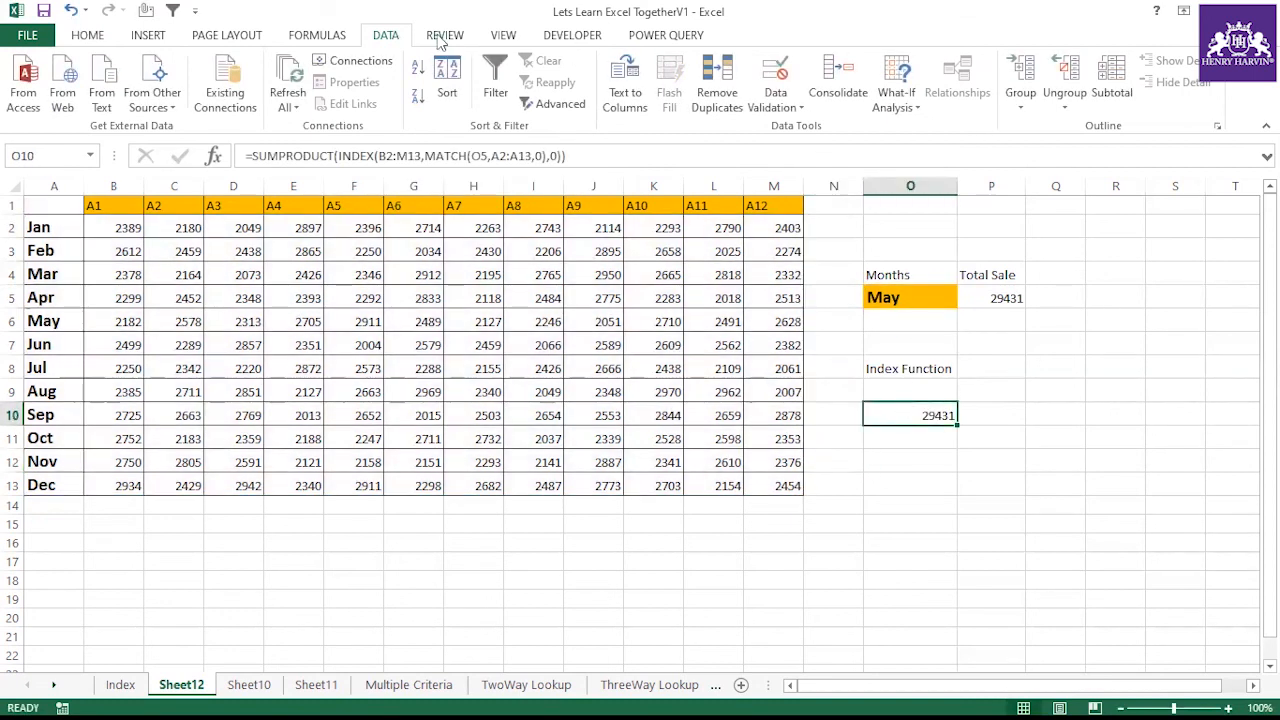
left_click(316, 36)
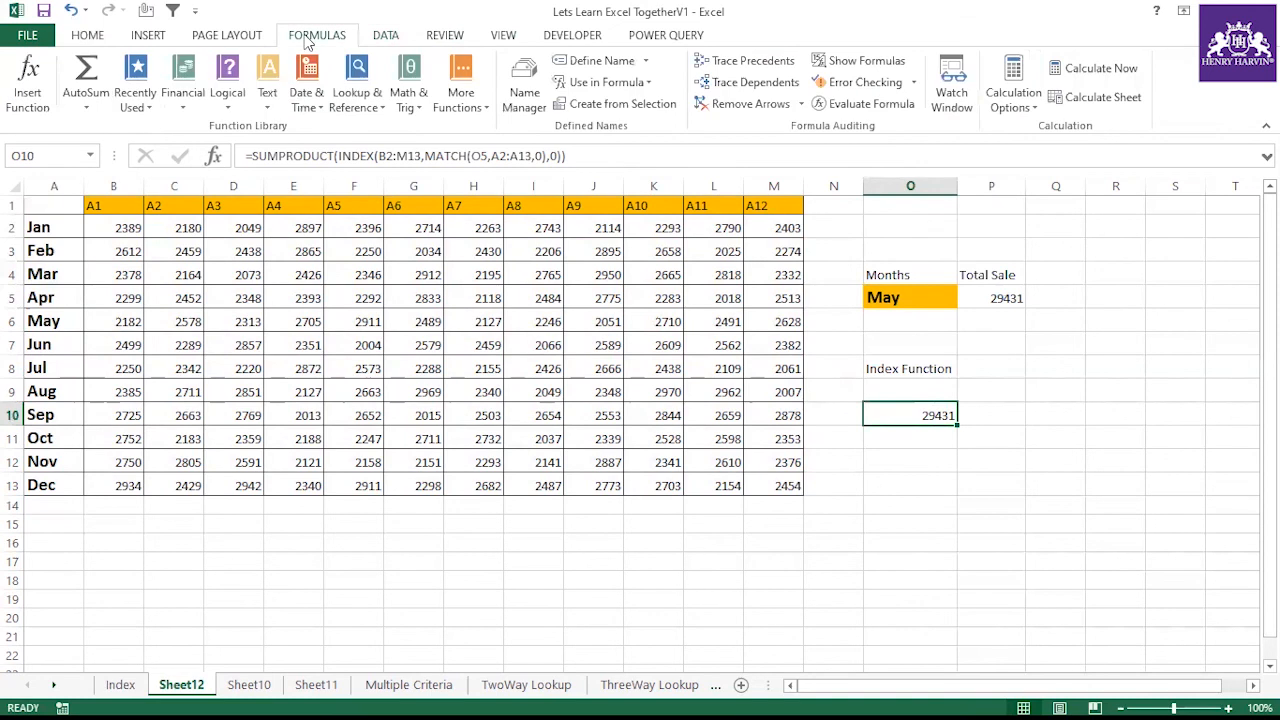
left_click(884, 110)
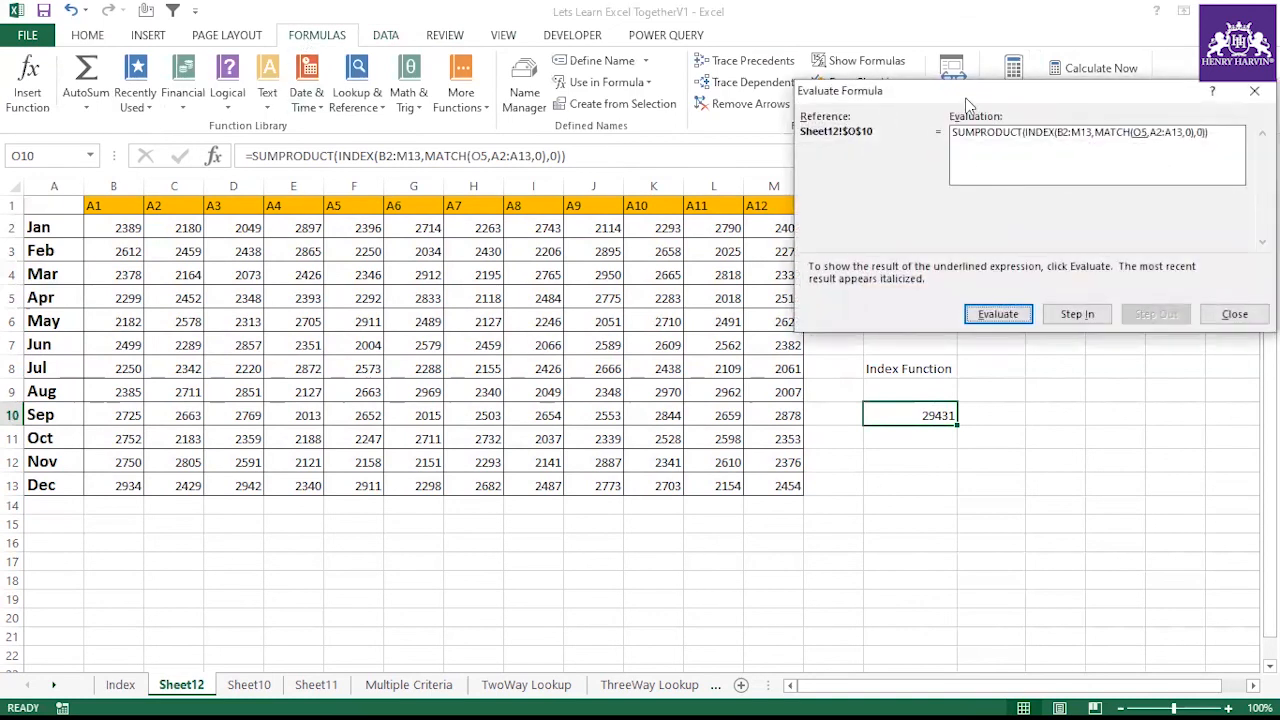
left_click_drag(945, 92, 650, 105)
left_click(706, 328)
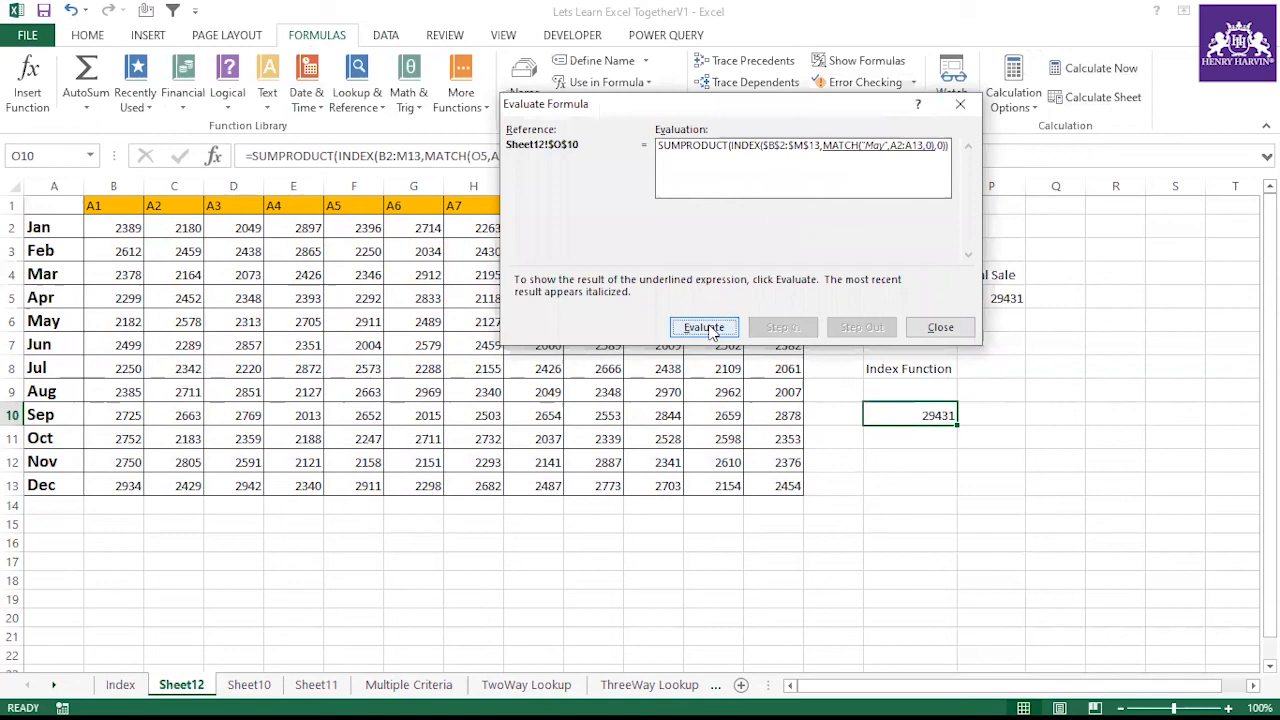
left_click(706, 328)
left_click(706, 328)
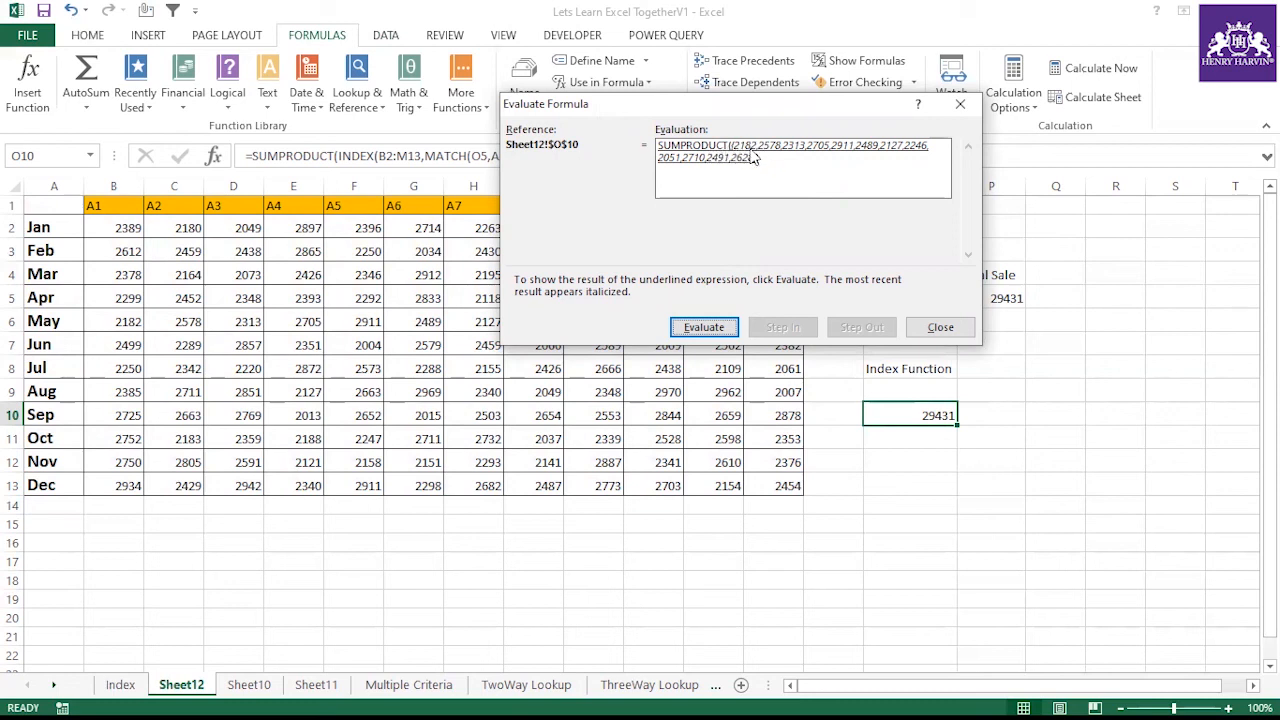
left_click(717, 328)
left_click(705, 327)
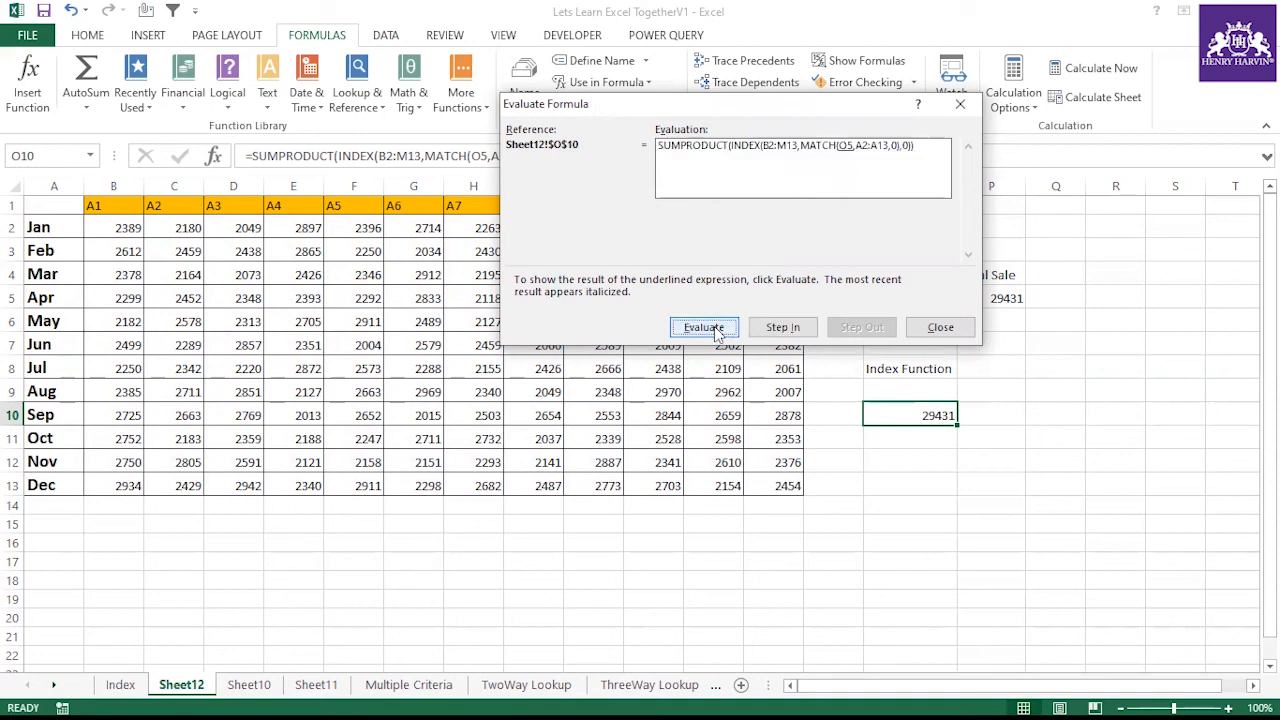
left_click(940, 327)
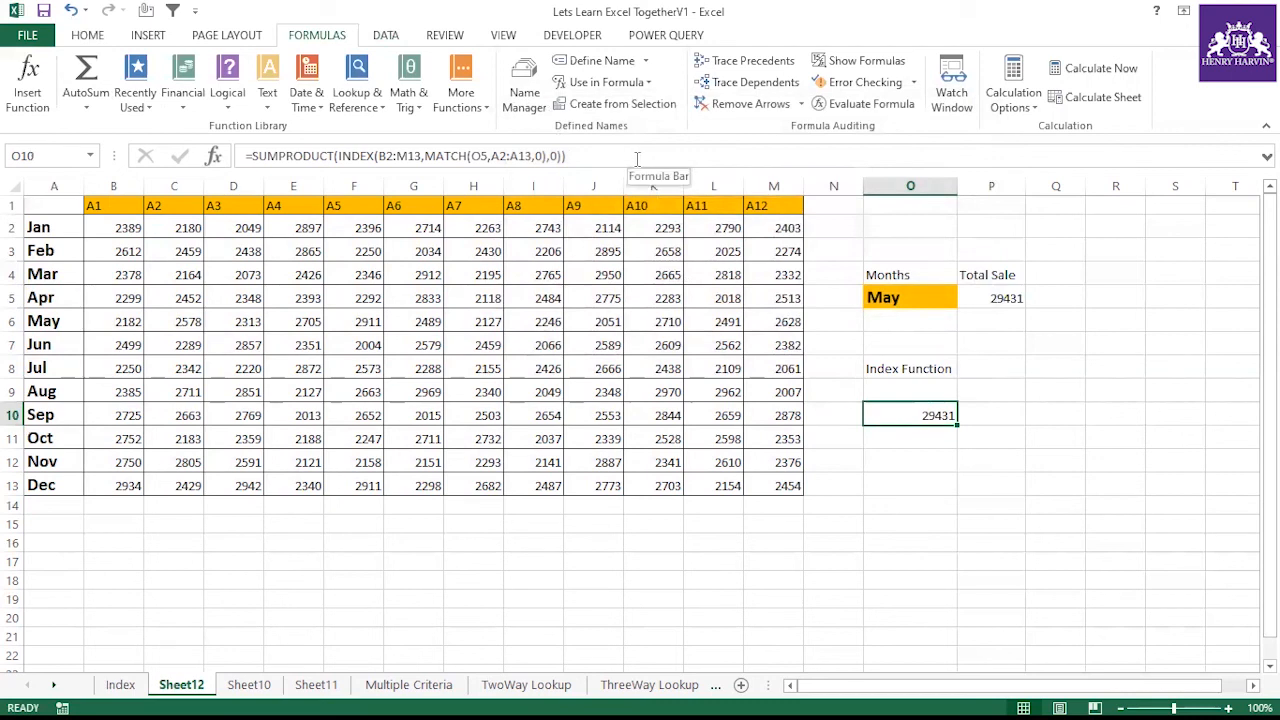
Select Aug in the O5 month dropdown and compare the Total Sale in P5 with the INDEX result in O10
left_click(945, 298)
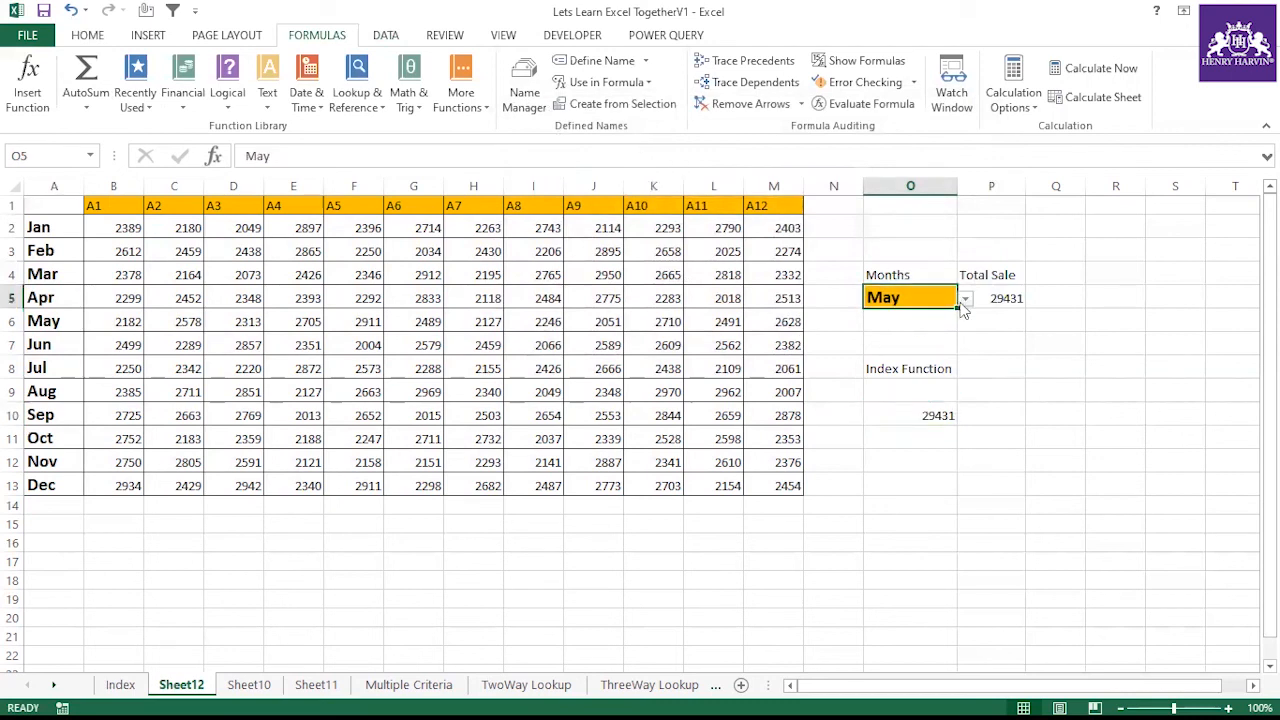
left_click(965, 298)
left_click(890, 351)
left_click(938, 410)
left_click(1003, 299)
left_click_drag(65, 204, 789, 486)
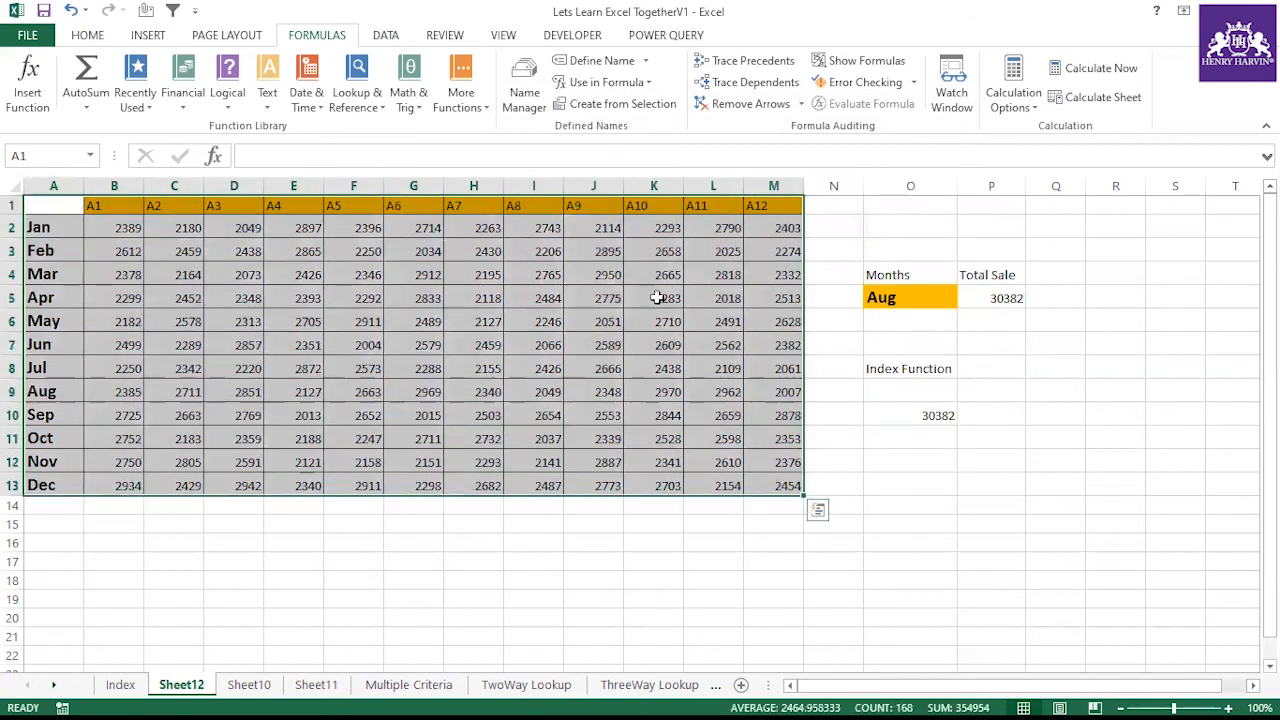
left_click(987, 305)
left_click(936, 416)
left_click(995, 299)
left_click(922, 410)
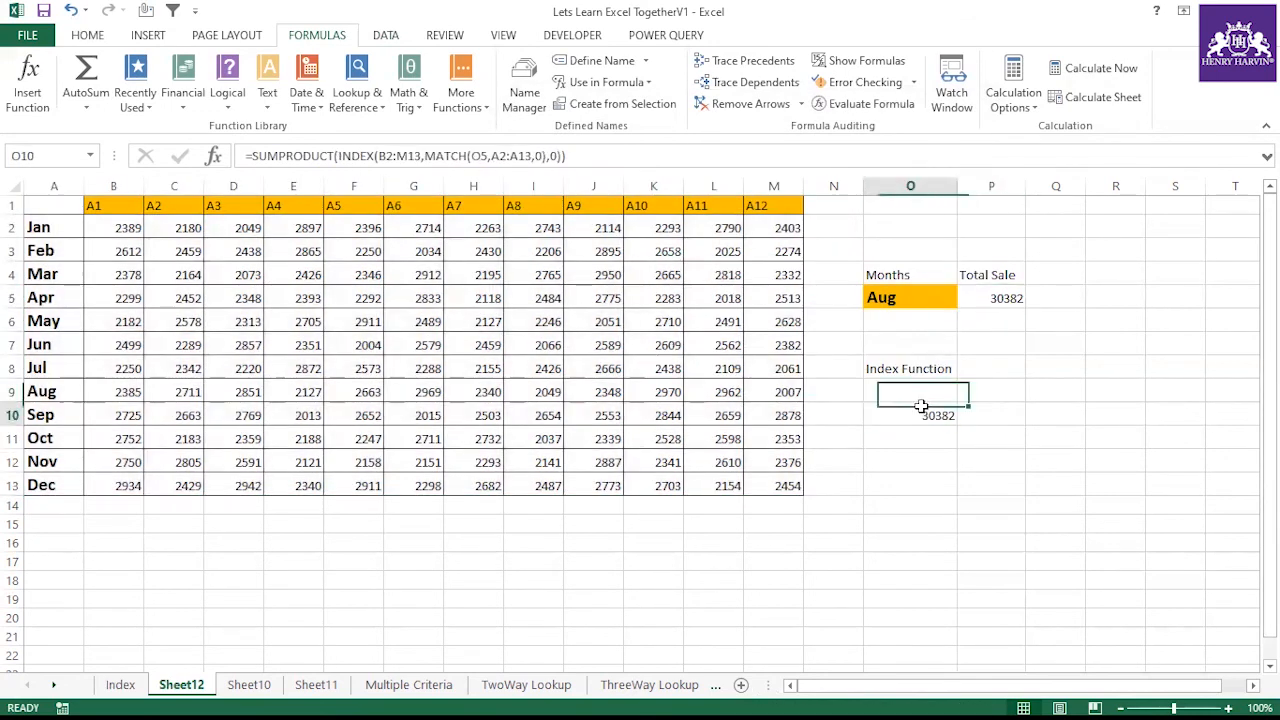
On the Index sheet, mark the Three way Lookup topic as completed with a check mark
left_click(120, 686)
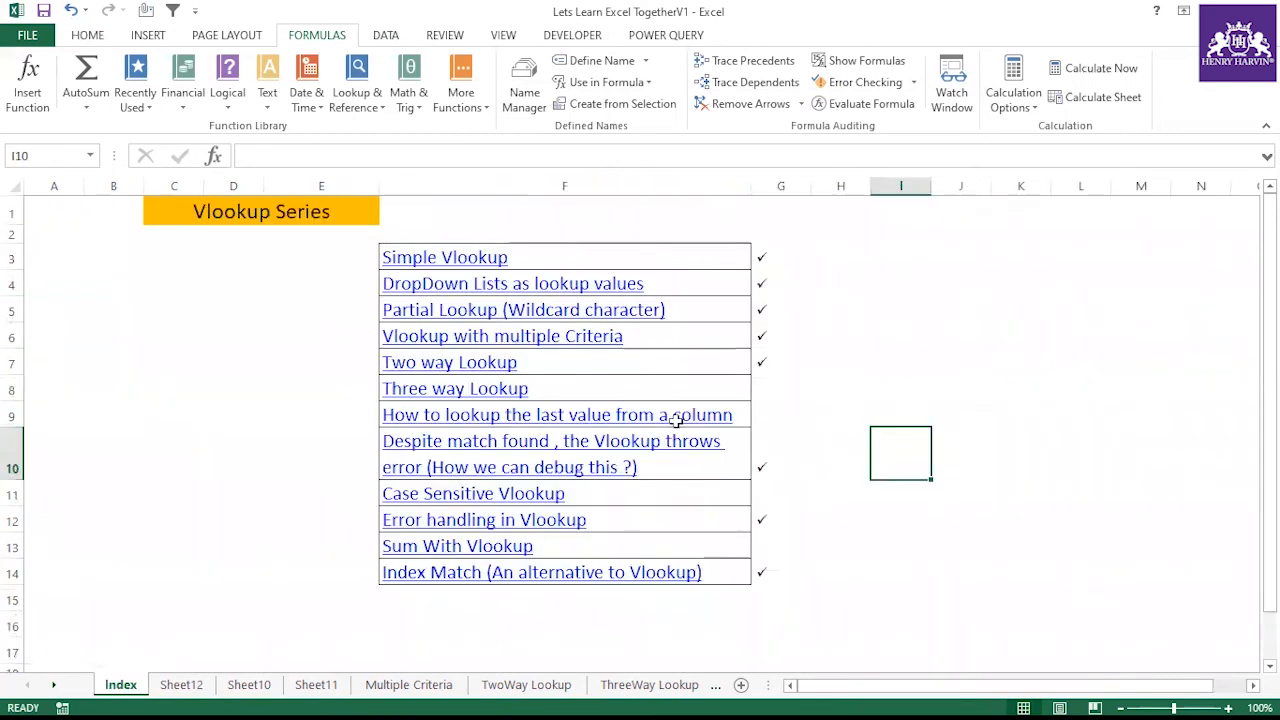
left_click(626, 392)
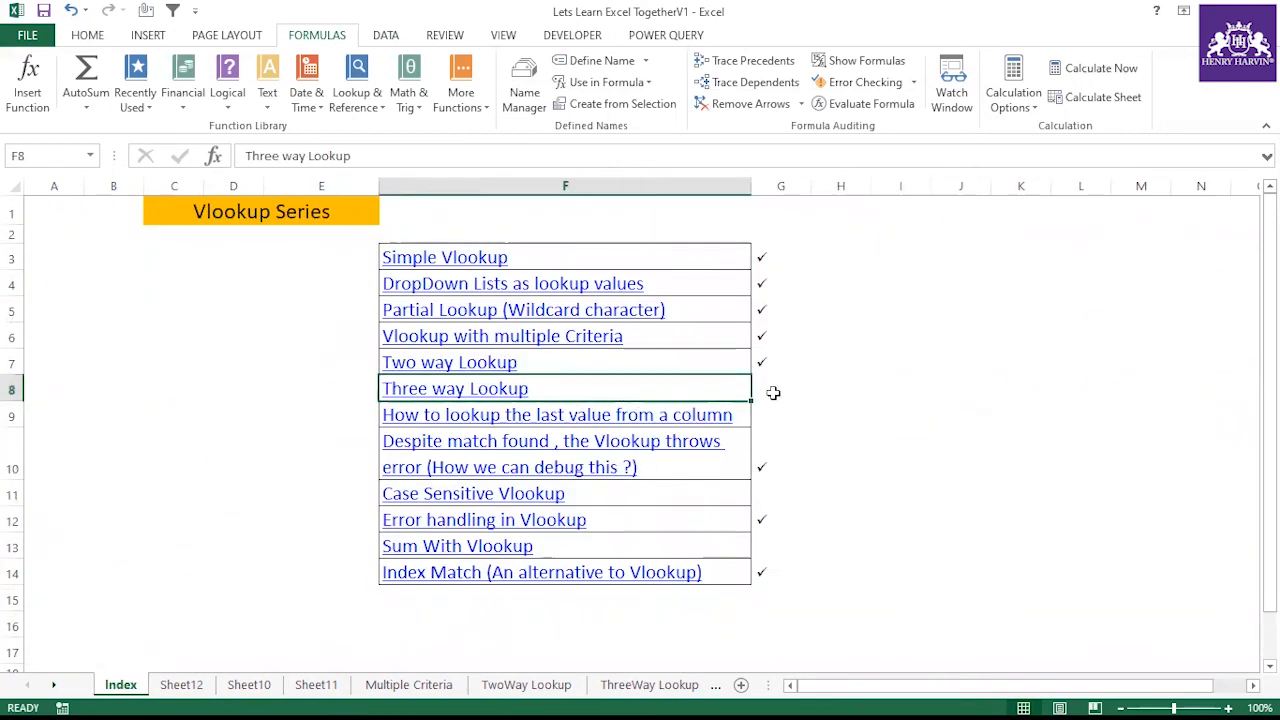
double_click(773, 393)
left_click(838, 455)
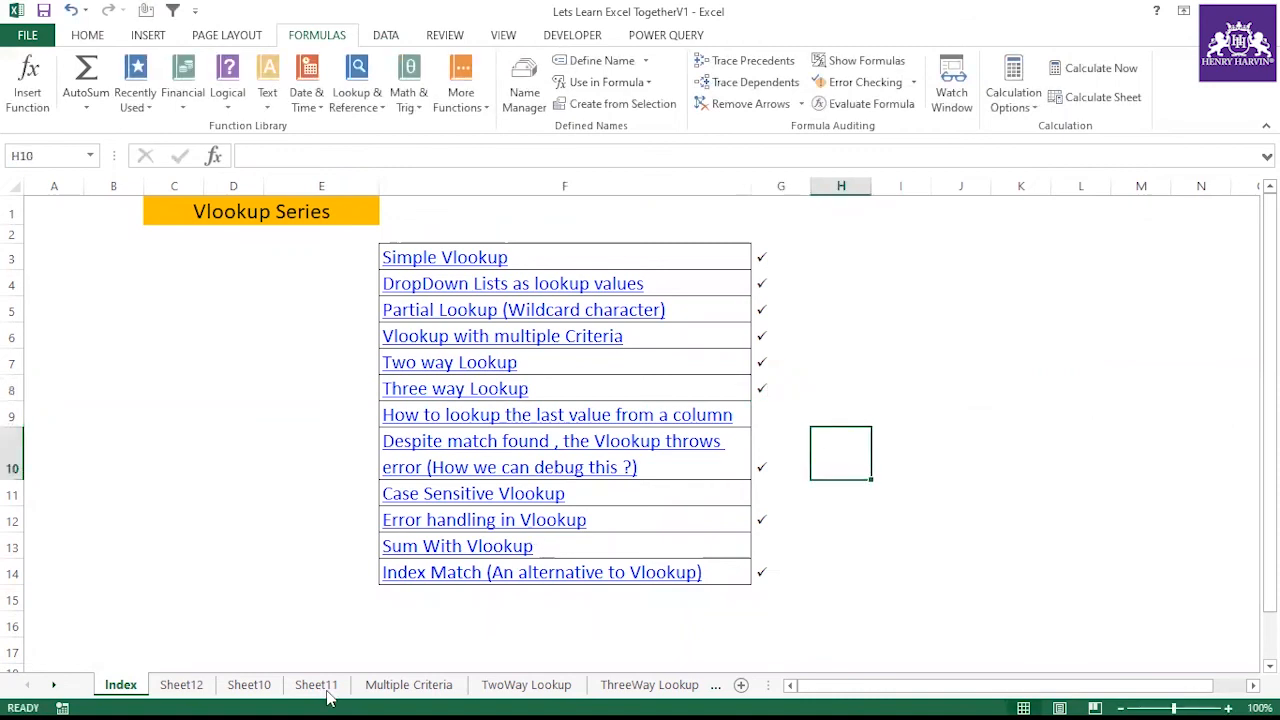
Open the ThreeWay Lookup sheet and look over its Pre-Test, Mid-Test and Final-Test tables
left_click(526, 686)
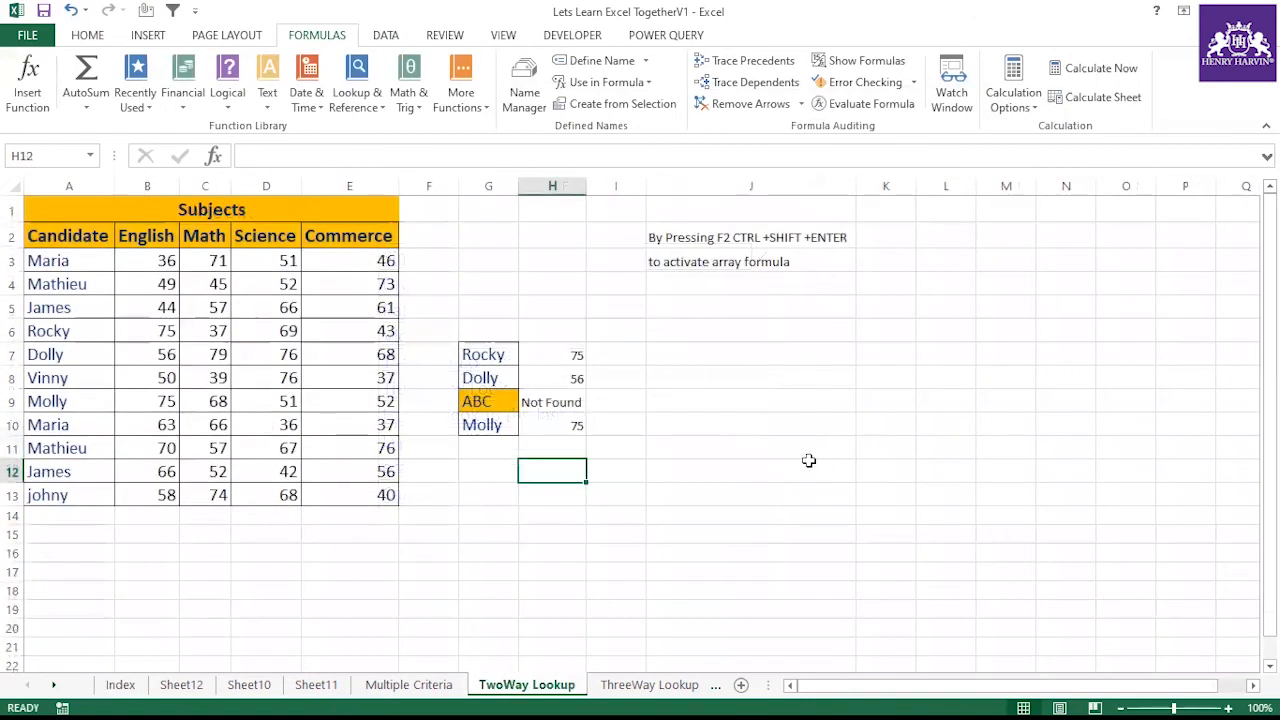
left_click(810, 462)
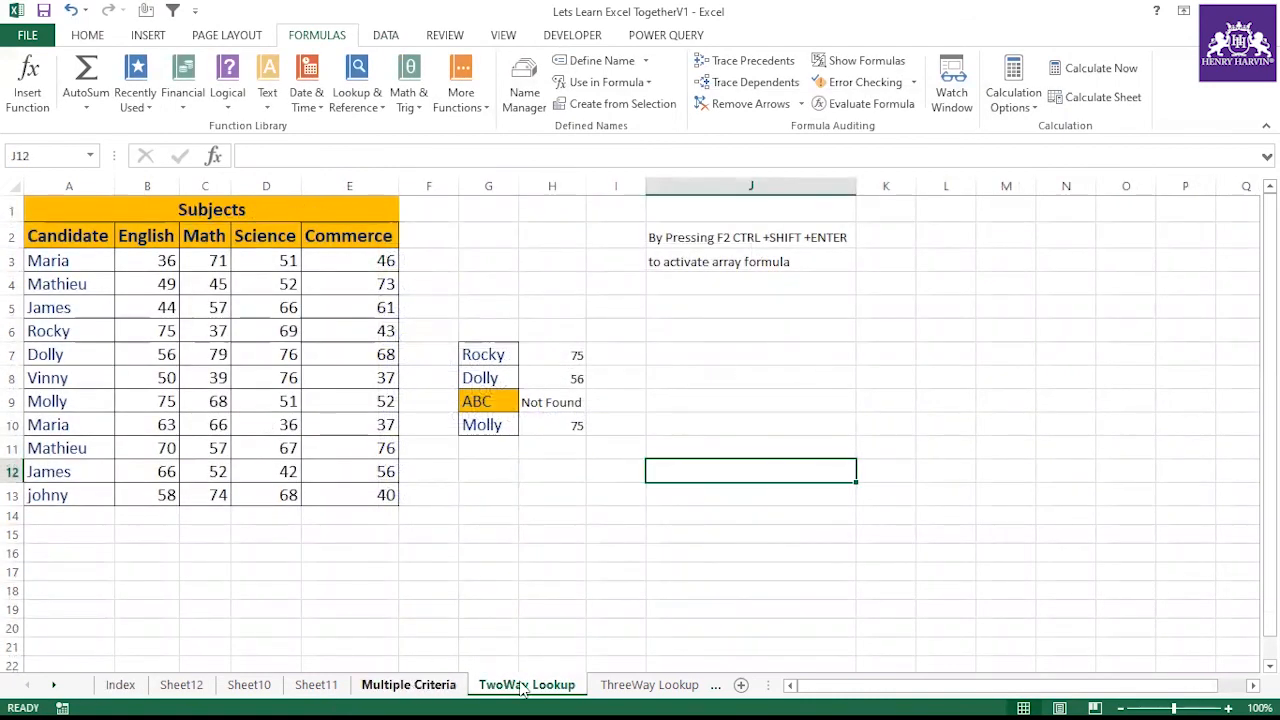
left_click(628, 685)
scroll(466, 414, "down", 9)
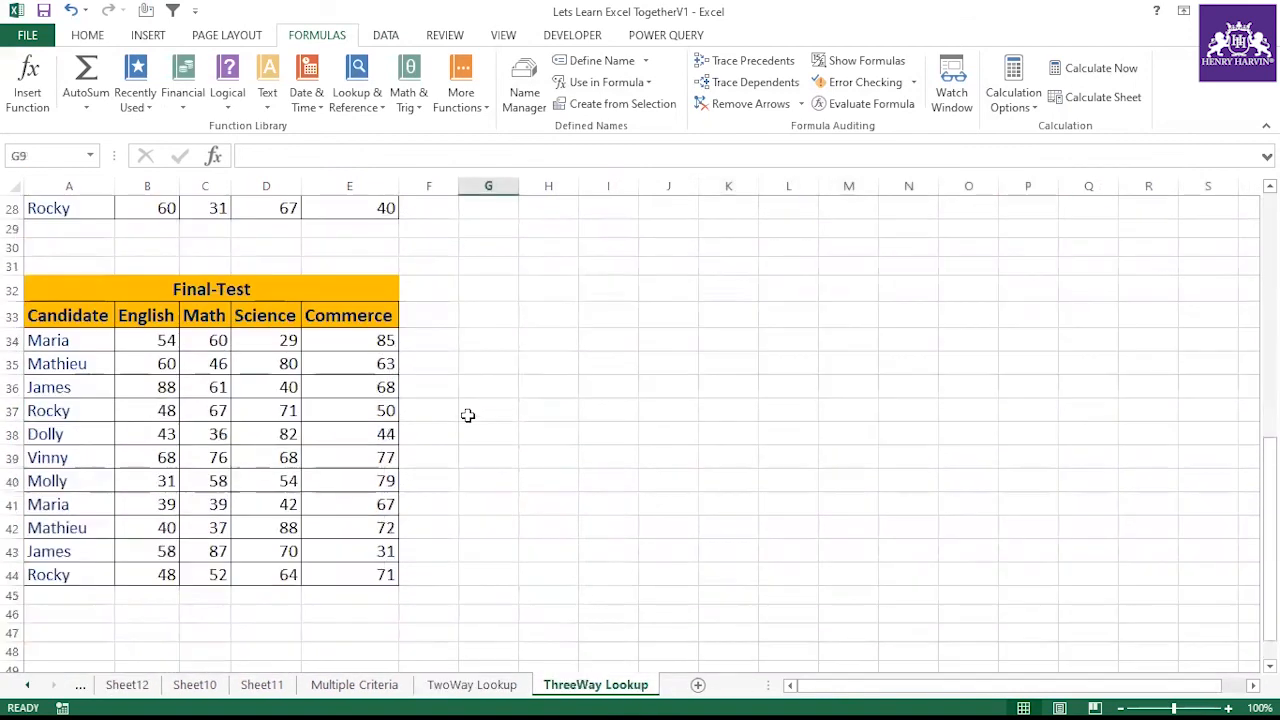
scroll(467, 436, "up", 9)
left_click(540, 428)
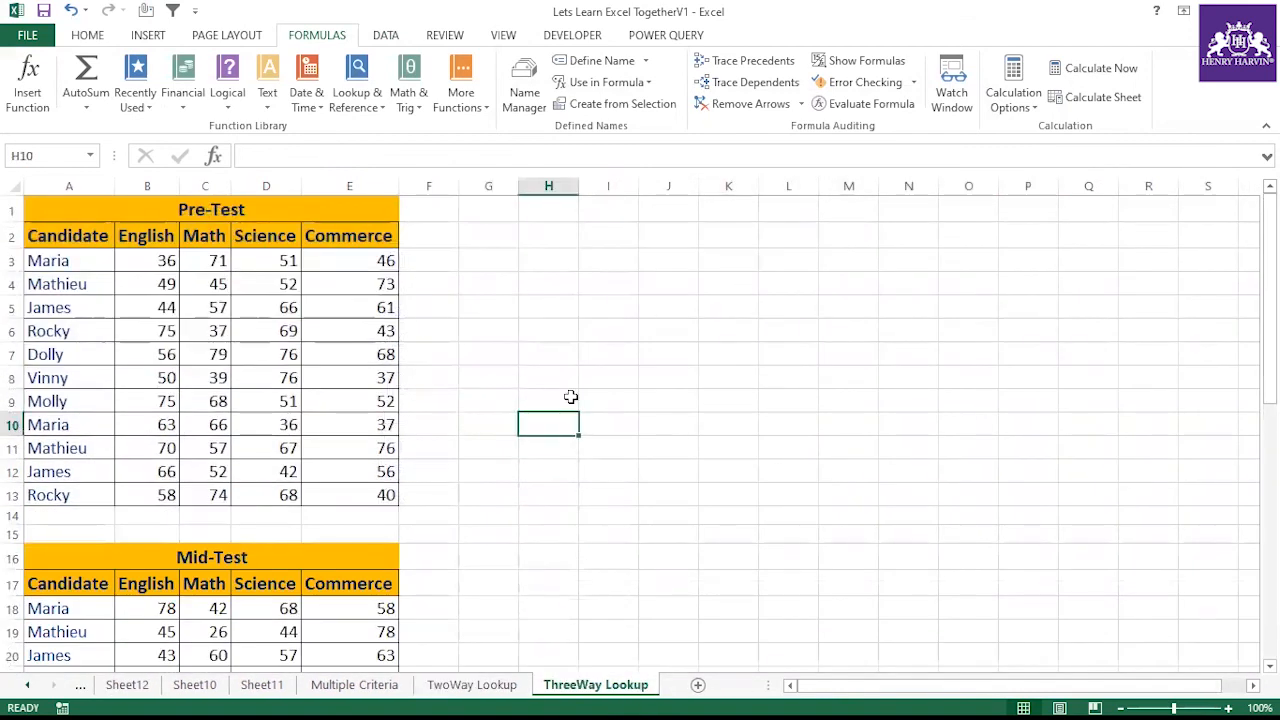
scroll(463, 369, "down", 7)
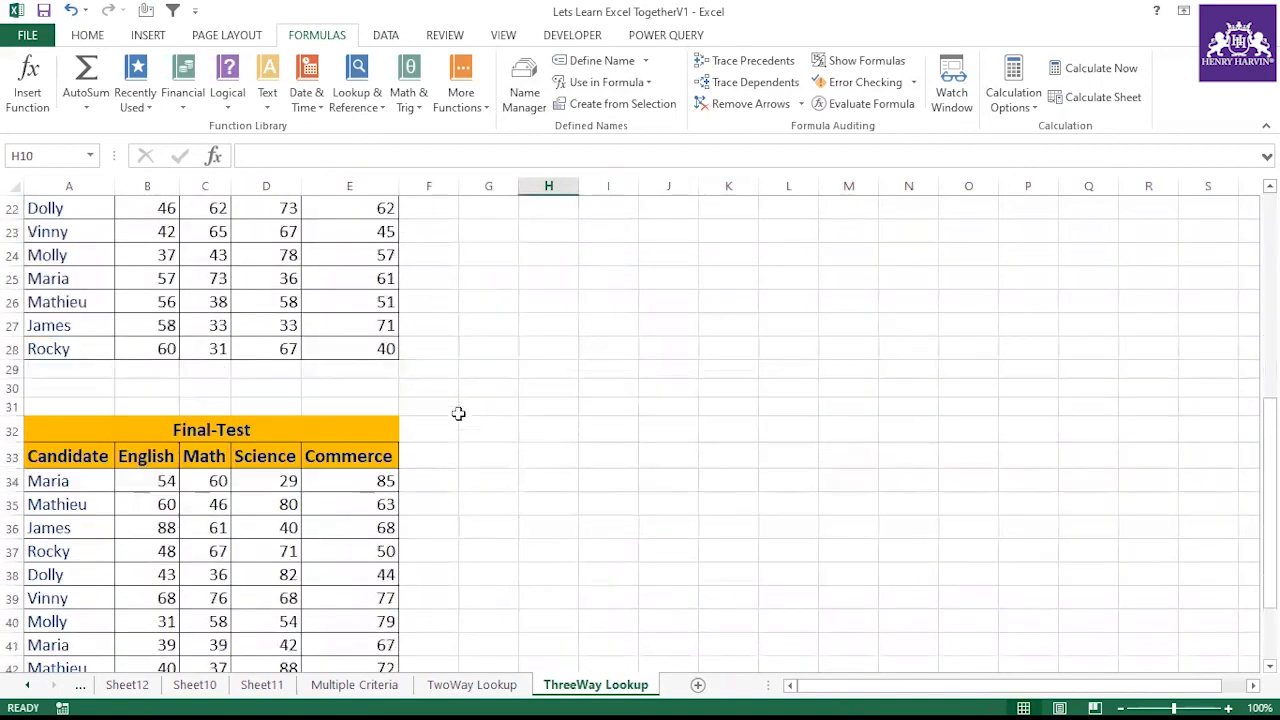
scroll(470, 448, "up", 7)
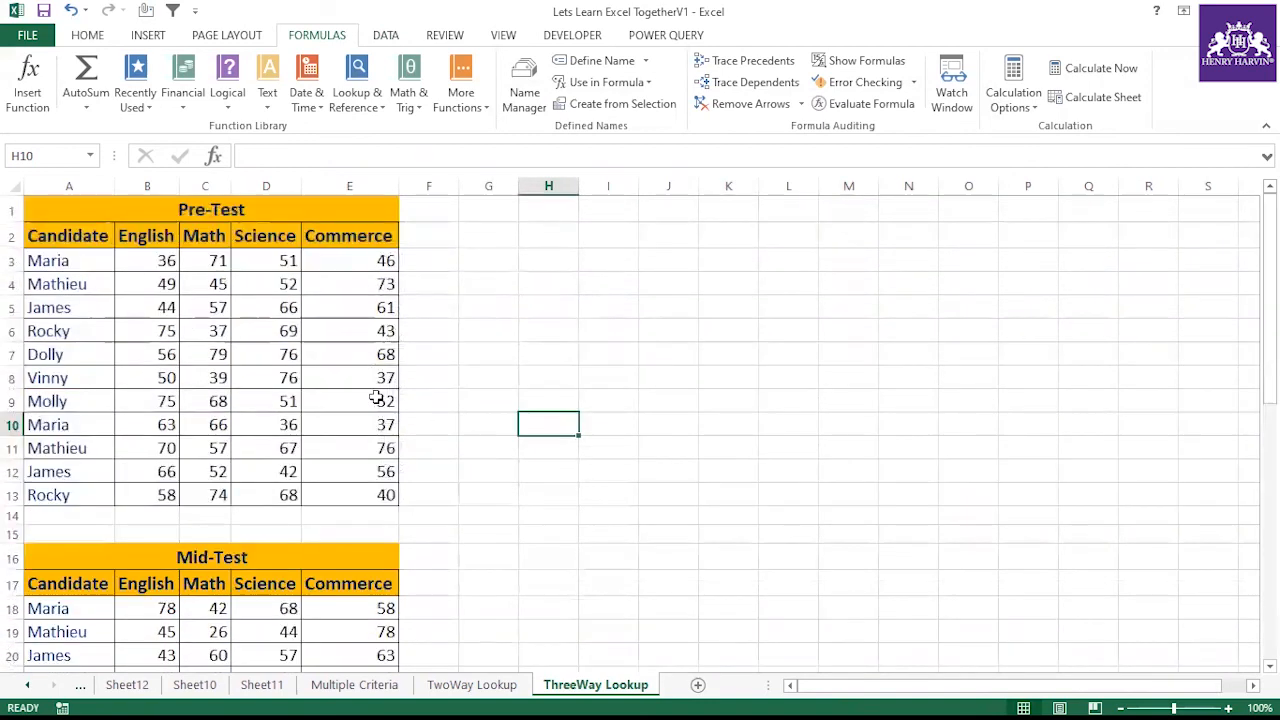
scroll(385, 410, "down", 5)
scroll(396, 424, "down", 4)
scroll(480, 460, "up", 9)
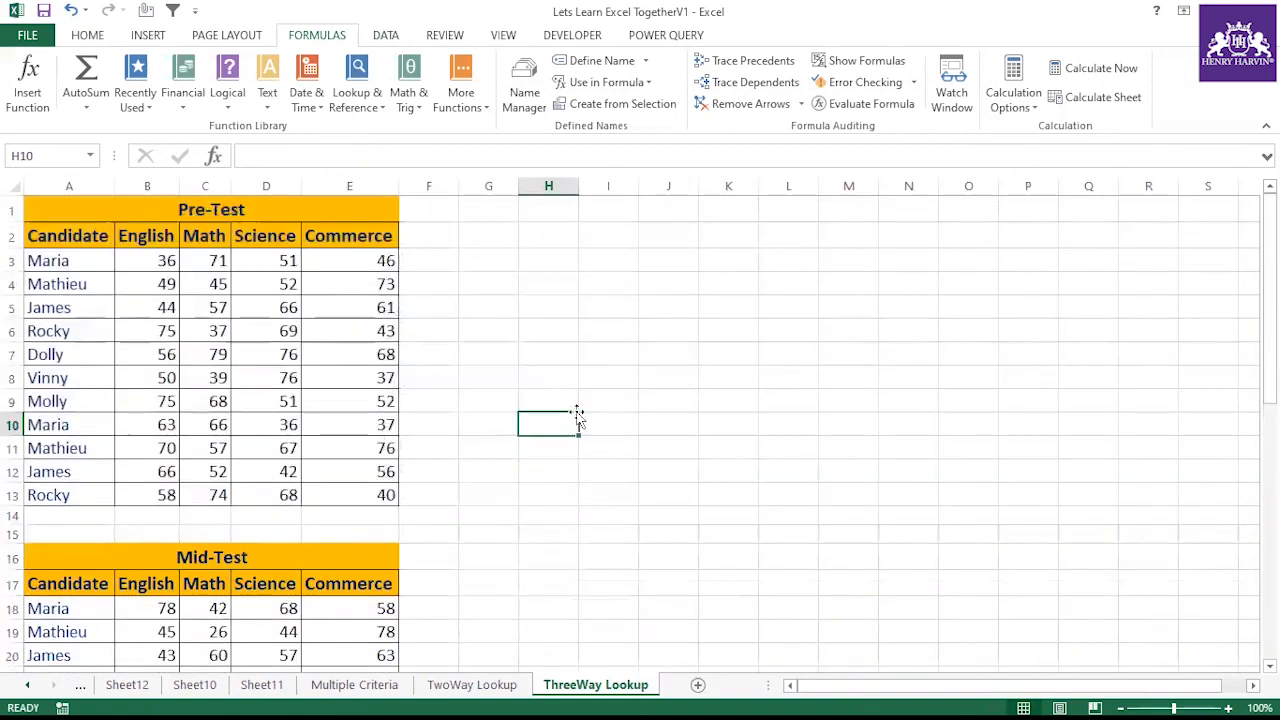